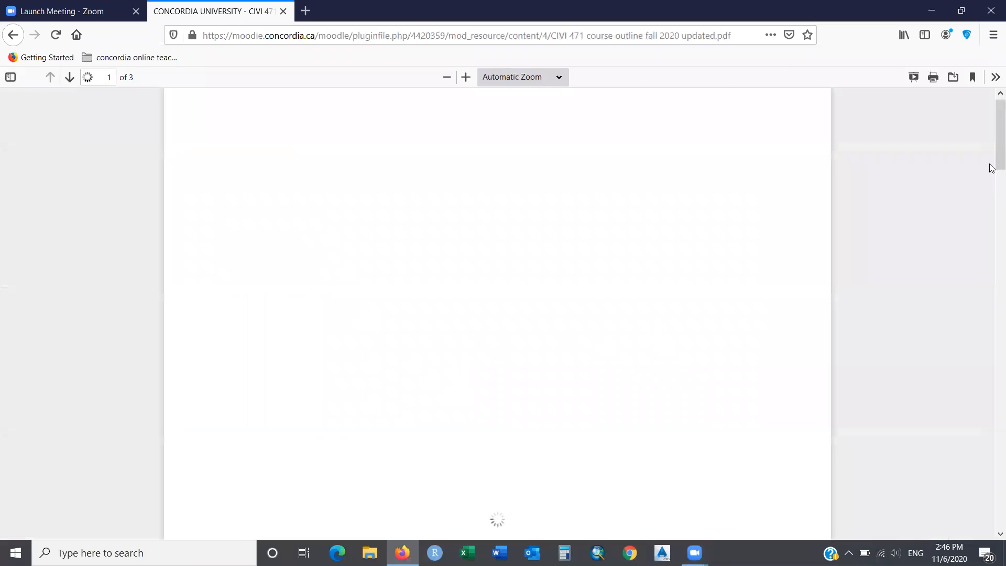
Scroll to page 2 and highlight the Road Safety, DRIVE Mode, Intersections, AUTOSIGN and Mass Haul labs.
{"action": "left_click_drag", "start_coordinate": [994, 166], "coordinate": [991, 330]}
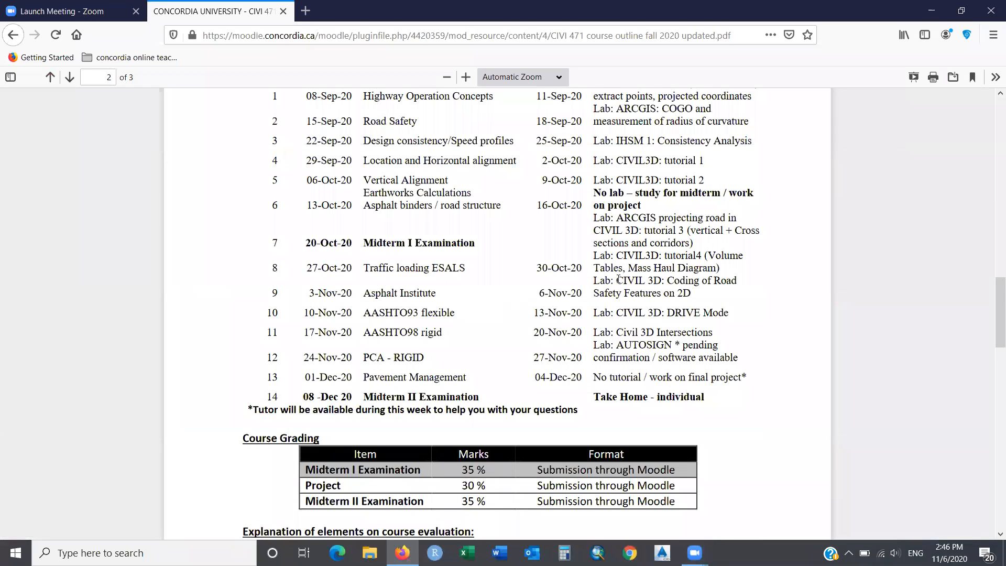
{"action": "left_click_drag", "start_coordinate": [594, 282], "coordinate": [694, 296]}
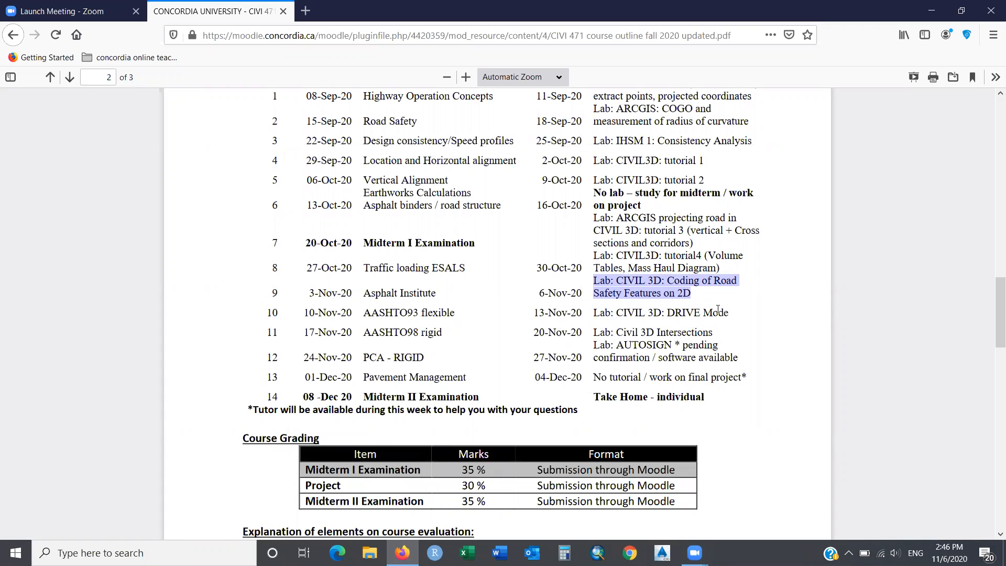
{"action": "left_click_drag", "start_coordinate": [730, 313], "coordinate": [593, 312]}
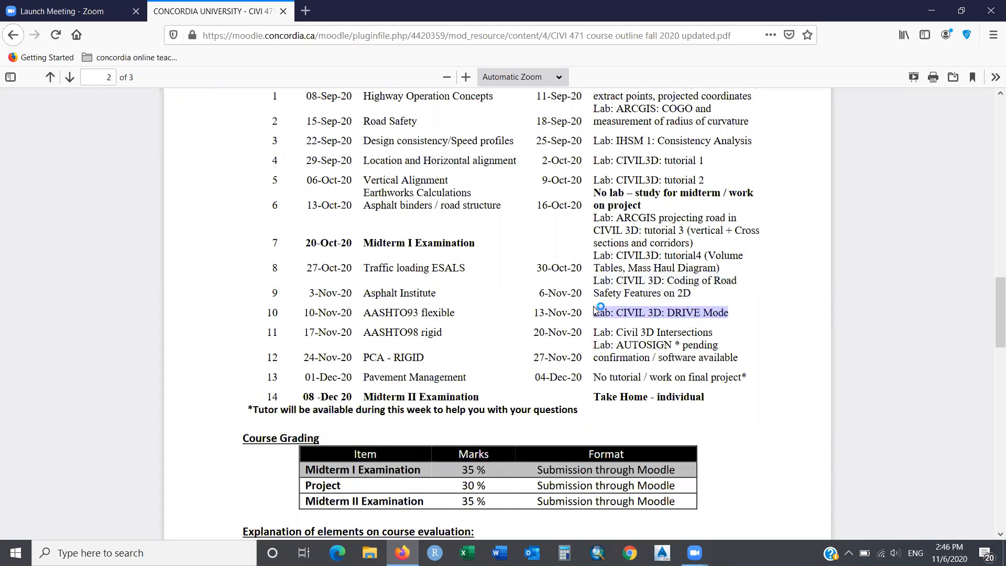
{"action": "left_click_drag", "start_coordinate": [715, 330], "coordinate": [587, 335]}
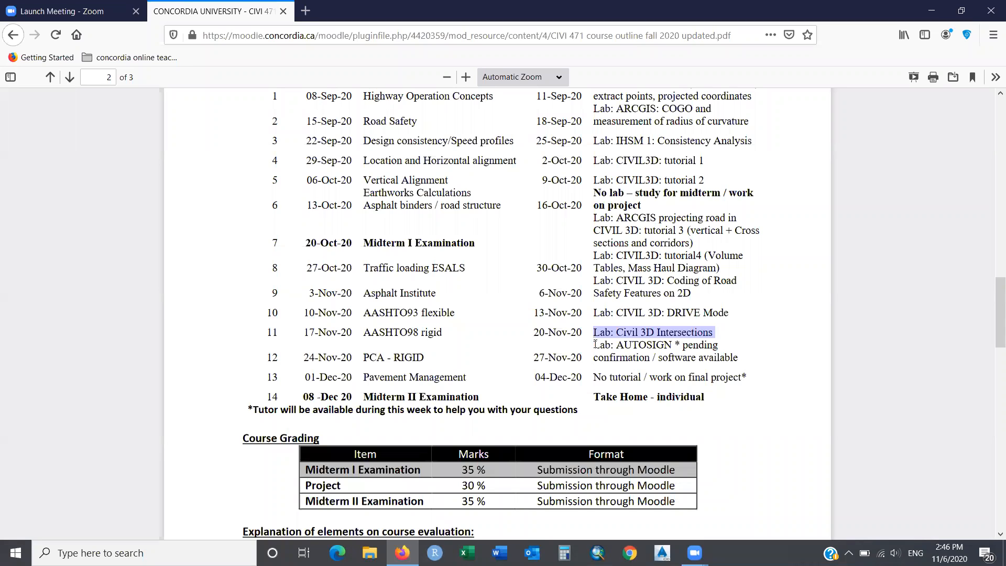
{"action": "left_click_drag", "start_coordinate": [595, 346], "coordinate": [735, 355]}
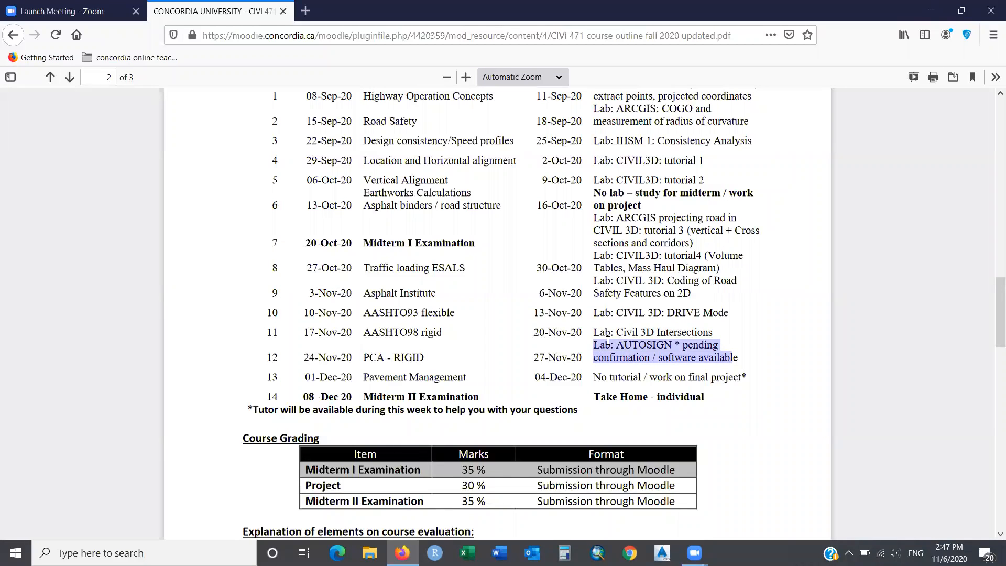
{"action": "left_click_drag", "start_coordinate": [593, 332], "coordinate": [648, 313]}
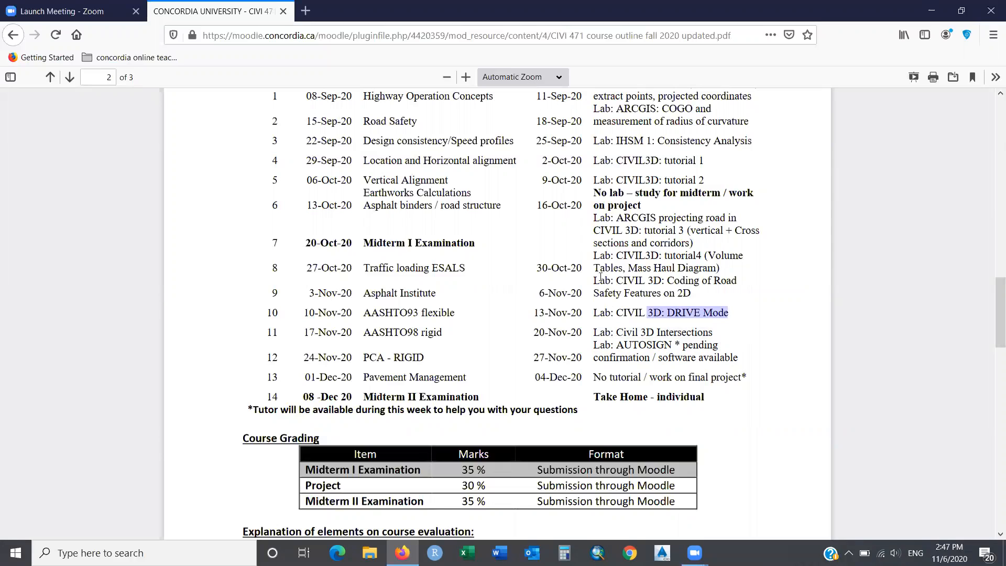
{"action": "left_click_drag", "start_coordinate": [623, 267], "coordinate": [724, 269]}
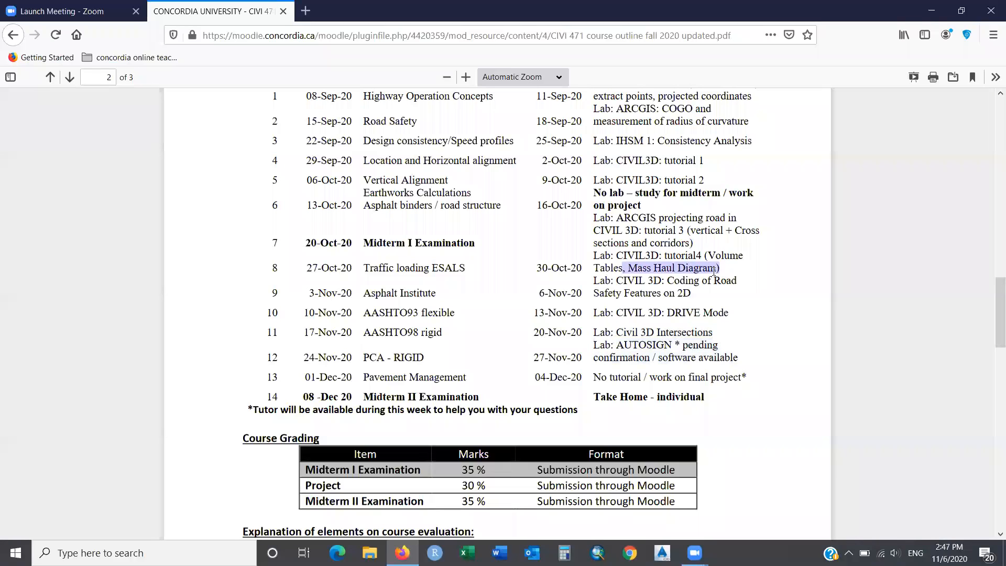
{"action": "left_click_drag", "start_coordinate": [596, 280], "coordinate": [699, 297]}
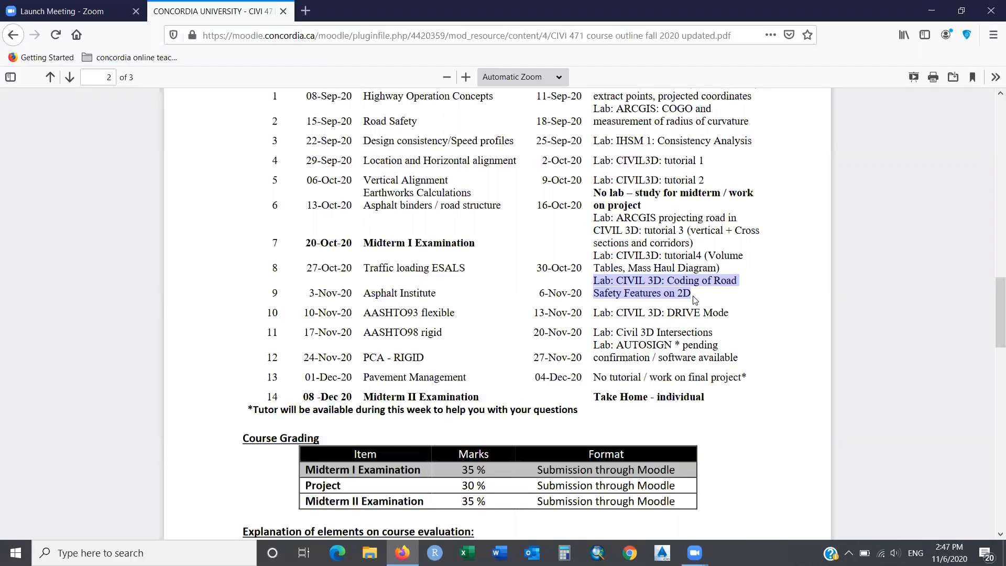
{"action": "left_click", "coordinate": [695, 299]}
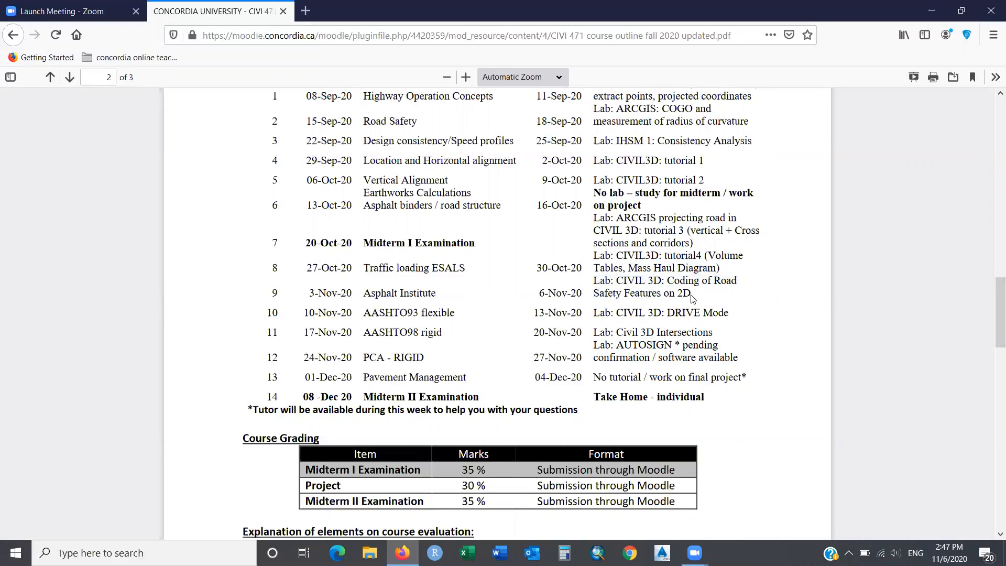
Launch AutoCAD Civil 3D 2015 from the taskbar, then return to the course outline in Firefox.
{"action": "left_click", "coordinate": [930, 13]}
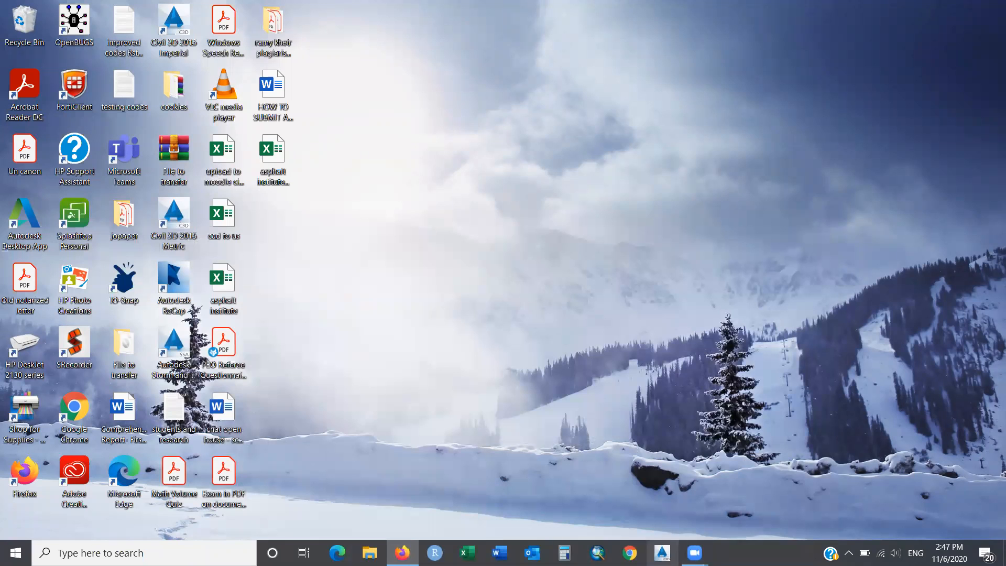
{"action": "left_click", "coordinate": [662, 552]}
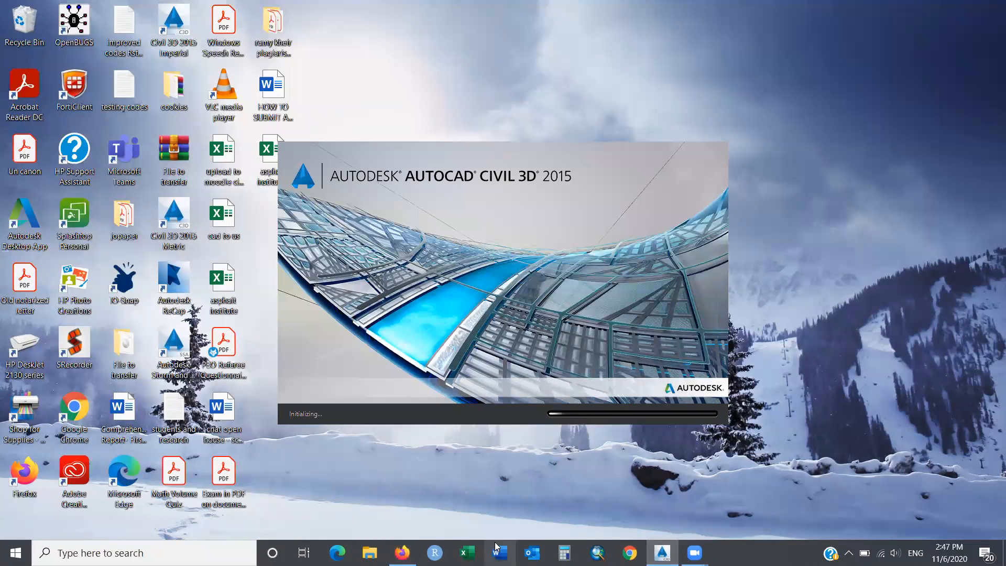
{"action": "mouse_move", "coordinate": [403, 552]}
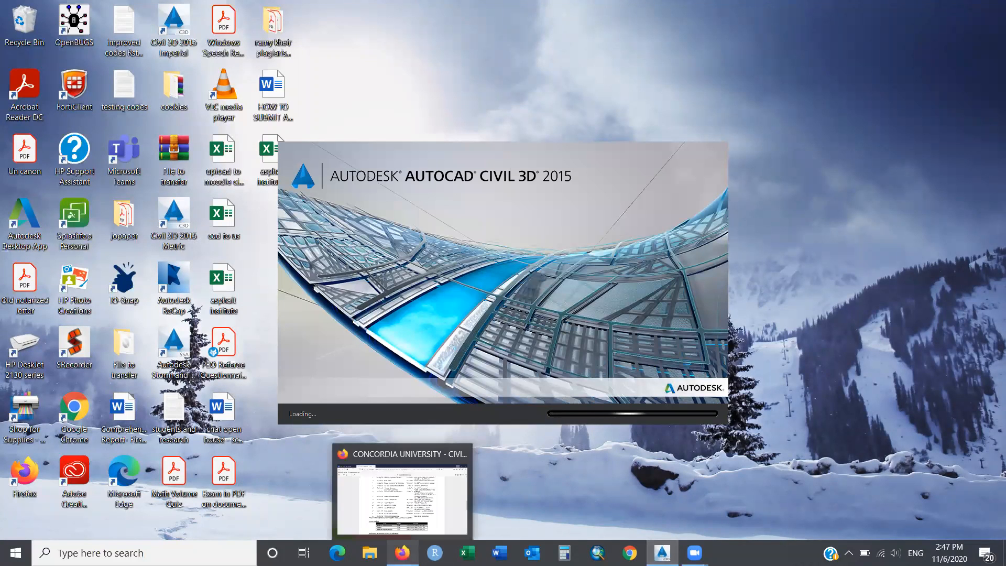
{"action": "key", "text": "alt+Tab"}
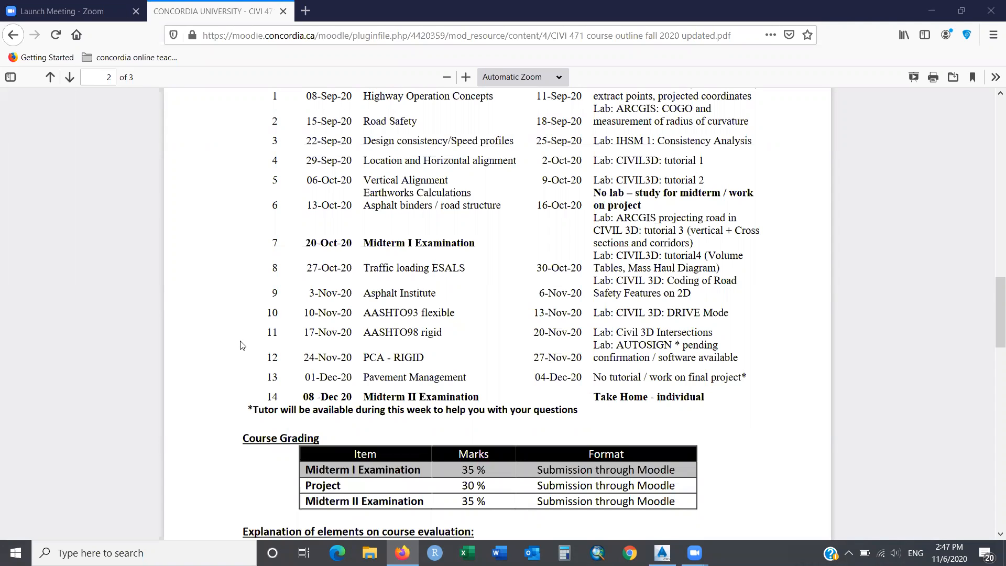
Save the Week 5 points CSV from Moodle to the Desktop as points_project_Civi_471.
{"action": "left_click", "coordinate": [22, 35]}
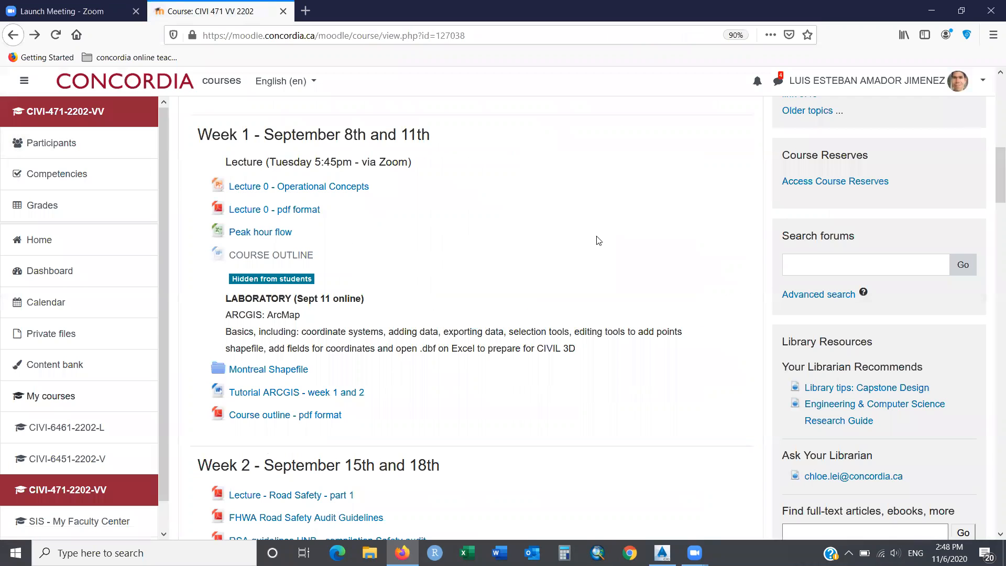
{"action": "left_click_drag", "start_coordinate": [992, 174], "coordinate": [991, 288]}
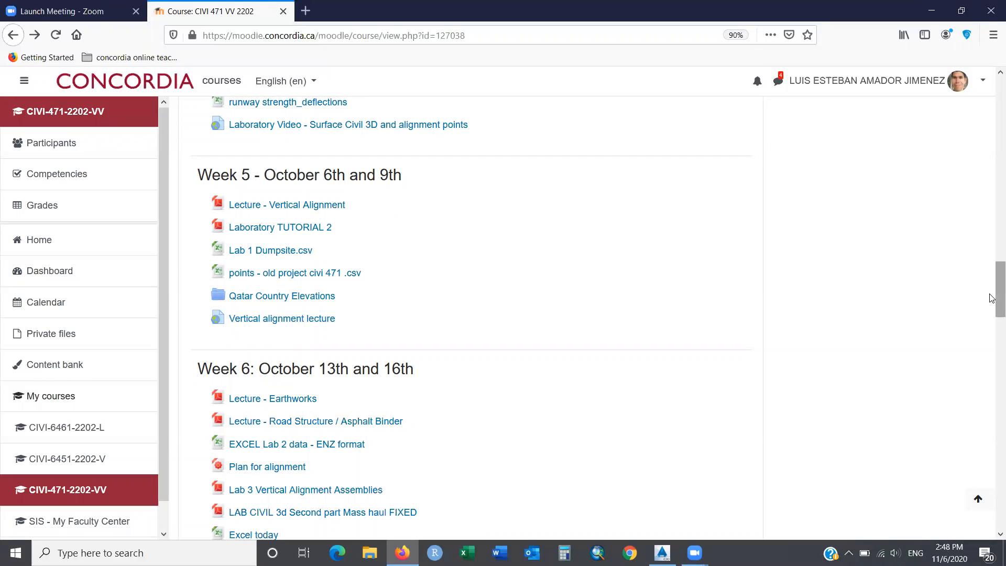
{"action": "right_click", "coordinate": [285, 278]}
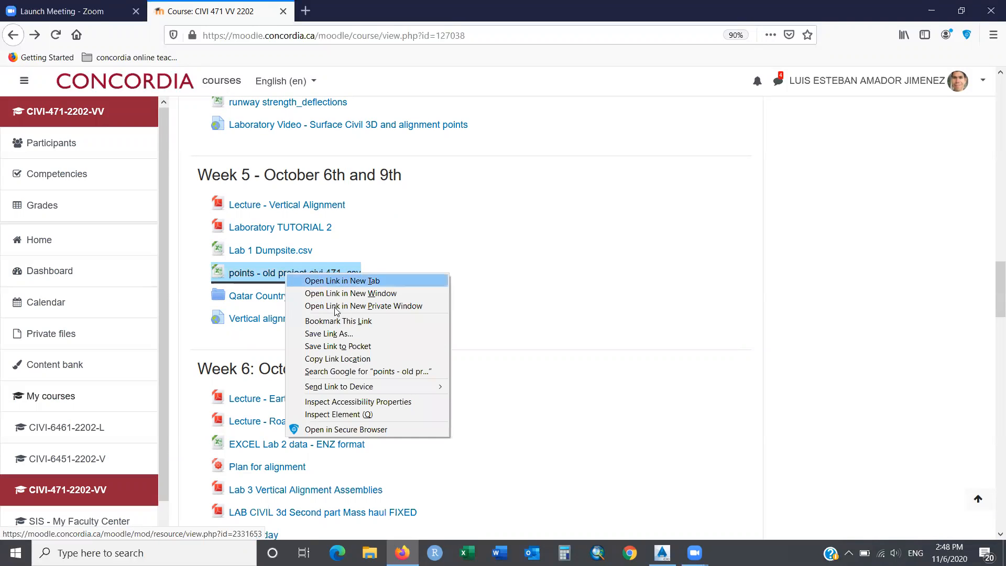
{"action": "left_click", "coordinate": [367, 337]}
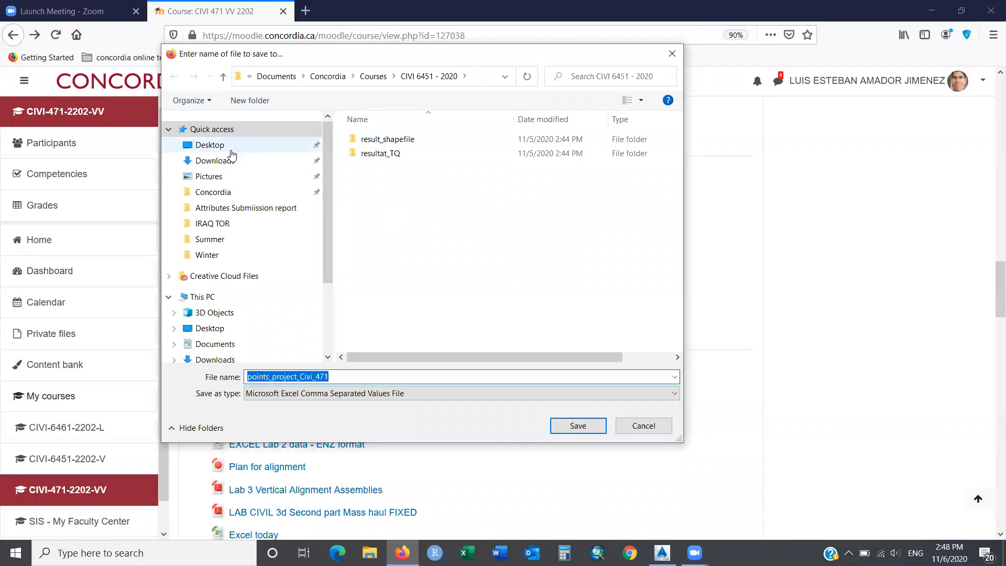
{"action": "left_click", "coordinate": [210, 147]}
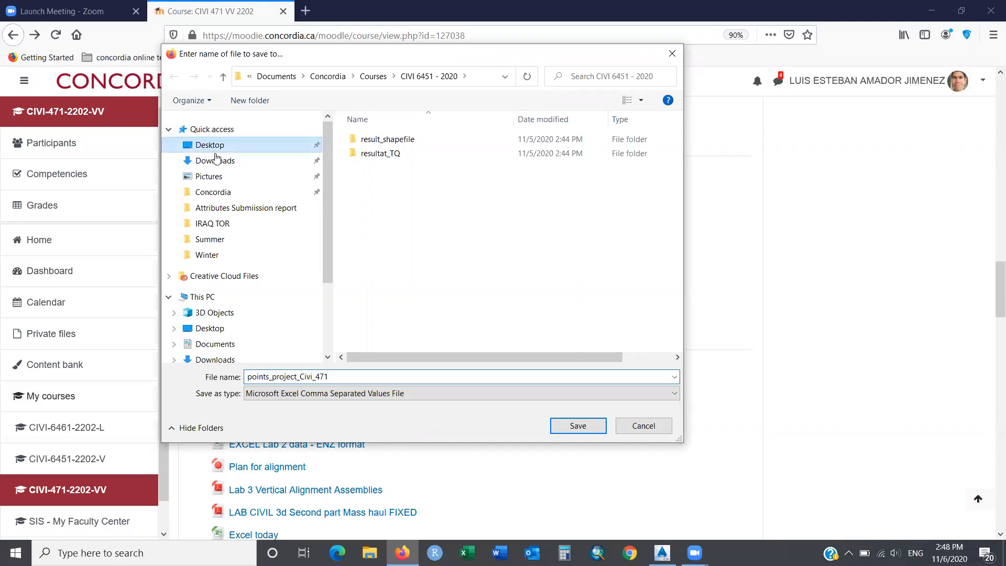
{"action": "left_click", "coordinate": [577, 425]}
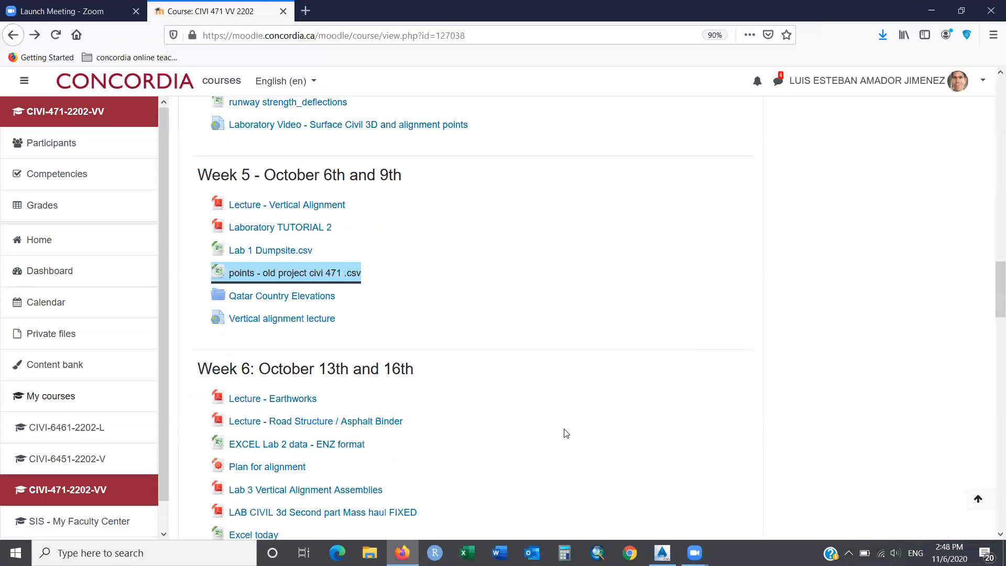
{"action": "left_click", "coordinate": [663, 552]}
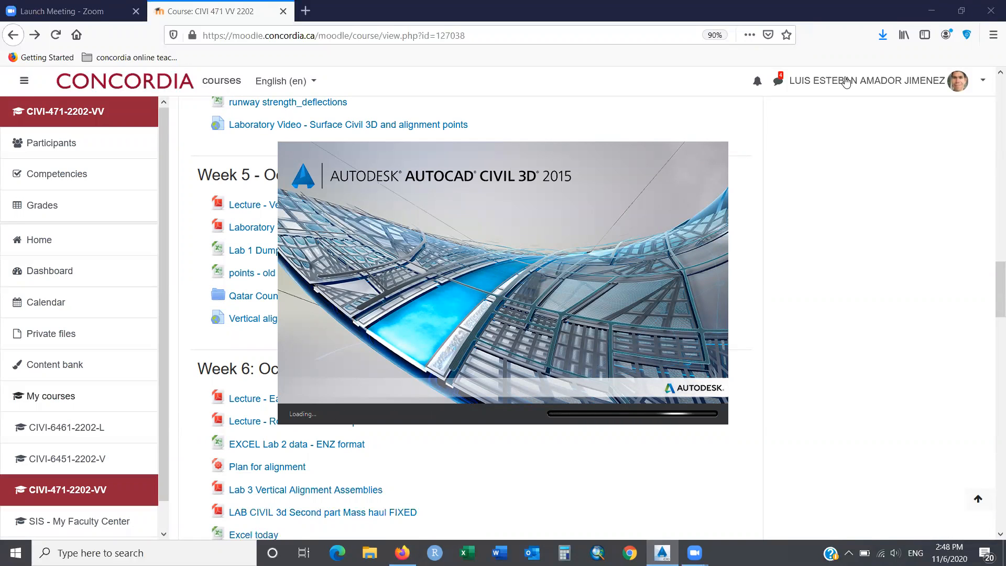
Check in Firefox's downloads list that points_project_Civi_471.csv finished, then switch to Civil 3D.
{"action": "left_click", "coordinate": [882, 35]}
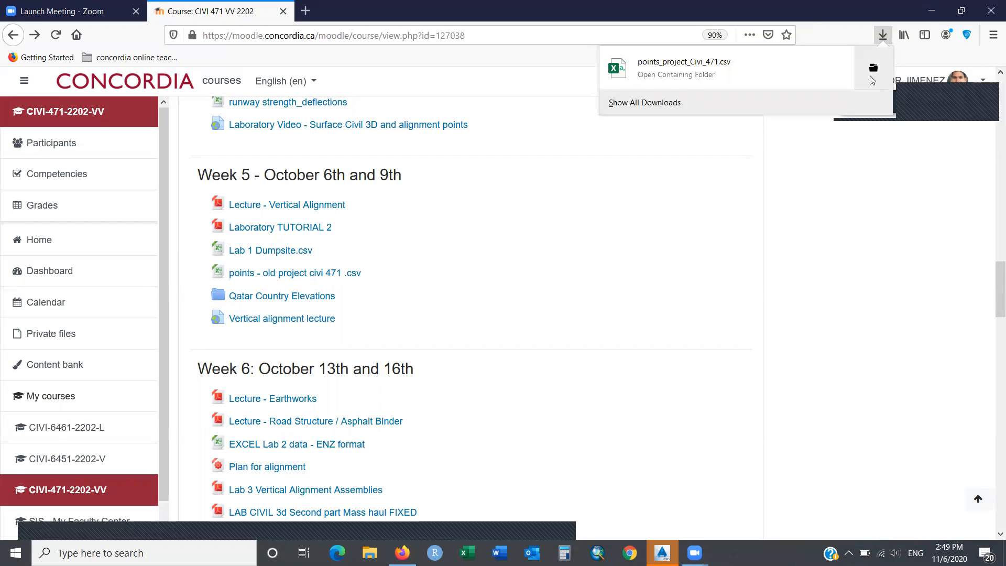
{"action": "left_click", "coordinate": [652, 551]}
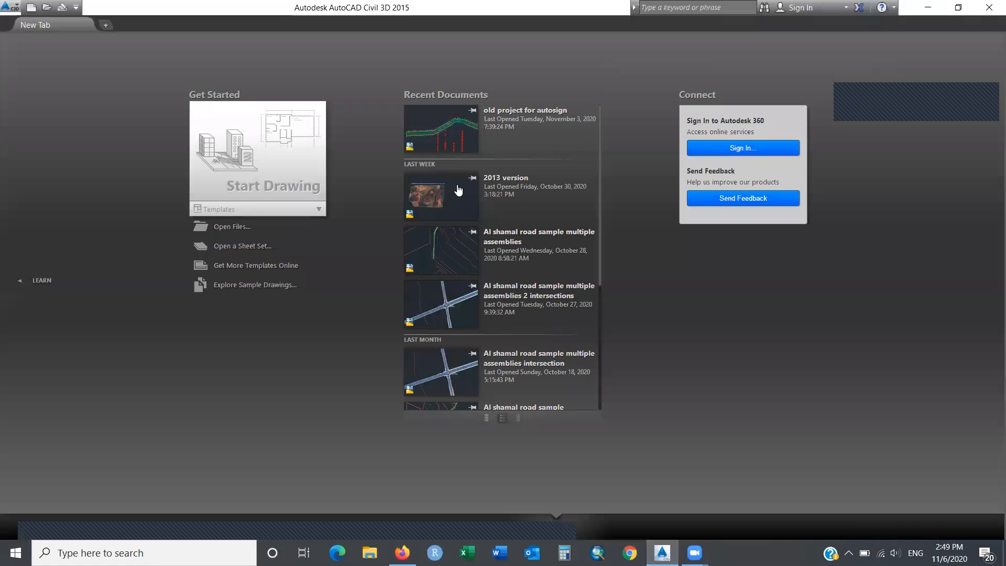
Create a new blank drawing, Drawing1, and show the Toolspace Prospector tree.
{"action": "left_click", "coordinate": [30, 11]}
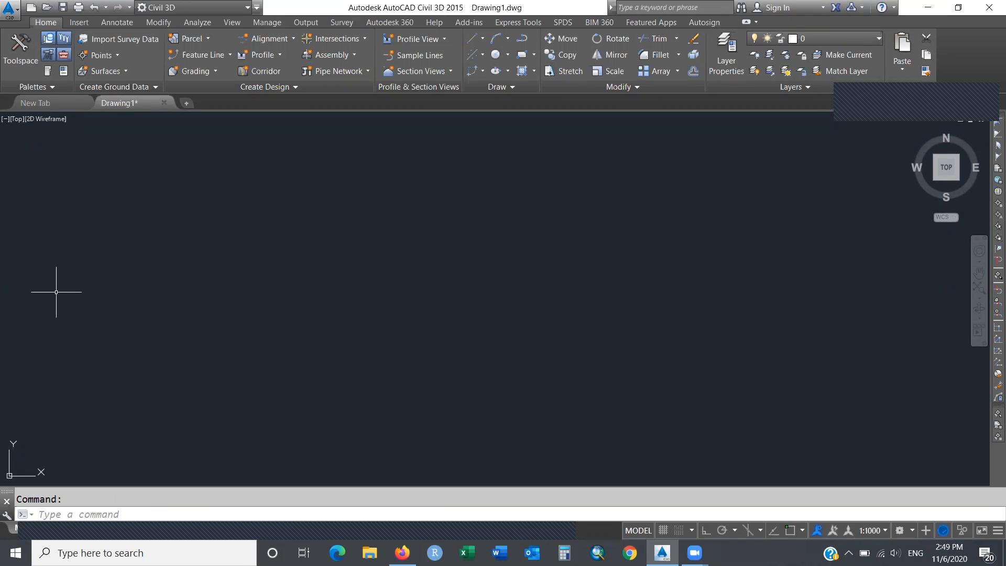
{"action": "left_click", "coordinate": [48, 41]}
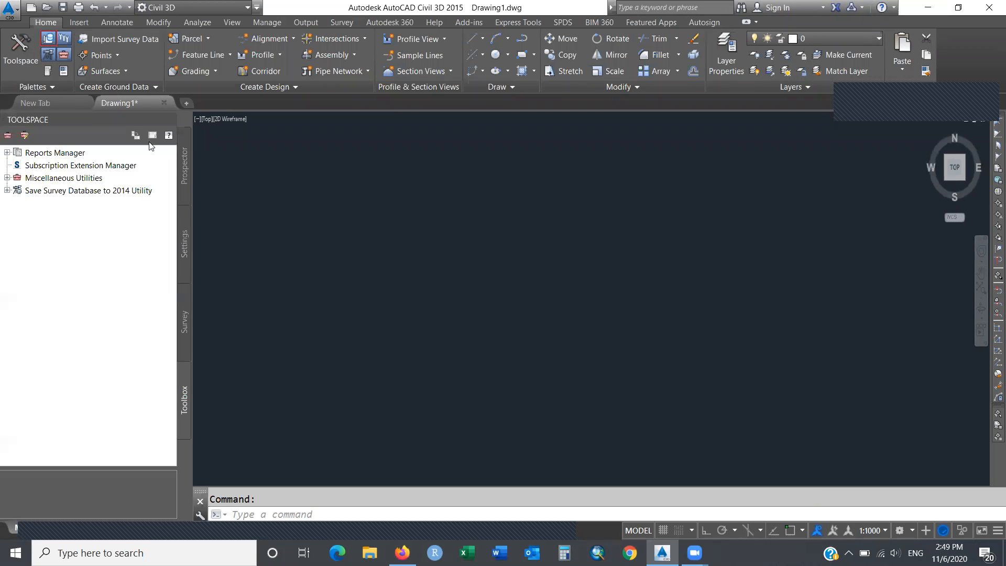
{"action": "left_click", "coordinate": [183, 162]}
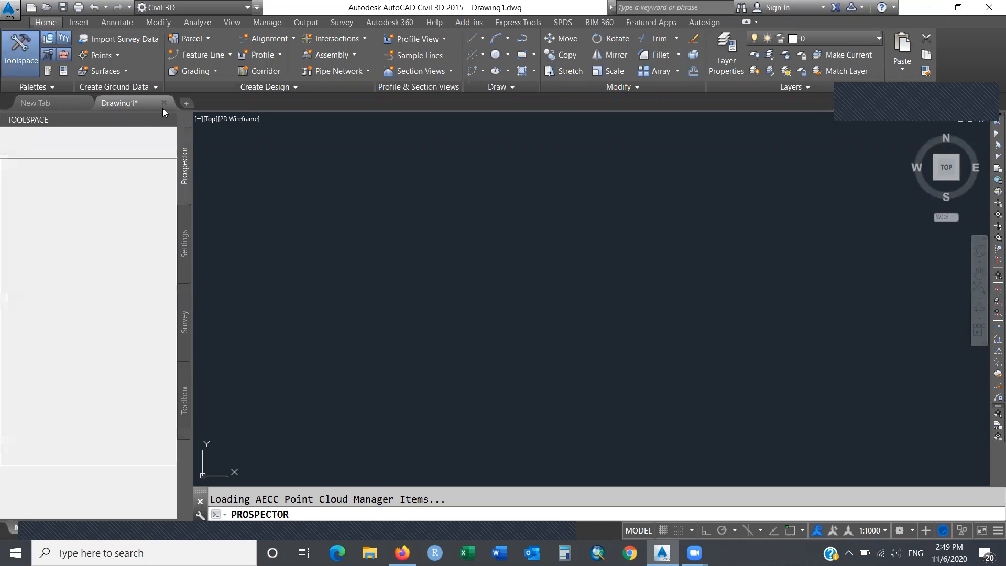
{"action": "left_click", "coordinate": [79, 22]}
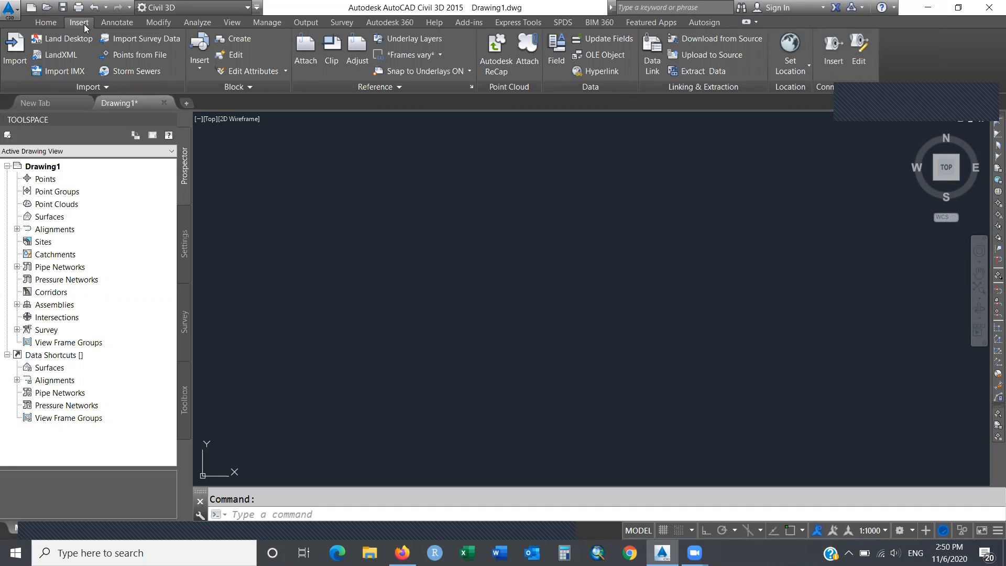
Load points_project_Civi_471.csv in Import Points and add a new point group 'Points for surface'.
{"action": "left_click", "coordinate": [156, 59]}
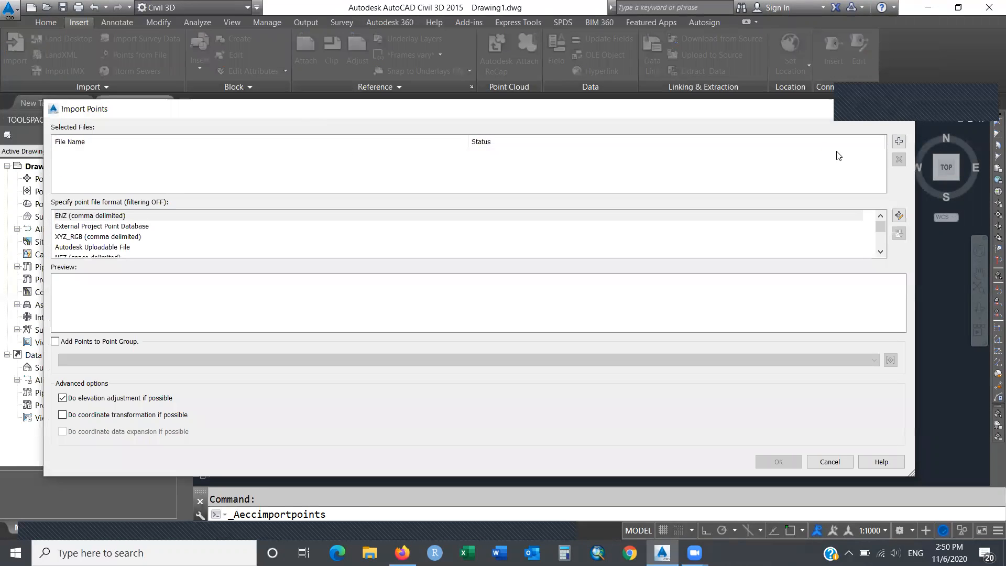
{"action": "left_click", "coordinate": [897, 143]}
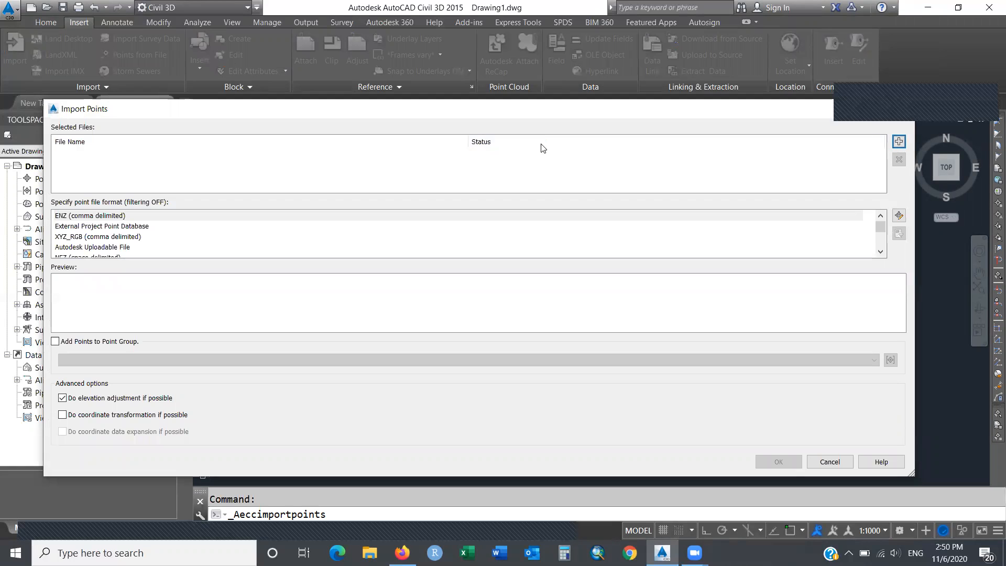
{"action": "left_click", "coordinate": [427, 170]}
{"action": "double_click", "coordinate": [427, 170]}
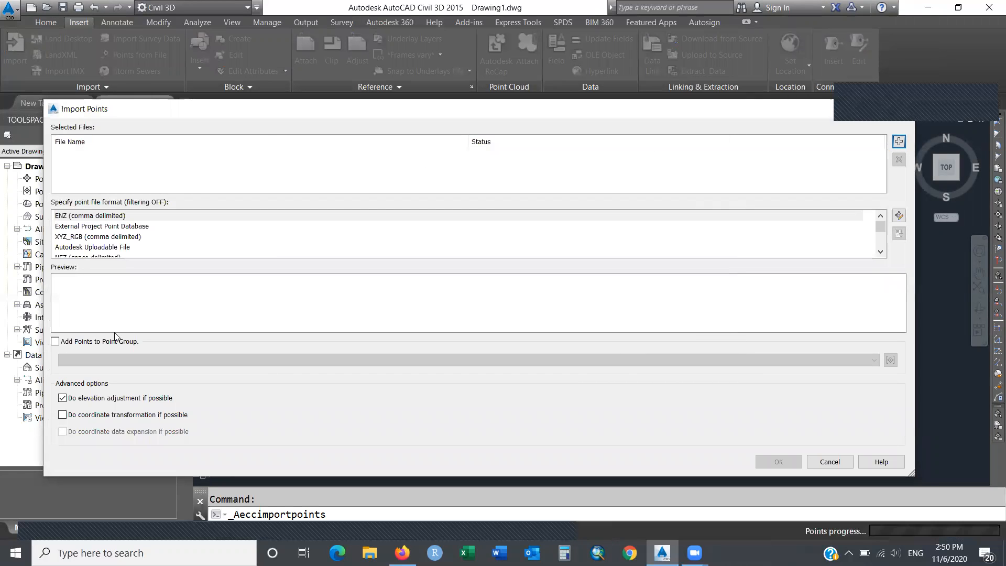
{"action": "left_click", "coordinate": [55, 342]}
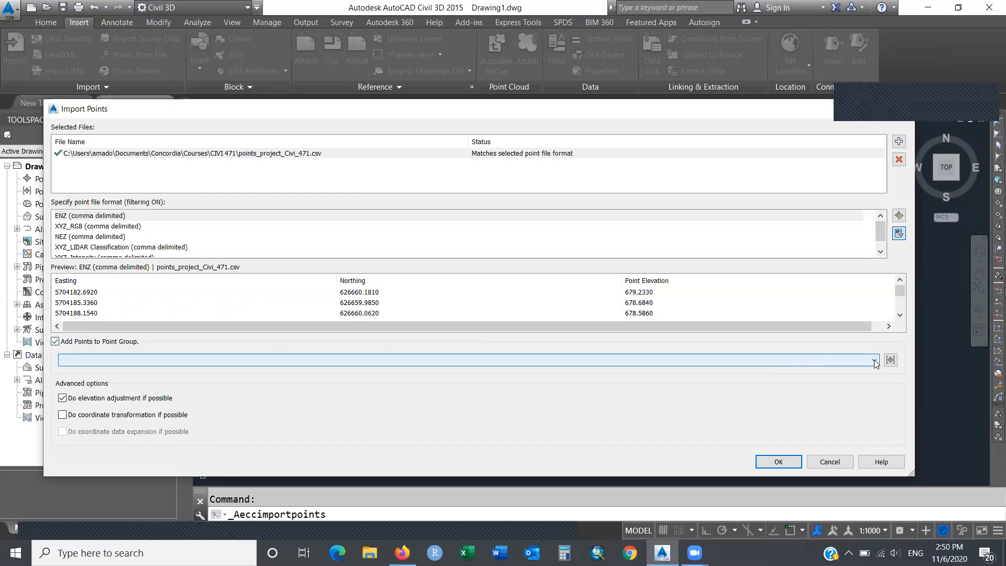
{"action": "left_click", "coordinate": [891, 359]}
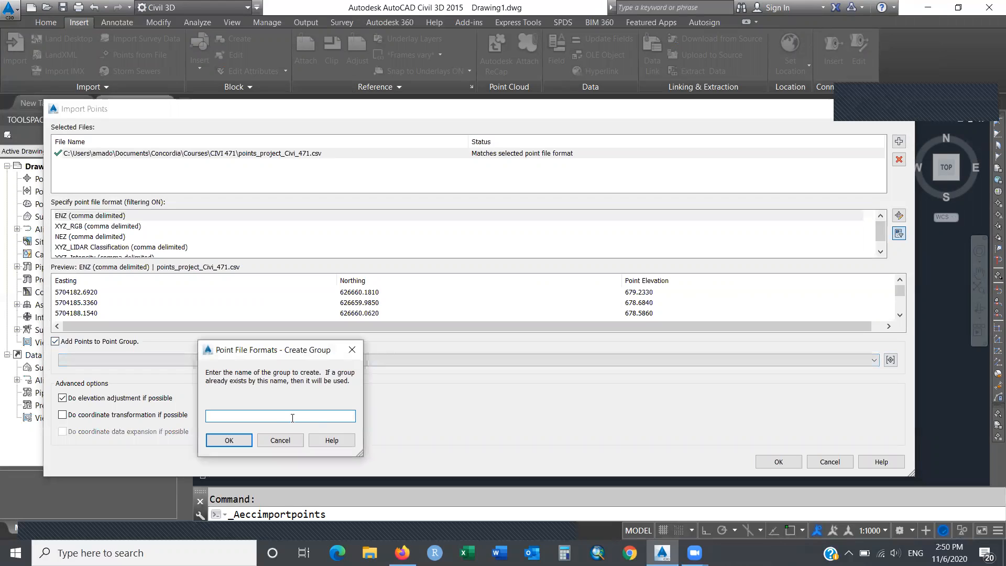
{"action": "type", "text": "Poj"}
{"action": "type", "text": "ints for surface"}
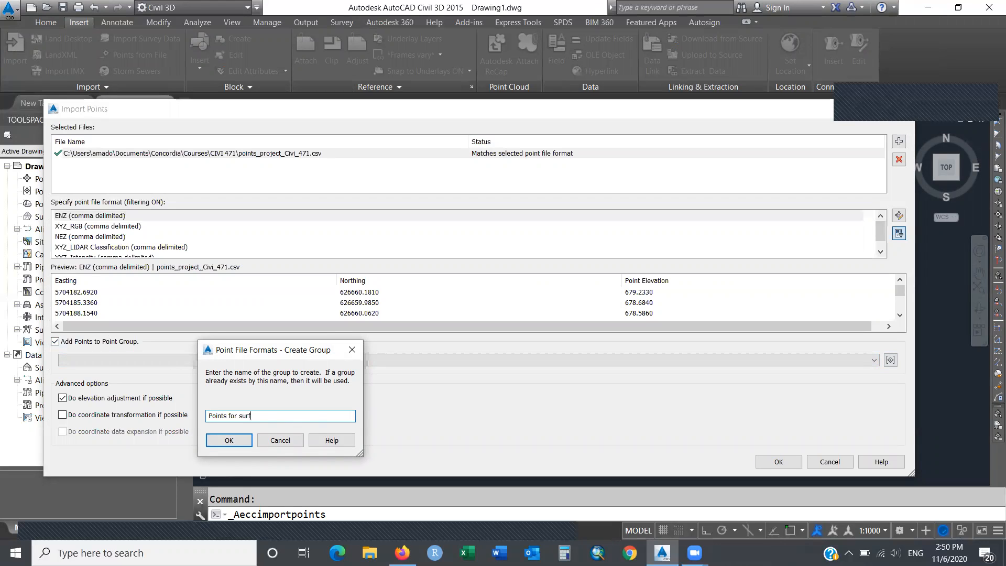
{"action": "left_click", "coordinate": [229, 440]}
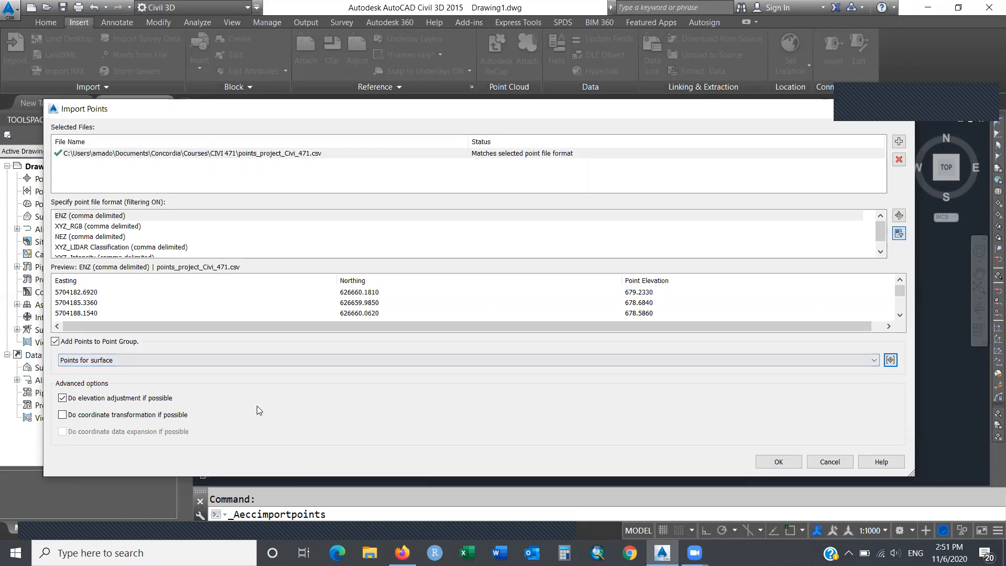
Run the import of the CSV points into the Points for surface group.
{"action": "left_click", "coordinate": [773, 461]}
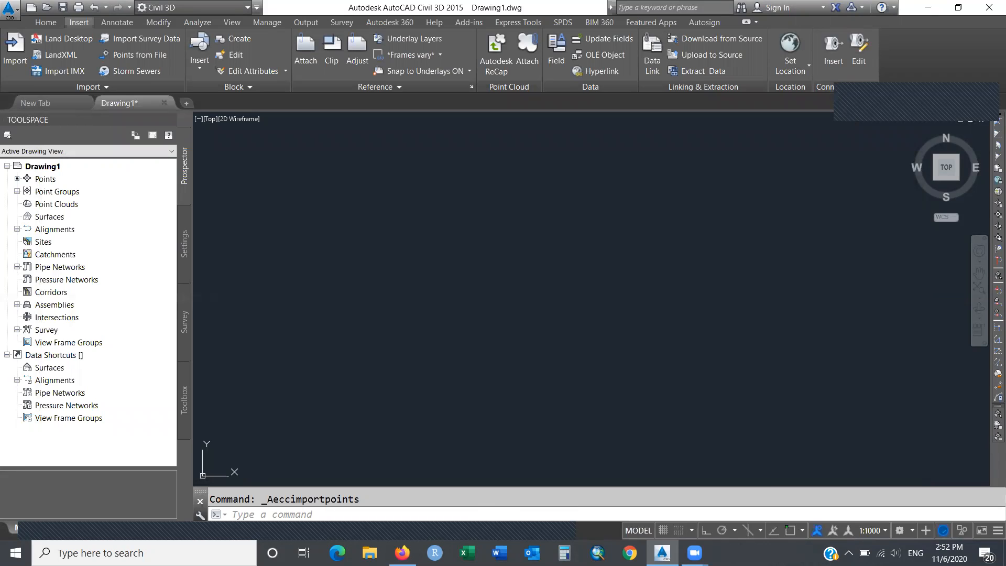
{"action": "left_click", "coordinate": [166, 56]}
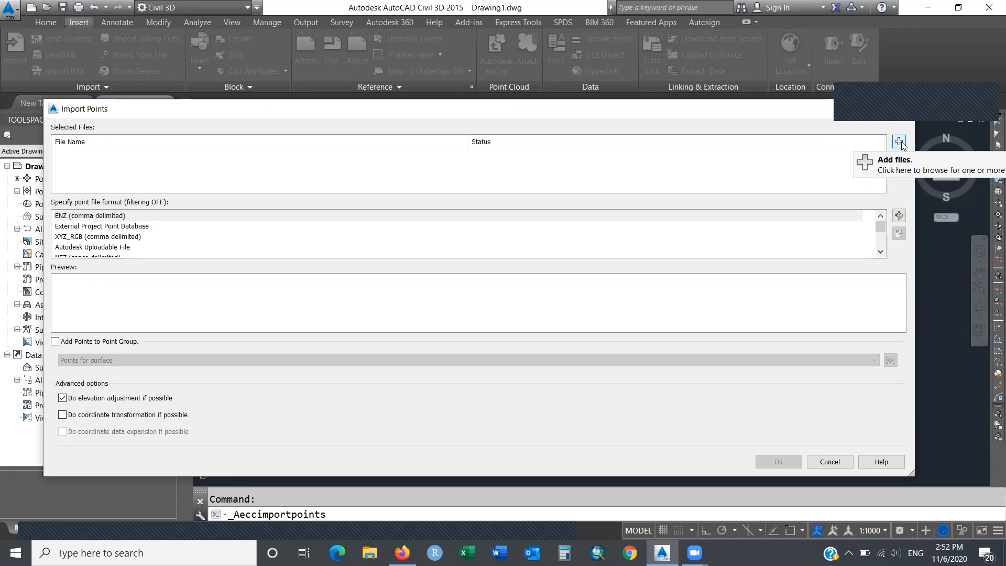
{"action": "left_click", "coordinate": [827, 467]}
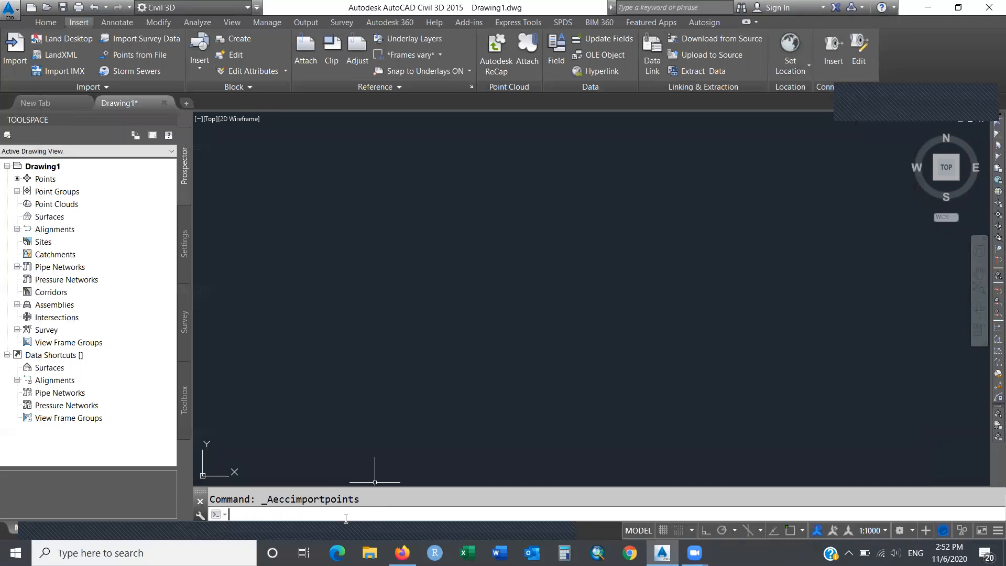
Zoom to extents (ZOOM, E) so all imported survey points are visible.
{"action": "type", "text": "zoom"}
{"action": "key", "text": "Return"}
{"action": "type", "text": "E"}
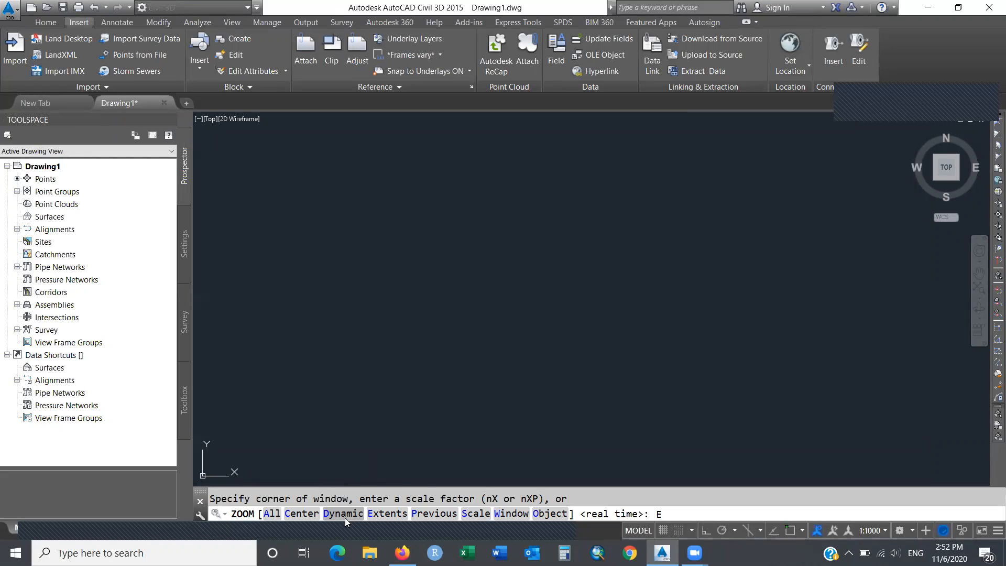
{"action": "key", "text": "Return"}
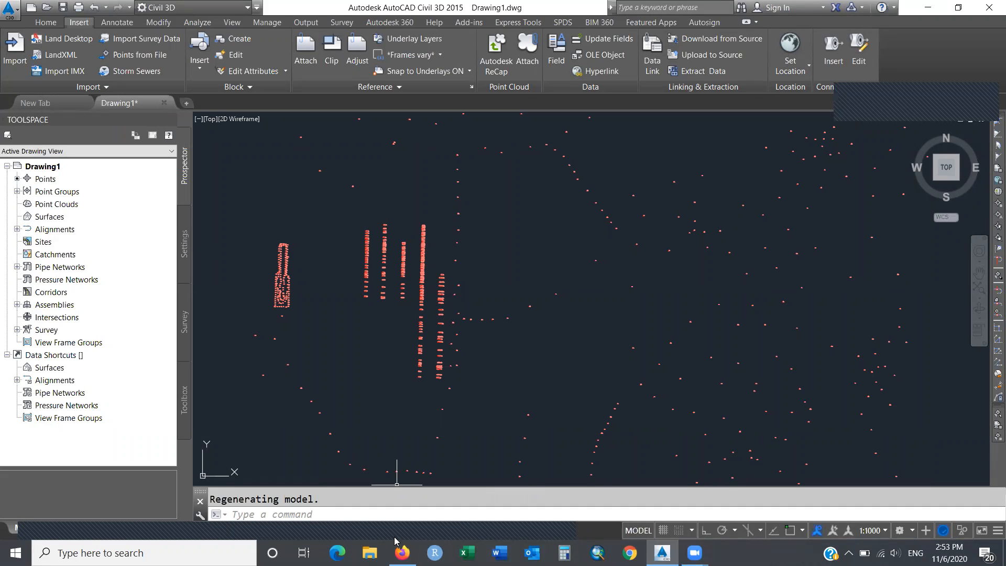
{"action": "left_click", "coordinate": [342, 522]}
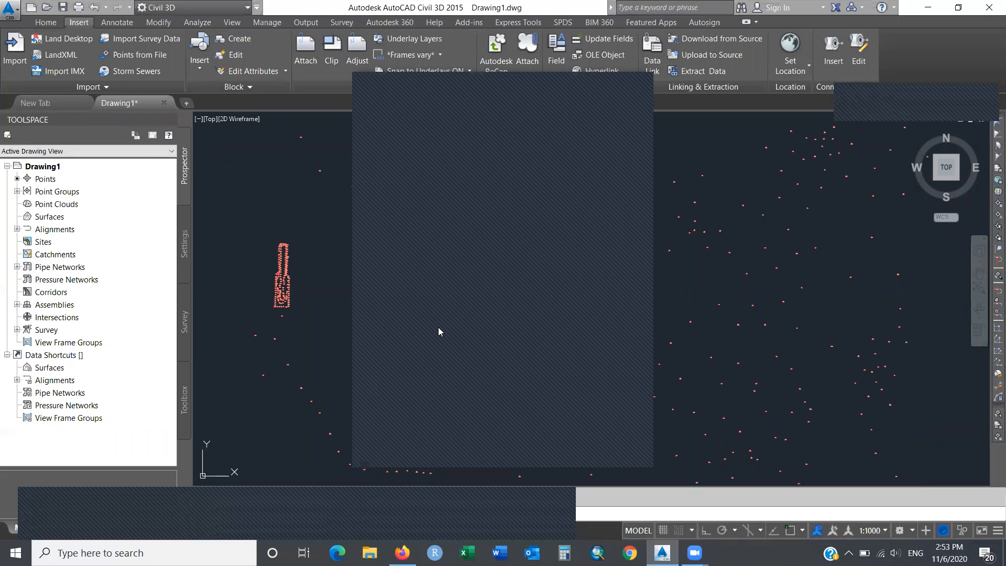
{"action": "left_click", "coordinate": [498, 295]}
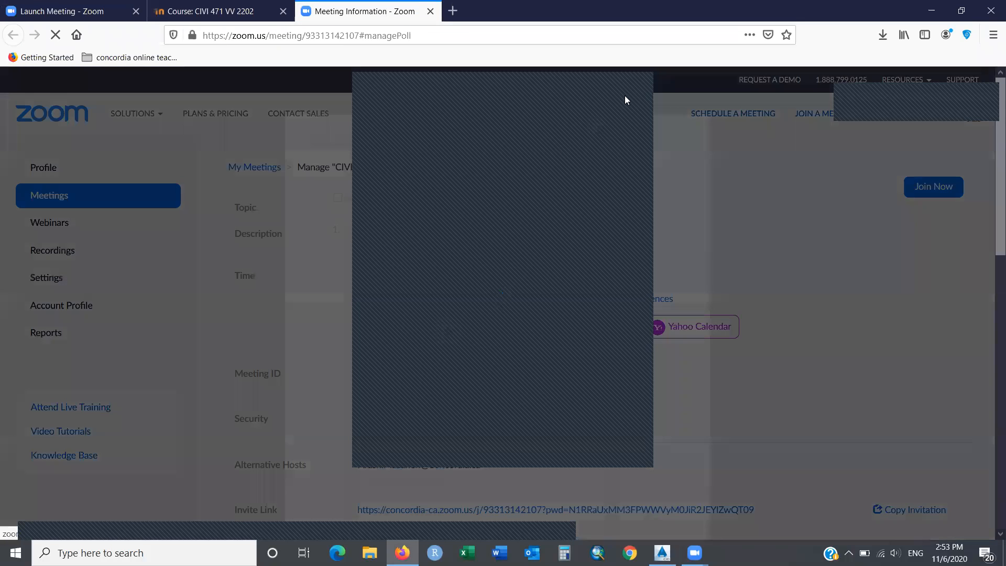
{"action": "left_click", "coordinate": [633, 85]}
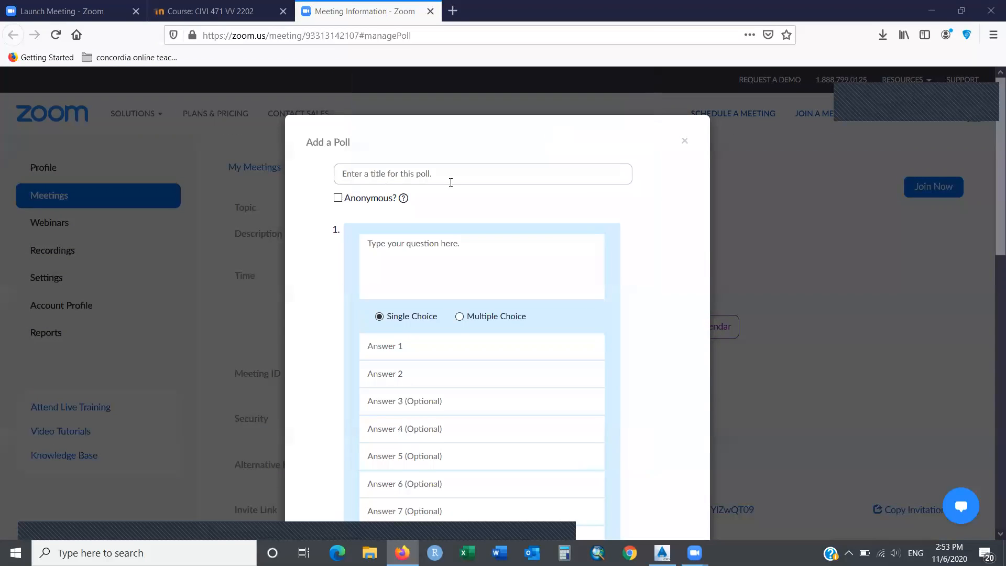
{"action": "left_click", "coordinate": [685, 142]}
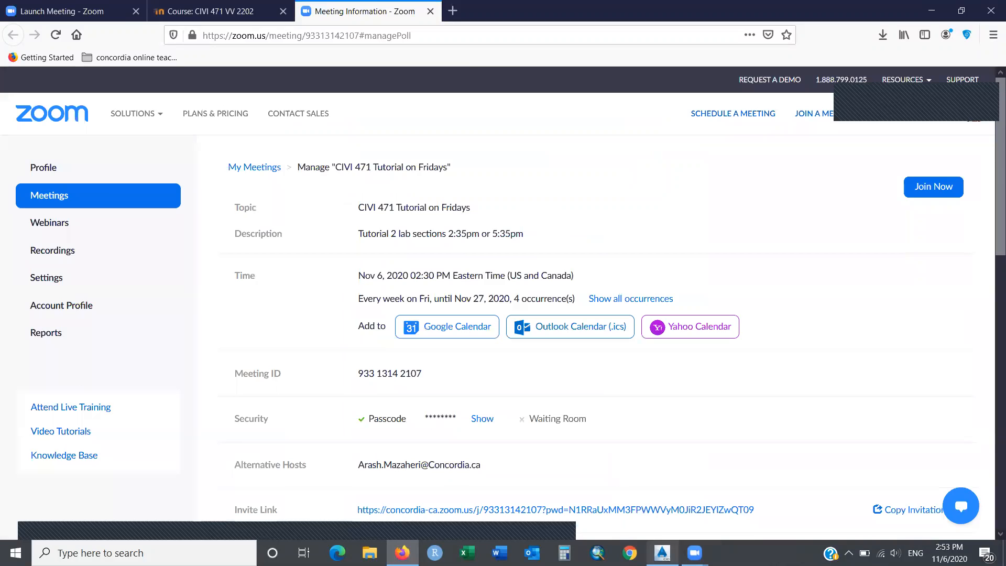
{"action": "left_click", "coordinate": [662, 552]}
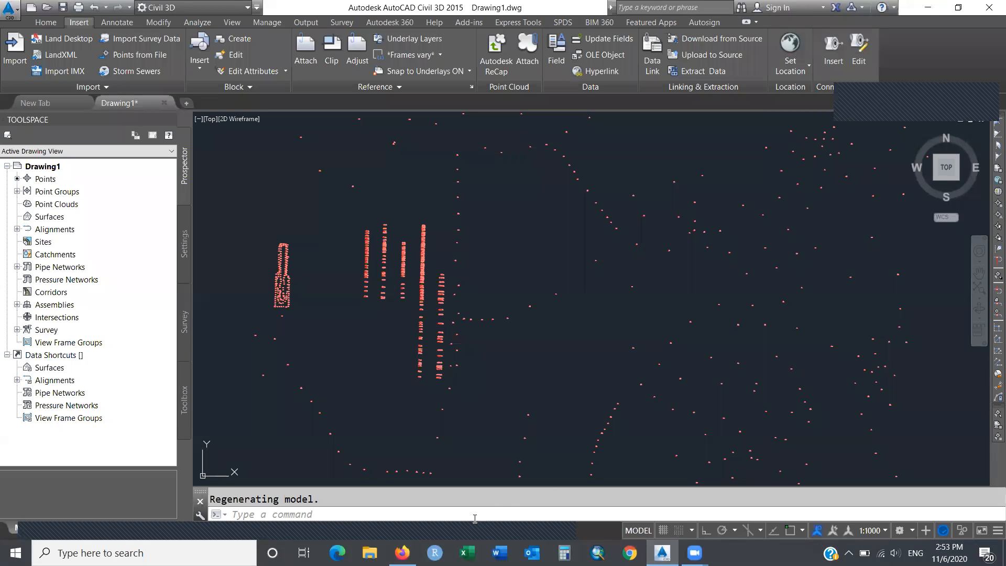
Start a new surface from Prospector's Surfaces node and name it EG.
{"action": "left_click", "coordinate": [438, 515]}
{"action": "right_click", "coordinate": [56, 223]}
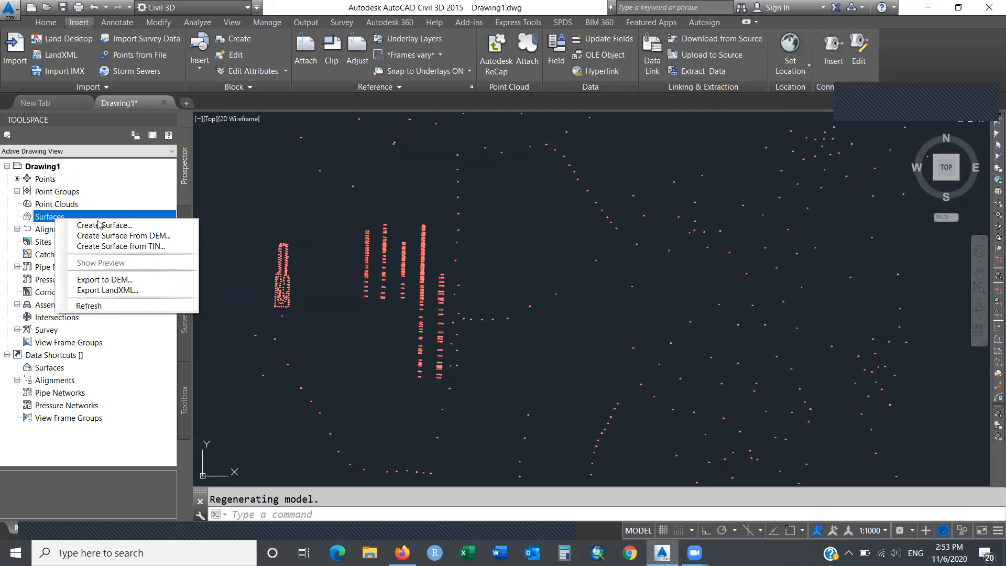
{"action": "left_click", "coordinate": [138, 226]}
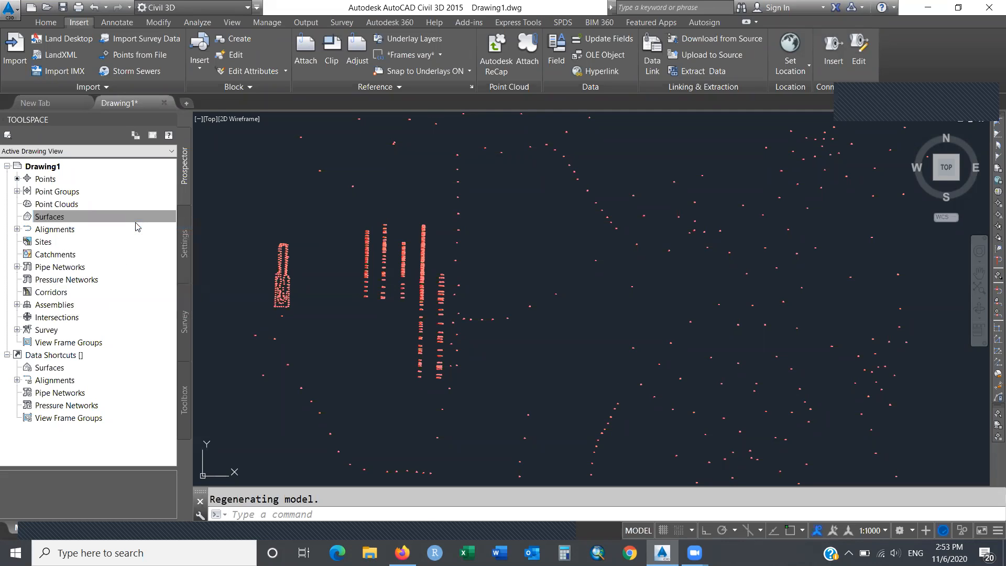
{"action": "left_click", "coordinate": [304, 243]}
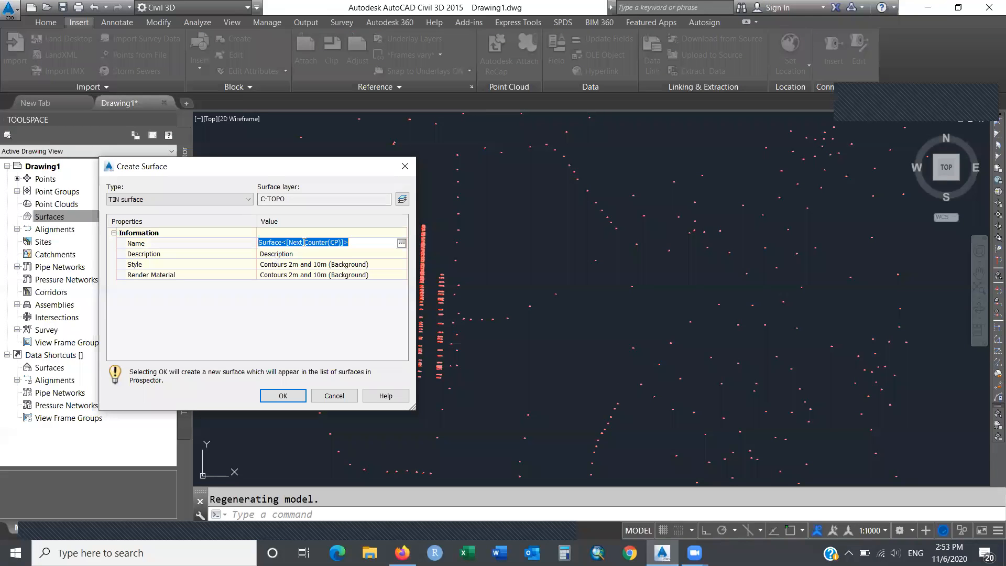
{"action": "type", "text": "EG"}
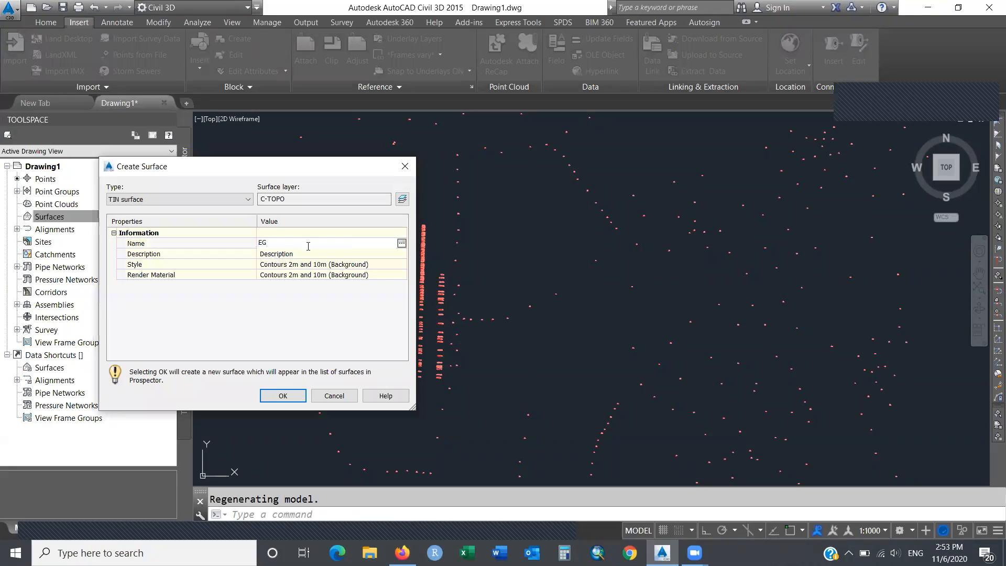
{"action": "key", "text": "Return"}
Give EG the Contours 1m and 5m (Design) style and create the TIN surface.
{"action": "left_click", "coordinate": [346, 267]}
{"action": "left_click", "coordinate": [404, 266]}
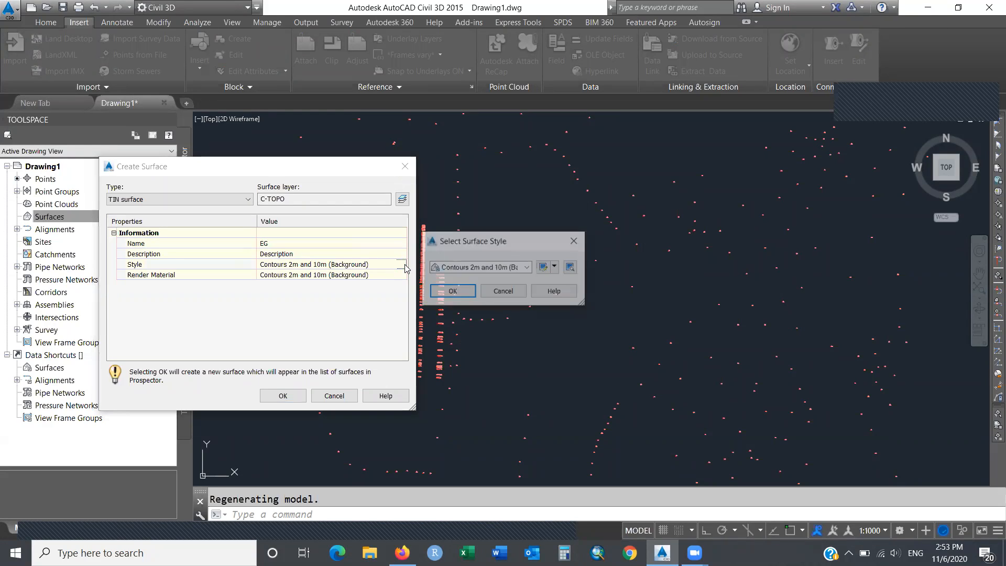
{"action": "left_click", "coordinate": [527, 268]}
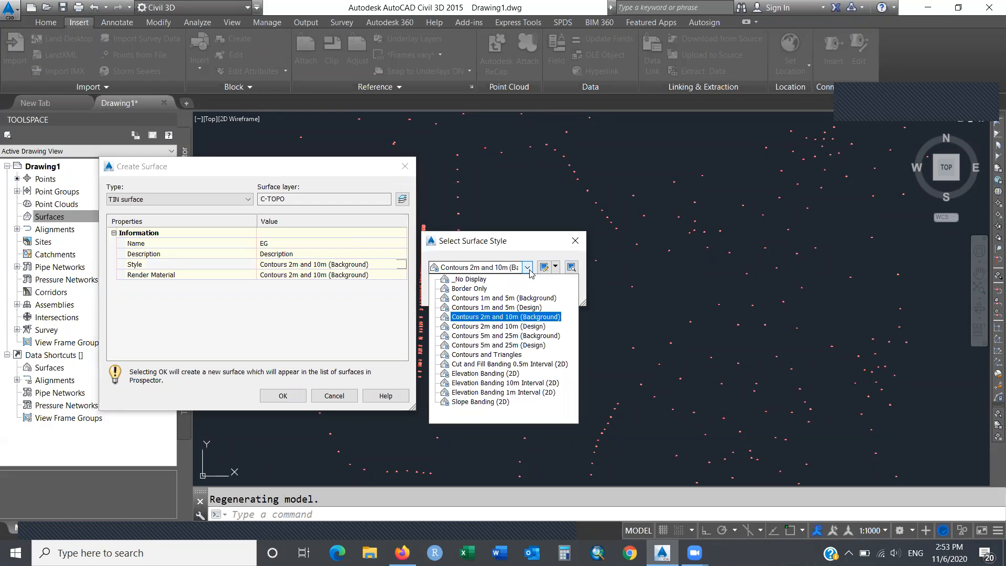
{"action": "left_click", "coordinate": [532, 308]}
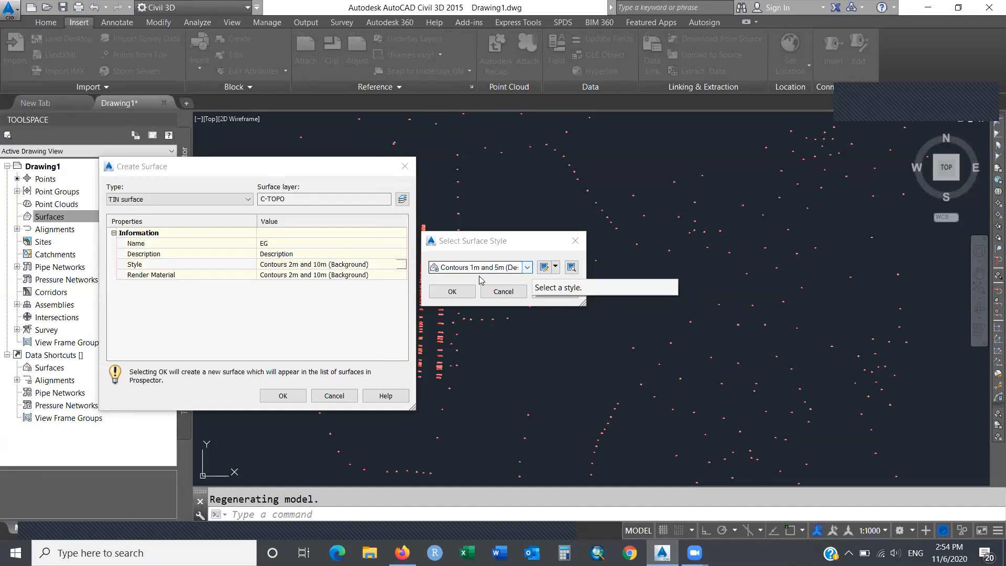
{"action": "left_click", "coordinate": [452, 292]}
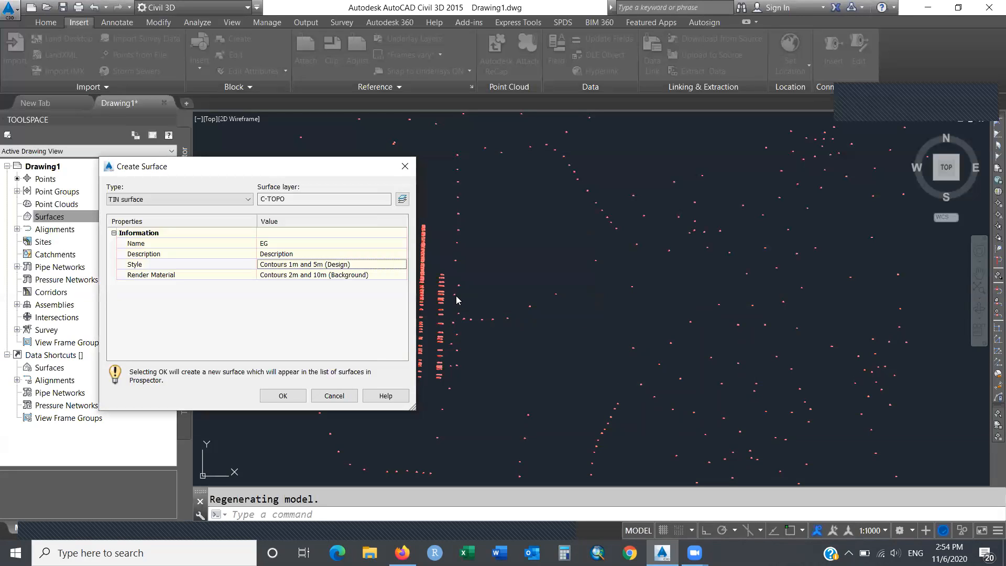
{"action": "left_click", "coordinate": [382, 278]}
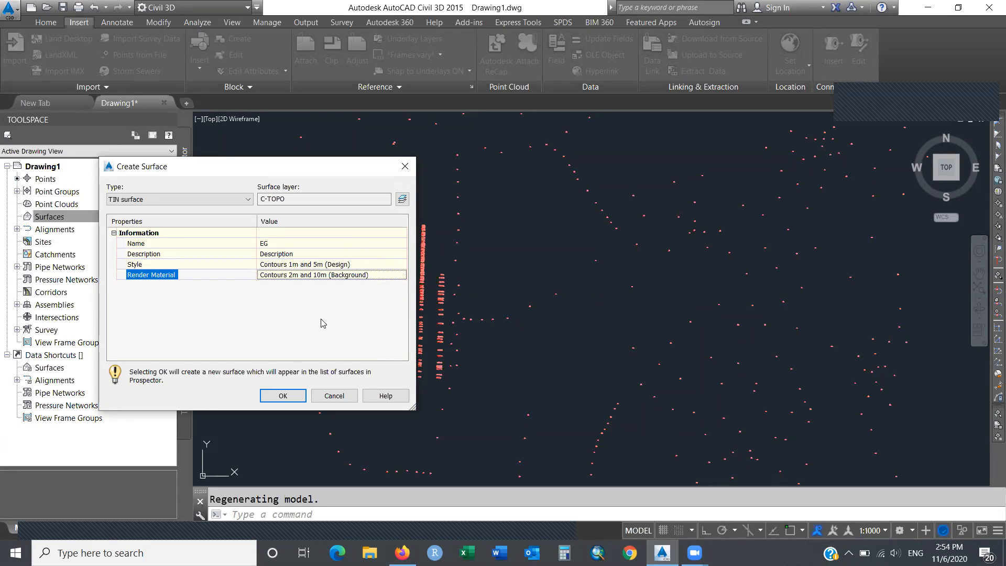
{"action": "left_click", "coordinate": [286, 397]}
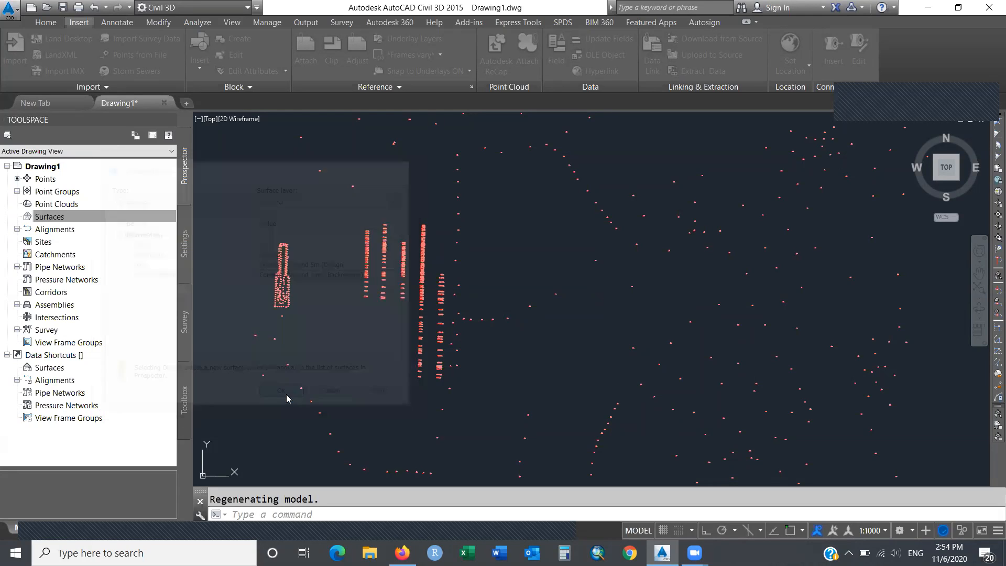
{"action": "left_click", "coordinate": [57, 219]}
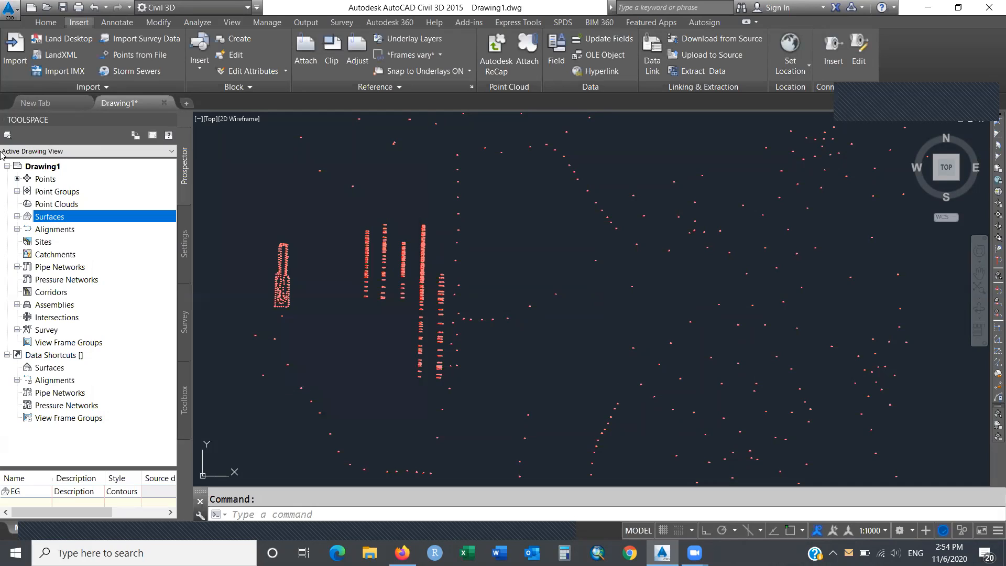
Expand Surfaces > EG > Definition and open the Point Groups menu to add point groups.
{"action": "left_click", "coordinate": [17, 216]}
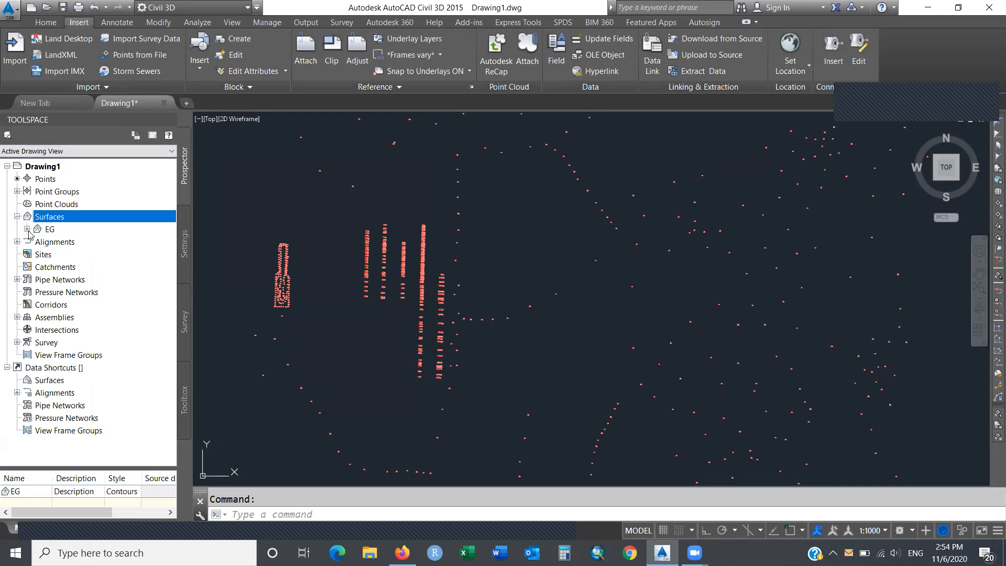
{"action": "left_click", "coordinate": [27, 229]}
{"action": "left_click", "coordinate": [37, 266]}
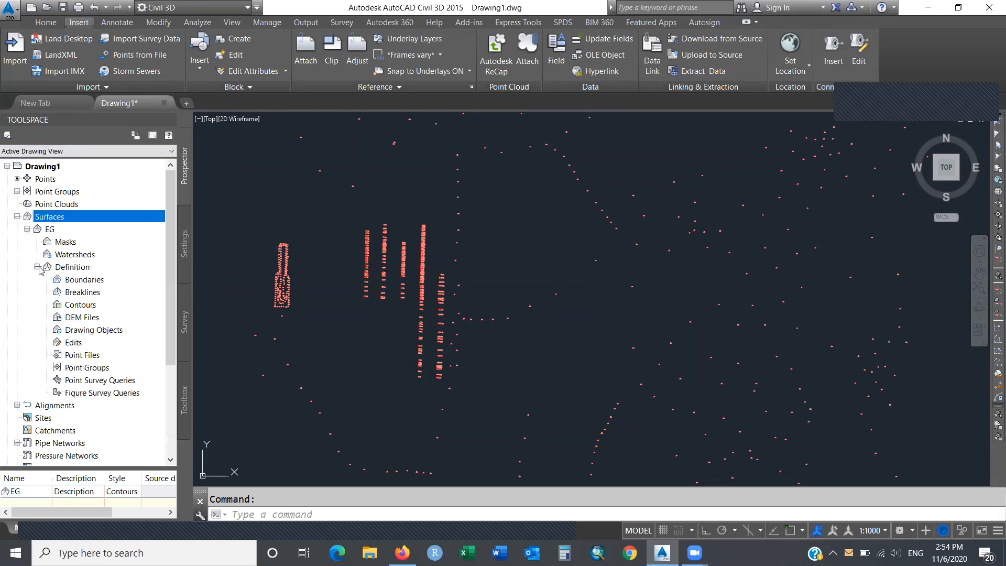
{"action": "right_click", "coordinate": [103, 369]}
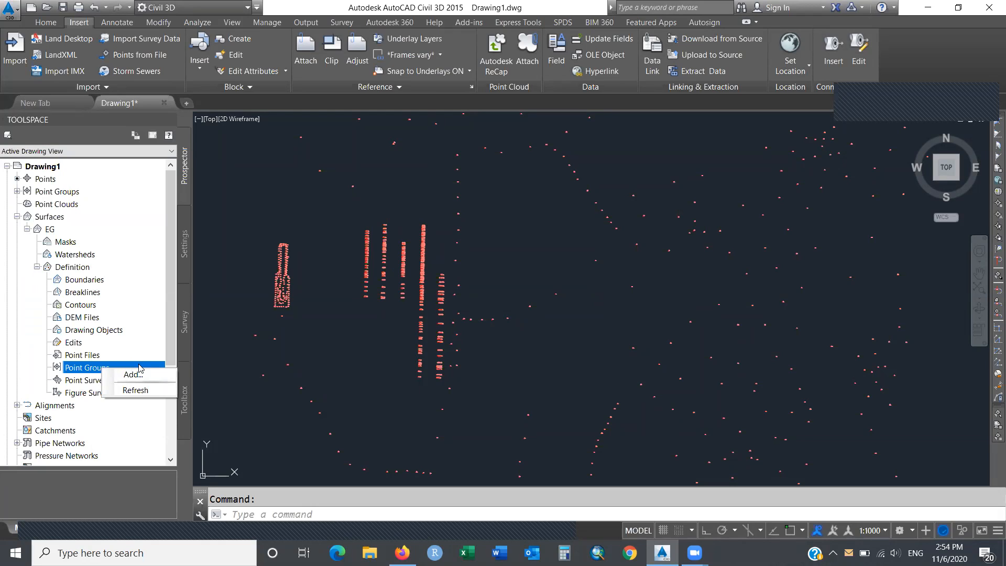
{"action": "left_click", "coordinate": [139, 364]}
{"action": "right_click", "coordinate": [140, 368]}
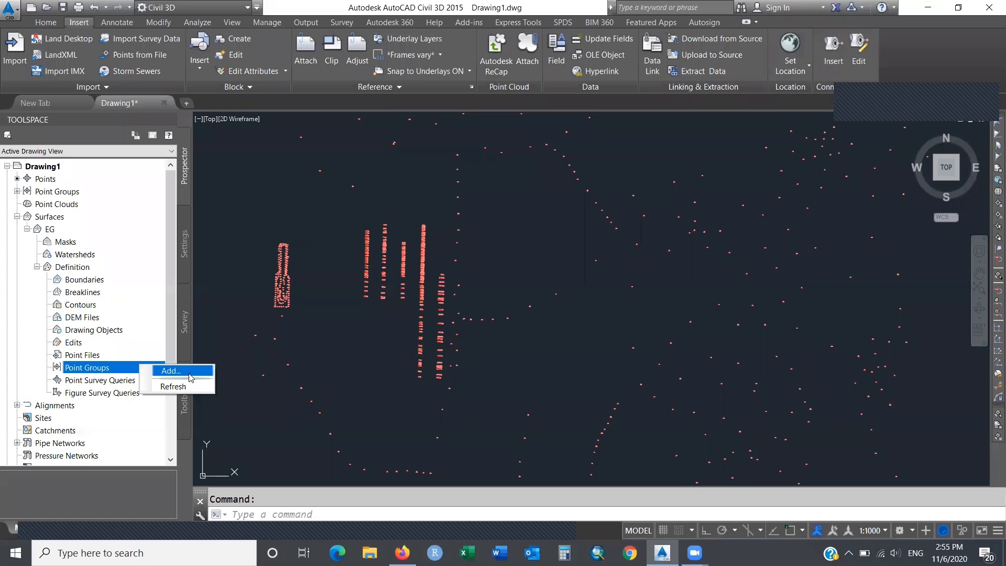
Add the 'Points for surface' point group to the EG surface definition so contours generate.
{"action": "left_click", "coordinate": [189, 374]}
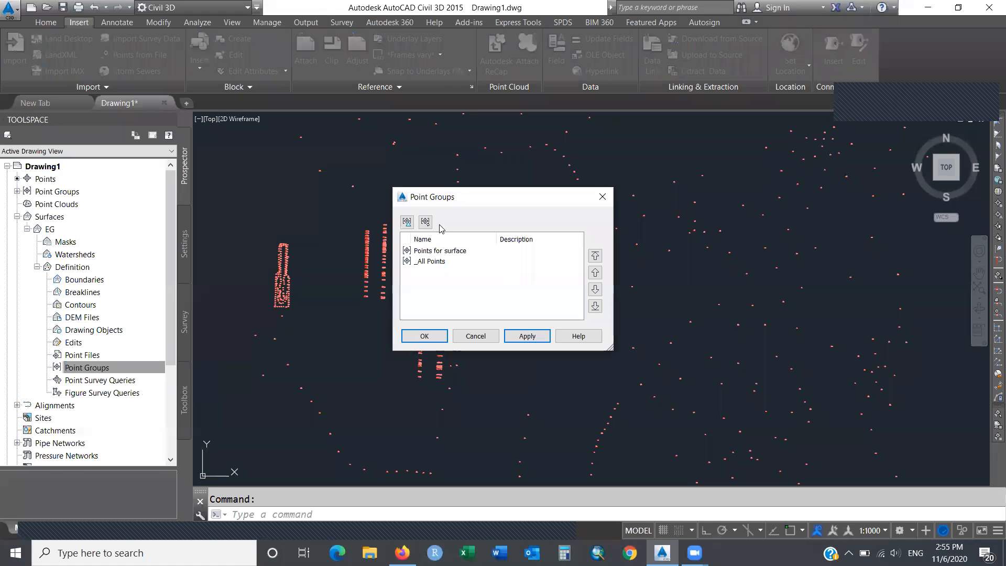
{"action": "left_click", "coordinate": [445, 251]}
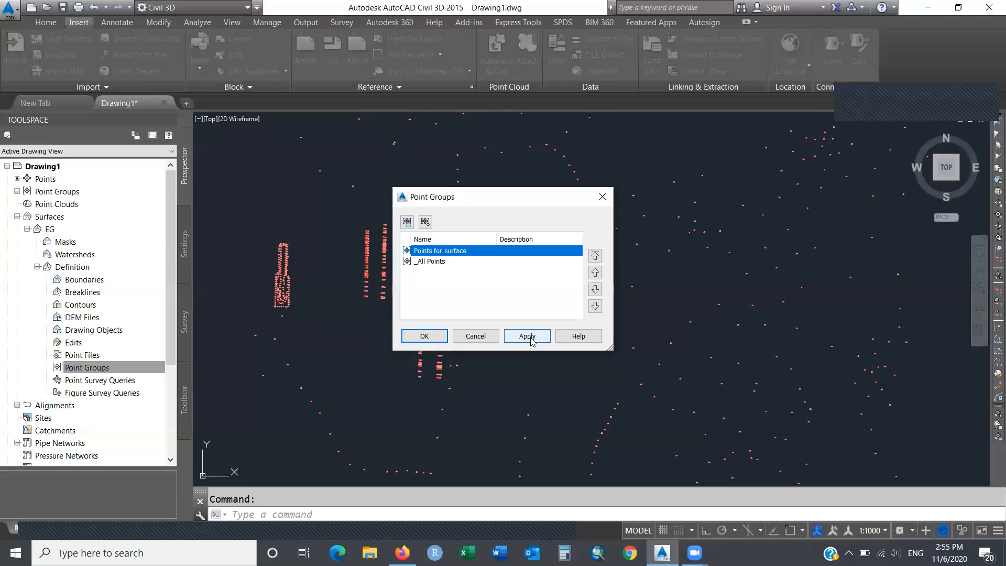
{"action": "left_click", "coordinate": [530, 338]}
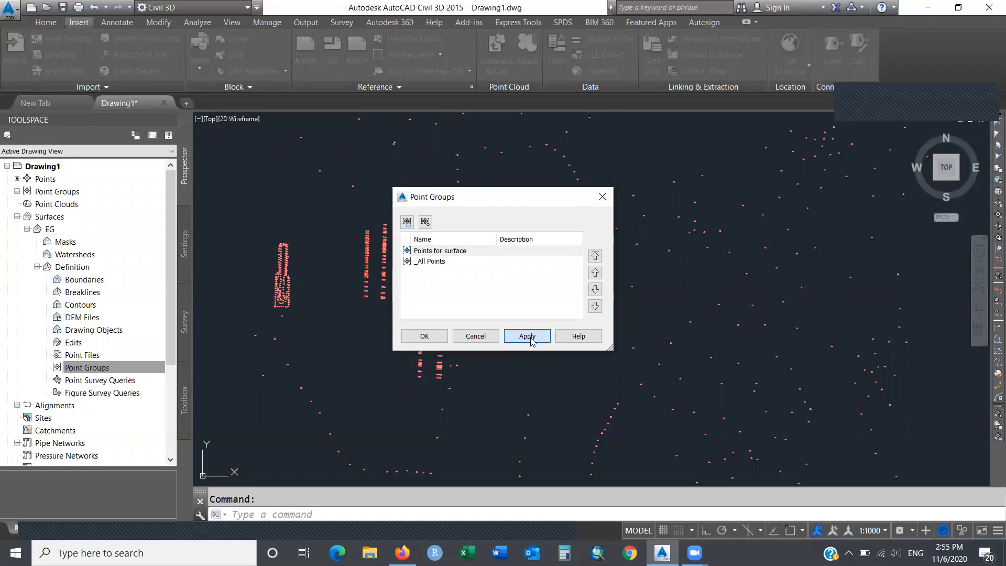
{"action": "left_click", "coordinate": [433, 338]}
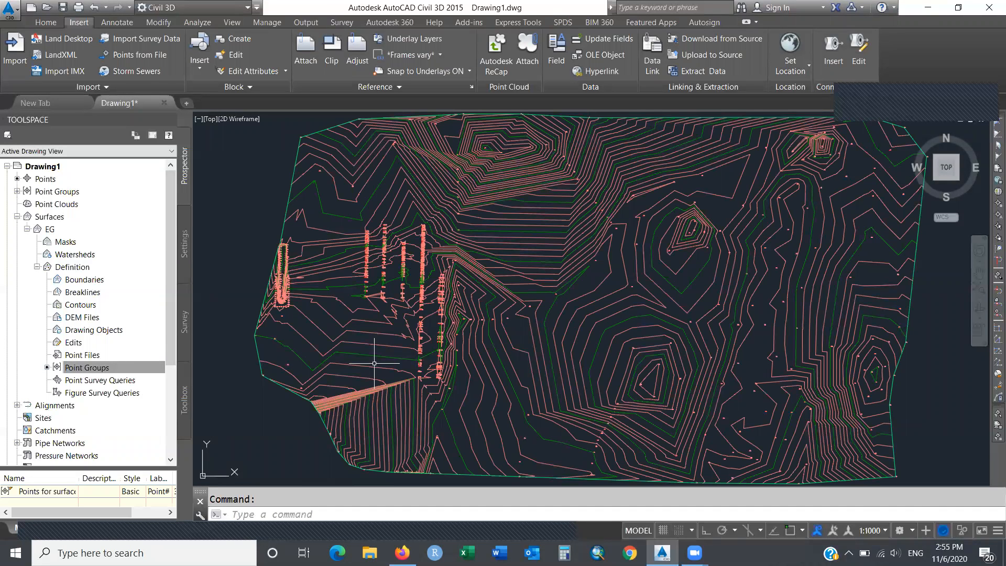
Read spot elevations at two places on the EG surface, then switch to the Home ribbon.
{"action": "mouse_move", "coordinate": [374, 363]}
{"action": "mouse_move", "coordinate": [615, 236]}
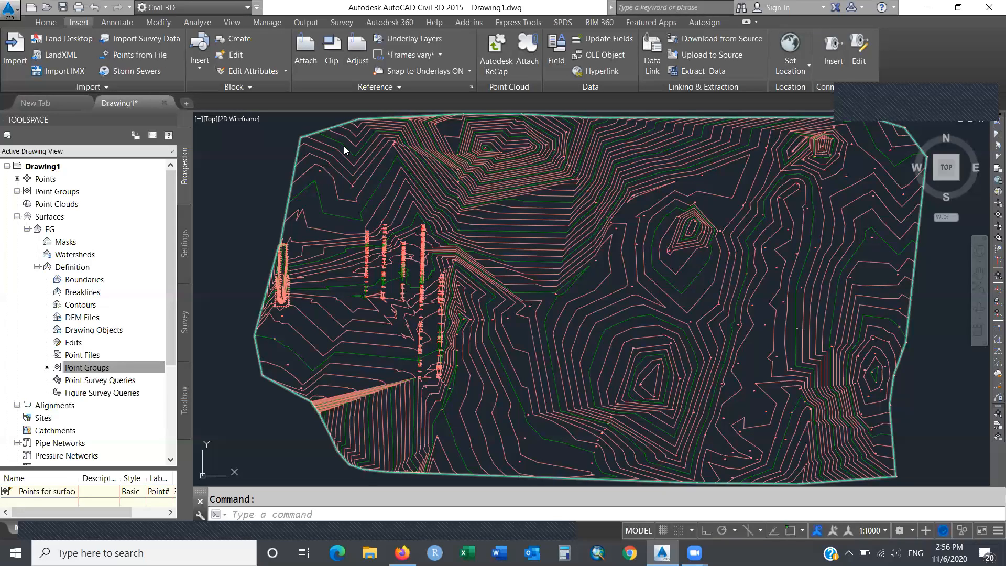
{"action": "left_click", "coordinate": [50, 23]}
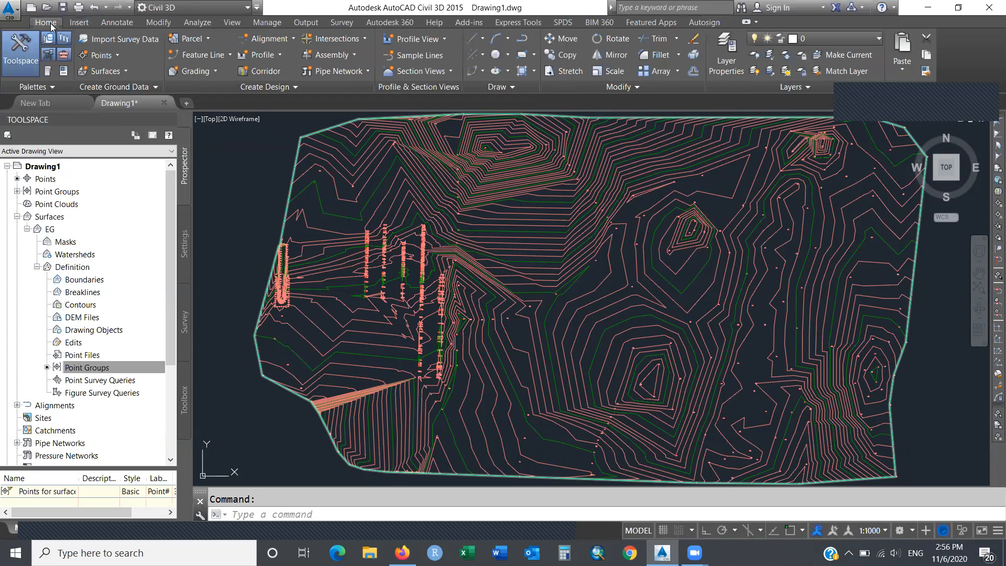
Start a new alignment by layout and name it 'Horizontal MAIN Rd'.
{"action": "left_click", "coordinate": [293, 40]}
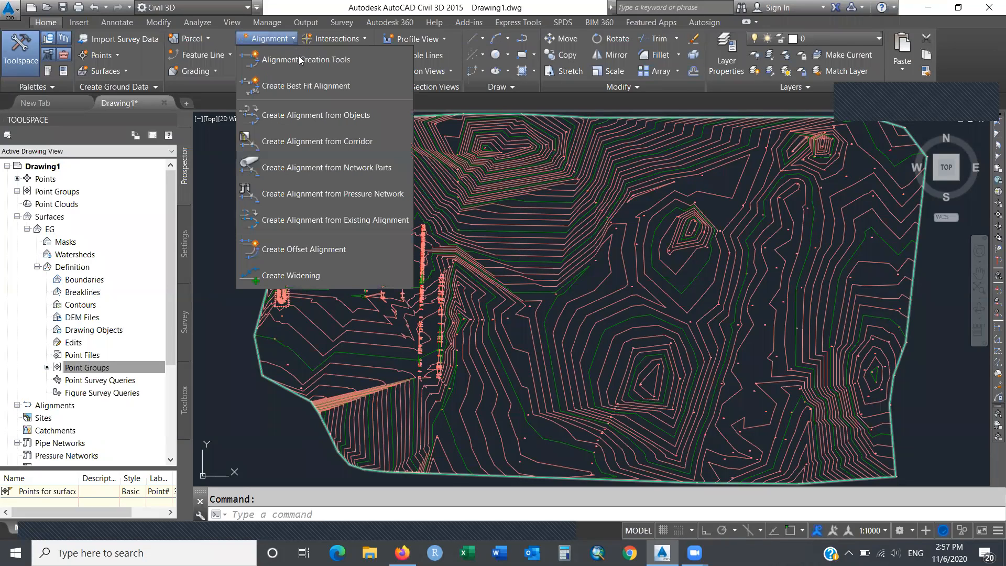
{"action": "left_click", "coordinate": [342, 59]}
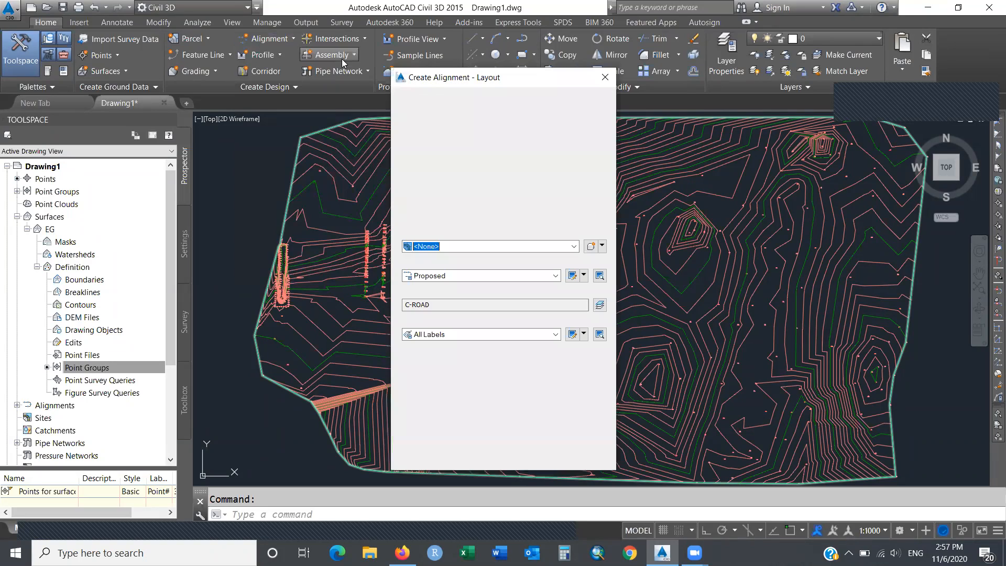
{"action": "left_click_drag", "start_coordinate": [518, 115], "coordinate": [399, 110]}
{"action": "type", "text": "Horizon"}
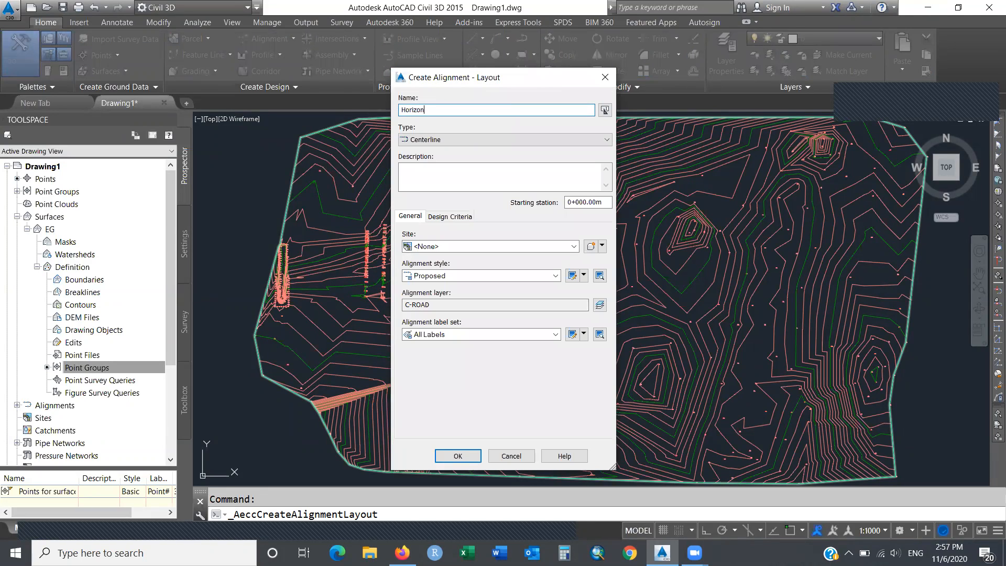
{"action": "type", "text": "tal MAIN St"}
{"action": "key", "text": "BackSpace"}
{"action": "key", "text": "BackSpace"}
{"action": "type", "text": "Rd"}
Set 70 km/h design speed with criteria-based design and the Basic check set, and create it.
{"action": "left_click", "coordinate": [446, 220]}
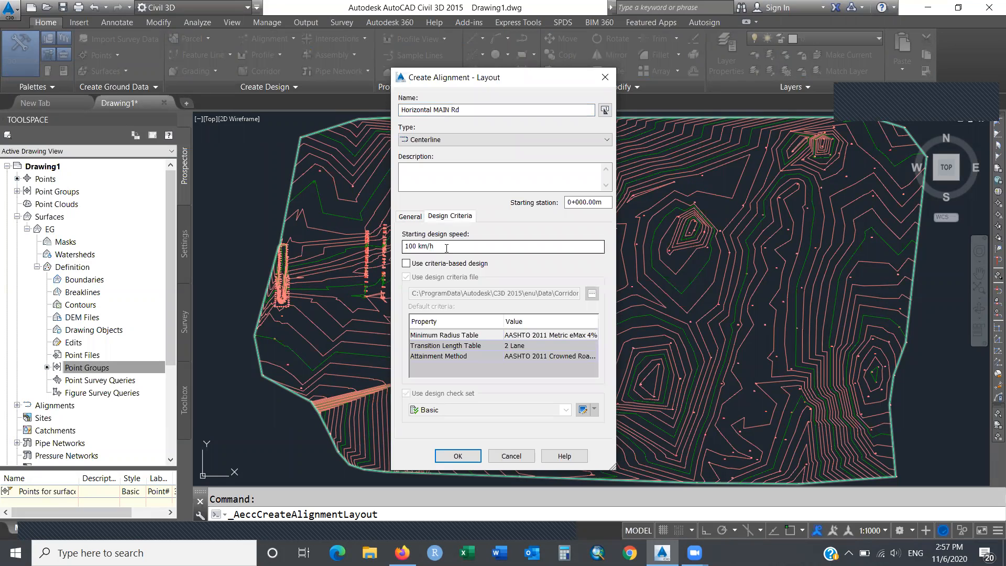
{"action": "left_click_drag", "start_coordinate": [447, 248], "coordinate": [357, 247]}
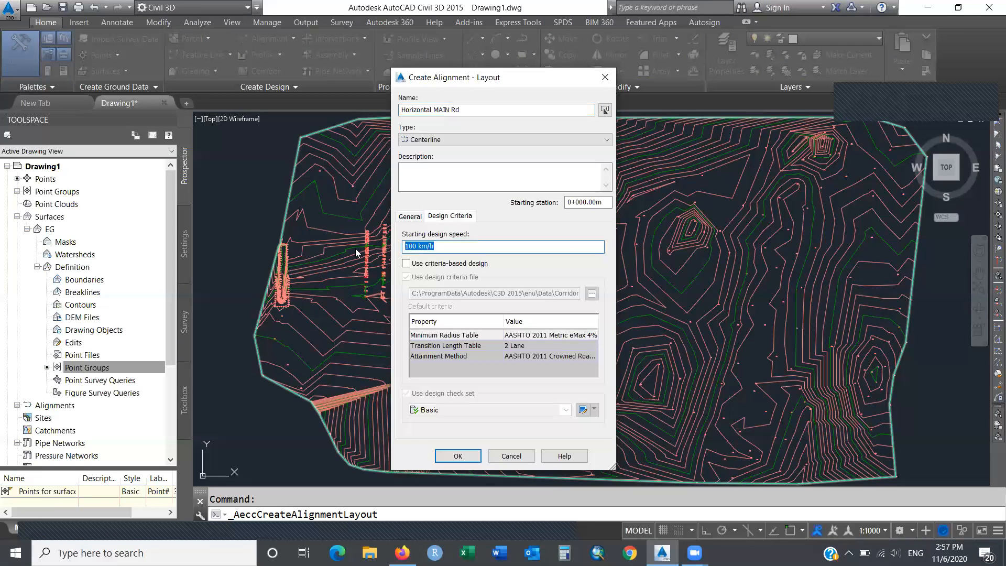
{"action": "type", "text": "70"}
{"action": "left_click", "coordinate": [407, 264]}
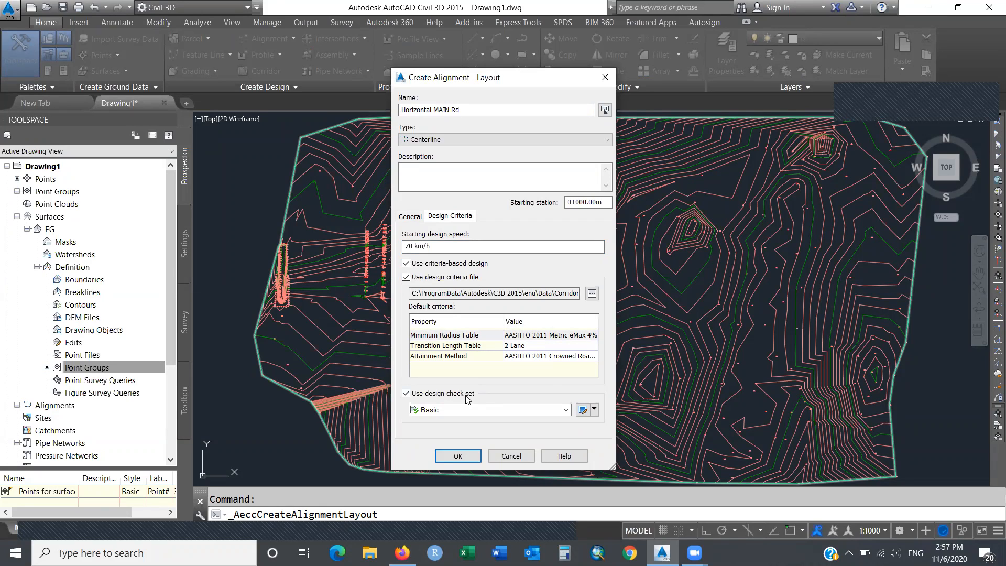
{"action": "left_click", "coordinate": [565, 410]}
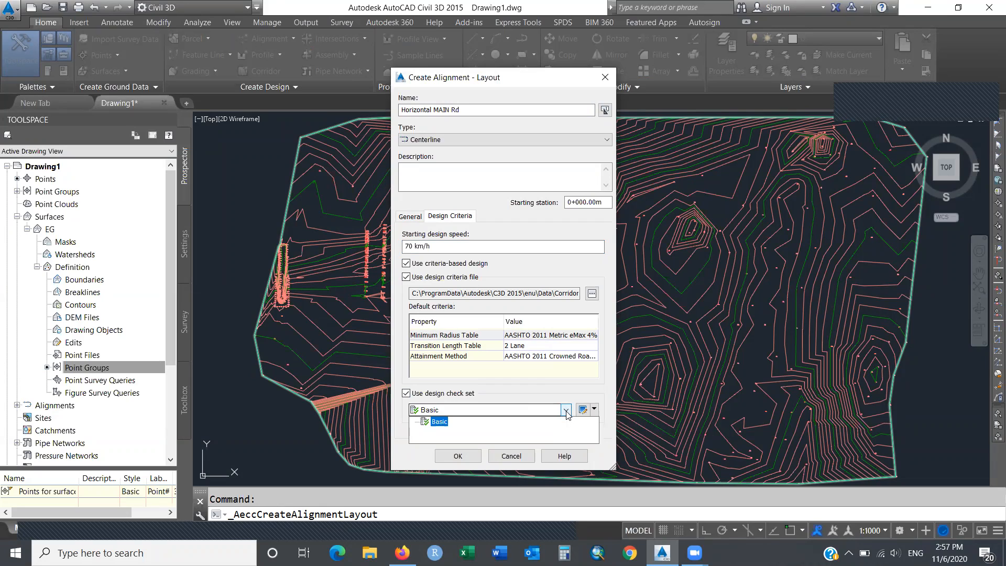
{"action": "left_click", "coordinate": [566, 410]}
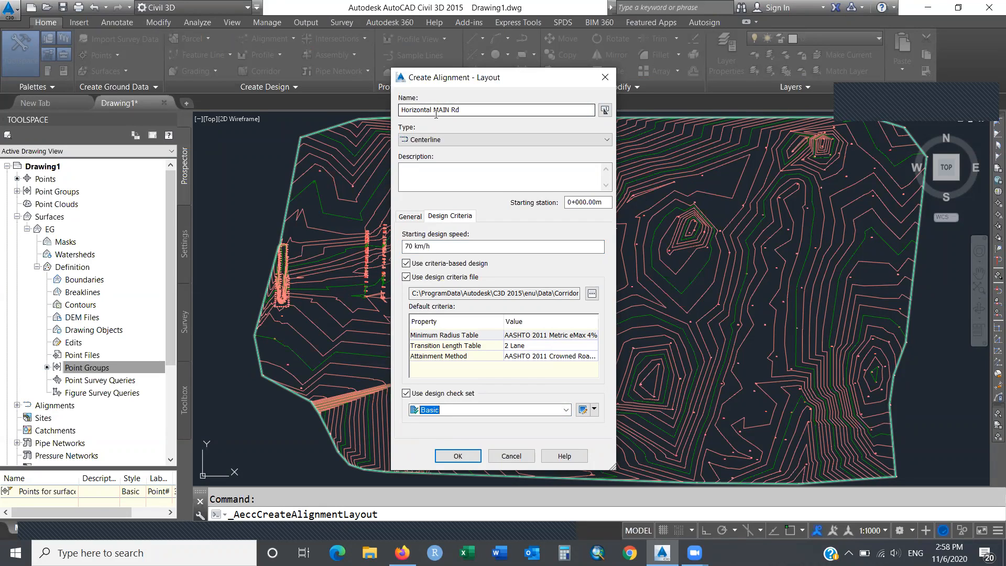
{"action": "left_click_drag", "start_coordinate": [433, 110], "coordinate": [460, 109]}
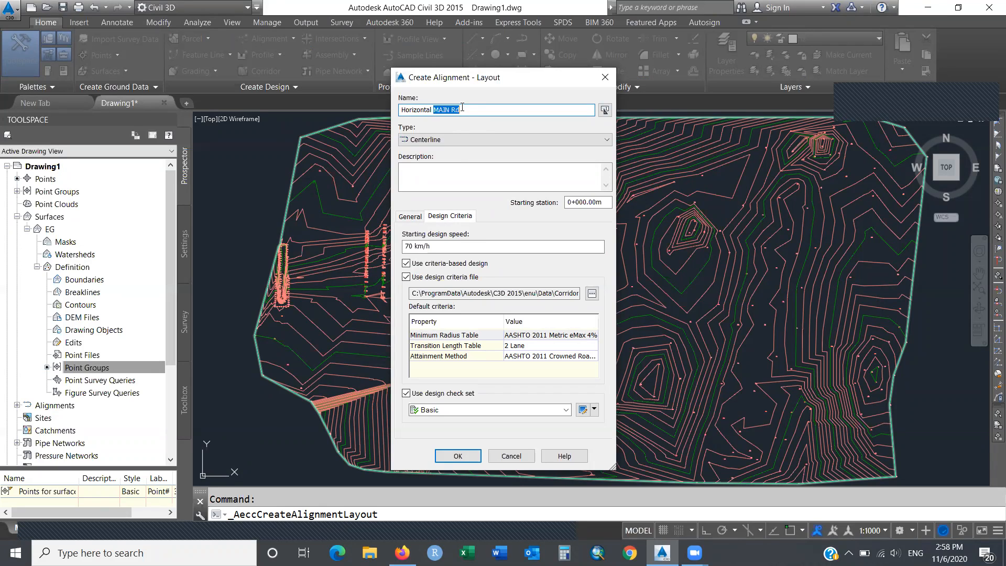
{"action": "left_click", "coordinate": [458, 457]}
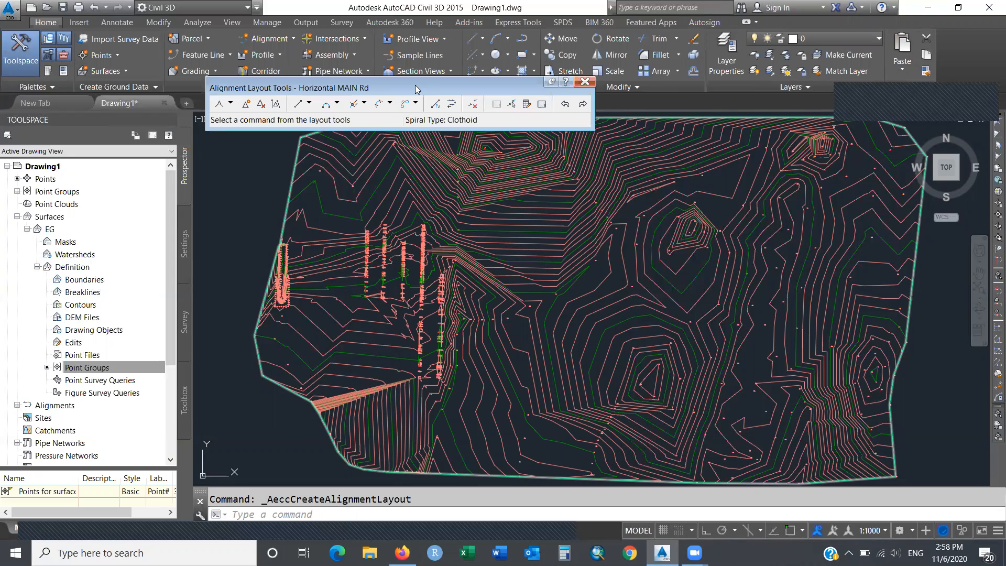
Switch the MAIN Rd layout mode to Tangent-Tangent (With curves) and begin placing tangents.
{"action": "left_click", "coordinate": [231, 104]}
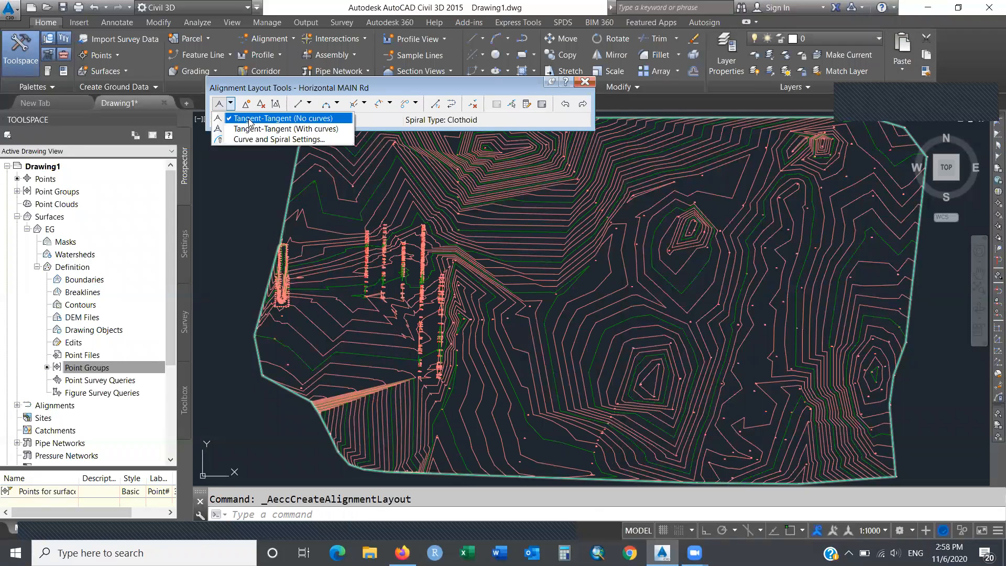
{"action": "left_click", "coordinate": [272, 134]}
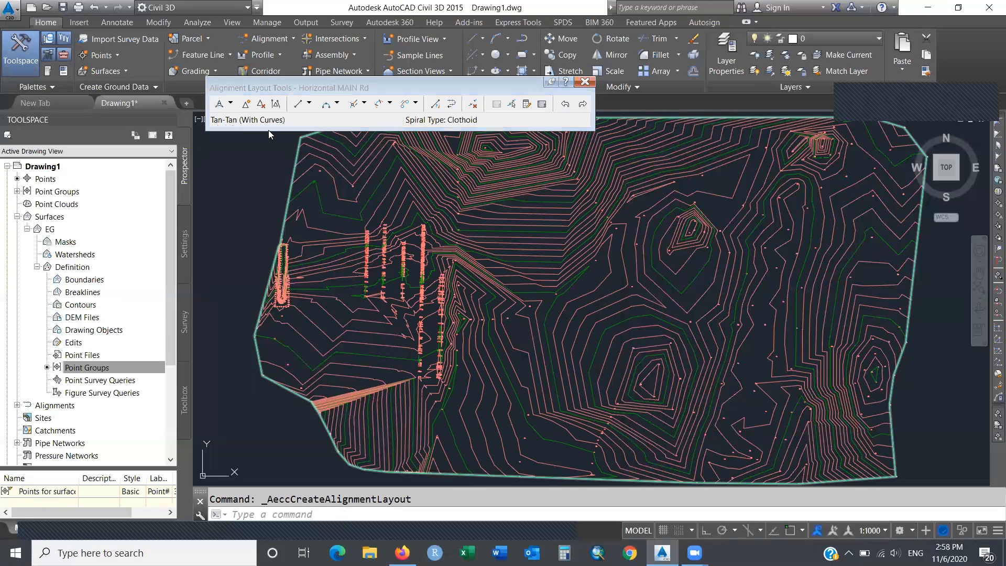
{"action": "left_click", "coordinate": [230, 104]}
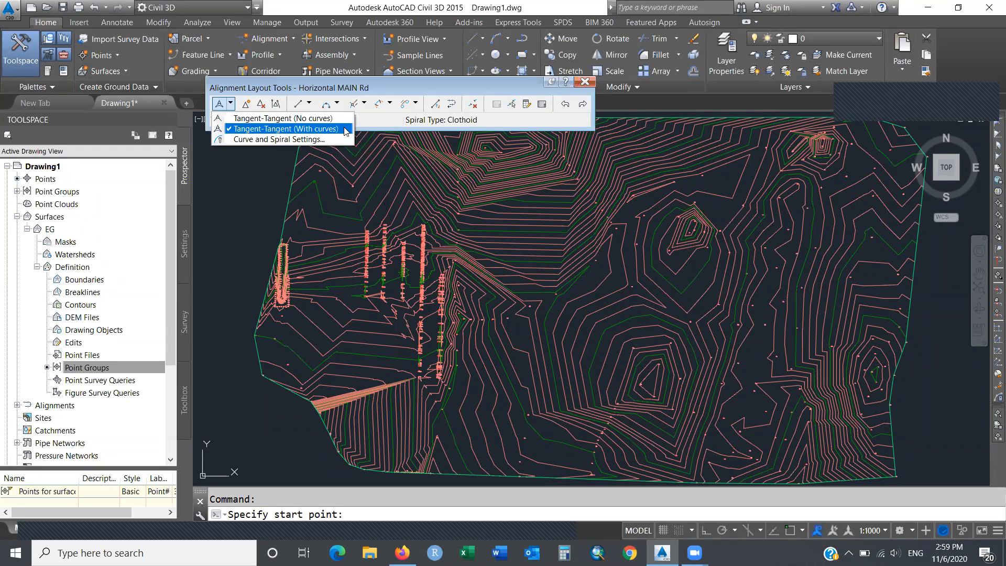
{"action": "left_click", "coordinate": [345, 131]}
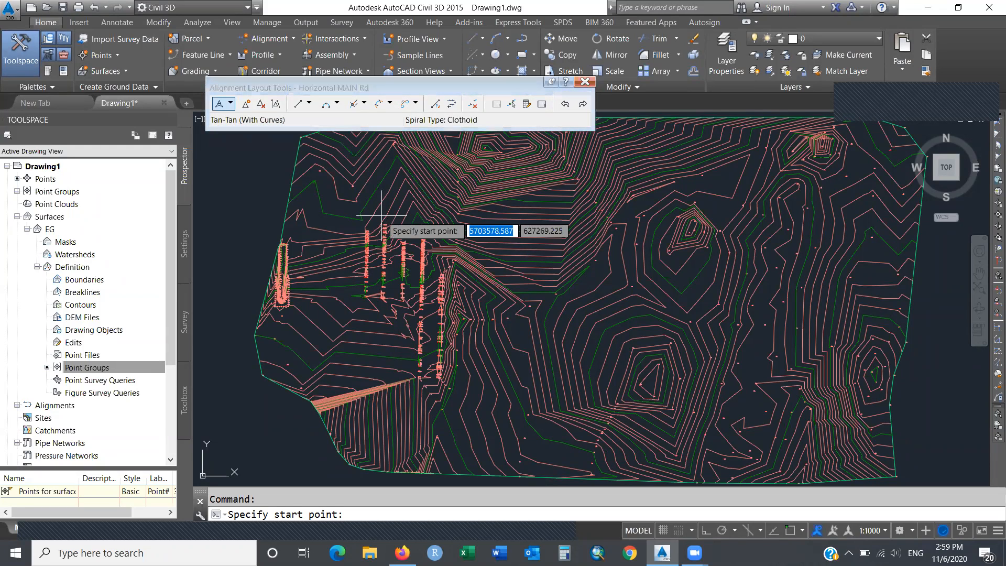
Pick seven vertices for MAIN Rd from the site's upper left eastward across EG, then finish.
{"action": "left_click", "coordinate": [302, 200]}
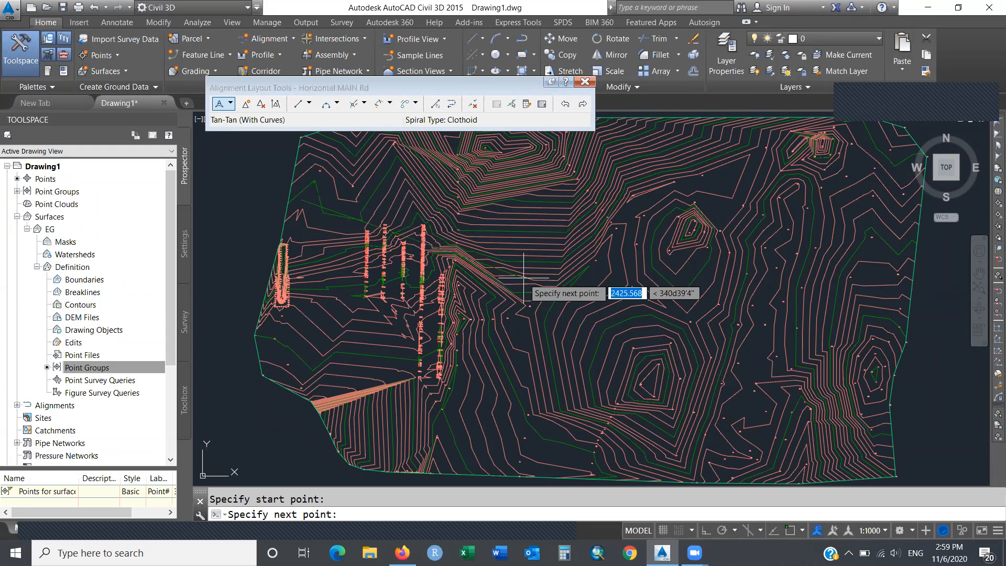
{"action": "left_click", "coordinate": [427, 221]}
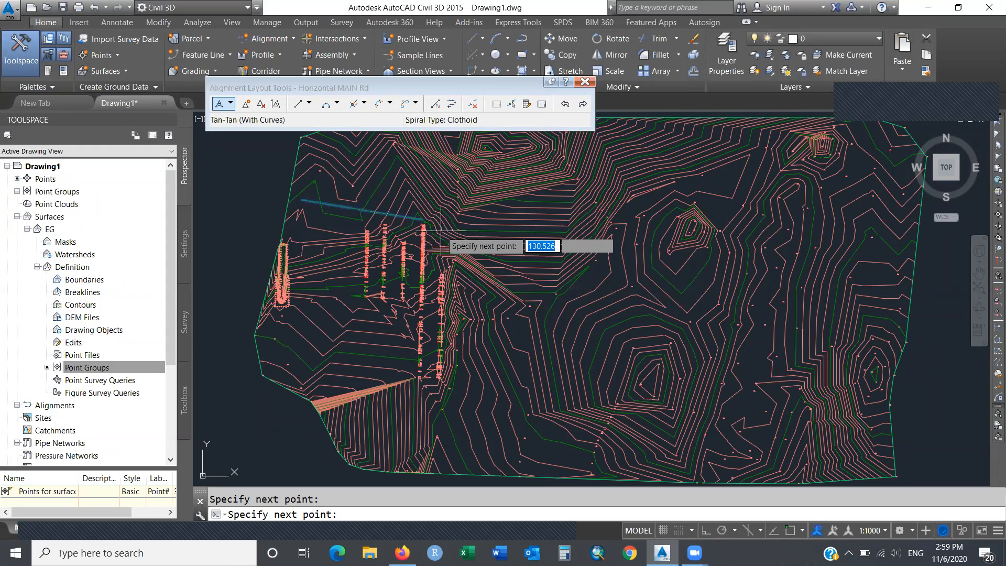
{"action": "left_click", "coordinate": [492, 252]}
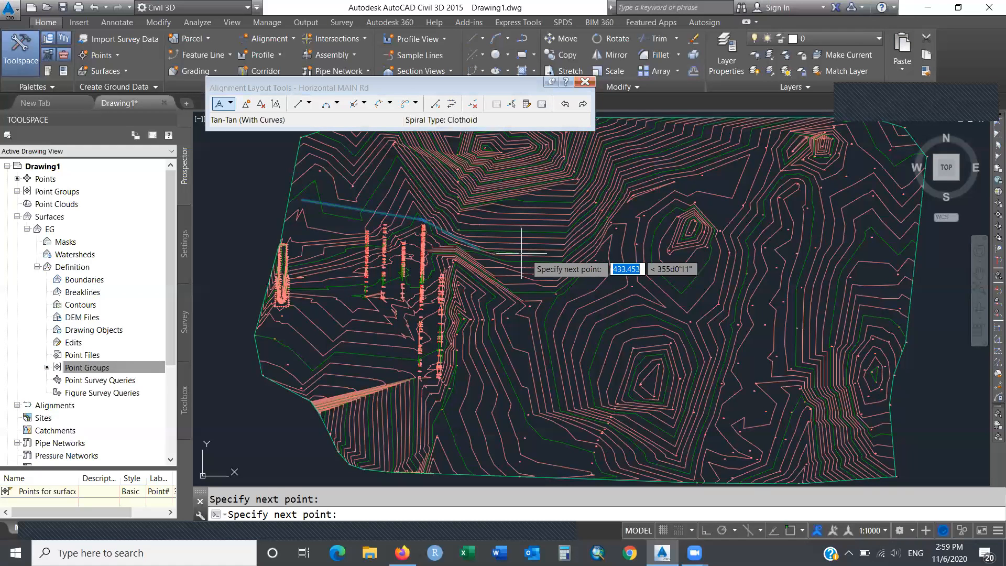
{"action": "left_click", "coordinate": [562, 252]}
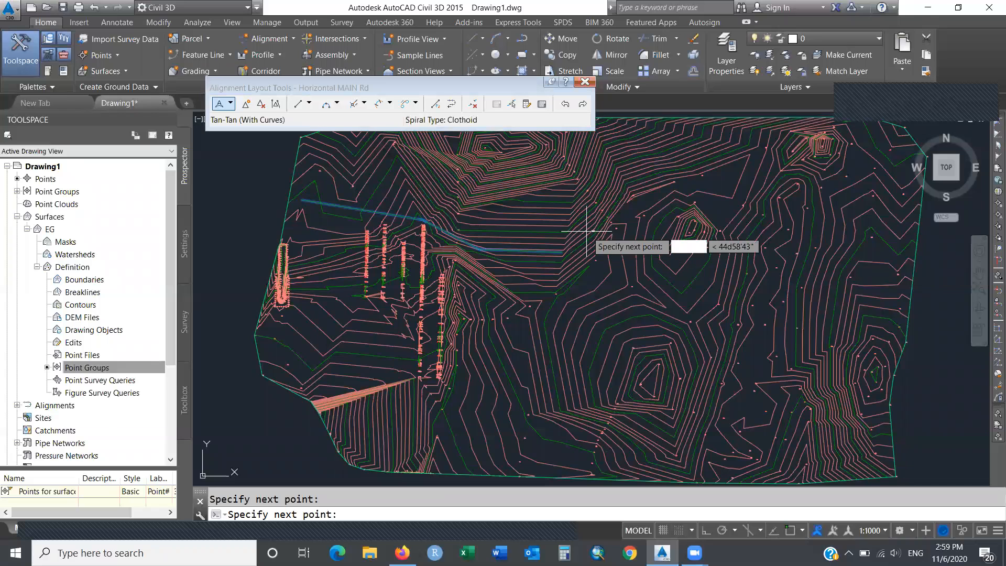
{"action": "left_click", "coordinate": [692, 184]}
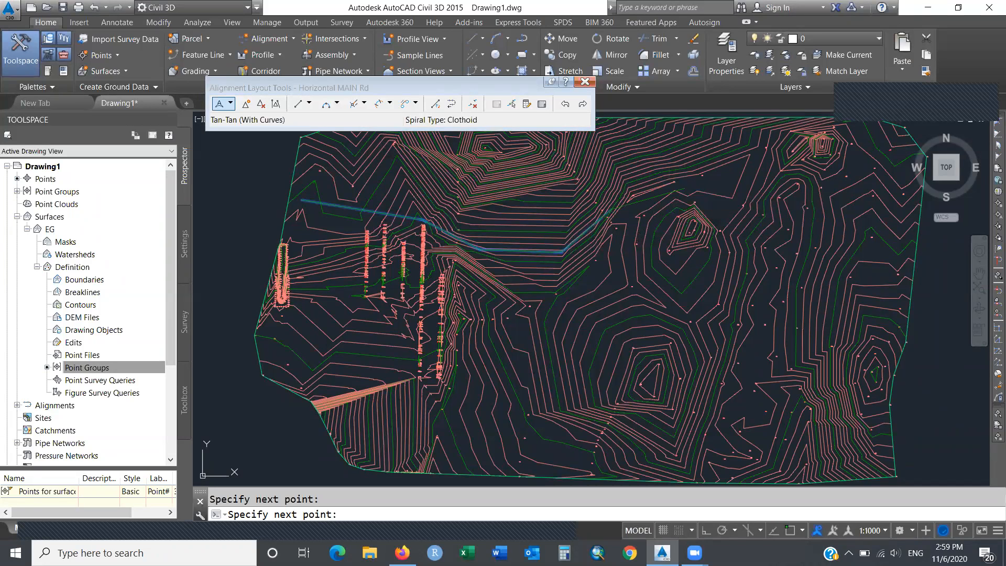
{"action": "left_click", "coordinate": [801, 179]}
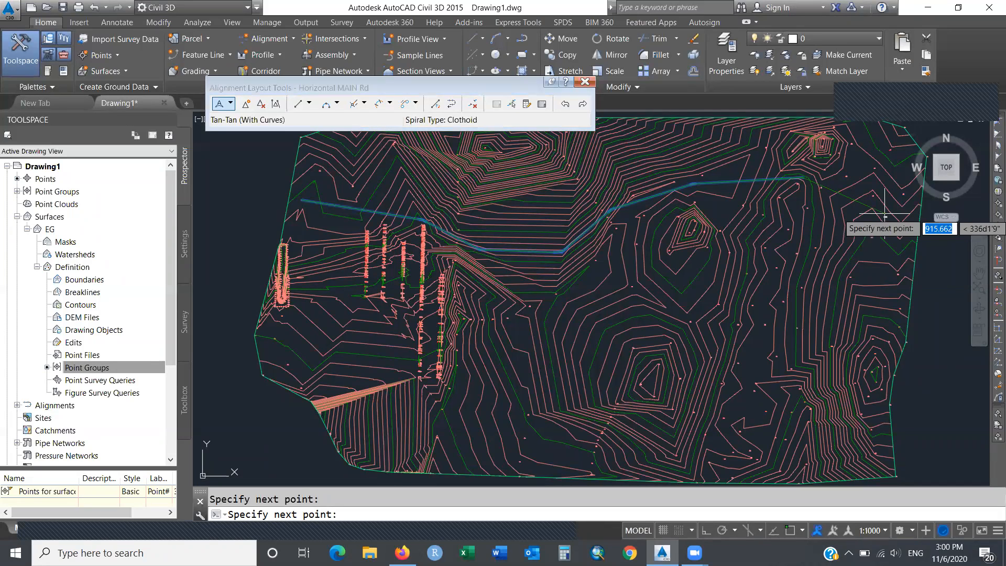
{"action": "left_click", "coordinate": [852, 198]}
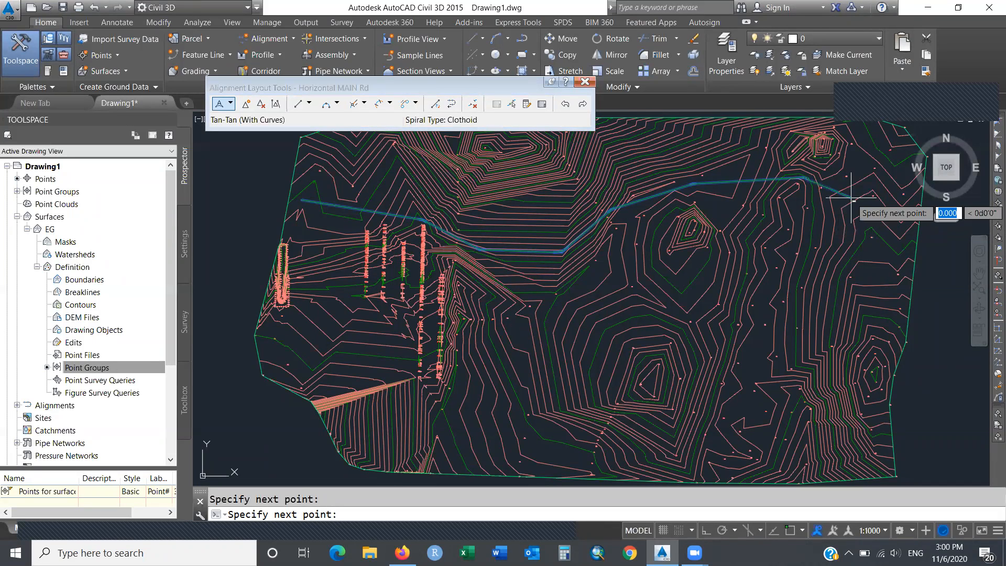
{"action": "key", "text": "Return"}
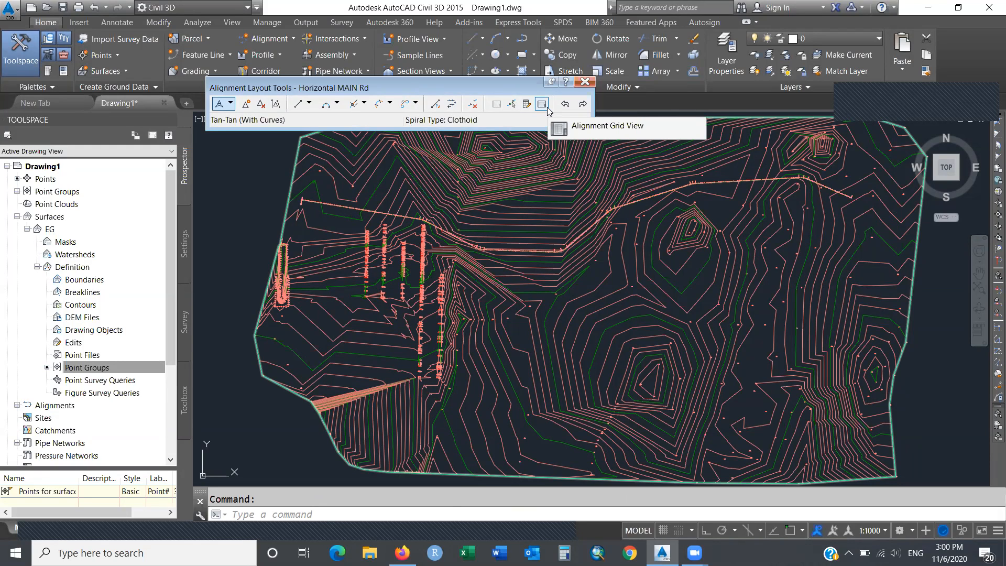
In the alignment grid, set the radii of rows 2, 4 and 6 to 300, 300 and 400 m.
{"action": "left_click", "coordinate": [548, 108]}
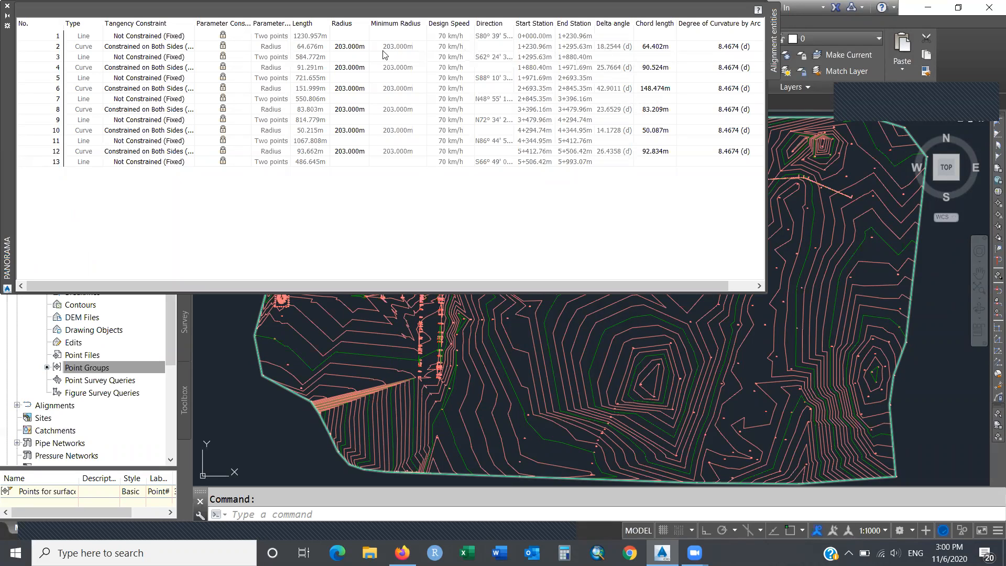
{"action": "left_click", "coordinate": [355, 51]}
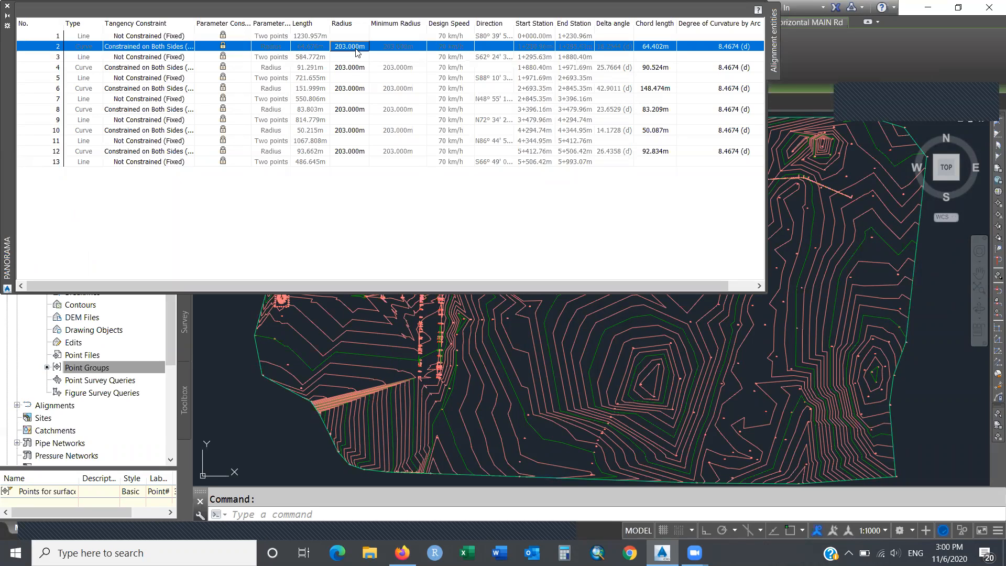
{"action": "left_click", "coordinate": [356, 51]}
{"action": "type", "text": "300"}
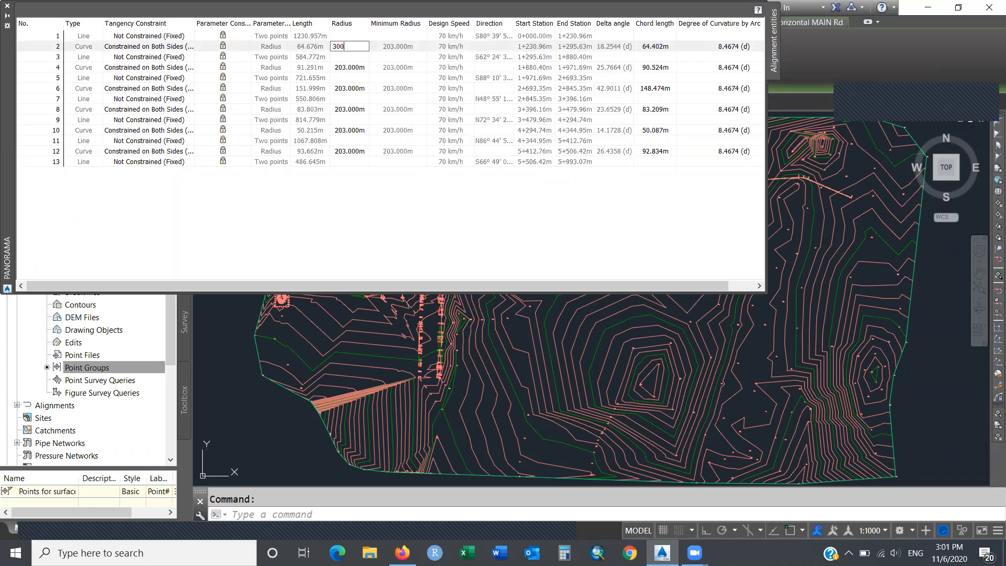
{"action": "key", "text": "Return"}
{"action": "double_click", "coordinate": [356, 68]}
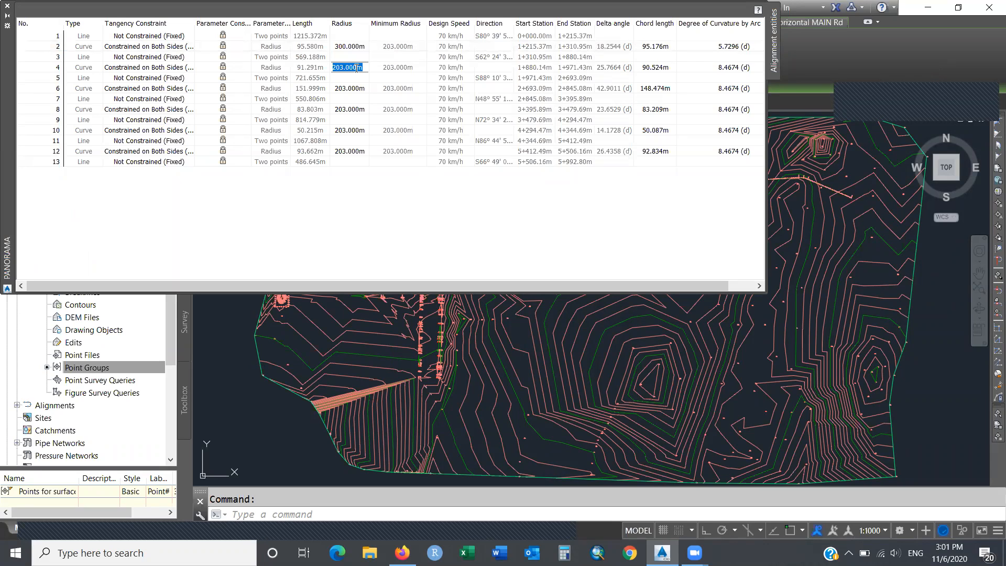
{"action": "type", "text": "300"}
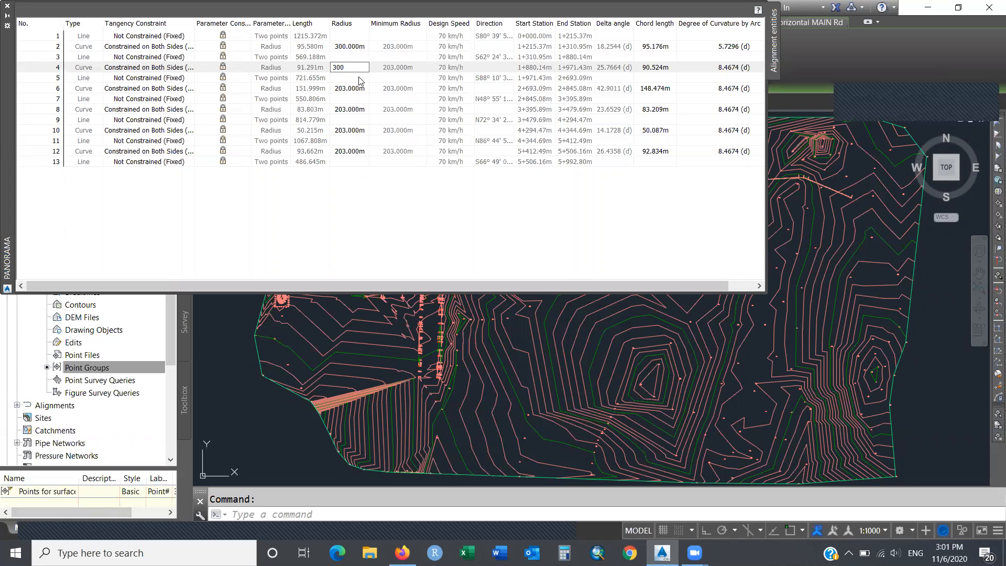
{"action": "key", "text": "Return"}
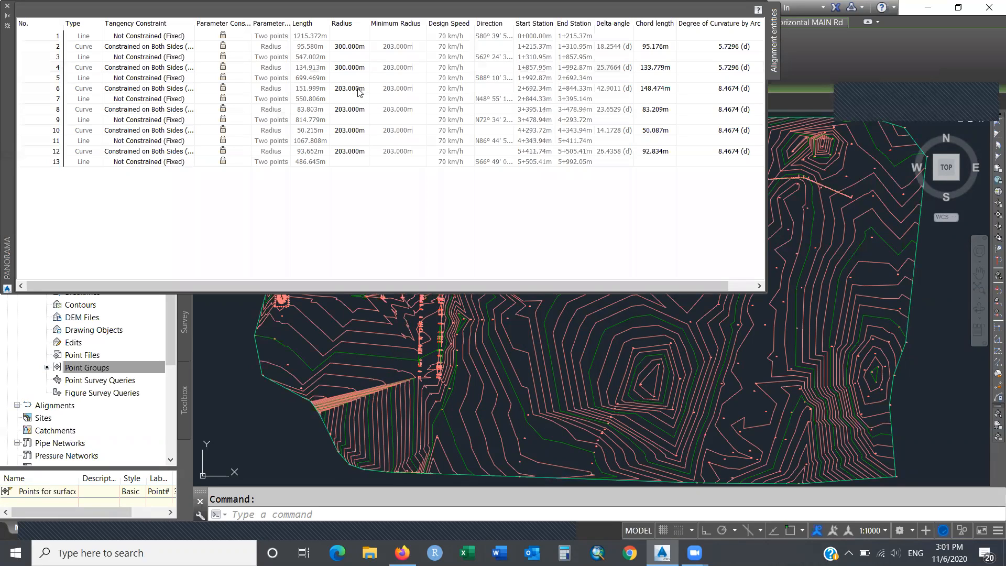
{"action": "double_click", "coordinate": [358, 88]}
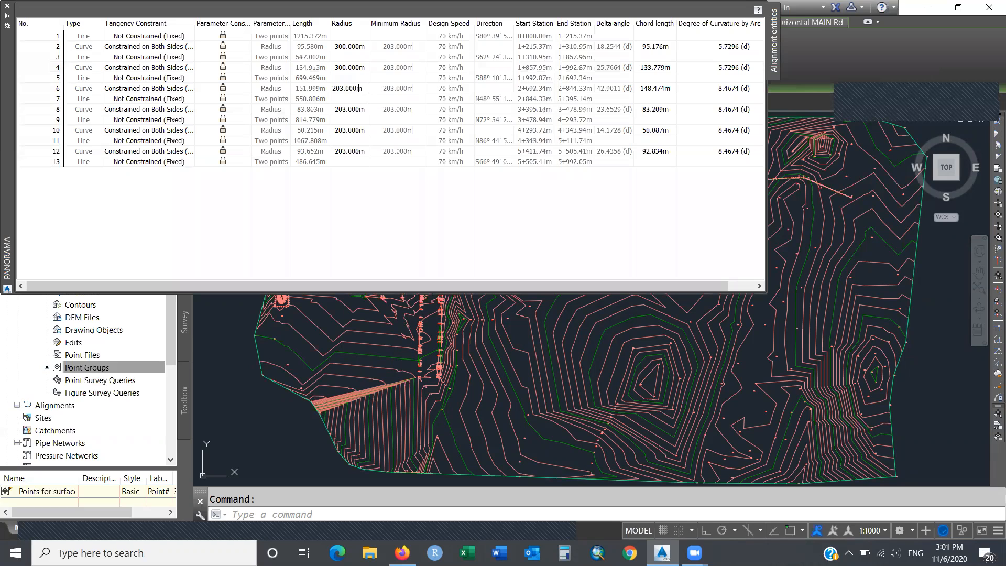
{"action": "double_click", "coordinate": [358, 88]}
{"action": "type", "text": "400"}
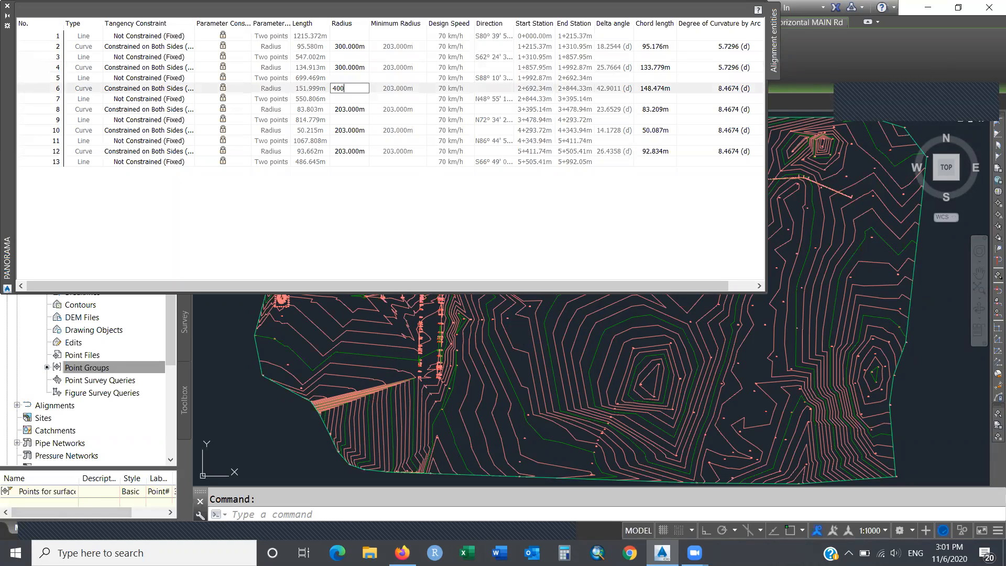
{"action": "key", "text": "Return"}
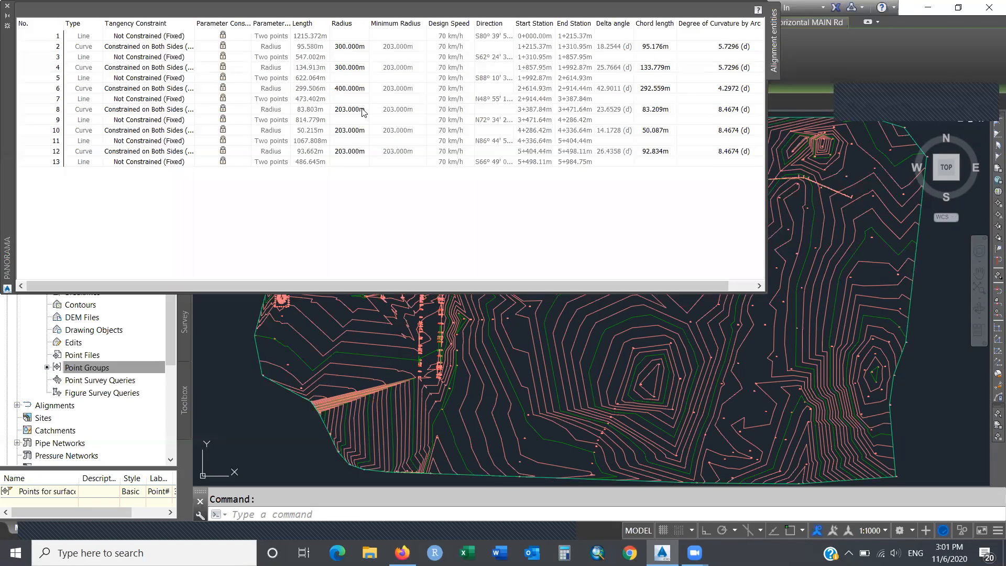
Set the radii of rows 8, 10 and 12 to 500, 450 and 350 m and close the grid.
{"action": "double_click", "coordinate": [362, 110]}
{"action": "type", "text": "500"}
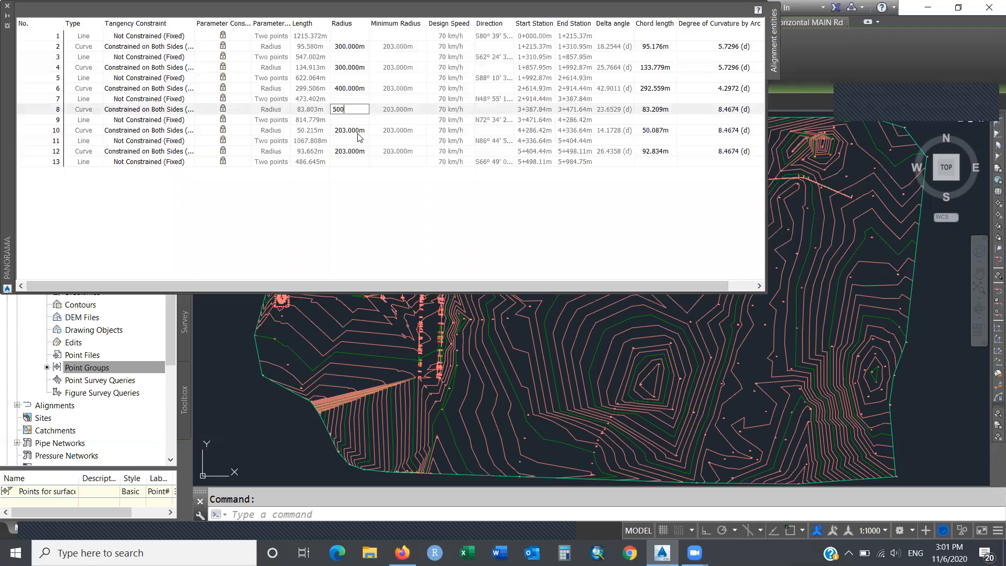
{"action": "key", "text": "Return"}
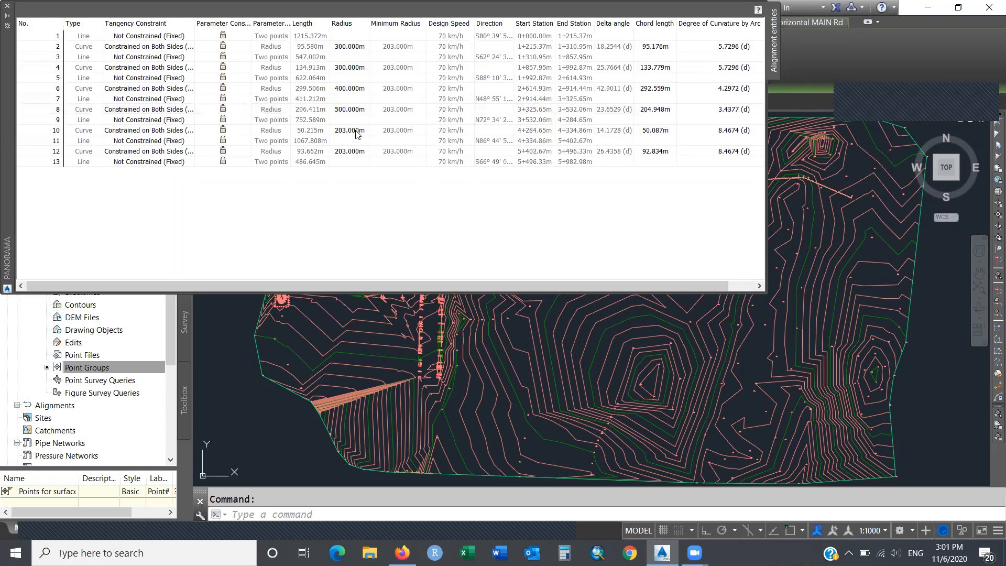
{"action": "left_click", "coordinate": [356, 135]}
{"action": "left_click", "coordinate": [356, 134]}
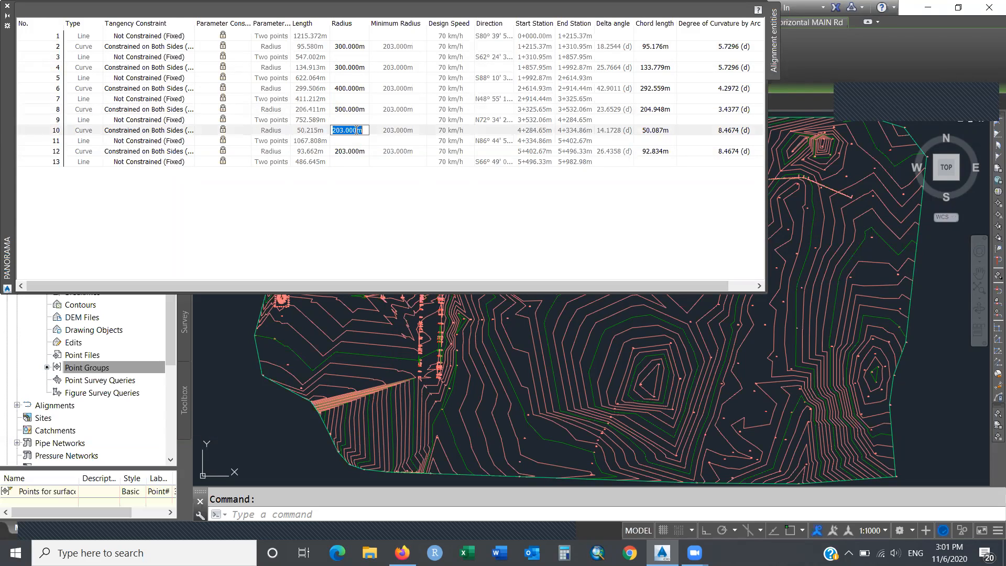
{"action": "type", "text": "450"}
{"action": "key", "text": "Return"}
{"action": "double_click", "coordinate": [358, 152]}
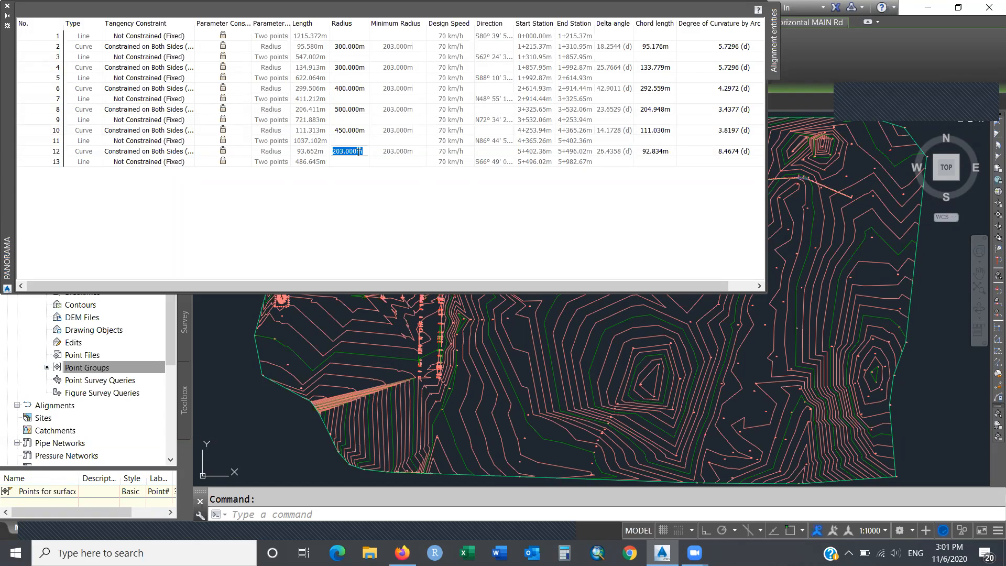
{"action": "type", "text": "350"}
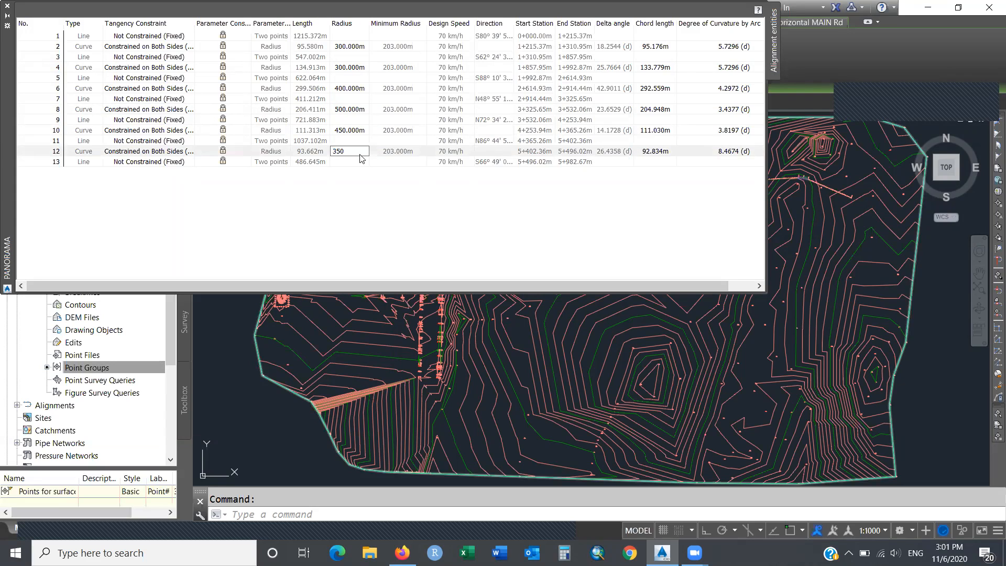
{"action": "key", "text": "Return"}
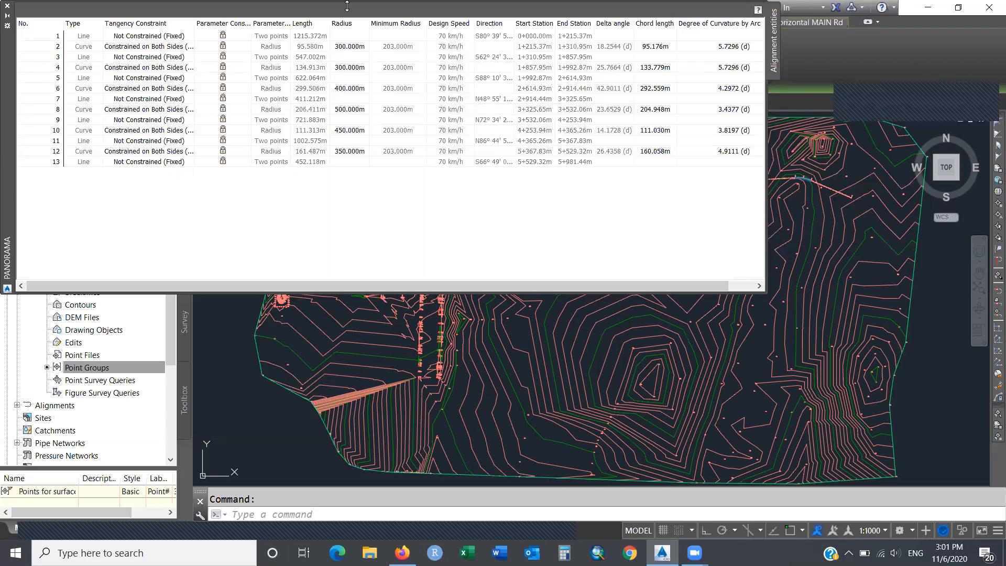
{"action": "left_click", "coordinate": [8, 6]}
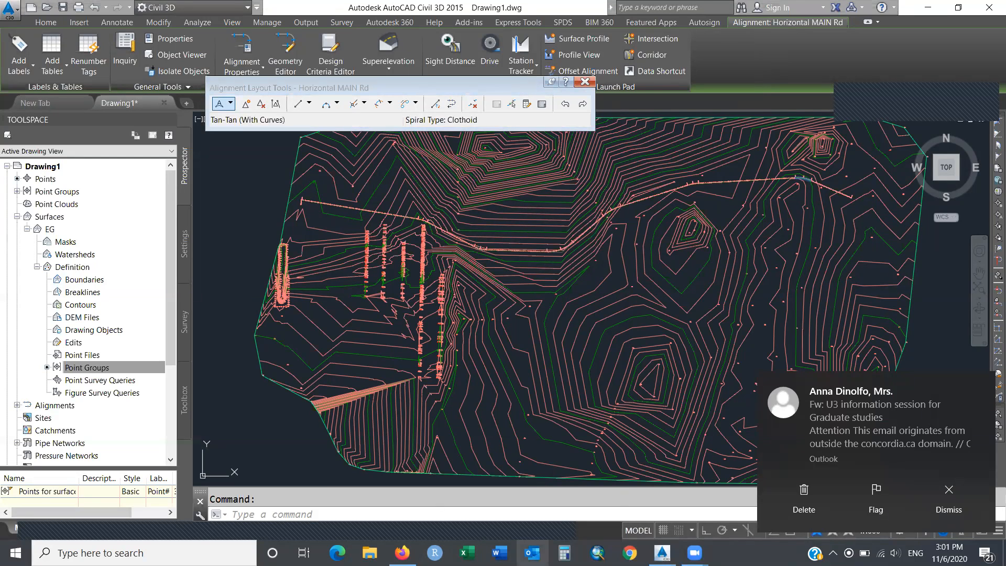
Dismiss the Outlook task list, close the MAIN Rd layout tools, and open the Alignment dropdown.
{"action": "right_click", "coordinate": [532, 553]}
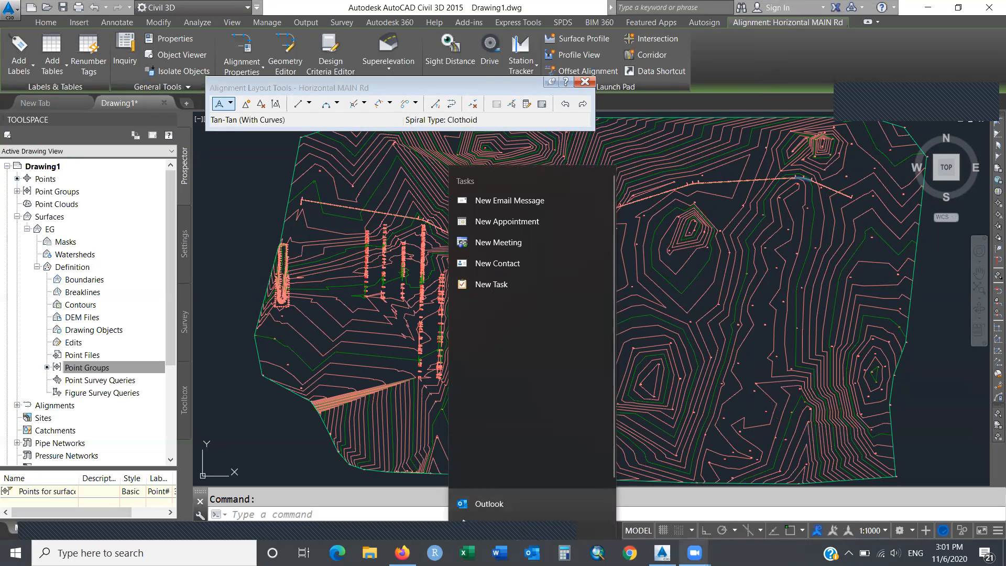
{"action": "left_click", "coordinate": [754, 553]}
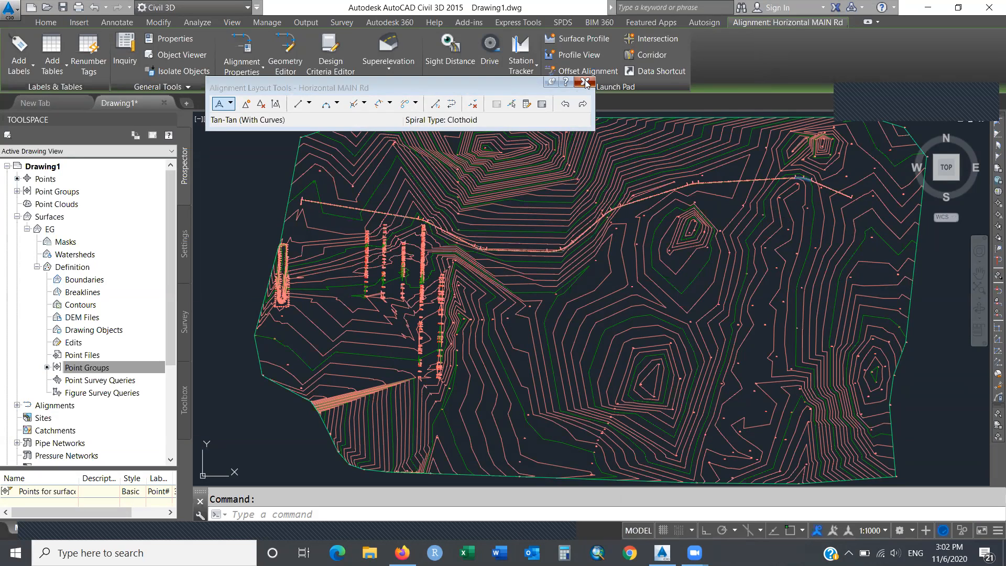
{"action": "left_click_drag", "start_coordinate": [586, 83], "coordinate": [599, 152]}
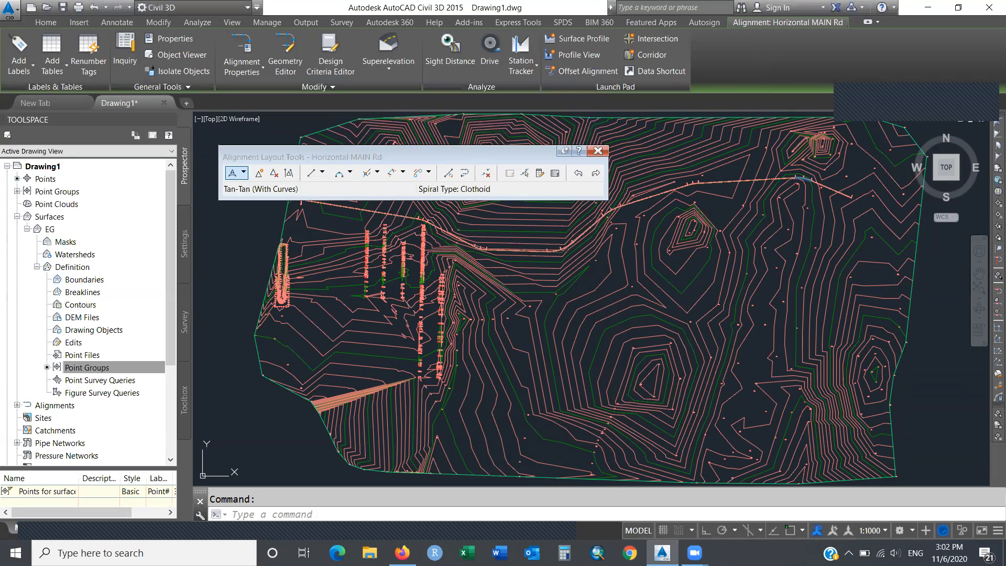
{"action": "left_click", "coordinate": [597, 152]}
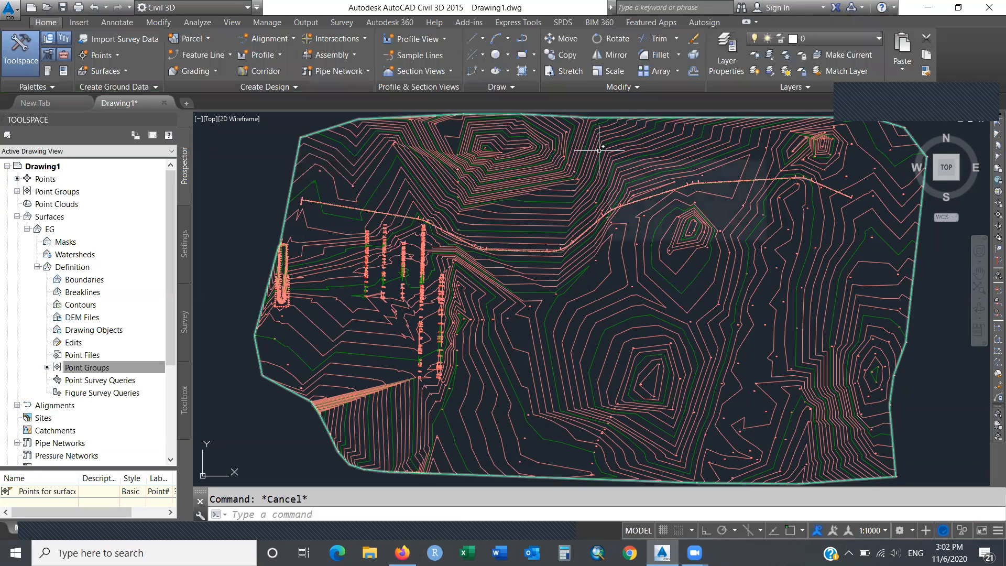
{"action": "left_click", "coordinate": [293, 38]}
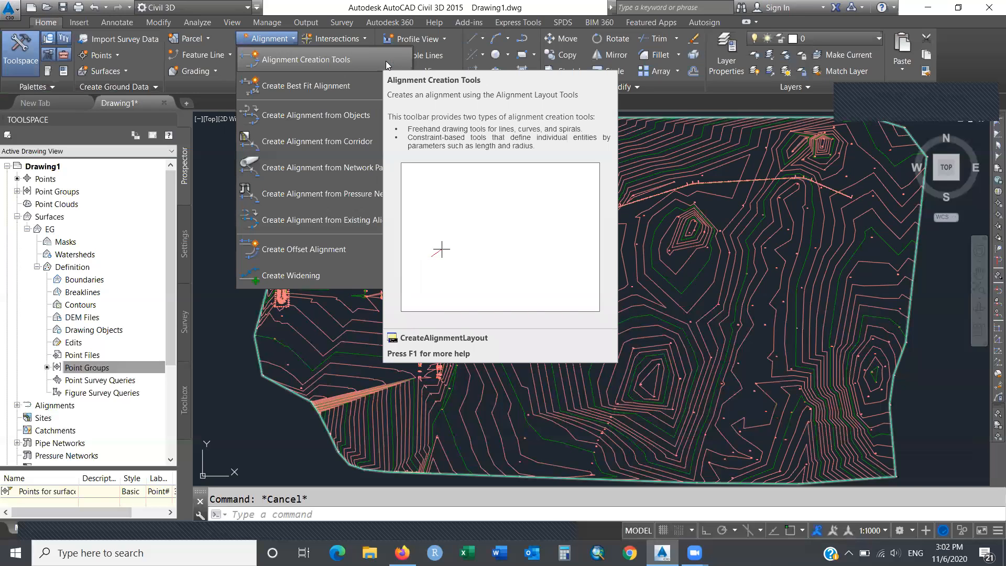
Create a new layout alignment named 'Horizontal SECONDARY rd'.
{"action": "left_click", "coordinate": [389, 61]}
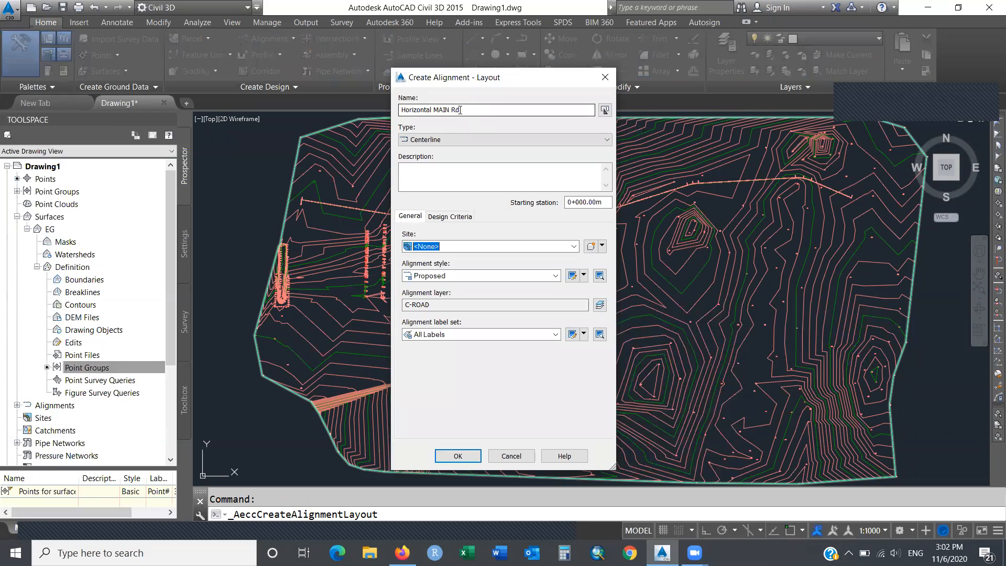
{"action": "left_click_drag", "start_coordinate": [460, 110], "coordinate": [369, 110]}
{"action": "type", "text": "H"}
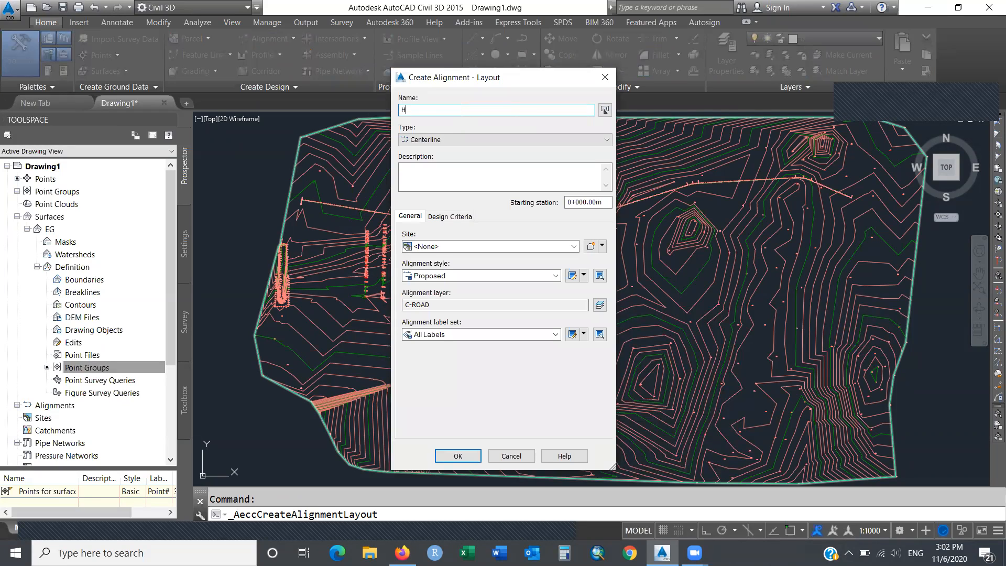
{"action": "type", "text": "orizontal SECONDARY rd"}
{"action": "key", "text": "Return"}
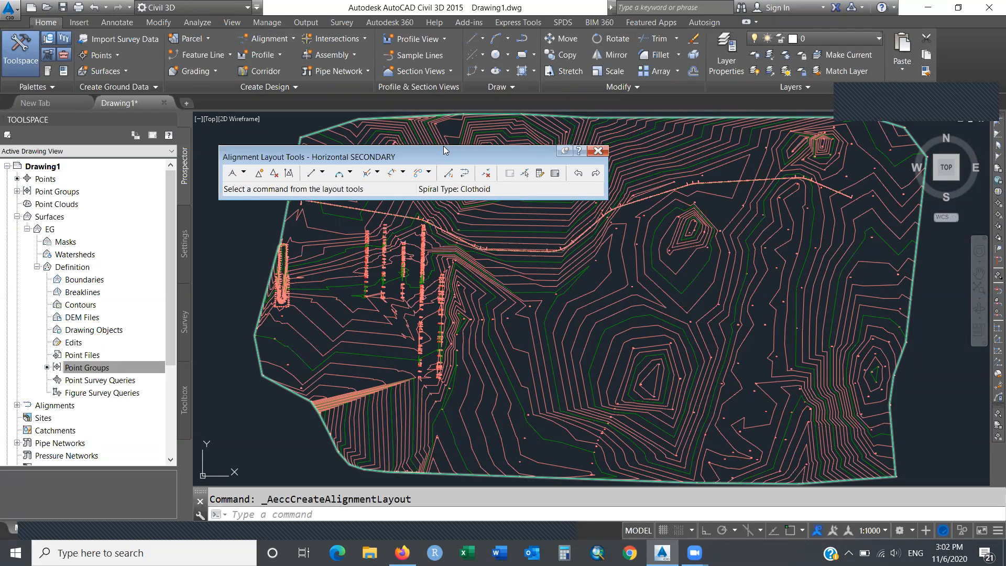
Choose Tangent-Tangent (With curves) as the SECONDARY alignment's layout mode.
{"action": "left_click_drag", "start_coordinate": [444, 150], "coordinate": [434, 114]}
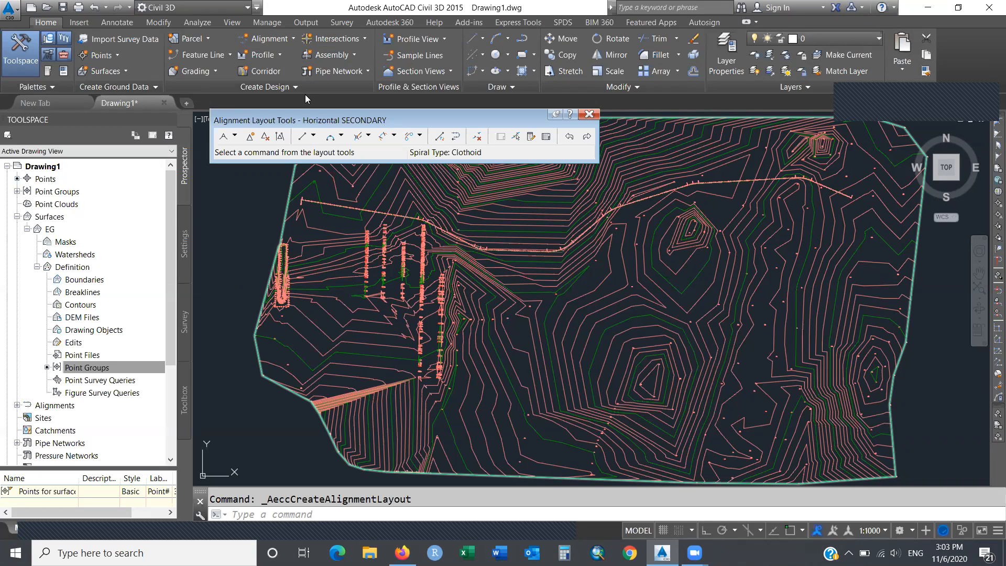
{"action": "left_click", "coordinate": [233, 138]}
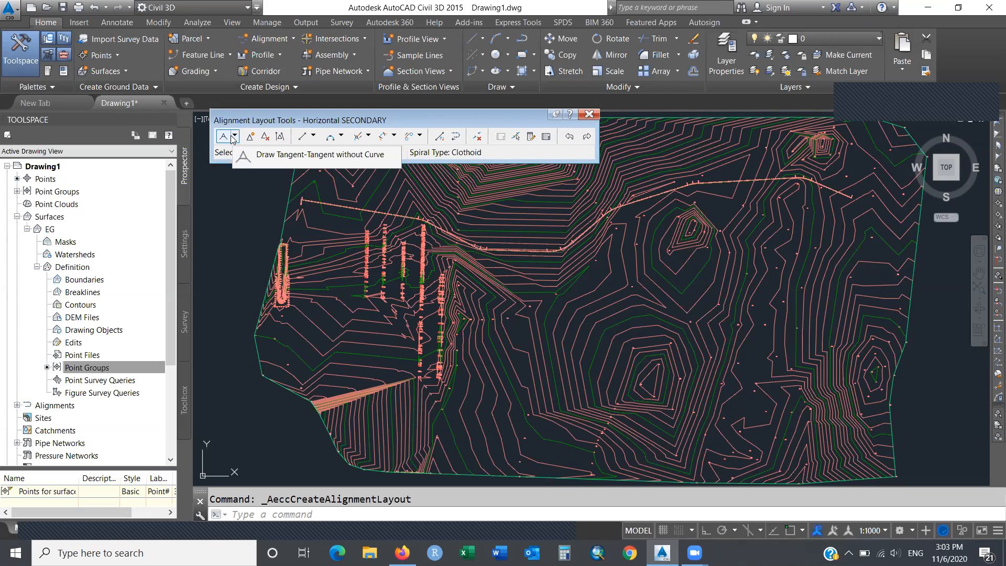
{"action": "left_click", "coordinate": [234, 137]}
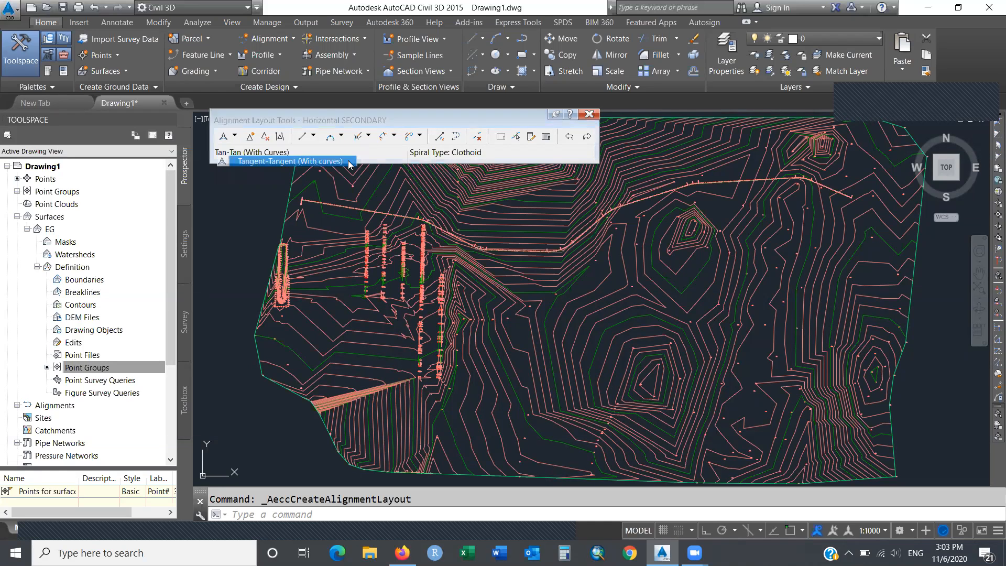
{"action": "left_click", "coordinate": [349, 163]}
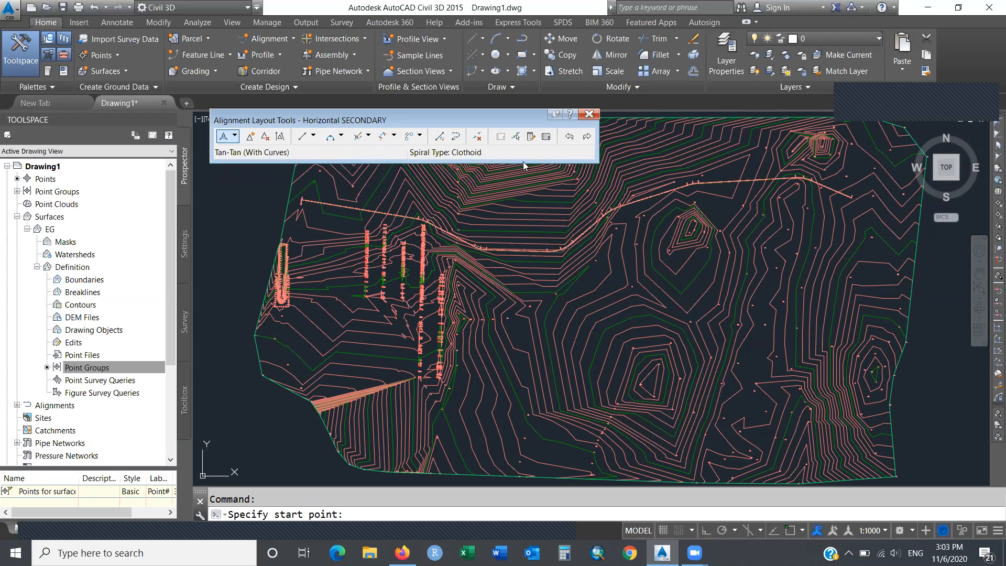
Pick three points running south across MAIN Rd for the SECONDARY alignment, then finish.
{"action": "left_click", "coordinate": [770, 131]}
{"action": "left_click", "coordinate": [756, 207]}
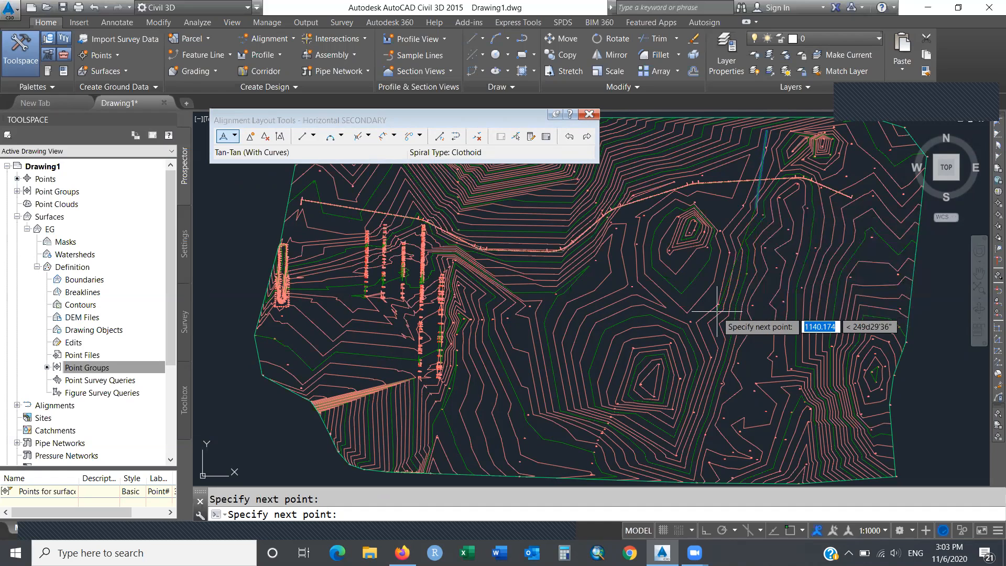
{"action": "left_click", "coordinate": [717, 310]}
{"action": "key", "text": "Return"}
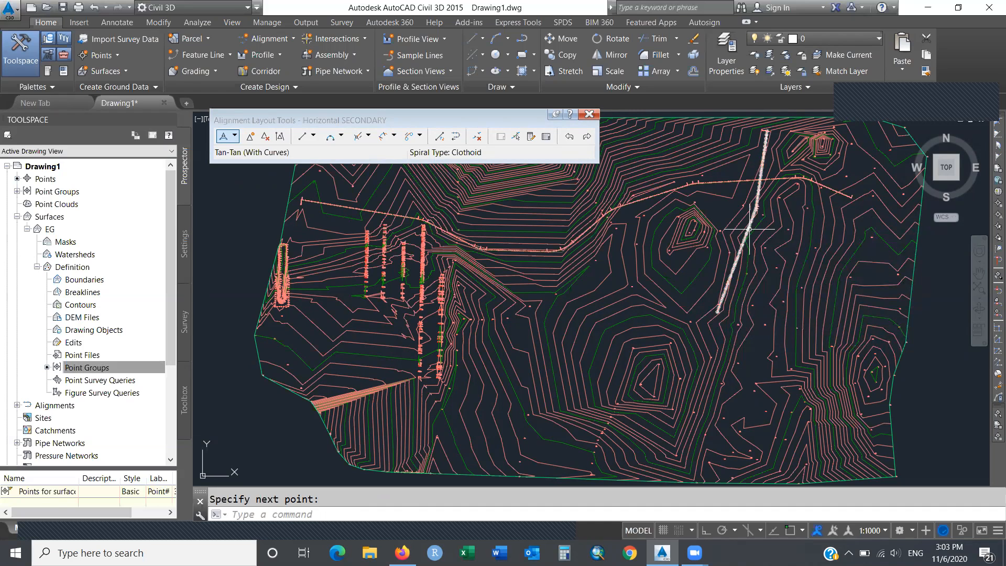
{"action": "mouse_move", "coordinate": [749, 229]}
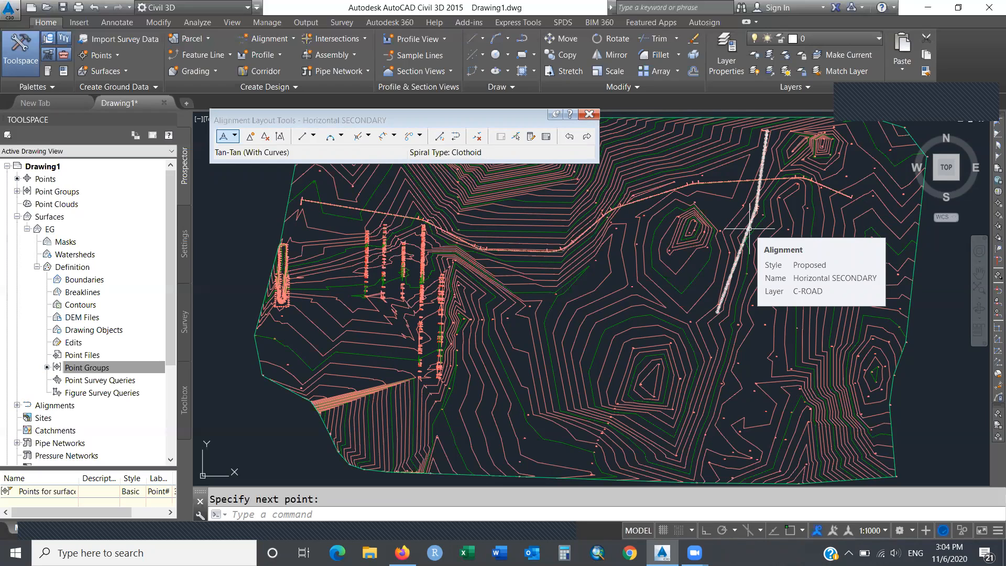
Close the Alignment Layout Tools and pan the drawing down so the surface sits lower.
{"action": "left_click", "coordinate": [589, 114]}
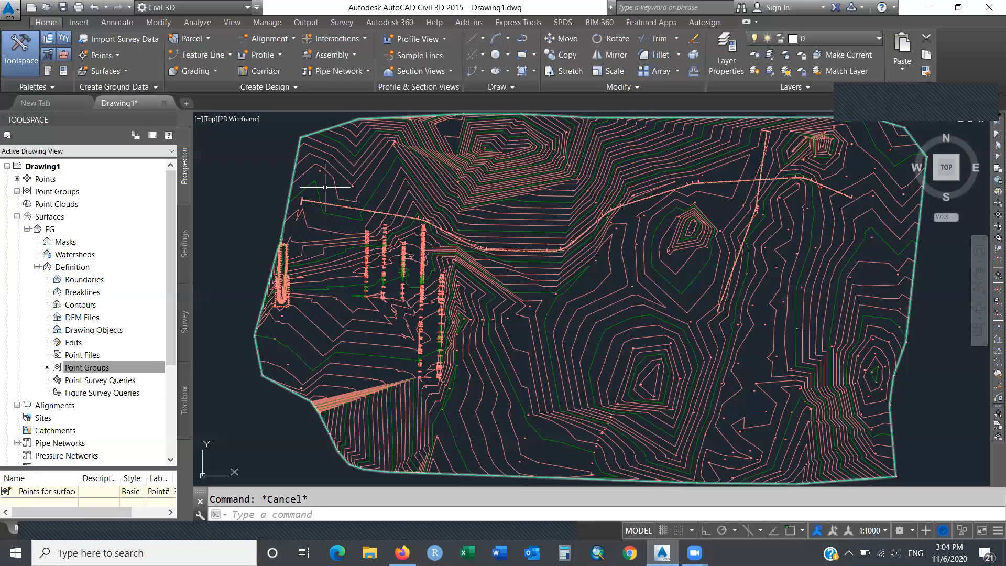
{"action": "type", "text": "pan"}
{"action": "key", "text": "Return"}
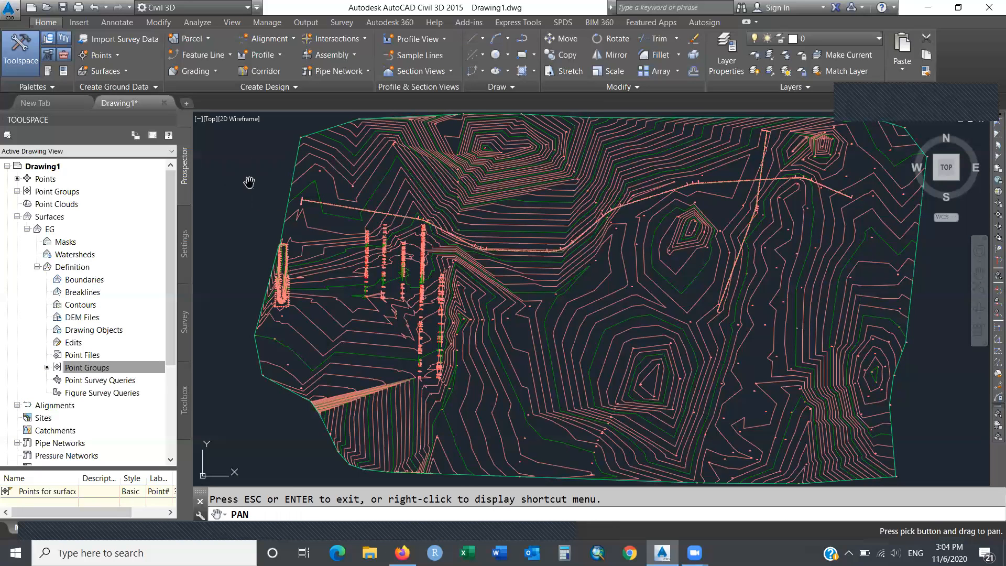
{"action": "left_click_drag", "start_coordinate": [235, 176], "coordinate": [229, 314]}
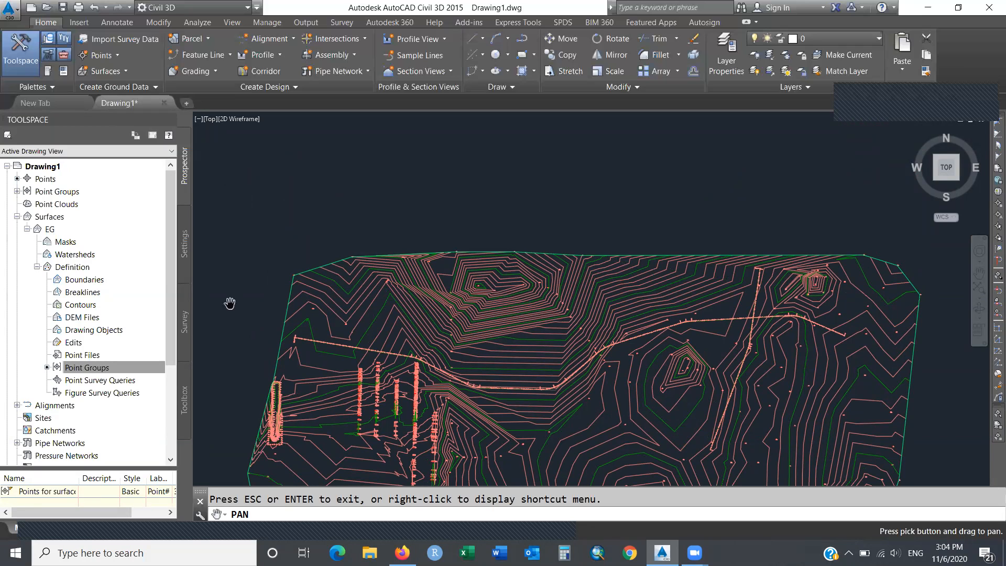
{"action": "key", "text": "Escape"}
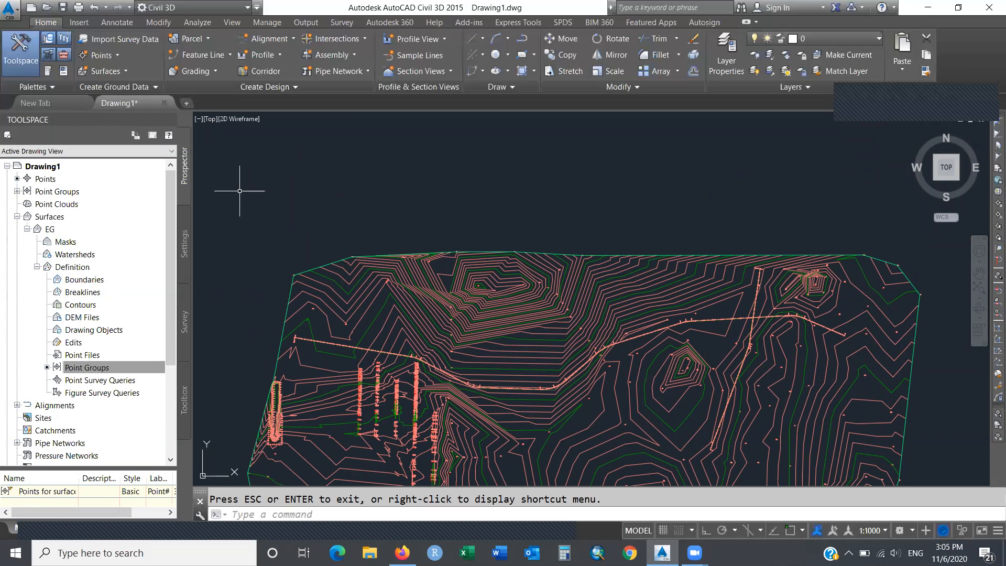
Open Create Surface Profile from the Profile menu on the Home ribbon.
{"action": "left_click", "coordinate": [281, 55]}
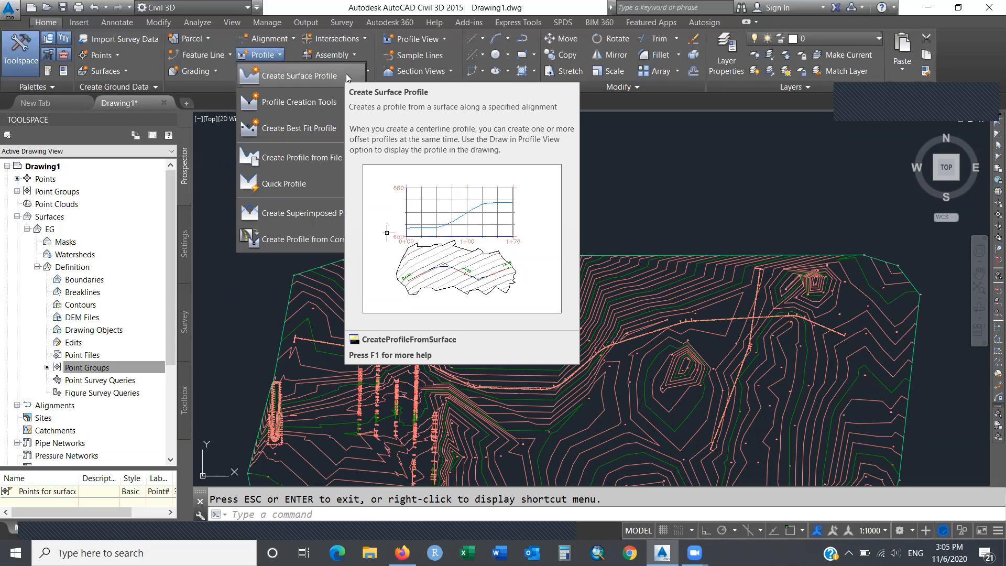
{"action": "left_click", "coordinate": [346, 74]}
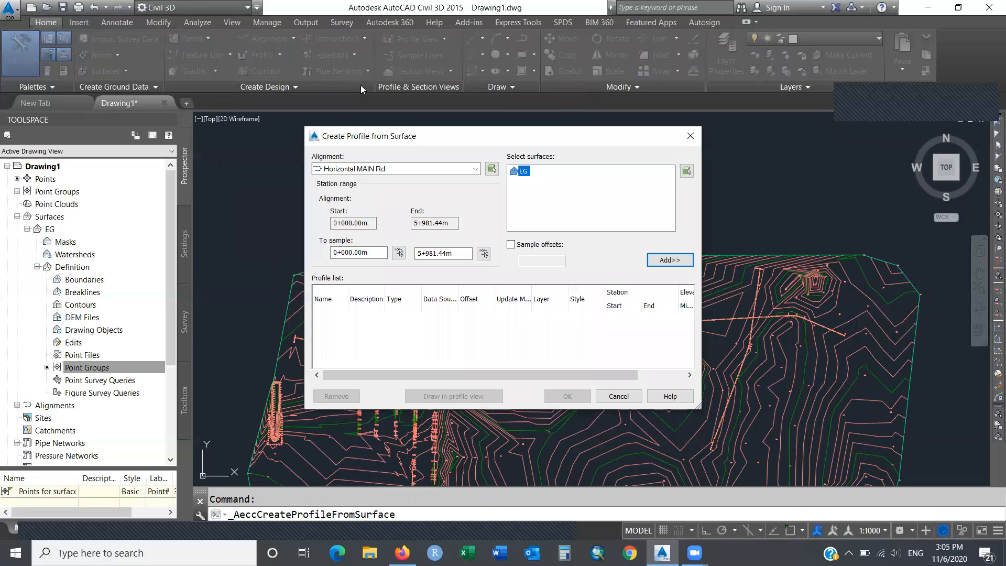
Add an EG surface profile for Horizontal MAIN Rd with 0 sample offset, then choose Draw in profile view.
{"action": "left_click", "coordinate": [475, 170]}
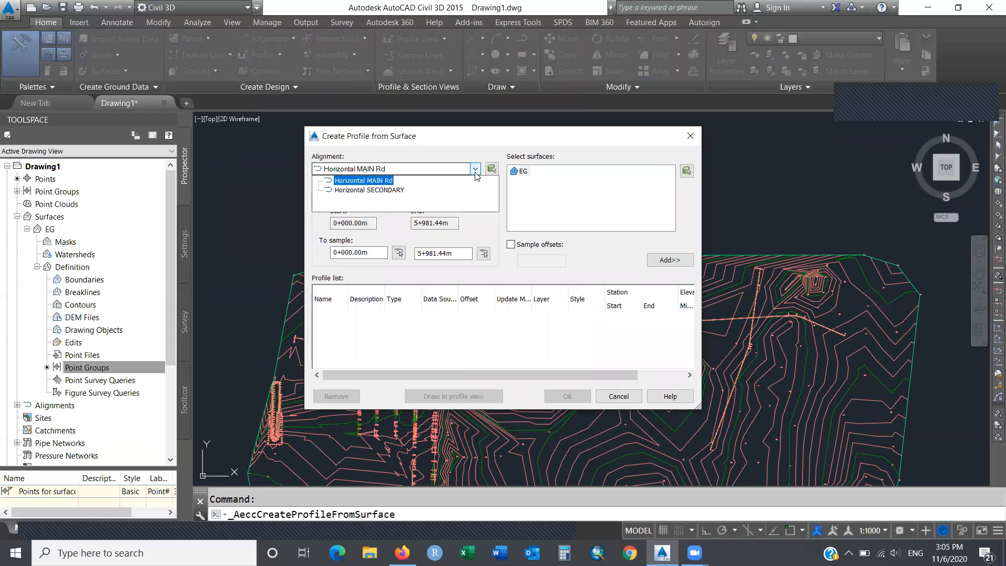
{"action": "left_click", "coordinate": [390, 190]}
{"action": "left_click", "coordinate": [389, 179]}
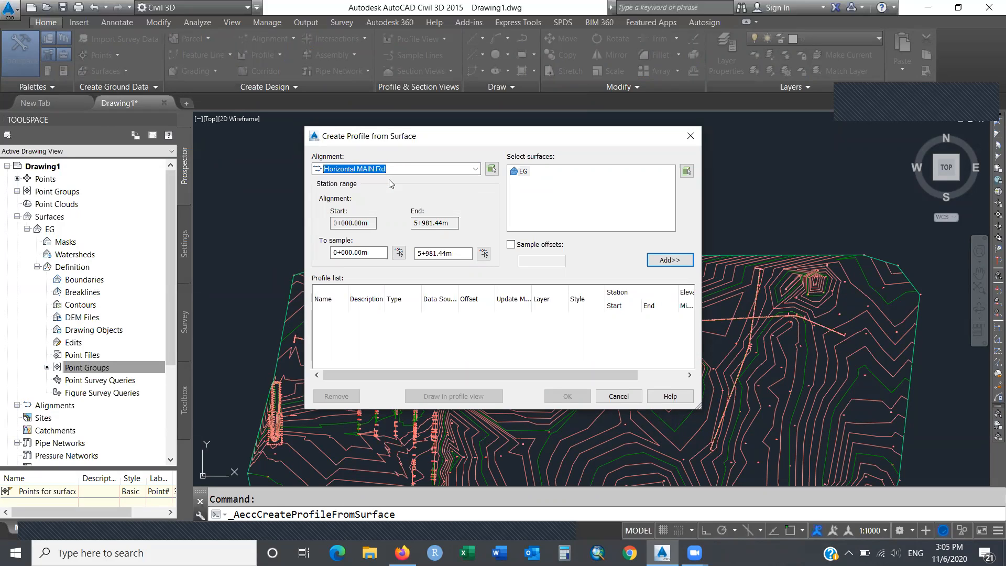
{"action": "left_click", "coordinate": [523, 175]}
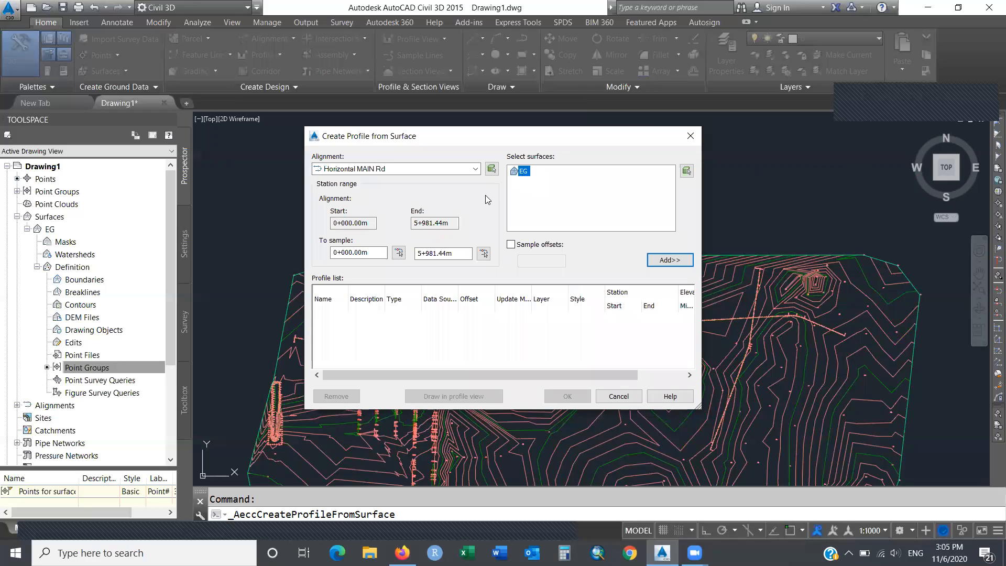
{"action": "left_click", "coordinate": [511, 245]}
{"action": "left_click", "coordinate": [536, 261]}
{"action": "type", "text": "0"}
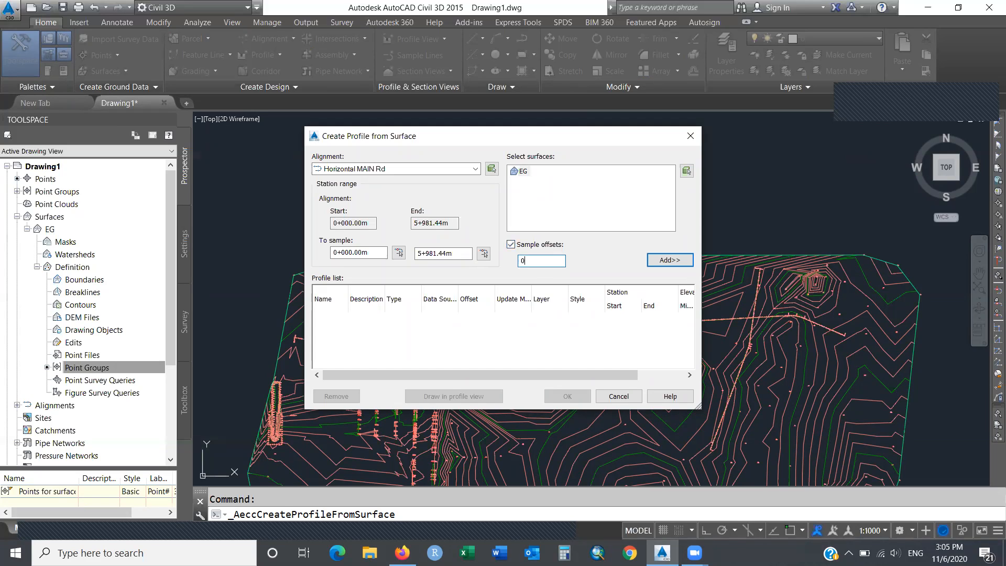
{"action": "left_click", "coordinate": [677, 261]}
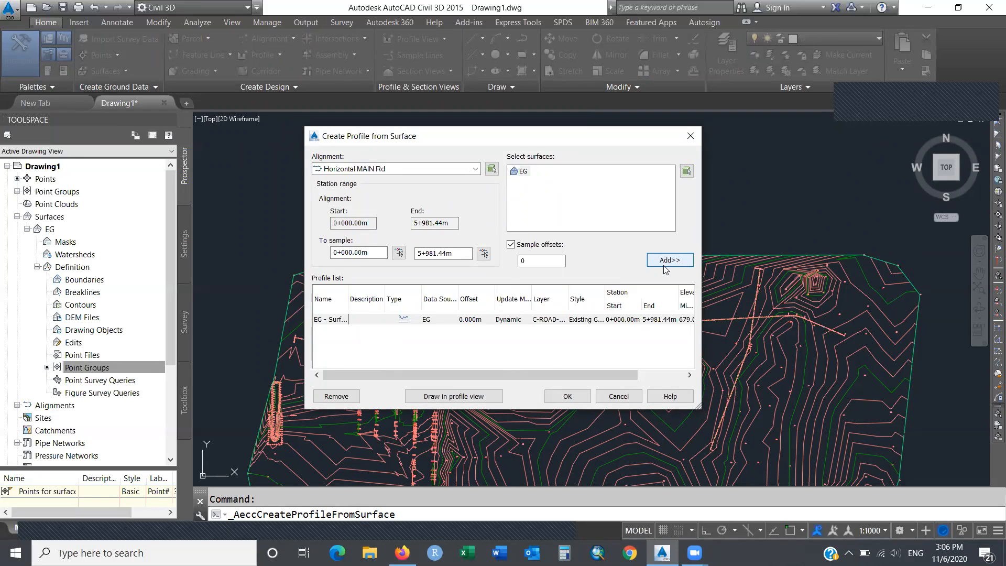
{"action": "left_click", "coordinate": [453, 396]}
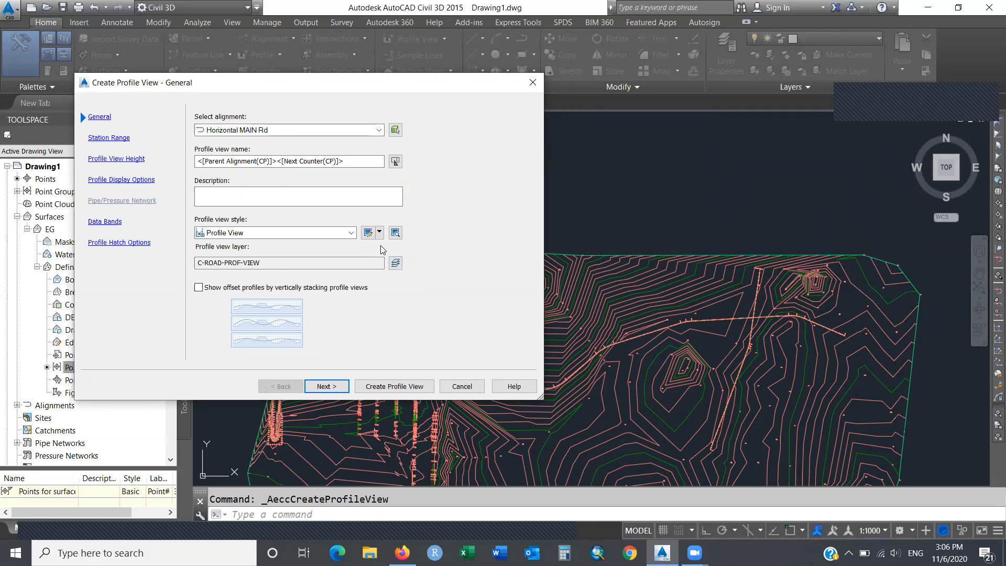
Rename the profile view to 'MAIN Rd Profile View' and open the Profile view style options.
{"action": "left_click", "coordinate": [360, 163]}
{"action": "left_click_drag", "start_coordinate": [360, 163], "coordinate": [184, 167]}
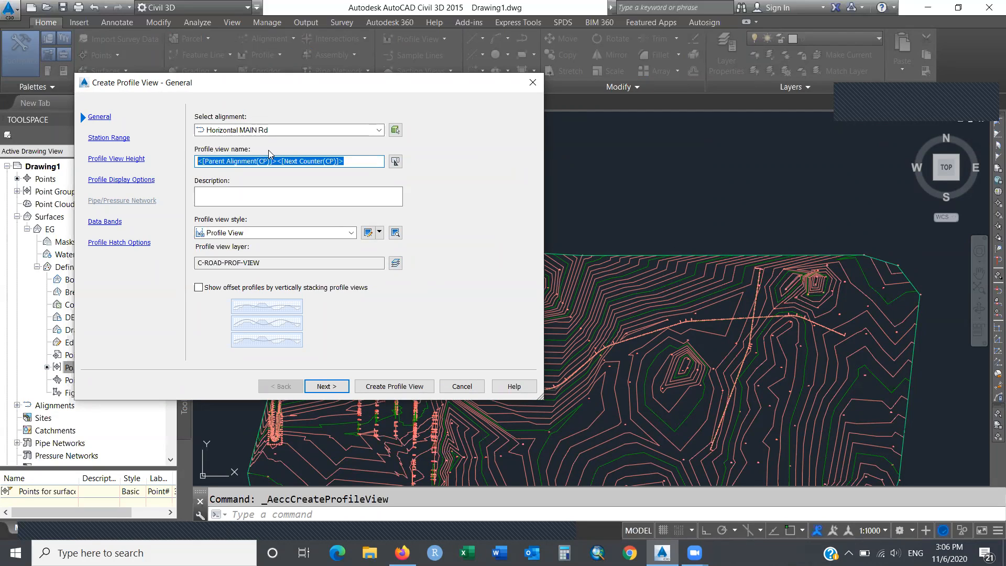
{"action": "type", "text": "Main "}
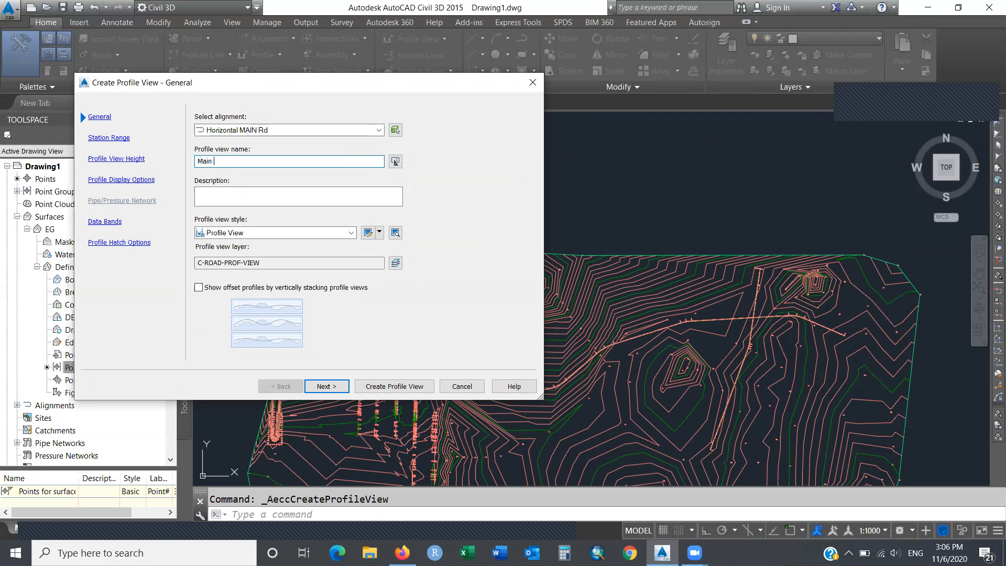
{"action": "type", "text": "Profile View"}
{"action": "left_click_drag", "start_coordinate": [269, 162], "coordinate": [183, 163]}
{"action": "left_click", "coordinate": [211, 164]}
{"action": "type", "text": "Rd"}
{"action": "left_click_drag", "start_coordinate": [270, 161], "coordinate": [194, 163]}
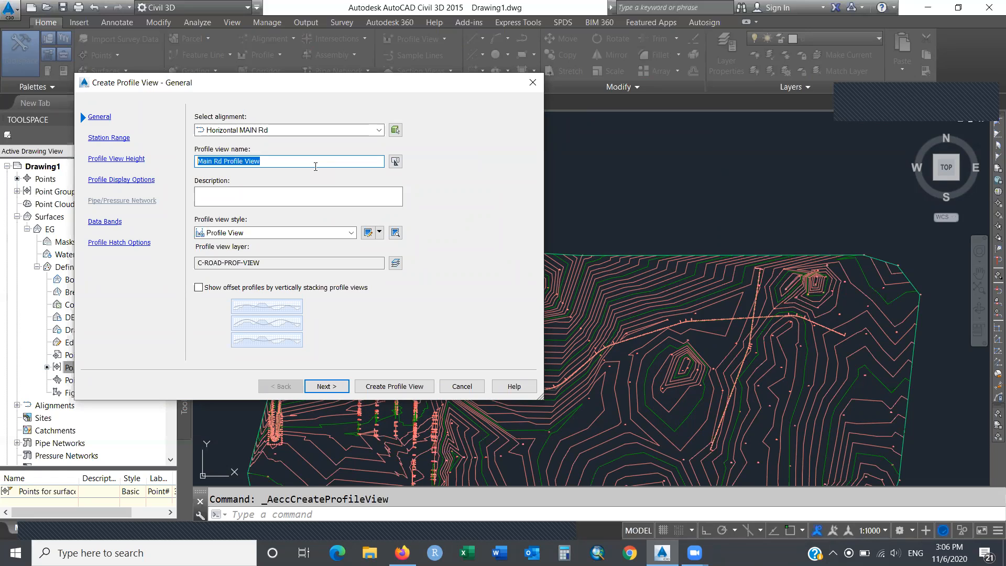
{"action": "left_click", "coordinate": [212, 161]}
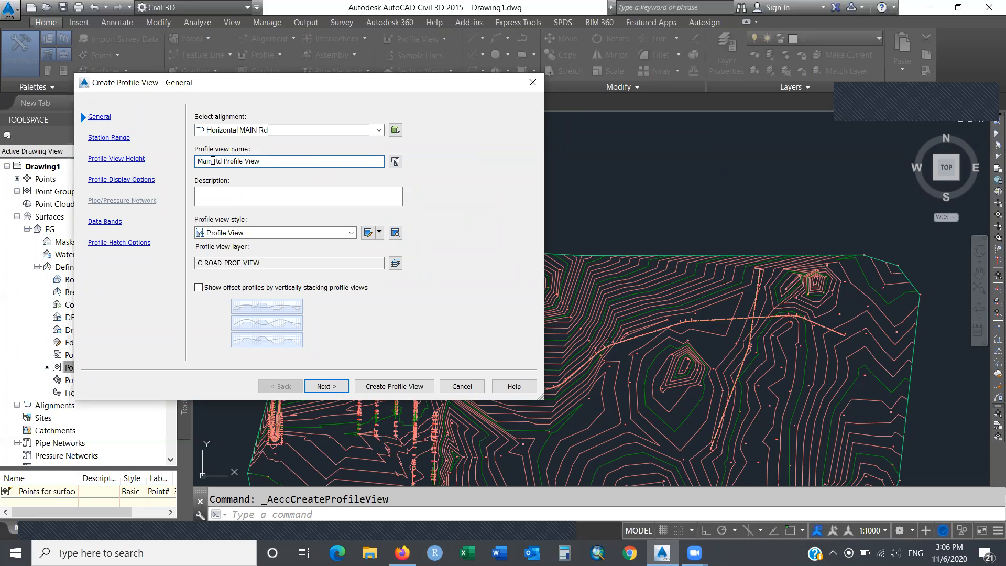
{"action": "key", "text": "BackSpace"}
{"action": "key", "text": "BackSpace"}
{"action": "key", "text": "BackSpace"}
{"action": "type", "text": "AIN"}
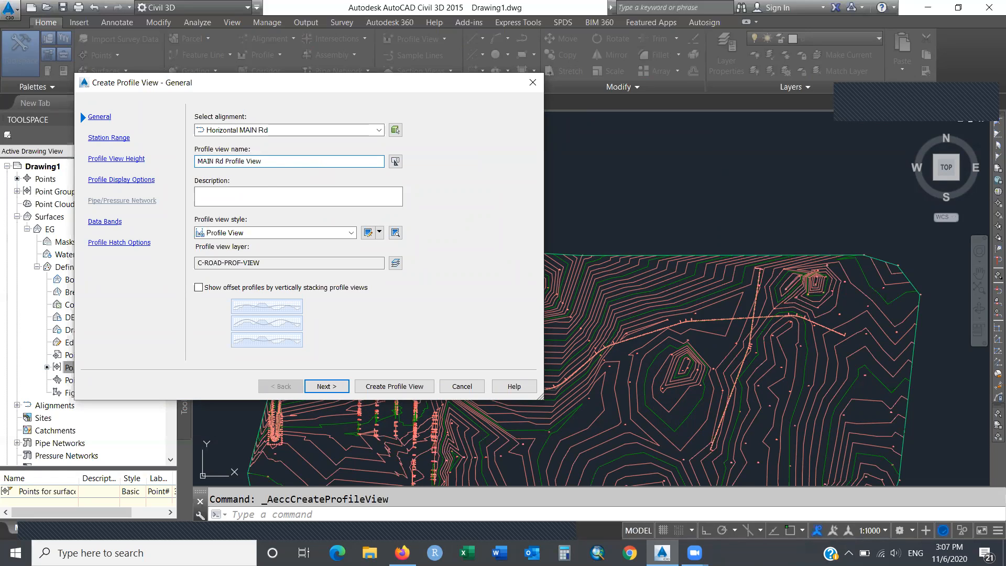
{"action": "left_click", "coordinate": [380, 234]}
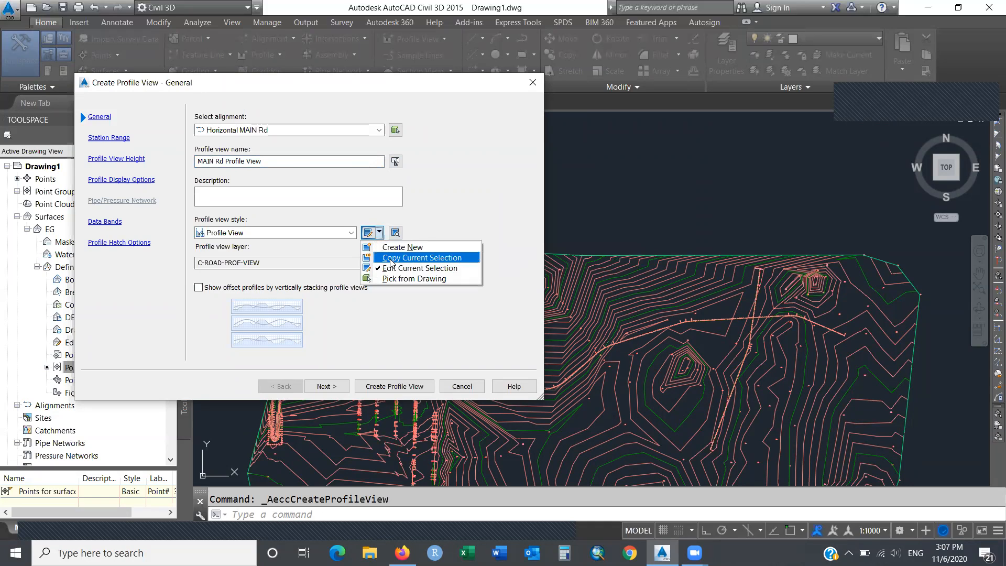
Edit the current Profile View style to clip vertical and horizontal grids to the highest profile.
{"action": "left_click", "coordinate": [420, 269]}
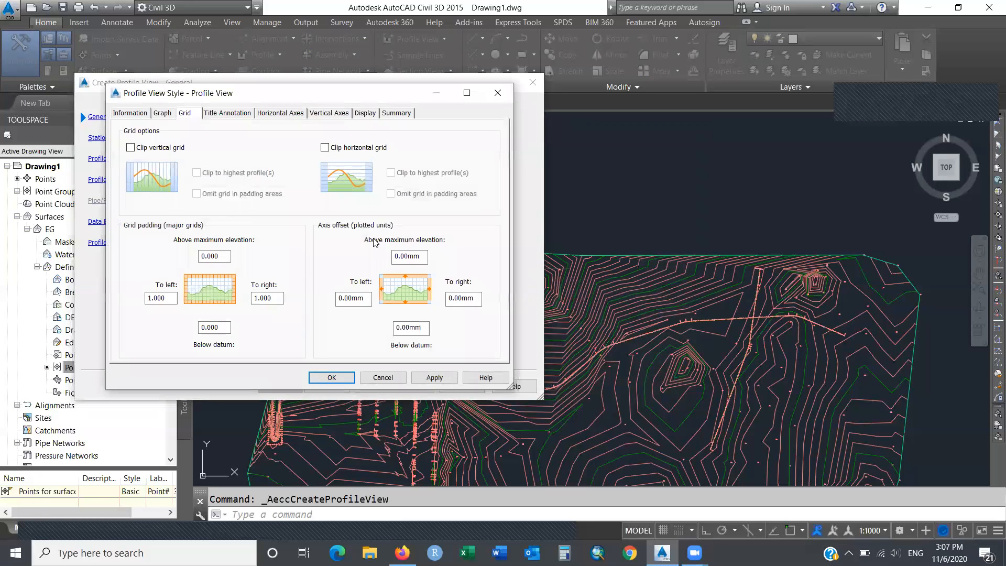
{"action": "left_click", "coordinate": [131, 148]}
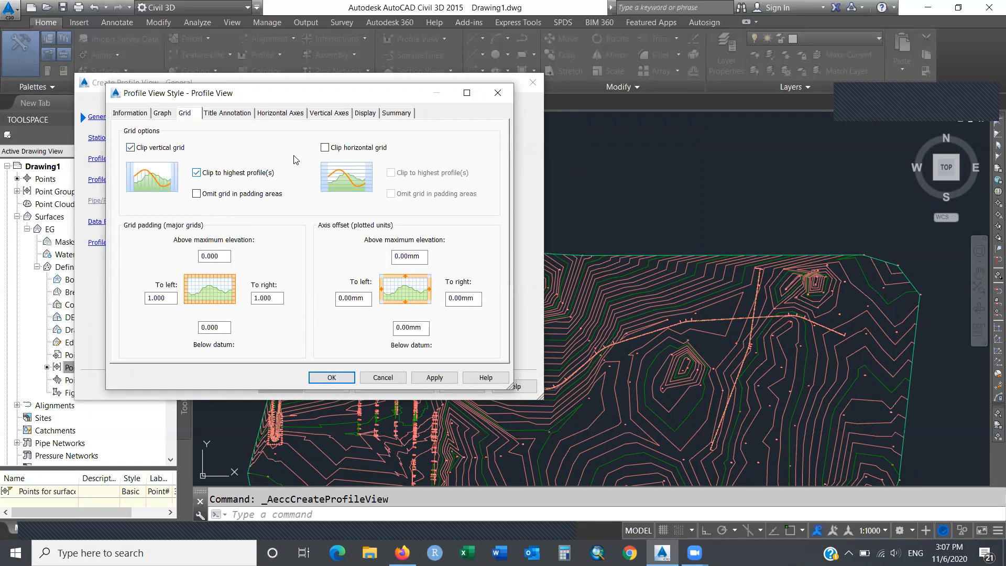
{"action": "left_click", "coordinate": [325, 148]}
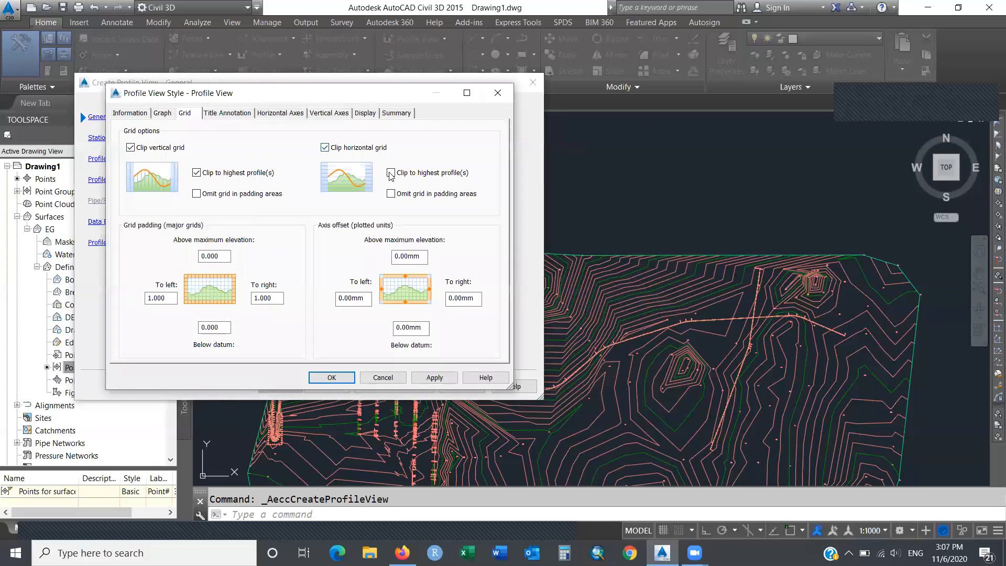
{"action": "left_click", "coordinate": [391, 173]}
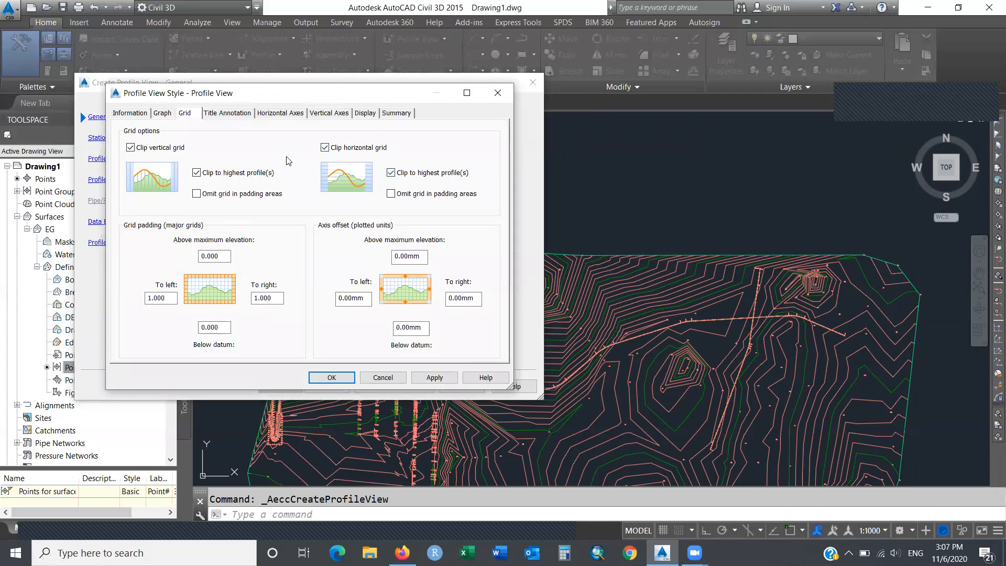
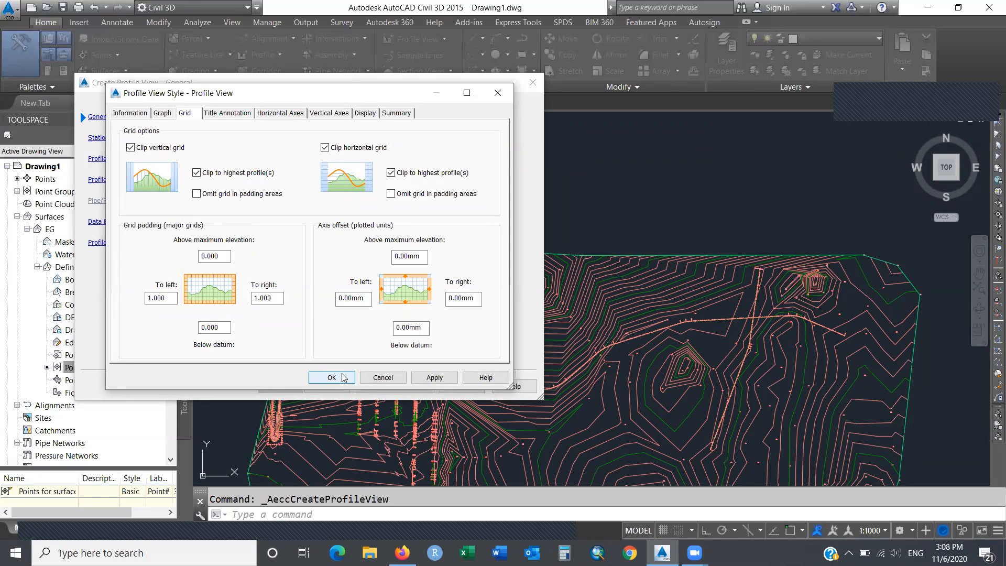
Accept the grid-clipped Profile View style and create the MAIN Rd profile view.
{"action": "left_click", "coordinate": [332, 377]}
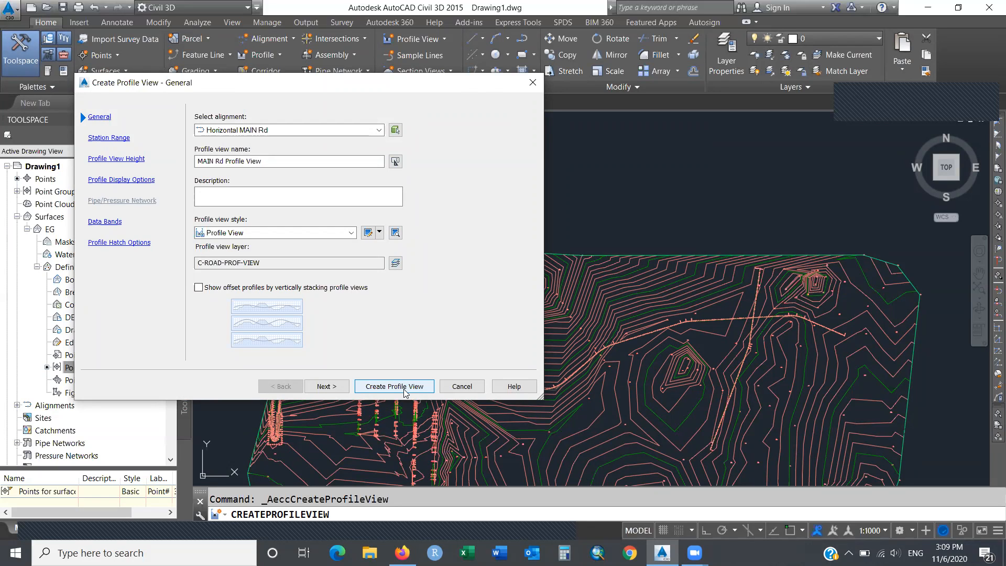
{"action": "left_click", "coordinate": [395, 386]}
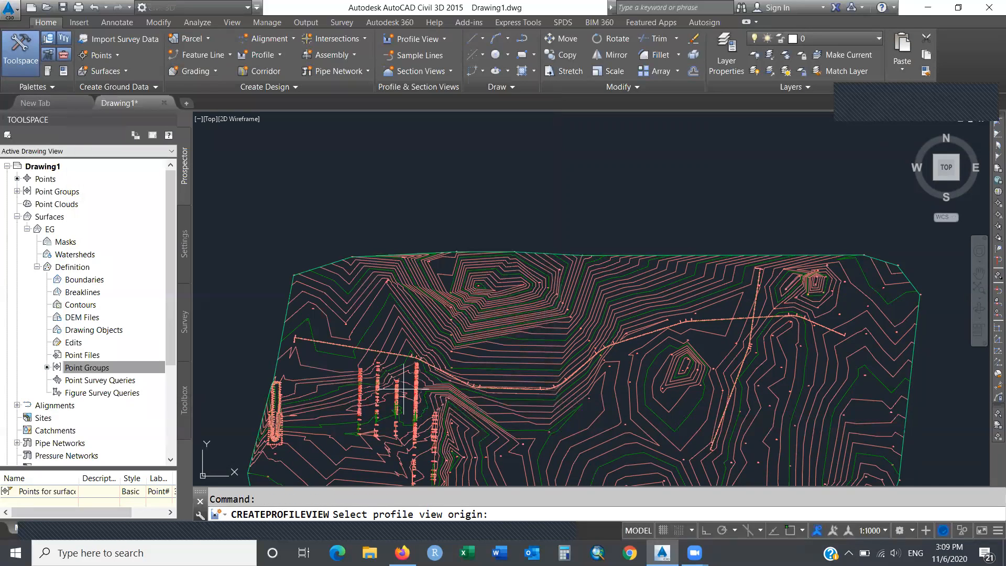
Set the MAIN Rd profile view origin in empty space above the surface contours.
{"action": "left_click", "coordinate": [301, 209]}
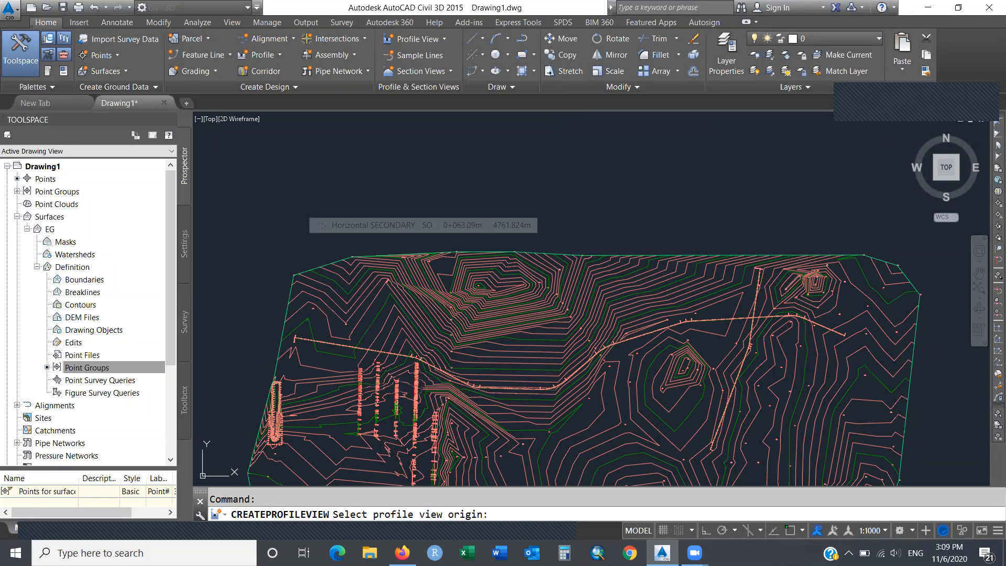
{"action": "left_click", "coordinate": [301, 209]}
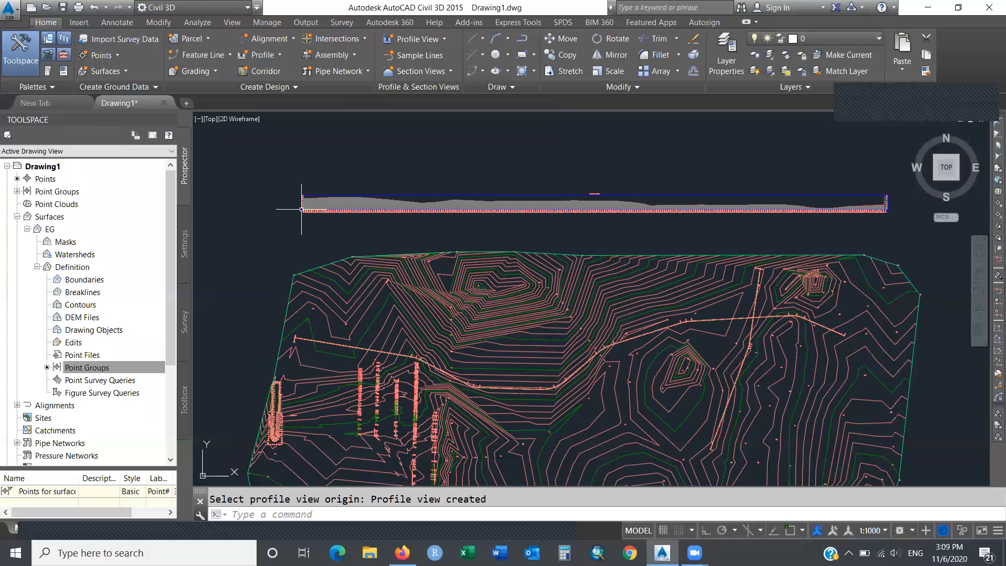
Start Create Surface Profile and select the Horizontal SECONDARY alignment.
{"action": "left_click", "coordinate": [278, 56]}
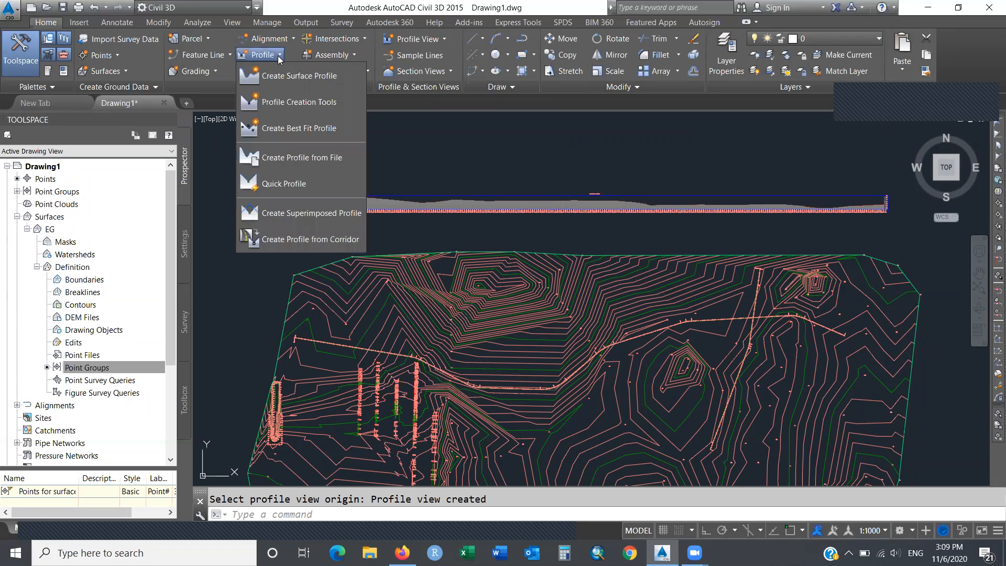
{"action": "left_click", "coordinate": [345, 74]}
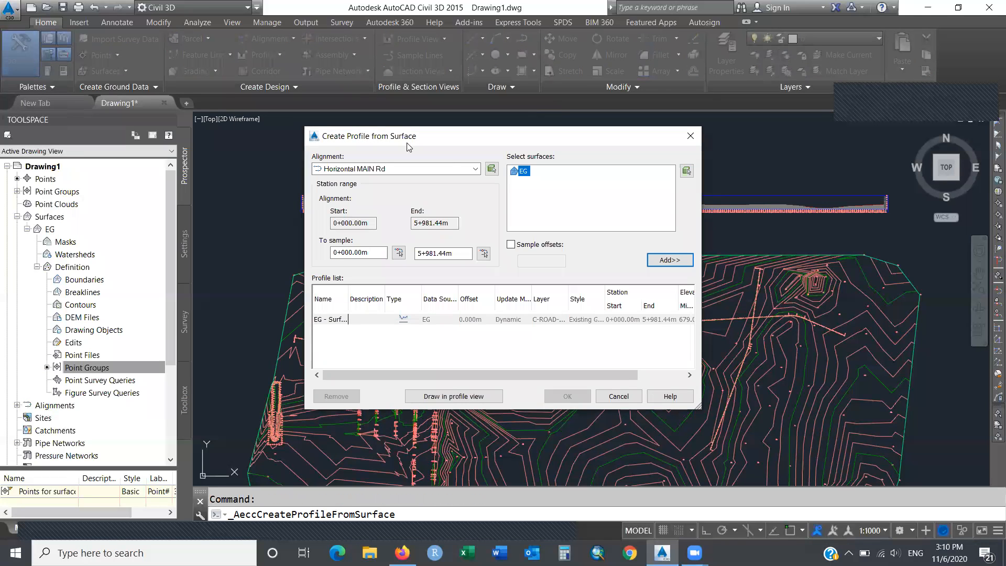
{"action": "left_click", "coordinate": [476, 171]}
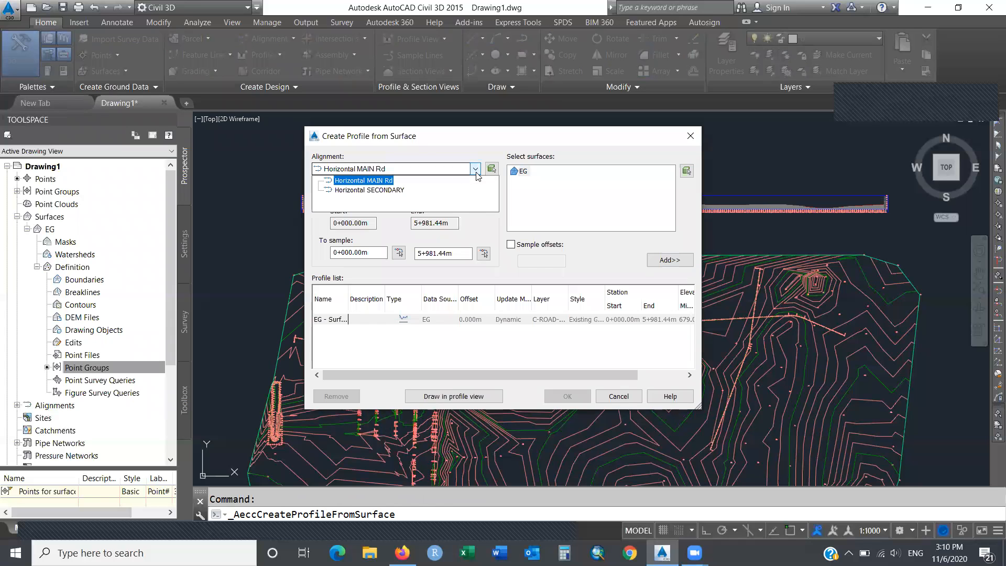
{"action": "left_click", "coordinate": [402, 192]}
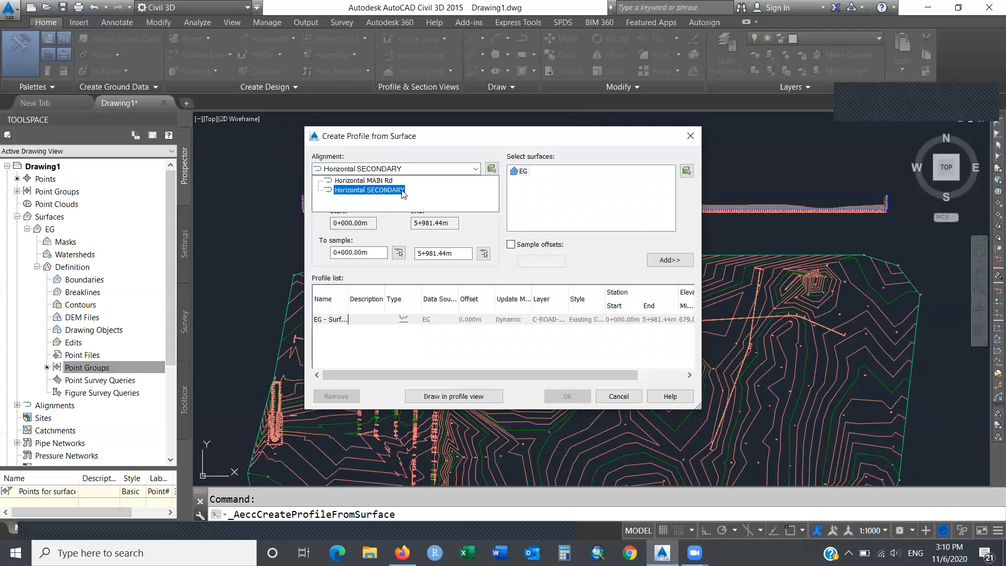
{"action": "left_click", "coordinate": [403, 192]}
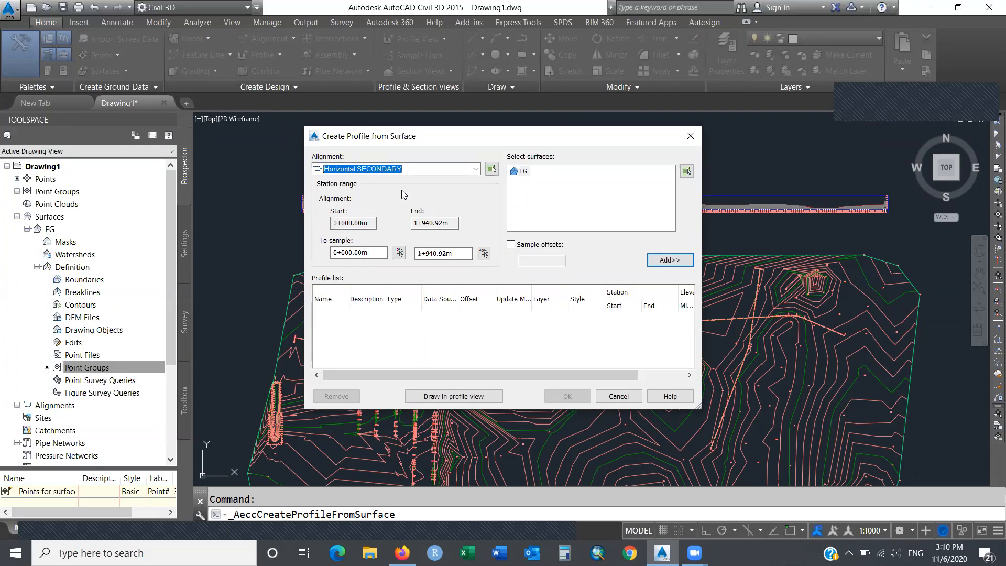
Sample the EG surface at 0 offset, add the profile, and choose Draw in profile view.
{"action": "left_click", "coordinate": [513, 245]}
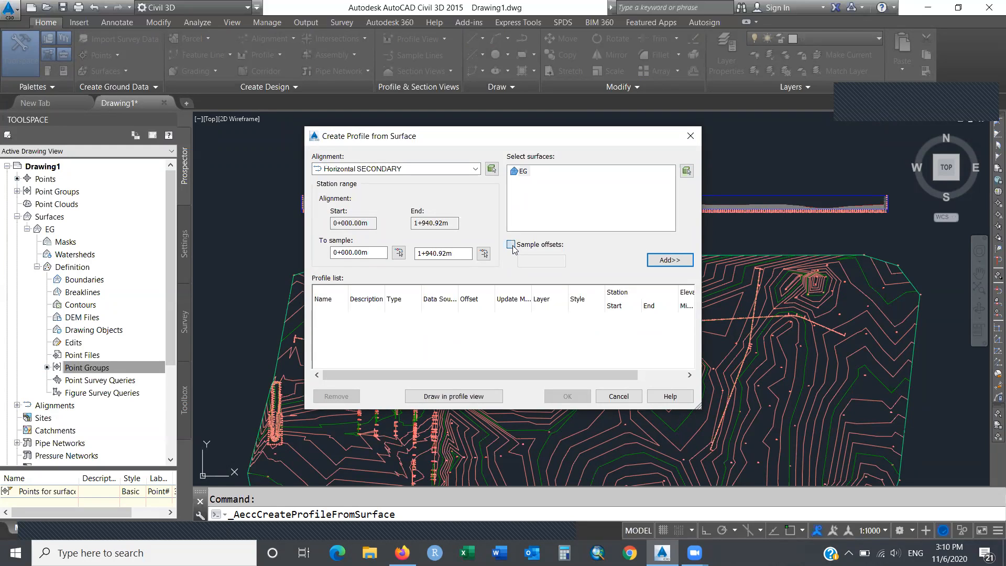
{"action": "left_click", "coordinate": [530, 260]}
{"action": "type", "text": "0"}
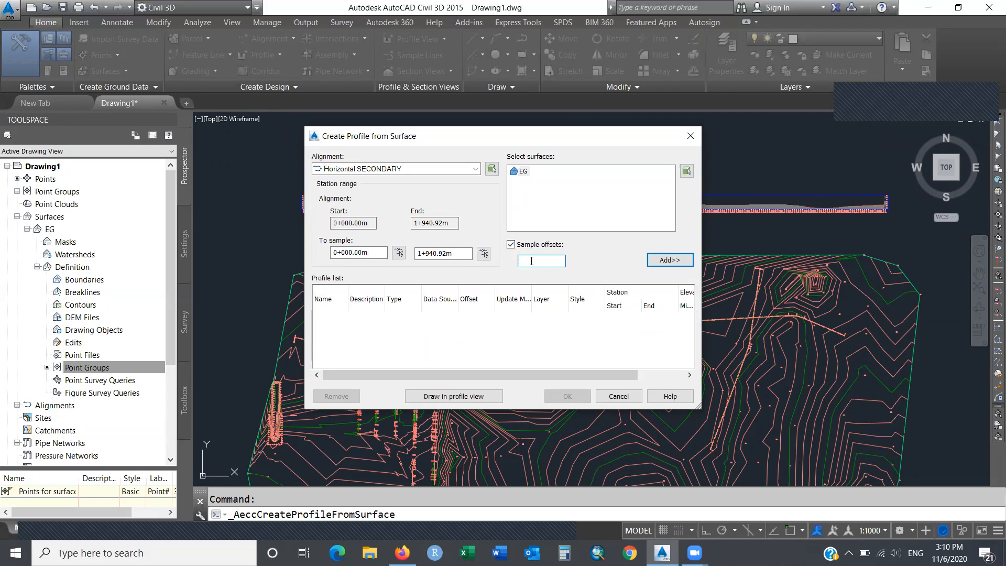
{"action": "type", "text": "-3.65"}
{"action": "key", "text": "BackSpace"}
{"action": "key", "text": "BackSpace"}
{"action": "key", "text": "BackSpace"}
{"action": "key", "text": "BackSpace"}
{"action": "key", "text": "BackSpace"}
{"action": "type", "text": "3.65"}
{"action": "key", "text": "BackSpace"}
{"action": "key", "text": "BackSpace"}
{"action": "key", "text": "BackSpace"}
{"action": "key", "text": "BackSpace"}
{"action": "type", "text": "7.3"}
{"action": "key", "text": "BackSpace"}
{"action": "key", "text": "BackSpace"}
{"action": "key", "text": "BackSpace"}
{"action": "type", "text": "-7.3"}
{"action": "key", "text": "BackSpace"}
{"action": "key", "text": "BackSpace"}
{"action": "key", "text": "BackSpace"}
{"action": "key", "text": "BackSpace"}
{"action": "type", "text": "0"}
{"action": "left_click", "coordinate": [662, 262]}
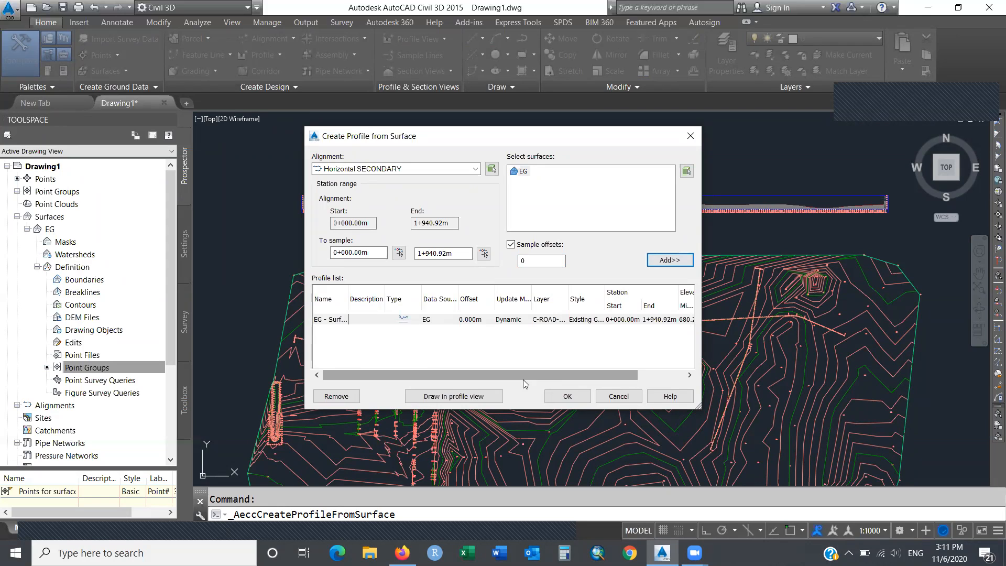
{"action": "left_click", "coordinate": [454, 396]}
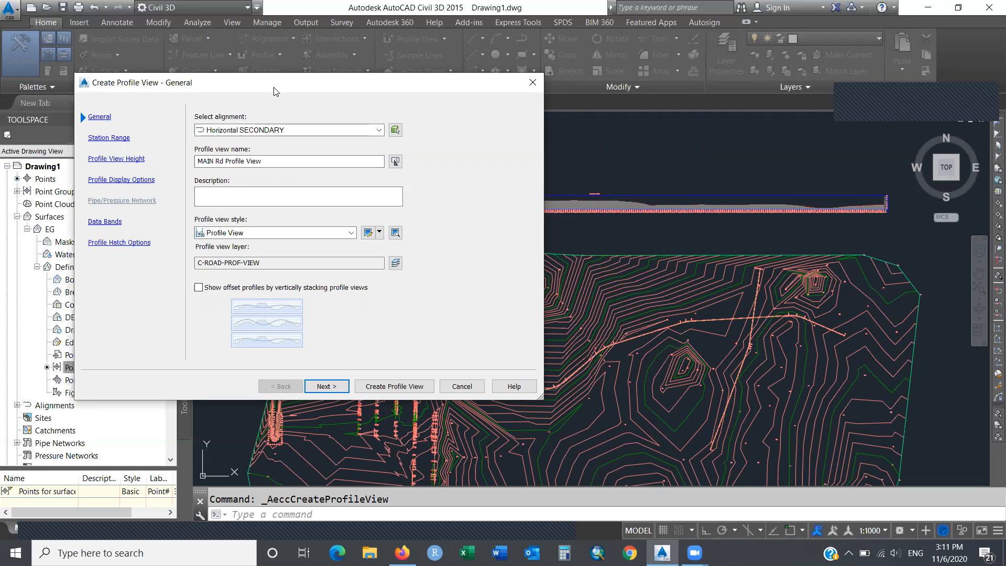
Rename the profile view to 'SECONDARY Rd Profile View'.
{"action": "left_click_drag", "start_coordinate": [277, 92], "coordinate": [292, 80]}
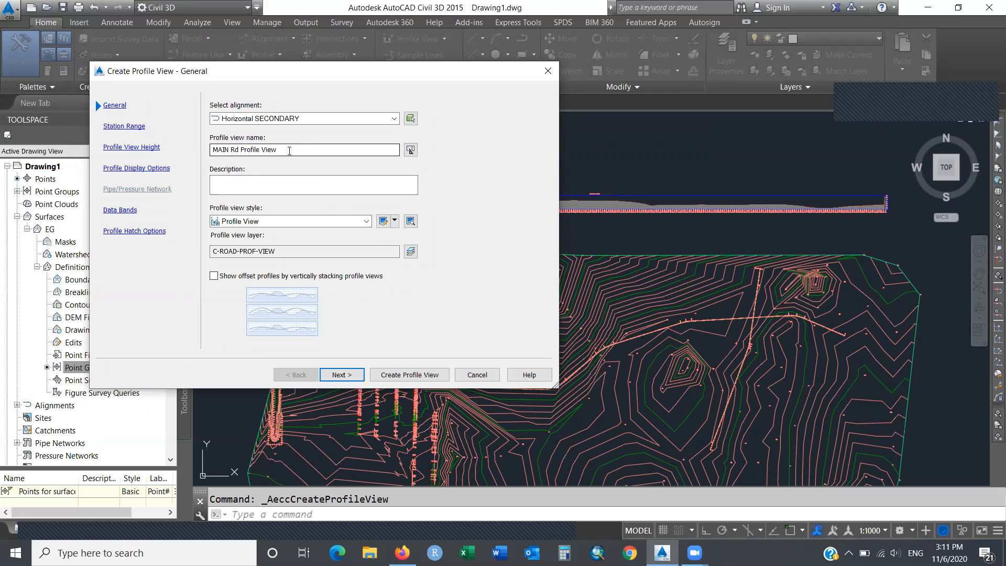
{"action": "double_click", "coordinate": [225, 150]}
{"action": "type", "text": "SECONDARY"}
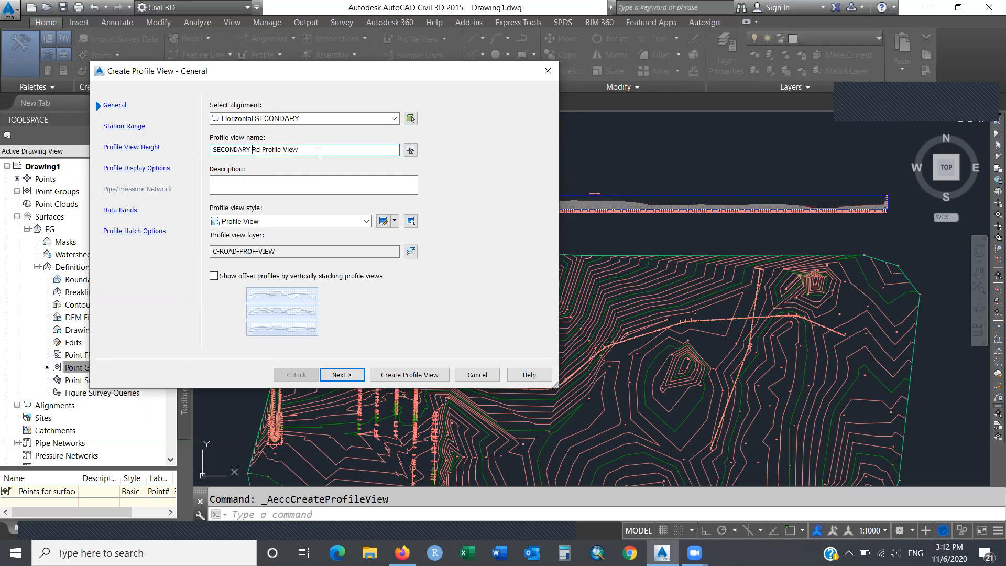
{"action": "left_click_drag", "start_coordinate": [319, 152], "coordinate": [203, 150]}
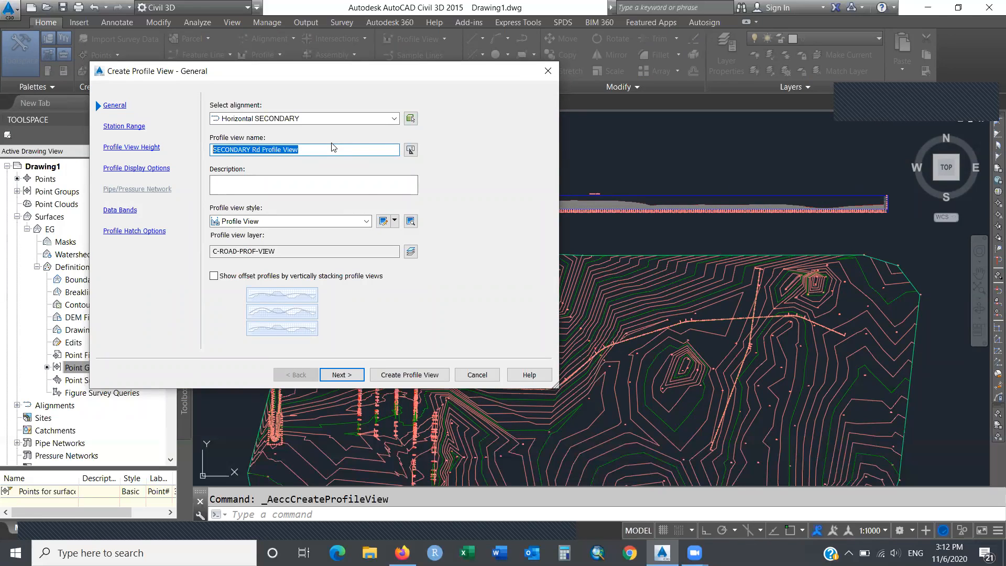
Review the current Profile View style and close it without changes.
{"action": "left_click", "coordinate": [395, 222]}
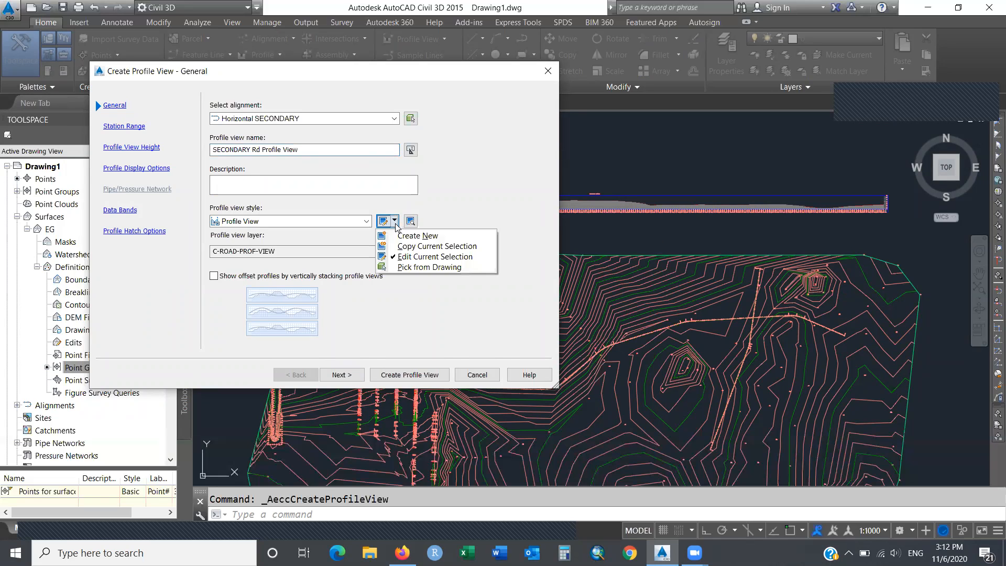
{"action": "left_click", "coordinate": [423, 256]}
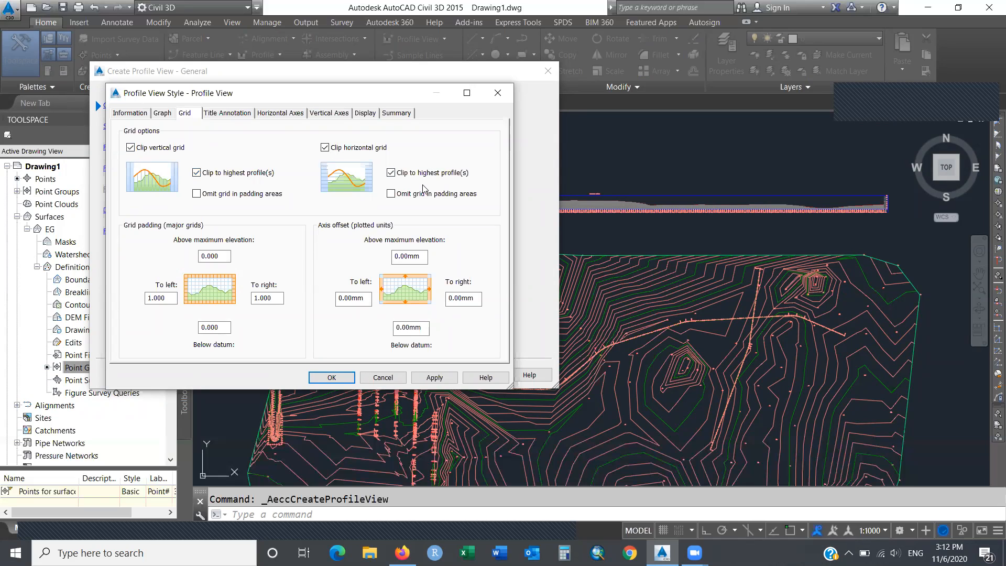
{"action": "left_click", "coordinate": [383, 378]}
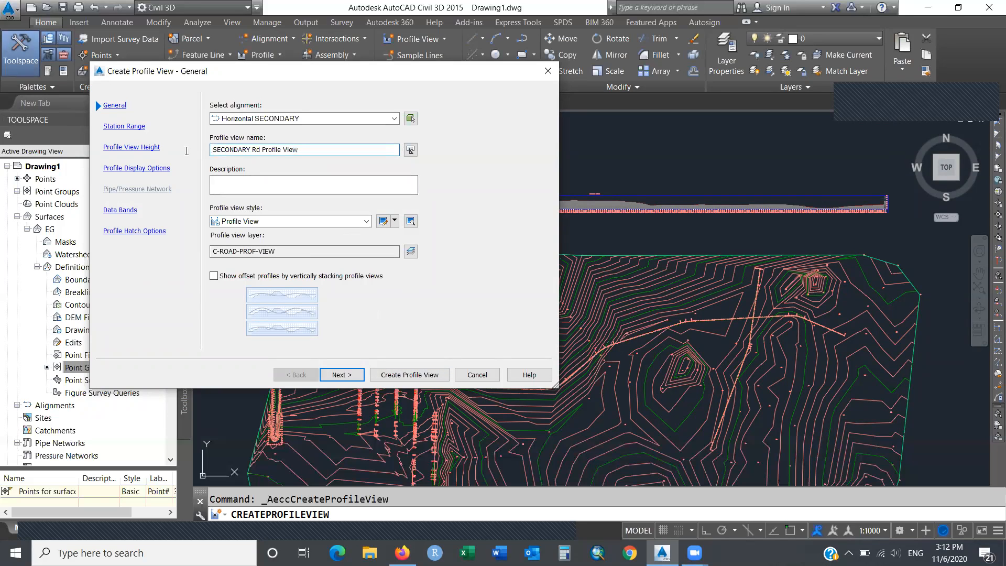
{"action": "left_click_drag", "start_coordinate": [301, 152], "coordinate": [205, 157]}
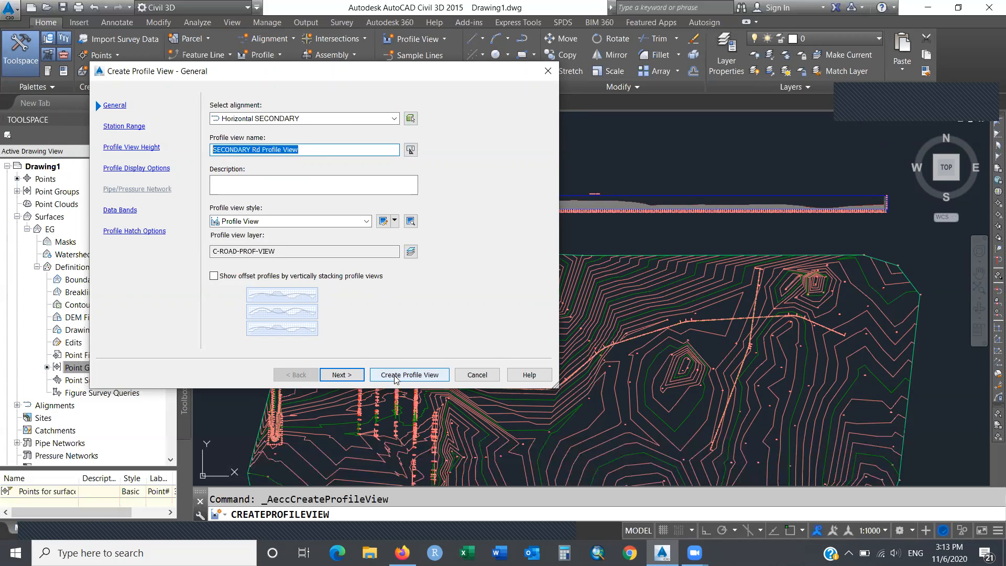
Create the SECONDARY Rd profile view and place it above the MAIN Rd view.
{"action": "left_click", "coordinate": [434, 376]}
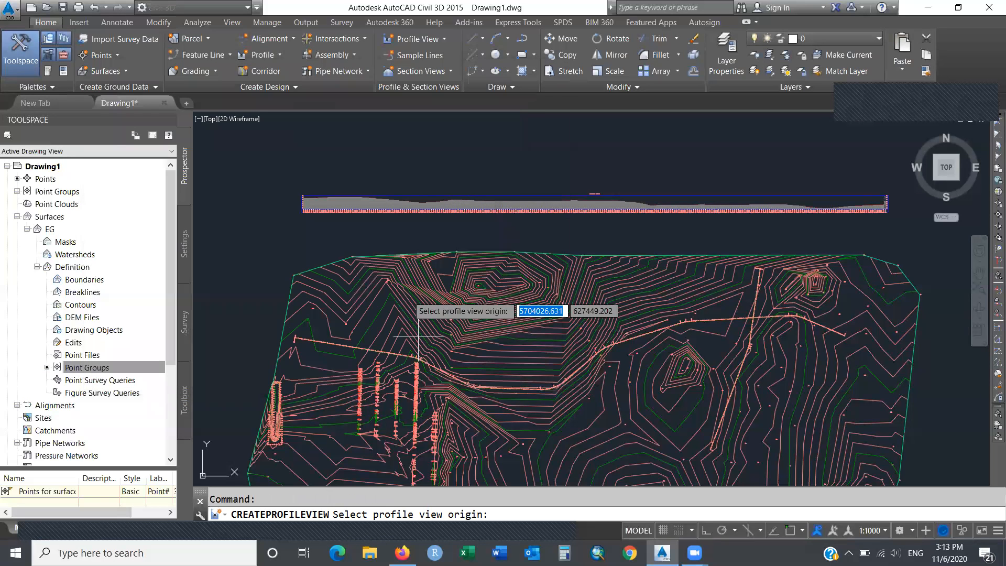
{"action": "left_click", "coordinate": [301, 157]}
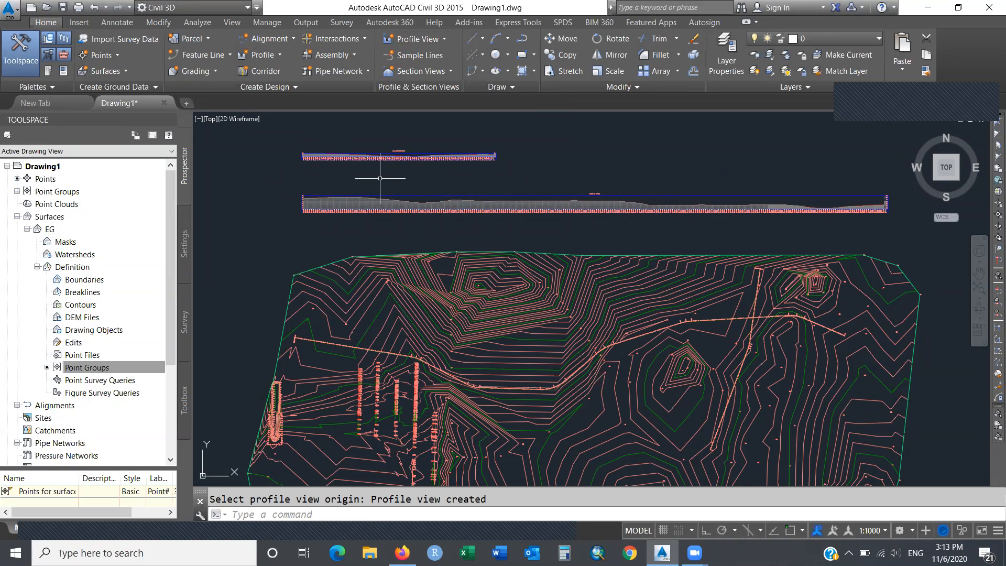
{"action": "type", "text": "ZOOM"}
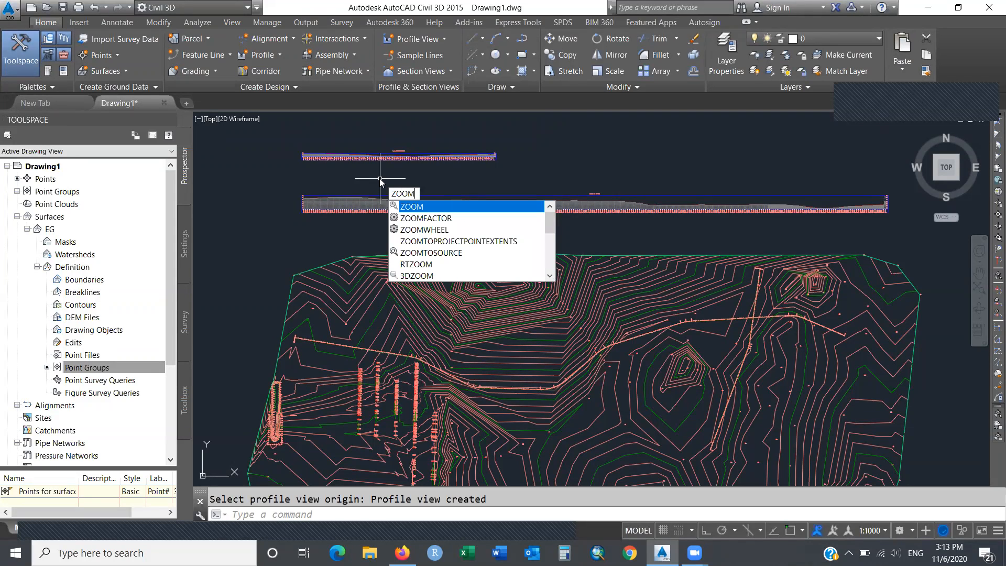
Zoom to a window around both profile views and set the annotation scale to 1:2500.
{"action": "key", "text": "Return"}
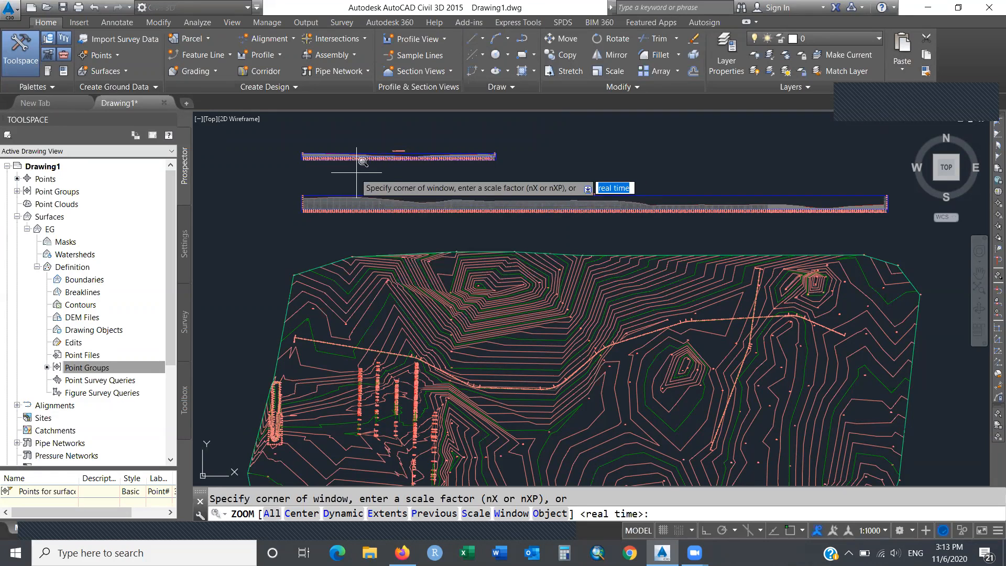
{"action": "left_click", "coordinate": [296, 188]}
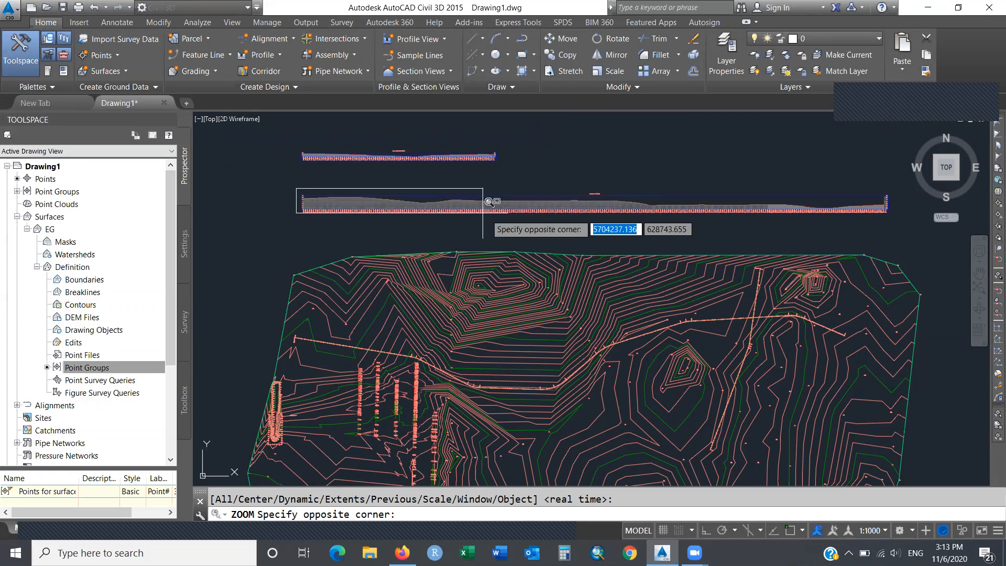
{"action": "left_click", "coordinate": [601, 210]}
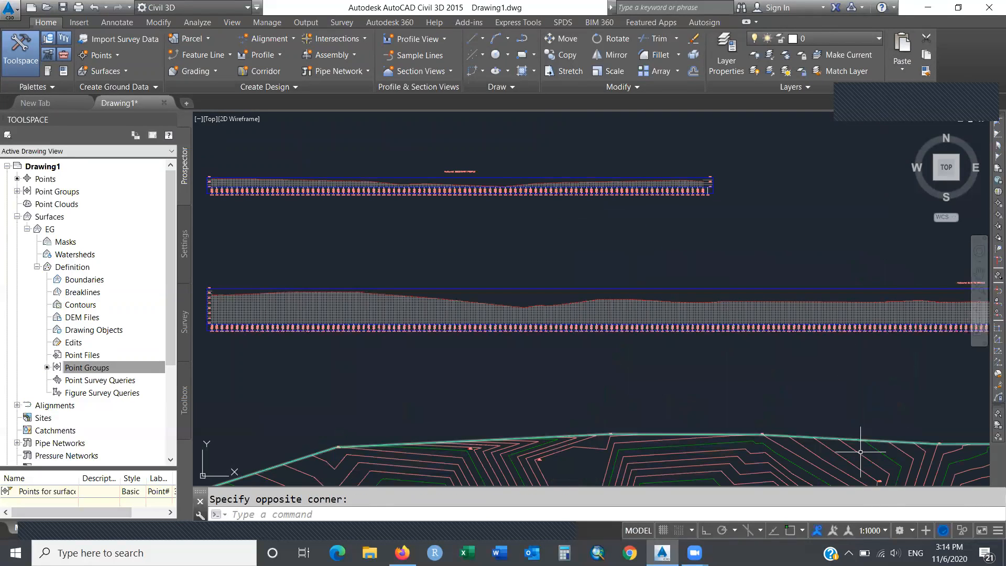
{"action": "left_click", "coordinate": [886, 531]}
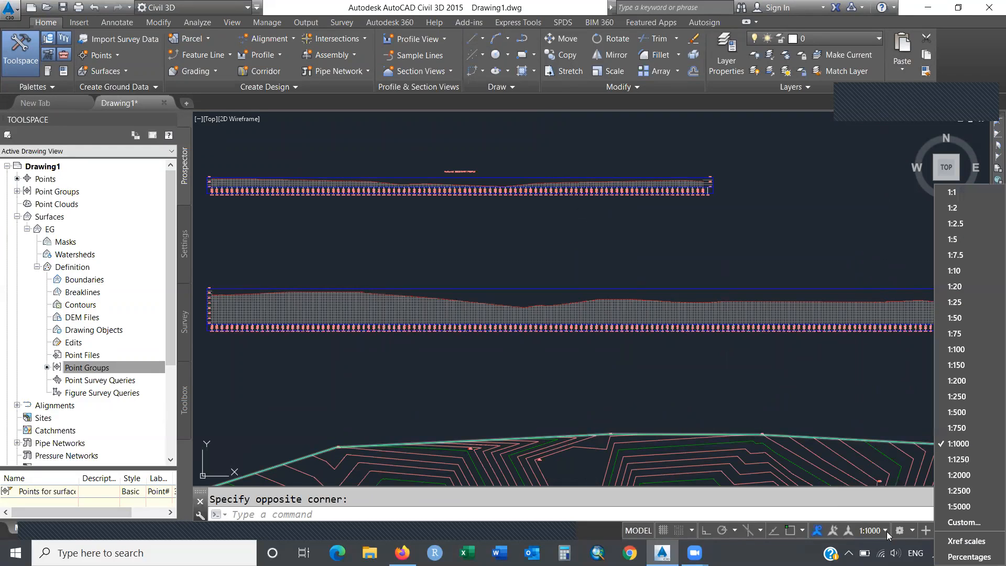
{"action": "left_click", "coordinate": [956, 494]}
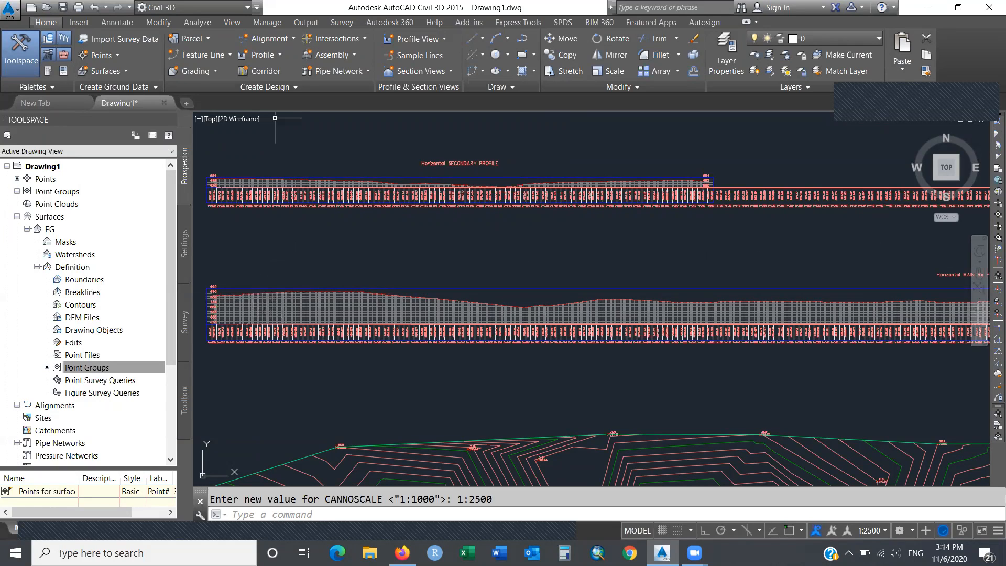
{"action": "left_click", "coordinate": [279, 55]}
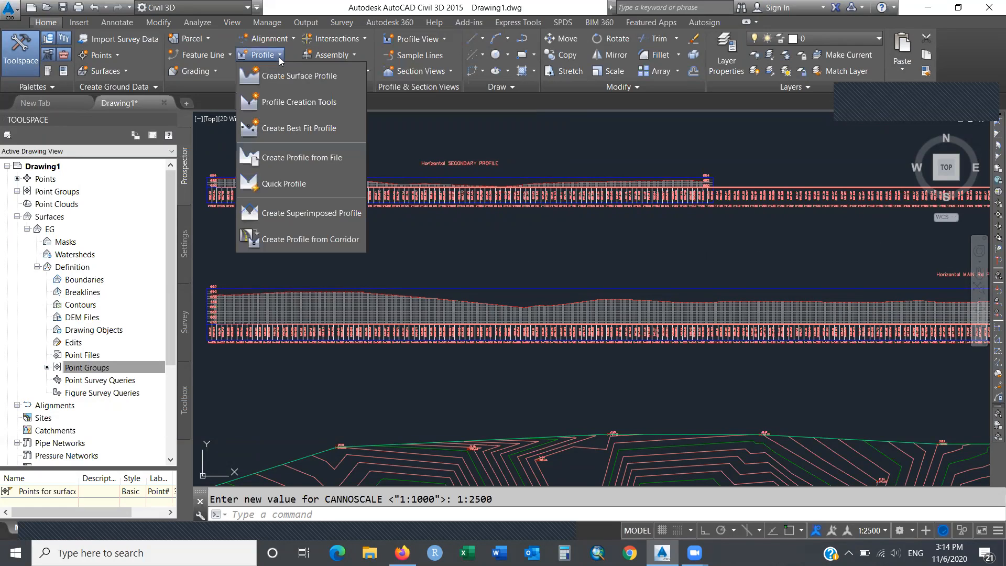
Launch Profile Creation Tools to lay out a new design profile.
{"action": "left_click", "coordinate": [352, 102]}
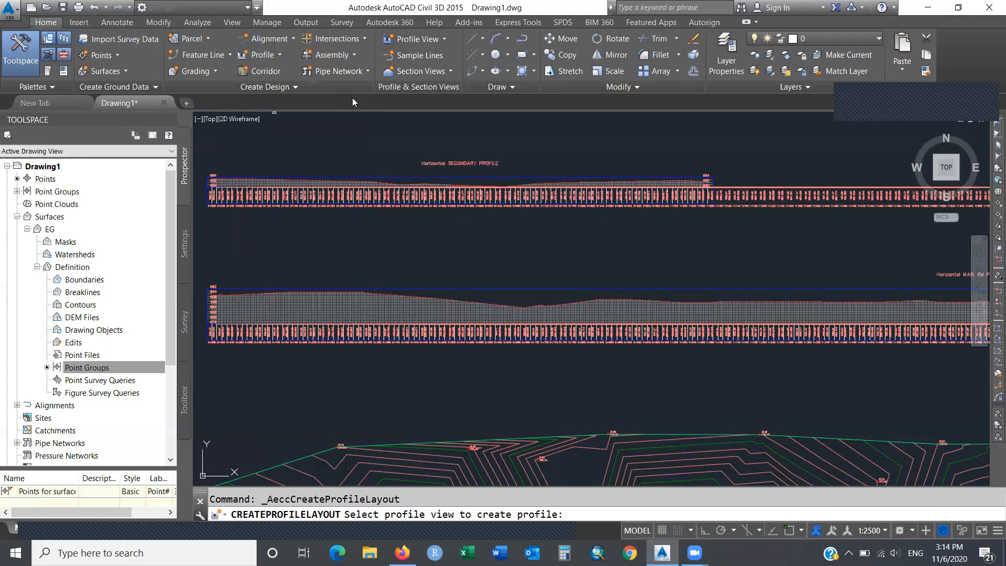
Pick the MAIN Rd profile view and name the new profile 'VERTICAL ALIGNMENT MAIN RD'.
{"action": "left_click", "coordinate": [311, 310]}
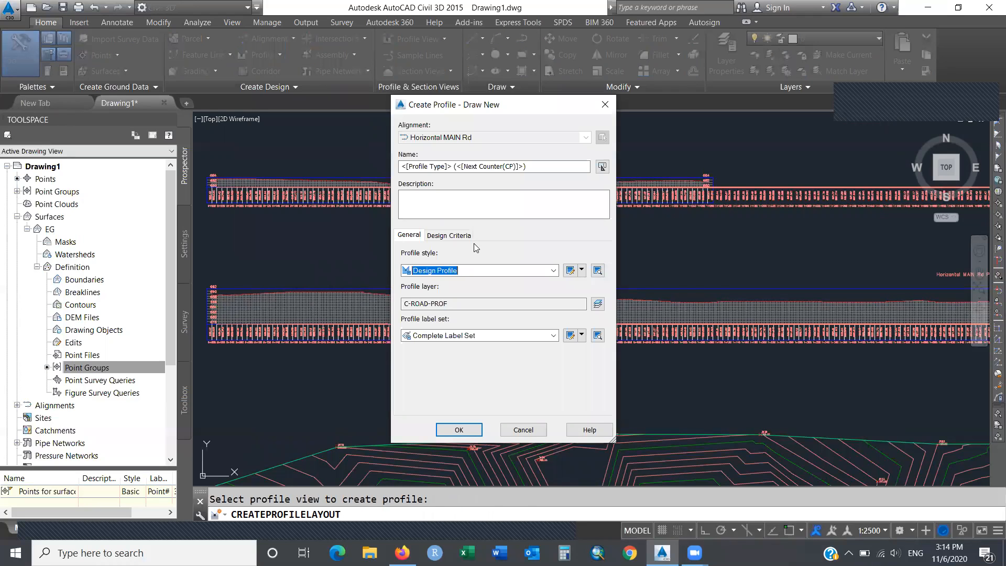
{"action": "left_click_drag", "start_coordinate": [528, 166], "coordinate": [395, 169]}
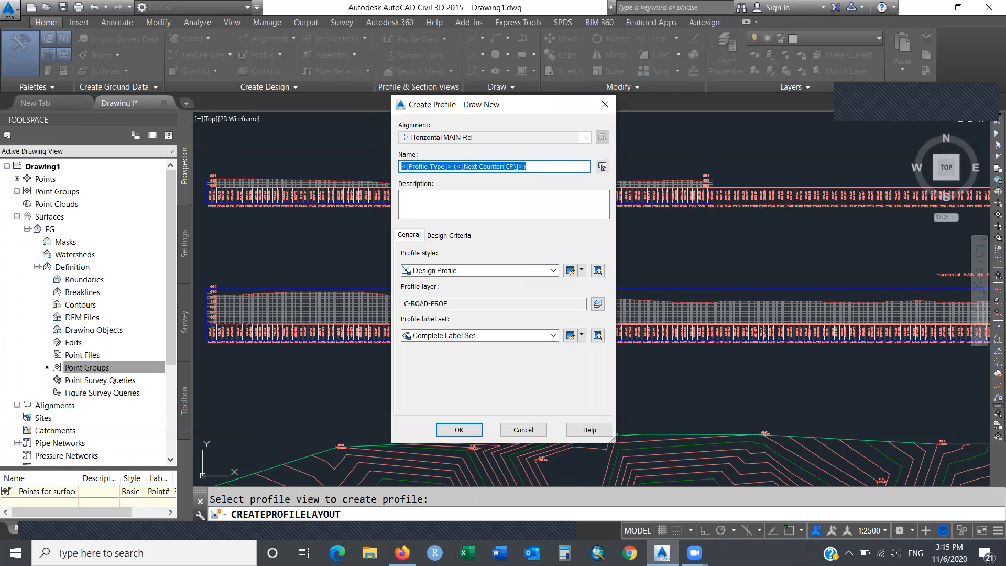
{"action": "type", "text": "VERTICAL ALIG"}
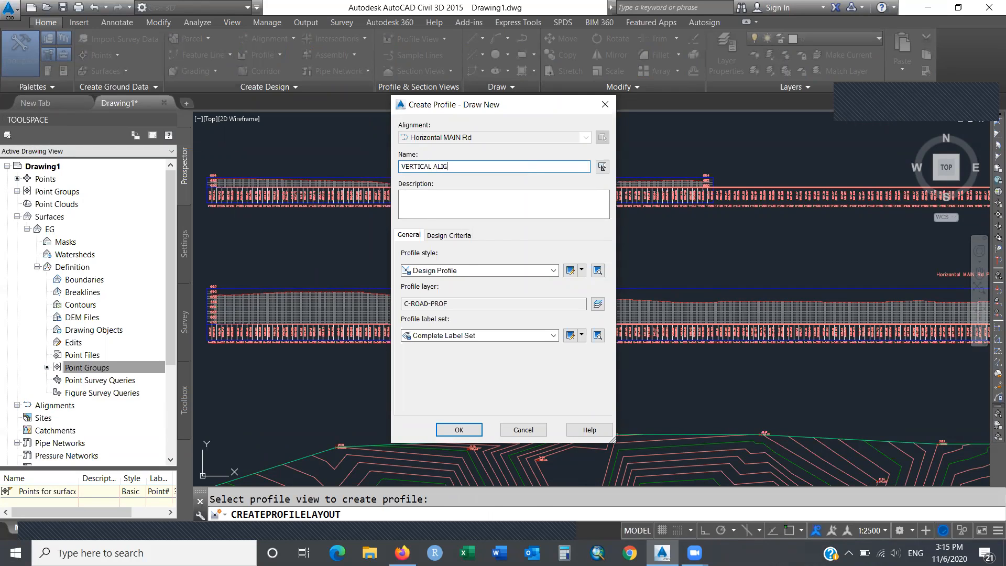
{"action": "type", "text": "NMENT MAIN RD"}
{"action": "left_click_drag", "start_coordinate": [505, 167], "coordinate": [397, 172]}
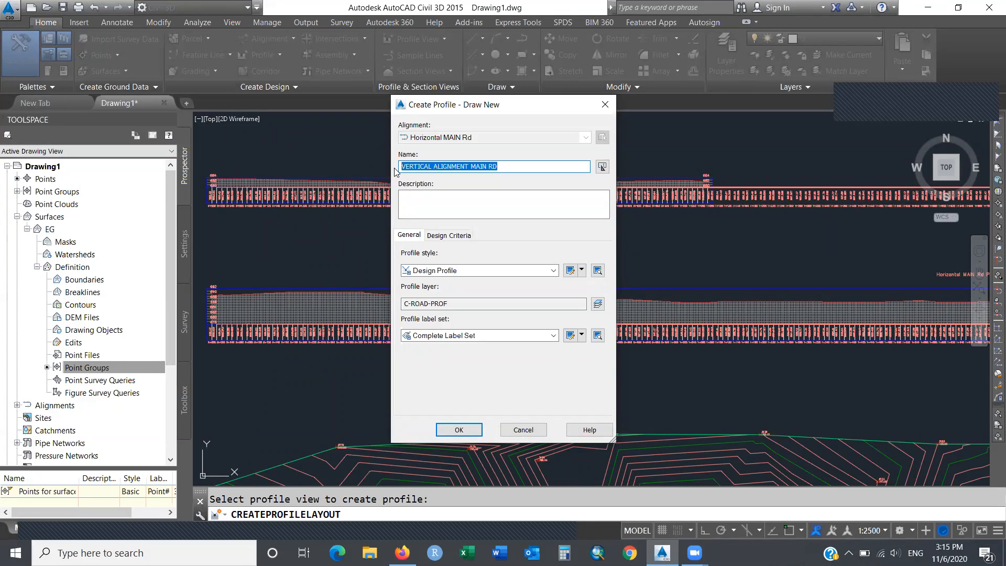
Turn on Use criteria-based design and create the VERTICAL ALIGNMENT MAIN RD profile.
{"action": "left_click", "coordinate": [451, 236]}
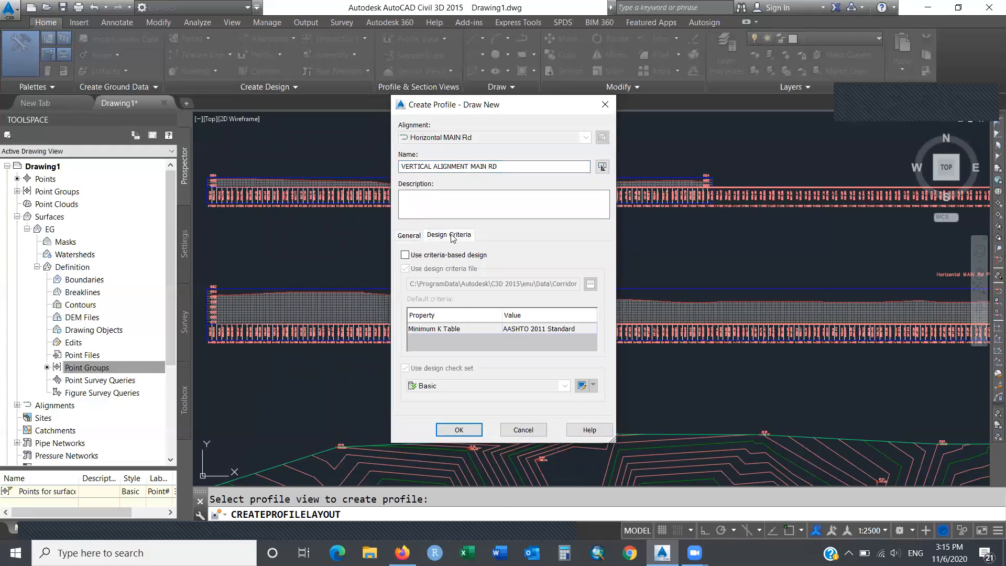
{"action": "left_click", "coordinate": [406, 255]}
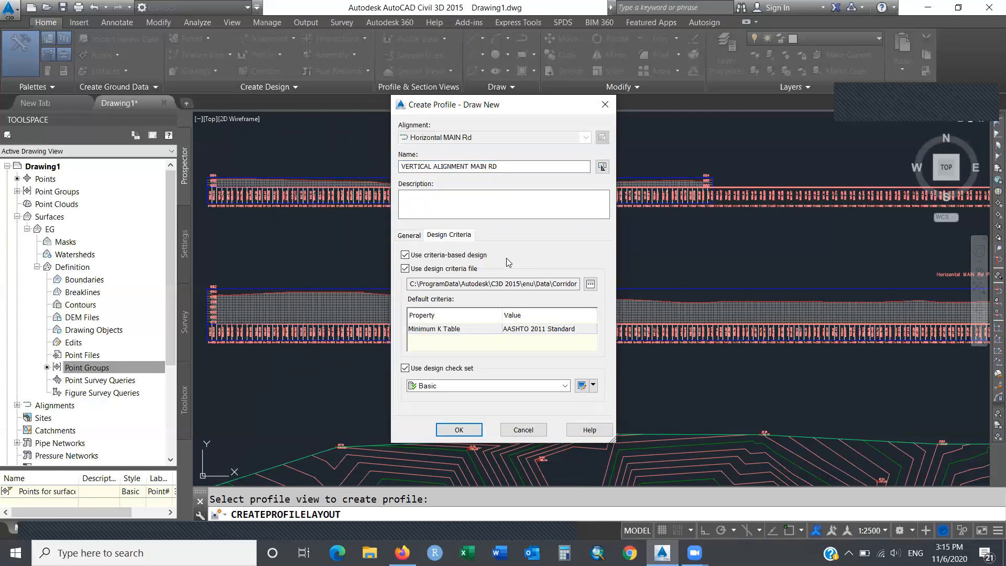
{"action": "left_click", "coordinate": [469, 435]}
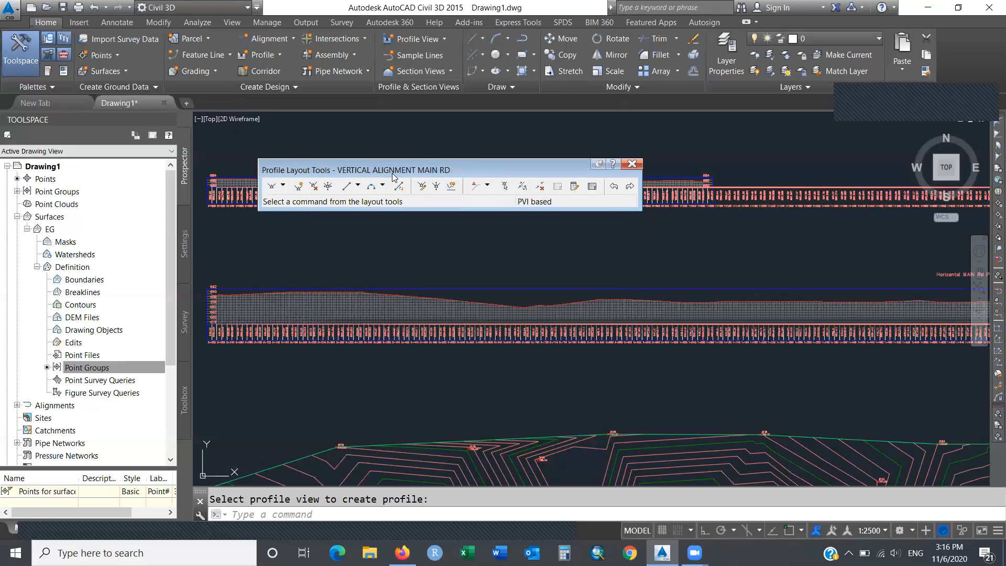
Choose Draw Tangents With Curves in the Profile Layout Tools.
{"action": "left_click", "coordinate": [283, 186]}
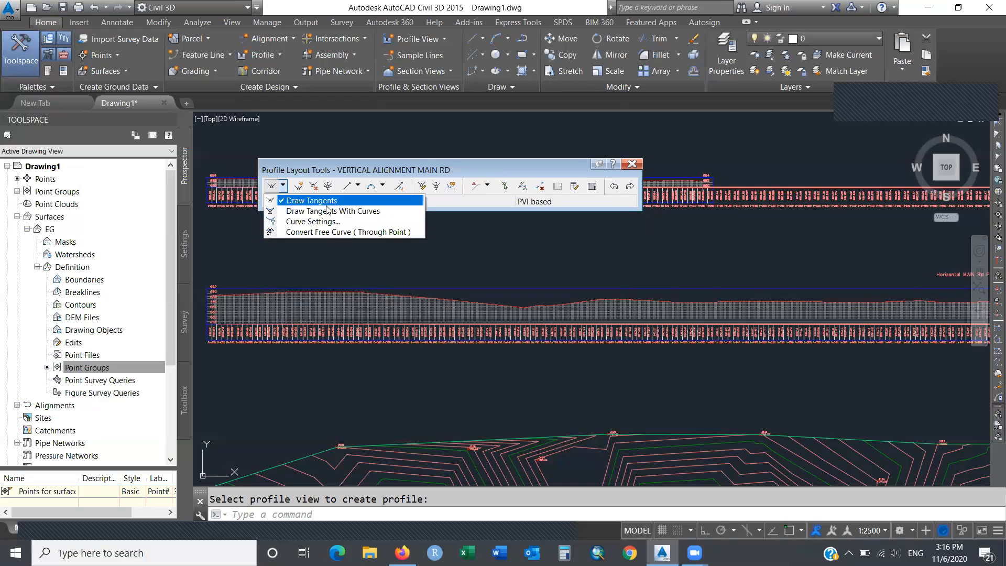
{"action": "left_click", "coordinate": [398, 215]}
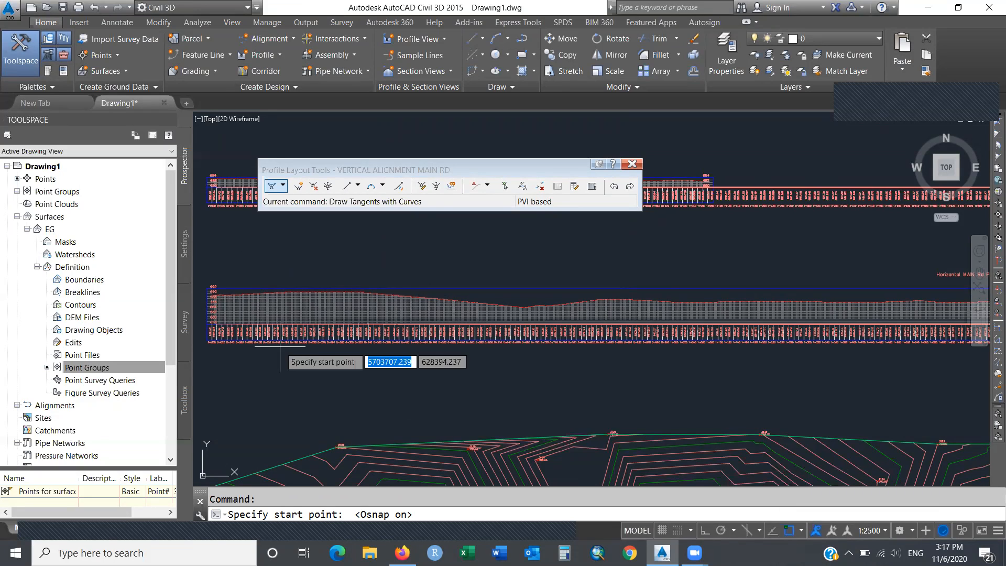
Start the MAIN Rd design profile at the view's left edge and place its first PVIs along the EG line with Osnap off.
{"action": "left_click", "coordinate": [214, 295]}
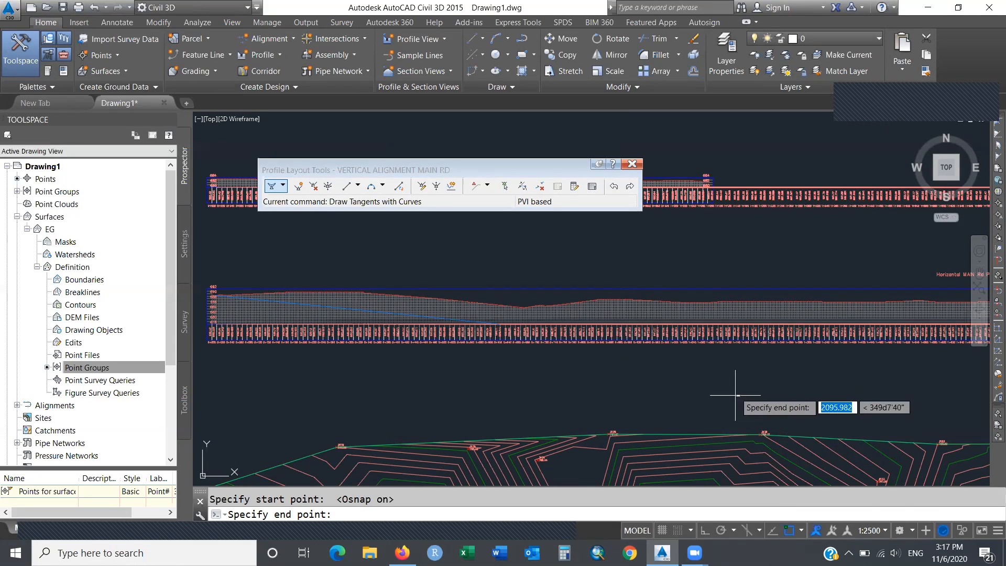
{"action": "left_click", "coordinate": [789, 531]}
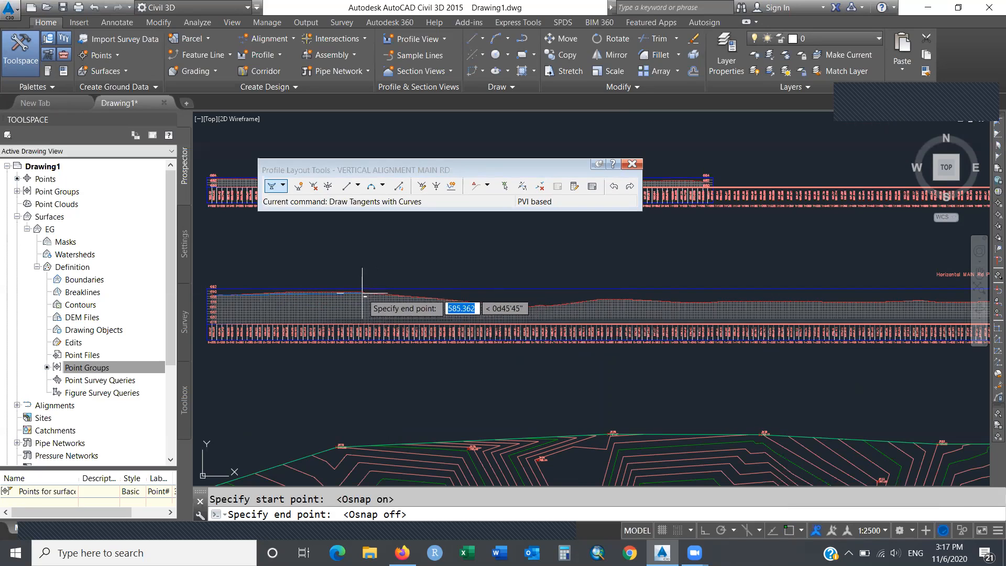
{"action": "mouse_move", "coordinate": [362, 294]}
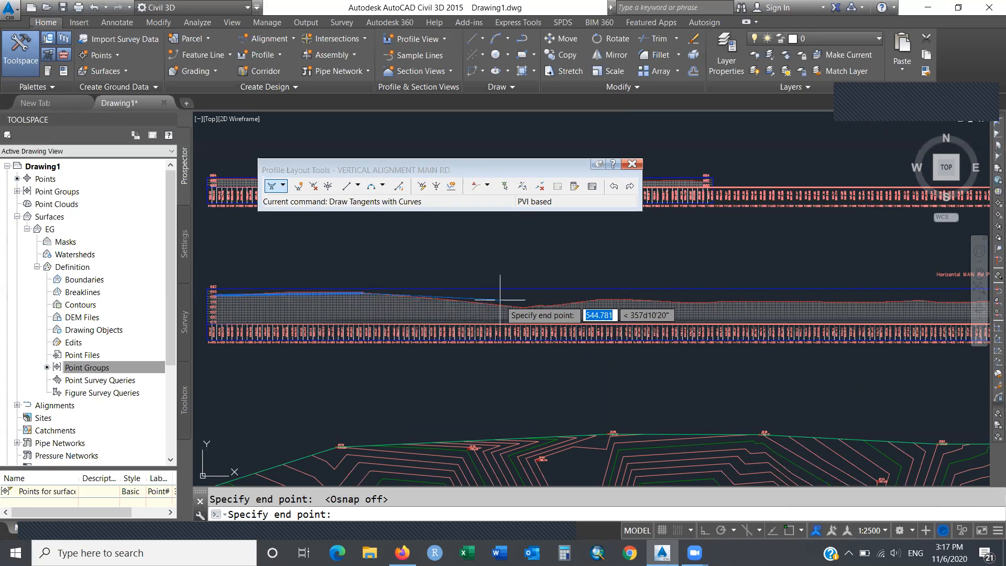
{"action": "left_click", "coordinate": [532, 304]}
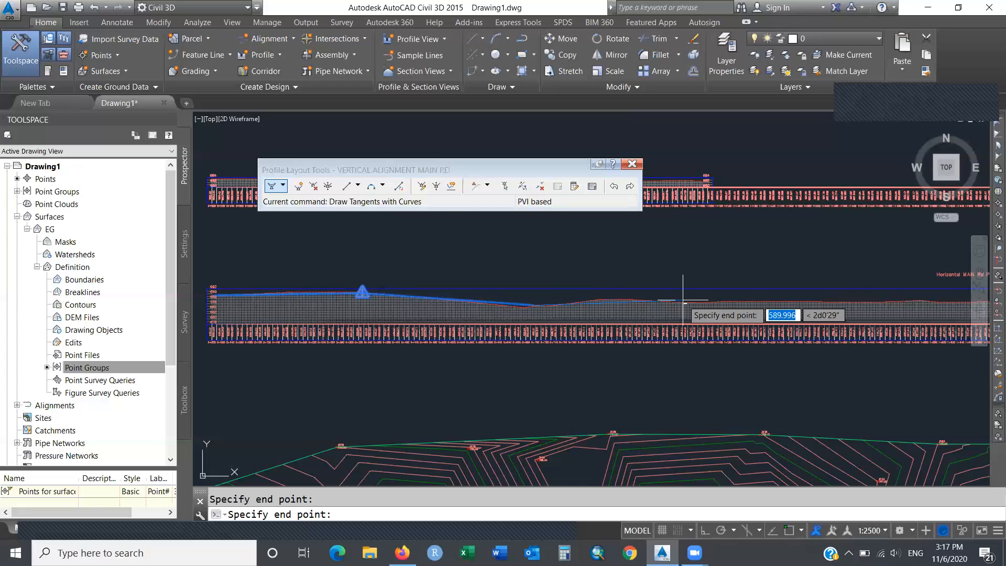
{"action": "left_click", "coordinate": [628, 300]}
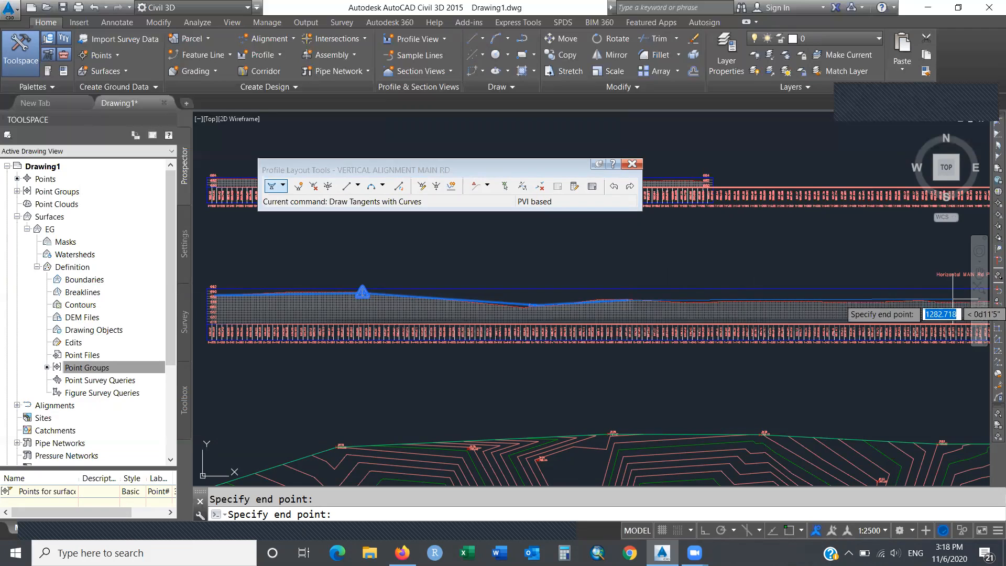
{"action": "left_click", "coordinate": [628, 299]}
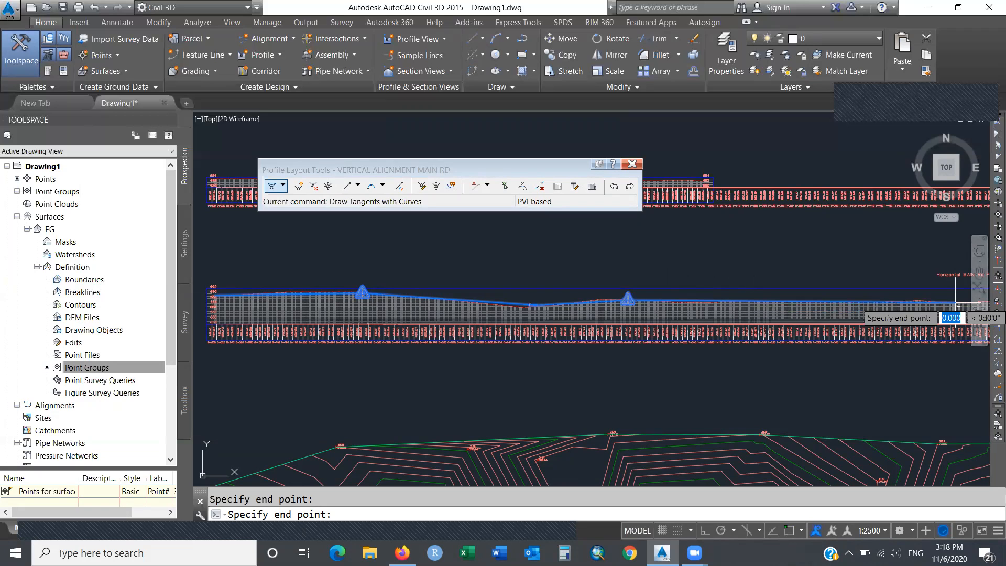
{"action": "left_click", "coordinate": [979, 274]}
{"action": "left_click_drag", "start_coordinate": [897, 266], "coordinate": [157, 287]}
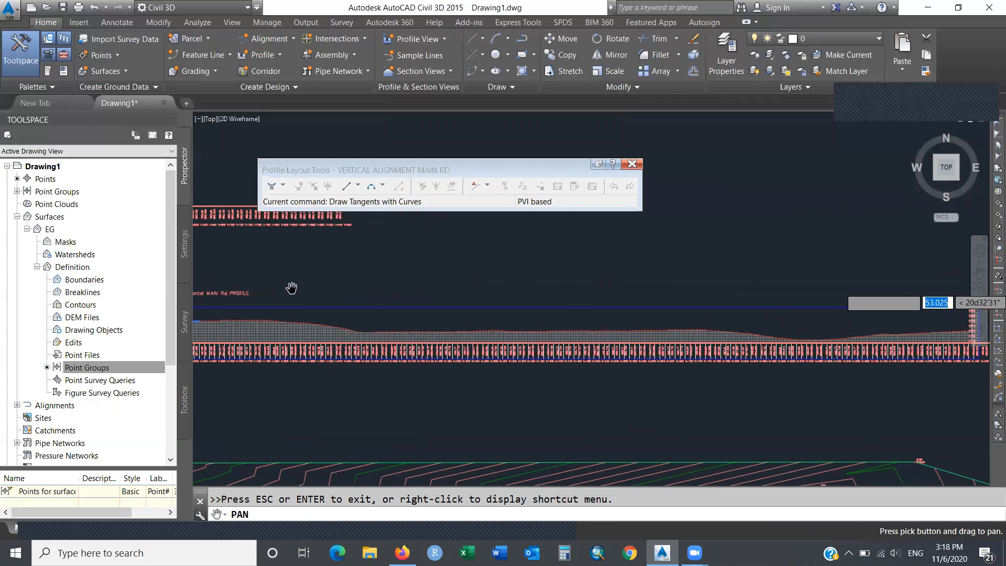
Place five more MAIN Rd PVIs along the existing ground line.
{"action": "key", "text": "Escape"}
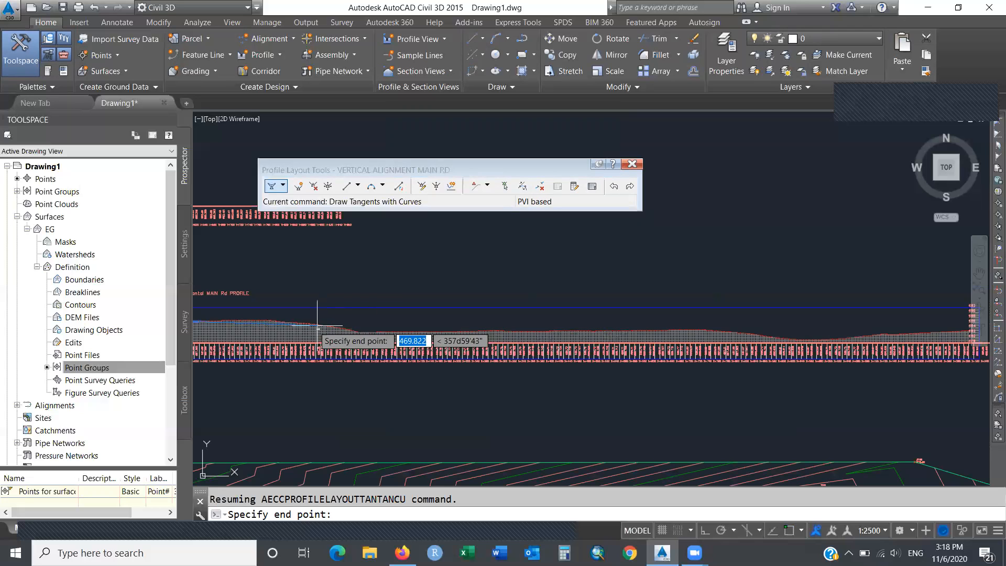
{"action": "left_click", "coordinate": [282, 324]}
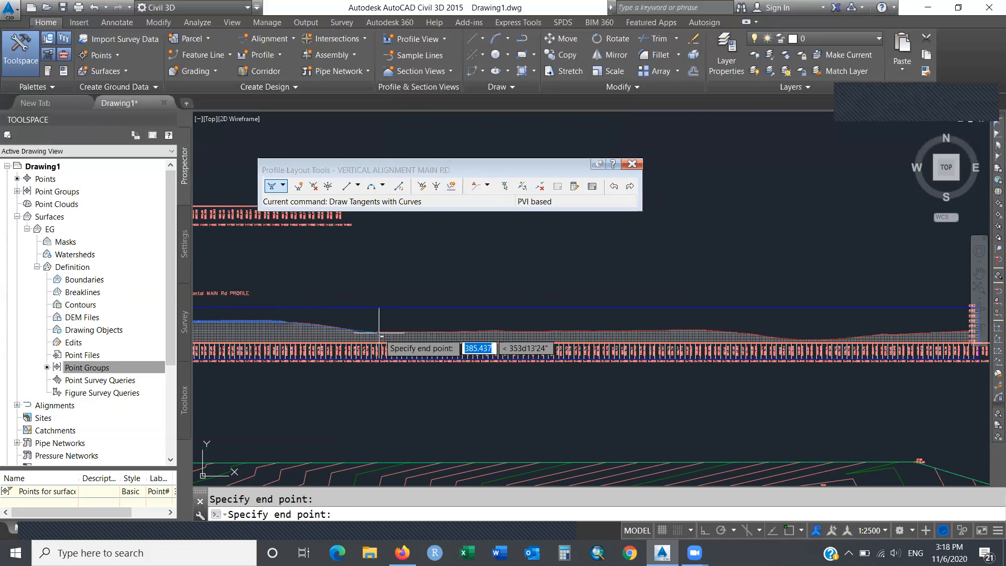
{"action": "left_click", "coordinate": [373, 331]}
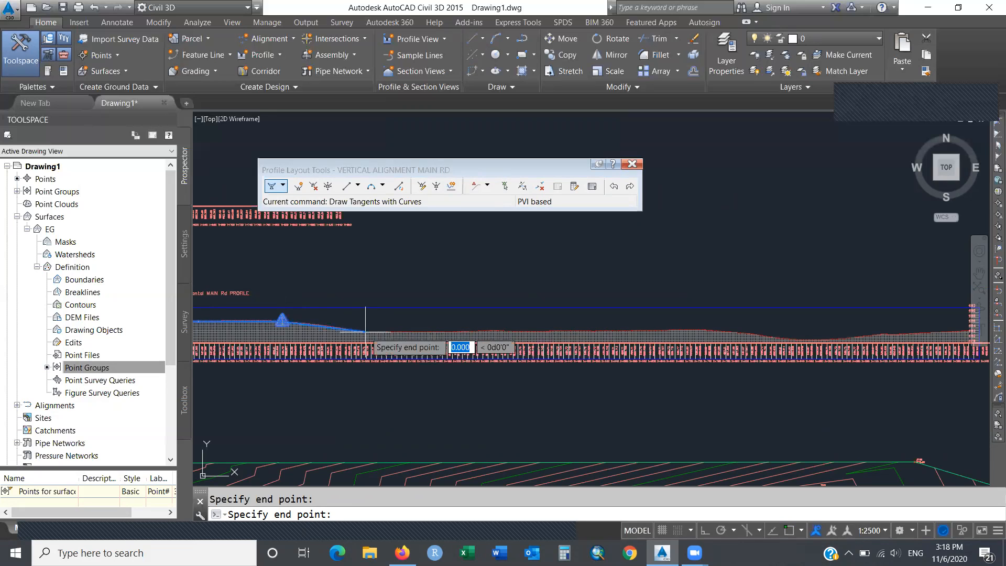
{"action": "left_click", "coordinate": [703, 330]}
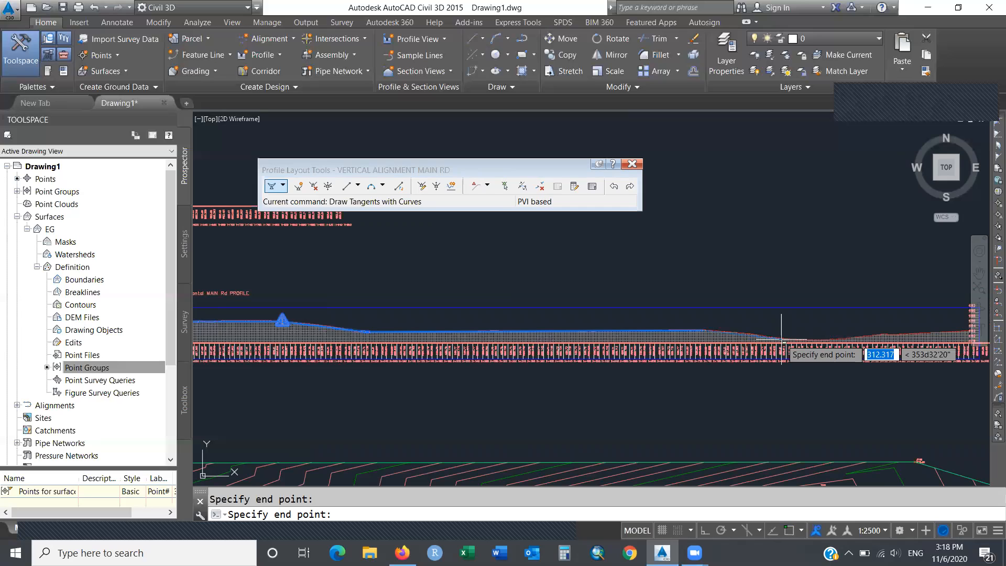
{"action": "left_click", "coordinate": [781, 339]}
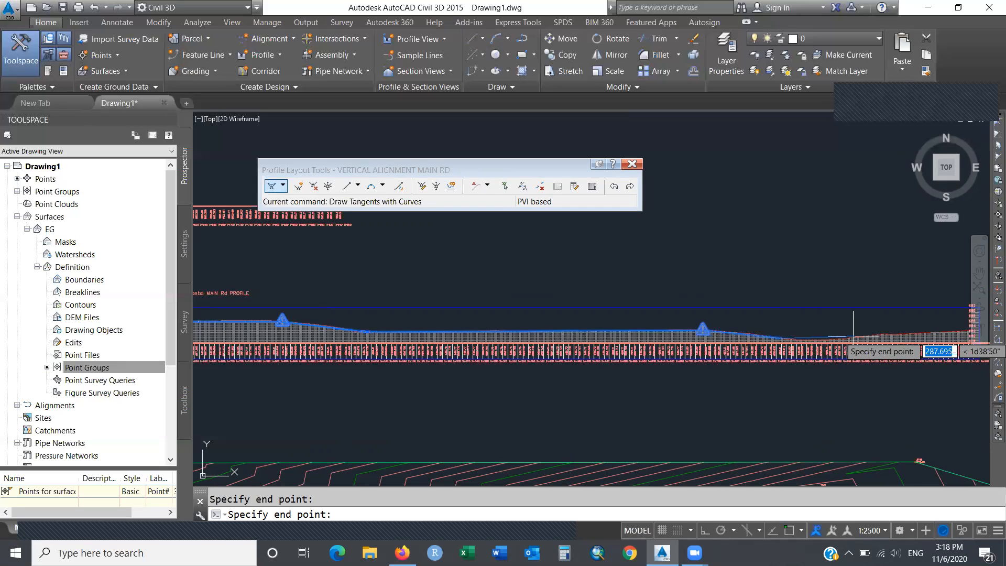
{"action": "left_click", "coordinate": [842, 338]}
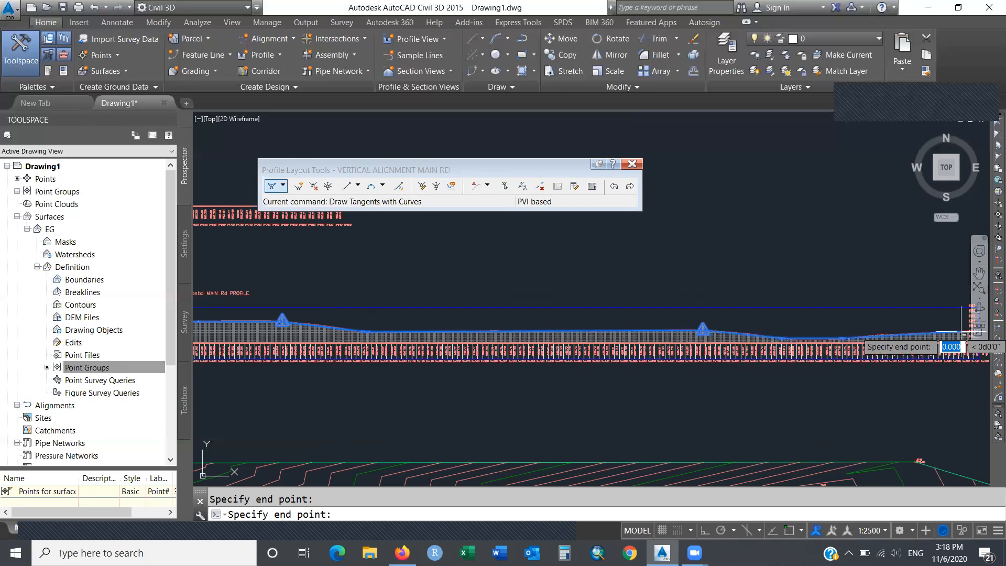
Pan right and place the final point at the profile's right end, finishing the layout.
{"action": "left_click", "coordinate": [978, 273]}
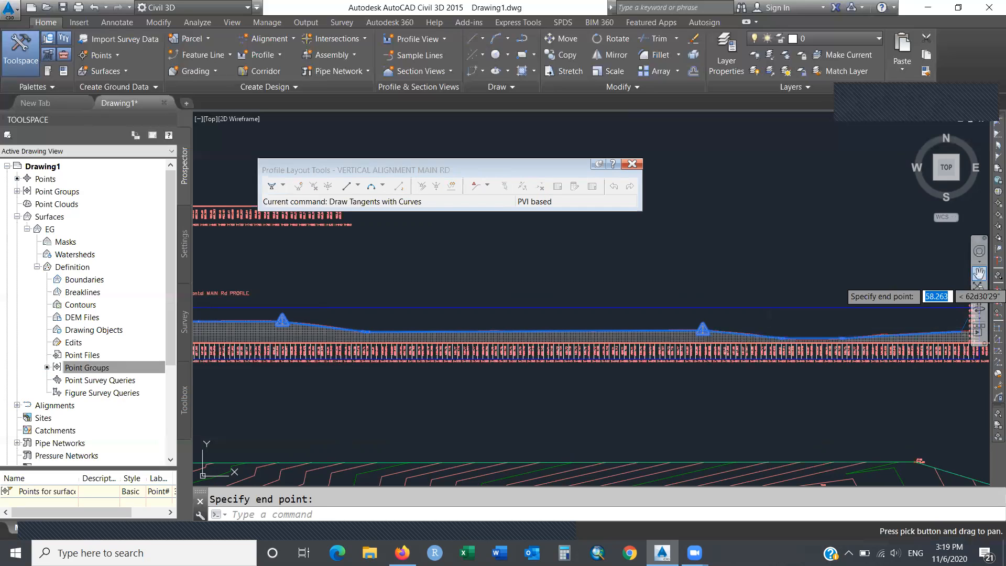
{"action": "left_click_drag", "start_coordinate": [910, 279], "coordinate": [792, 280]}
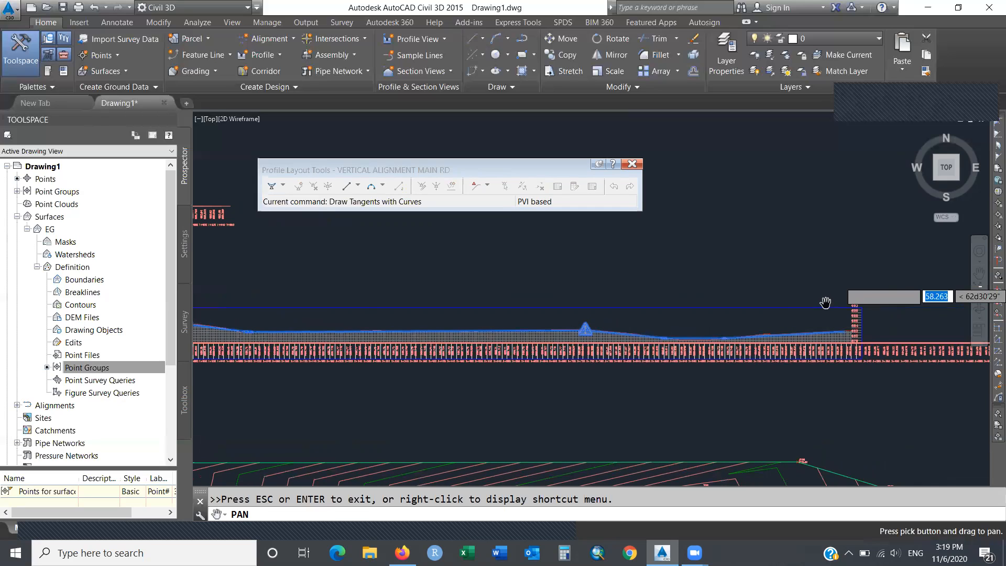
{"action": "key", "text": "Escape"}
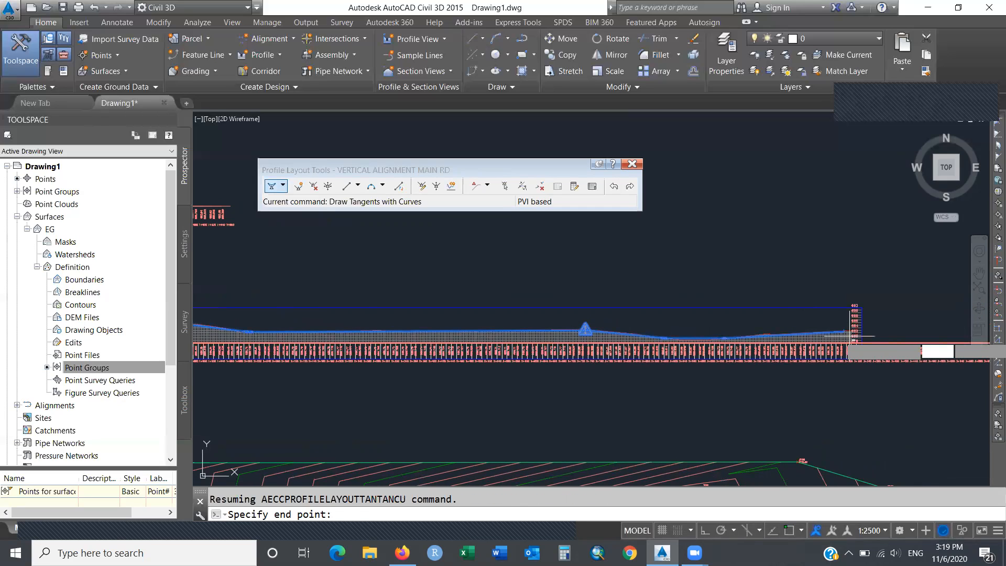
{"action": "left_click", "coordinate": [850, 331]}
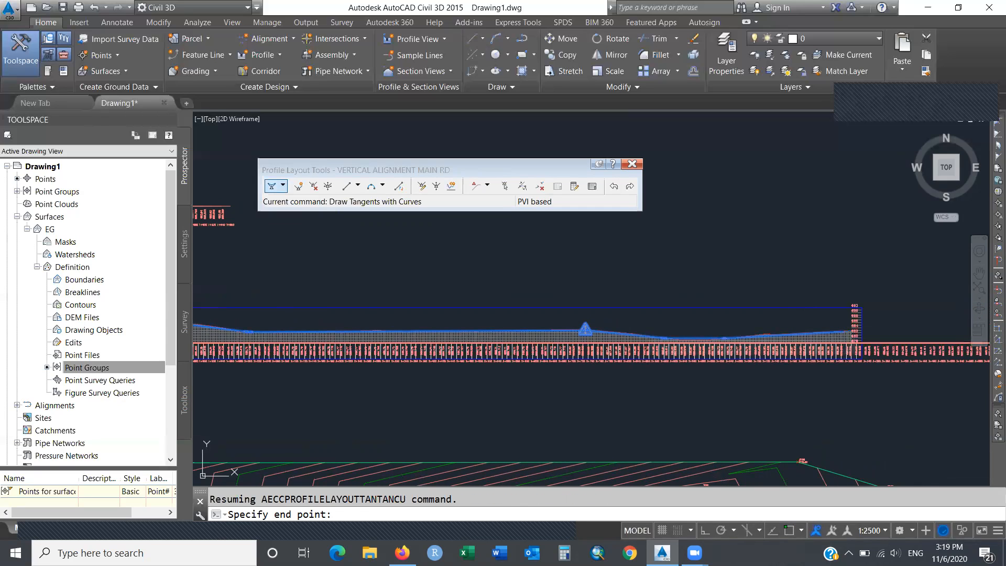
{"action": "key", "text": "Return"}
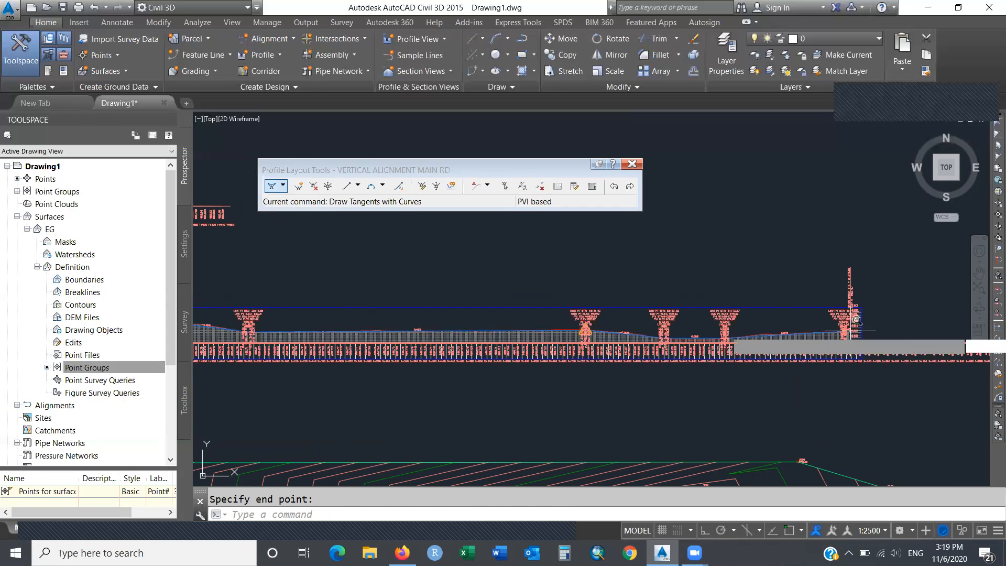
Zoom window into the right end of the MAIN Rd profile.
{"action": "type", "text": "z"}
{"action": "key", "text": "Return"}
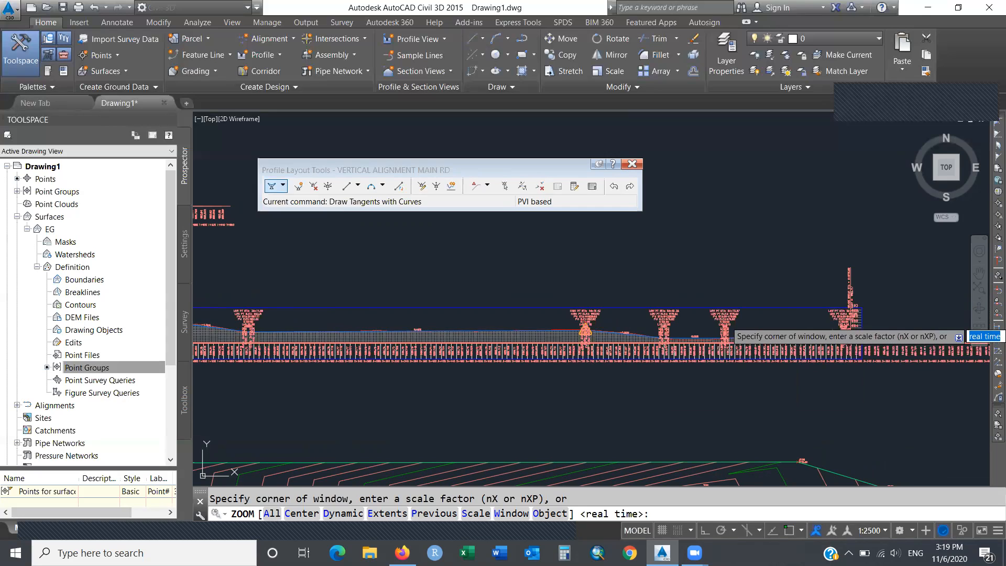
{"action": "left_click", "coordinate": [831, 333]}
{"action": "left_click", "coordinate": [853, 322]}
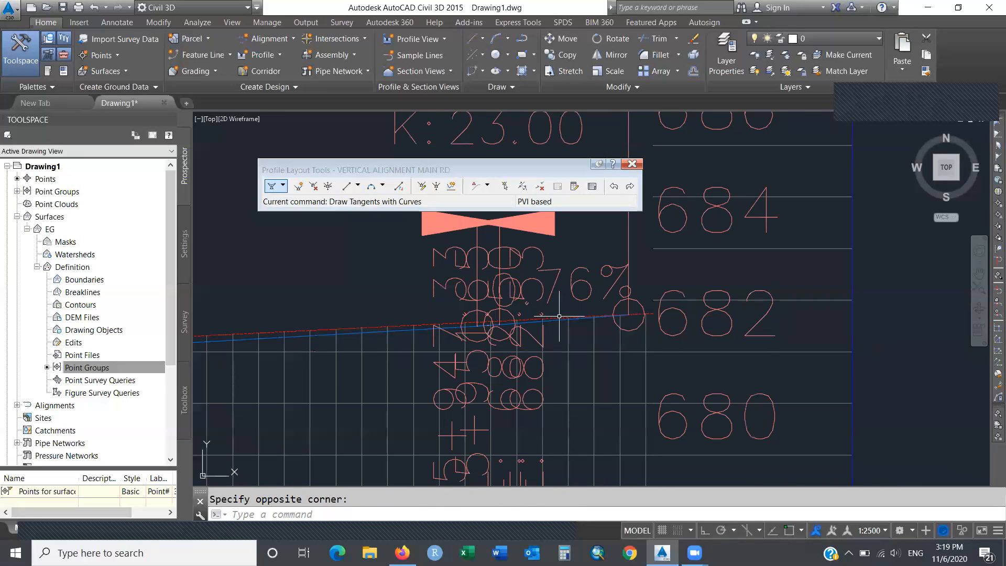
Exit Draw Tangents and set the annotation scale to 1:1000.
{"action": "left_click", "coordinate": [587, 318]}
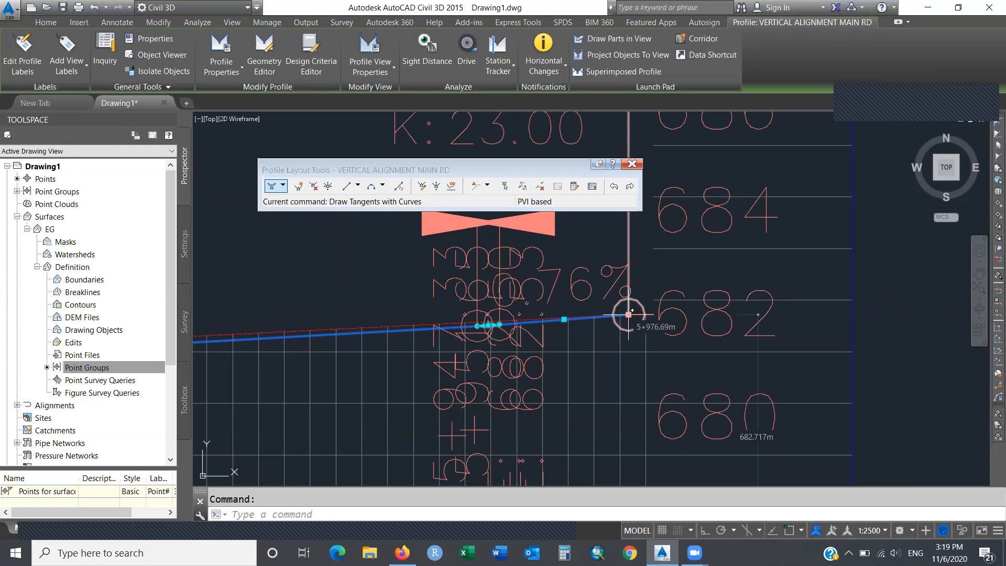
{"action": "key", "text": "Escape"}
{"action": "key", "text": "Escape"}
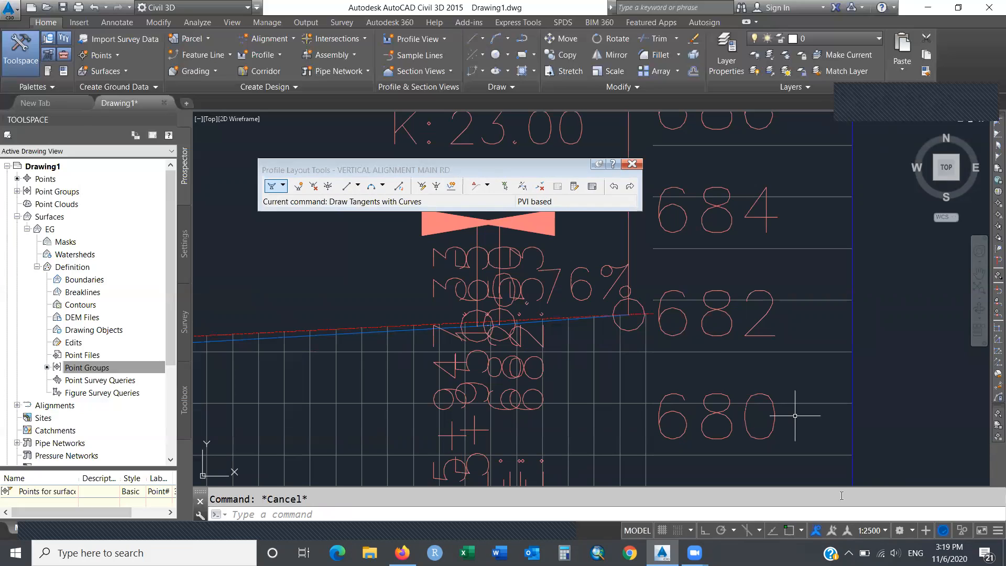
{"action": "left_click", "coordinate": [883, 531]}
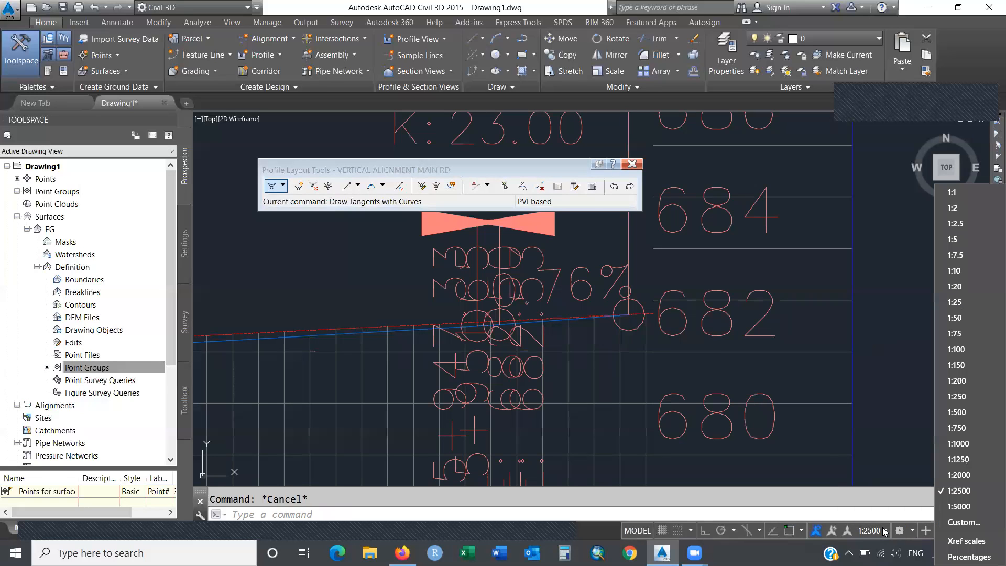
{"action": "left_click", "coordinate": [949, 444]}
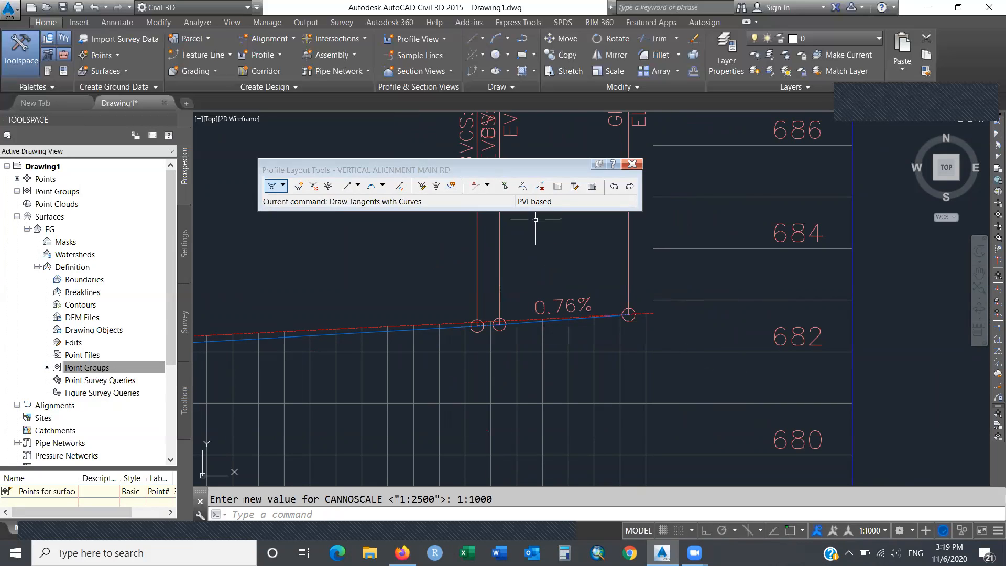
Snap MAIN RD's last PVI to the profile end with END, making the final grade 0.73%.
{"action": "left_click", "coordinate": [527, 324]}
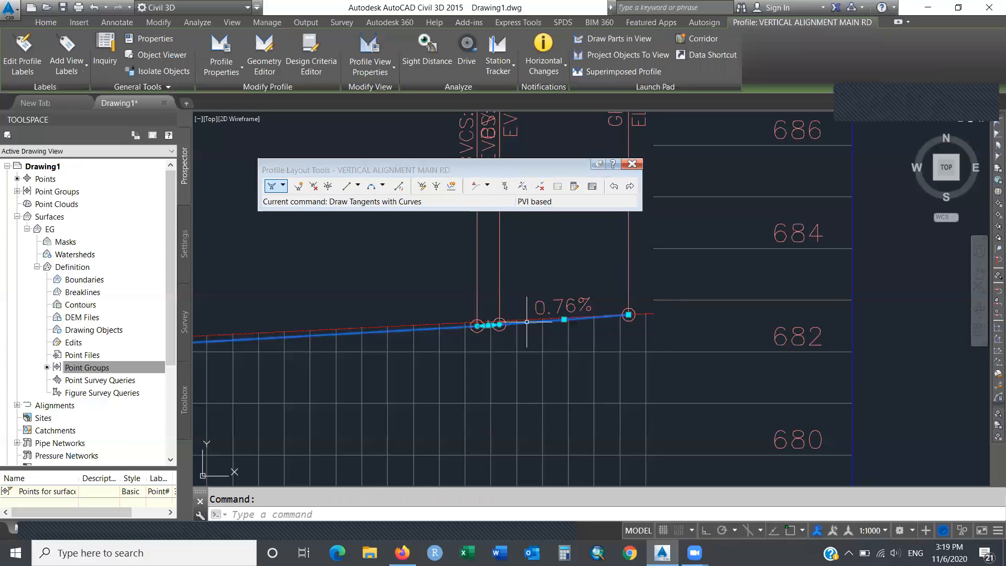
{"action": "left_click", "coordinate": [628, 314]}
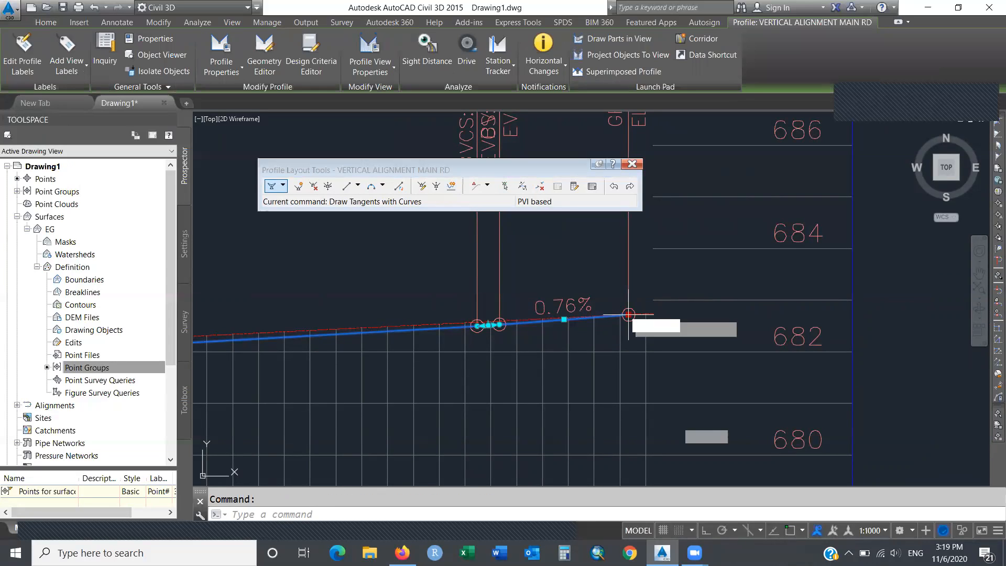
{"action": "type", "text": "end"}
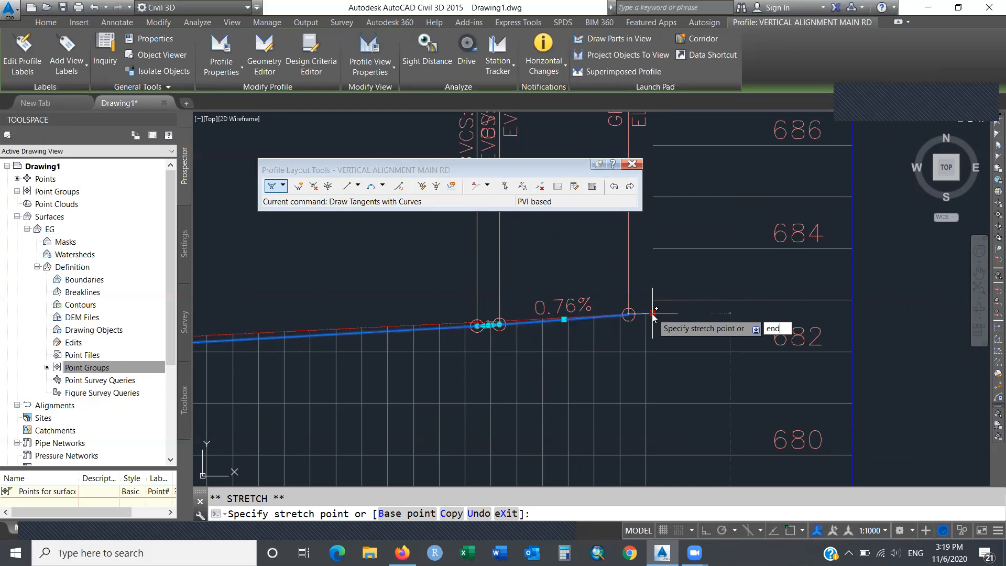
{"action": "key", "text": "Return"}
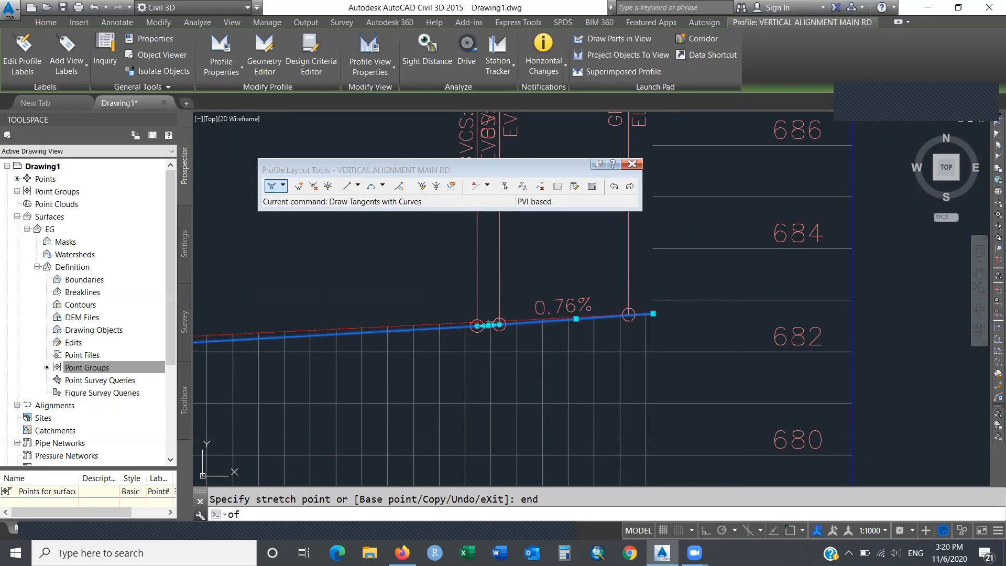
{"action": "left_click", "coordinate": [653, 313]}
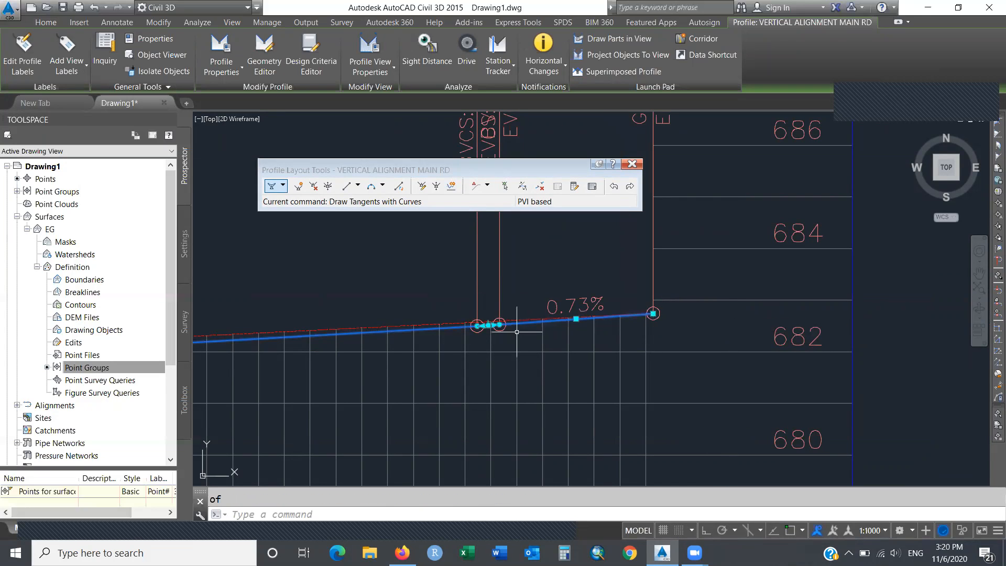
Grip-stretch the adjacent curve PVI left to widen the vertical curve.
{"action": "left_click", "coordinate": [488, 325]}
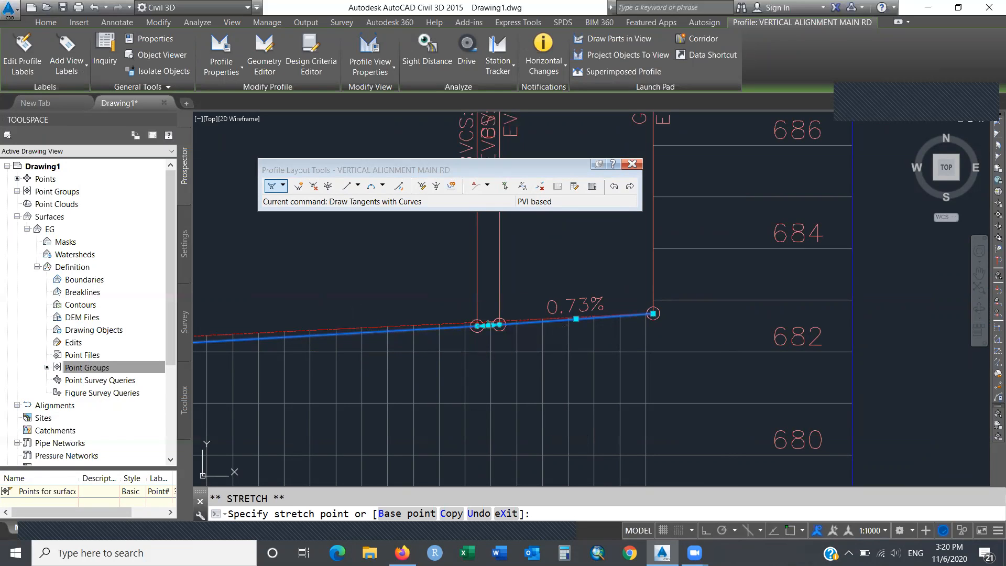
{"action": "key", "text": "Escape"}
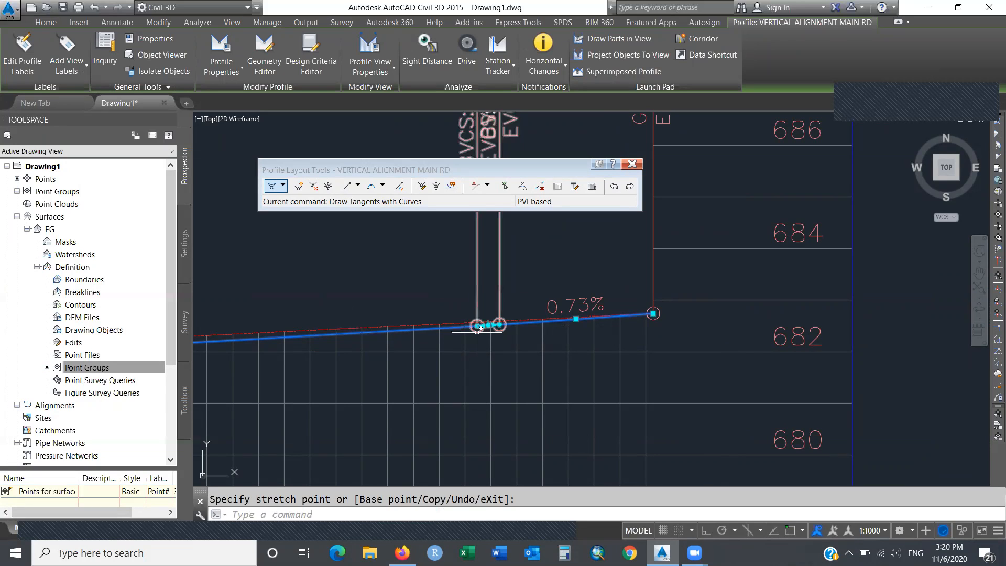
{"action": "left_click", "coordinate": [493, 325]}
{"action": "left_click", "coordinate": [339, 332]}
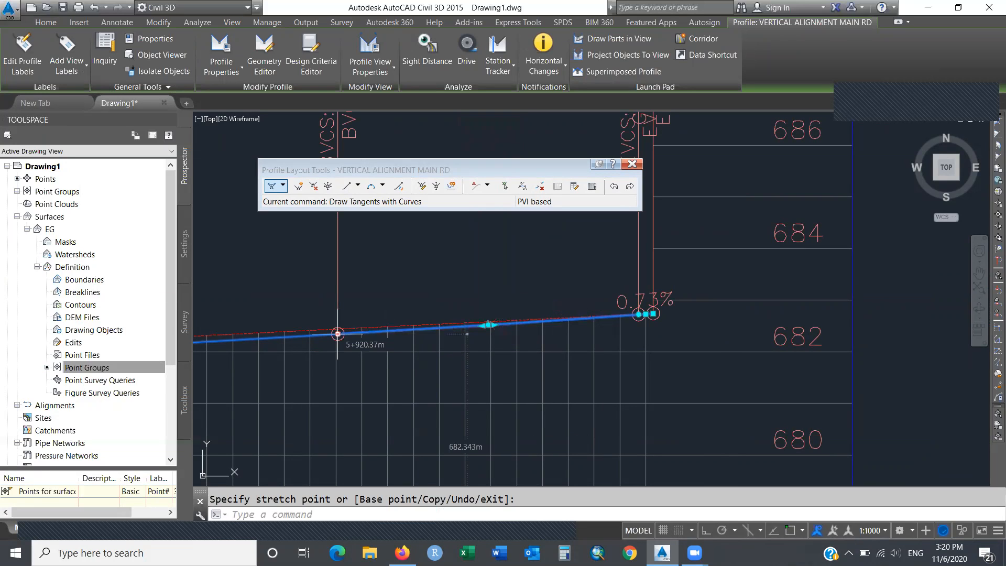
{"action": "left_click", "coordinate": [338, 333]}
Pan along the MAIN RD profile to review the PVIs and the 0.00% grade section.
{"action": "type", "text": "pan"}
{"action": "key", "text": "Return"}
{"action": "left_click_drag", "start_coordinate": [377, 348], "coordinate": [740, 296]}
{"action": "left_click_drag", "start_coordinate": [440, 320], "coordinate": [612, 310]}
{"action": "left_click_drag", "start_coordinate": [438, 360], "coordinate": [714, 359]}
{"action": "left_click_drag", "start_coordinate": [353, 397], "coordinate": [540, 374]}
{"action": "mouse_move", "coordinate": [375, 381]}
{"action": "left_mouse_down"}
{"action": "mouse_move", "coordinate": [550, 363]}
{"action": "mouse_move", "coordinate": [676, 372]}
{"action": "left_mouse_up"}
{"action": "left_click_drag", "start_coordinate": [478, 386], "coordinate": [759, 375]}
{"action": "left_click_drag", "start_coordinate": [457, 400], "coordinate": [642, 401]}
{"action": "left_click_drag", "start_coordinate": [484, 423], "coordinate": [742, 401]}
{"action": "left_click_drag", "start_coordinate": [509, 409], "coordinate": [742, 408]}
{"action": "left_click_drag", "start_coordinate": [468, 420], "coordinate": [761, 427]}
{"action": "left_click_drag", "start_coordinate": [568, 440], "coordinate": [847, 430]}
{"action": "left_click_drag", "start_coordinate": [529, 403], "coordinate": [804, 401]}
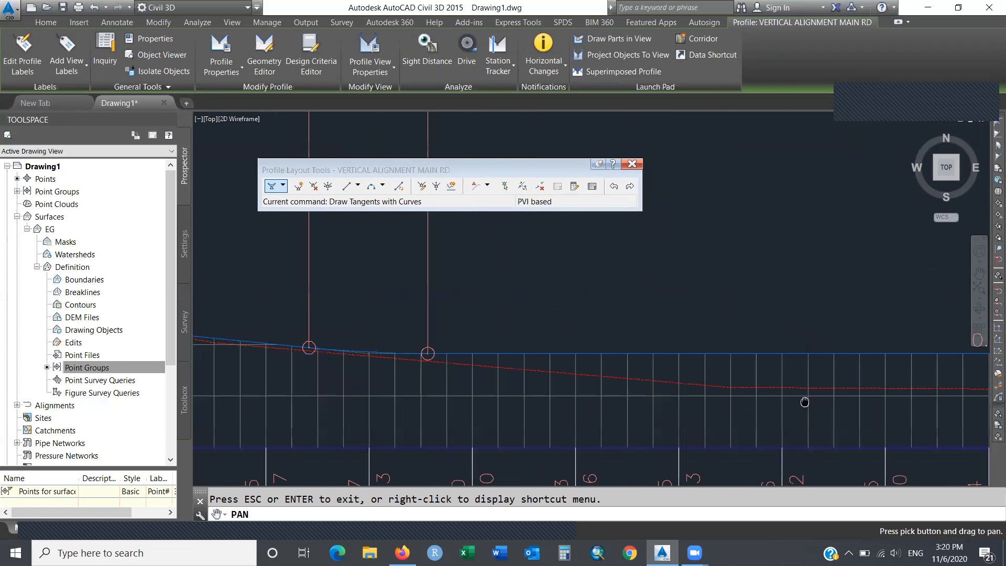
{"action": "left_click_drag", "start_coordinate": [534, 388], "coordinate": [729, 382]}
{"action": "left_click_drag", "start_coordinate": [443, 376], "coordinate": [732, 407]}
{"action": "left_click_drag", "start_coordinate": [645, 389], "coordinate": [341, 398]}
Move a MAIN RD PVI further left along the existing ground line.
{"action": "key", "text": "Escape"}
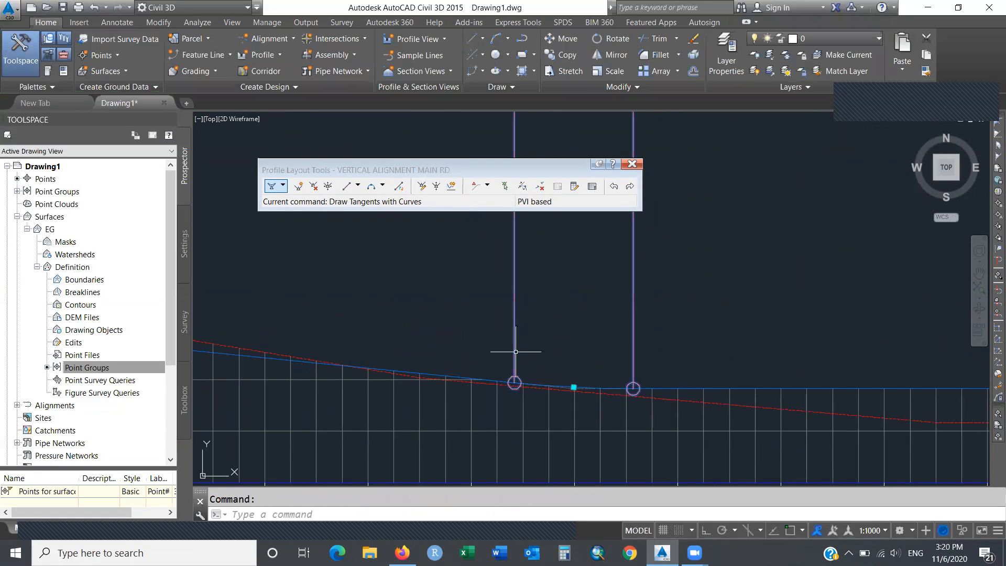
{"action": "key", "text": "Escape"}
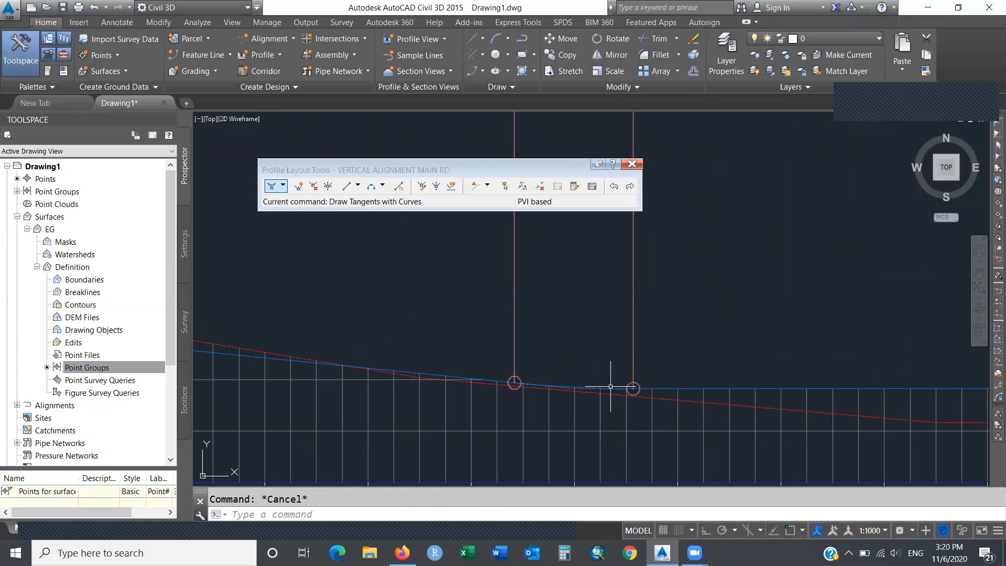
{"action": "left_click", "coordinate": [610, 388]}
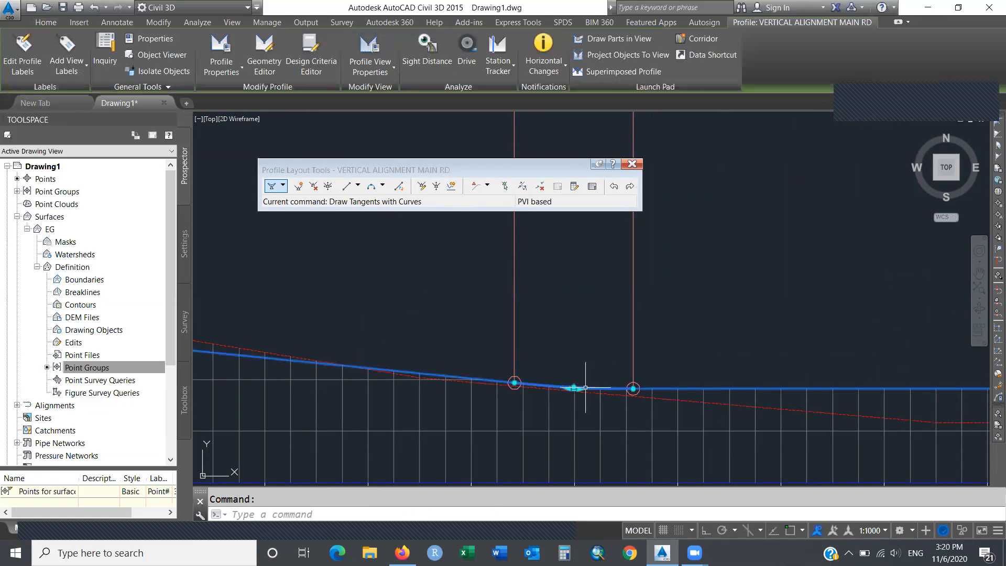
{"action": "left_click", "coordinate": [514, 382]}
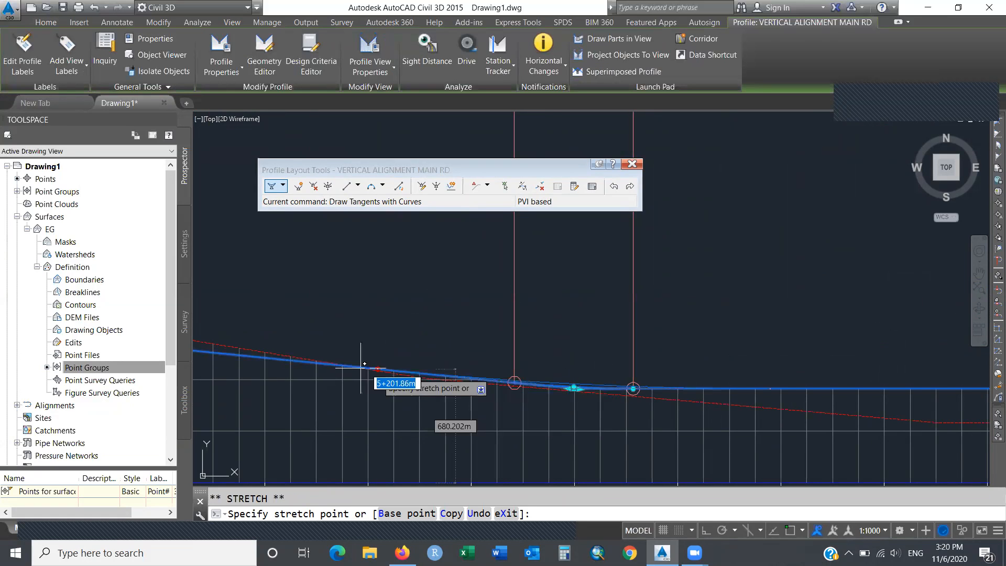
{"action": "left_click", "coordinate": [250, 356]}
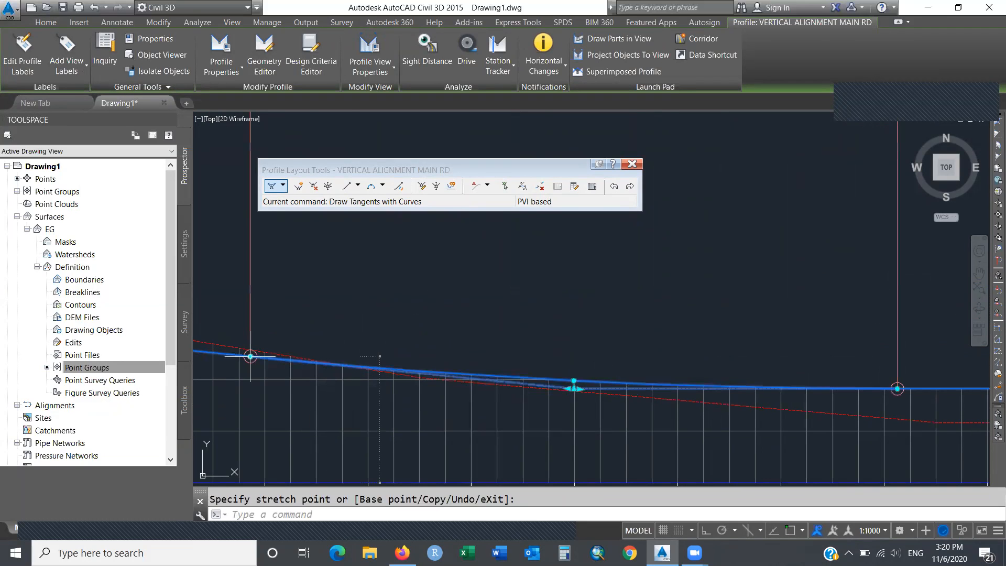
{"action": "key", "text": "Escape"}
Pan to the -1.00% stretch and move the right PVI to station 4+983.93.
{"action": "type", "text": "p"}
{"action": "key", "text": "Return"}
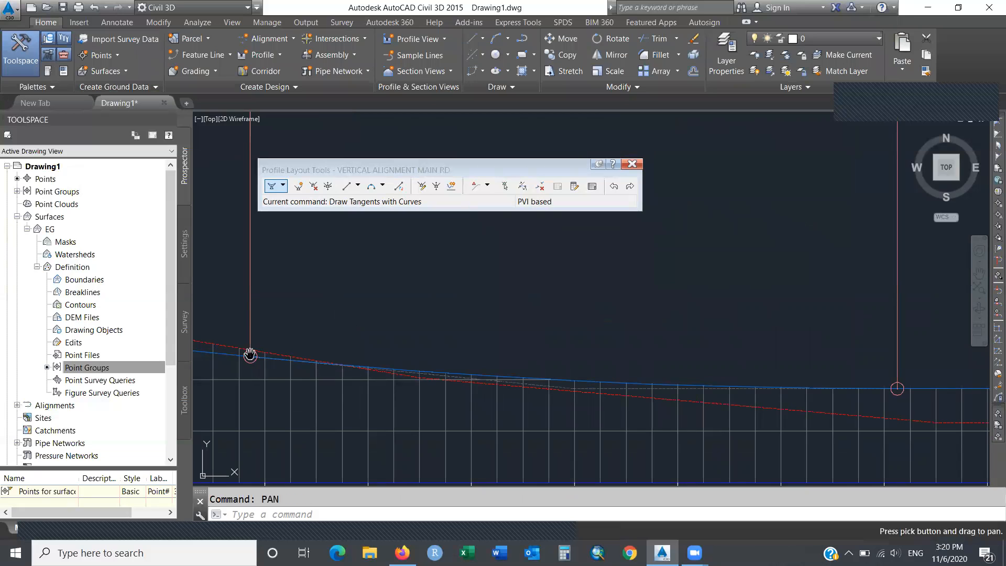
{"action": "left_click_drag", "start_coordinate": [289, 320], "coordinate": [804, 366]}
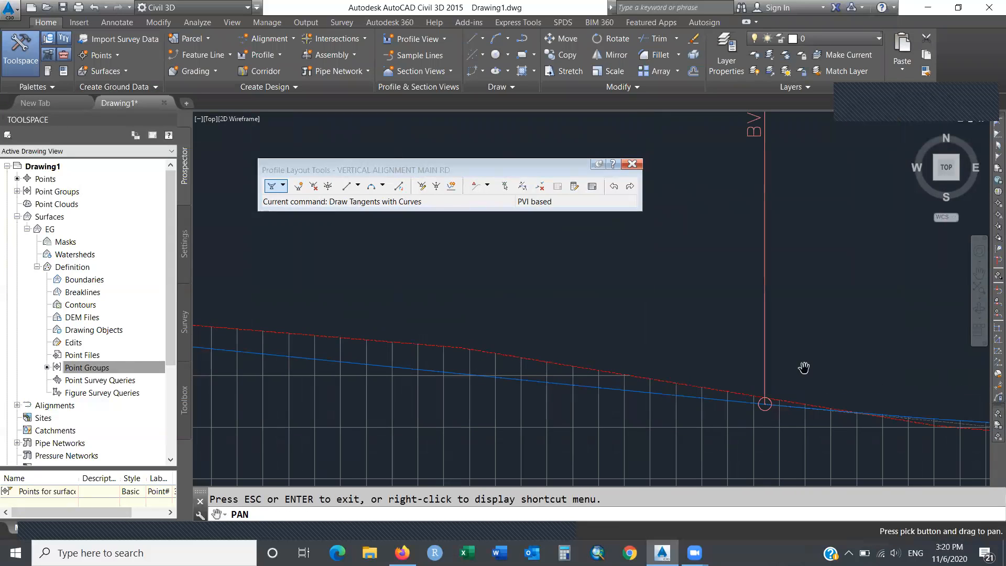
{"action": "left_click_drag", "start_coordinate": [485, 317], "coordinate": [842, 330]}
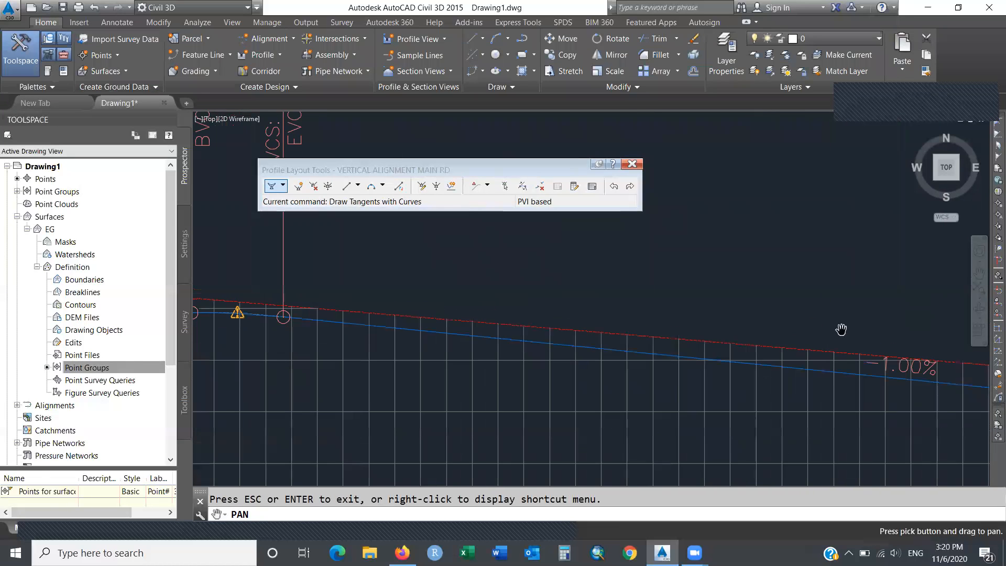
{"action": "left_click_drag", "start_coordinate": [495, 312], "coordinate": [707, 335]}
{"action": "key", "text": "Escape"}
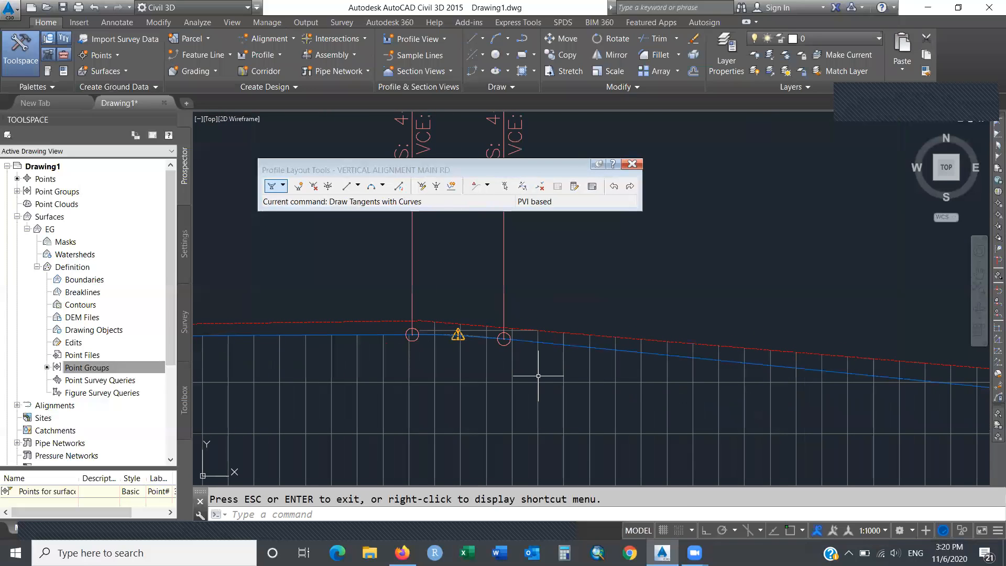
{"action": "left_click", "coordinate": [459, 336]}
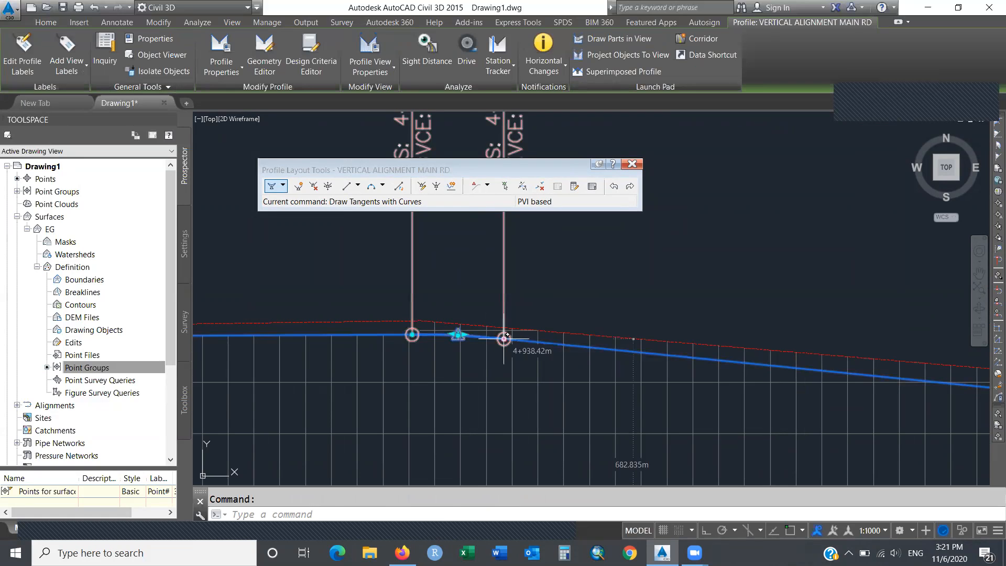
{"action": "left_click", "coordinate": [504, 339]}
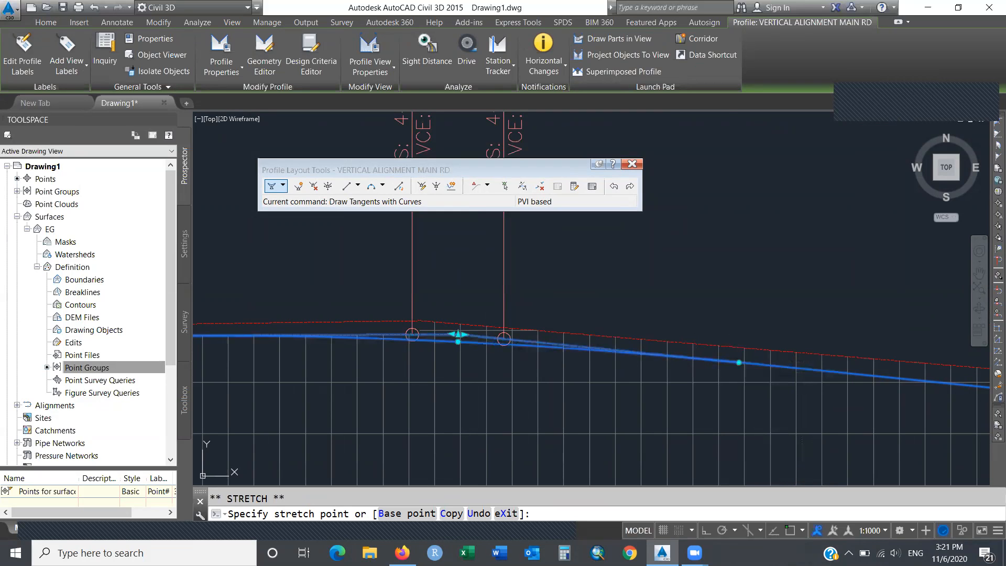
{"action": "left_click", "coordinate": [739, 362]}
{"action": "key", "text": "Escape"}
{"action": "key", "text": "Escape"}
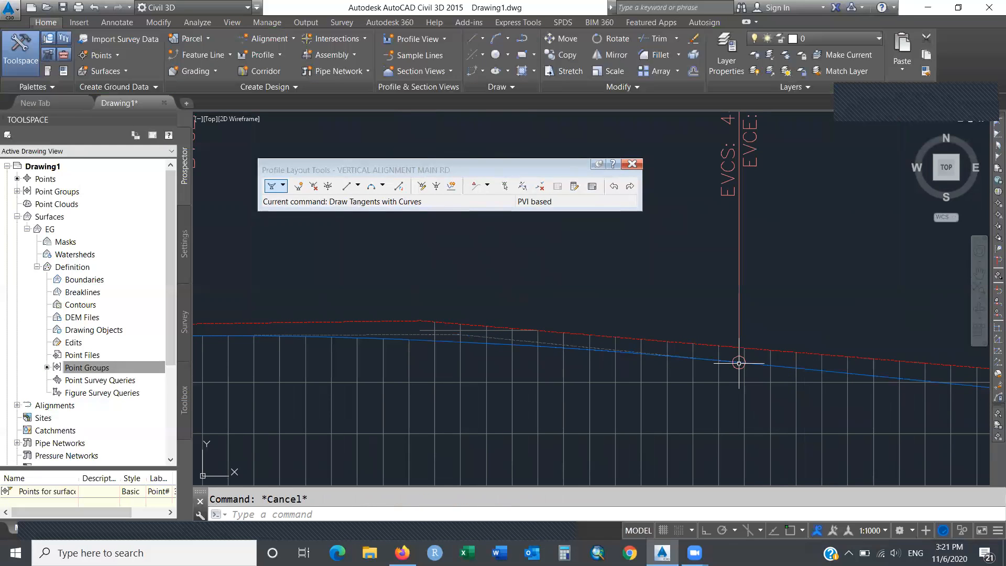
Move that PVI further down the slope toward the ground line.
{"action": "left_click", "coordinate": [739, 363]}
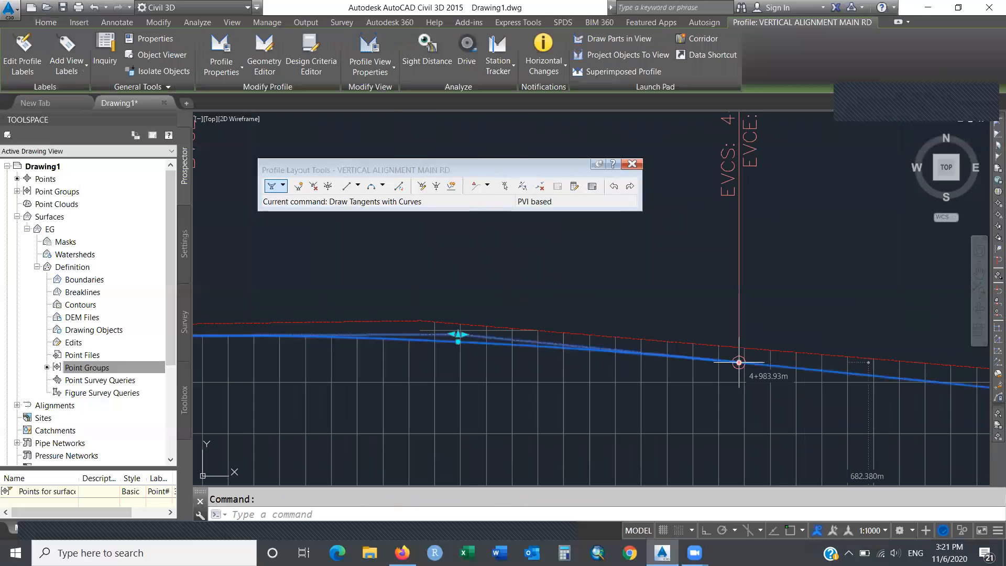
{"action": "left_click", "coordinate": [739, 362]}
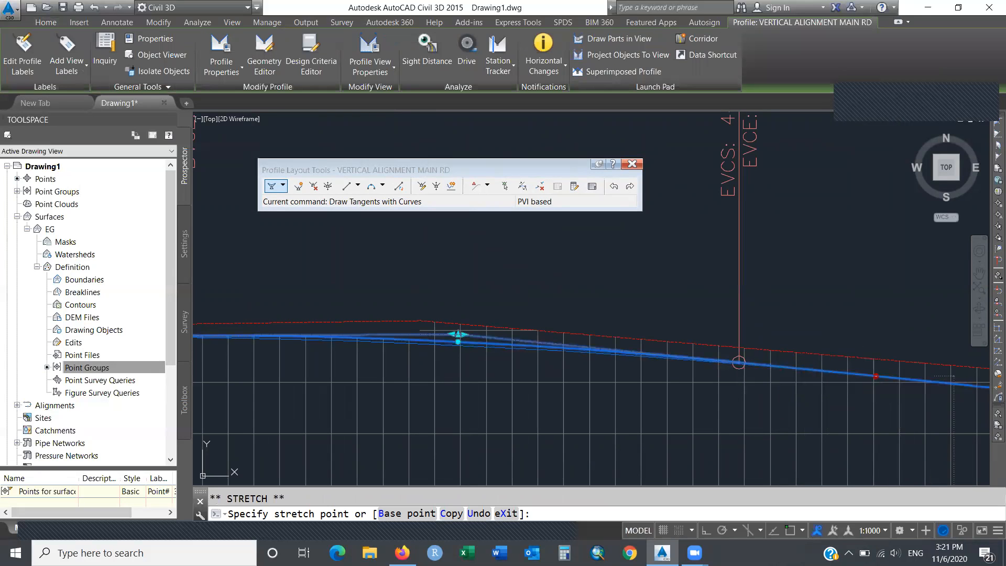
{"action": "left_click", "coordinate": [875, 375]}
{"action": "key", "text": "Escape"}
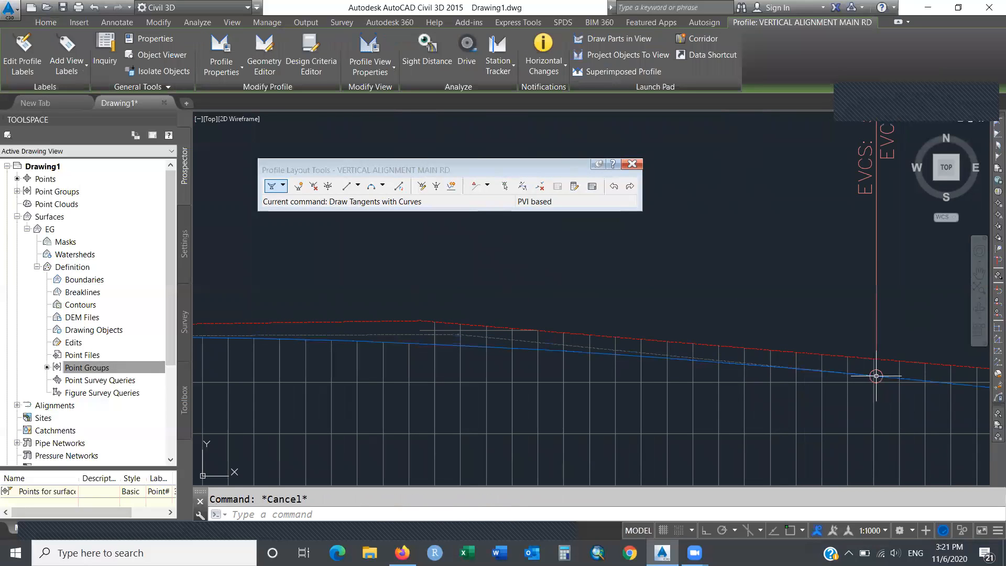
{"action": "left_click", "coordinate": [497, 348]}
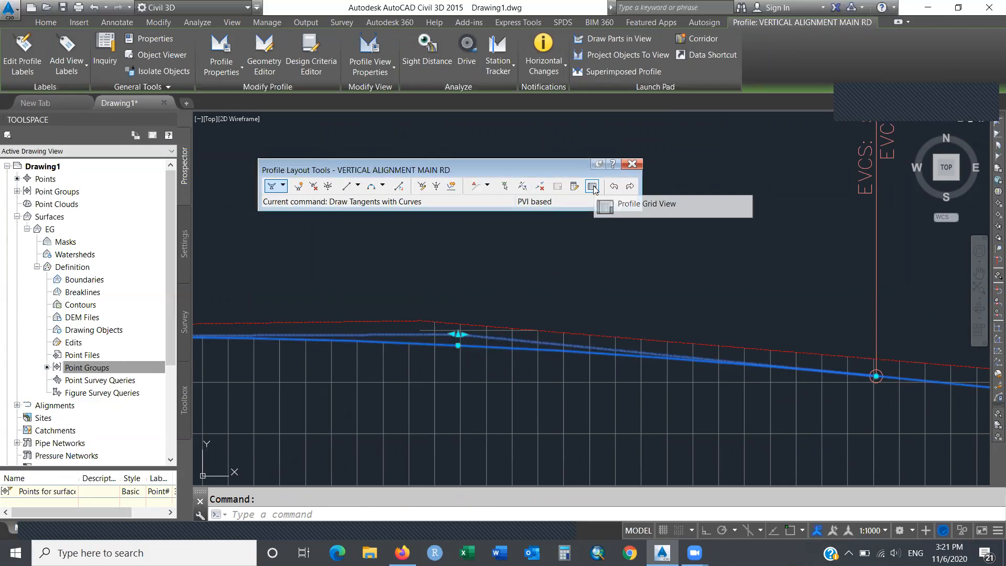
{"action": "key", "text": "Escape"}
Pan to the curve between 3+530 and 3+663 and start stretching its PVI toward EG.
{"action": "type", "text": "pan"}
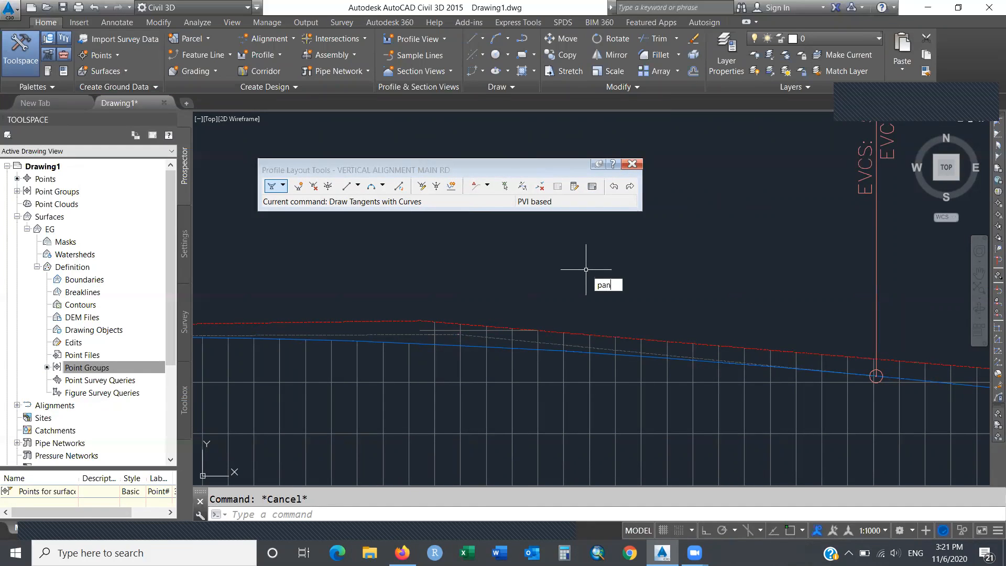
{"action": "key", "text": "Return"}
{"action": "mouse_move", "coordinate": [357, 269]}
{"action": "left_mouse_down"}
{"action": "mouse_move", "coordinate": [719, 254]}
{"action": "mouse_move", "coordinate": [867, 264]}
{"action": "left_mouse_up"}
{"action": "left_click_drag", "start_coordinate": [538, 276], "coordinate": [812, 283]}
{"action": "mouse_move", "coordinate": [487, 302]}
{"action": "left_mouse_down"}
{"action": "mouse_move", "coordinate": [817, 297]}
{"action": "mouse_move", "coordinate": [798, 295]}
{"action": "left_mouse_up"}
{"action": "mouse_move", "coordinate": [398, 288]}
{"action": "left_mouse_down"}
{"action": "mouse_move", "coordinate": [424, 309]}
{"action": "mouse_move", "coordinate": [880, 303]}
{"action": "left_mouse_up"}
{"action": "left_click_drag", "start_coordinate": [478, 323], "coordinate": [912, 329]}
{"action": "left_click_drag", "start_coordinate": [498, 339], "coordinate": [954, 332]}
{"action": "left_click_drag", "start_coordinate": [426, 319], "coordinate": [943, 285]}
{"action": "left_click_drag", "start_coordinate": [454, 290], "coordinate": [856, 304]}
{"action": "mouse_move", "coordinate": [496, 291]}
{"action": "left_mouse_down"}
{"action": "mouse_move", "coordinate": [627, 288]}
{"action": "mouse_move", "coordinate": [822, 308]}
{"action": "left_mouse_up"}
{"action": "mouse_move", "coordinate": [443, 285]}
{"action": "left_mouse_down"}
{"action": "mouse_move", "coordinate": [757, 294]}
{"action": "mouse_move", "coordinate": [876, 290]}
{"action": "mouse_move", "coordinate": [888, 275]}
{"action": "left_mouse_up"}
{"action": "left_click_drag", "start_coordinate": [462, 305], "coordinate": [846, 281]}
{"action": "left_click_drag", "start_coordinate": [452, 285], "coordinate": [828, 307]}
{"action": "mouse_move", "coordinate": [453, 307]}
{"action": "left_mouse_down"}
{"action": "mouse_move", "coordinate": [491, 290]}
{"action": "mouse_move", "coordinate": [835, 263]}
{"action": "left_mouse_up"}
{"action": "mouse_move", "coordinate": [616, 271]}
{"action": "left_mouse_down"}
{"action": "mouse_move", "coordinate": [641, 313]}
{"action": "mouse_move", "coordinate": [613, 410]}
{"action": "left_mouse_up"}
{"action": "key", "text": "Escape"}
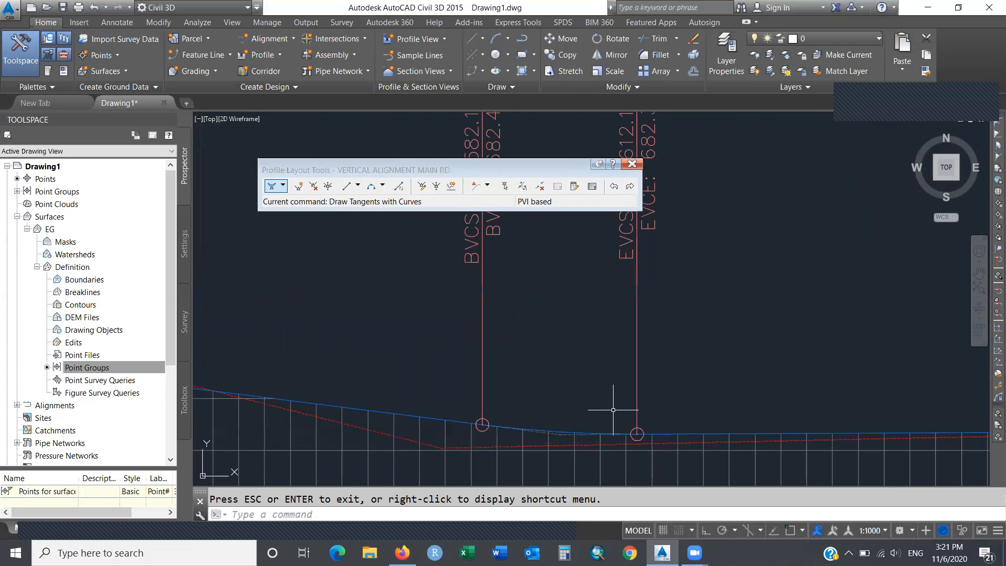
{"action": "left_click", "coordinate": [545, 430]}
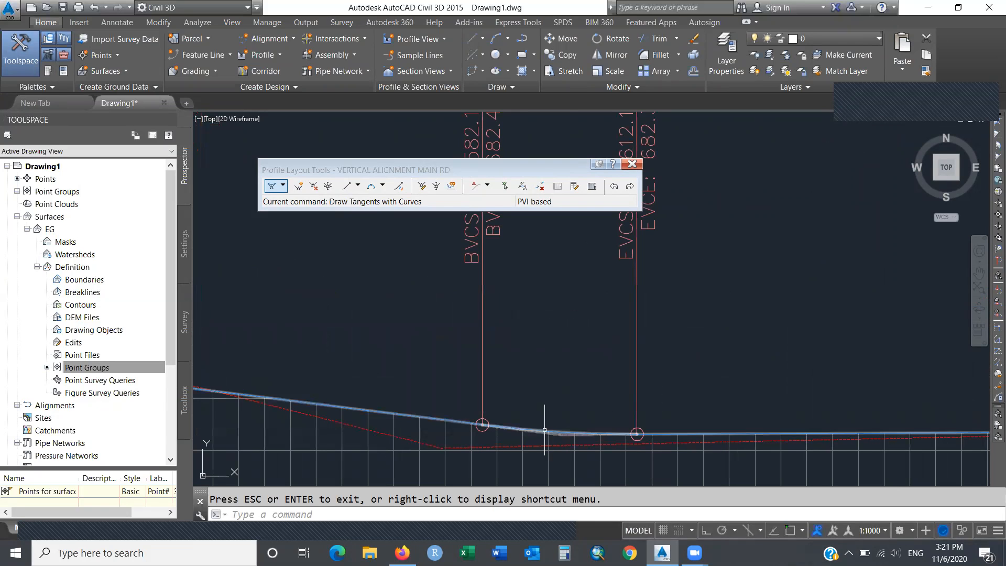
{"action": "left_click", "coordinate": [482, 424]}
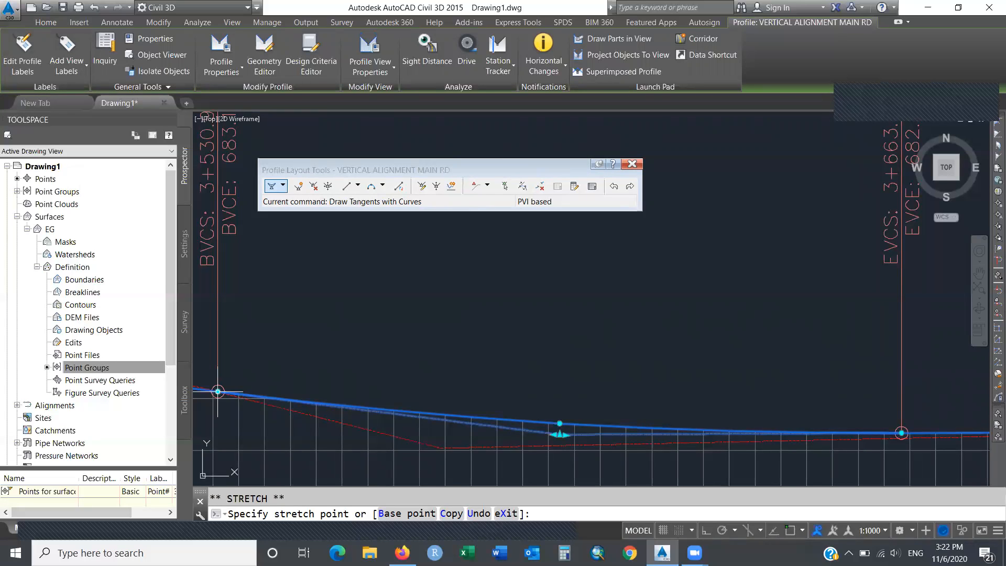
Pan to the curve near station 3+270 and lengthen it to K 99.85.
{"action": "key", "text": "Escape"}
{"action": "key", "text": "Escape"}
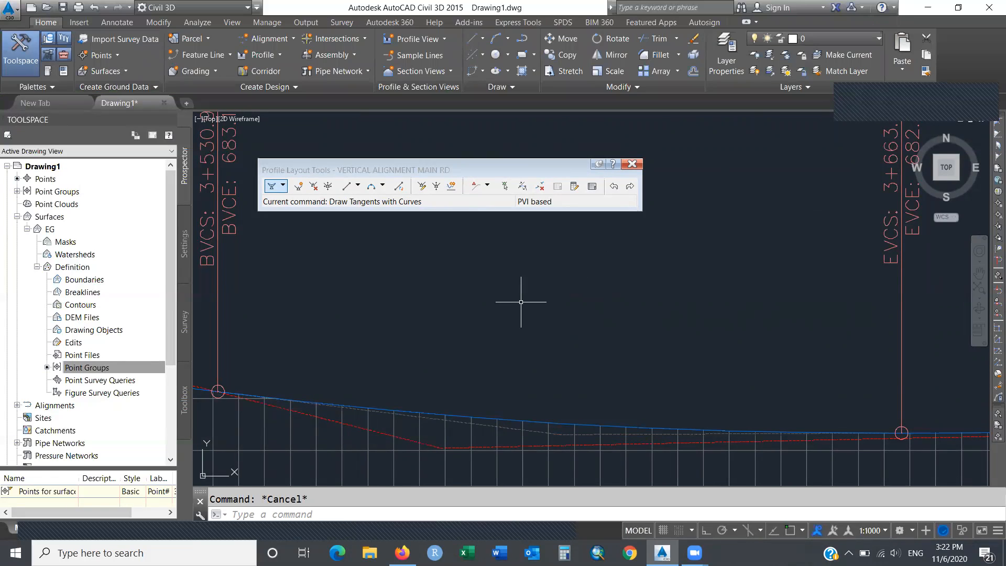
{"action": "type", "text": "pan"}
{"action": "key", "text": "Return"}
{"action": "left_click_drag", "start_coordinate": [371, 310], "coordinate": [754, 310]}
{"action": "left_click_drag", "start_coordinate": [350, 286], "coordinate": [697, 316]}
{"action": "left_click_drag", "start_coordinate": [435, 297], "coordinate": [658, 309]}
{"action": "left_click_drag", "start_coordinate": [540, 286], "coordinate": [620, 283]}
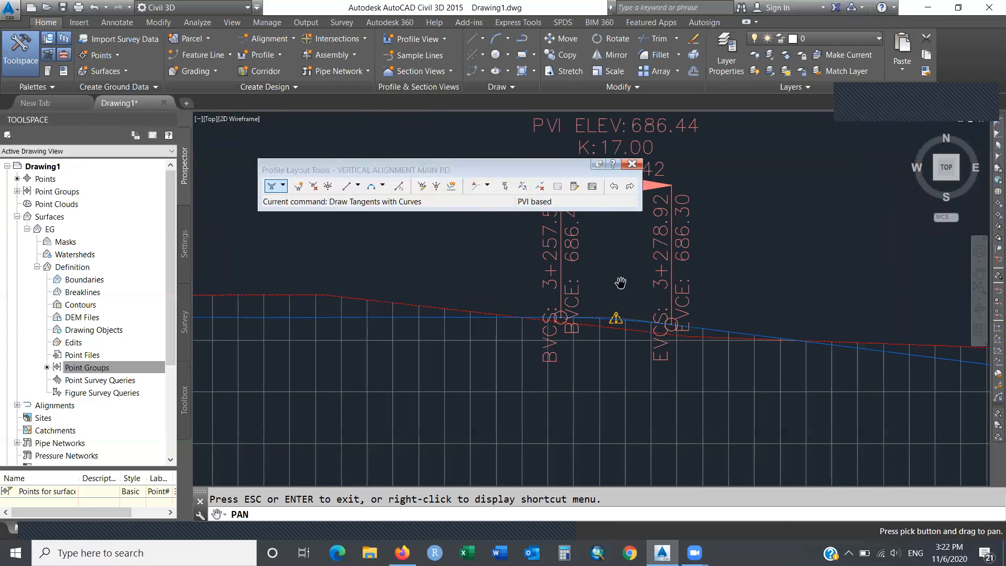
{"action": "key", "text": "Escape"}
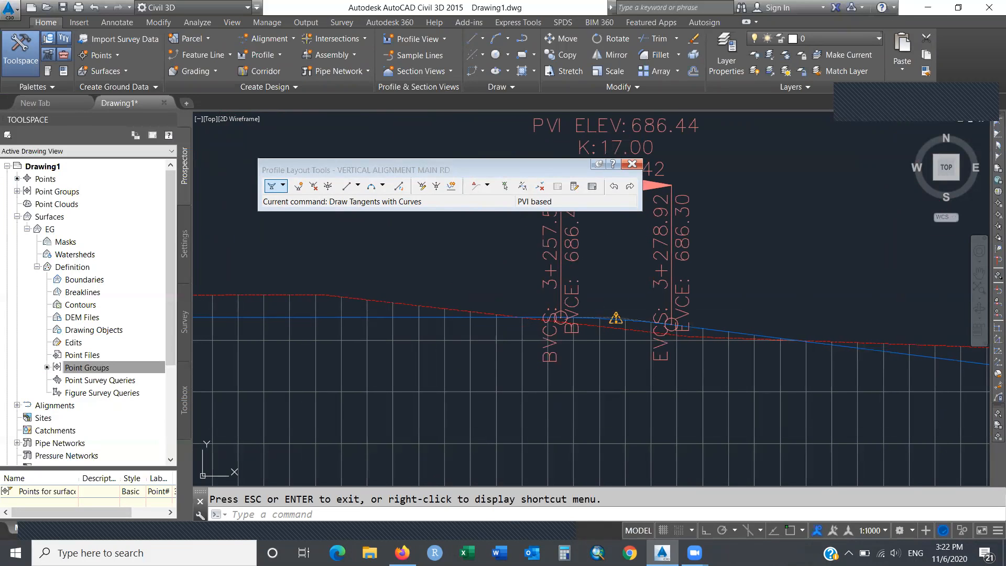
{"action": "left_click", "coordinate": [633, 323]}
{"action": "key", "text": "Escape"}
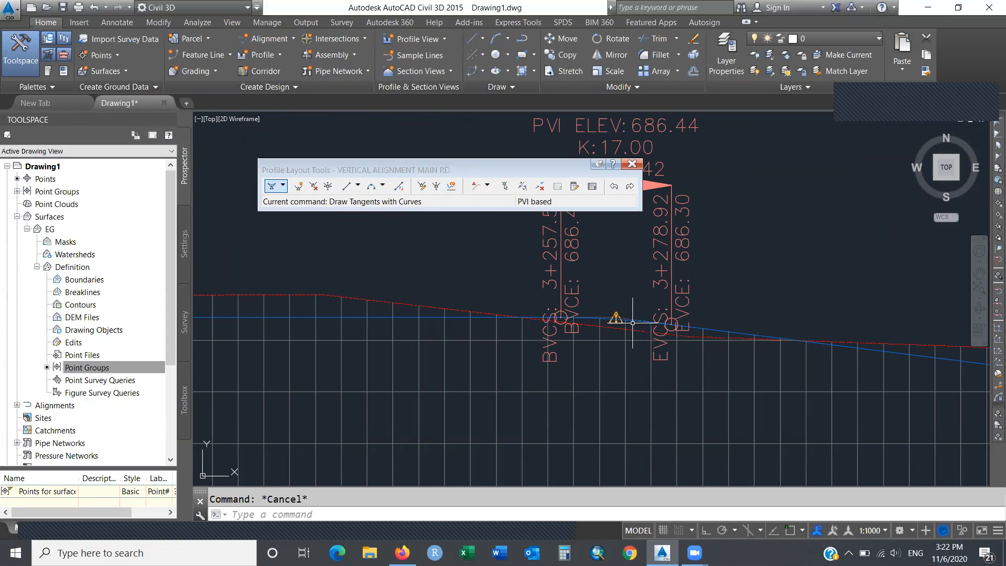
{"action": "left_click", "coordinate": [588, 316]}
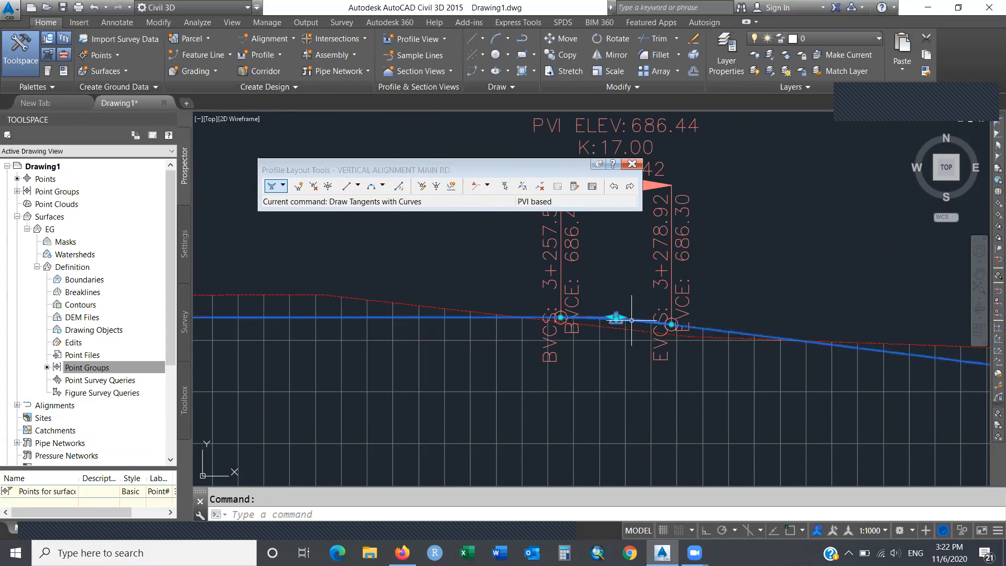
{"action": "left_click", "coordinate": [588, 317]}
{"action": "left_click", "coordinate": [308, 318]}
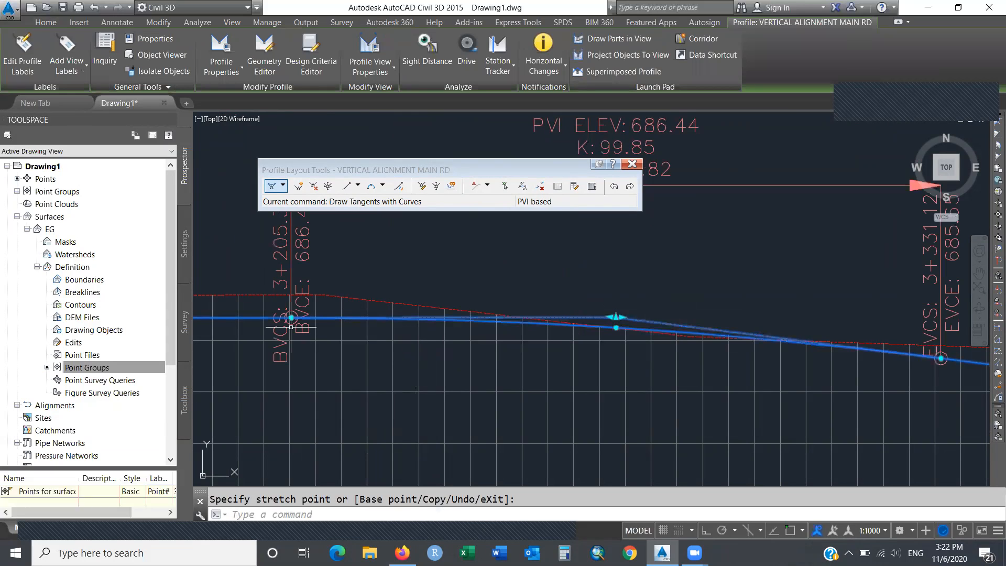
{"action": "key", "text": "Escape"}
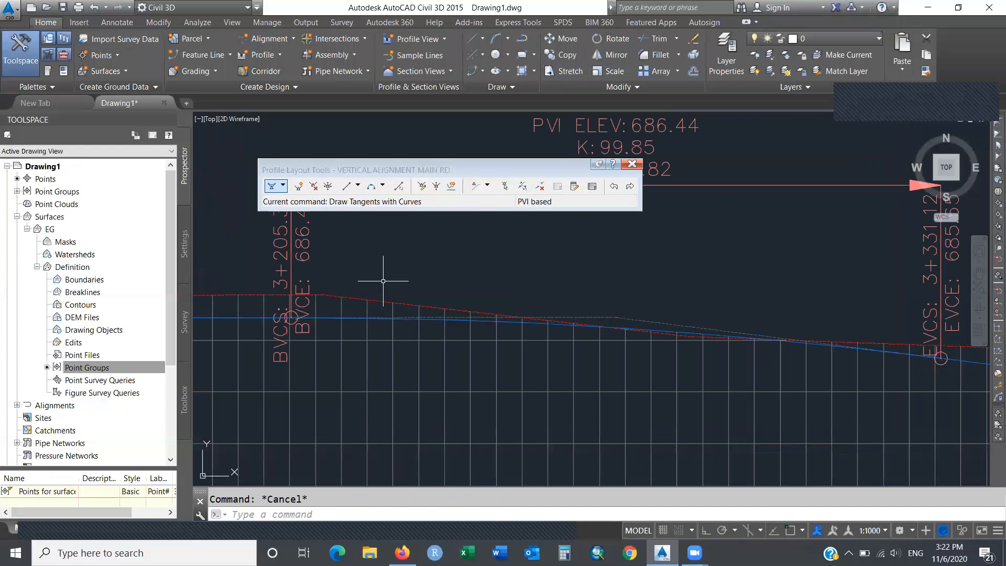
Pan back and move the PVI from station 2+937.29 to 2+961.26.
{"action": "type", "text": "pa"}
{"action": "key", "text": "Return"}
{"action": "left_click_drag", "start_coordinate": [401, 274], "coordinate": [769, 285]}
{"action": "left_click_drag", "start_coordinate": [589, 290], "coordinate": [956, 298]}
{"action": "left_click_drag", "start_coordinate": [556, 307], "coordinate": [841, 285]}
{"action": "left_click_drag", "start_coordinate": [620, 286], "coordinate": [844, 283]}
{"action": "left_click_drag", "start_coordinate": [616, 281], "coordinate": [625, 285]}
{"action": "key", "text": "Escape"}
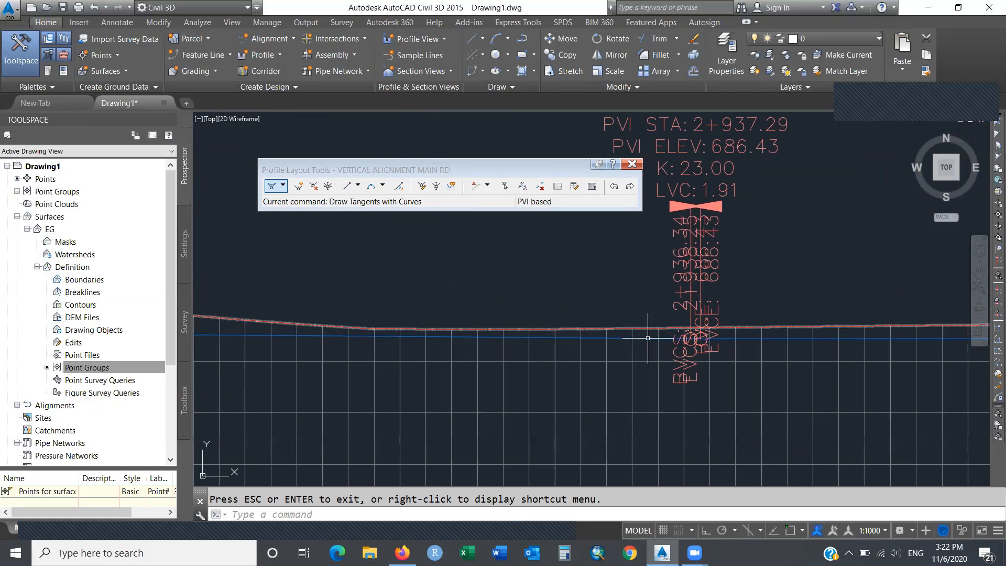
{"action": "left_click", "coordinate": [648, 338]}
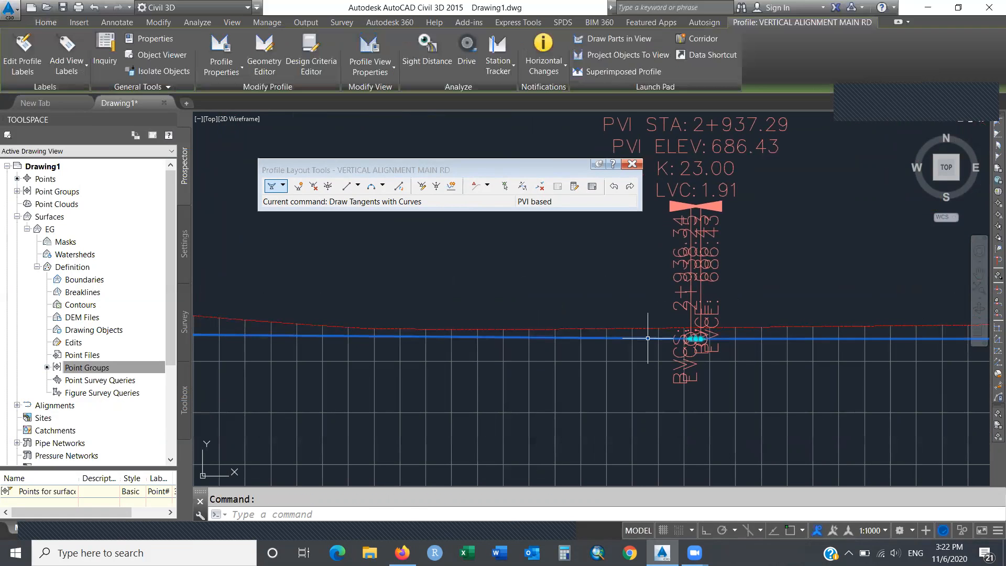
{"action": "left_click", "coordinate": [698, 338]}
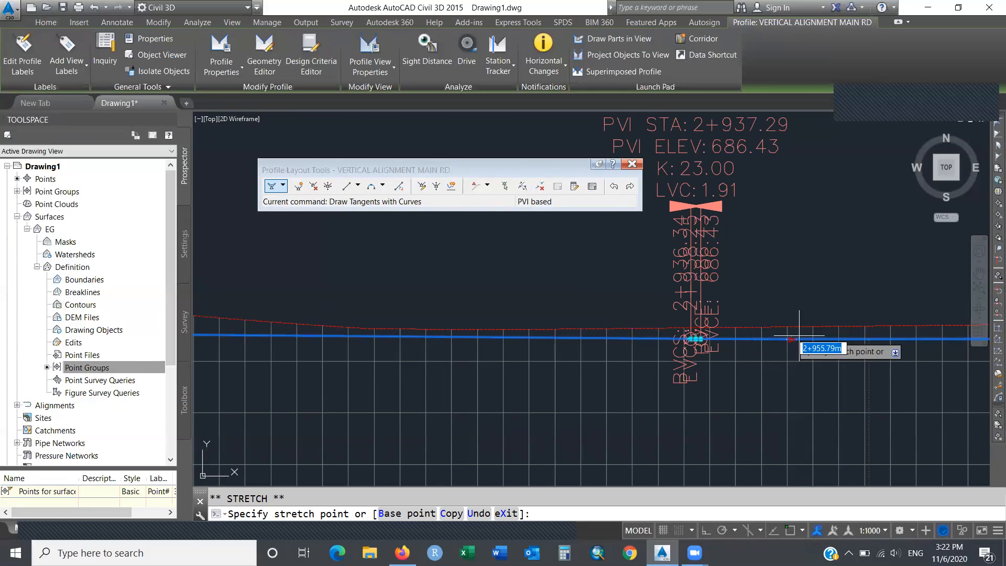
{"action": "left_click", "coordinate": [817, 338]}
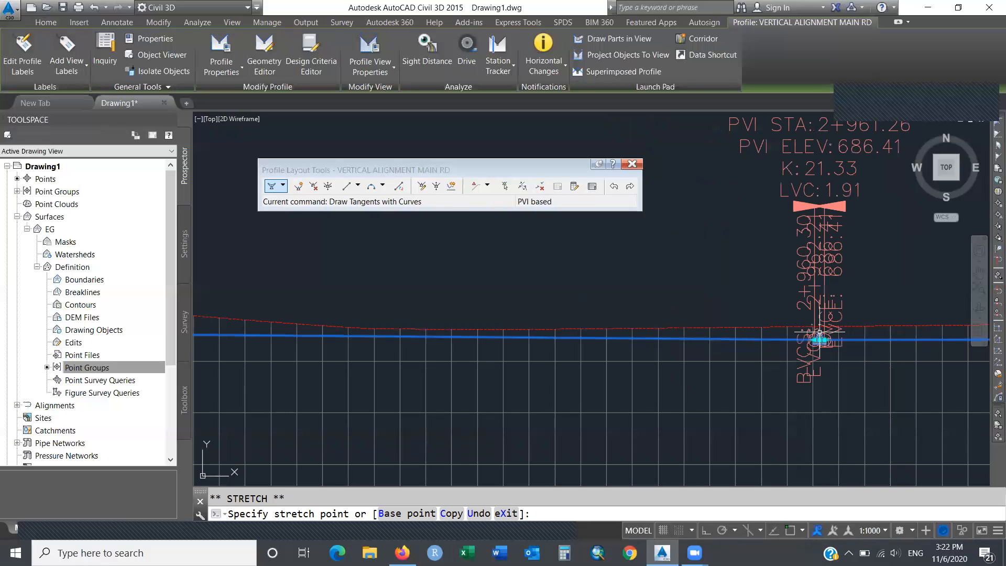
Zoom window closely around the PVI at 2+961.26.
{"action": "key", "text": "Return"}
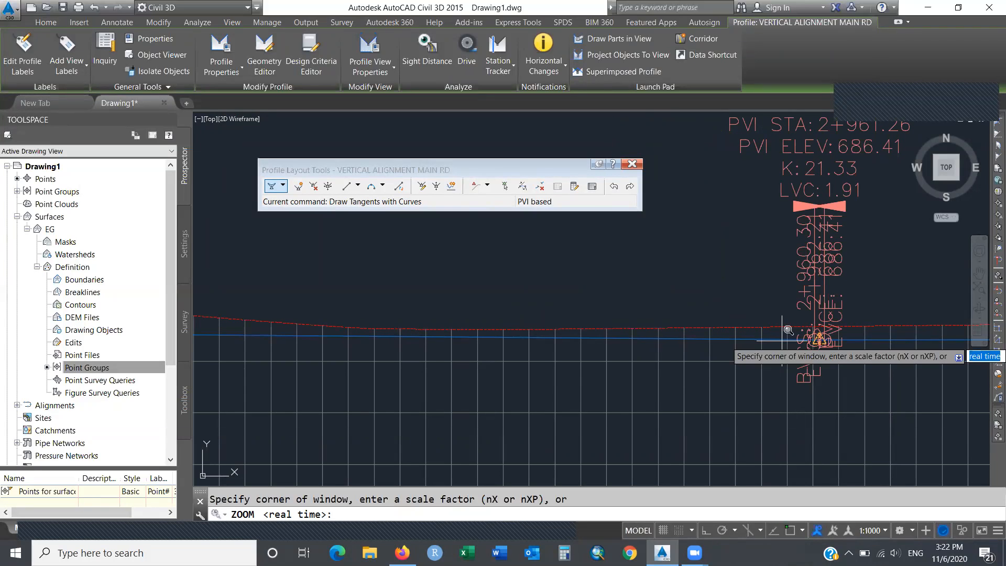
{"action": "left_click", "coordinate": [777, 315]}
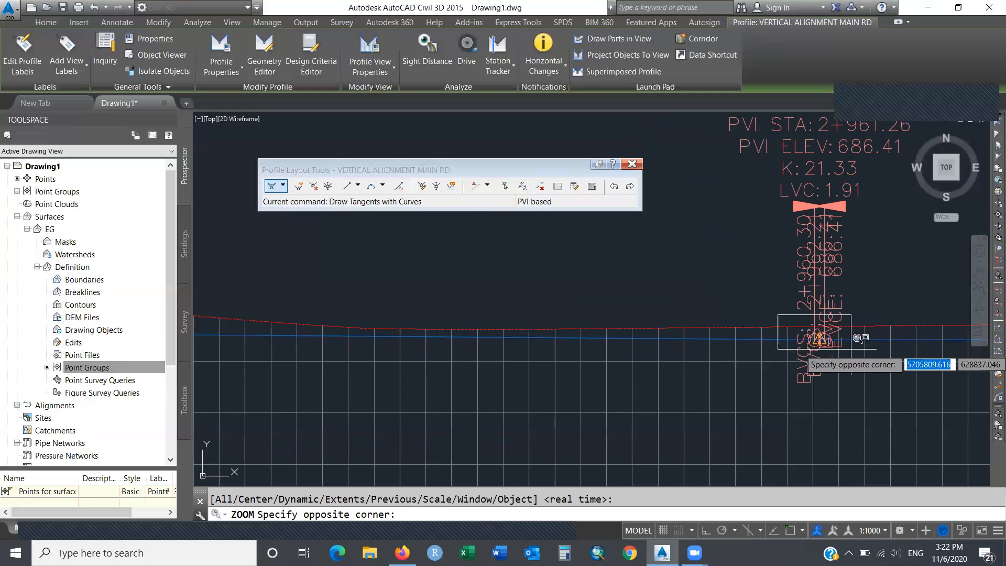
{"action": "left_click", "coordinate": [891, 361]}
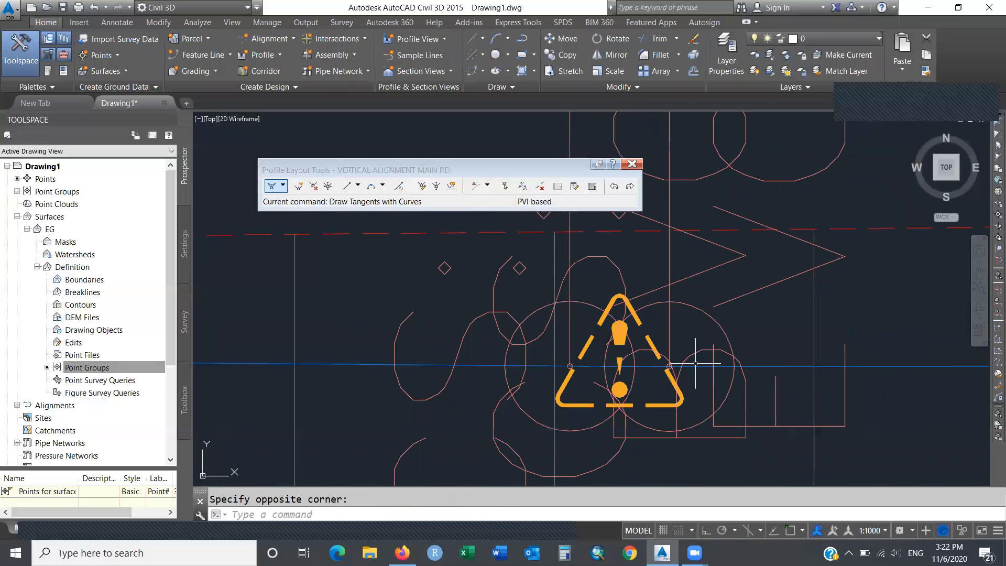
Stretch the curve grip at PVI 2+961.26 to an LVC of 15.65.
{"action": "left_click", "coordinate": [646, 366]}
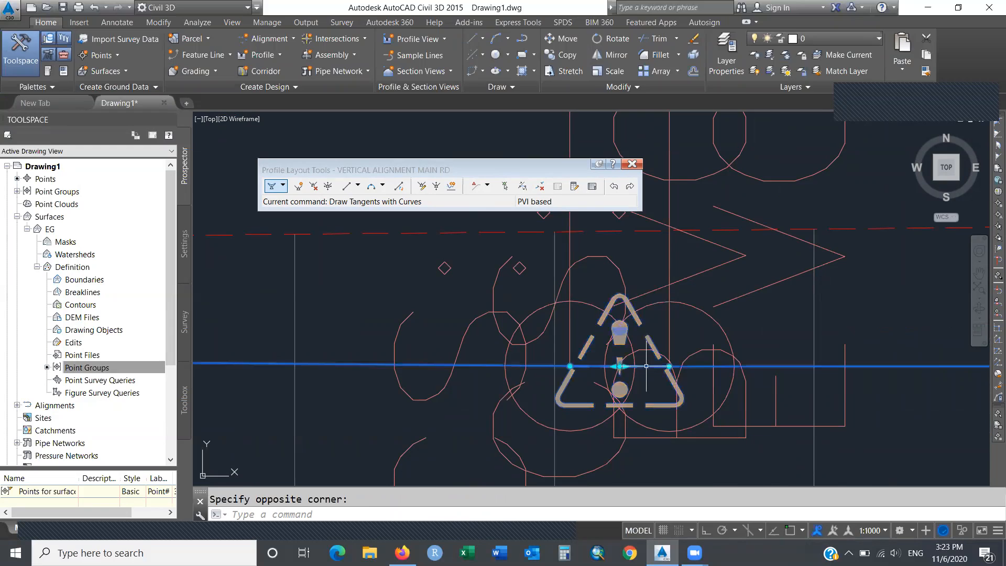
{"action": "left_click", "coordinate": [569, 365]}
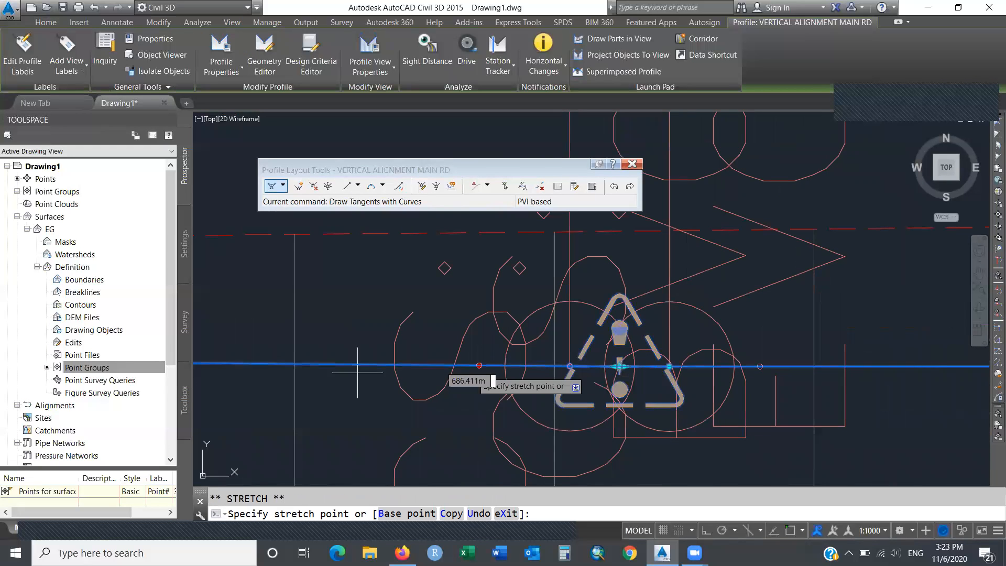
{"action": "left_click", "coordinate": [213, 363]}
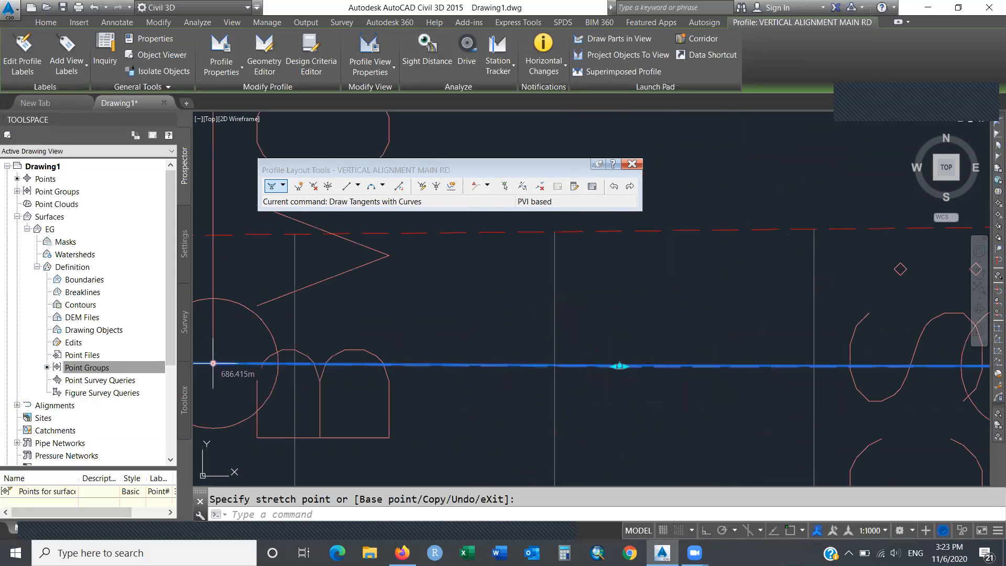
{"action": "key", "text": "Escape"}
Zoom Previous and stretch the curve further to LVC 109.50, K 1222.40.
{"action": "type", "text": "zoom"}
{"action": "key", "text": "Return"}
{"action": "type", "text": "p"}
{"action": "key", "text": "Return"}
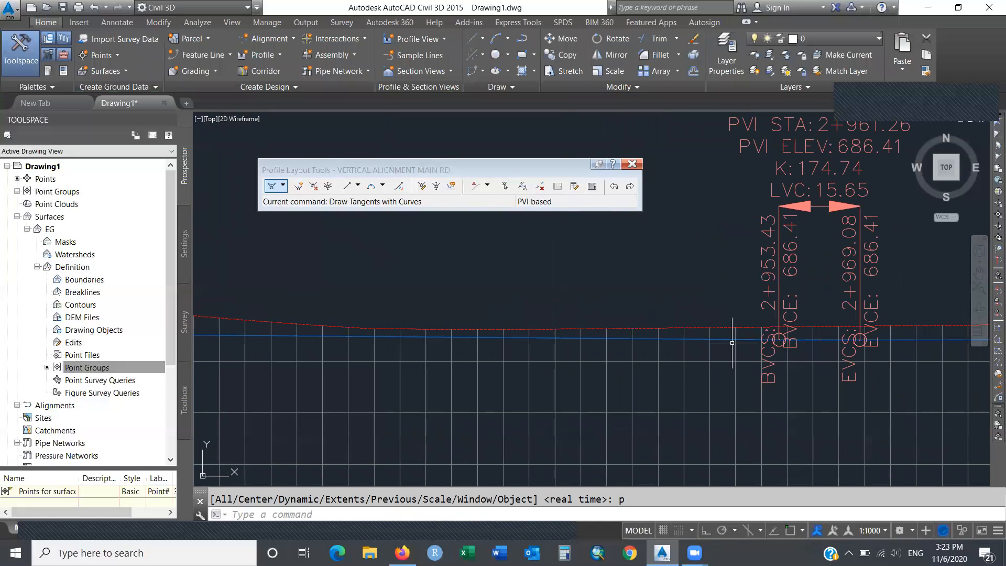
{"action": "left_click", "coordinate": [804, 339]}
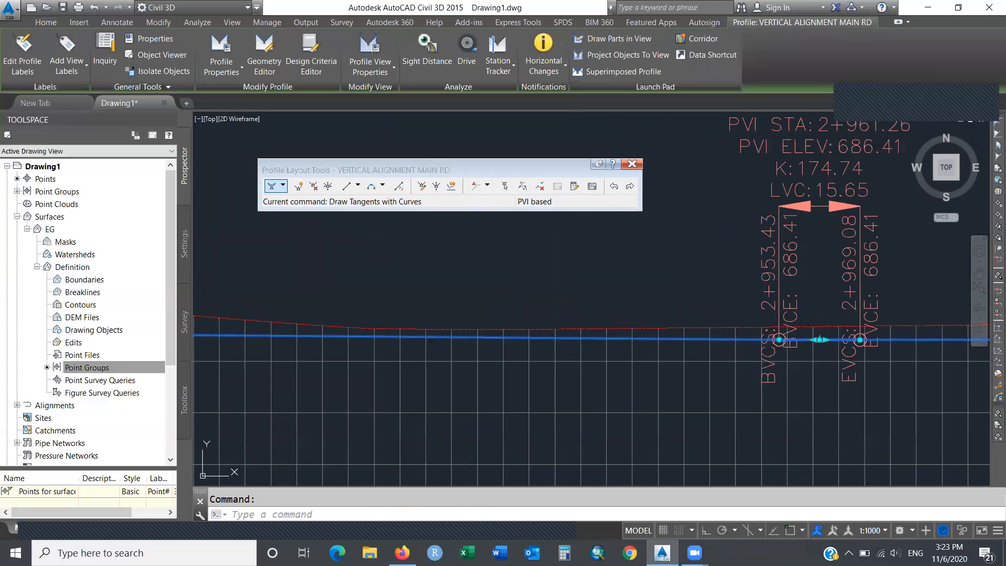
{"action": "left_click", "coordinate": [820, 339]}
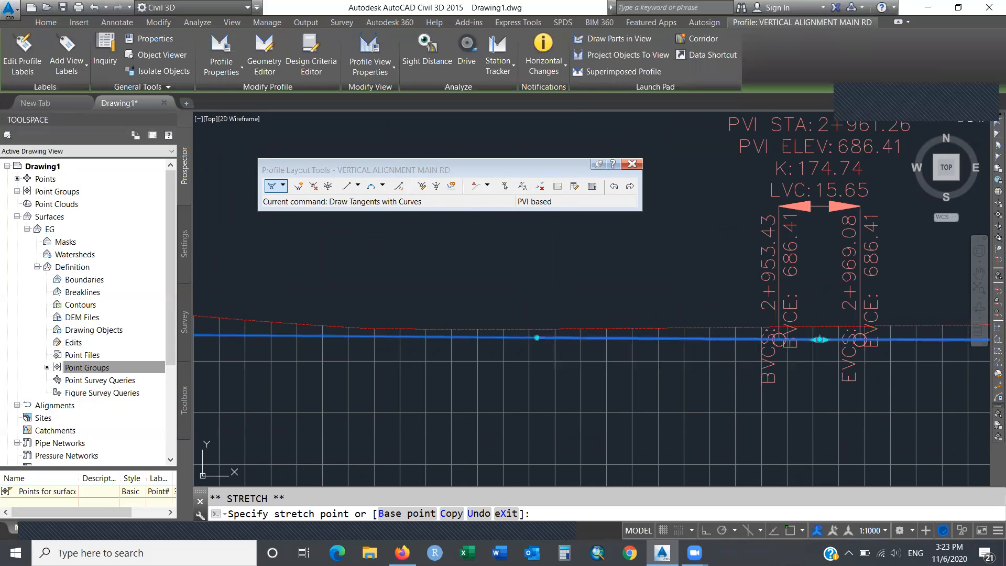
{"action": "left_click", "coordinate": [537, 338]}
{"action": "key", "text": "Escape"}
{"action": "type", "text": "p"}
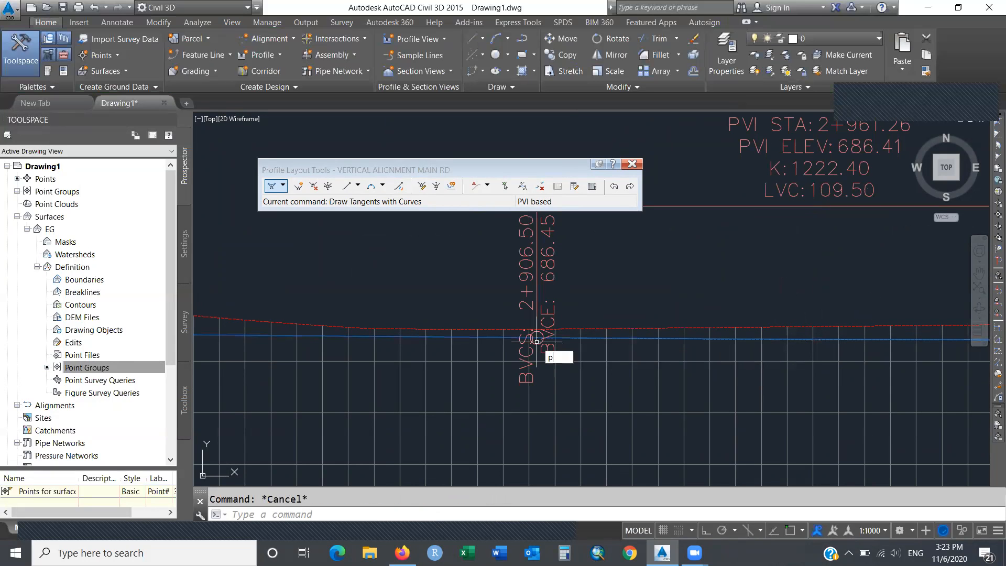
{"action": "type", "text": "an"}
{"action": "key", "text": "Return"}
Pan along the MAIN Rd profile to the high point curve at station 1+644.24.
{"action": "left_click_drag", "start_coordinate": [416, 297], "coordinate": [613, 302]}
{"action": "mouse_move", "coordinate": [314, 315]}
{"action": "left_mouse_down"}
{"action": "mouse_move", "coordinate": [699, 318]}
{"action": "mouse_move", "coordinate": [817, 343]}
{"action": "left_mouse_up"}
{"action": "mouse_move", "coordinate": [303, 334]}
{"action": "left_mouse_down"}
{"action": "mouse_move", "coordinate": [581, 291]}
{"action": "mouse_move", "coordinate": [823, 306]}
{"action": "mouse_move", "coordinate": [822, 342]}
{"action": "left_mouse_up"}
{"action": "left_click_drag", "start_coordinate": [268, 333], "coordinate": [547, 337]}
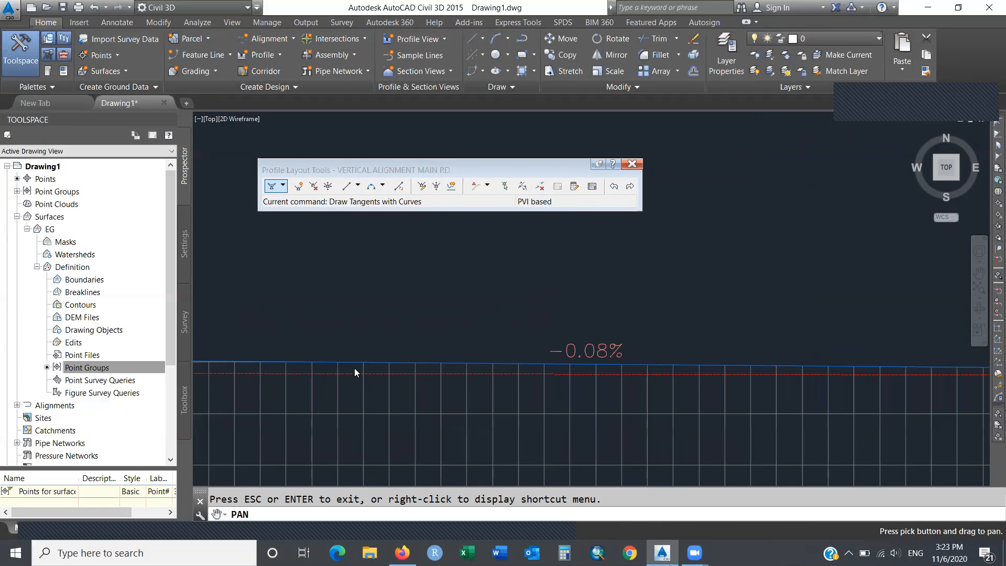
{"action": "scroll", "coordinate": [89, 314], "scroll_direction": "down", "scroll_amount": 4}
{"action": "mouse_move", "coordinate": [269, 332]}
{"action": "left_mouse_down"}
{"action": "mouse_move", "coordinate": [593, 328]}
{"action": "mouse_move", "coordinate": [886, 294]}
{"action": "left_mouse_up"}
{"action": "left_click_drag", "start_coordinate": [464, 279], "coordinate": [982, 293]}
{"action": "left_click_drag", "start_coordinate": [414, 283], "coordinate": [913, 298]}
{"action": "left_click_drag", "start_coordinate": [440, 306], "coordinate": [838, 308]}
{"action": "left_click_drag", "start_coordinate": [346, 310], "coordinate": [860, 314]}
{"action": "left_click_drag", "start_coordinate": [407, 320], "coordinate": [937, 342]}
{"action": "left_click_drag", "start_coordinate": [596, 322], "coordinate": [762, 272]}
{"action": "key", "text": "Escape"}
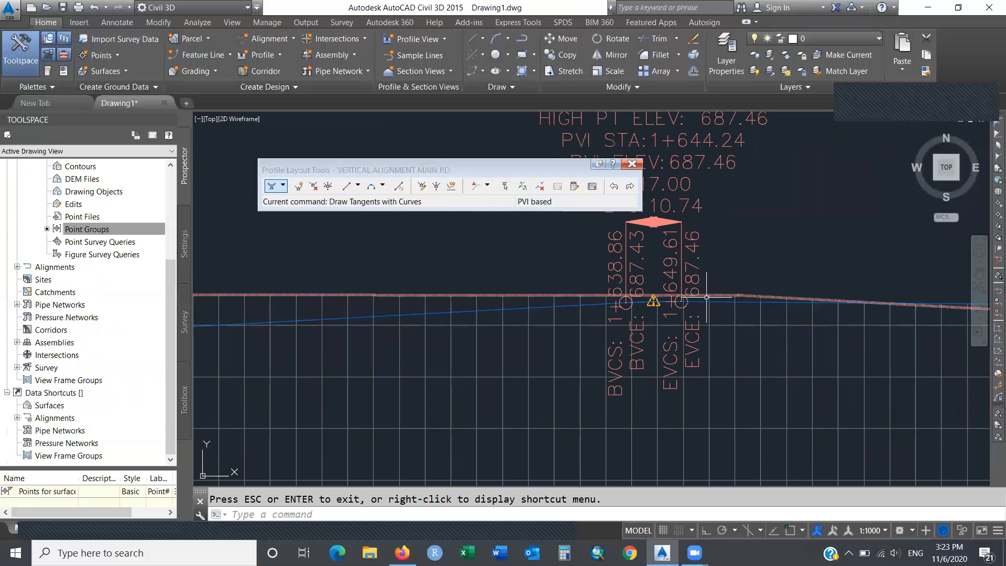
Grip-stretch that curve's start point down onto the existing ground line.
{"action": "left_click", "coordinate": [701, 297]}
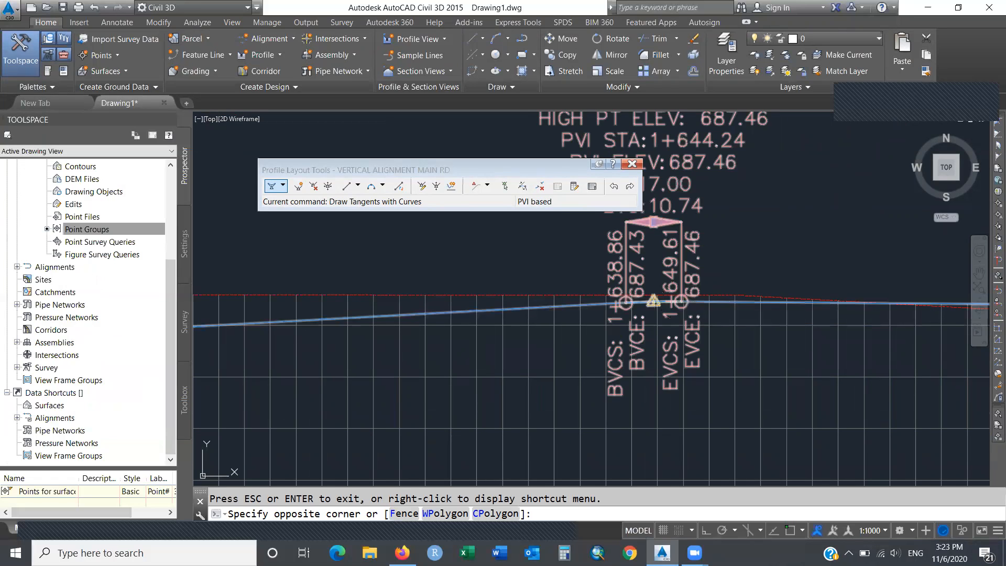
{"action": "left_click", "coordinate": [650, 302]}
{"action": "key", "text": "Escape"}
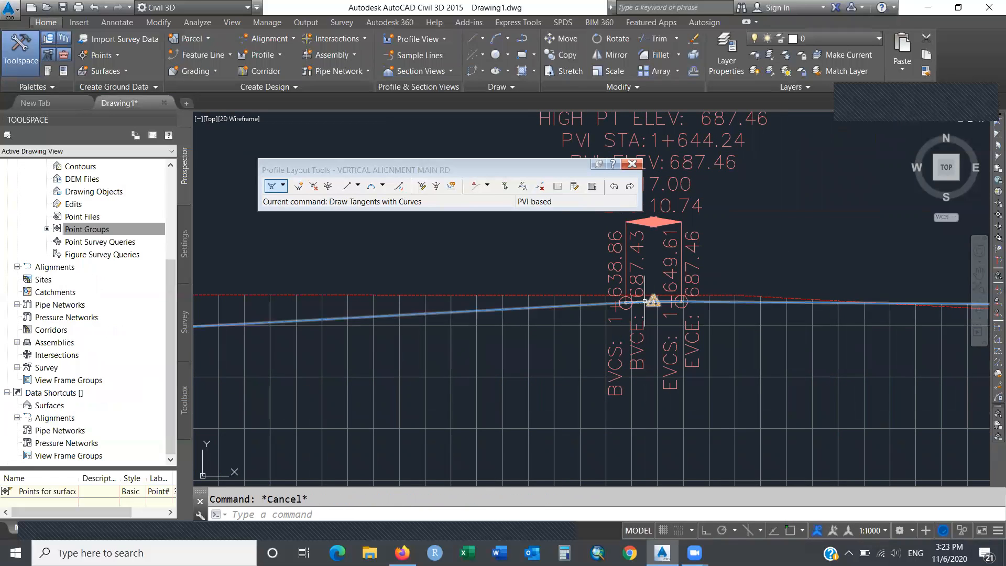
{"action": "left_click", "coordinate": [635, 301]}
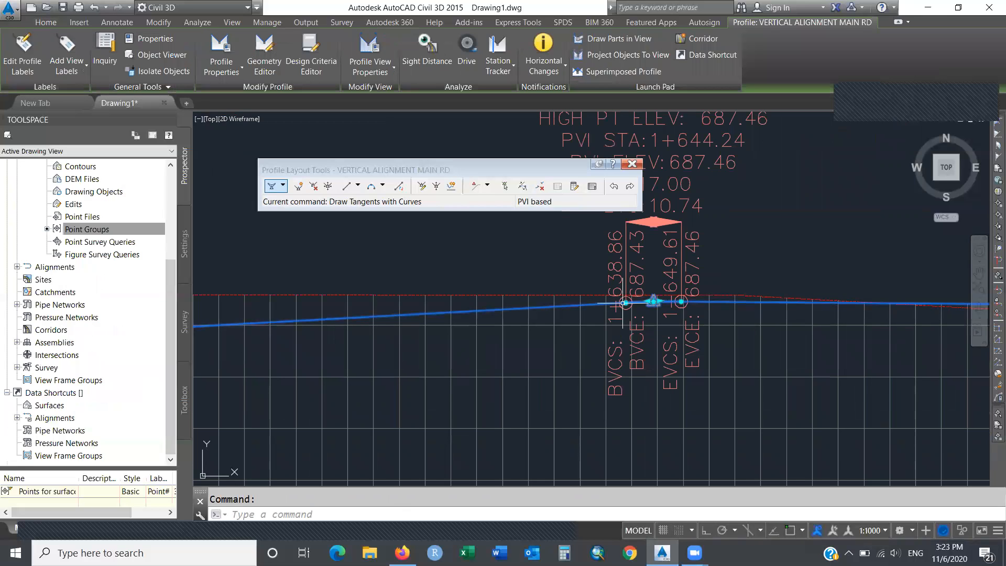
{"action": "left_click", "coordinate": [625, 303]}
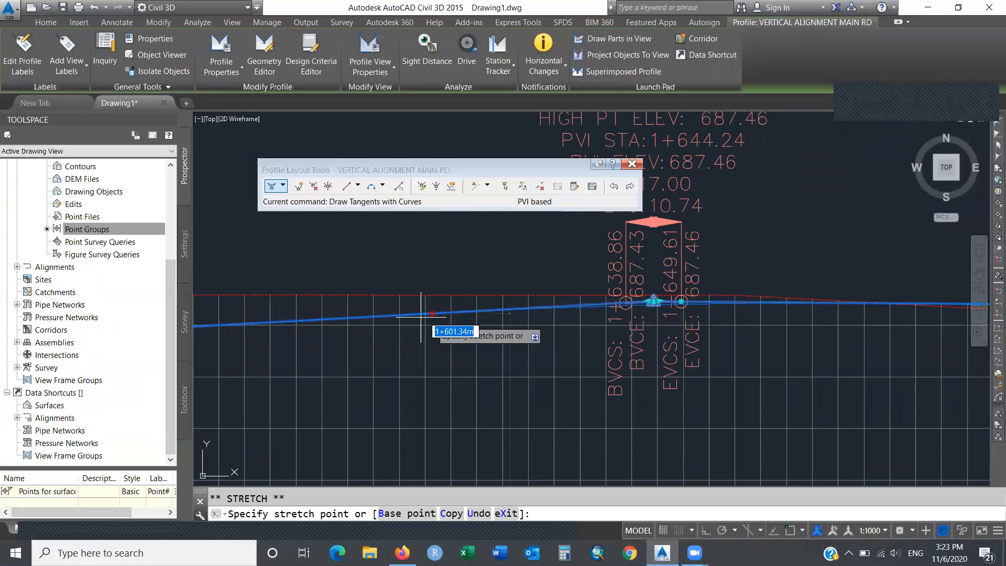
{"action": "left_click", "coordinate": [308, 320]}
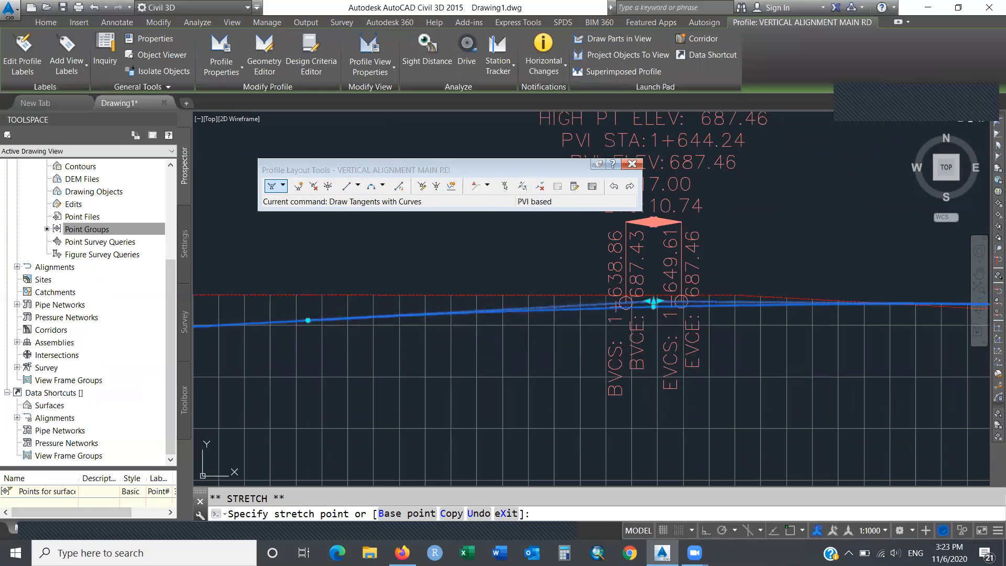
{"action": "key", "text": "Escape"}
Pan to later stations, past the -0.70% grade, to the HIGH PT and PVI labels.
{"action": "type", "text": "pan"}
{"action": "key", "text": "Return"}
{"action": "left_click_drag", "start_coordinate": [389, 266], "coordinate": [824, 339]}
{"action": "left_click_drag", "start_coordinate": [319, 381], "coordinate": [749, 312]}
{"action": "left_click_drag", "start_coordinate": [445, 338], "coordinate": [990, 273]}
{"action": "left_click_drag", "start_coordinate": [596, 318], "coordinate": [988, 292]}
{"action": "left_click_drag", "start_coordinate": [524, 333], "coordinate": [922, 352]}
{"action": "left_click_drag", "start_coordinate": [603, 341], "coordinate": [985, 349]}
{"action": "left_click_drag", "start_coordinate": [496, 291], "coordinate": [943, 305]}
{"action": "left_click_drag", "start_coordinate": [529, 281], "coordinate": [744, 240]}
{"action": "left_click_drag", "start_coordinate": [380, 287], "coordinate": [603, 294]}
{"action": "left_click_drag", "start_coordinate": [343, 285], "coordinate": [602, 272]}
{"action": "left_click_drag", "start_coordinate": [316, 259], "coordinate": [629, 287]}
{"action": "key", "text": "Escape"}
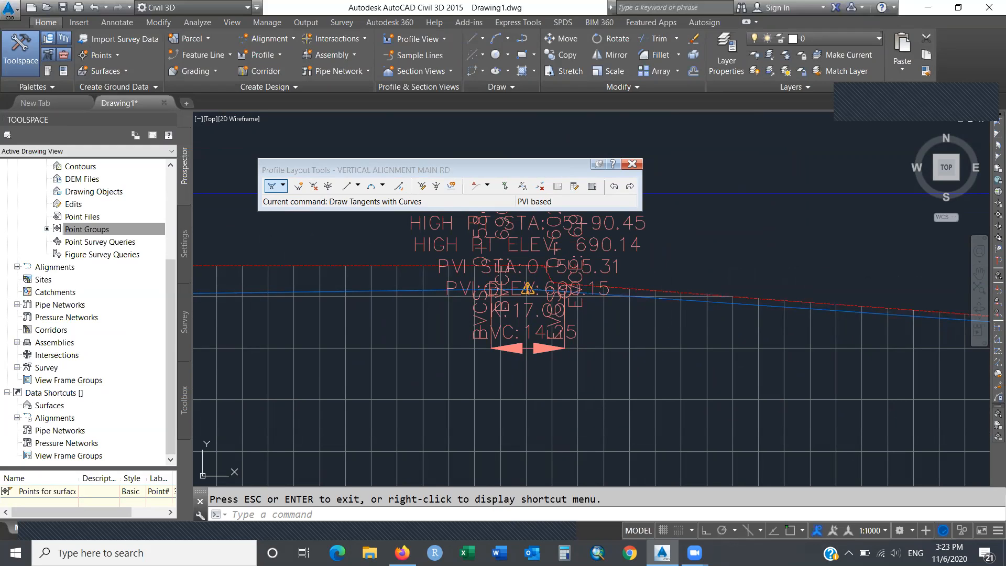
Window-select the MAIN Rd profile and stretch its grip to match existing ground.
{"action": "left_click", "coordinate": [666, 297]}
{"action": "left_click", "coordinate": [582, 295]}
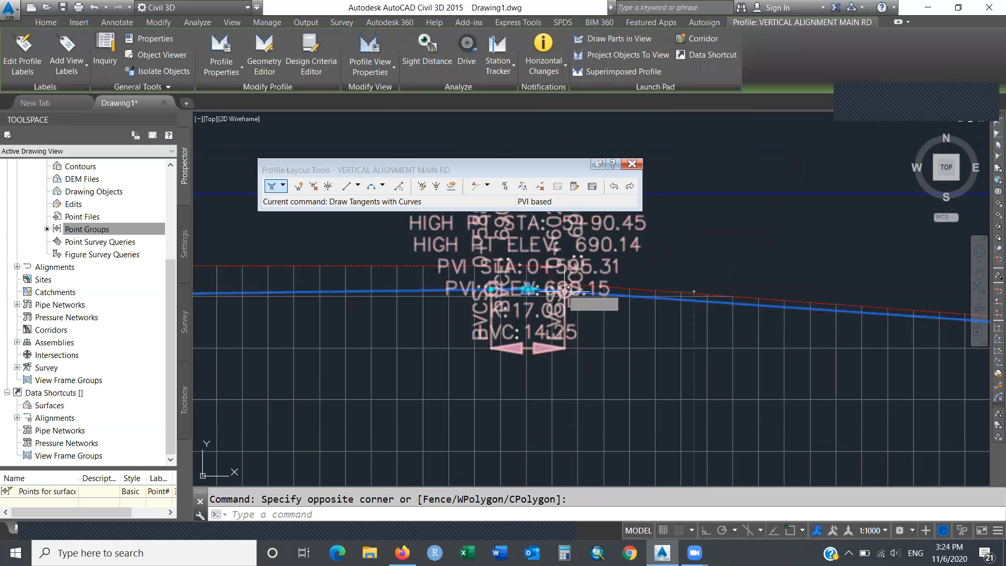
{"action": "left_click", "coordinate": [565, 290]}
{"action": "left_click", "coordinate": [797, 308]}
{"action": "key", "text": "Escape"}
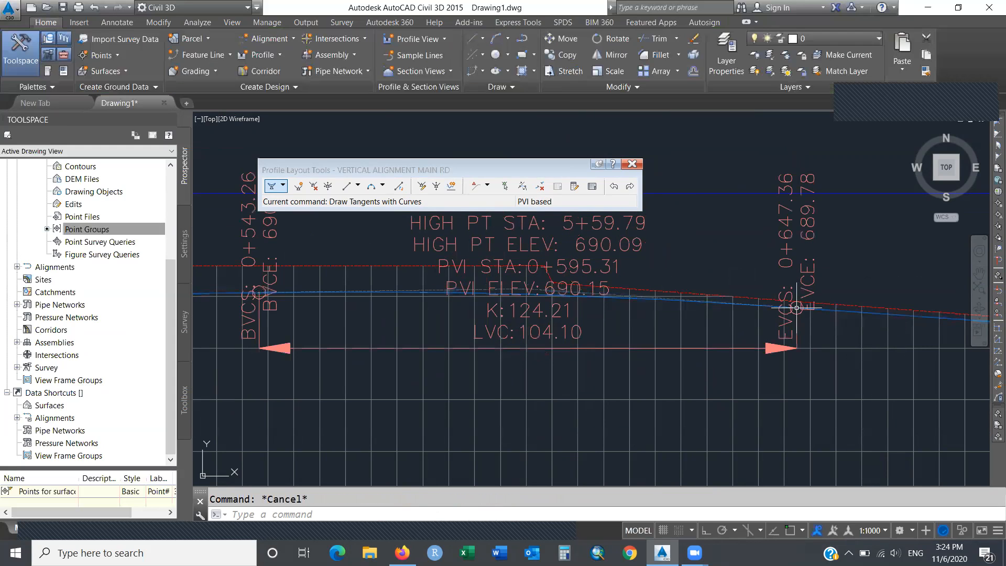
Zoom Previous, then Zoom Dynamic onto the start of the profile grid.
{"action": "type", "text": "zoom"}
{"action": "key", "text": "Return"}
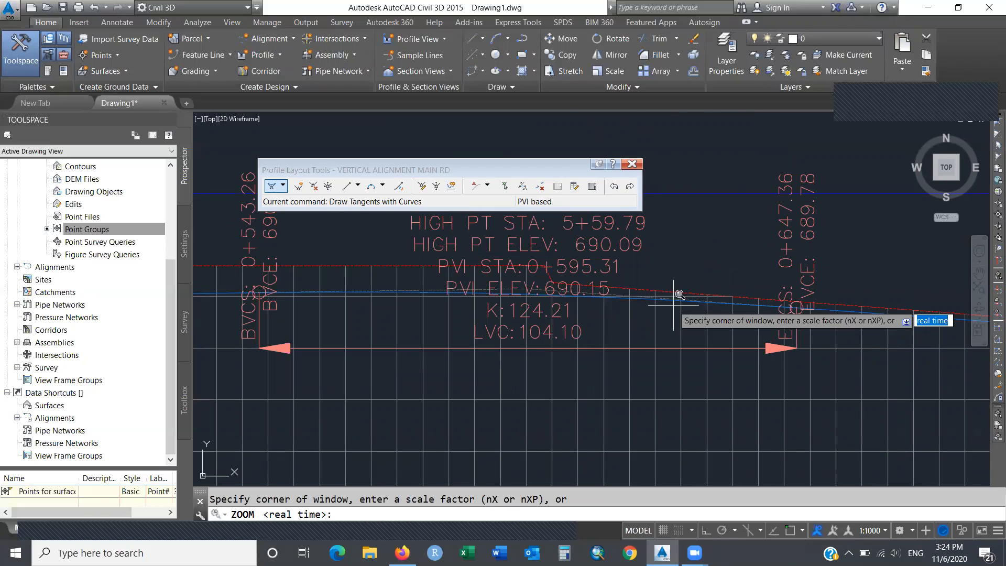
{"action": "type", "text": "p"}
{"action": "key", "text": "Return"}
{"action": "type", "text": "zoom"}
{"action": "key", "text": "Return"}
{"action": "type", "text": "D"}
{"action": "key", "text": "Return"}
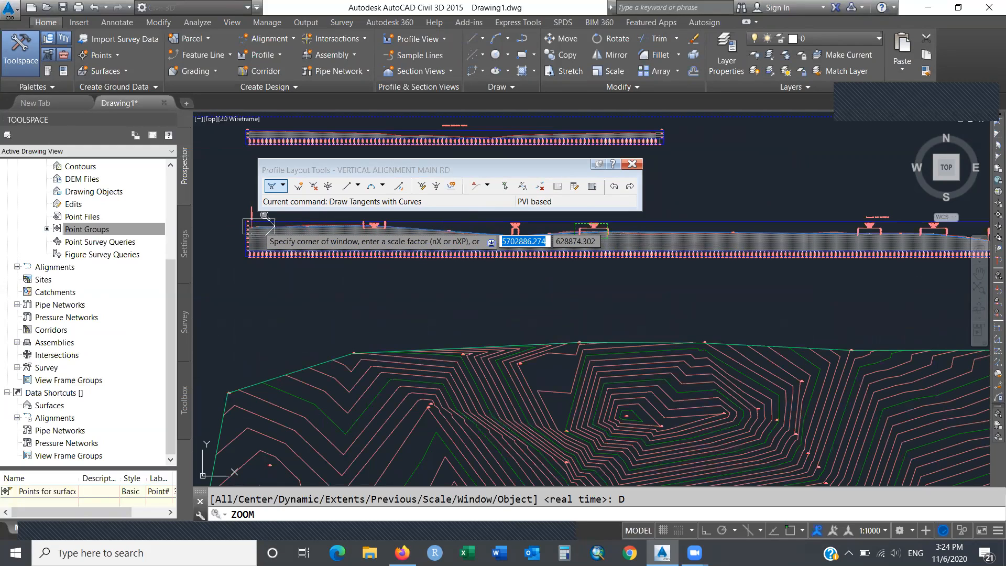
{"action": "key", "text": "Return"}
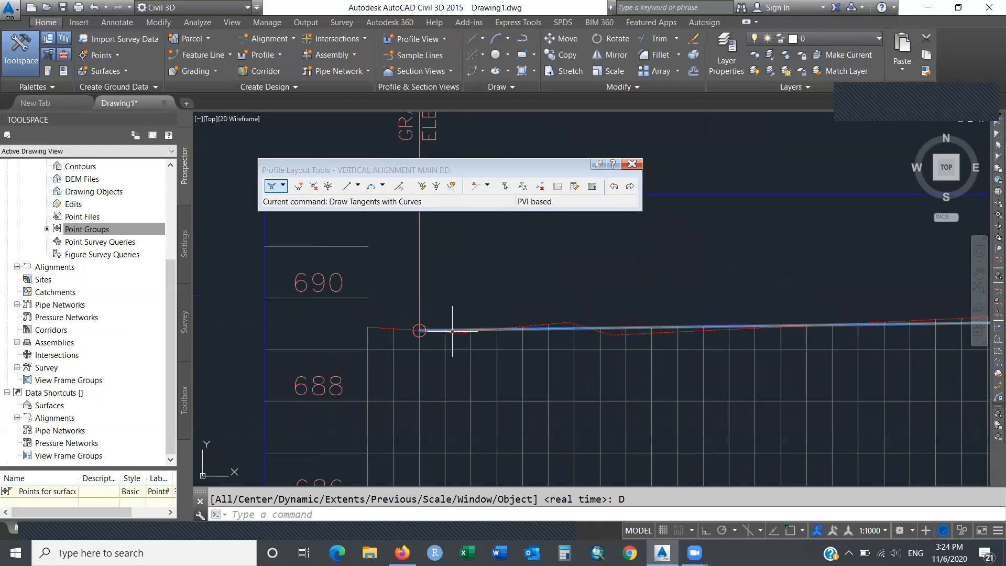
Snap the profile's start grip to the grid's left endpoint with the END osnap.
{"action": "left_click", "coordinate": [419, 330]}
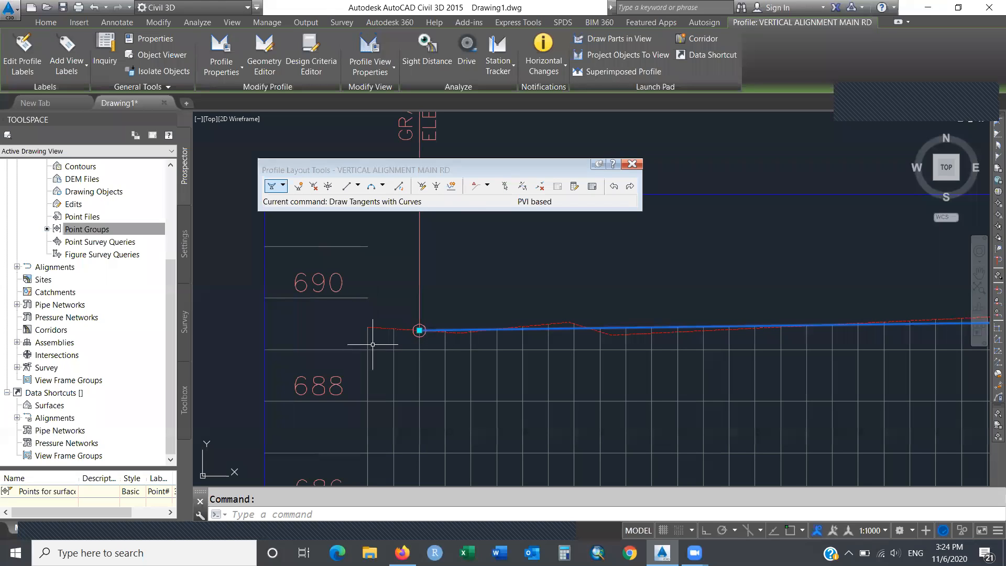
{"action": "left_click", "coordinate": [419, 330]}
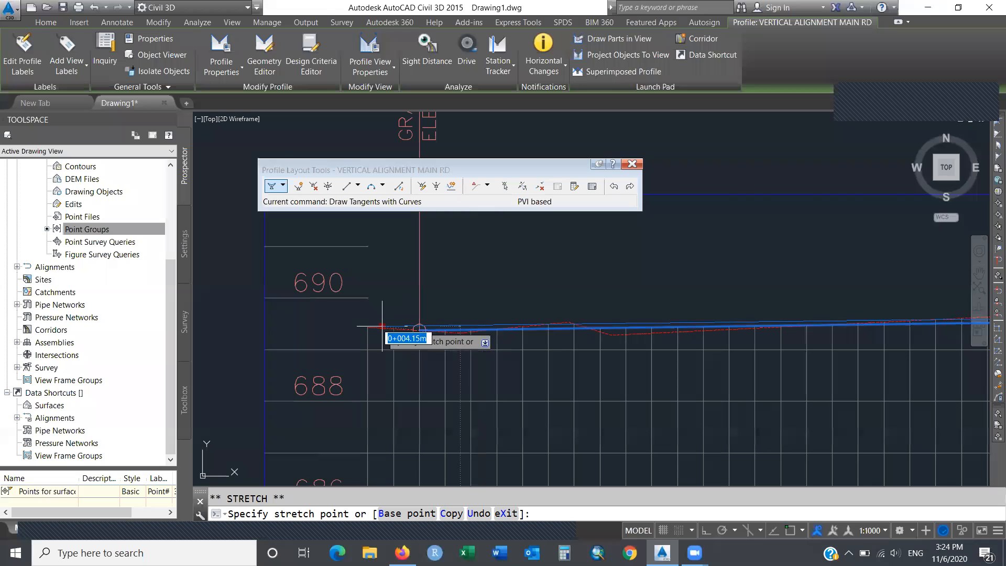
{"action": "type", "text": "end"}
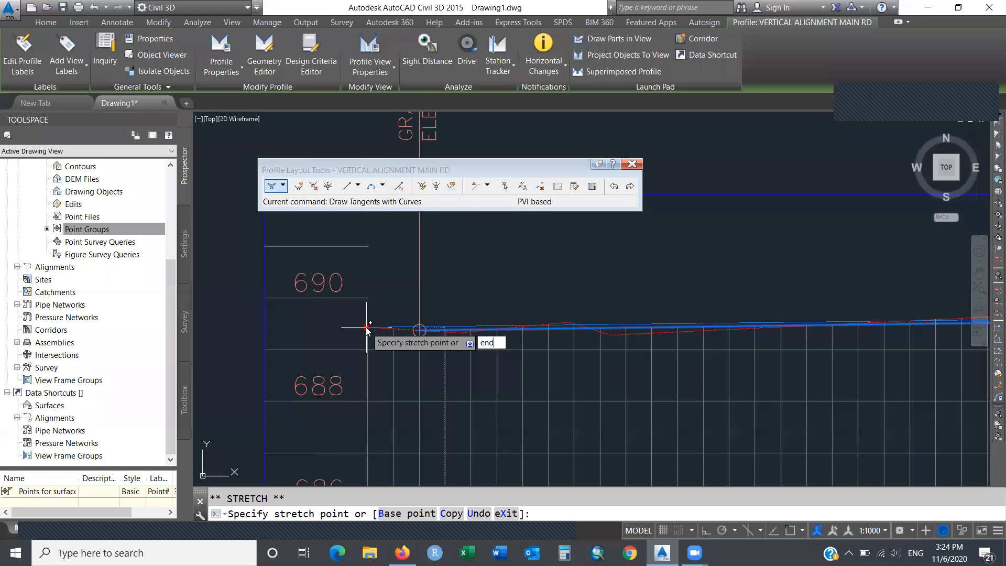
{"action": "key", "text": "Return"}
{"action": "left_click", "coordinate": [367, 327]}
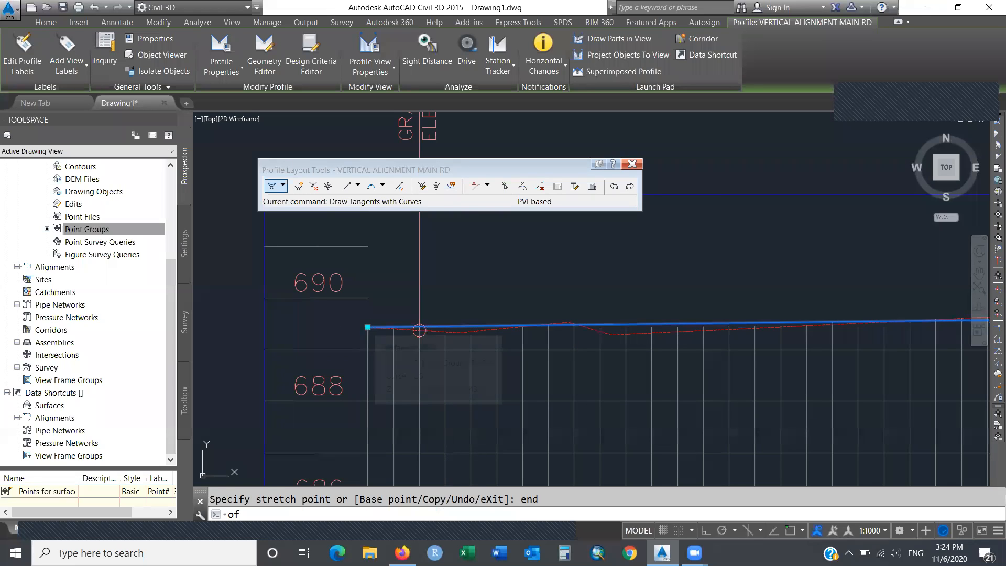
{"action": "left_click", "coordinate": [367, 327]}
{"action": "key", "text": "Escape"}
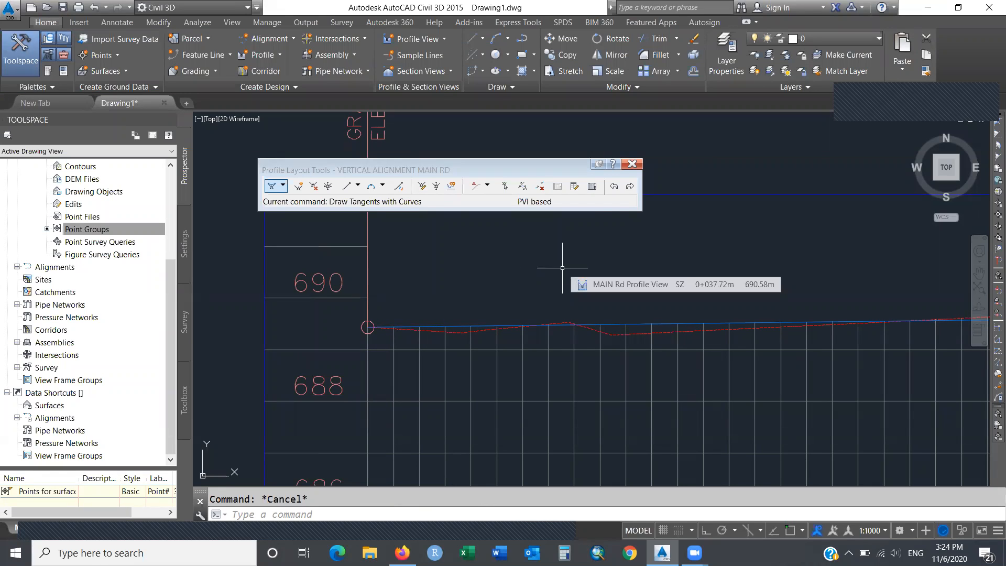
Close Profile Layout Tools, Zoom Dynamic to both profile views, and show the Profile dropdown.
{"action": "left_click", "coordinate": [632, 164]}
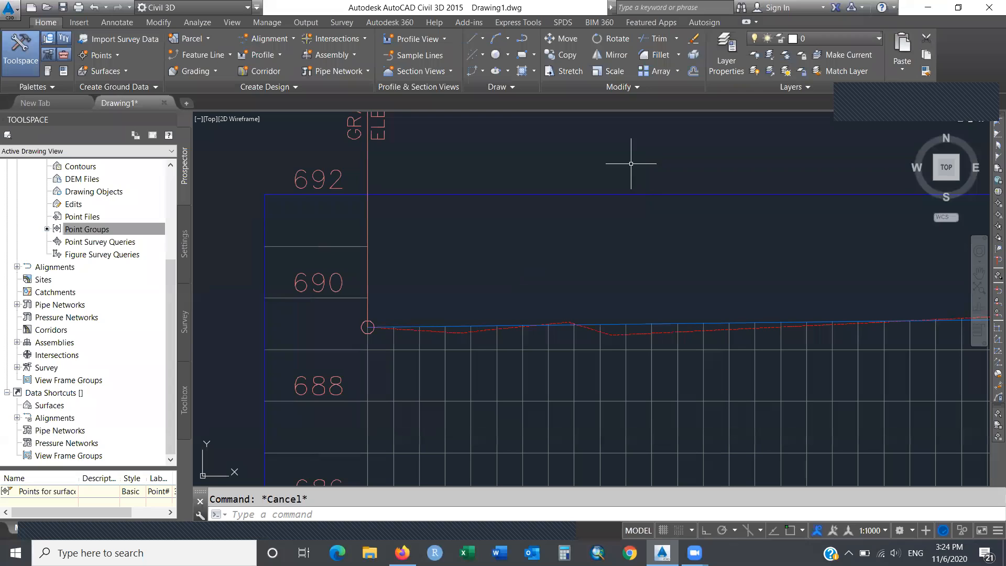
{"action": "type", "text": "zoom"}
{"action": "key", "text": "Return"}
{"action": "type", "text": "D"}
{"action": "key", "text": "Return"}
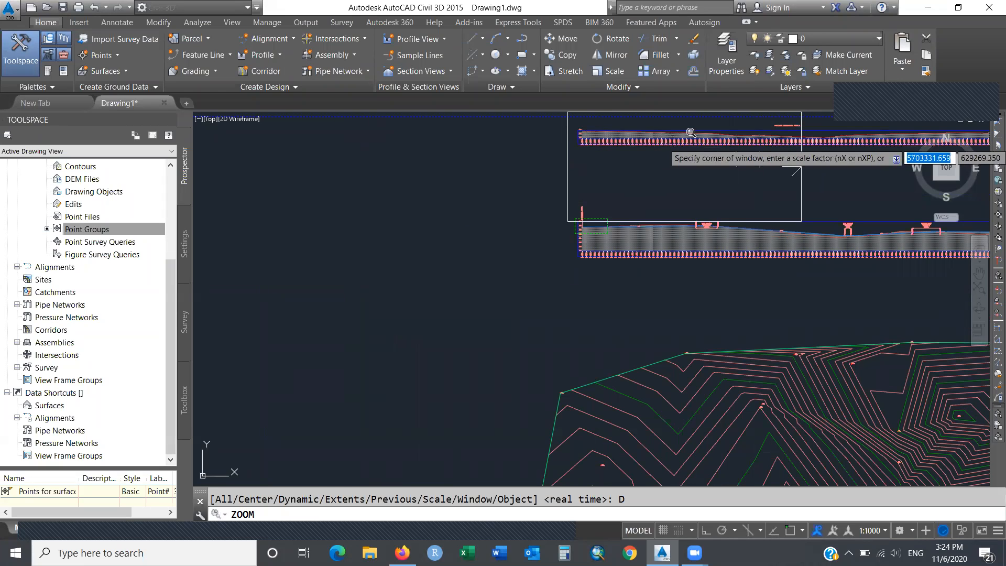
{"action": "left_click", "coordinate": [707, 130]}
{"action": "key", "text": "Return"}
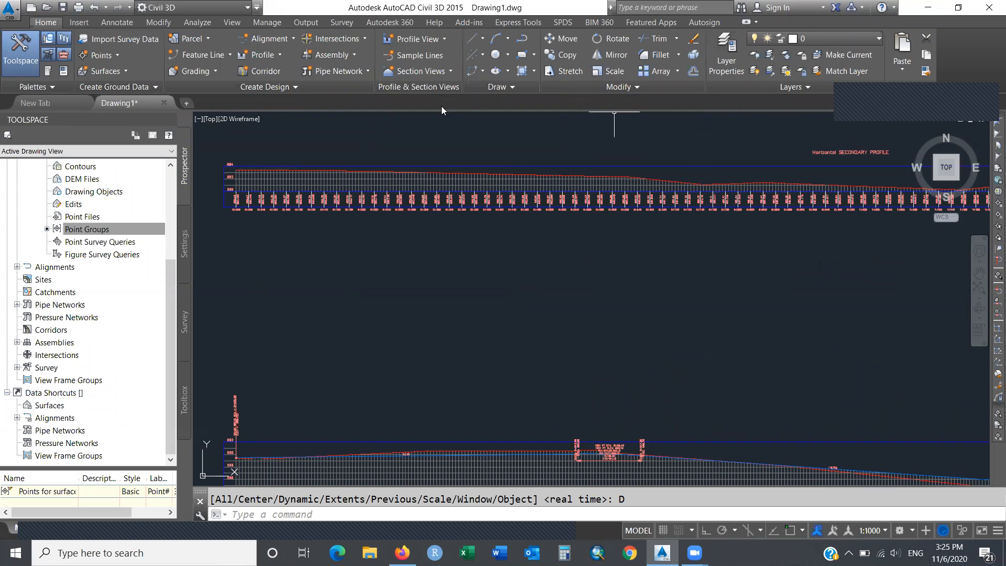
{"action": "left_click", "coordinate": [278, 57]}
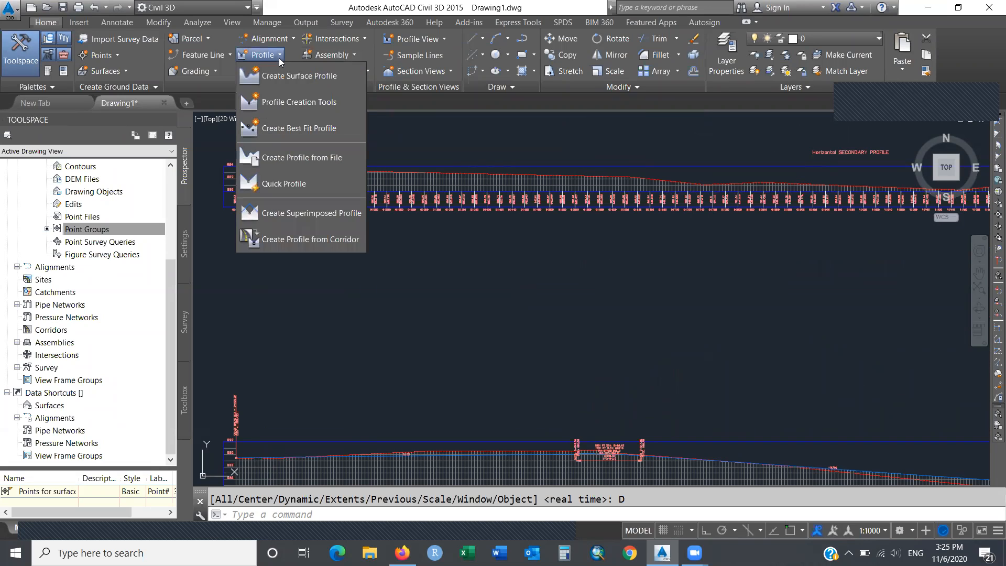
Create the criteria-based profile 'Vertical Algn SECONDARY' in the SECONDARY profile view.
{"action": "left_click", "coordinate": [348, 102]}
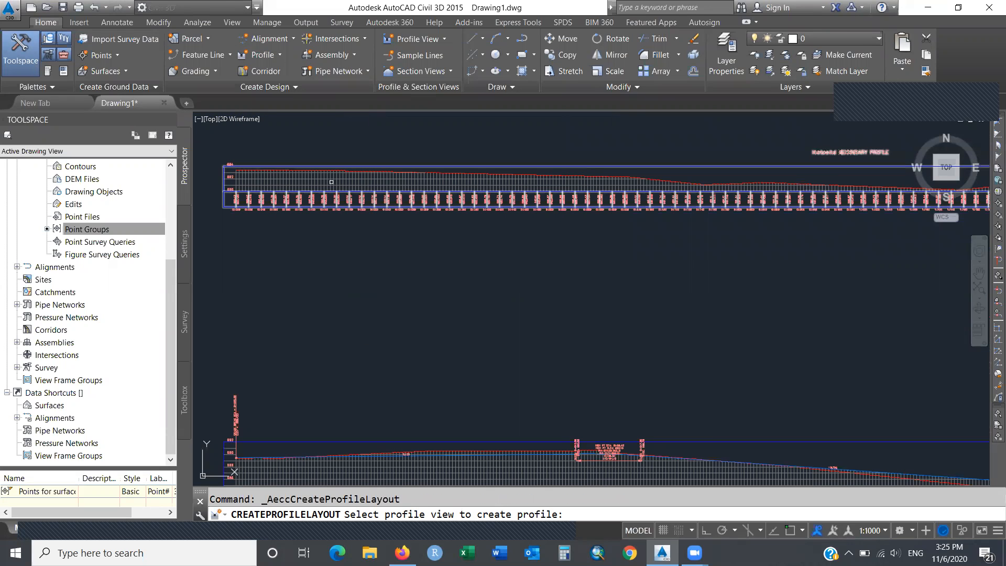
{"action": "left_click", "coordinate": [330, 182]}
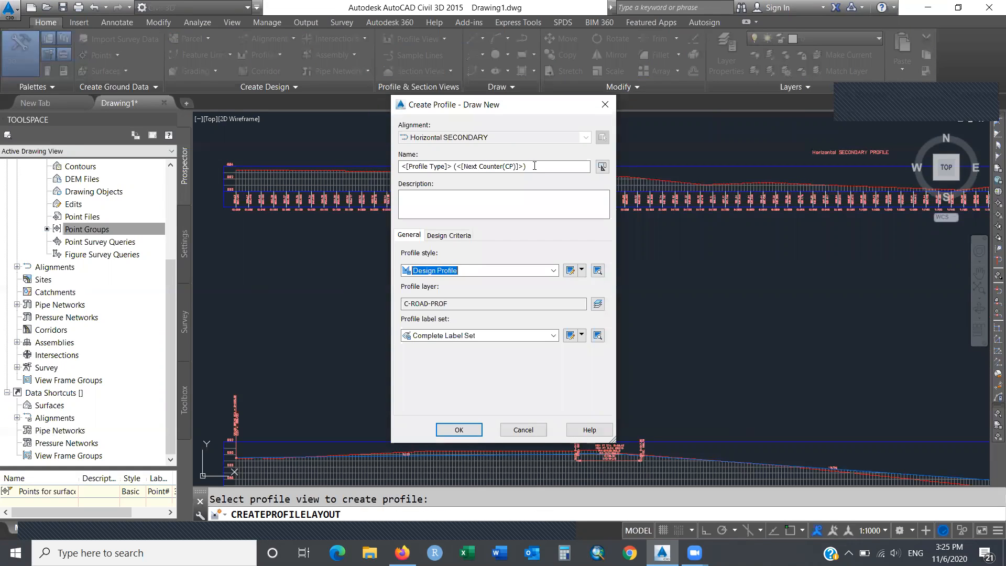
{"action": "left_click_drag", "start_coordinate": [534, 166], "coordinate": [343, 173]}
{"action": "type", "text": "Vertical Algn SECONDARY"}
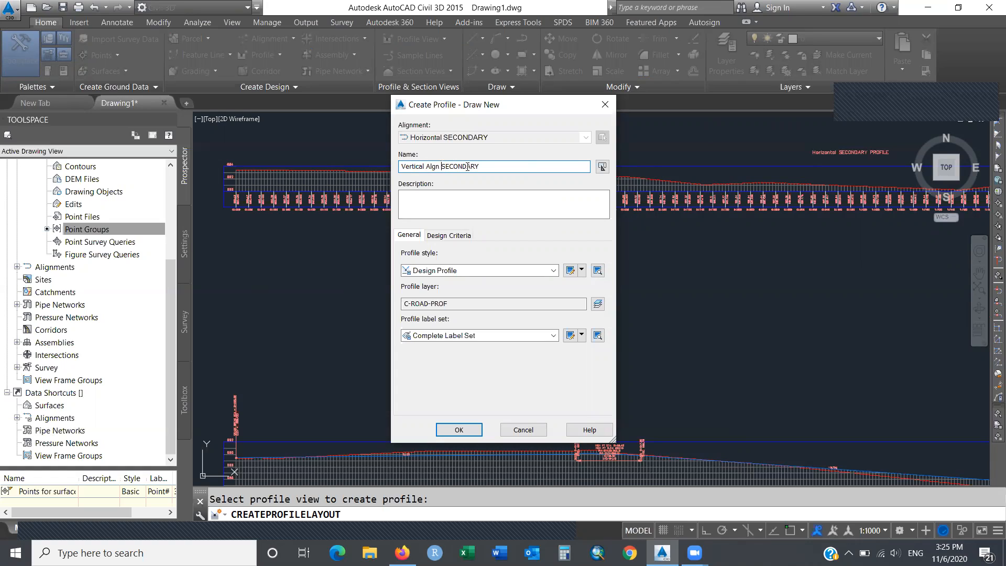
{"action": "left_click", "coordinate": [453, 236]}
{"action": "left_click", "coordinate": [405, 256]}
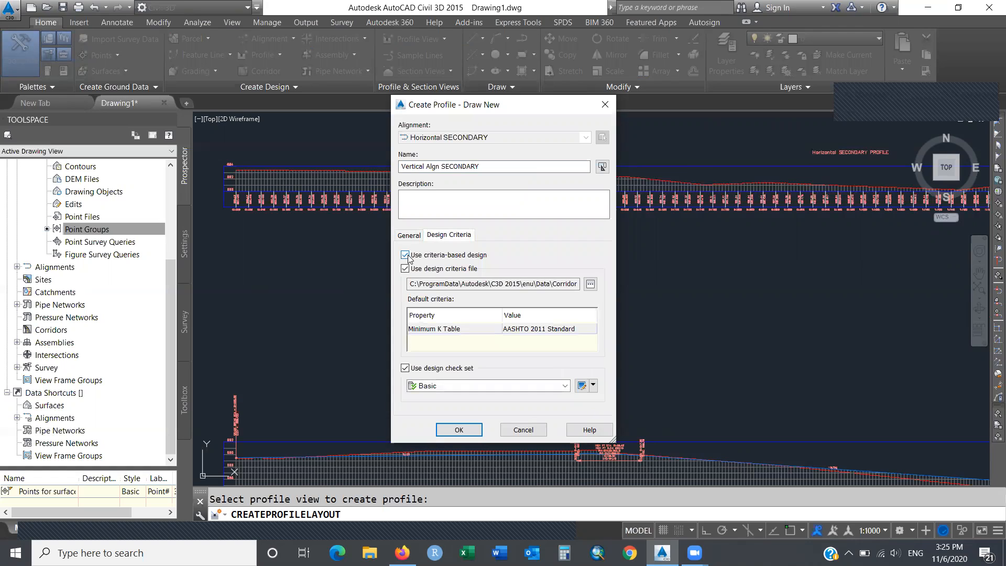
{"action": "left_click", "coordinate": [457, 430]}
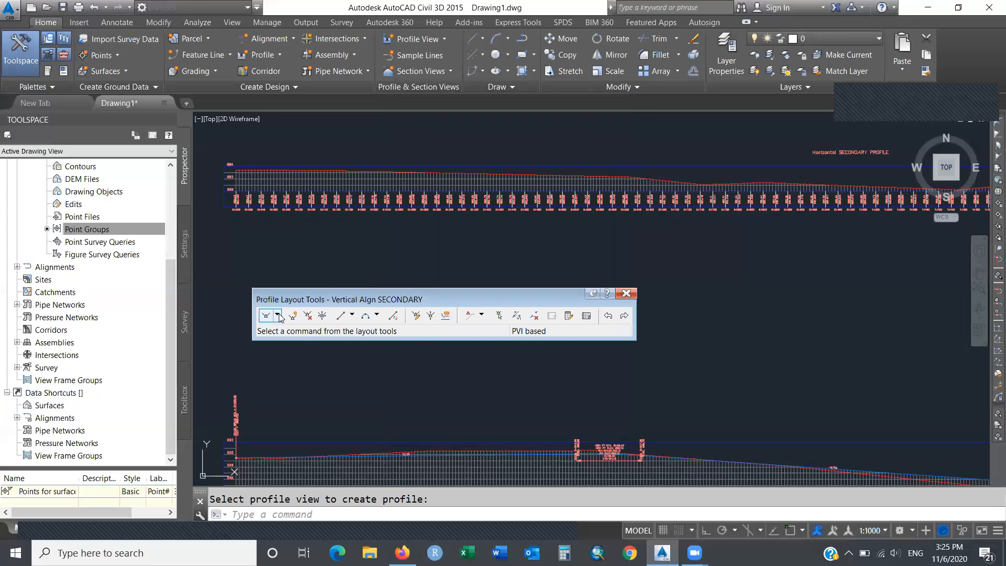
{"action": "left_click", "coordinate": [278, 316]}
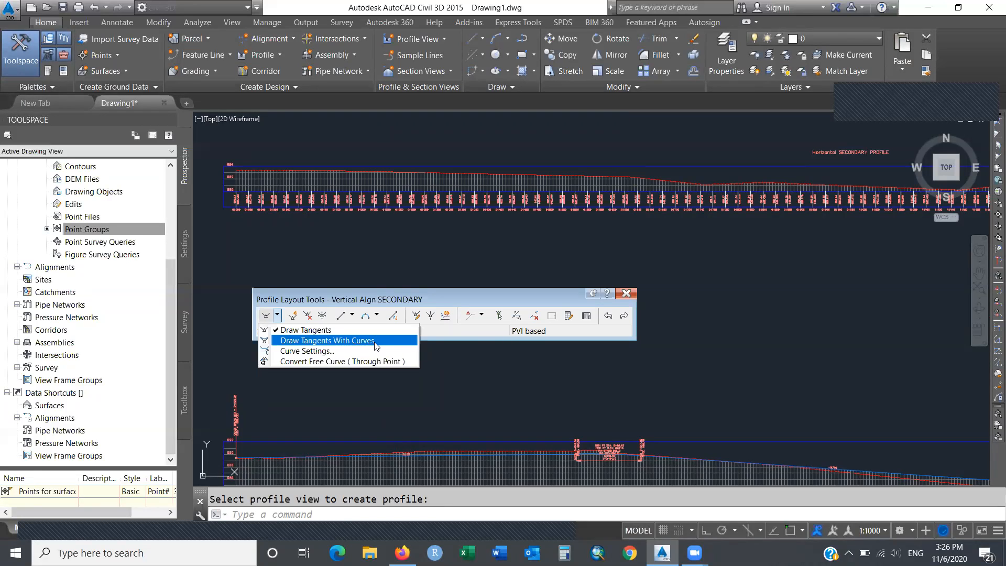
Draw tangents with curves from the view's left corner, placing PVIs along existing ground.
{"action": "left_click", "coordinate": [376, 341]}
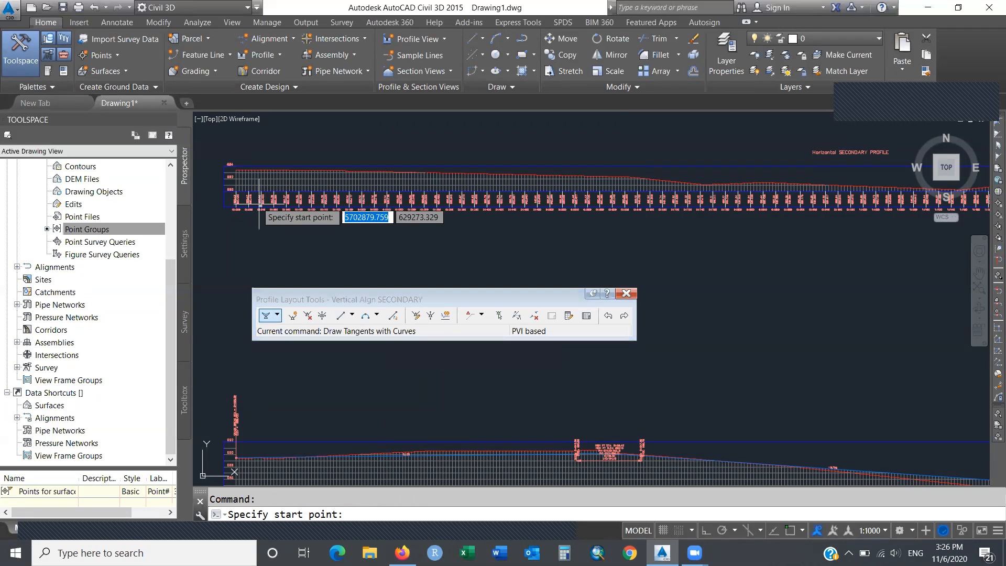
{"action": "type", "text": "end"}
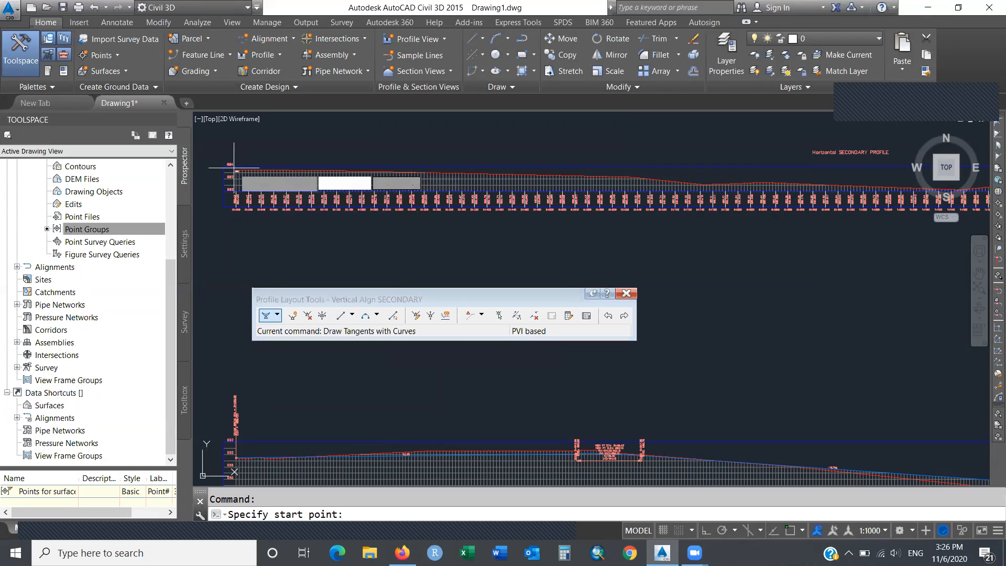
{"action": "key", "text": "Return"}
{"action": "left_click", "coordinate": [236, 170]}
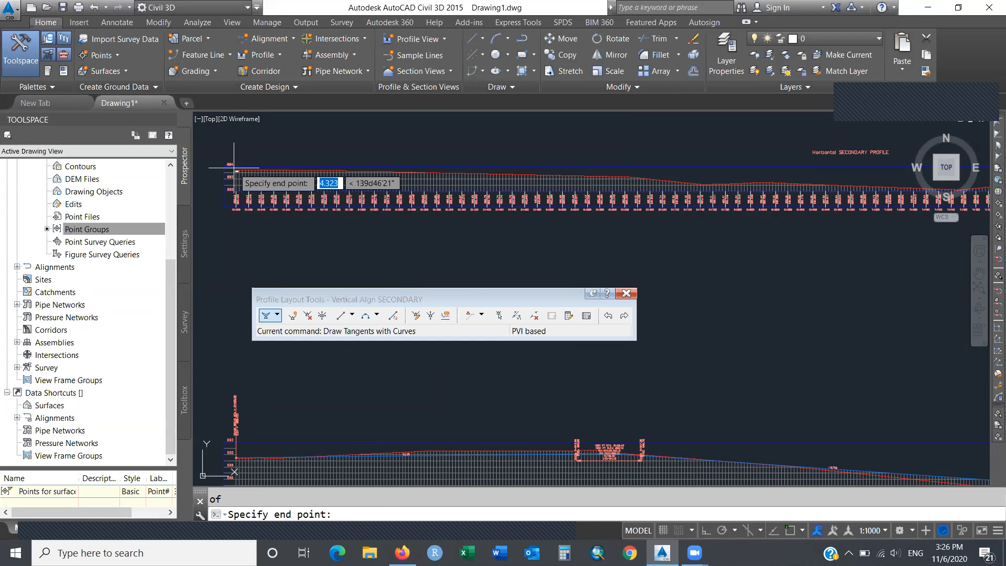
{"action": "left_click", "coordinate": [628, 178]}
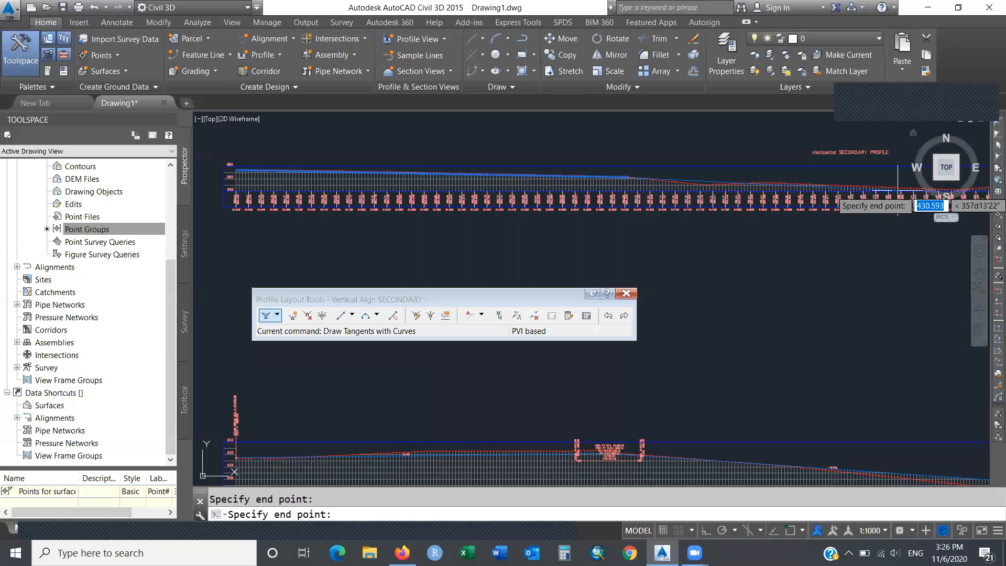
{"action": "left_click", "coordinate": [941, 213]}
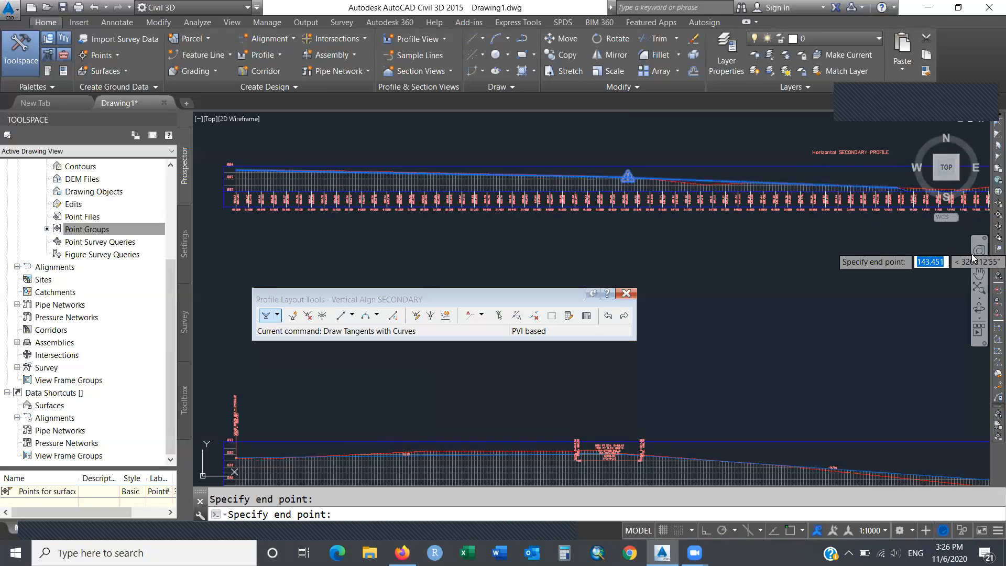
{"action": "left_click", "coordinate": [979, 274]}
{"action": "mouse_move", "coordinate": [897, 239]}
{"action": "left_mouse_down"}
{"action": "mouse_move", "coordinate": [510, 234]}
{"action": "mouse_move", "coordinate": [267, 246]}
{"action": "left_mouse_up"}
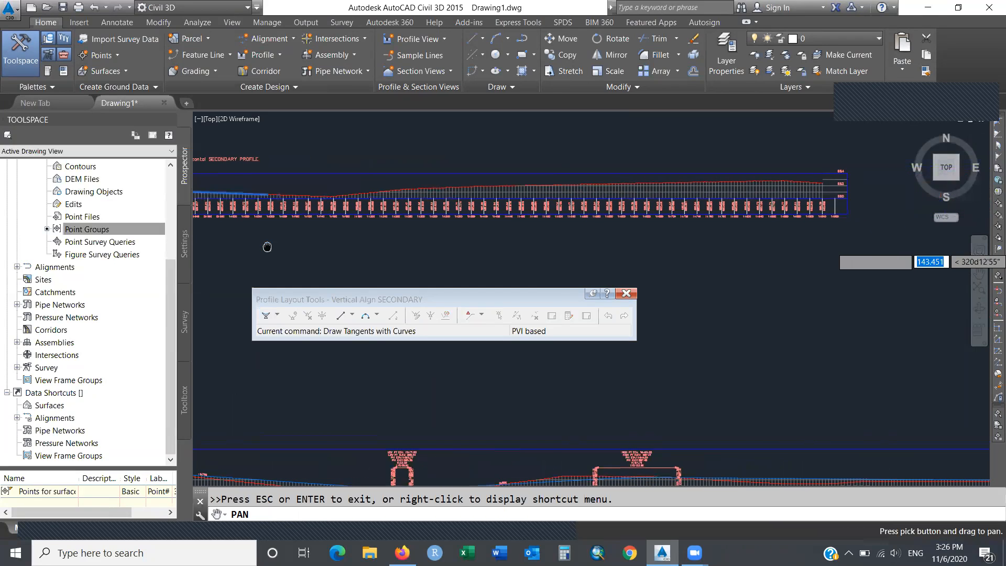
Add three more PVIs along ground and end the profile at the ground line's endpoint.
{"action": "key", "text": "Escape"}
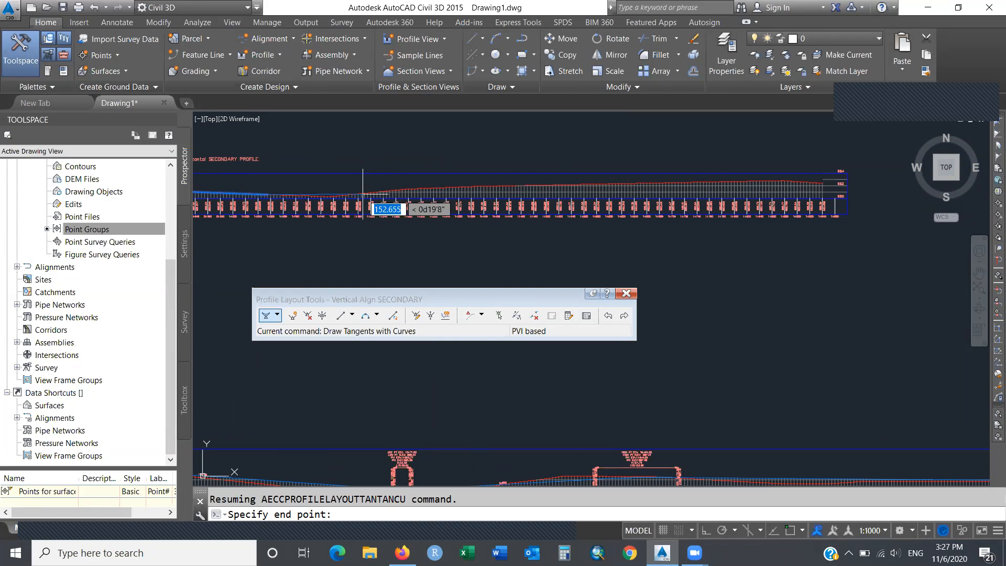
{"action": "left_click", "coordinate": [434, 187]}
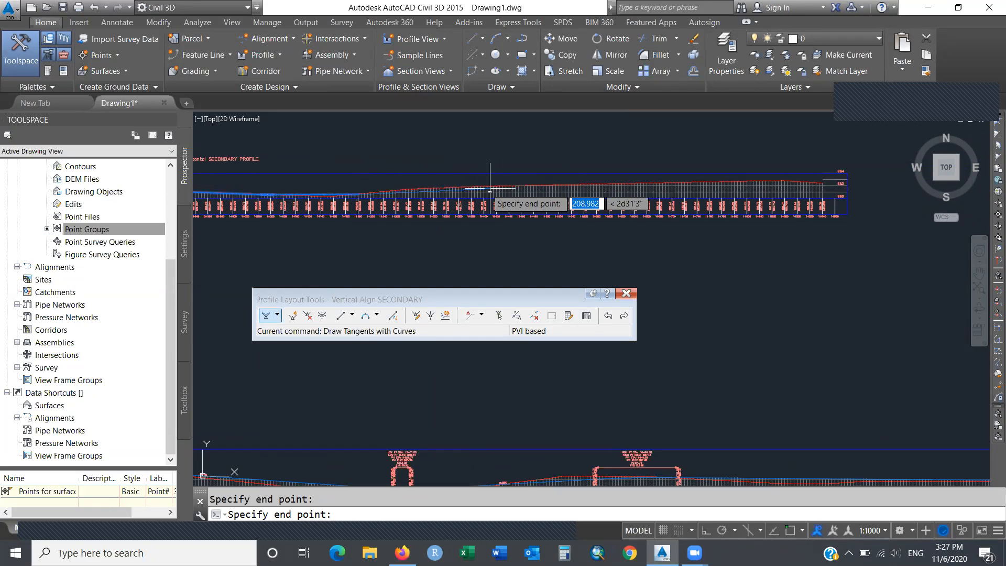
{"action": "left_click", "coordinate": [472, 187]}
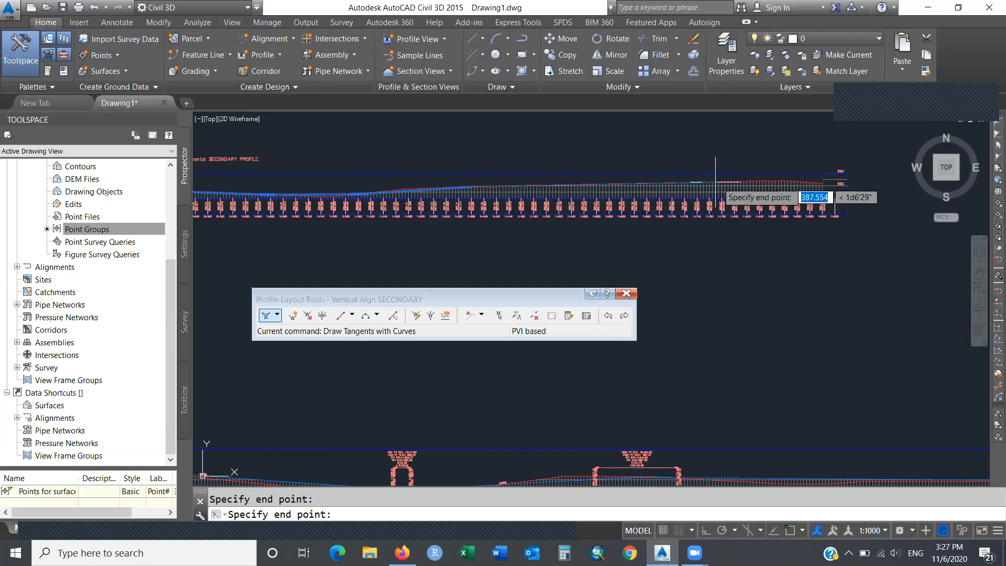
{"action": "left_click", "coordinate": [767, 182]}
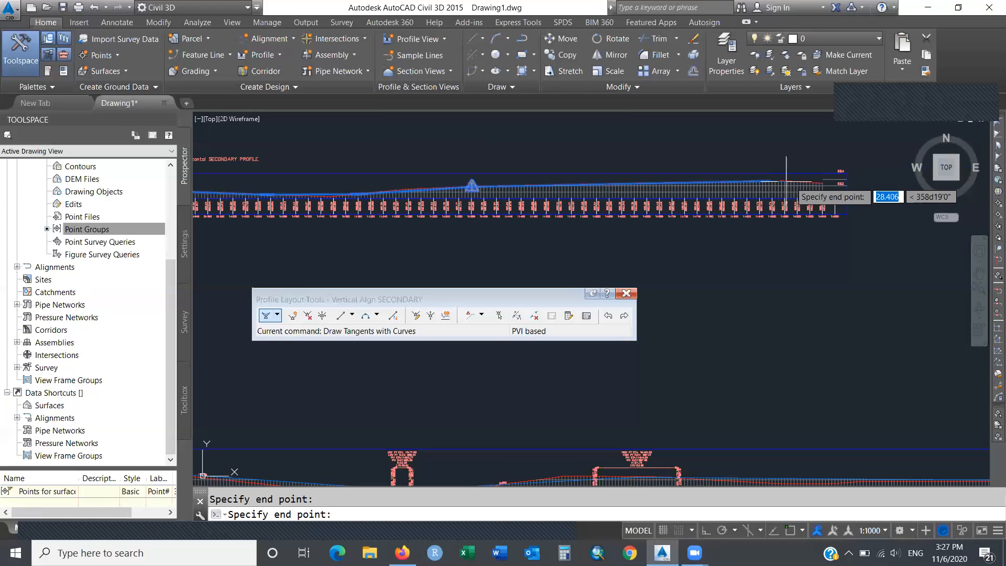
{"action": "type", "text": "end"}
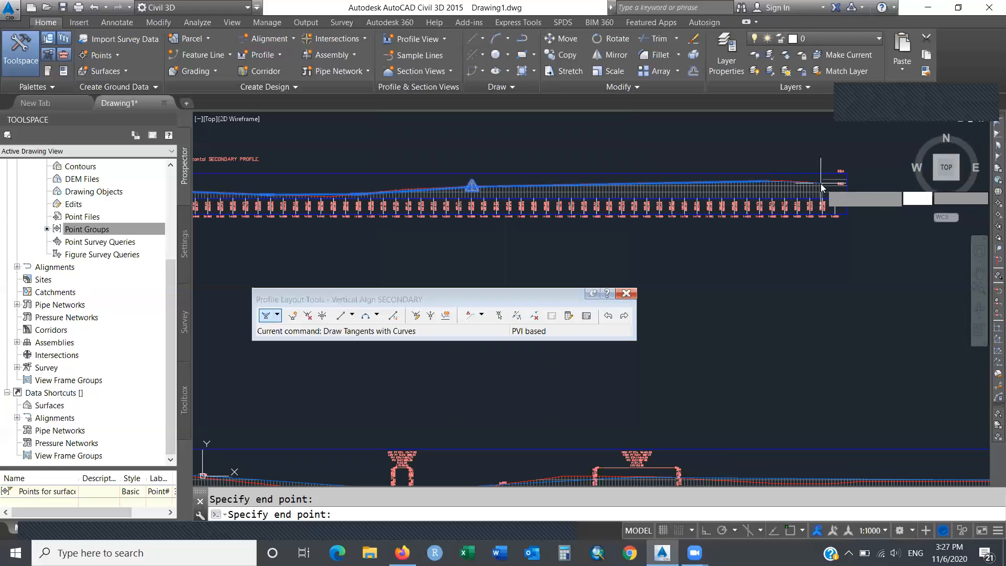
{"action": "key", "text": "Return"}
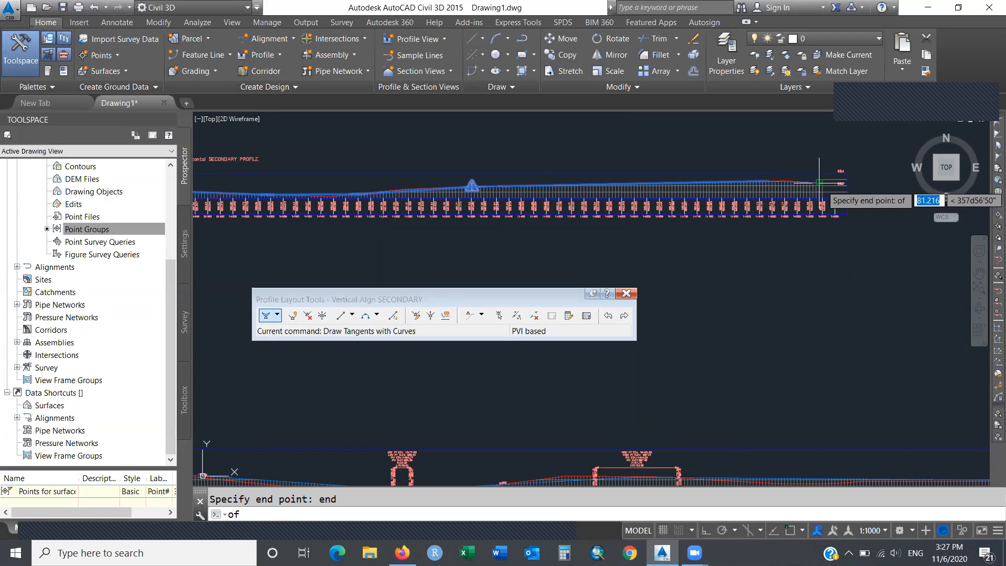
{"action": "left_click", "coordinate": [821, 184]}
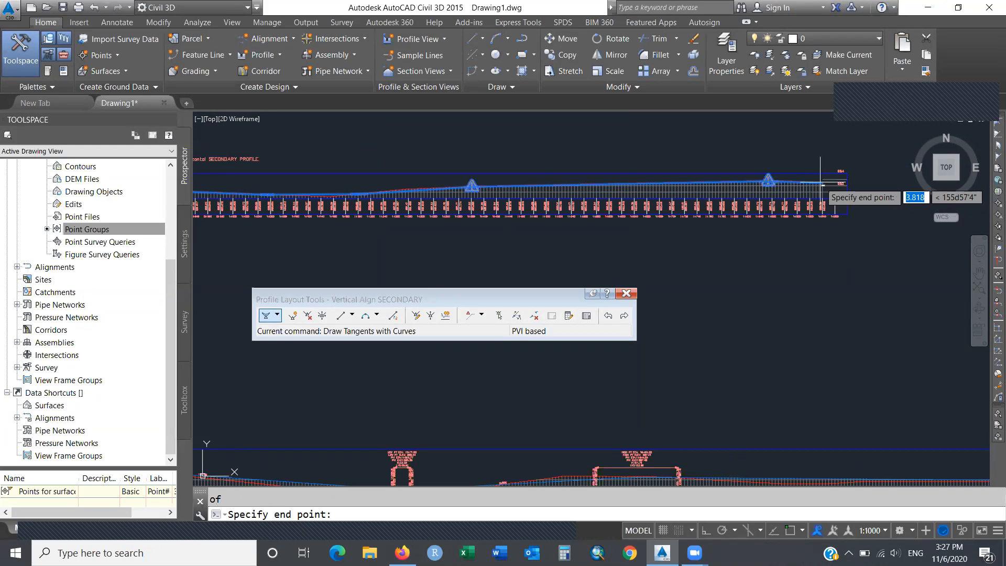
{"action": "key", "text": "Escape"}
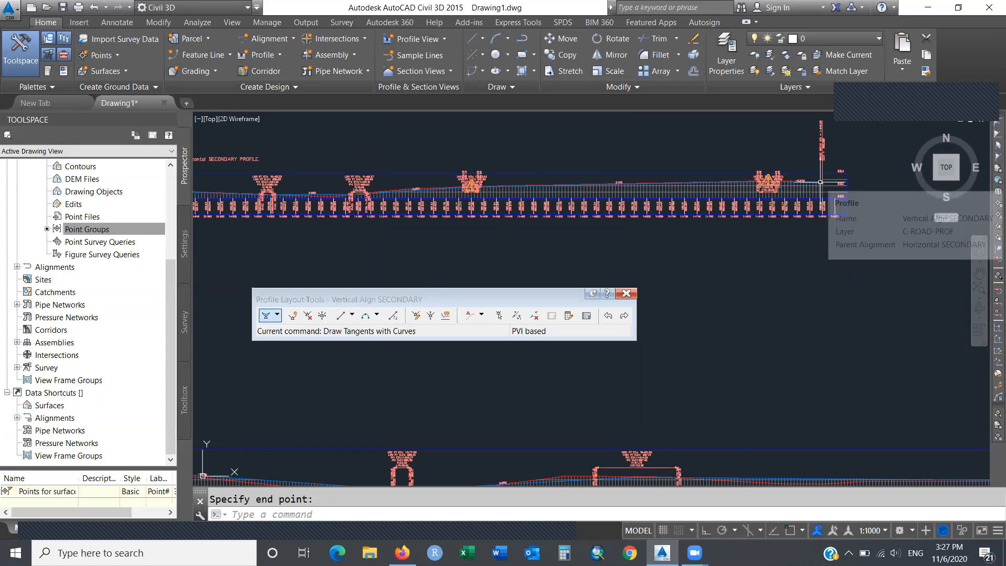
{"action": "type", "text": "zoom"}
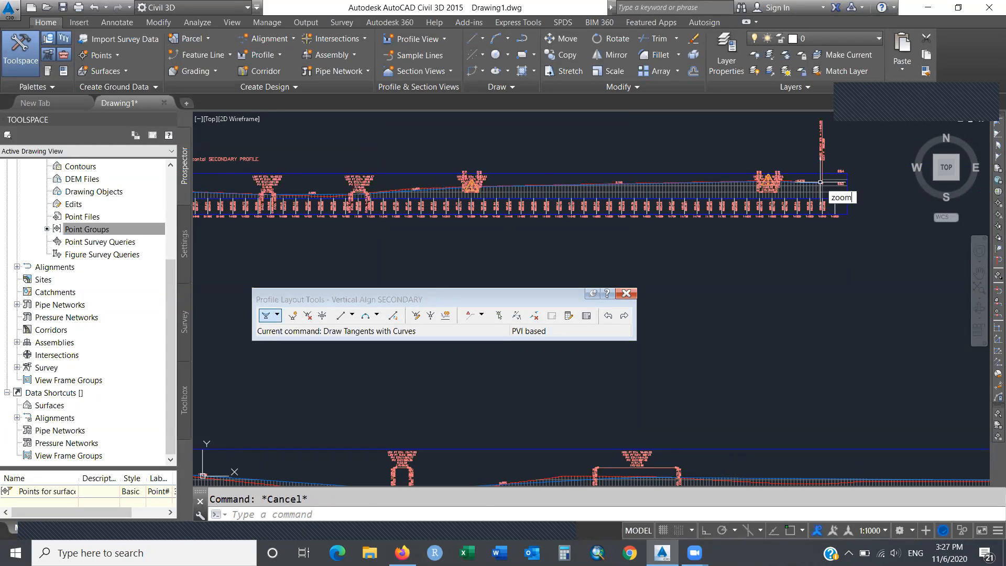
{"action": "key", "text": "Return"}
Zoom to a high point curve and stretch its end grip right to LVC 93.32.
{"action": "left_click", "coordinate": [736, 162]}
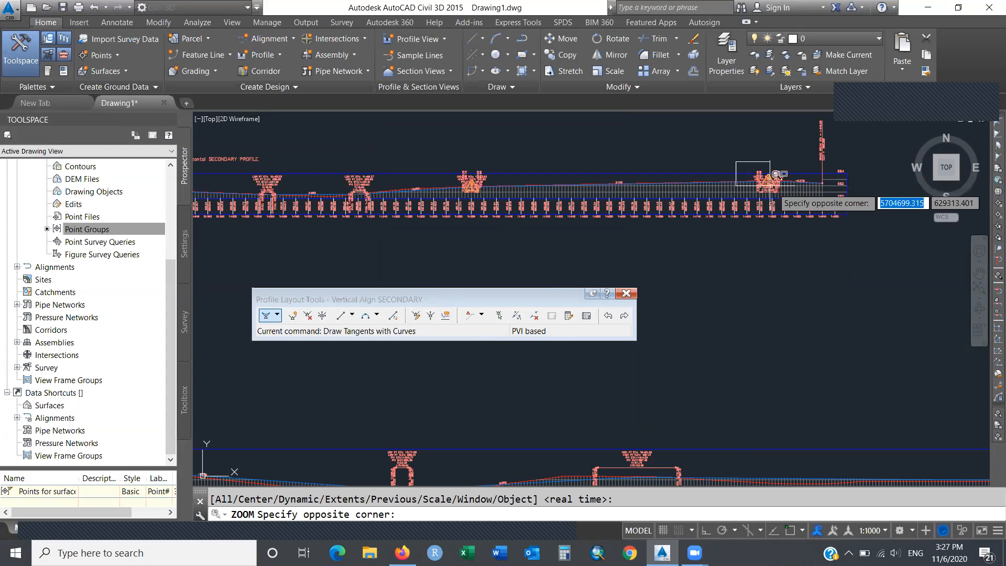
{"action": "left_click", "coordinate": [770, 184]}
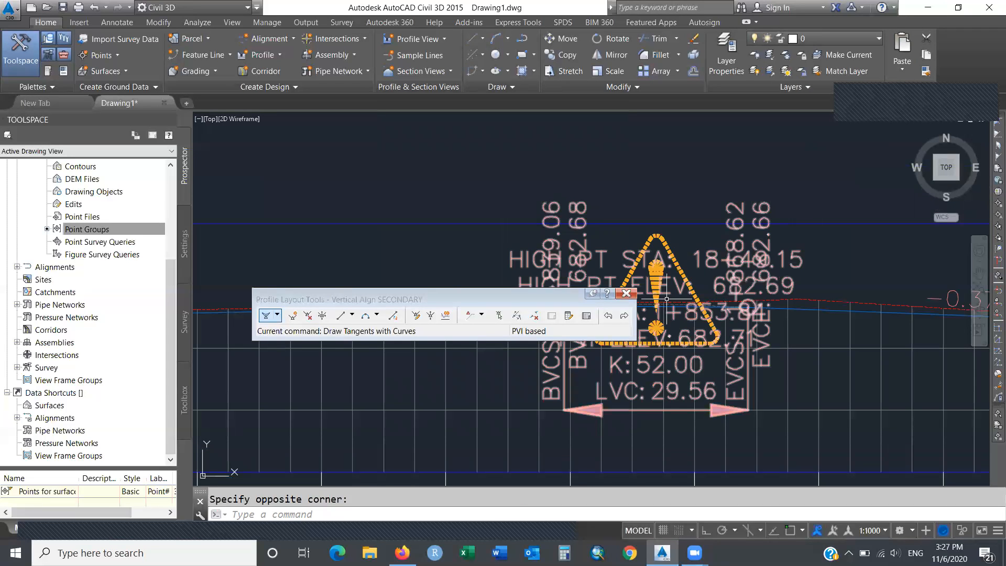
{"action": "left_click", "coordinate": [626, 293]}
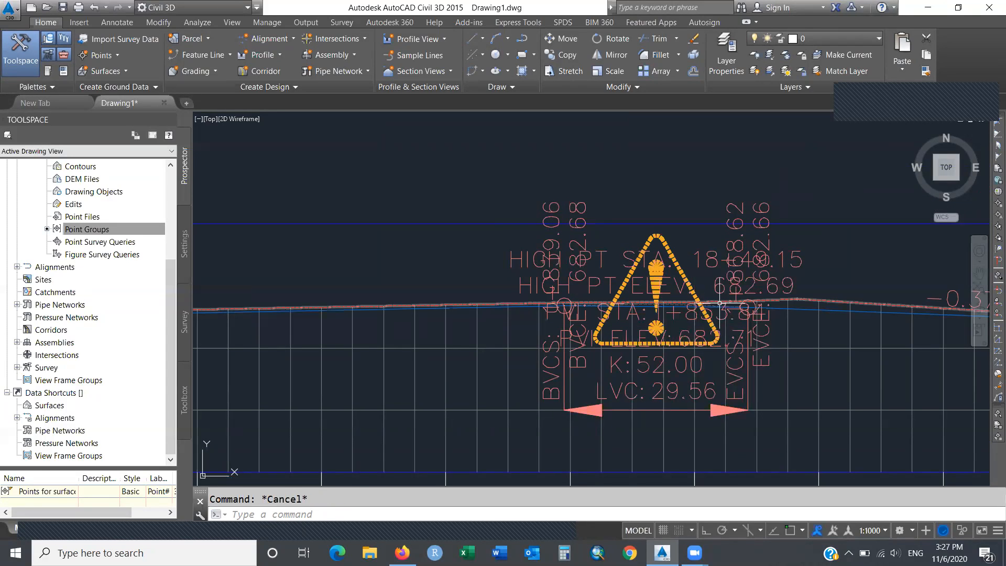
{"action": "left_click", "coordinate": [793, 309]}
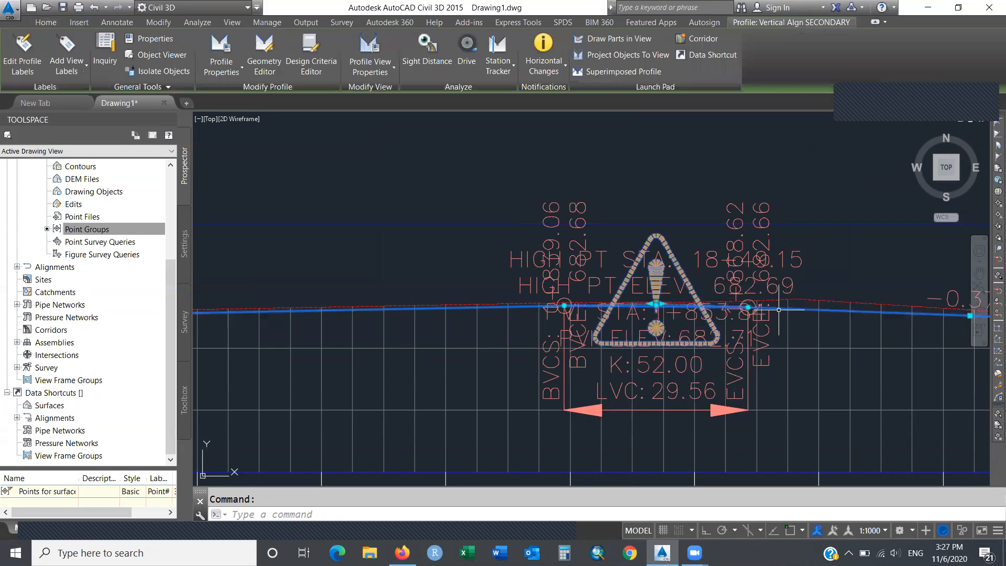
{"action": "left_click", "coordinate": [748, 306]}
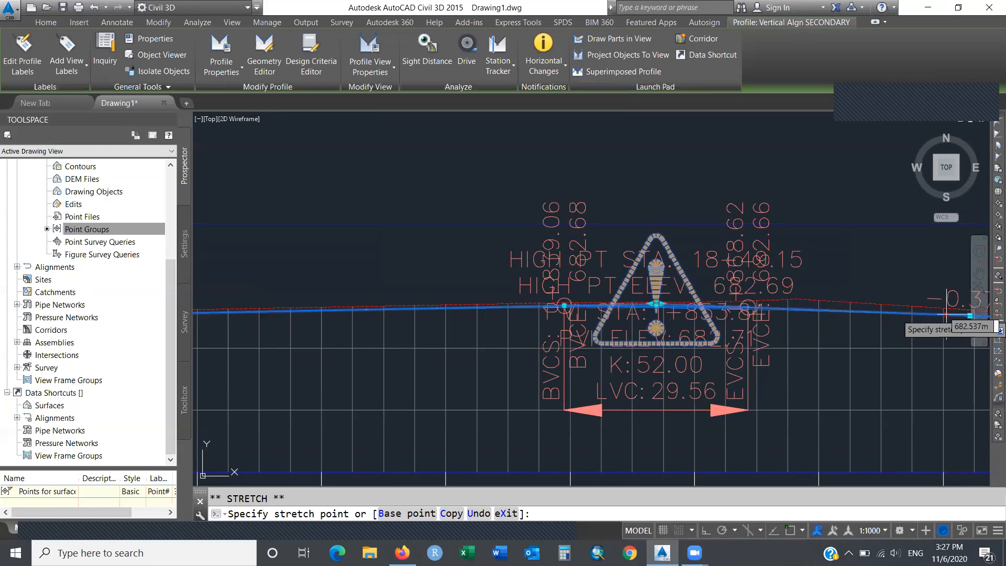
{"action": "left_click", "coordinate": [946, 314]}
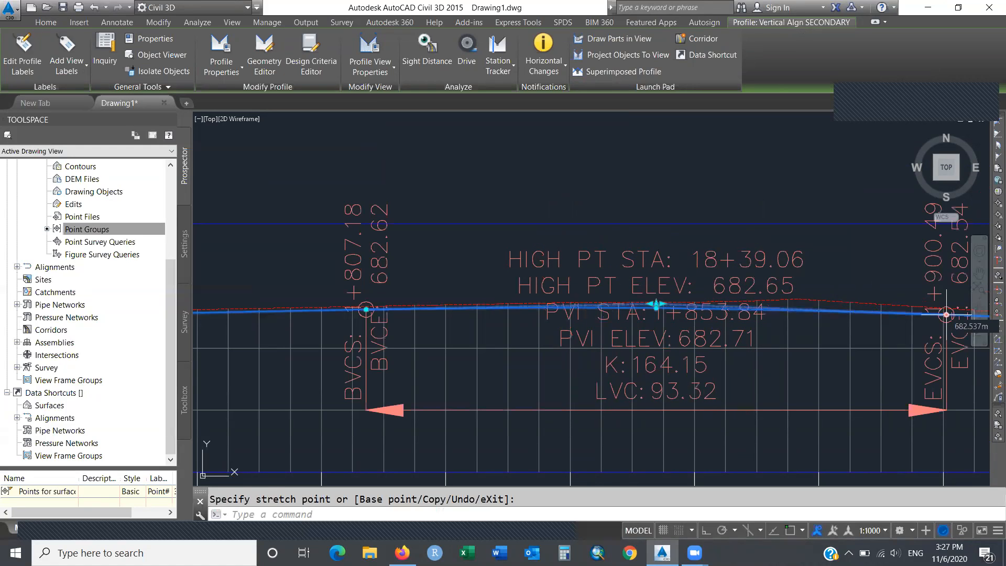
{"action": "key", "text": "Escape"}
{"action": "key", "text": "Escape"}
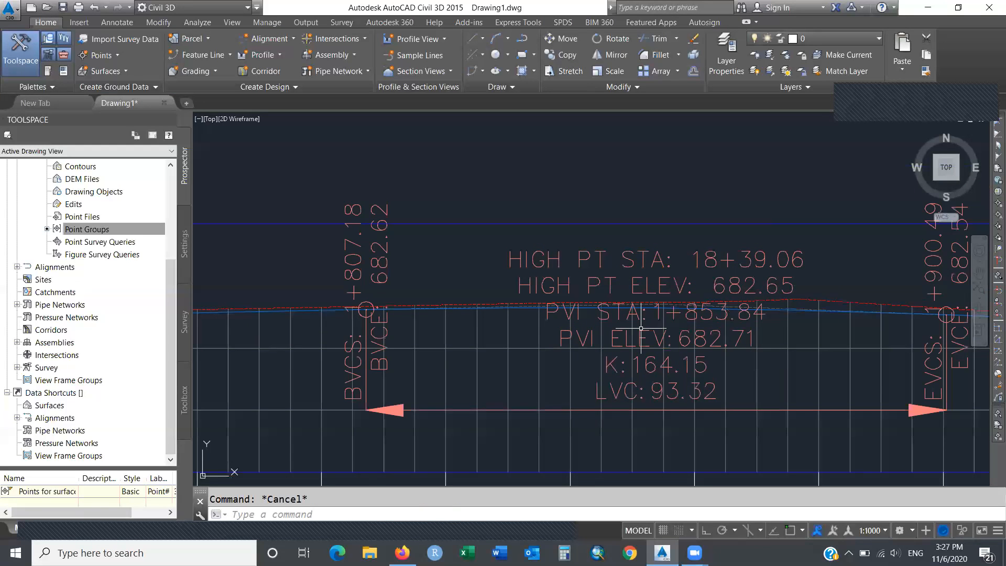
{"action": "type", "text": "zoom"}
{"action": "key", "text": "Return"}
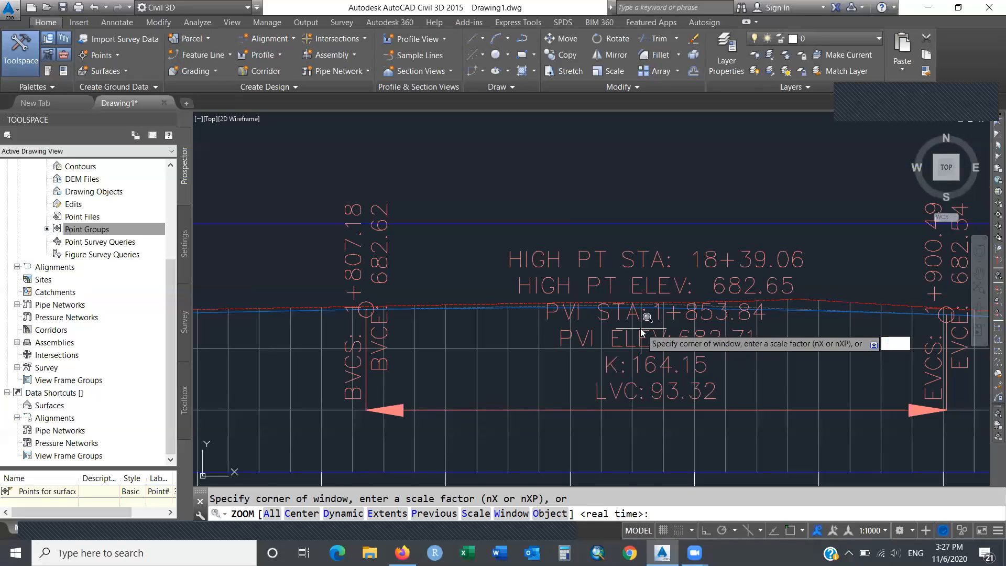
{"action": "type", "text": "p"}
{"action": "key", "text": "Return"}
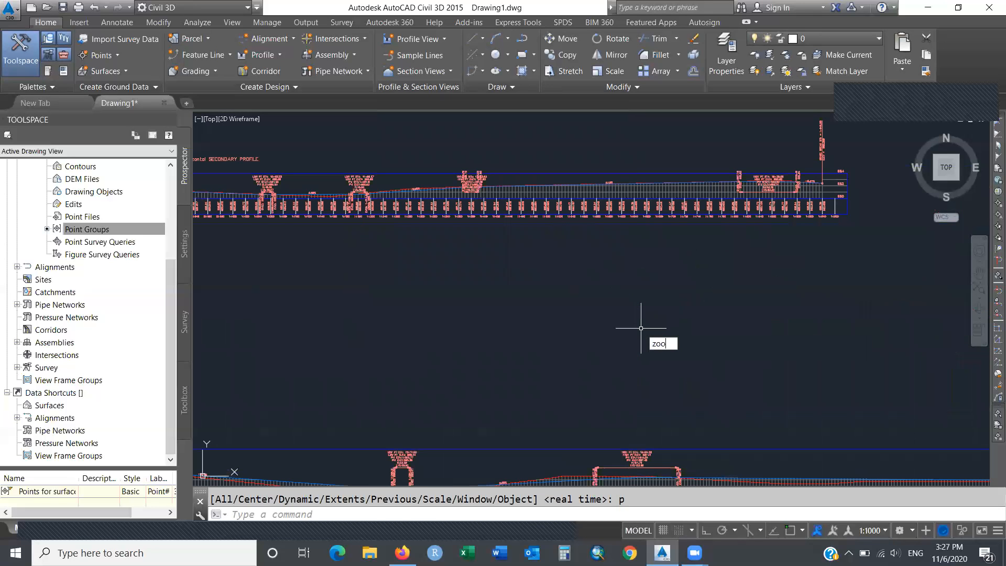
Extend the next high point curve's BVC left, lengthening it to LVC 116.24.
{"action": "key", "text": "Return"}
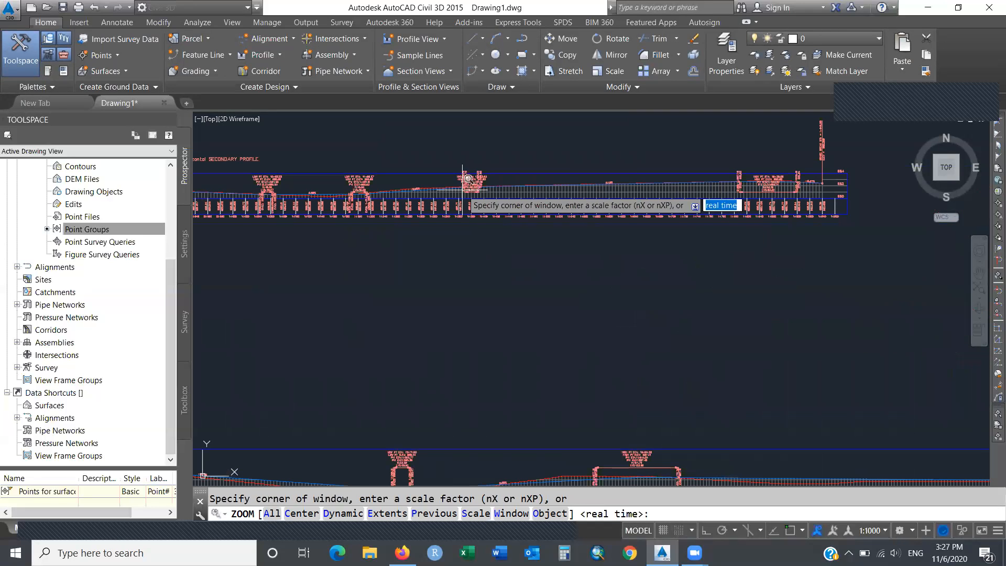
{"action": "left_click", "coordinate": [448, 161]}
{"action": "left_click", "coordinate": [491, 192]}
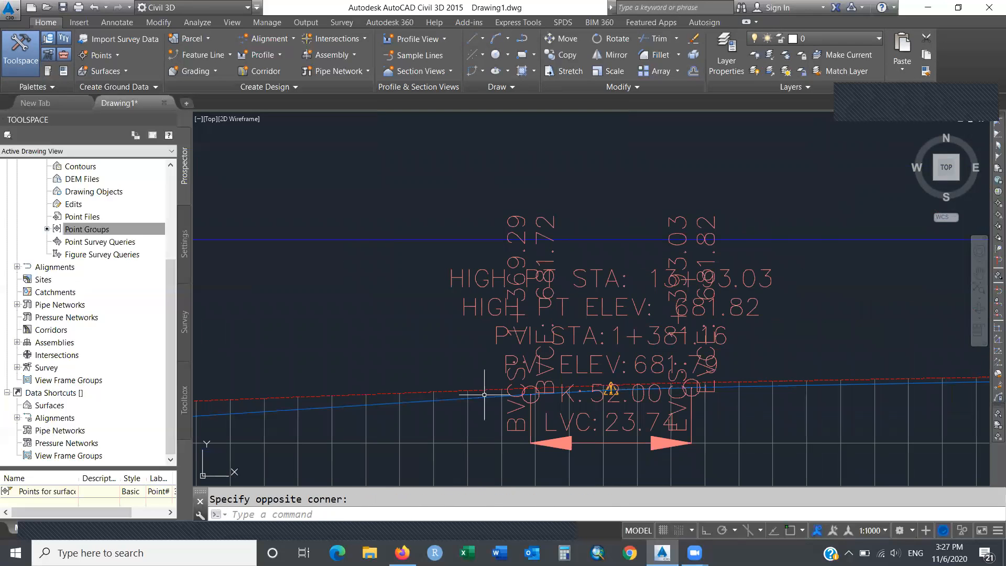
{"action": "left_click", "coordinate": [483, 396]}
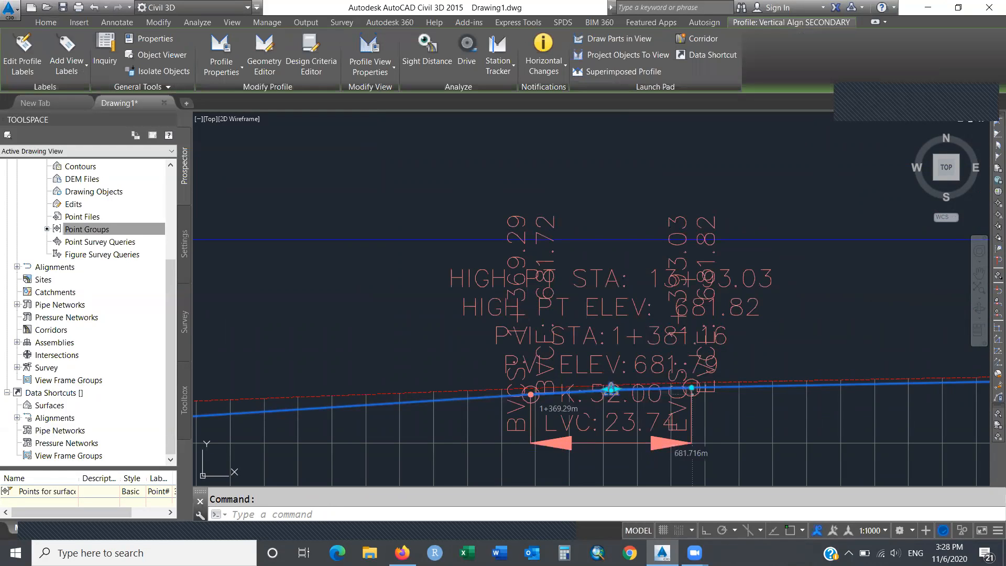
{"action": "left_click", "coordinate": [531, 393]}
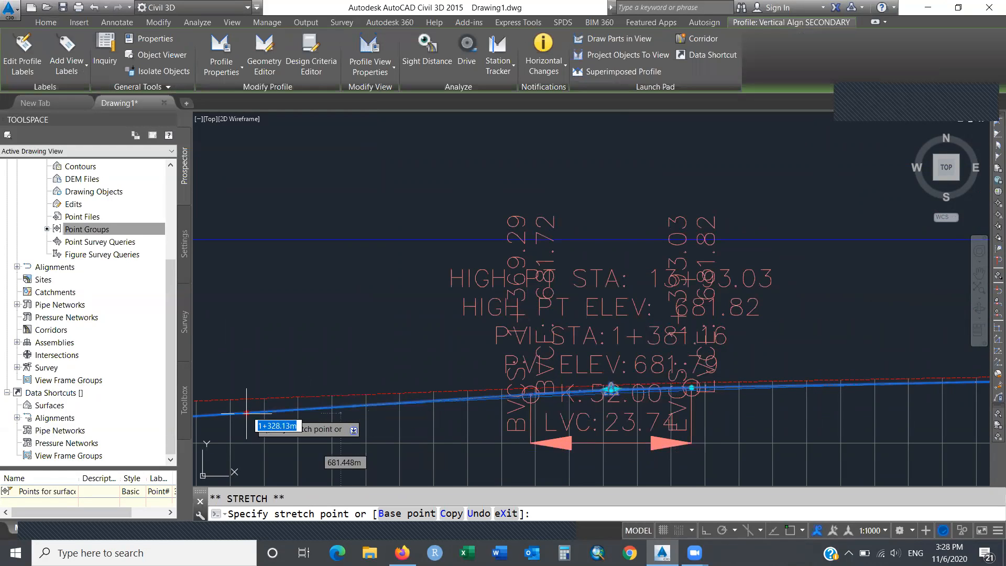
{"action": "left_click", "coordinate": [217, 414]}
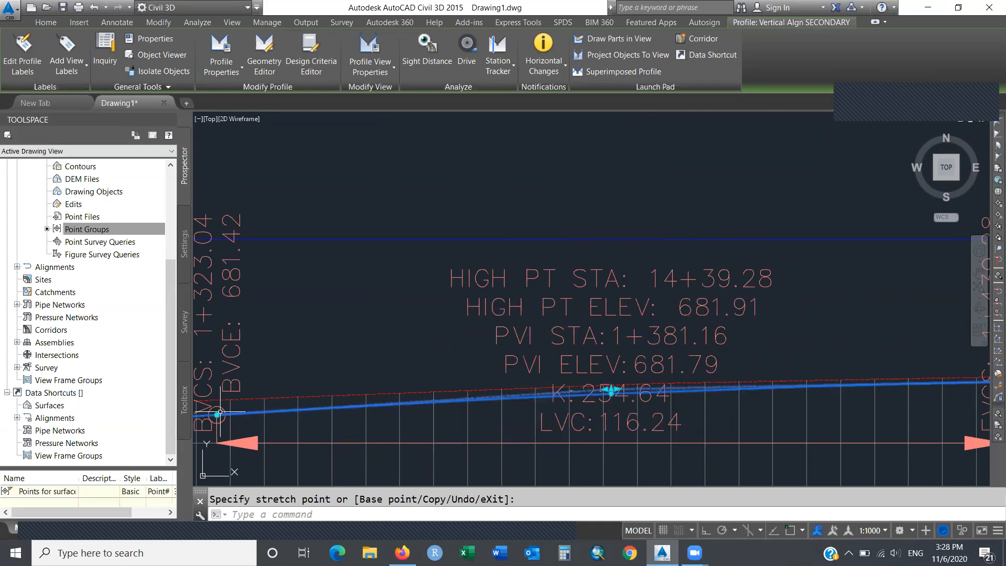
{"action": "key", "text": "Escape"}
{"action": "type", "text": "zoom"}
{"action": "key", "text": "Return"}
{"action": "type", "text": "p"}
{"action": "key", "text": "Return"}
Stretch the next curve's start point left, lengthening it to LVC 76.50.
{"action": "type", "text": "zoom"}
{"action": "key", "text": "Return"}
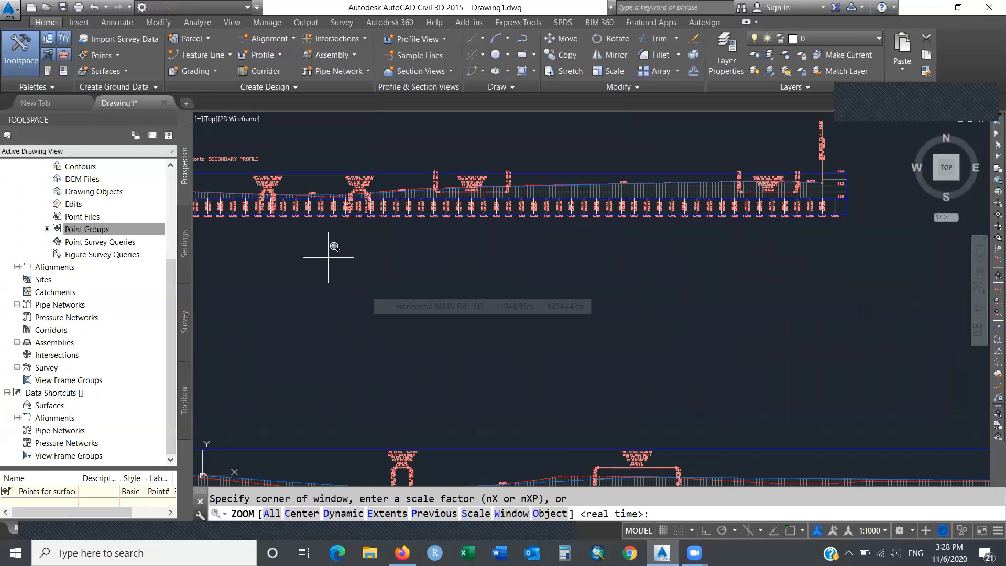
{"action": "left_click", "coordinate": [336, 181]}
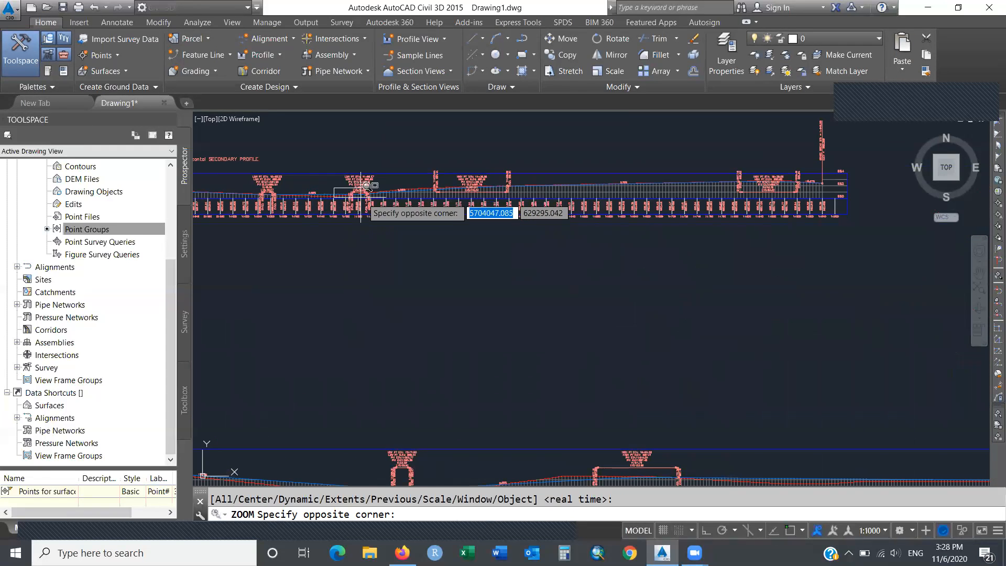
{"action": "left_click", "coordinate": [370, 198]}
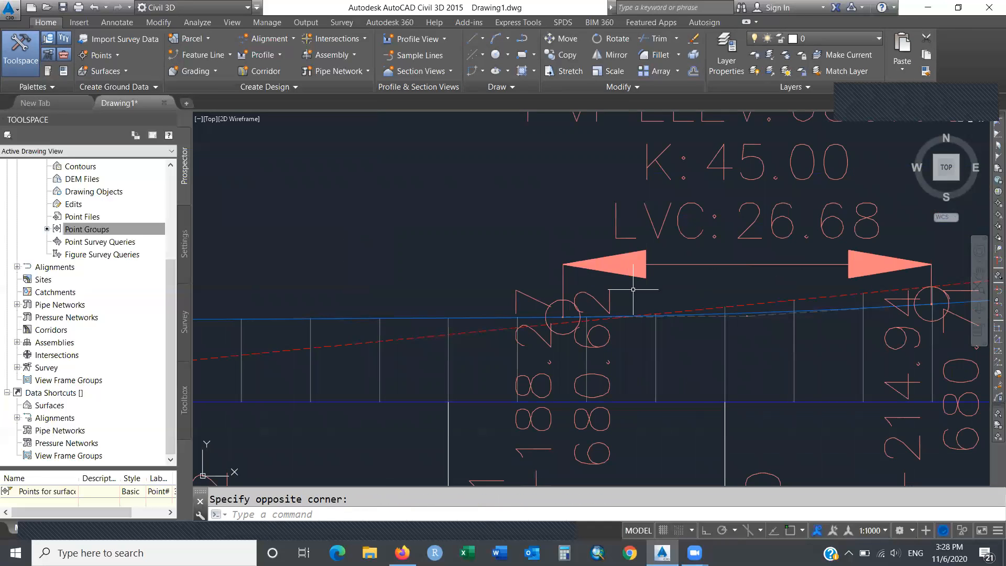
{"action": "left_click", "coordinate": [777, 315]}
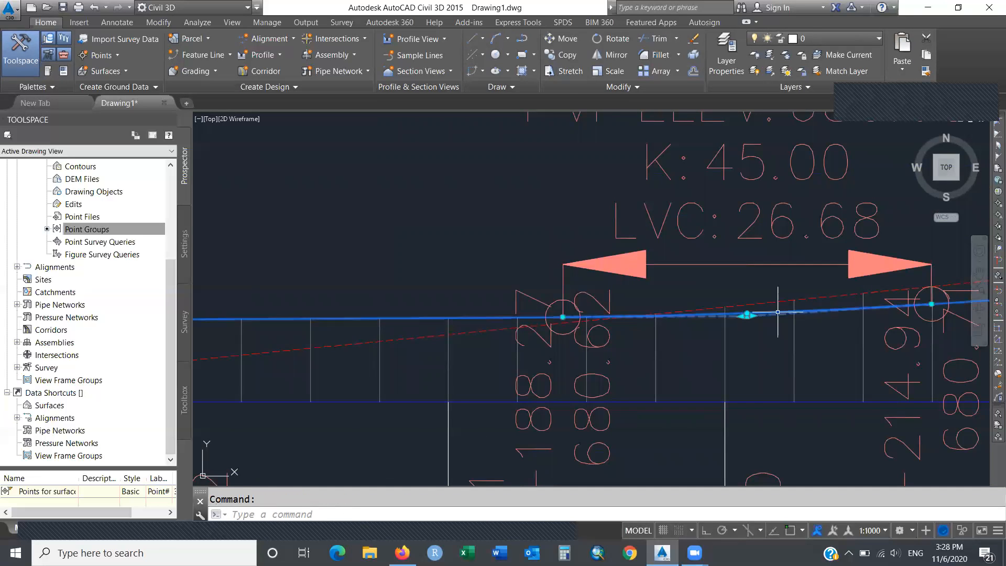
{"action": "left_click", "coordinate": [563, 317]}
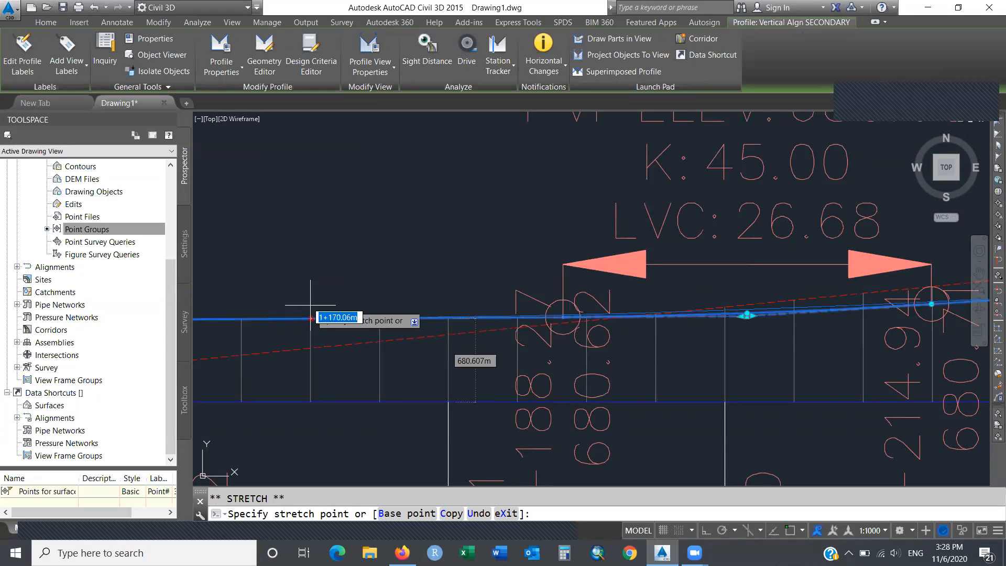
{"action": "left_click", "coordinate": [218, 317]}
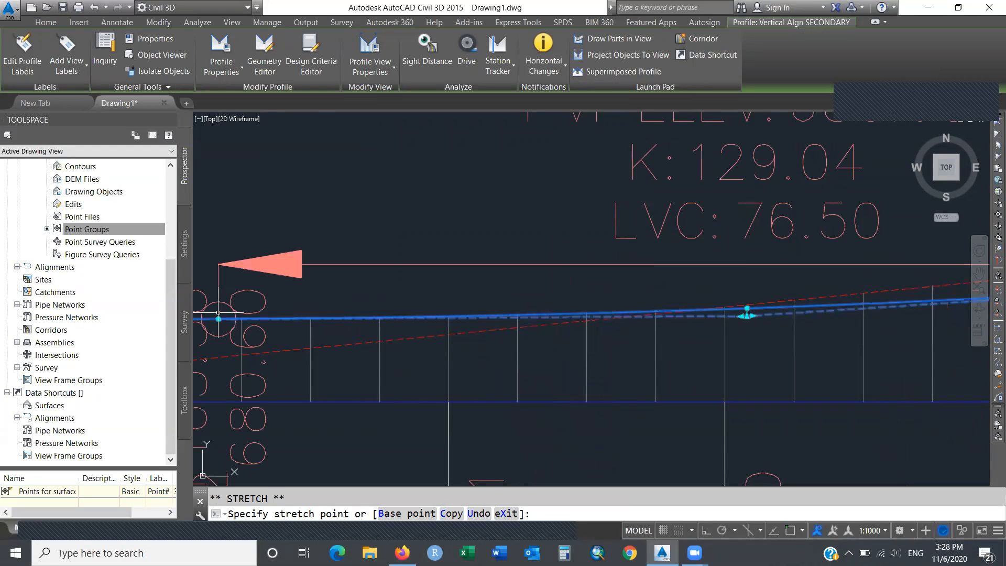
{"action": "key", "text": "Escape"}
{"action": "type", "text": "zoom"}
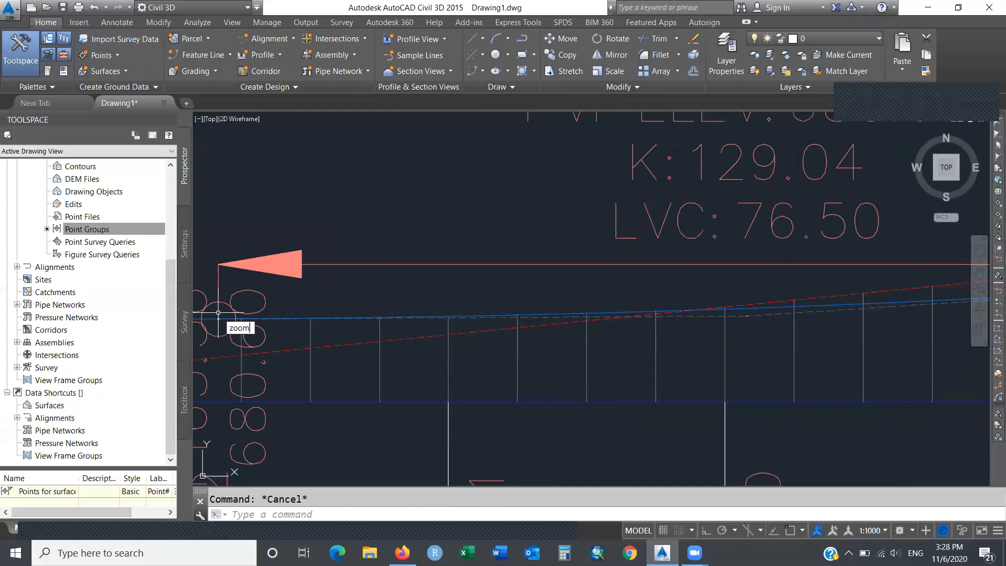
{"action": "key", "text": "Return"}
{"action": "type", "text": "p"}
{"action": "key", "text": "Return"}
Lengthen the first curve by moving its end point farther left, then Zoom Previous.
{"action": "type", "text": "zoom"}
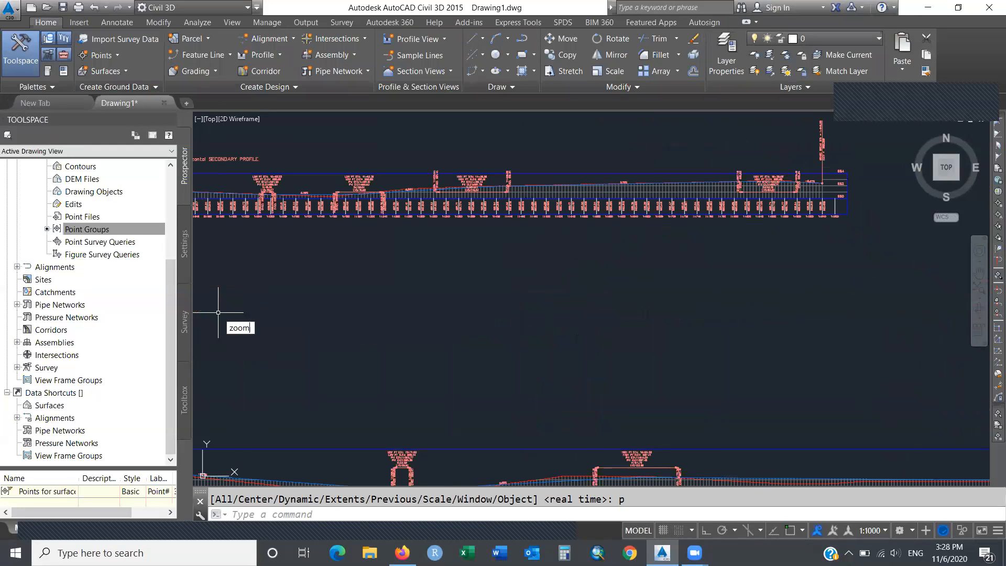
{"action": "key", "text": "Return"}
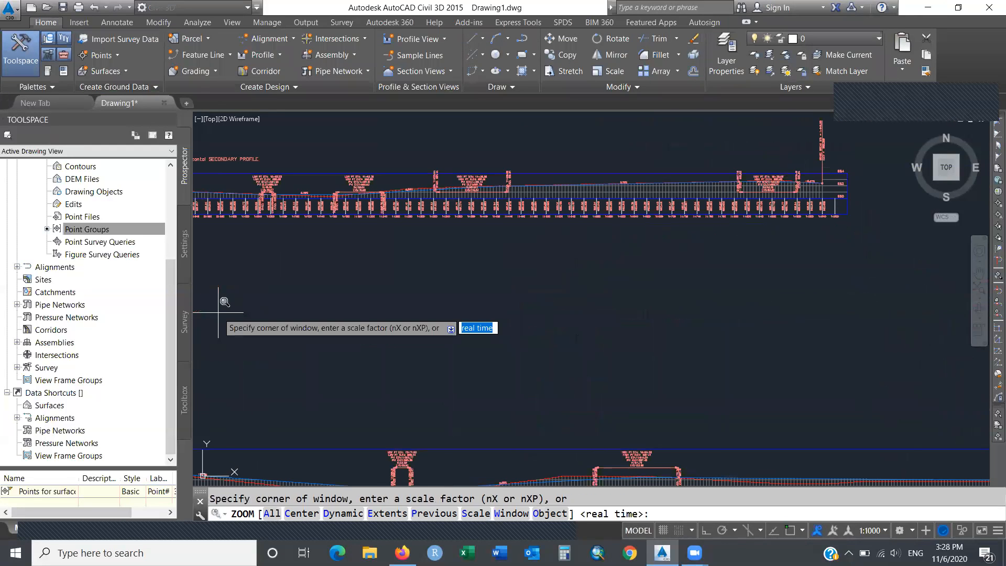
{"action": "left_click", "coordinate": [253, 178]}
{"action": "left_click", "coordinate": [285, 193]}
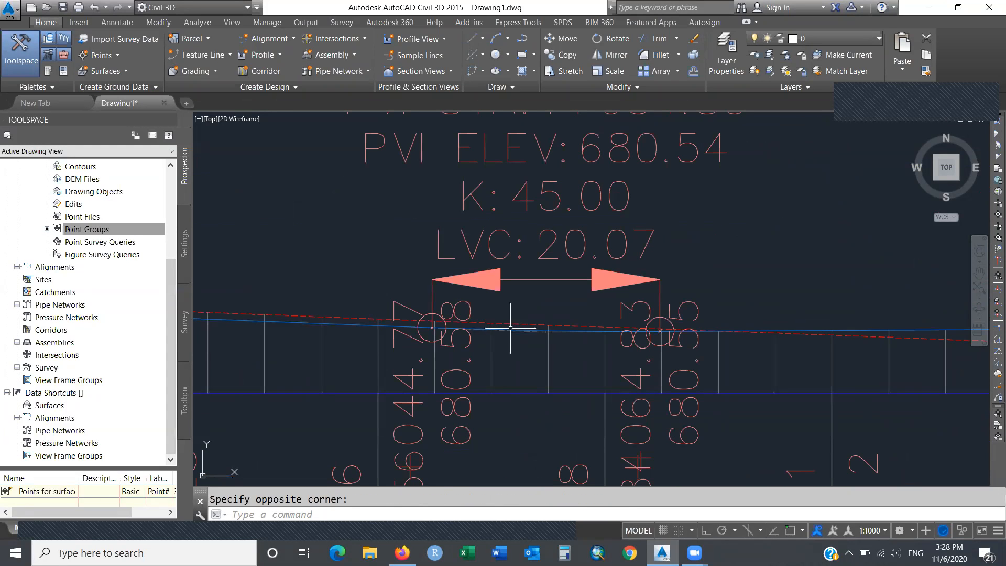
{"action": "left_click", "coordinate": [511, 329]}
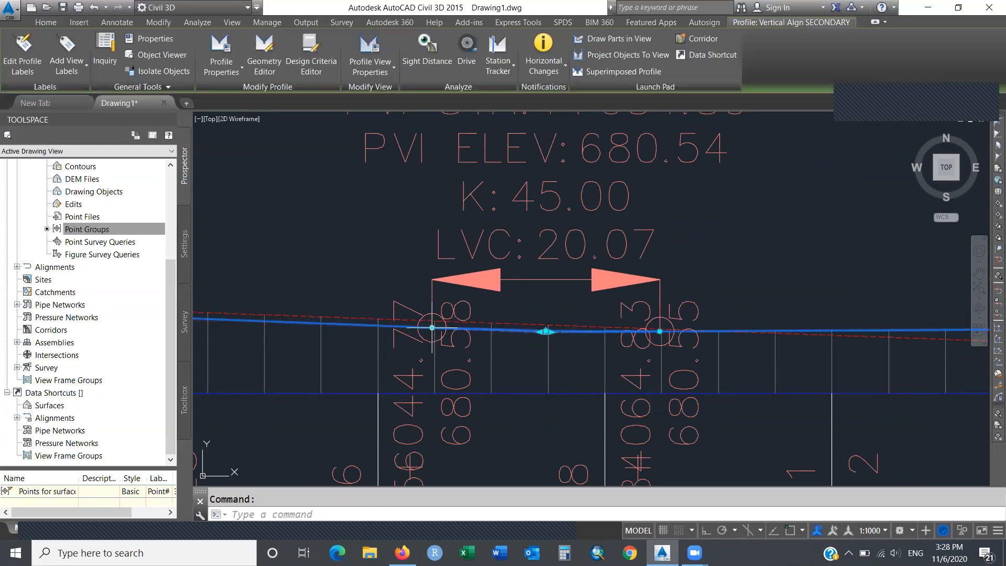
{"action": "left_click", "coordinate": [432, 327]}
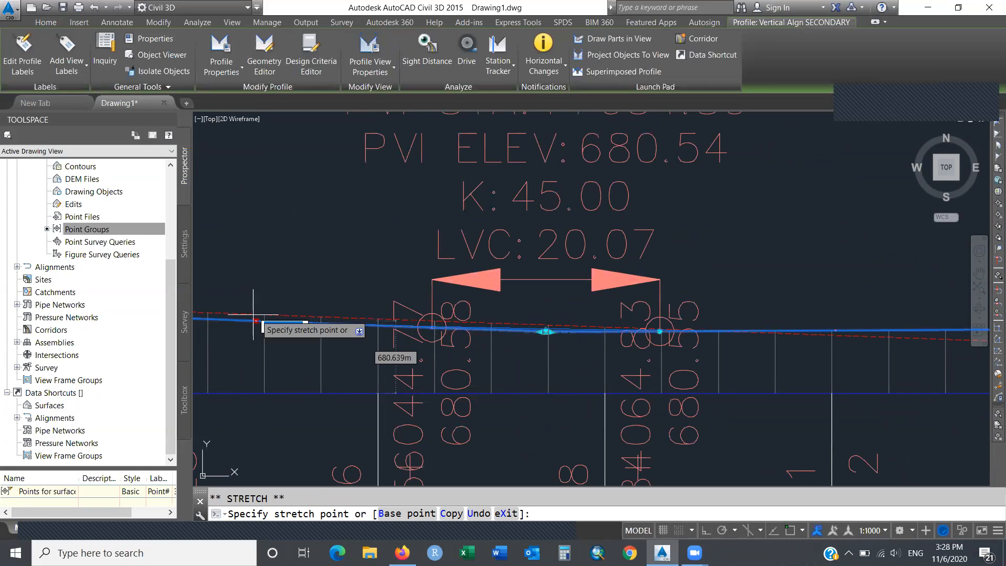
{"action": "left_click", "coordinate": [208, 318]}
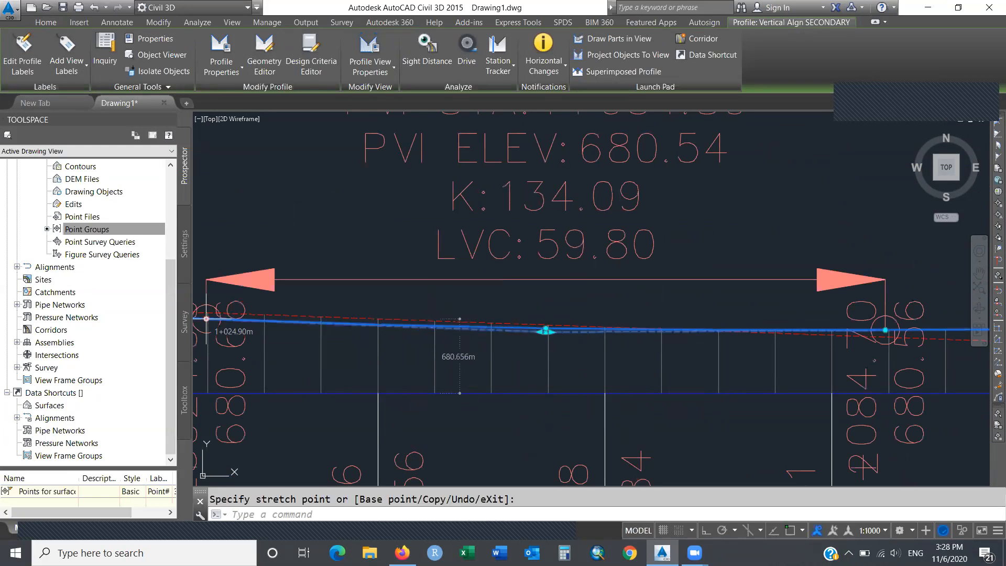
{"action": "key", "text": "Escape"}
{"action": "type", "text": "z"}
{"action": "key", "text": "Return"}
{"action": "type", "text": "p"}
{"action": "key", "text": "Return"}
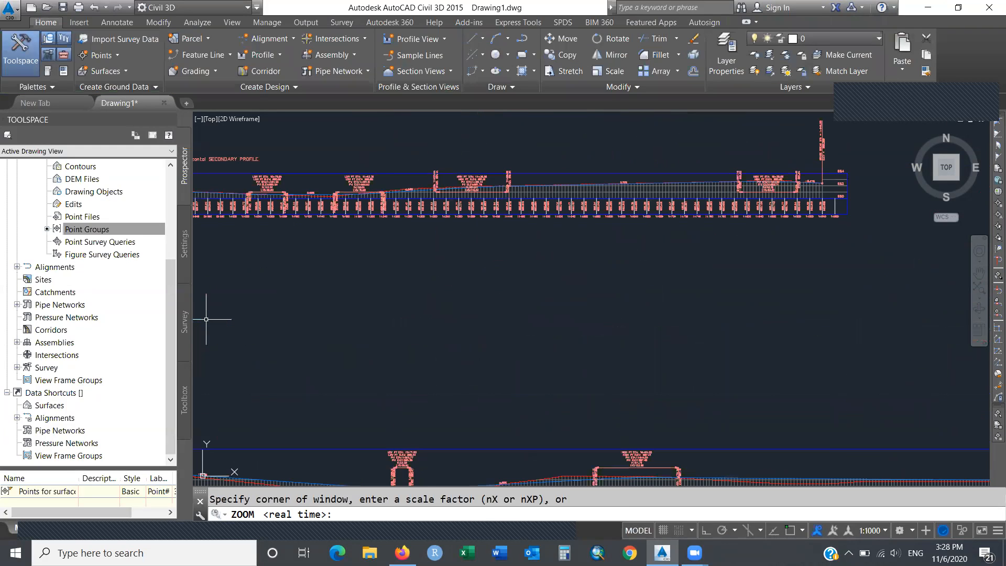
{"action": "type", "text": "pa"}
Pan along the SECONDARY profile and window-zoom onto the PVI 0+624.71 labels.
{"action": "key", "text": "Return"}
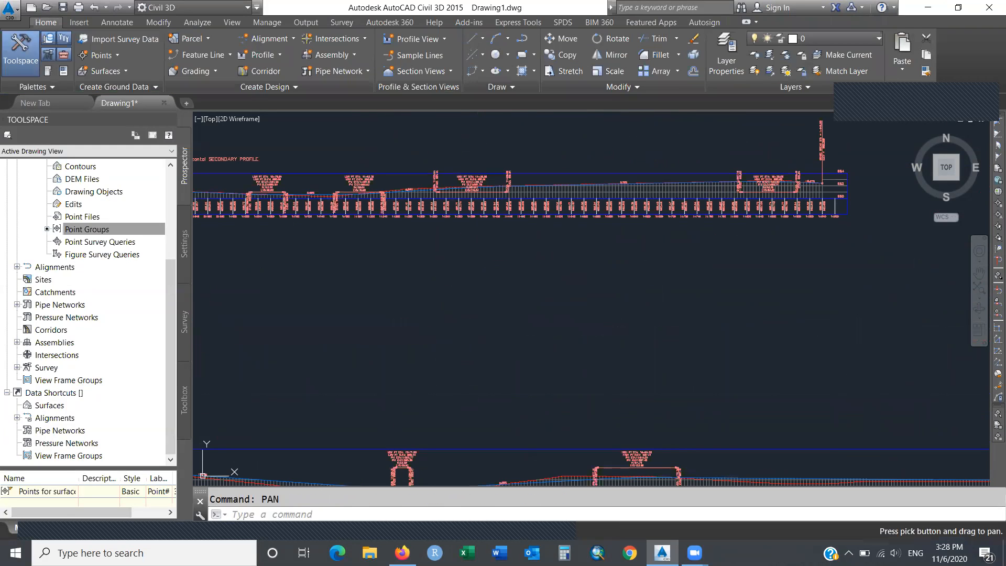
{"action": "mouse_move", "coordinate": [302, 263]}
{"action": "left_mouse_down"}
{"action": "mouse_move", "coordinate": [602, 307]}
{"action": "mouse_move", "coordinate": [936, 337]}
{"action": "left_mouse_up"}
{"action": "key", "text": "Escape"}
{"action": "type", "text": "z"}
{"action": "key", "text": "Return"}
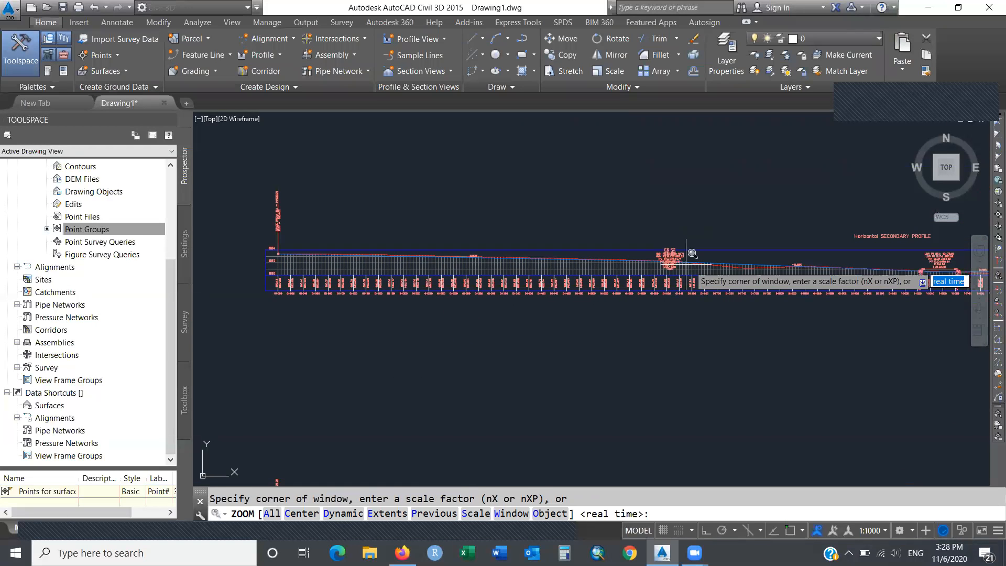
{"action": "left_click", "coordinate": [636, 256]}
{"action": "left_click", "coordinate": [679, 265]}
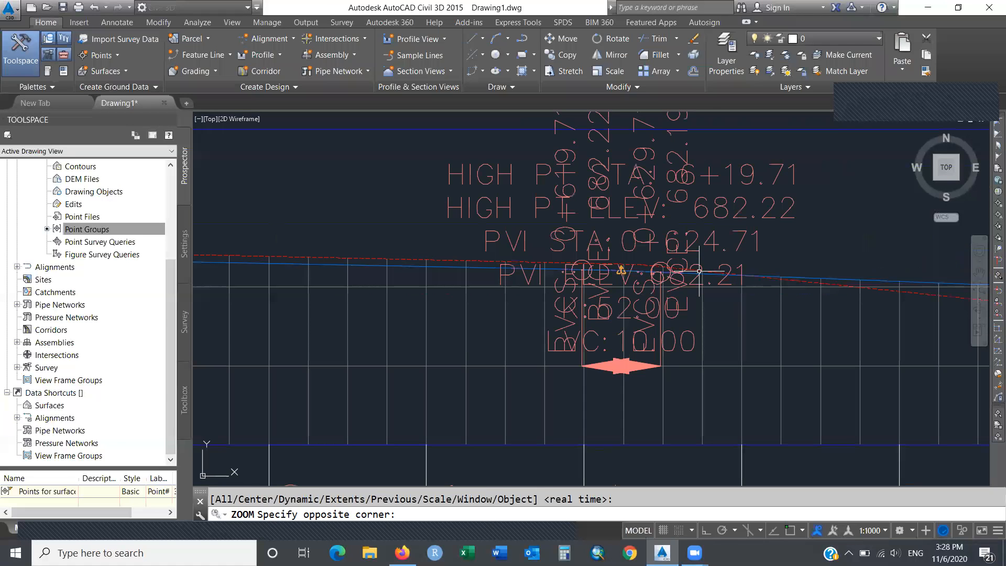
Stretch the SECONDARY curve grip left to get K 550.17, LVC 105.80, high point 5+71.81.
{"action": "mouse_move", "coordinate": [625, 270]}
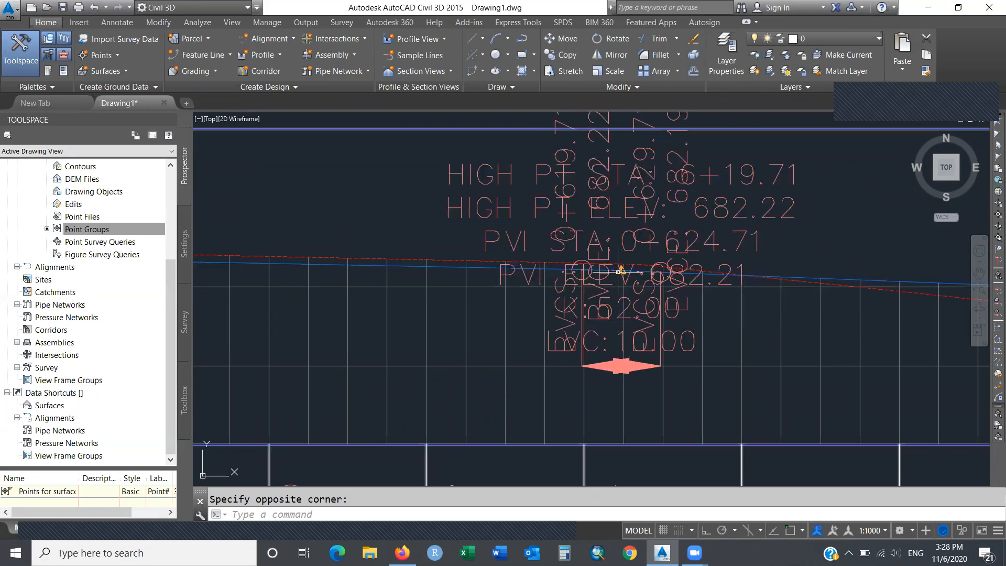
{"action": "left_click", "coordinate": [613, 269]}
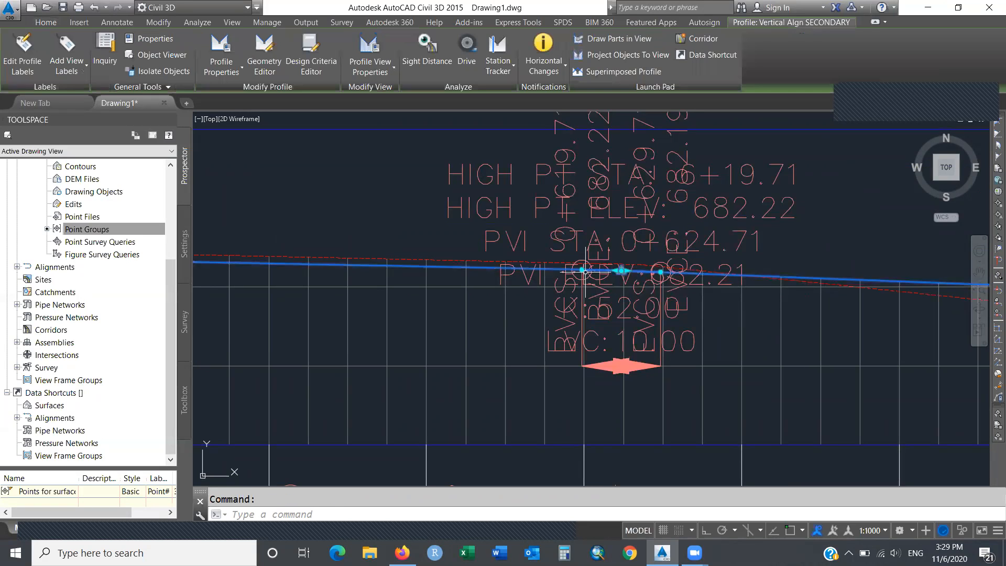
{"action": "left_click", "coordinate": [621, 270]}
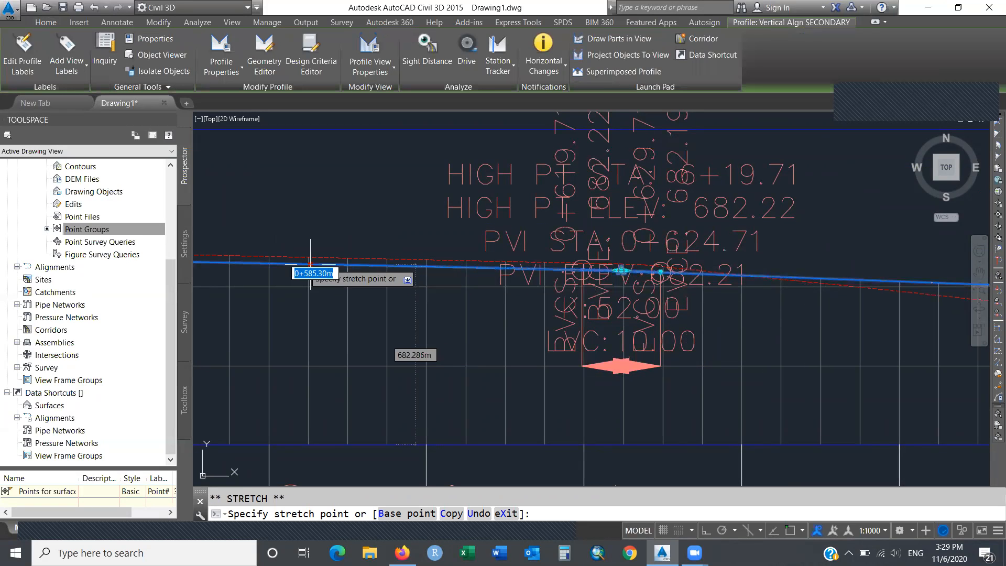
{"action": "left_click", "coordinate": [202, 262]}
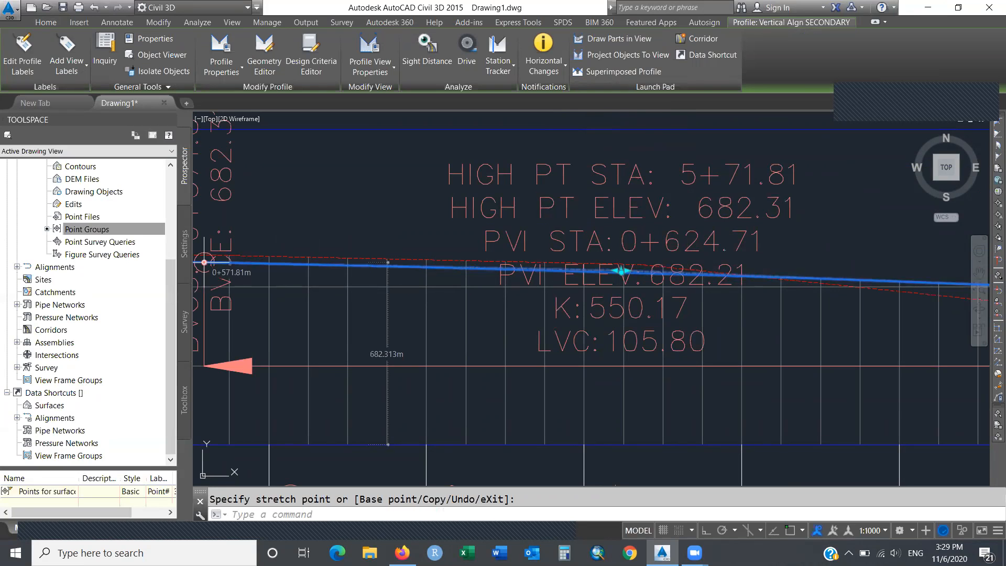
{"action": "key", "text": "Escape"}
{"action": "type", "text": "zo"}
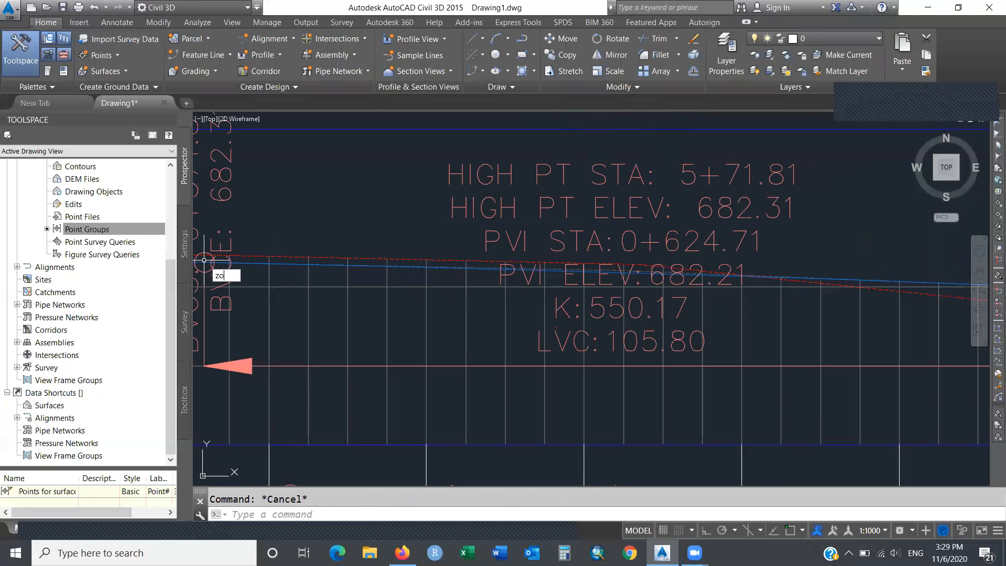
{"action": "key", "text": "Return"}
{"action": "type", "text": "p"}
{"action": "key", "text": "Return"}
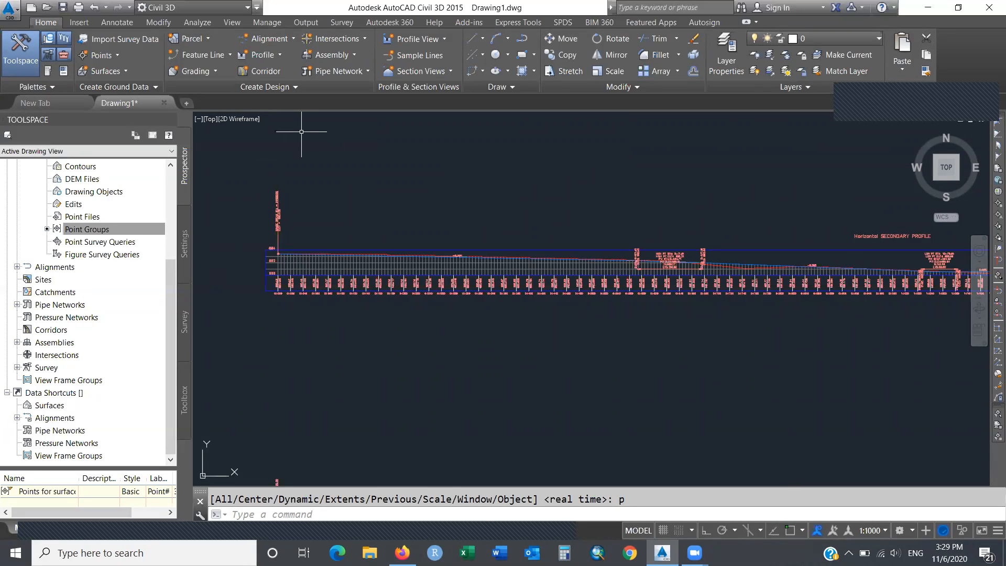
Zoom to extents, then window-zoom twice onto the MAIN Rd–SECONDARY crossing at station 5+000.
{"action": "key", "text": "Return"}
{"action": "key", "text": "Return"}
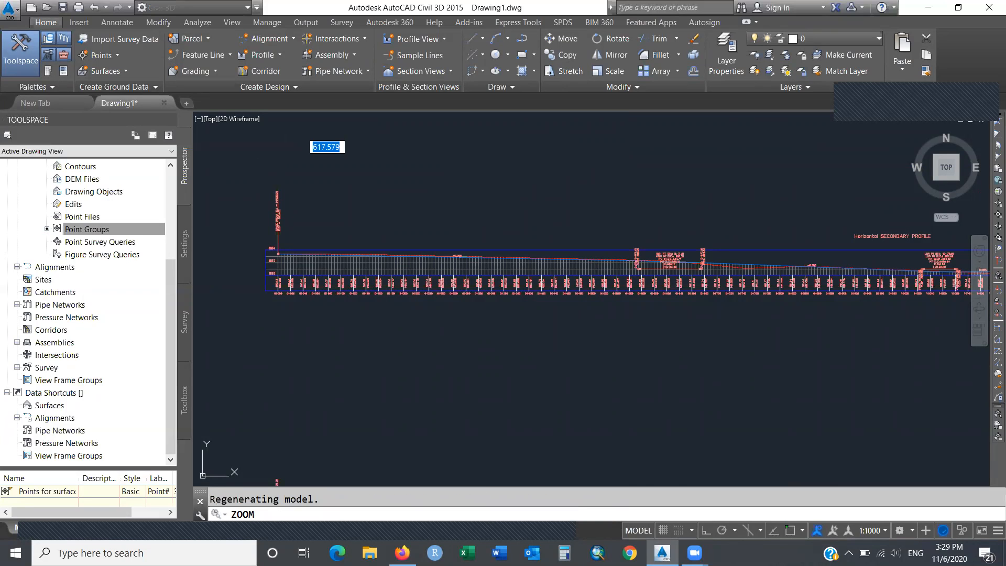
{"action": "key", "text": "Escape"}
{"action": "type", "text": "zoom"}
{"action": "key", "text": "Return"}
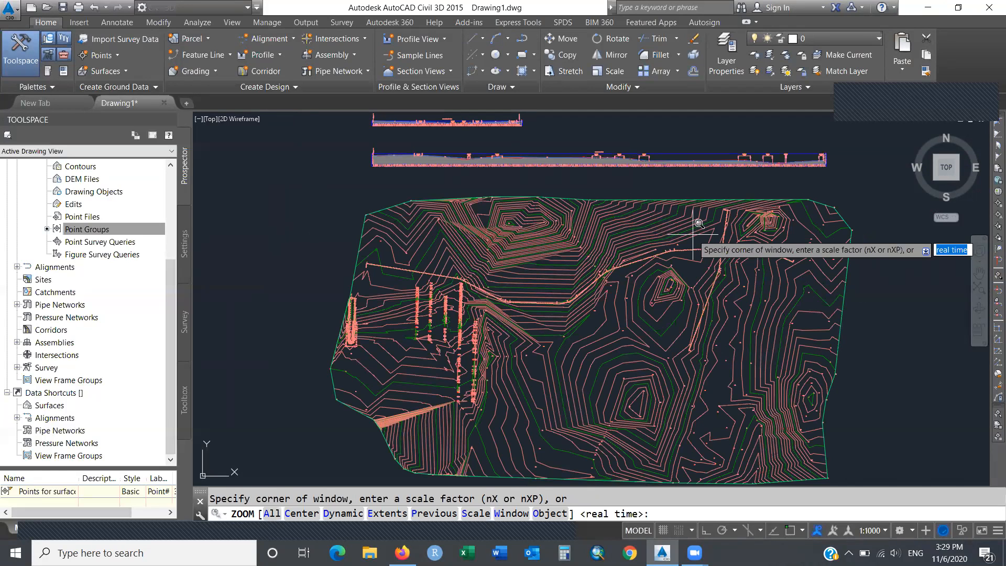
{"action": "left_click", "coordinate": [711, 238]}
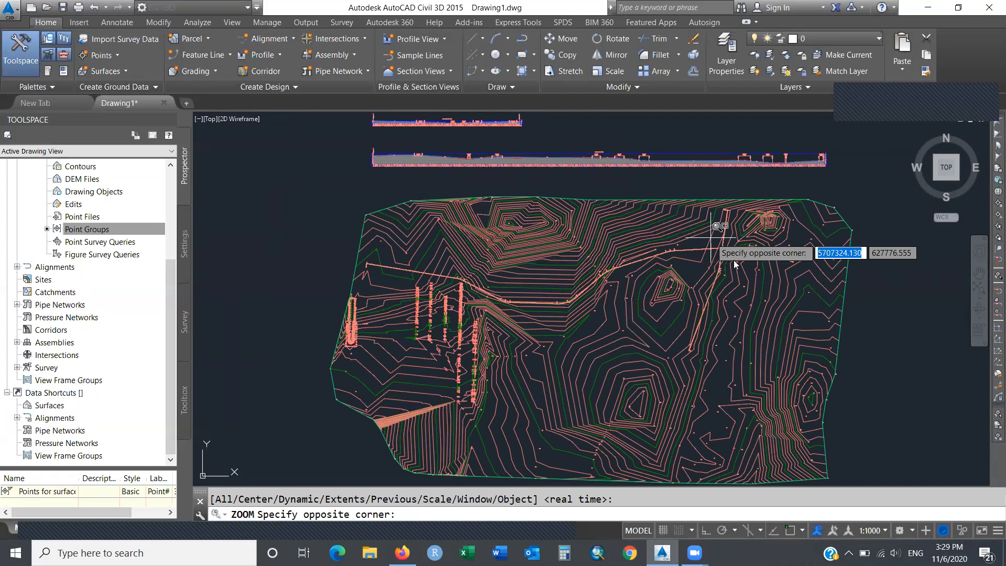
{"action": "left_click", "coordinate": [736, 262]}
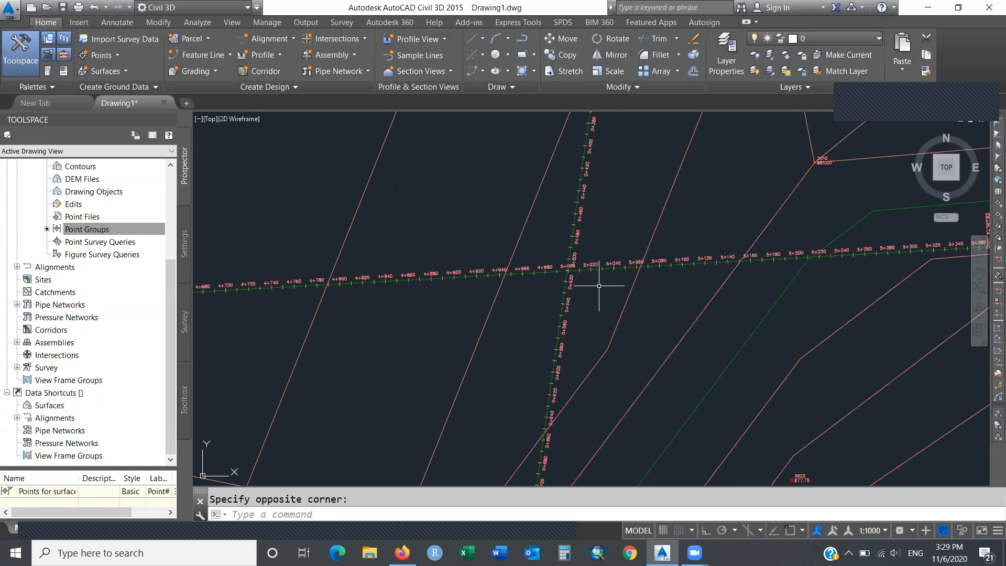
{"action": "type", "text": "zoom"}
{"action": "key", "text": "Return"}
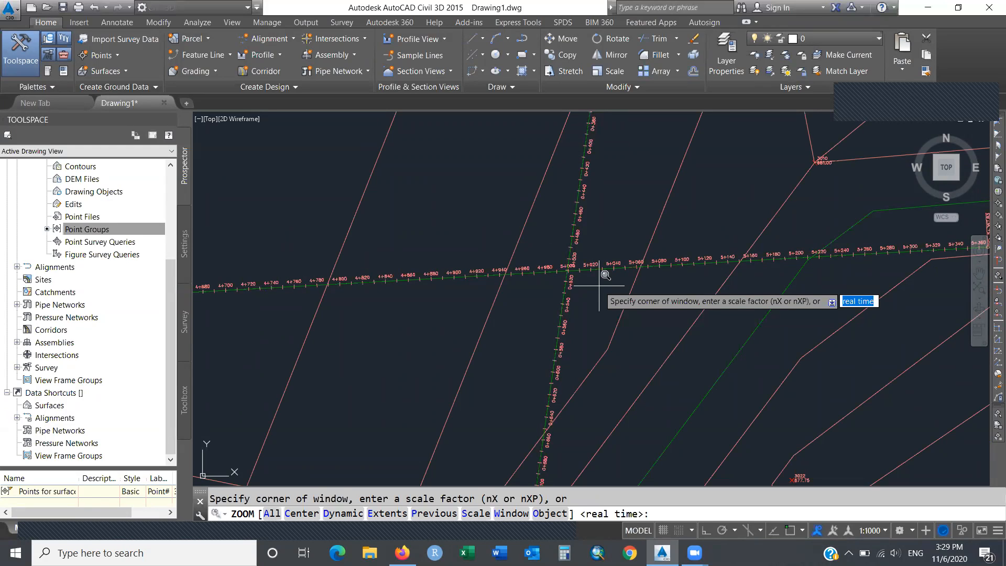
{"action": "left_click", "coordinate": [532, 237]}
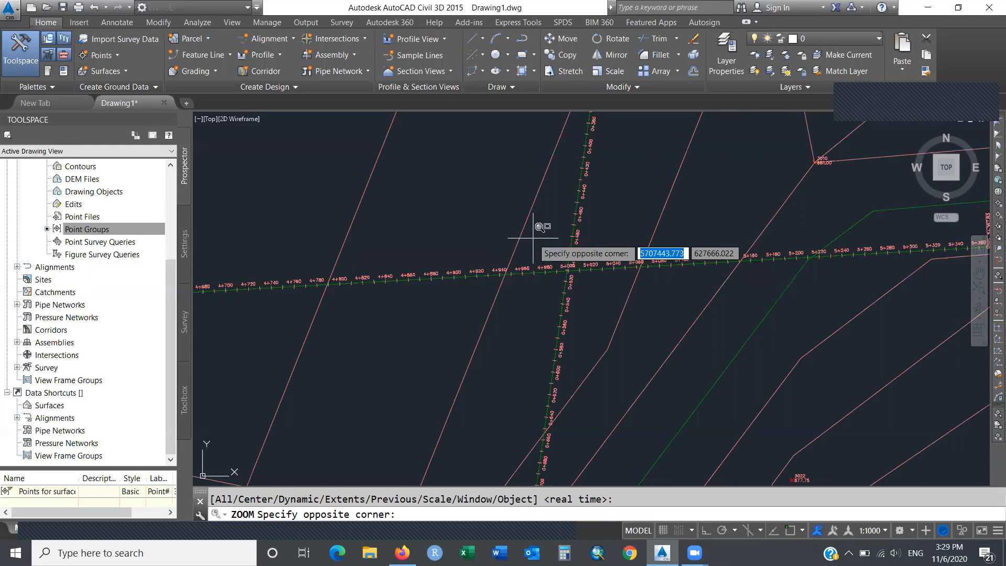
{"action": "left_click", "coordinate": [606, 300]}
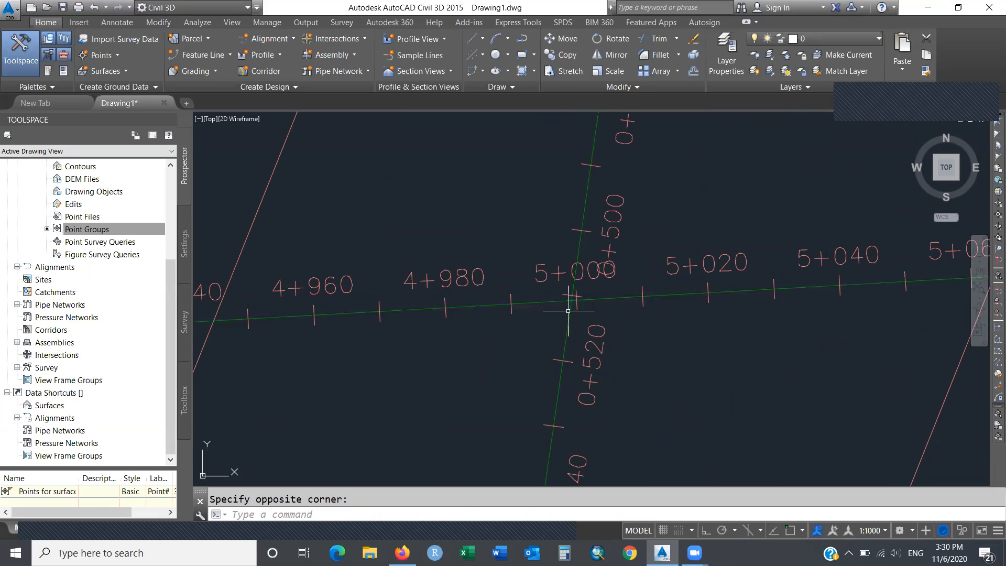
{"action": "mouse_move", "coordinate": [620, 322]}
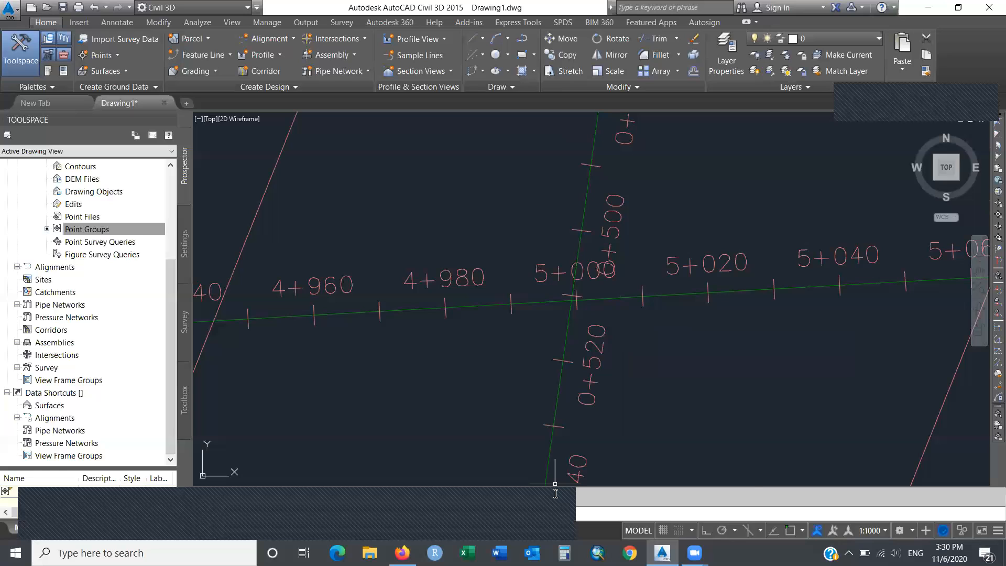
{"action": "left_click", "coordinate": [553, 525]}
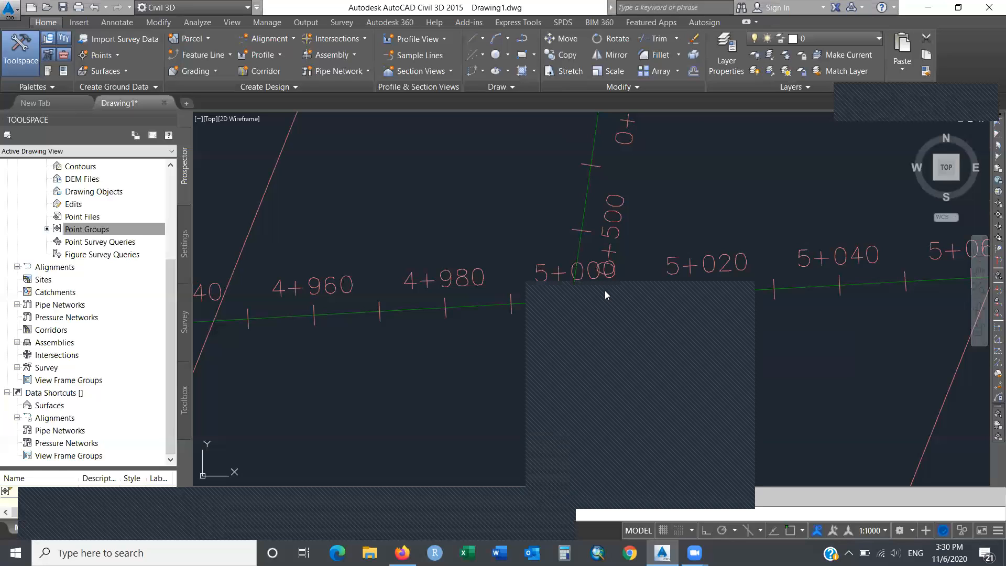
{"action": "left_click", "coordinate": [534, 298]}
{"action": "left_click_drag", "start_coordinate": [594, 298], "coordinate": [546, 155]}
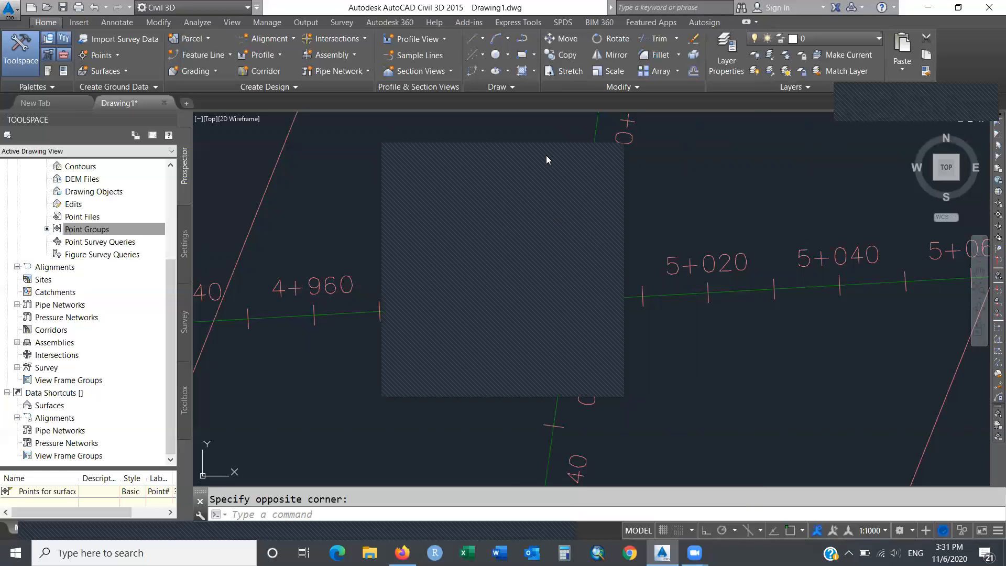
{"action": "left_click", "coordinate": [545, 153]}
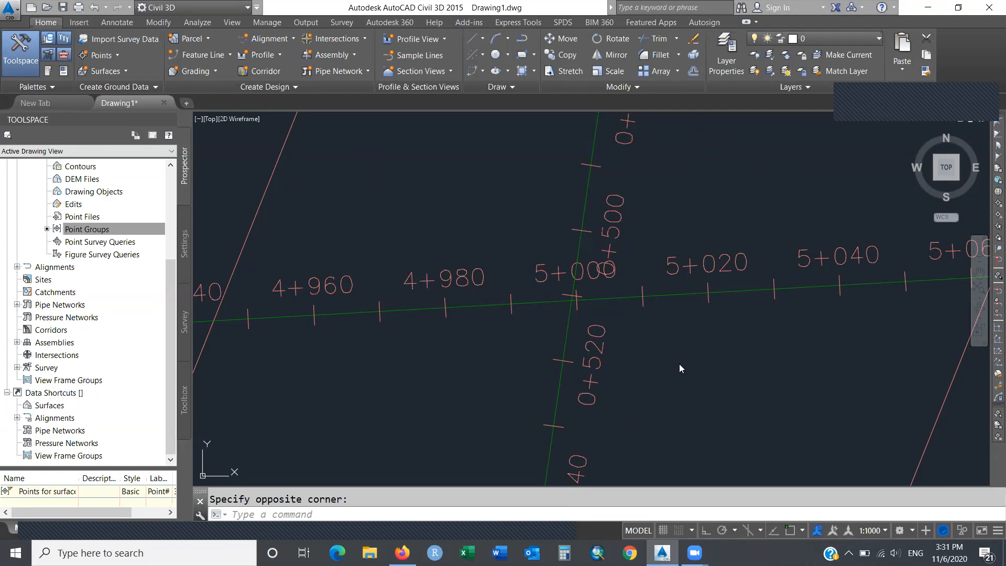
Check the Profile creation commands, then show the Intersections list with Create Intersection.
{"action": "left_click", "coordinate": [281, 55]}
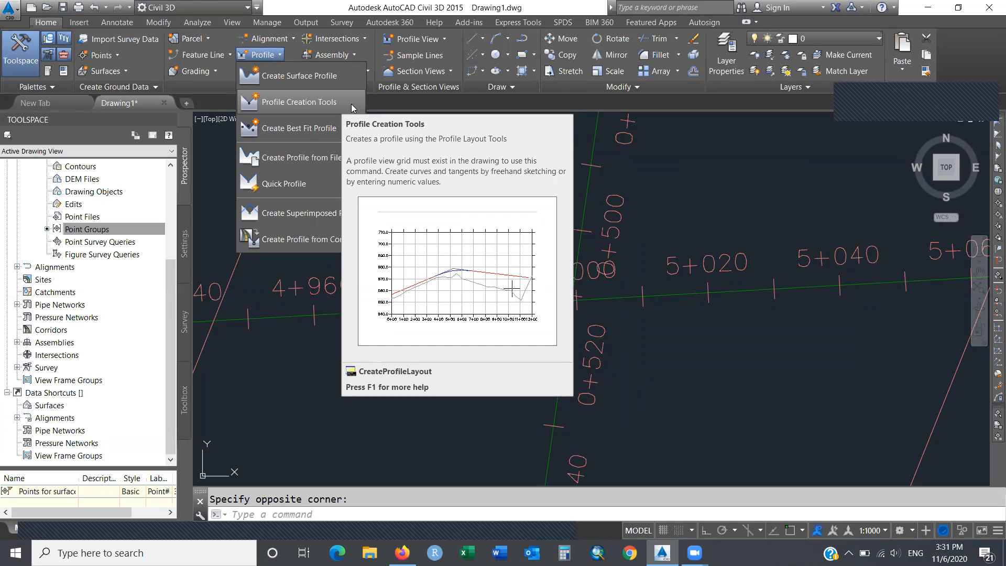
{"action": "left_click", "coordinate": [706, 181]}
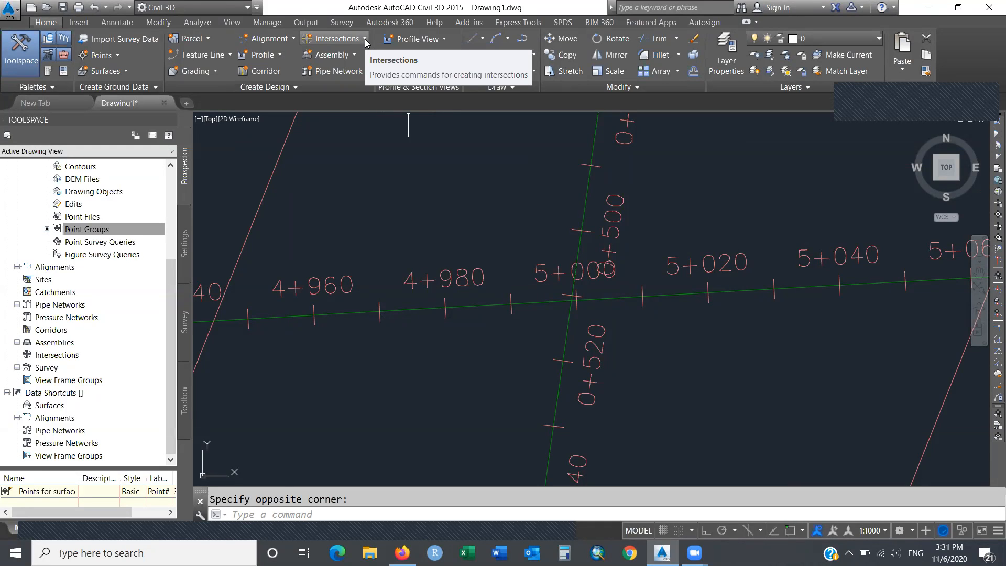
{"action": "left_click", "coordinate": [365, 41]}
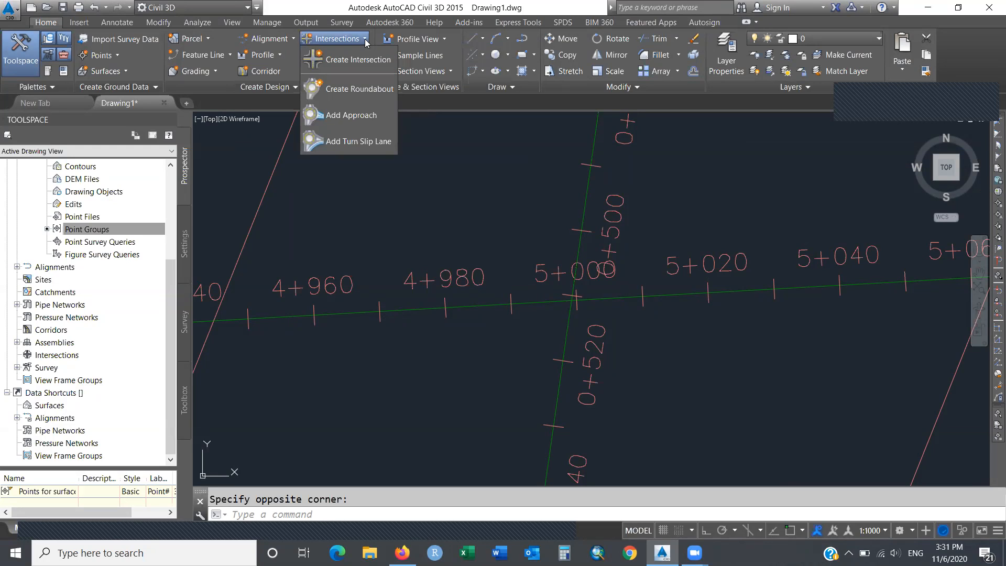
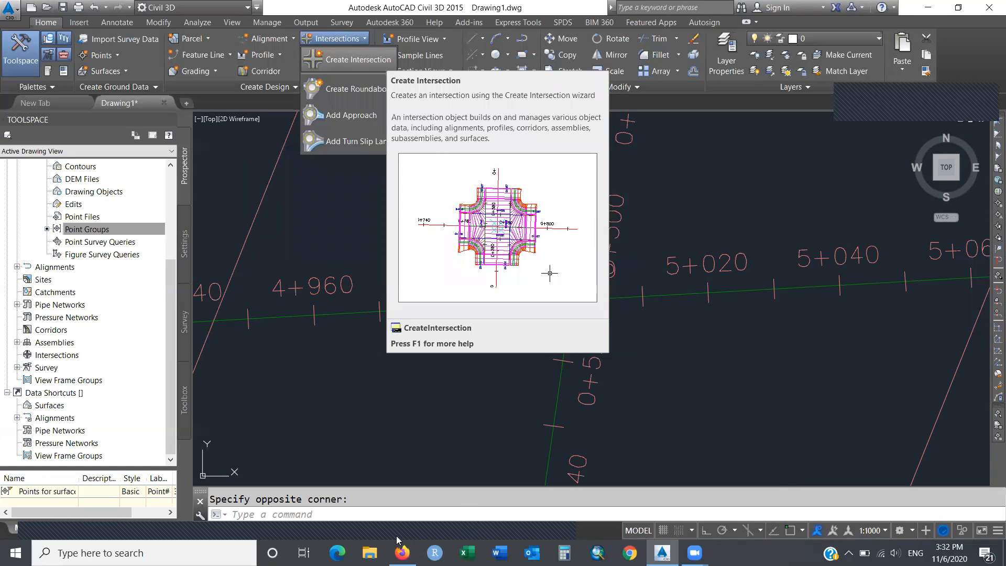
Dismiss the Intersections list and zoom to extents to show the surface and profile views.
{"action": "left_click", "coordinate": [613, 513]}
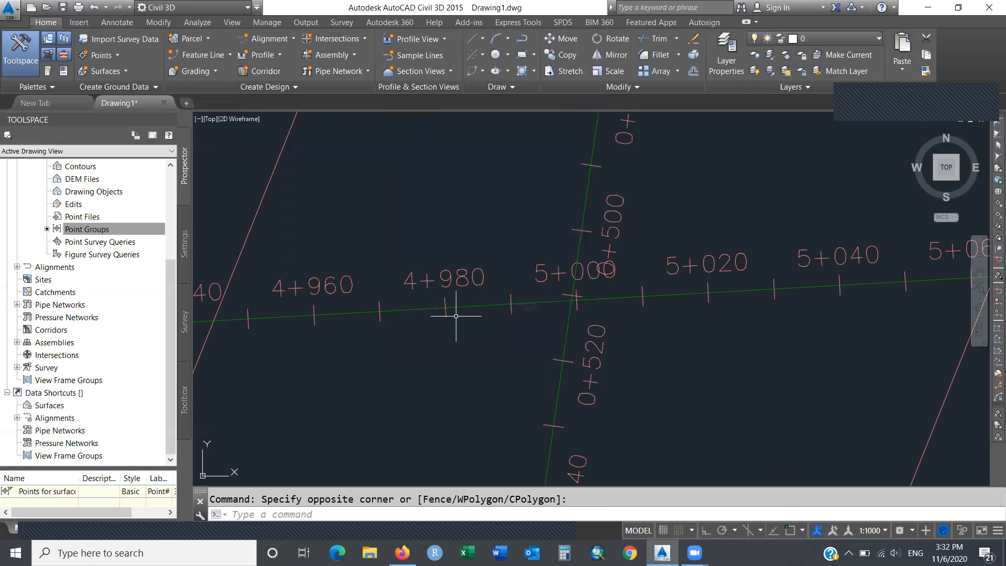
{"action": "type", "text": "zoom"}
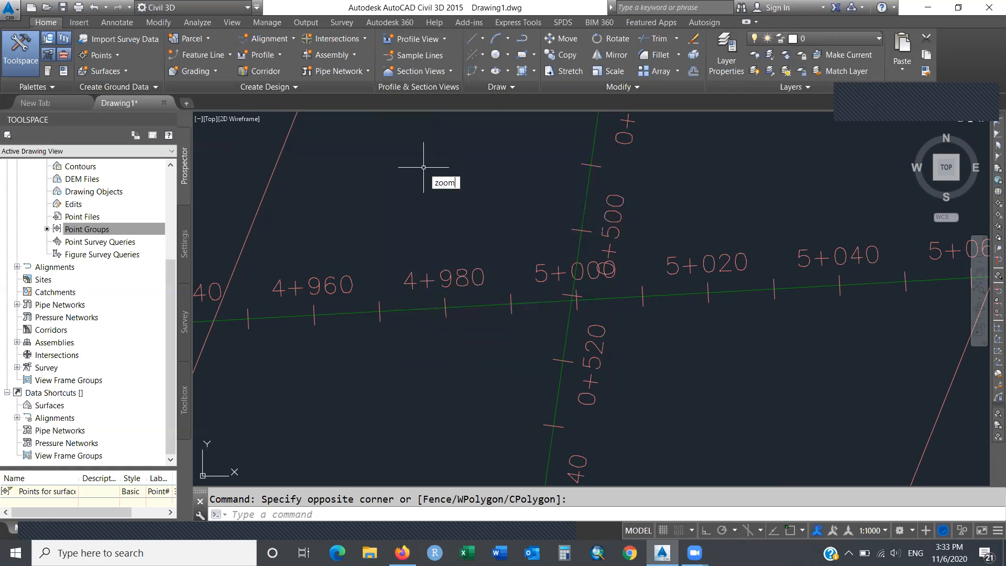
{"action": "key", "text": "Return"}
{"action": "type", "text": "E"}
{"action": "key", "text": "Return"}
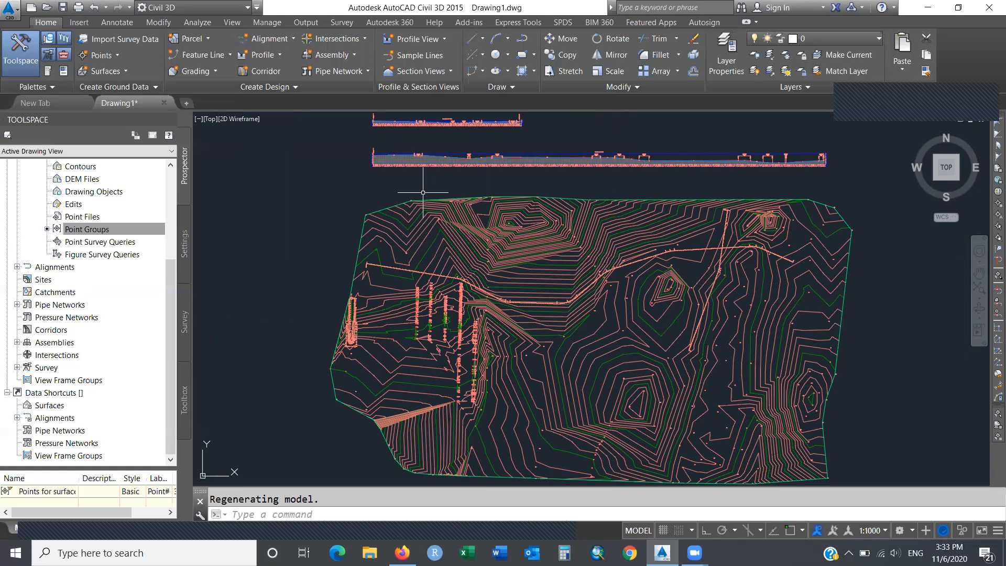
Glance at the Assembly options, then toggle the Tool Palettes off and back on with Ctrl+3.
{"action": "left_click", "coordinate": [354, 55]}
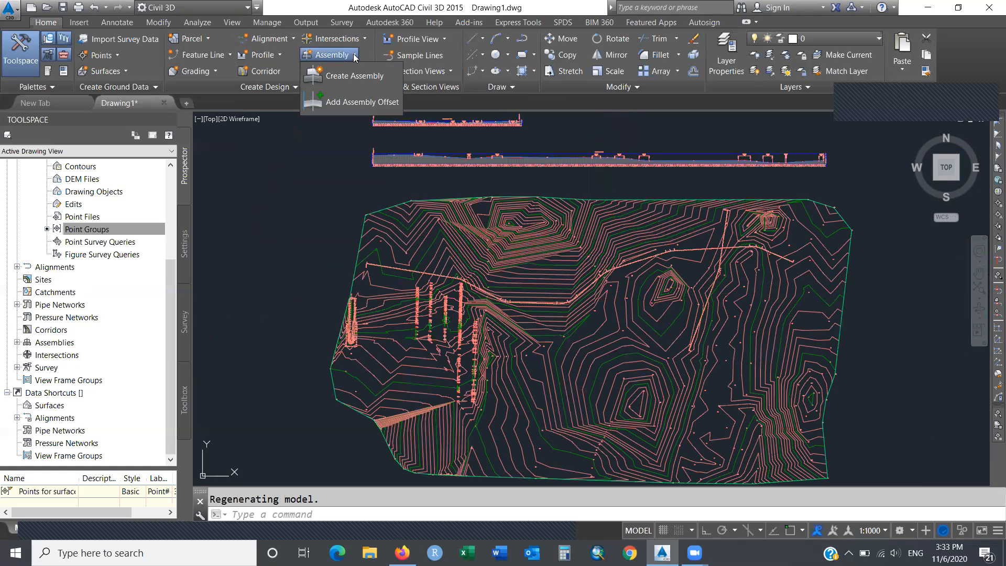
{"action": "left_click", "coordinate": [354, 55]}
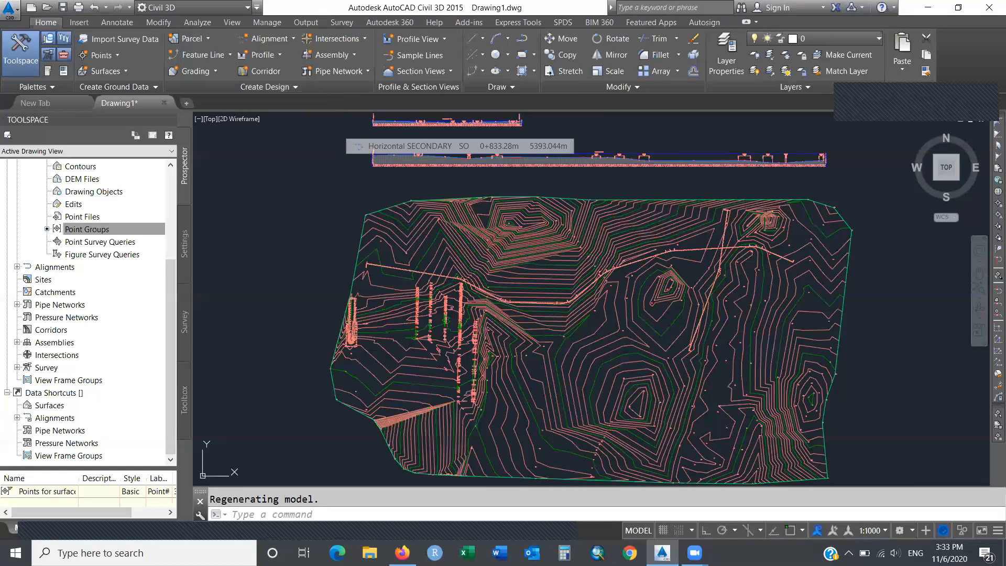
{"action": "key", "text": "ctrl+3"}
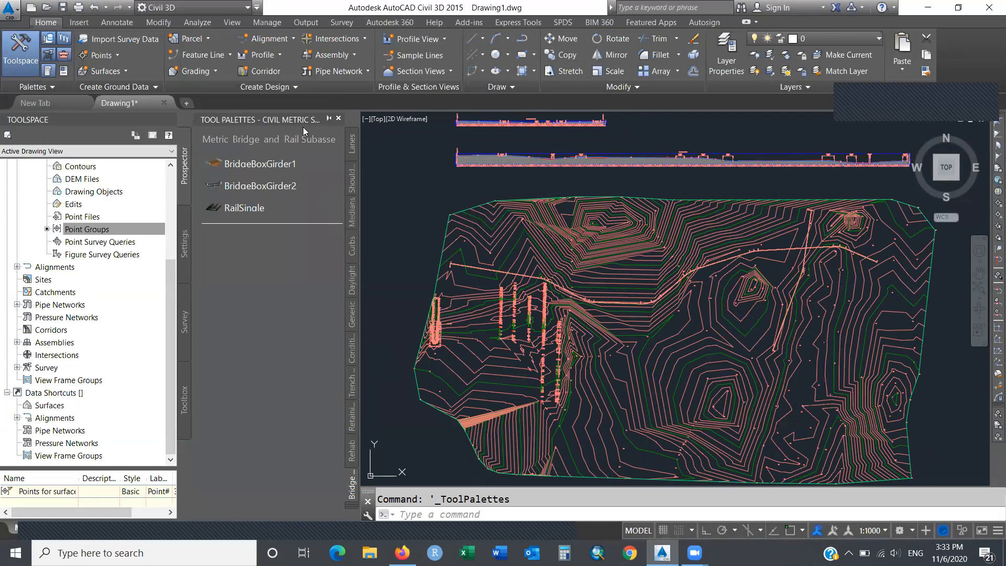
{"action": "left_click", "coordinate": [339, 120]}
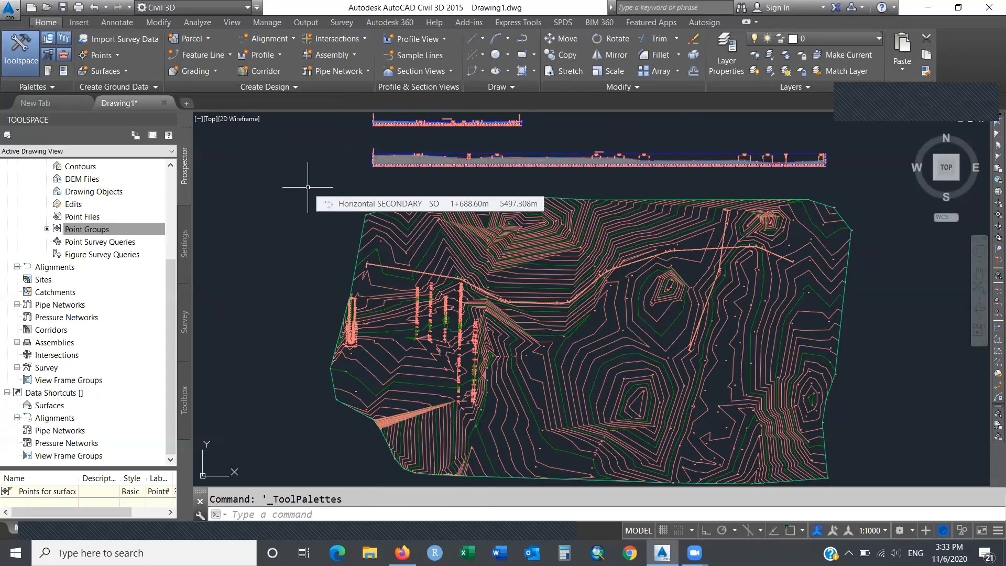
{"action": "key", "text": "ctrl+3"}
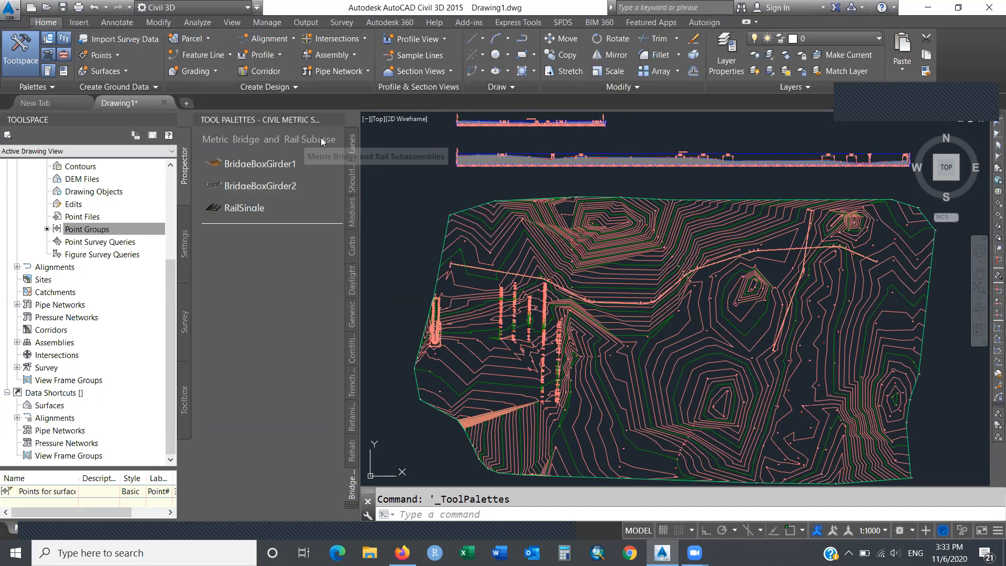
Browse the Lanes, Shoulders, Medians and Curbs palettes, then switch to the Assemblies - Metric group.
{"action": "left_click", "coordinate": [354, 142]}
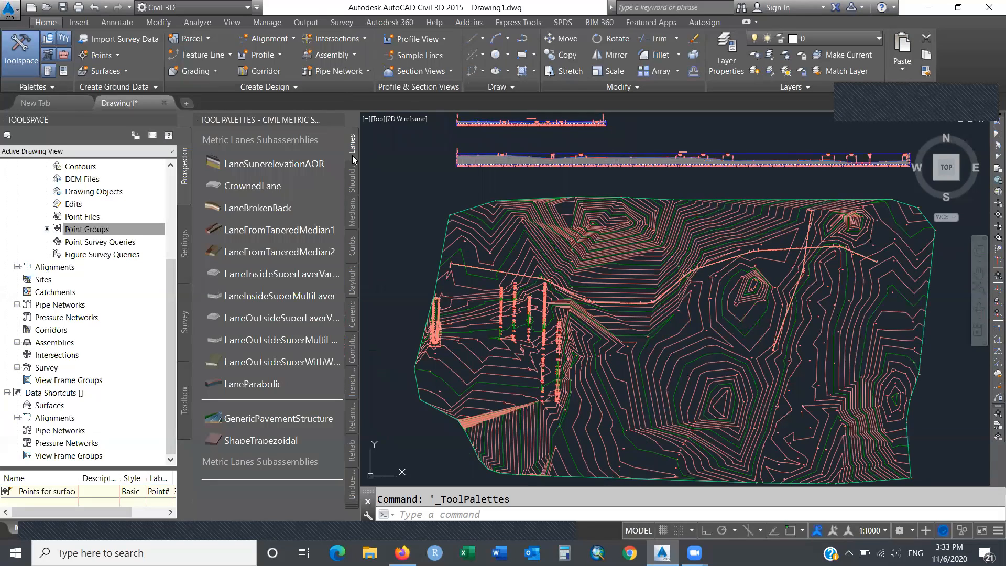
{"action": "left_click", "coordinate": [352, 177]}
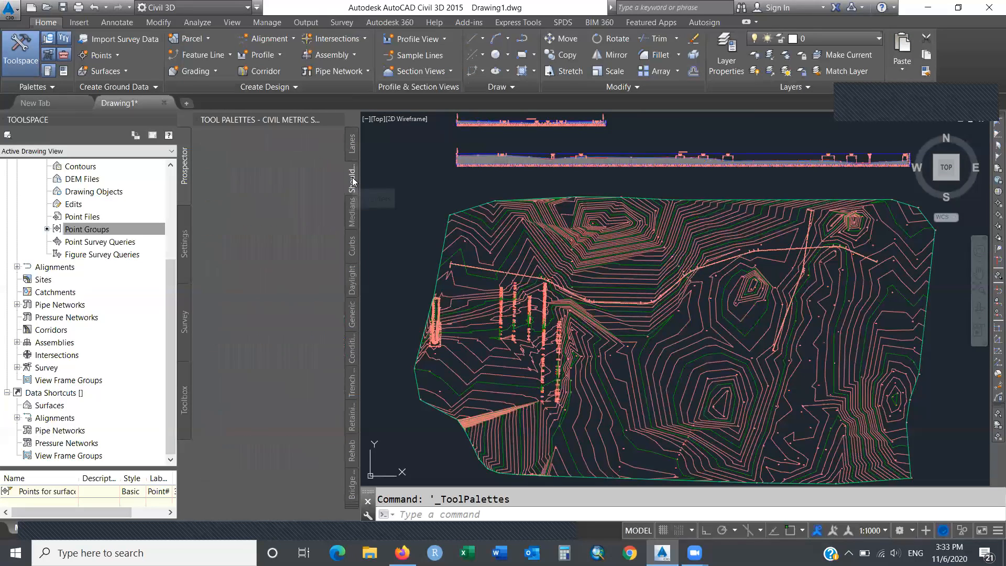
{"action": "left_click", "coordinate": [351, 218]}
{"action": "left_click", "coordinate": [351, 246]}
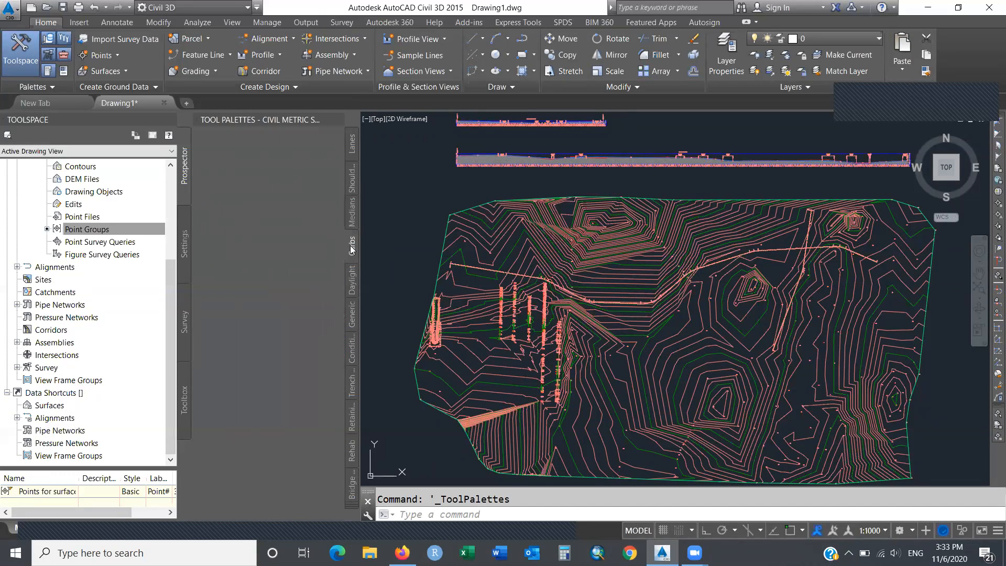
{"action": "right_click", "coordinate": [352, 502]}
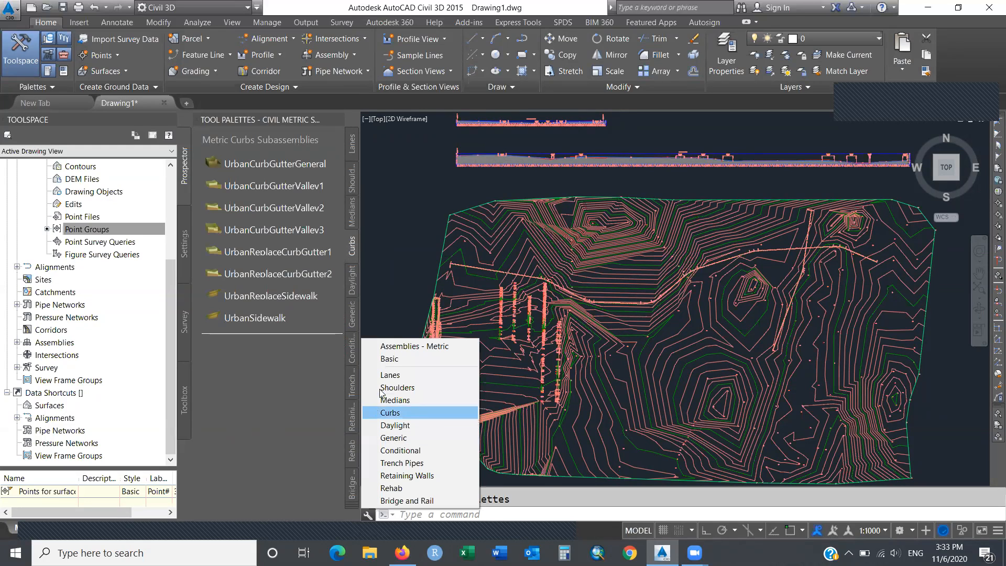
{"action": "left_click", "coordinate": [392, 347]}
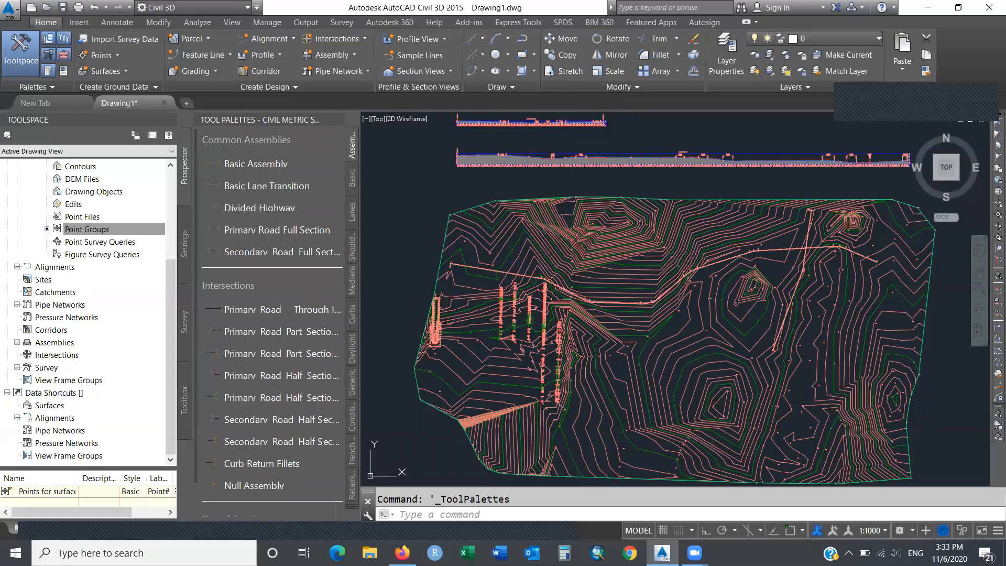
Insert a Primary Road Full Section assembly above the surface and close the Event Viewer.
{"action": "left_click", "coordinate": [297, 230]}
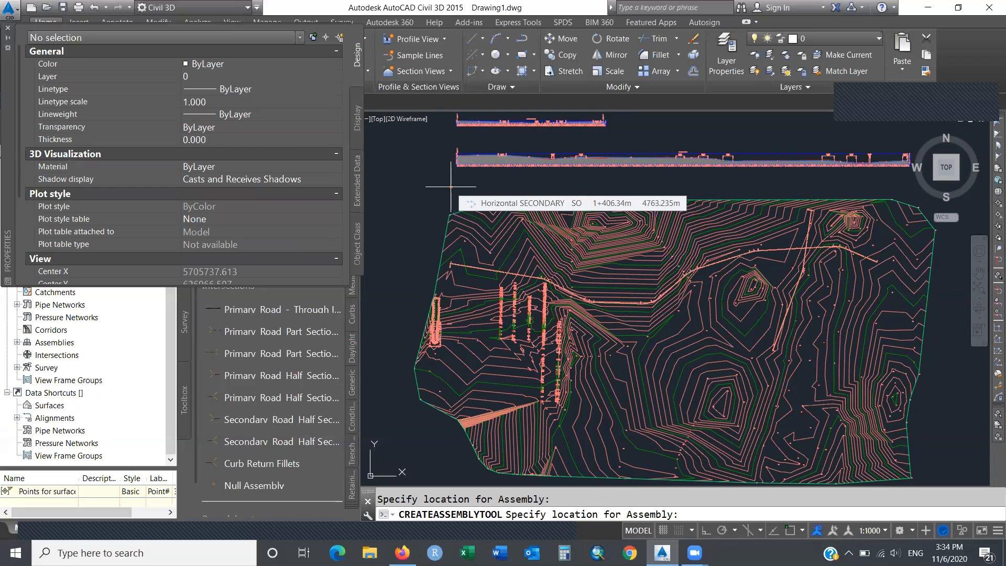
{"action": "left_click", "coordinate": [451, 186]}
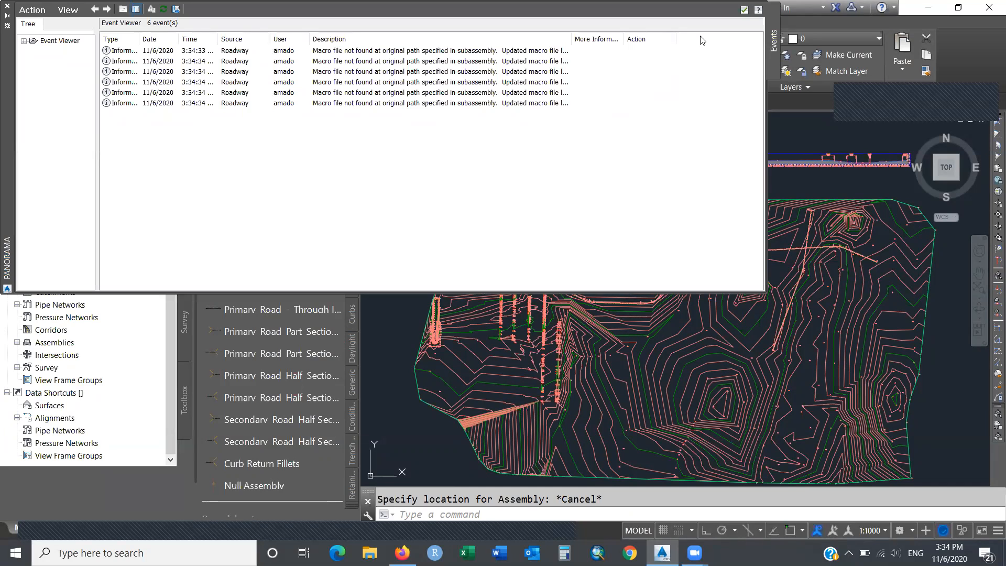
{"action": "left_click", "coordinate": [745, 10]}
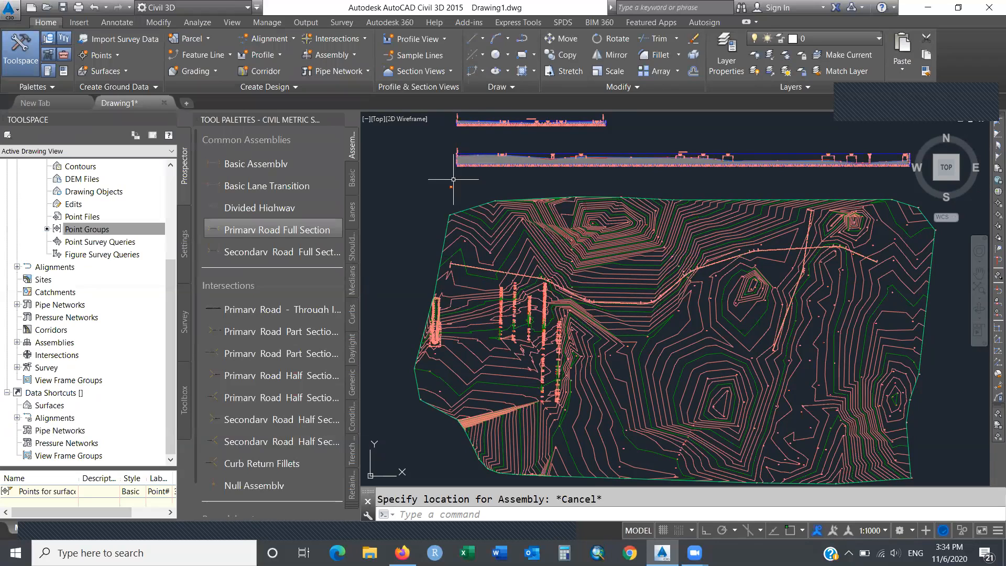
Window-zoom twice onto the new assembly until its lanes and daylight slopes fill the view.
{"action": "type", "text": "zoom"}
{"action": "key", "text": "Return"}
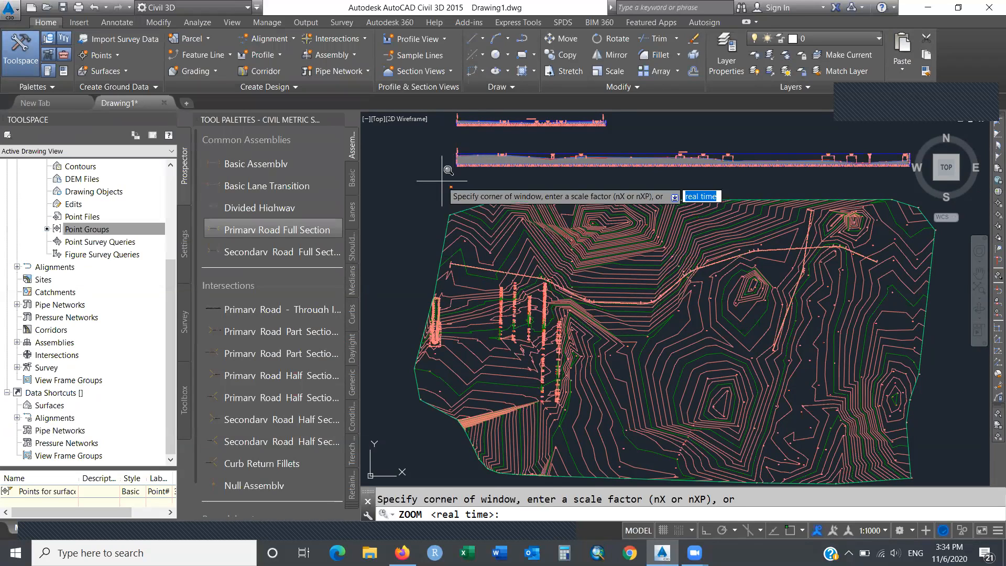
{"action": "left_click", "coordinate": [448, 184]}
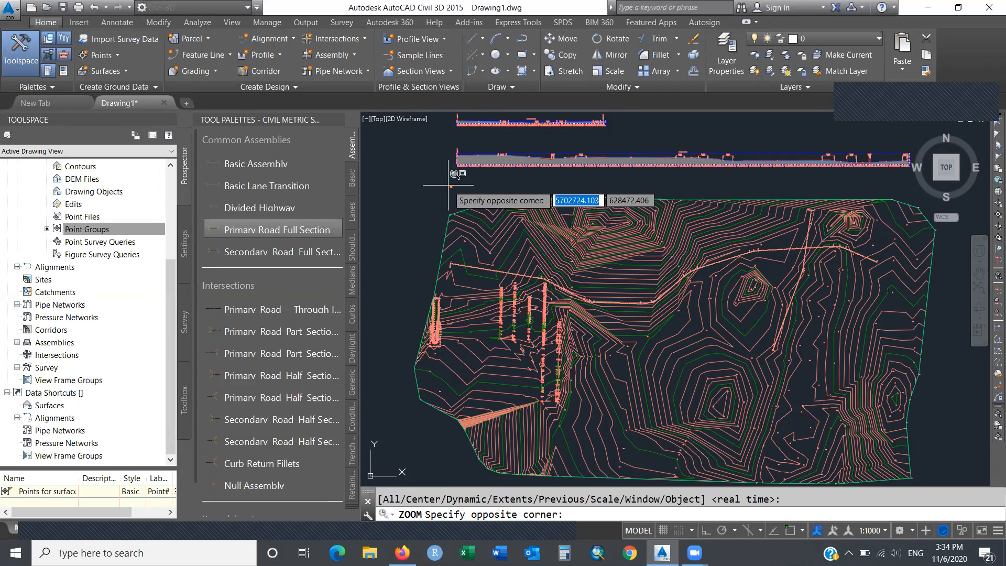
{"action": "left_click", "coordinate": [459, 189]}
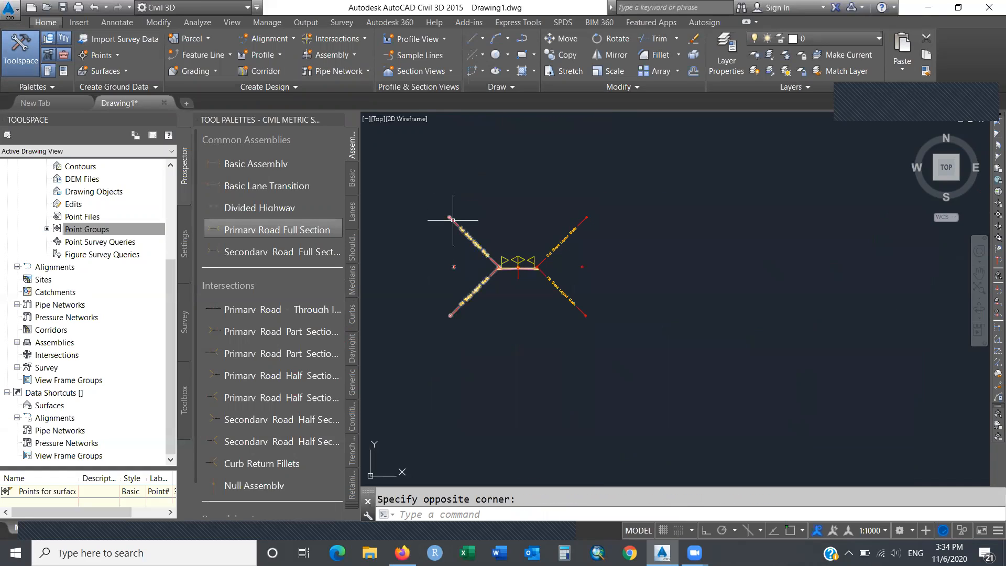
{"action": "type", "text": "zoom"}
{"action": "key", "text": "Return"}
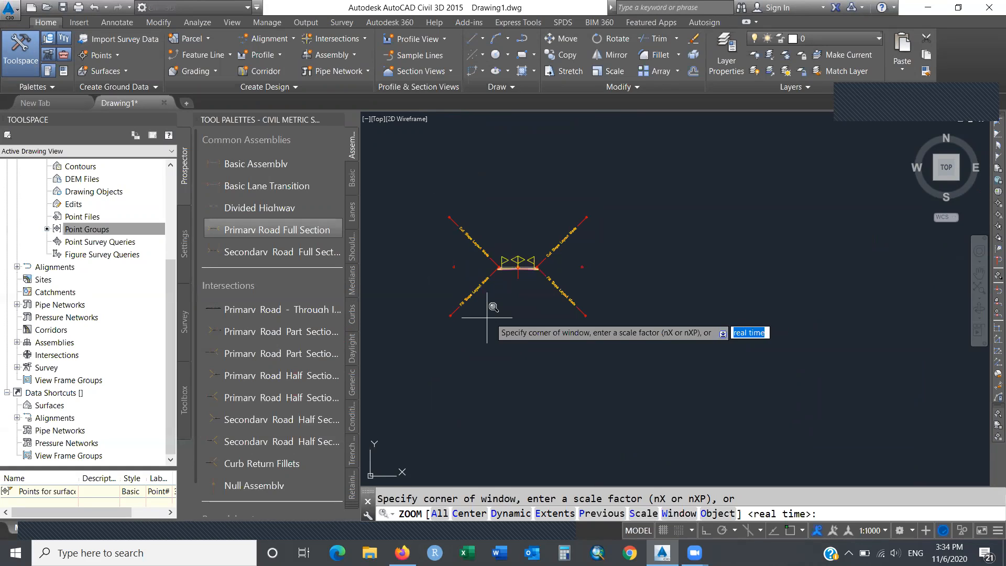
{"action": "left_click", "coordinate": [437, 333]}
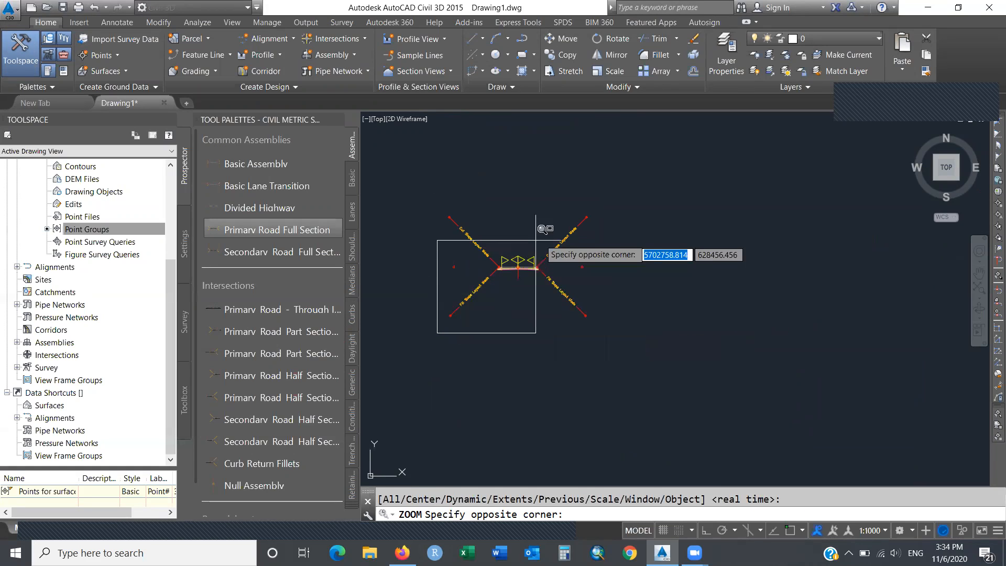
{"action": "left_click", "coordinate": [592, 211]}
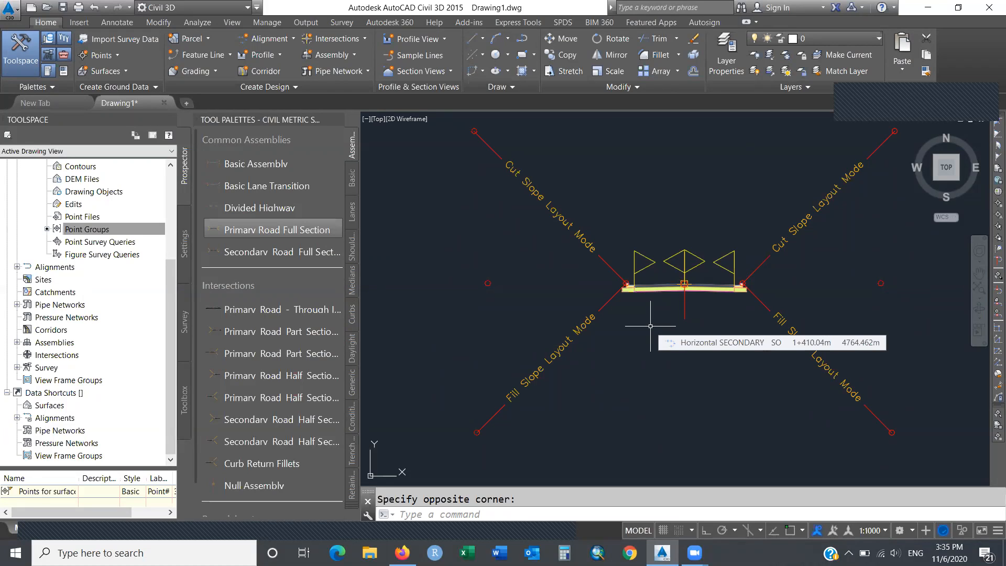
Zoom to extents, then window-zoom onto the alignment crossing near station 5+000.
{"action": "type", "text": "ZOOM"}
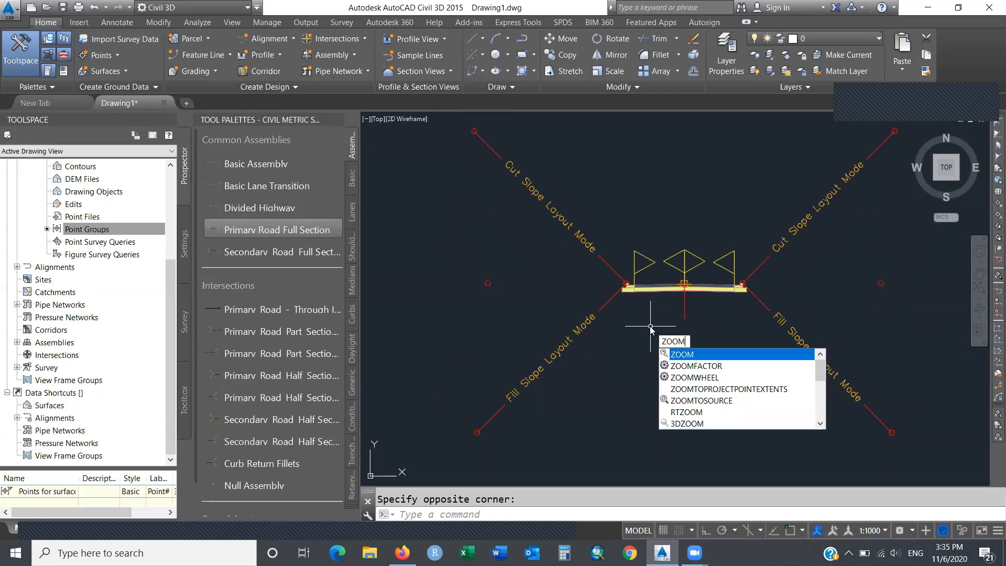
{"action": "key", "text": "Return"}
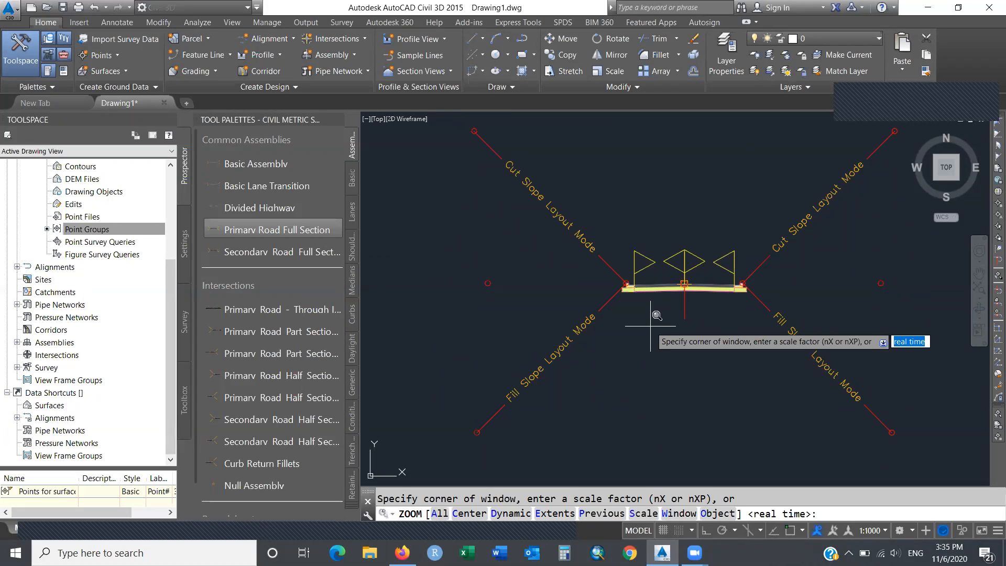
{"action": "type", "text": "E"}
{"action": "key", "text": "Return"}
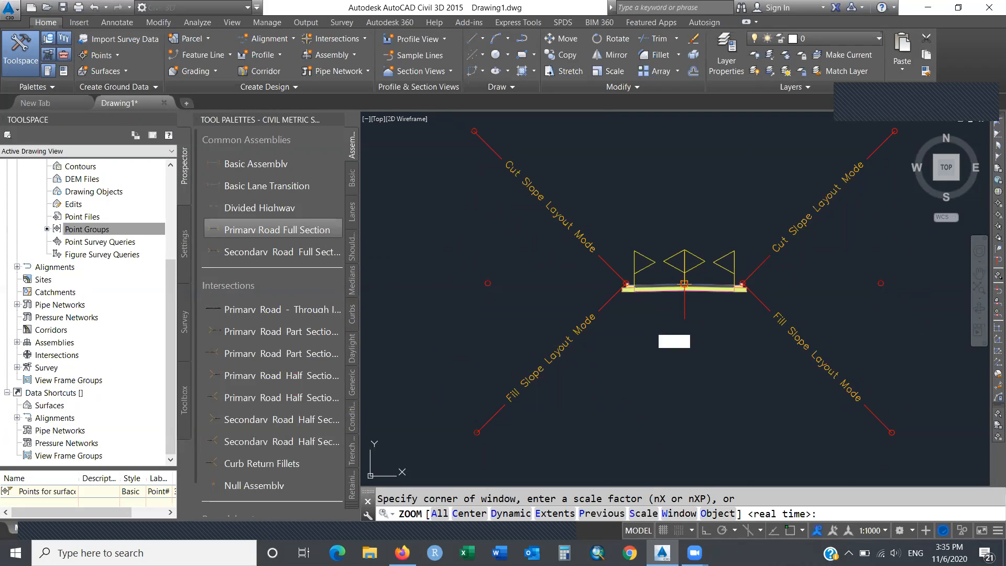
{"action": "type", "text": "zoom"}
{"action": "key", "text": "Return"}
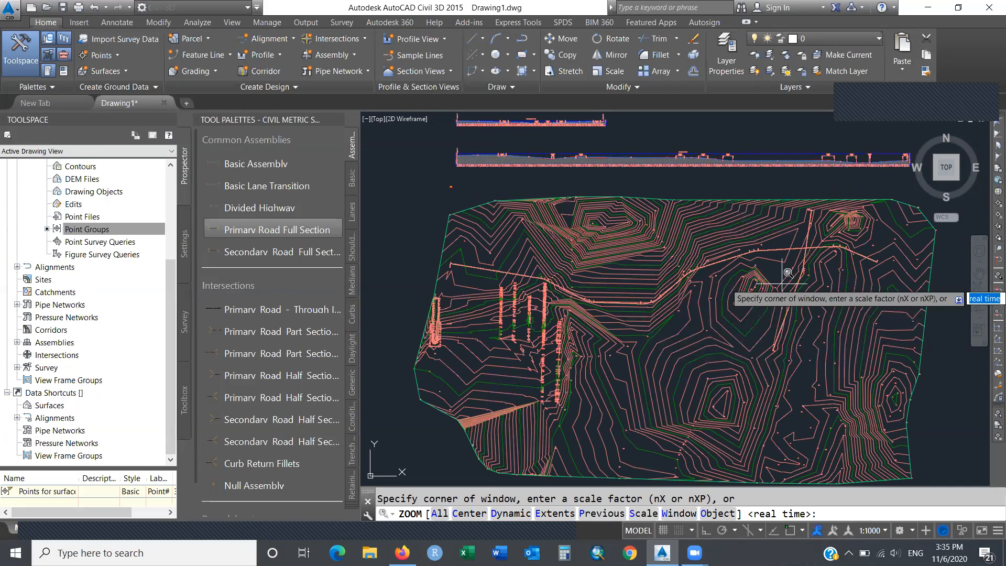
{"action": "left_click", "coordinate": [799, 239]}
{"action": "left_click", "coordinate": [816, 256]}
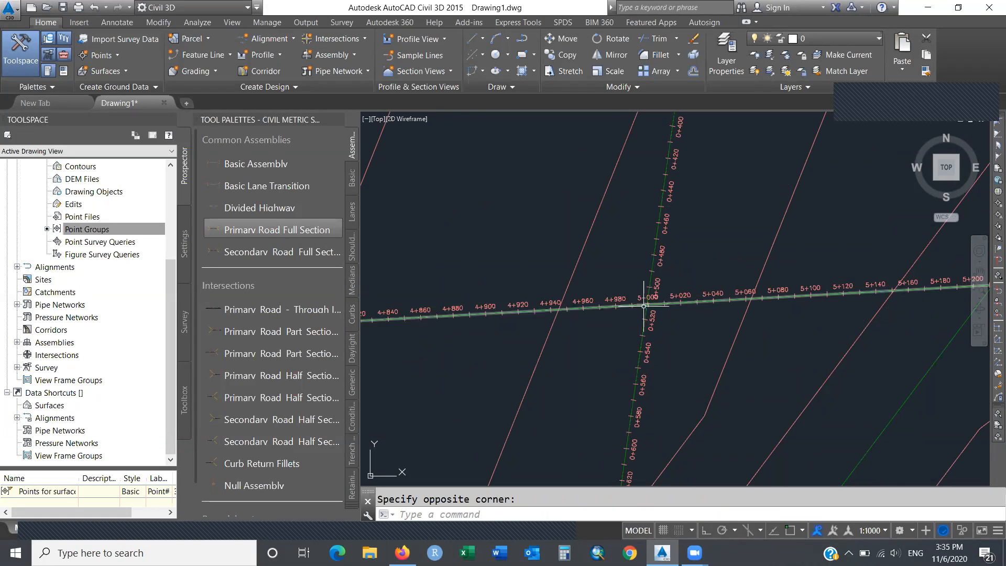
Window-zoom tightly around station 5+000 where the two alignments cross.
{"action": "type", "text": "zoom"}
{"action": "key", "text": "Return"}
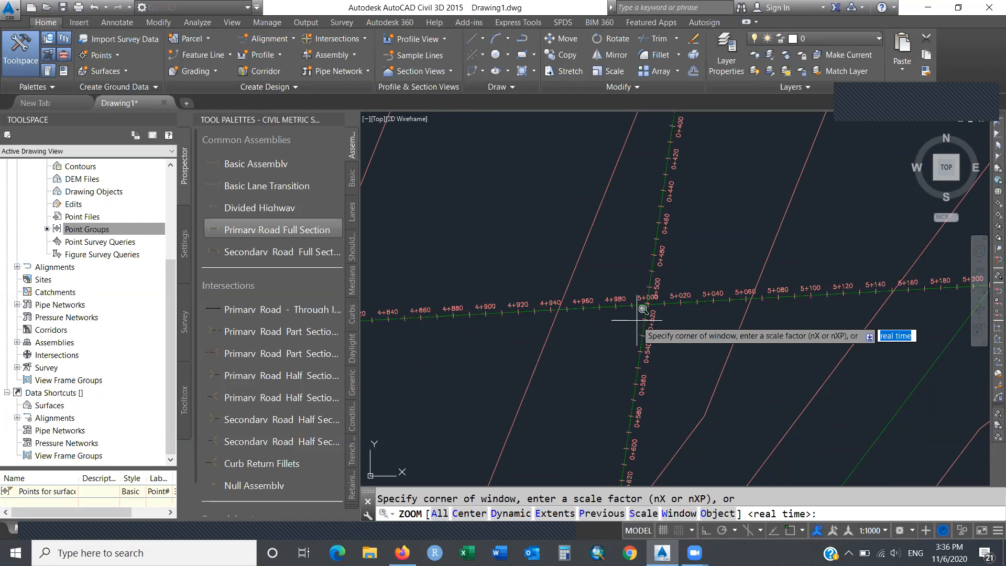
{"action": "left_click", "coordinate": [634, 282]}
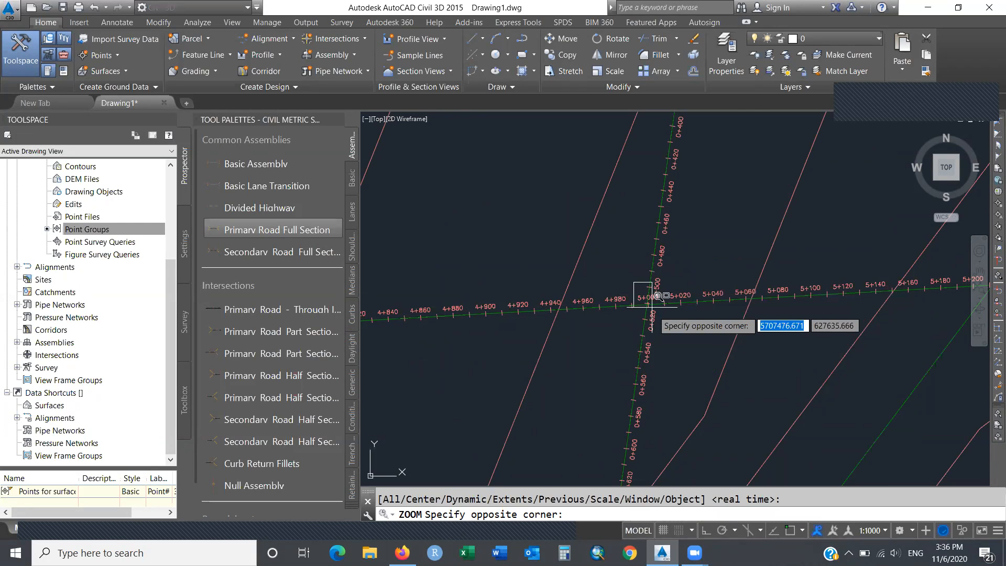
{"action": "left_click", "coordinate": [652, 307]}
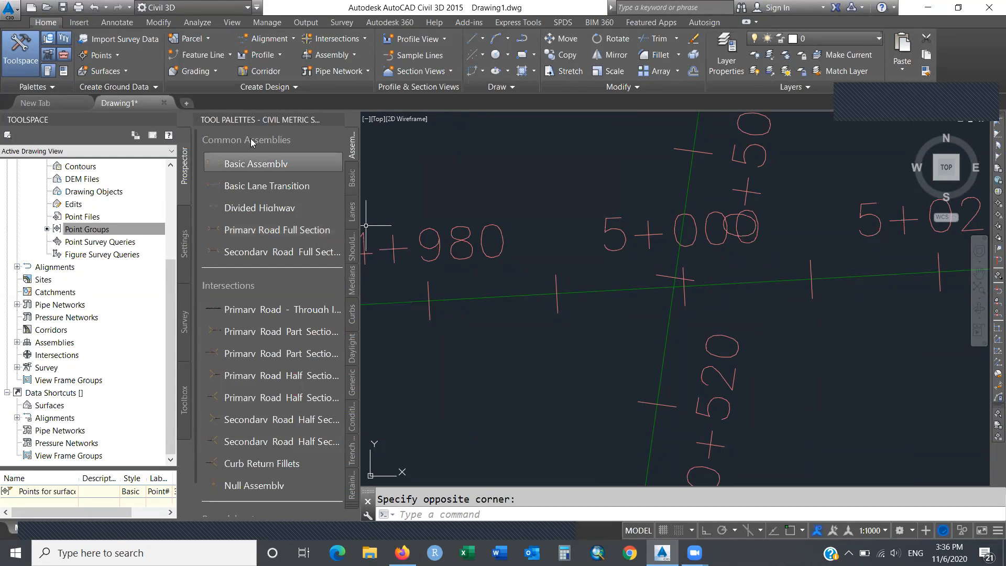
Close the Tool Palettes and select the MAIN Rd alignment to check its stations near 5+000.
{"action": "left_click", "coordinate": [340, 118]}
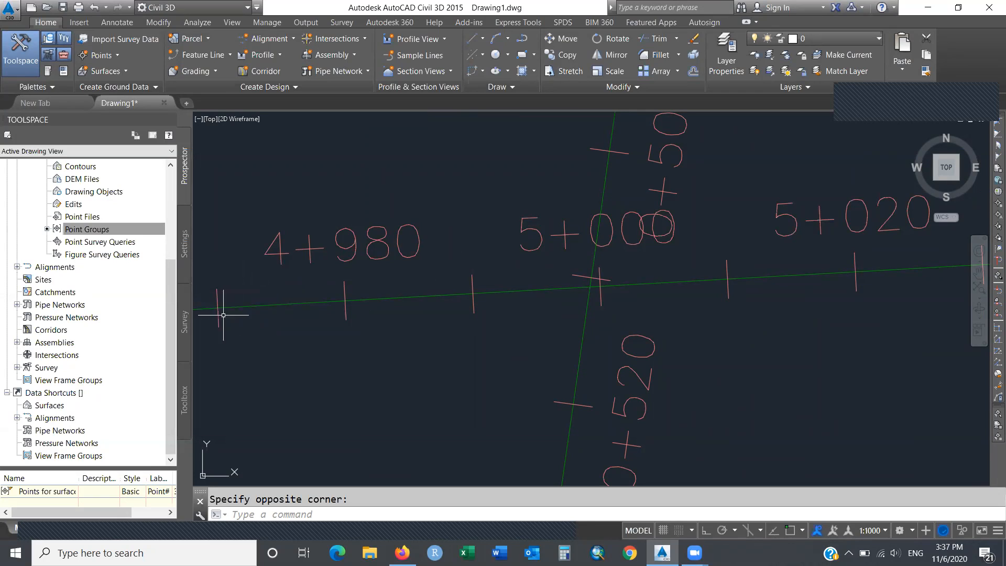
{"action": "mouse_move", "coordinate": [351, 340]}
{"action": "left_click", "coordinate": [738, 274]}
{"action": "mouse_move", "coordinate": [748, 274]}
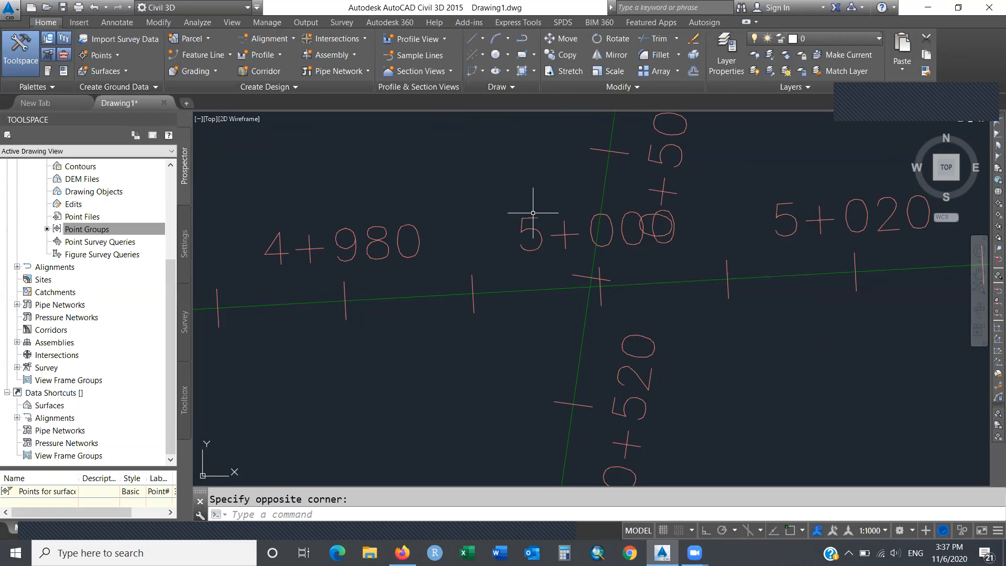
Create Corridor Main Rd on Horizontal MAIN Rd and its vertical profile, using Primary Road Full Section targeting EG.
{"action": "left_click", "coordinate": [275, 73]}
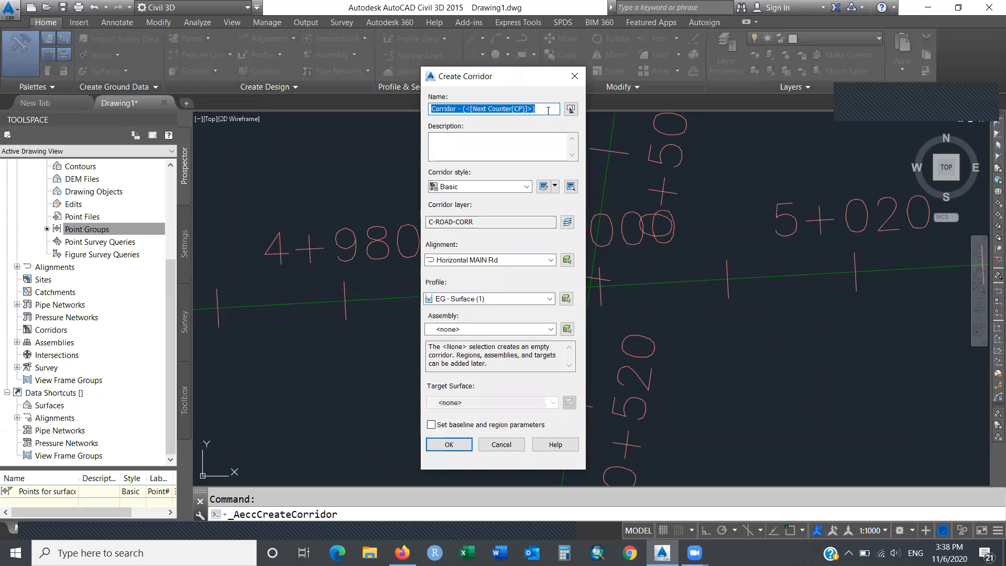
{"action": "type", "text": "Corridor Main Rd"}
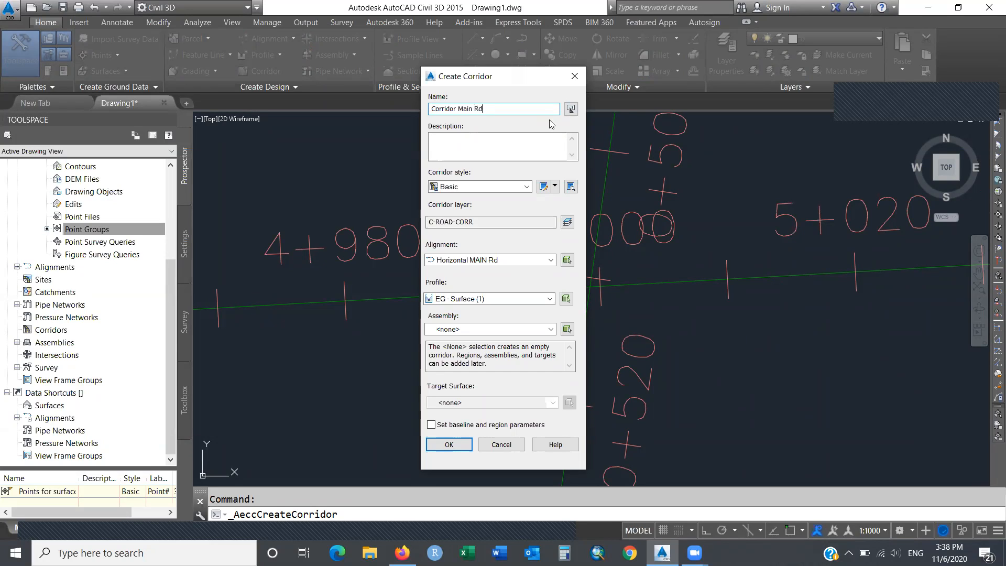
{"action": "left_click", "coordinate": [510, 261]}
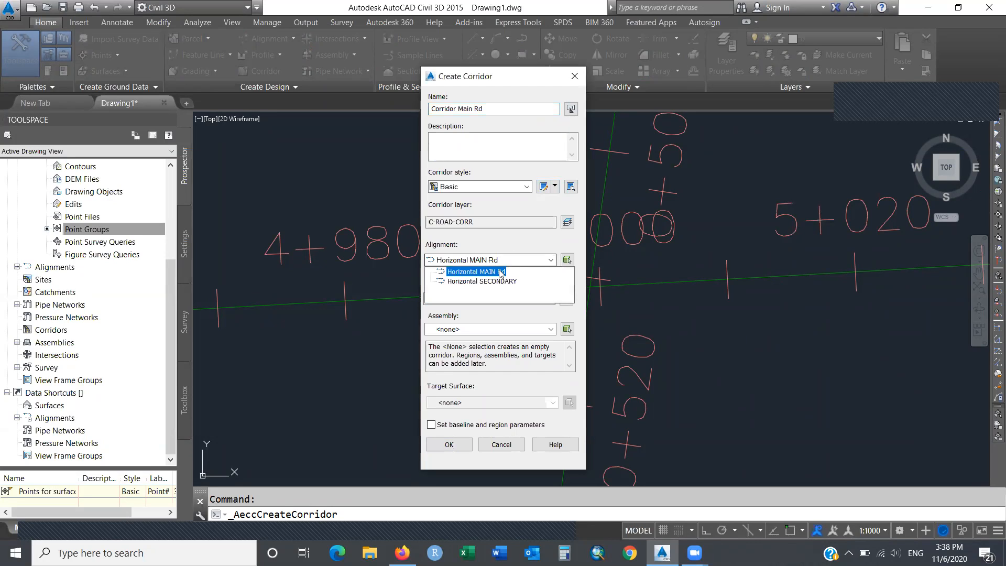
{"action": "left_click", "coordinate": [477, 271]}
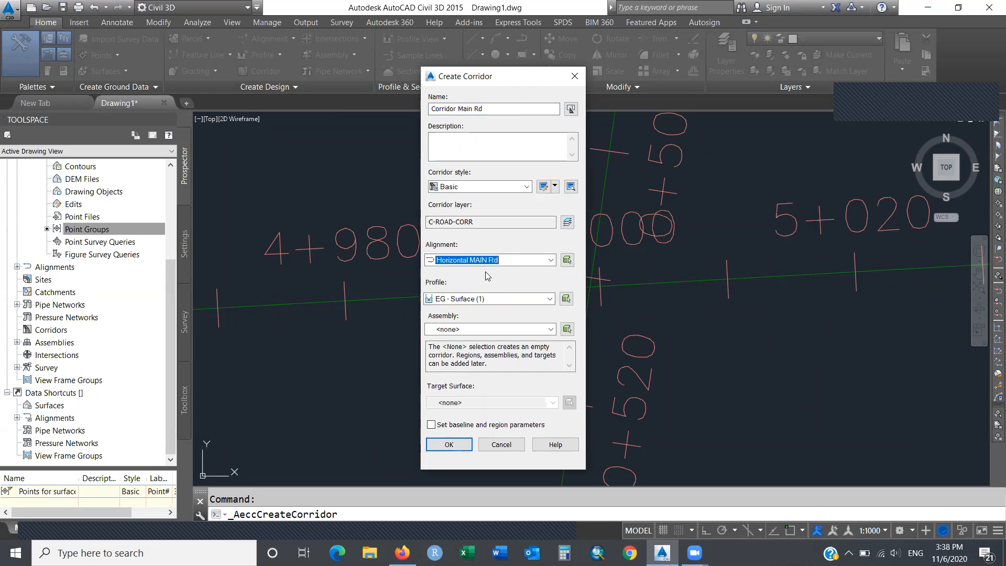
{"action": "left_click", "coordinate": [549, 299]}
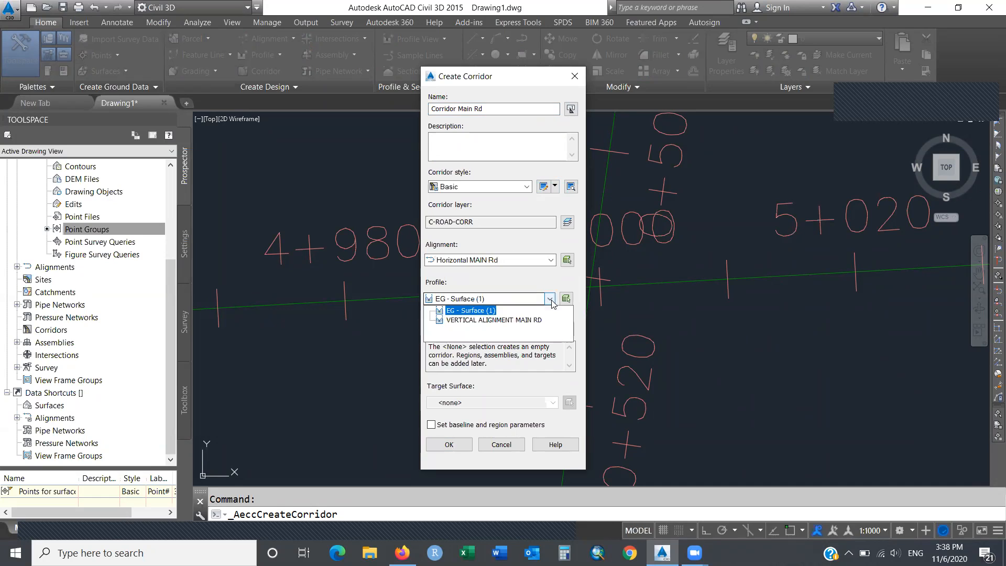
{"action": "left_click", "coordinate": [539, 321]}
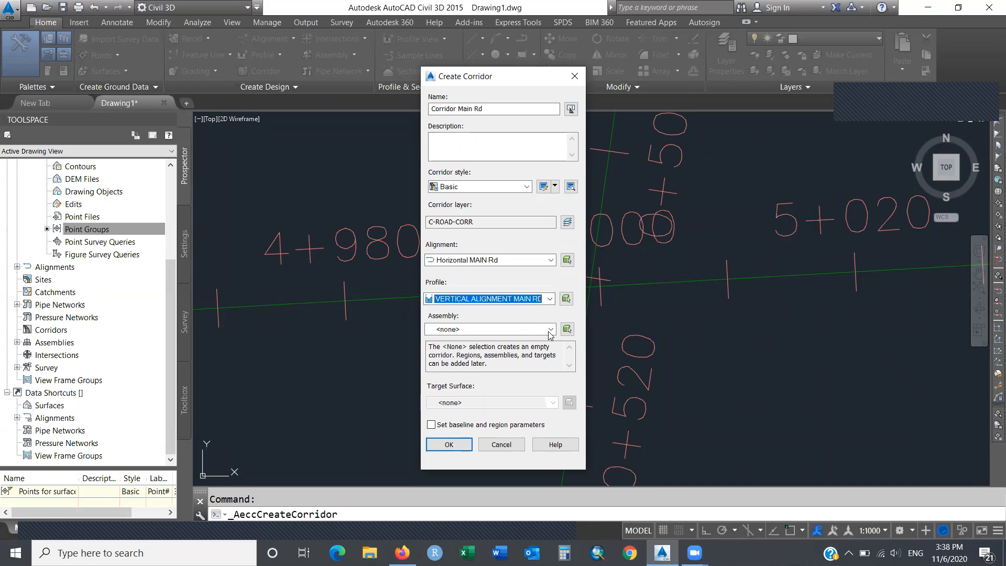
{"action": "left_click", "coordinate": [551, 329]}
{"action": "left_click", "coordinate": [526, 351]}
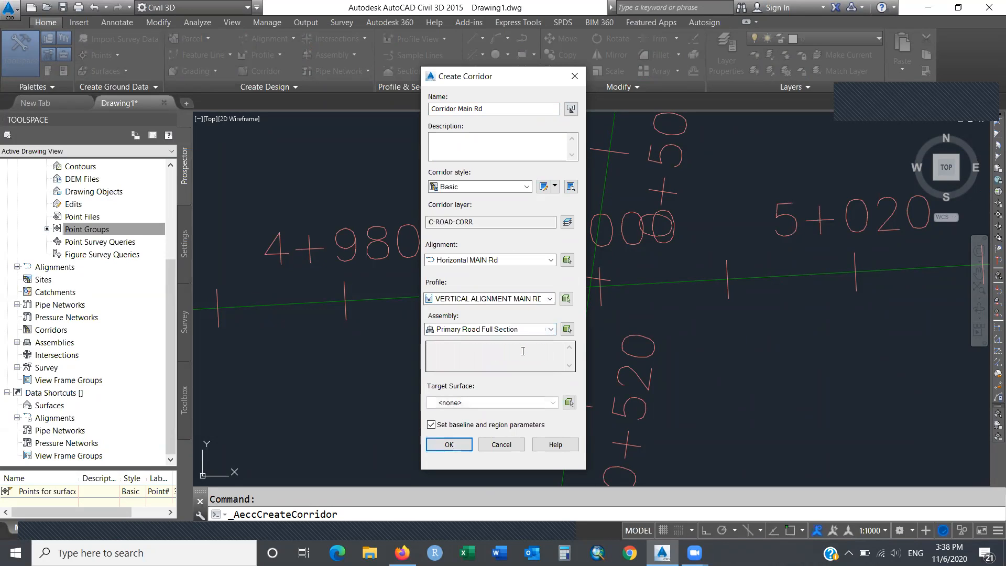
{"action": "left_click", "coordinate": [552, 402]}
{"action": "left_click", "coordinate": [454, 425]}
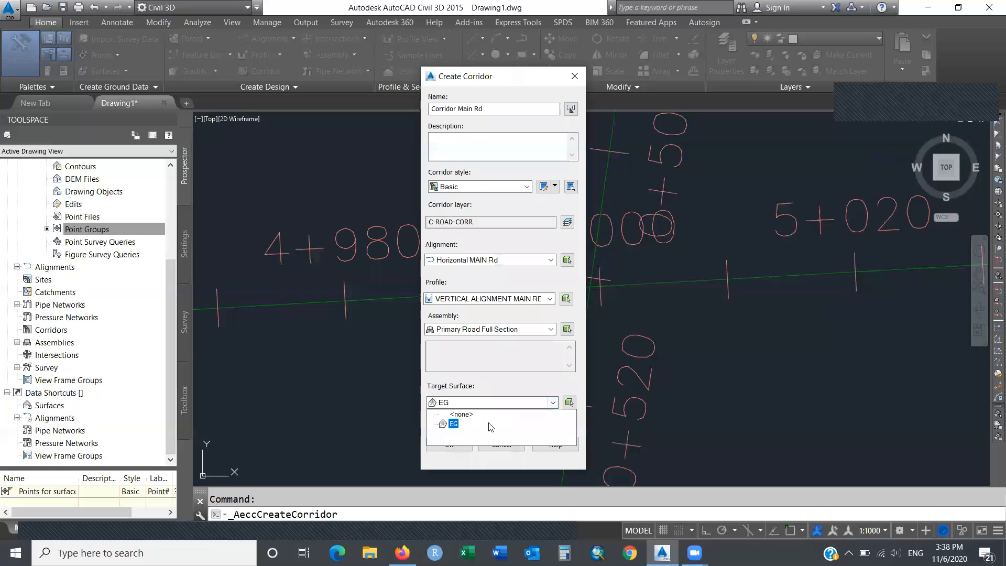
{"action": "left_click", "coordinate": [455, 425]}
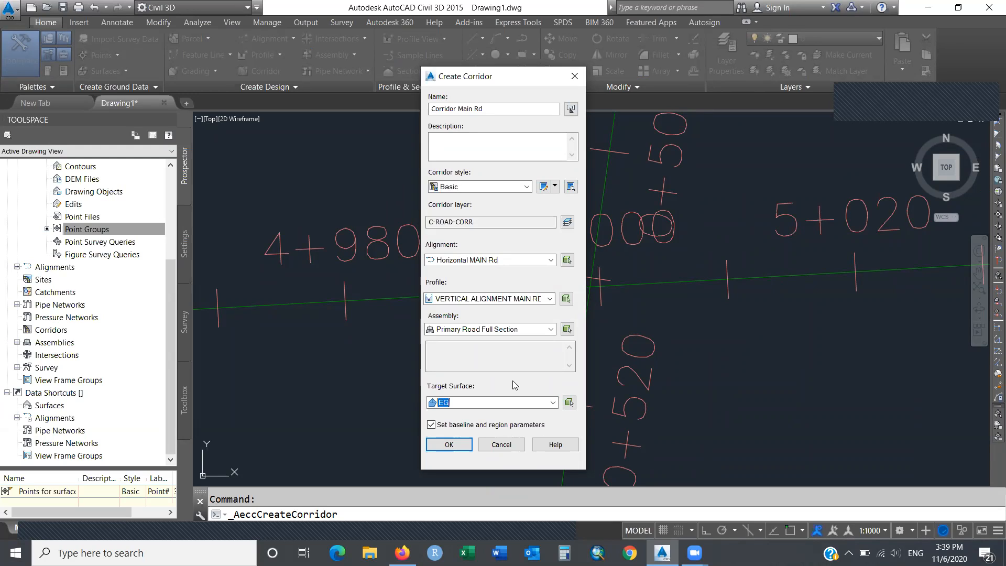
{"action": "left_click", "coordinate": [451, 445]}
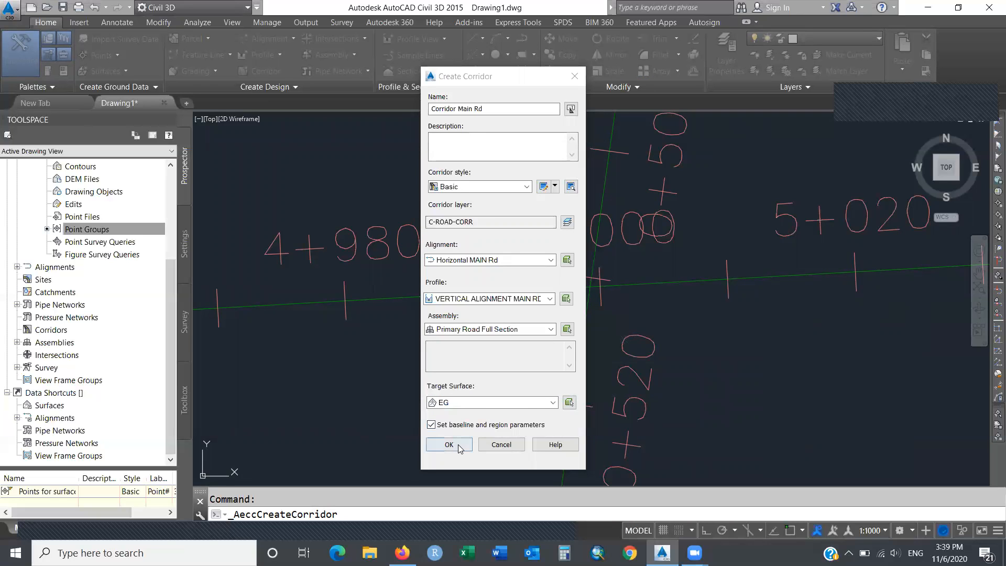
Set the corridor region's End Station to 4900 in Baseline and Region Parameters, then rebuild the corridor.
{"action": "left_click", "coordinate": [458, 444]}
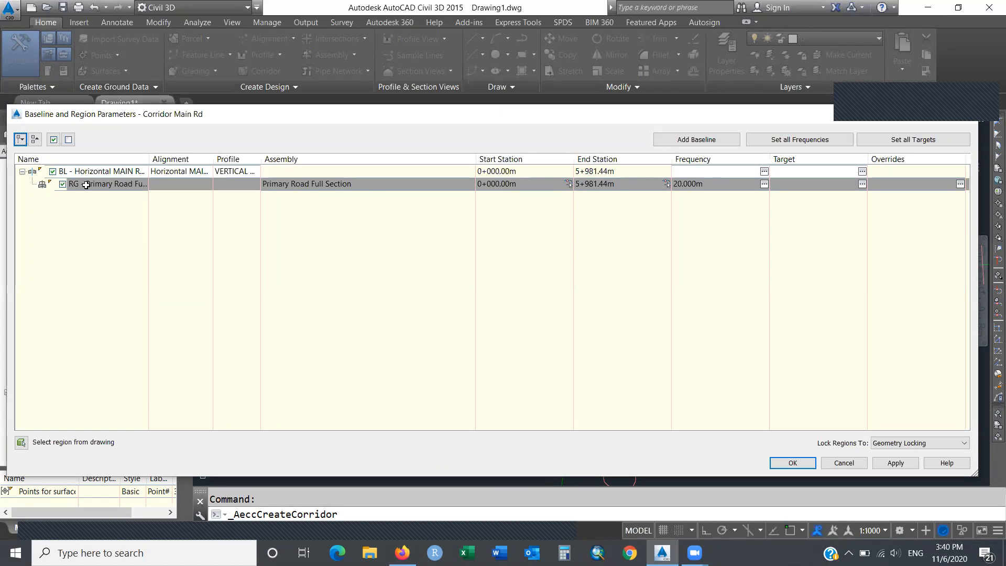
{"action": "mouse_move", "coordinate": [97, 185]}
{"action": "double_click", "coordinate": [624, 186]}
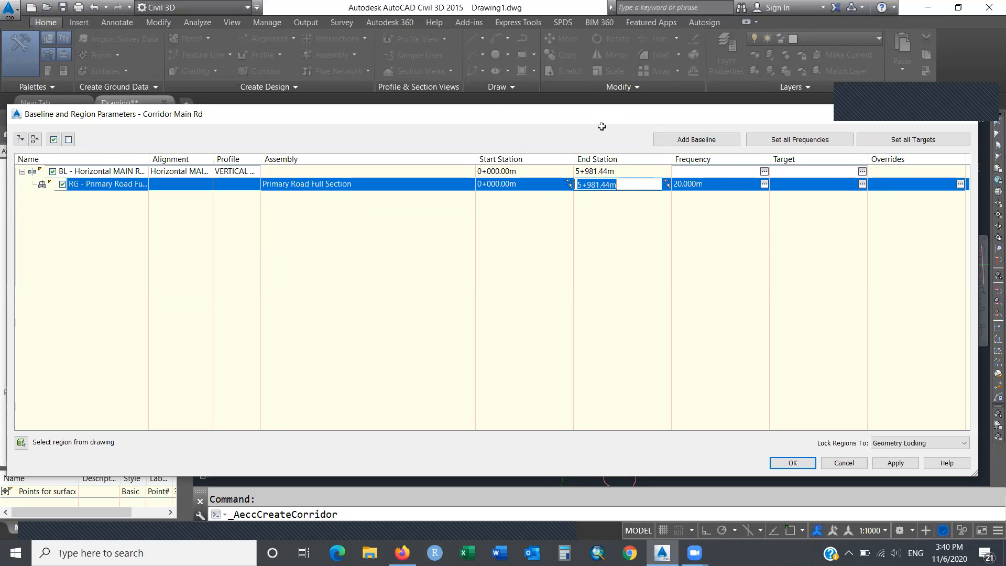
{"action": "type", "text": "4900"}
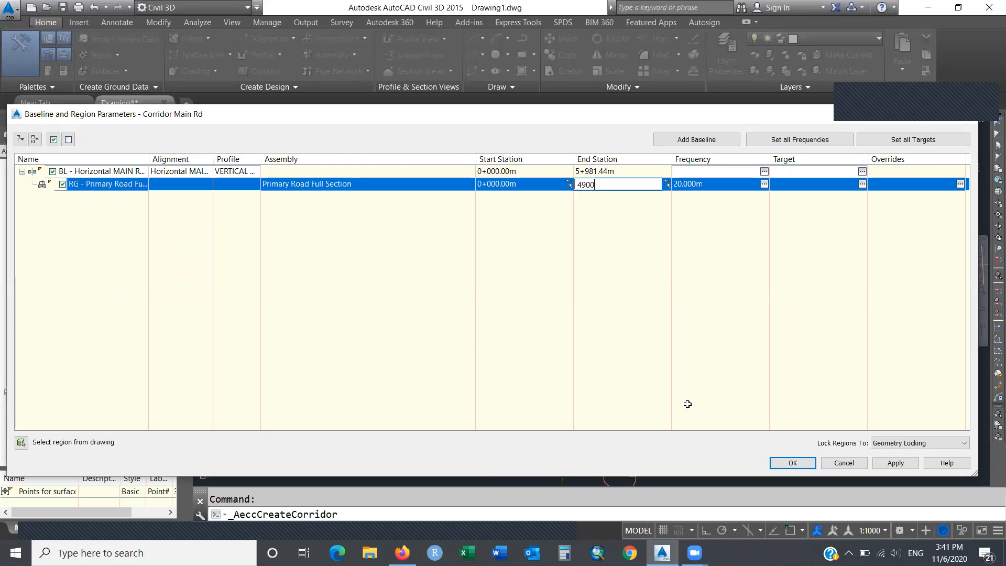
{"action": "key", "text": "Return"}
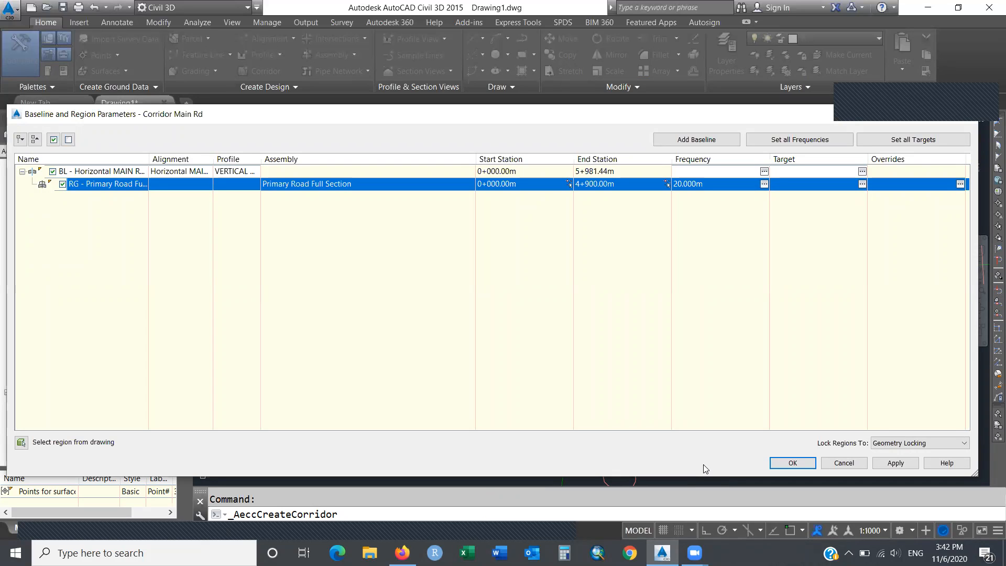
{"action": "left_click", "coordinate": [790, 463]}
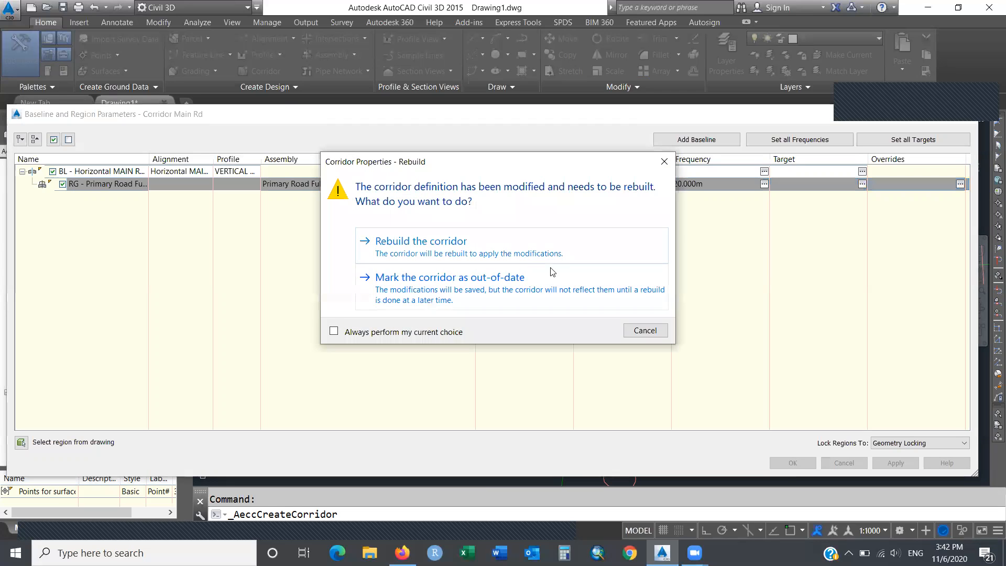
{"action": "left_click", "coordinate": [514, 248]}
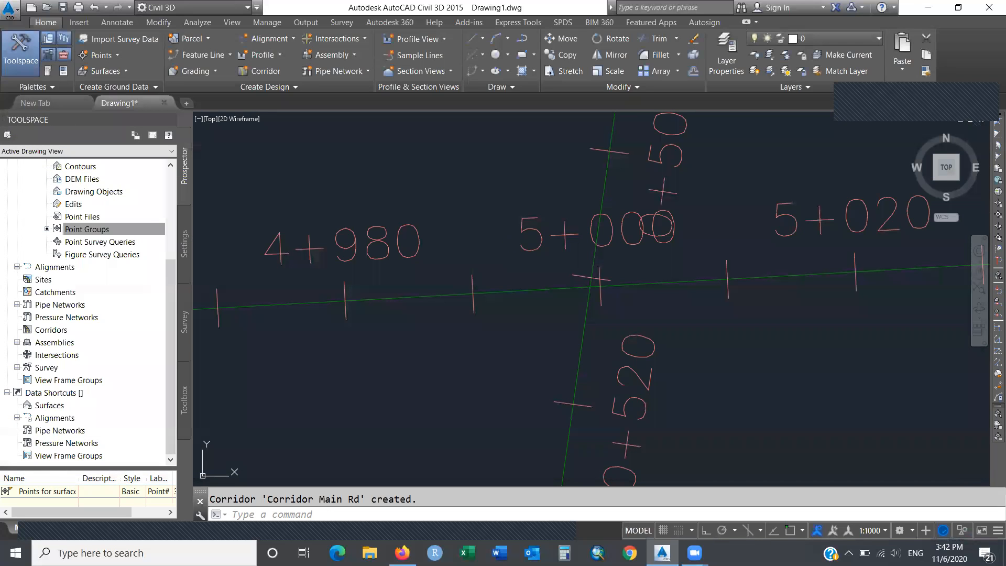
Zoom Dynamic onto the shortened end of the Main Rd corridor.
{"action": "mouse_move", "coordinate": [512, 242]}
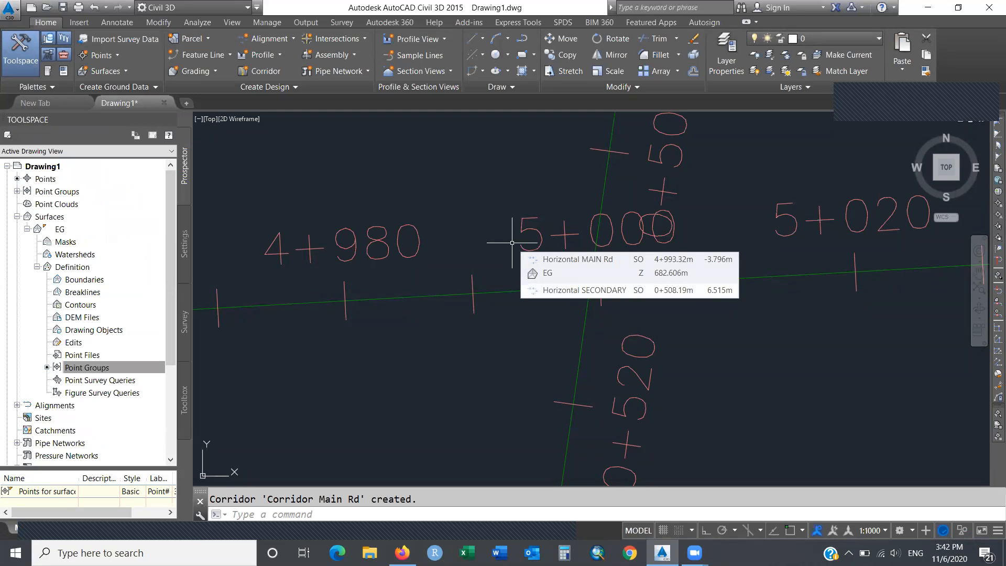
{"action": "type", "text": "zoom"}
{"action": "key", "text": "Return"}
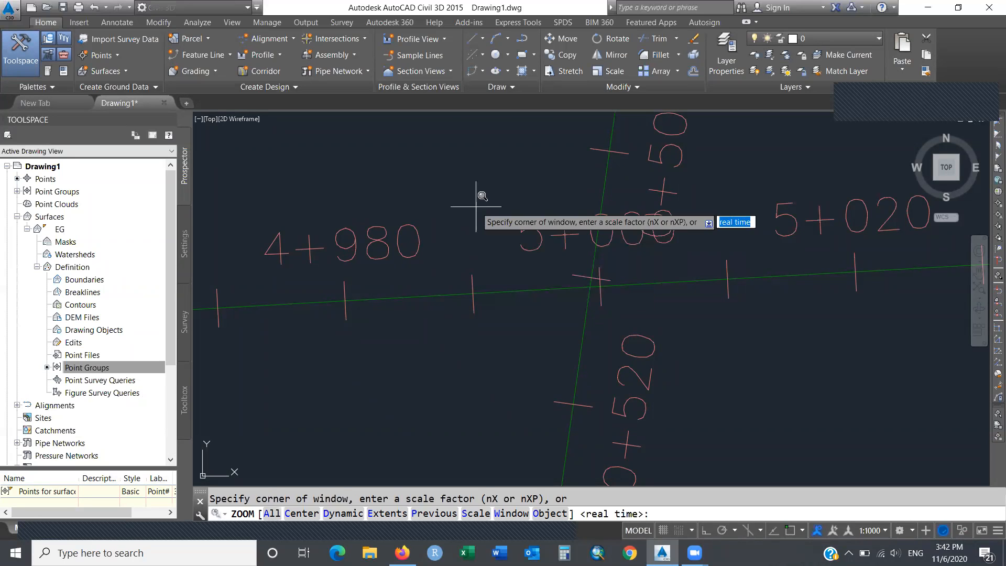
{"action": "type", "text": "d"}
{"action": "key", "text": "Return"}
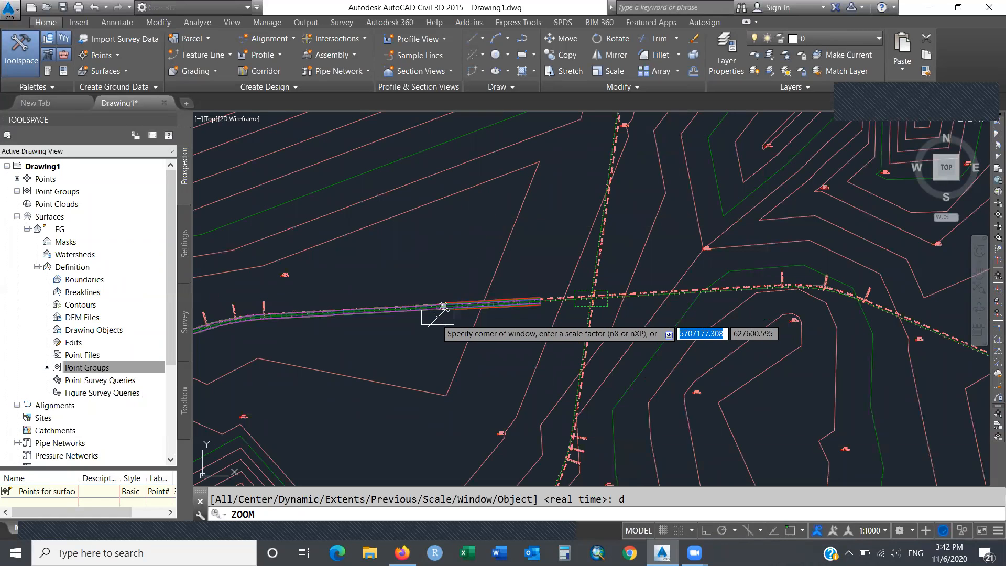
{"action": "left_click", "coordinate": [432, 309]}
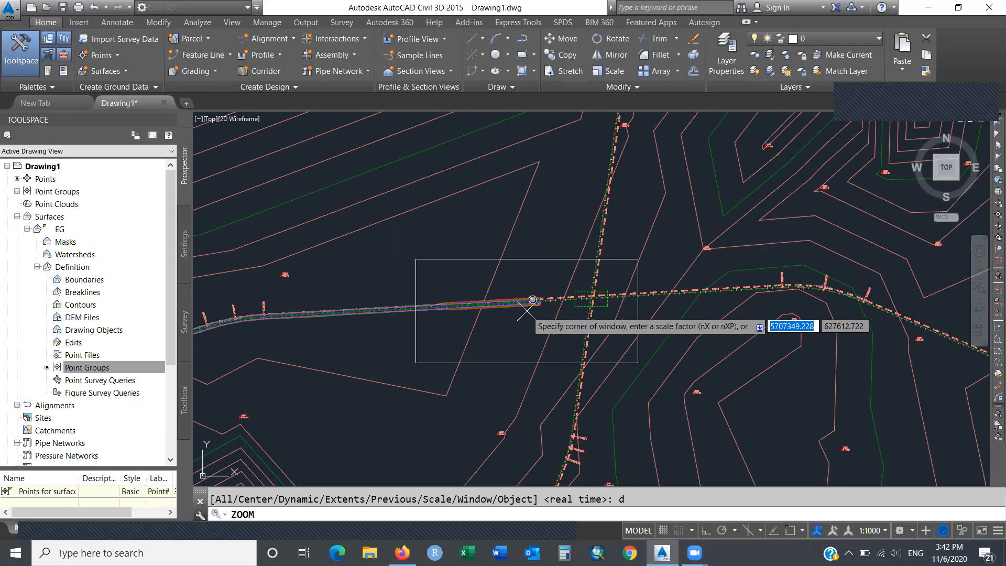
{"action": "key", "text": "Return"}
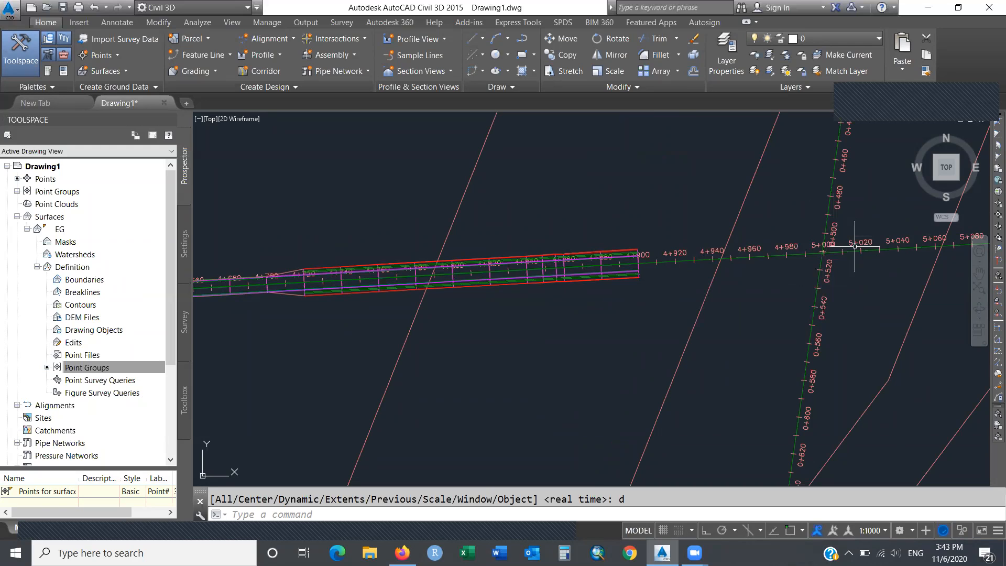
Pan the view toward the crossing with the secondary alignment.
{"action": "mouse_move", "coordinate": [792, 310]}
{"action": "type", "text": "pa"}
{"action": "key", "text": "Return"}
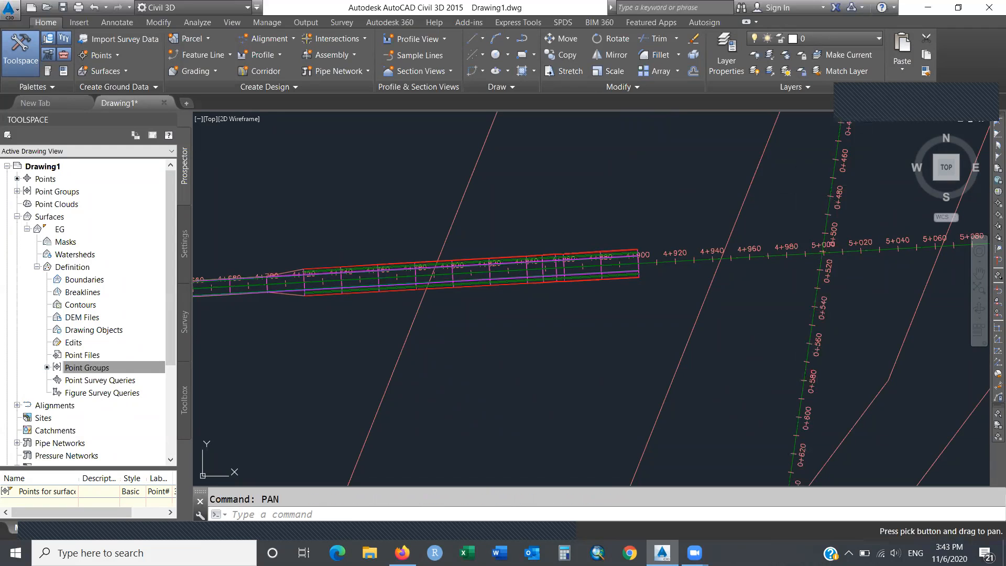
{"action": "mouse_move", "coordinate": [796, 192]}
{"action": "left_mouse_down"}
{"action": "mouse_move", "coordinate": [615, 272]}
{"action": "mouse_move", "coordinate": [539, 285]}
{"action": "mouse_move", "coordinate": [518, 294]}
{"action": "mouse_move", "coordinate": [517, 313]}
{"action": "left_mouse_up"}
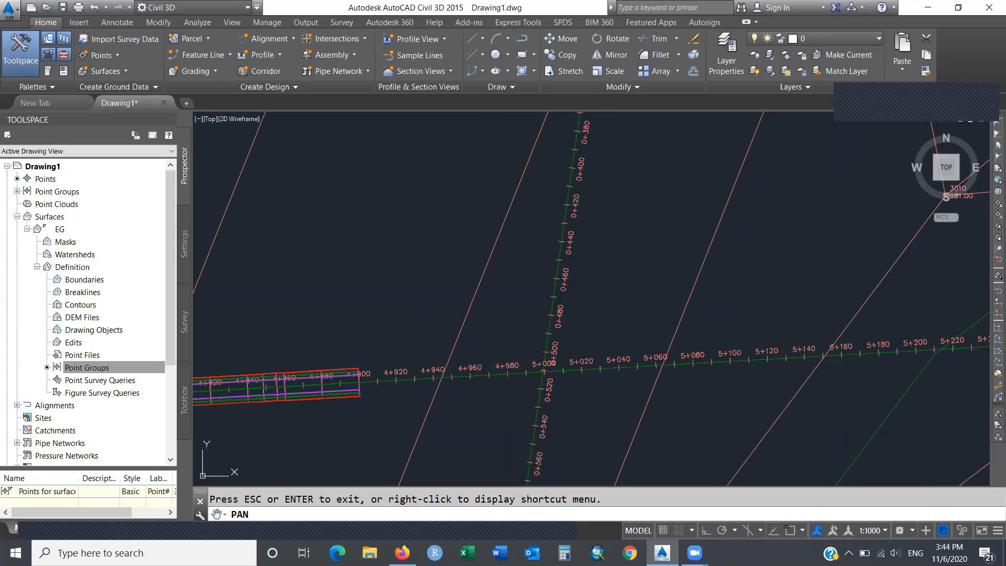
{"action": "key", "text": "Escape"}
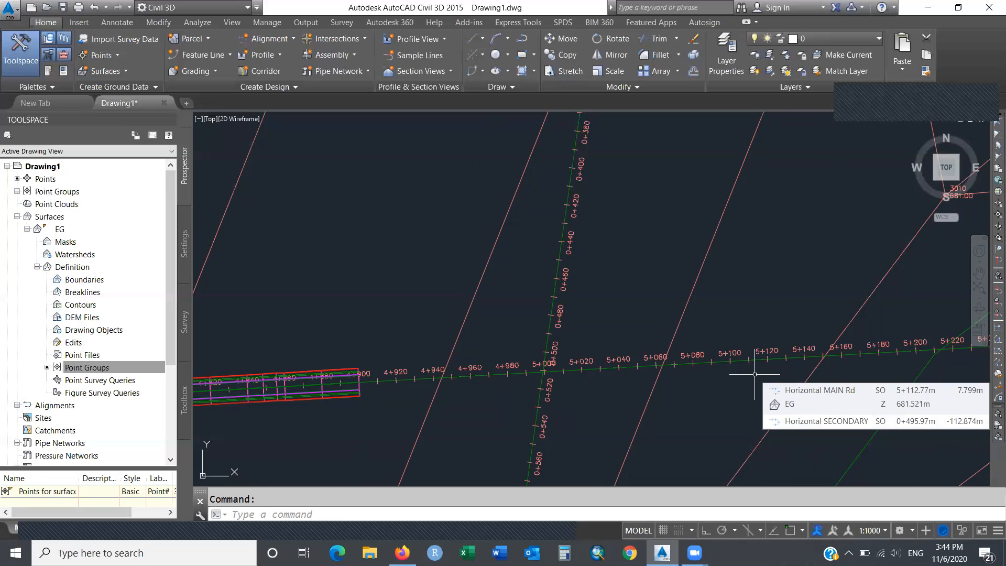
Start a new corridor named 'Secondry Rd Corridor'.
{"action": "left_click", "coordinate": [277, 75]}
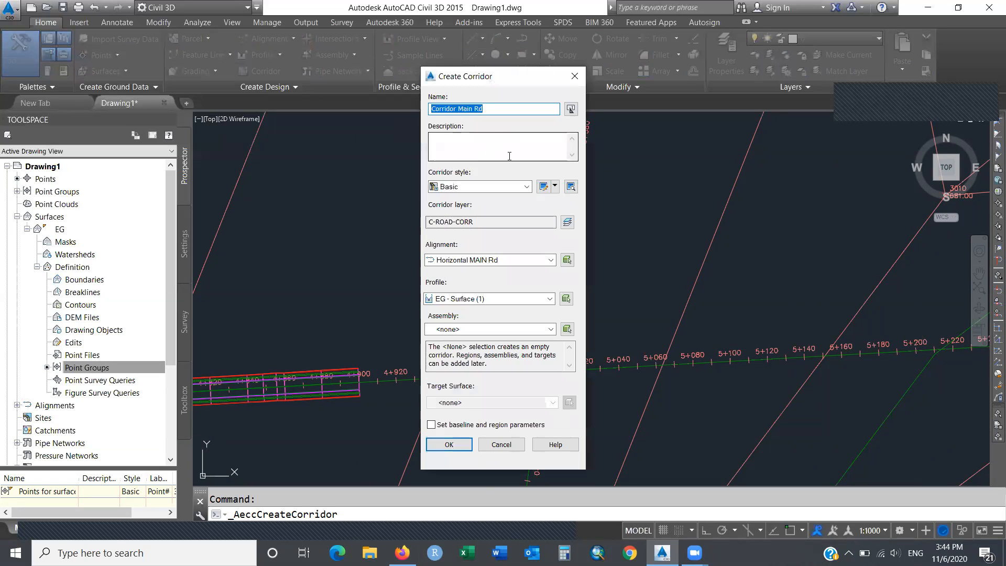
{"action": "type", "text": "Secondry Rd Corrdiro"}
{"action": "key", "text": "BackSpace"}
{"action": "key", "text": "BackSpace"}
{"action": "key", "text": "BackSpace"}
{"action": "key", "text": "BackSpace"}
{"action": "type", "text": "idor"}
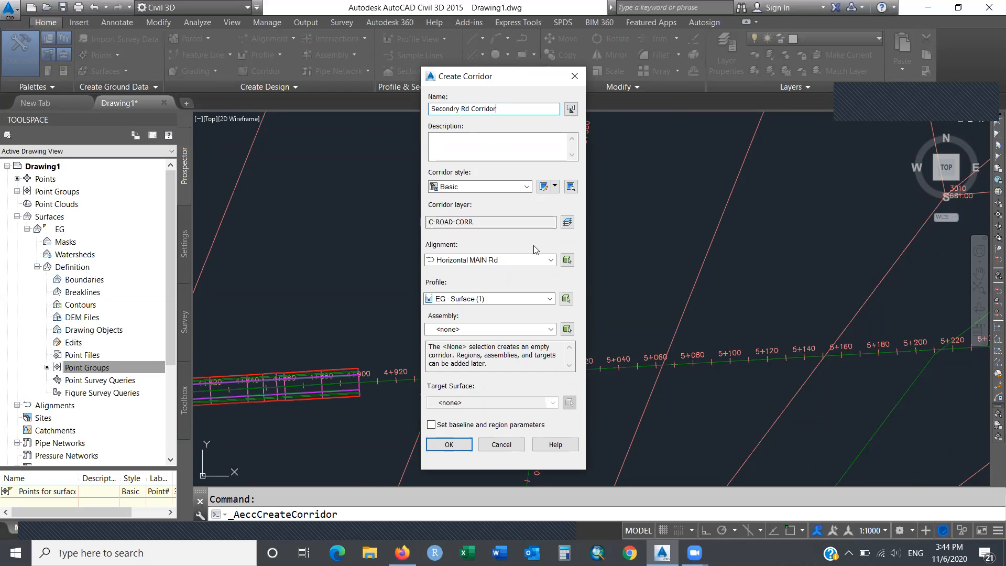
Use the SECONDARY alignment, Vertical Algn SECONDARY profile, Primary Road Full Section assembly and EG target.
{"action": "left_click", "coordinate": [550, 260]}
{"action": "left_click", "coordinate": [506, 283]}
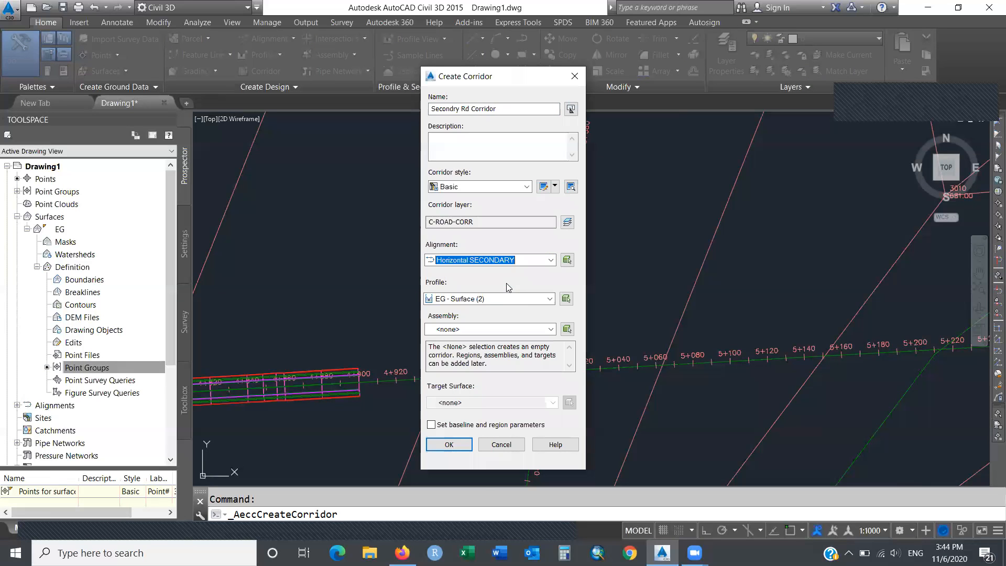
{"action": "left_click", "coordinate": [550, 300]}
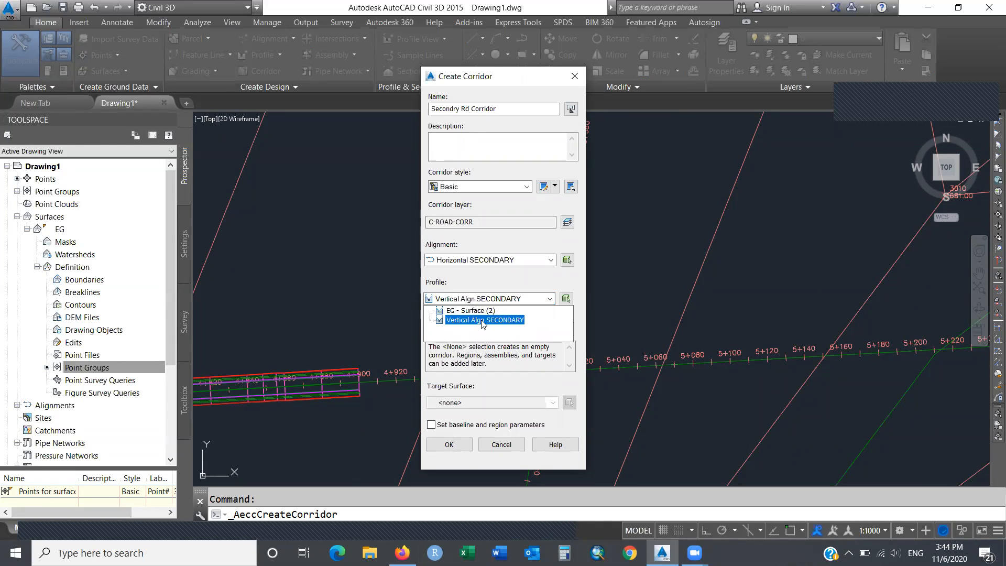
{"action": "left_click", "coordinate": [517, 320]}
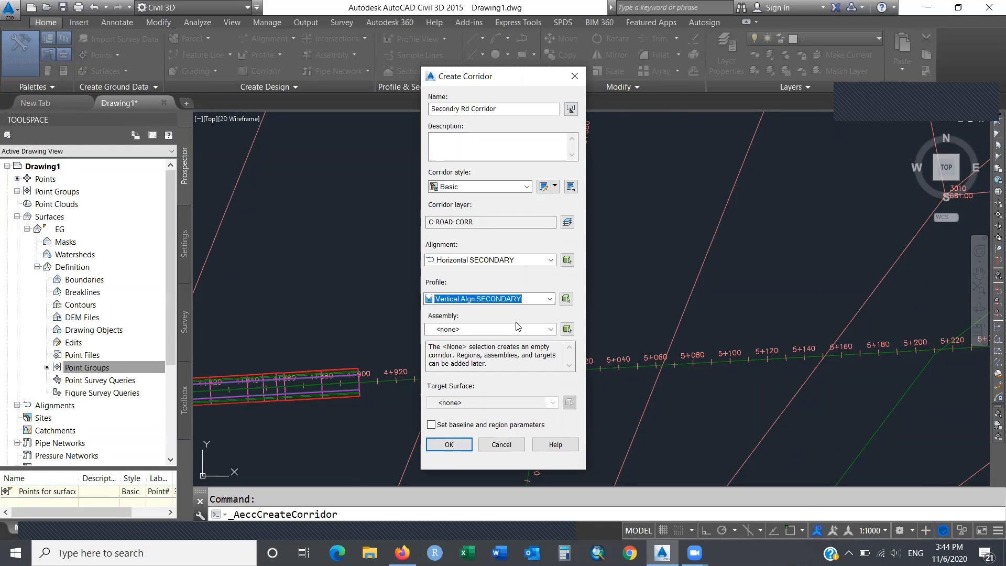
{"action": "left_click", "coordinate": [550, 329]}
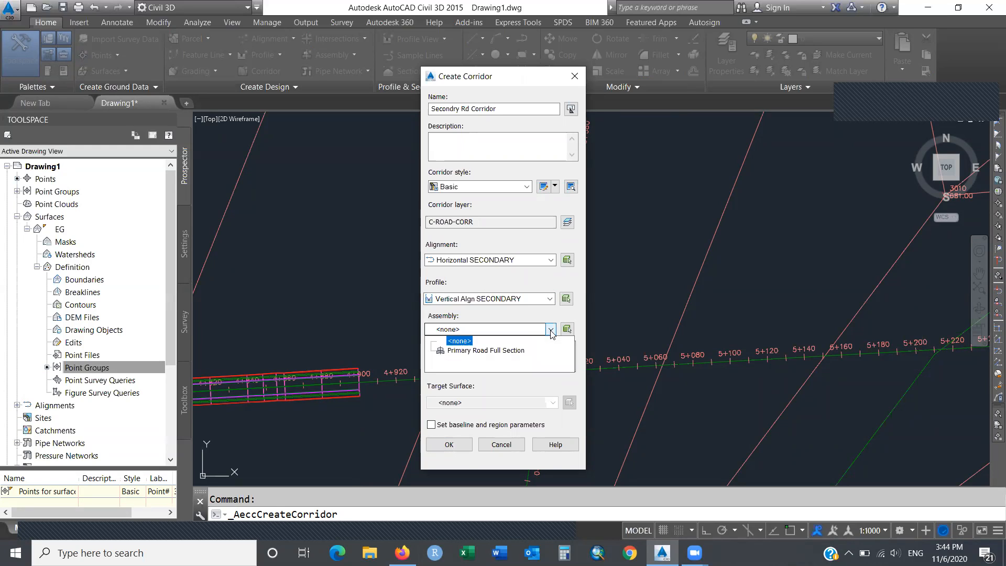
{"action": "left_click", "coordinate": [517, 350]}
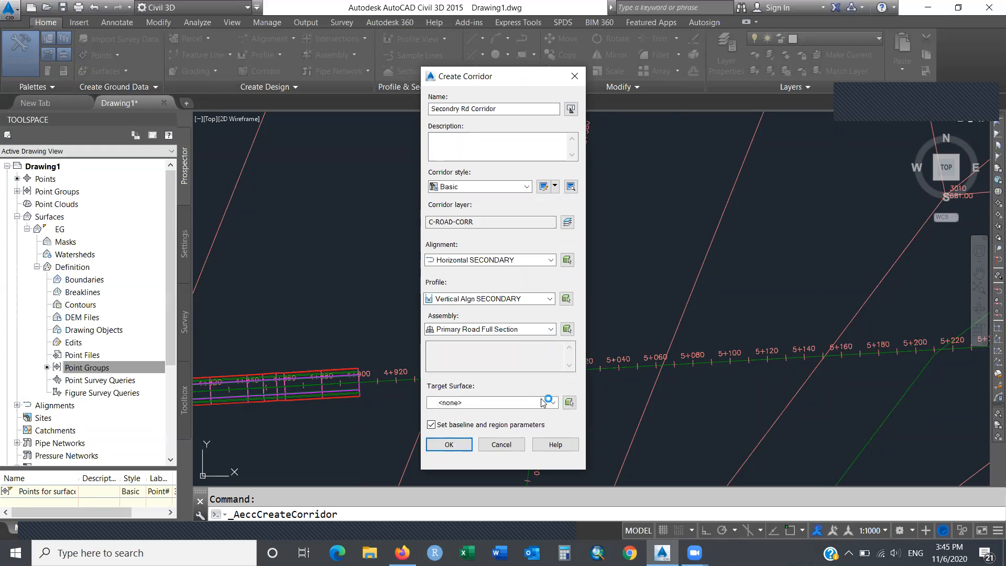
{"action": "left_click", "coordinate": [554, 404]}
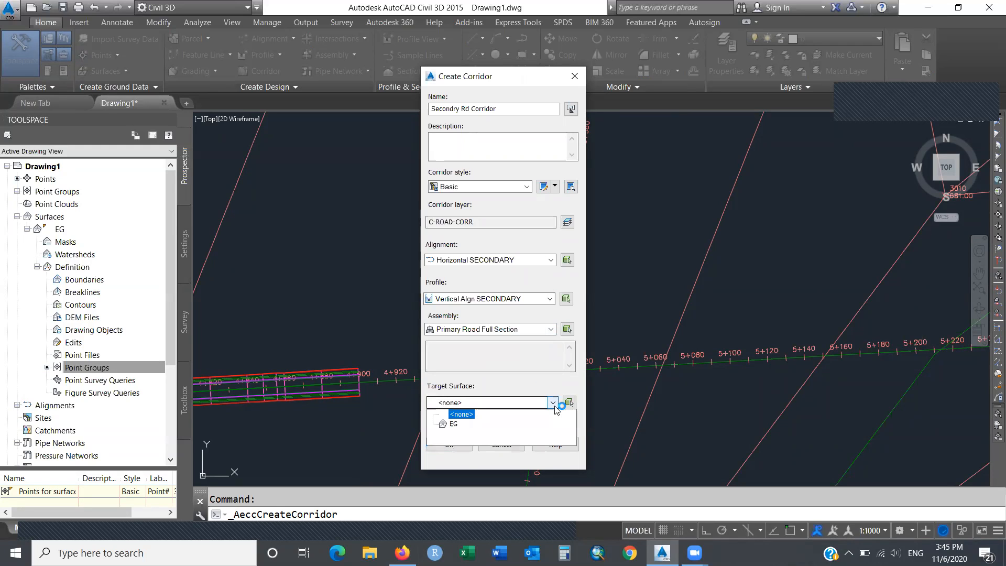
{"action": "left_click", "coordinate": [454, 424]}
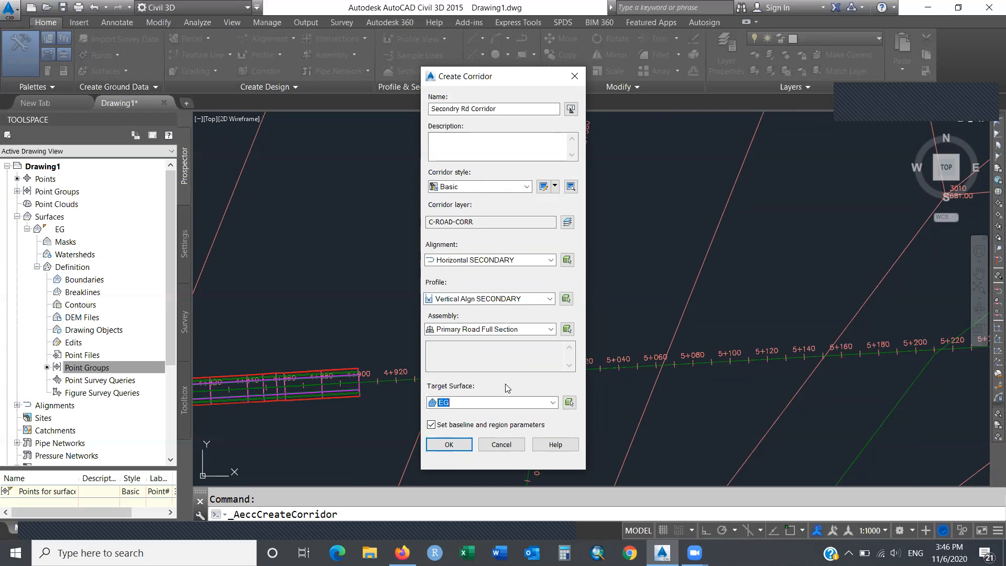
{"action": "left_click", "coordinate": [459, 444]}
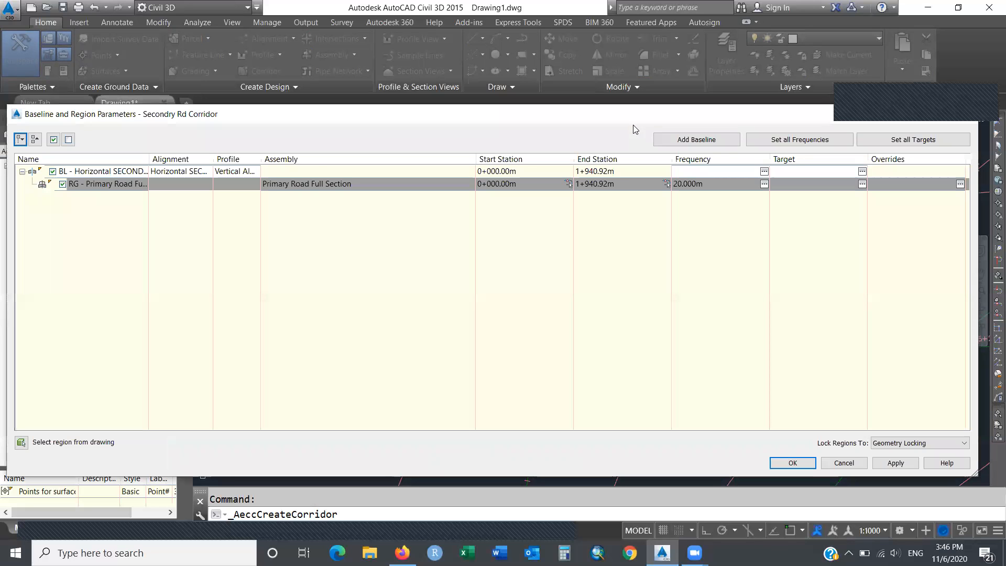
Change the region End Station from 1+940.92m to 400 and apply the change.
{"action": "left_click_drag", "start_coordinate": [631, 116], "coordinate": [641, 204]}
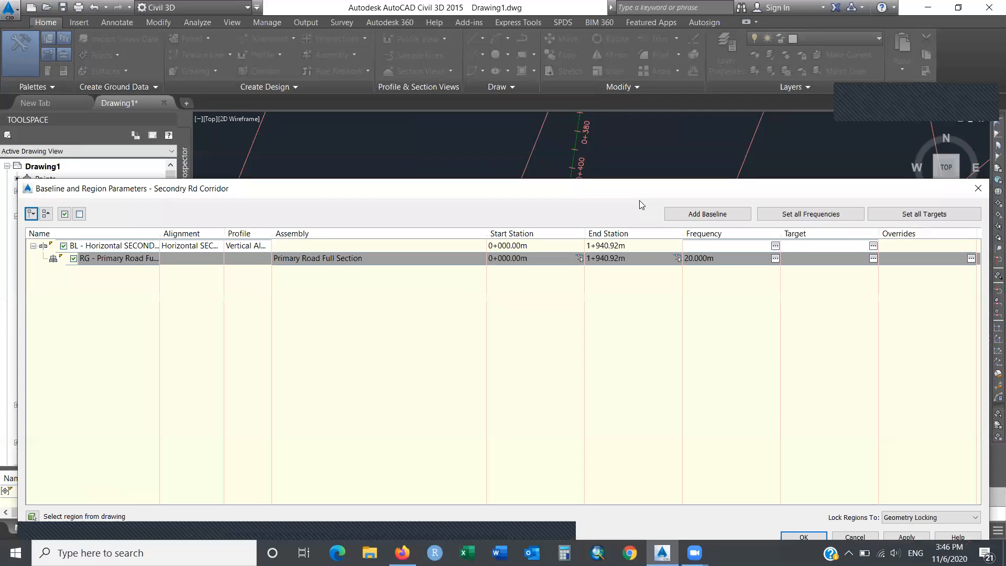
{"action": "left_click", "coordinate": [580, 259]}
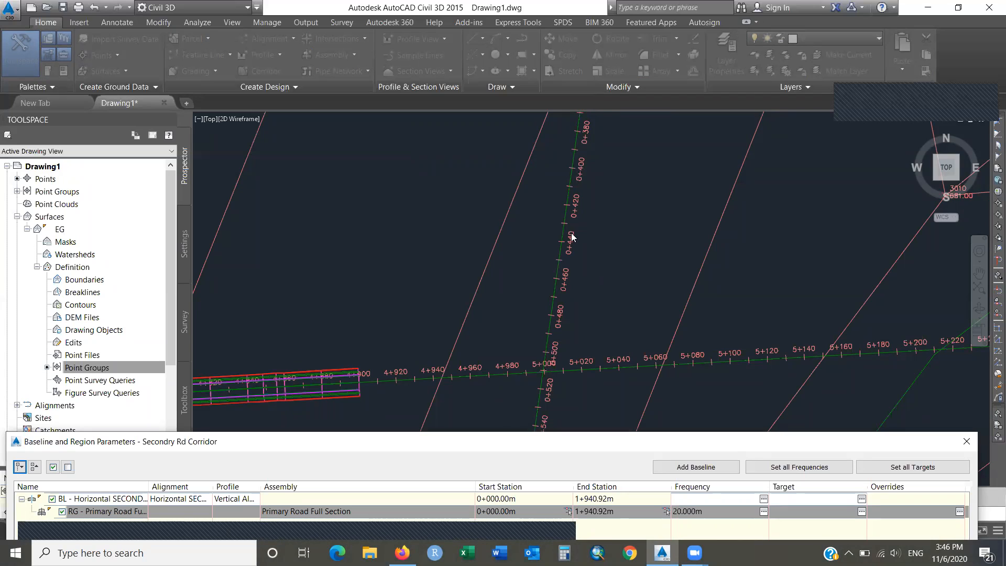
{"action": "left_click_drag", "start_coordinate": [555, 440], "coordinate": [602, 283]}
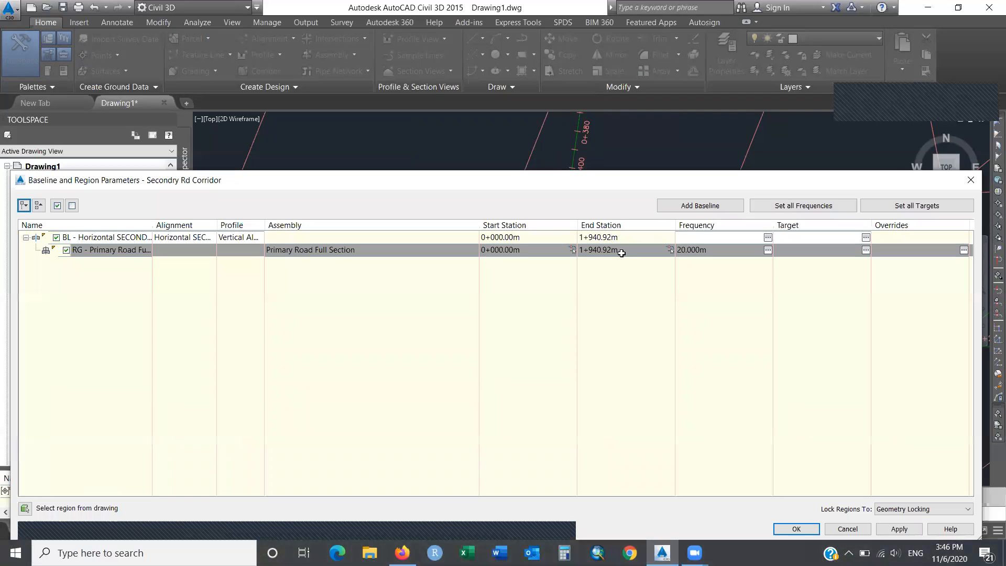
{"action": "left_click", "coordinate": [620, 253]}
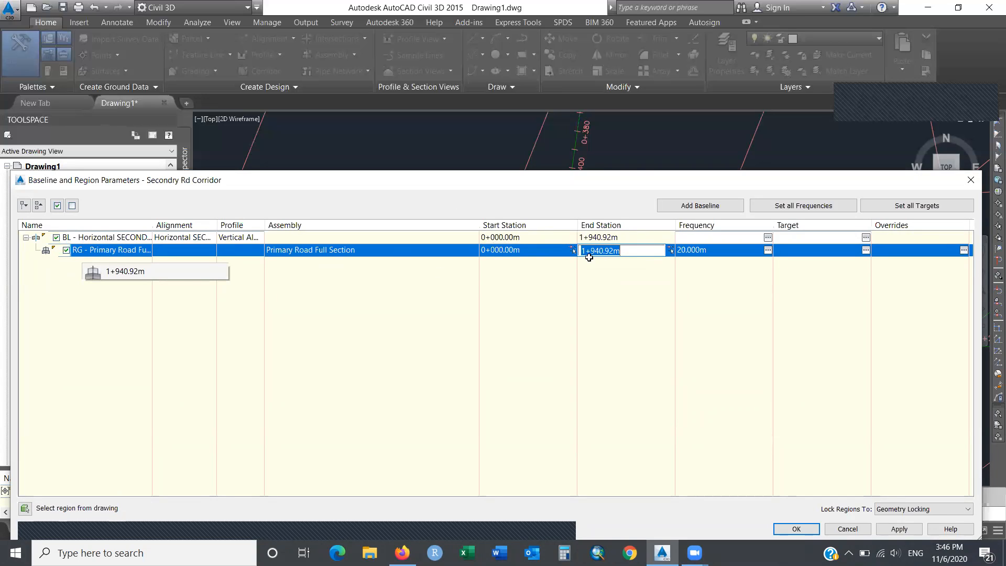
{"action": "key", "text": "BackSpace"}
{"action": "type", "text": "400"}
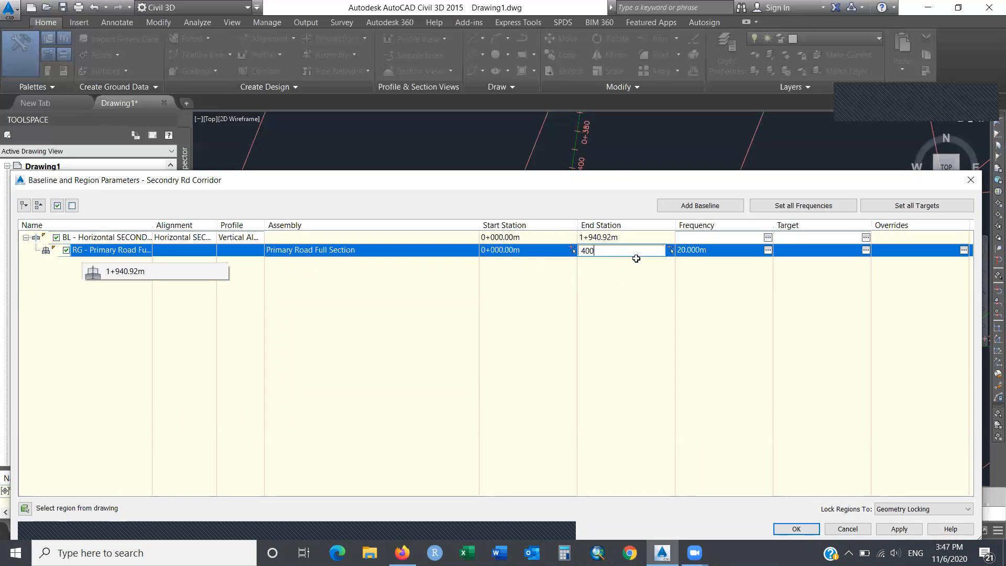
{"action": "key", "text": "Return"}
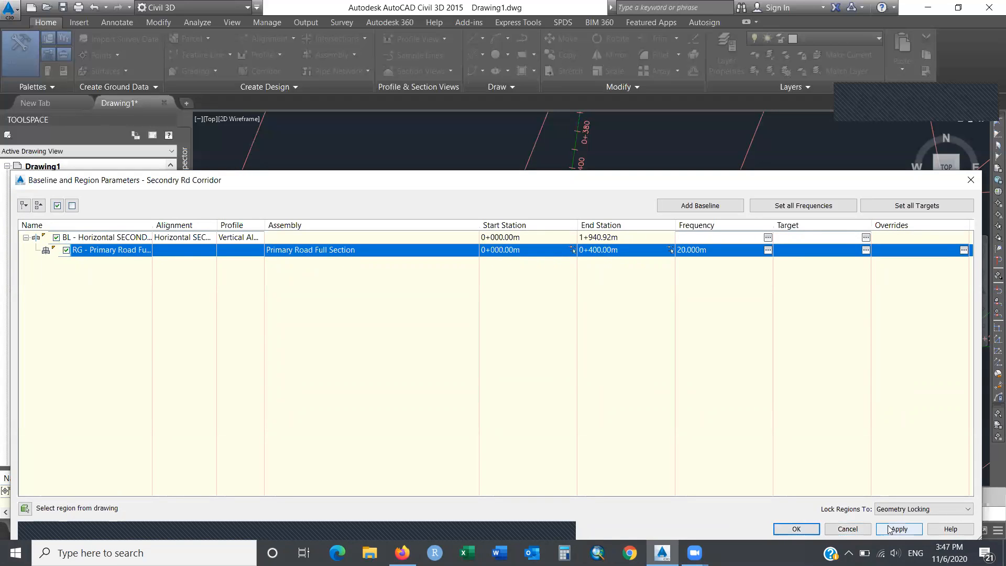
{"action": "left_click", "coordinate": [797, 529]}
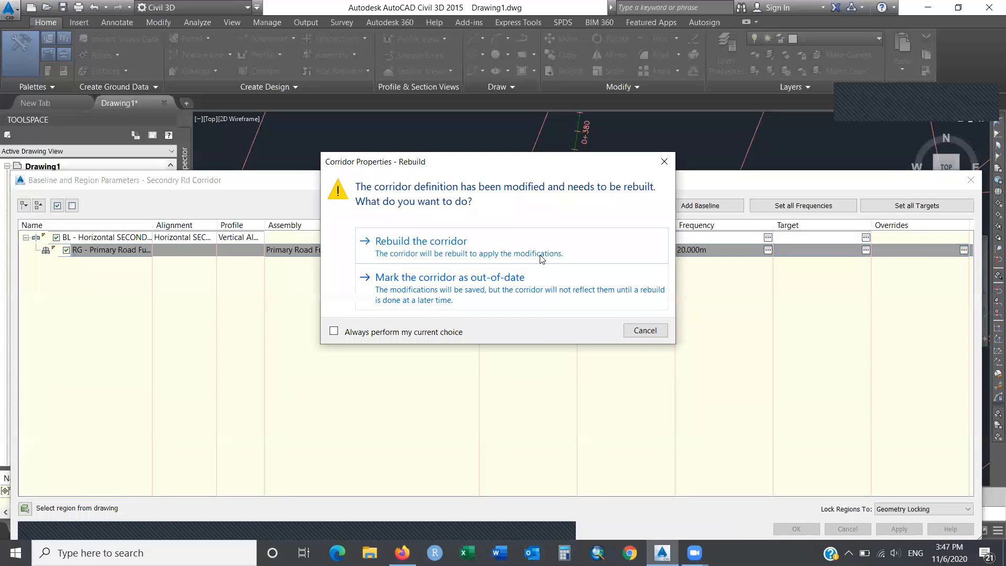
Choose 'Rebuild the corridor' so Secondry Rd Corridor ends at station 0+400.
{"action": "left_click", "coordinate": [526, 247]}
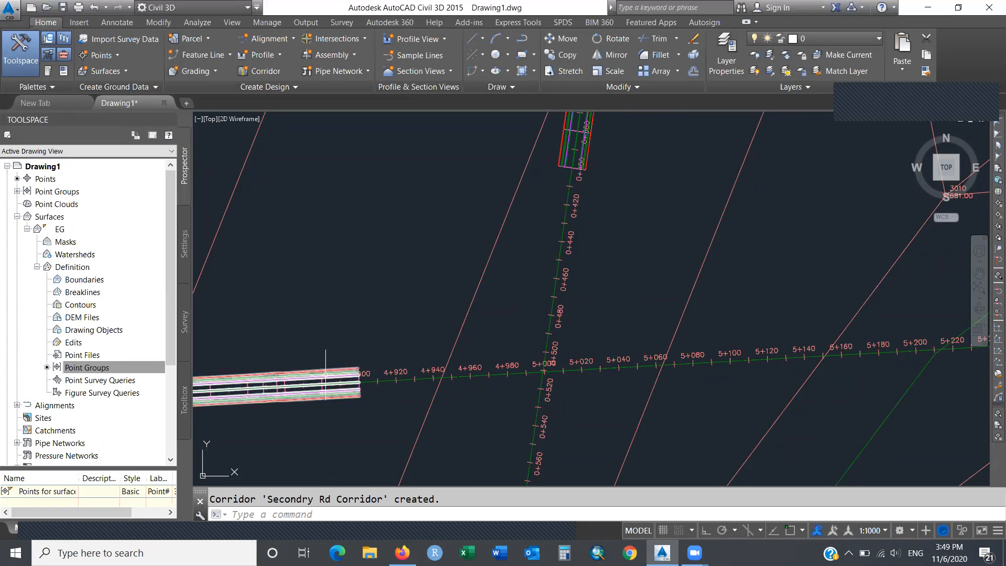
Open the Intersections dropdown in the Home tab's Create Design panel.
{"action": "mouse_move", "coordinate": [326, 375]}
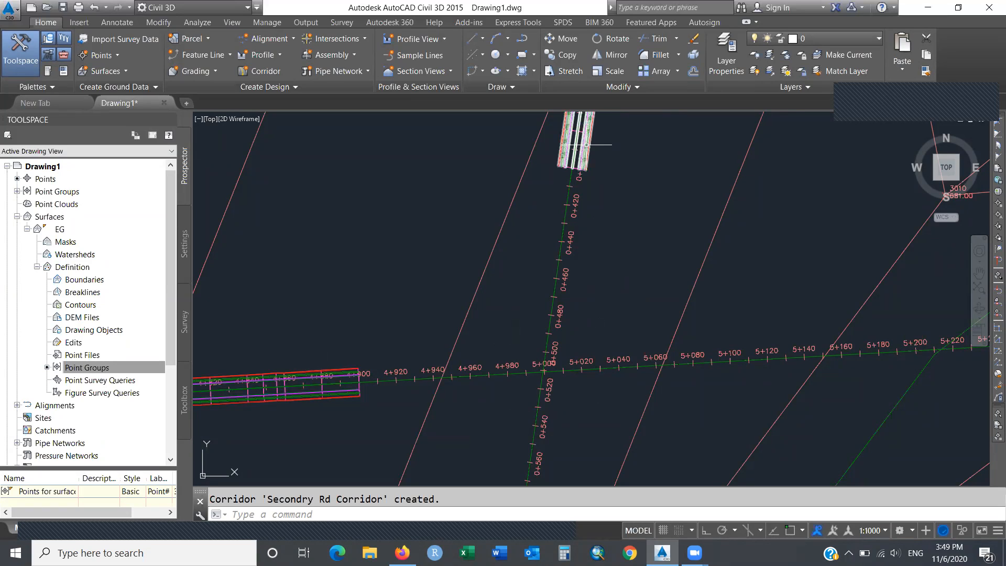
{"action": "mouse_move", "coordinate": [586, 145]}
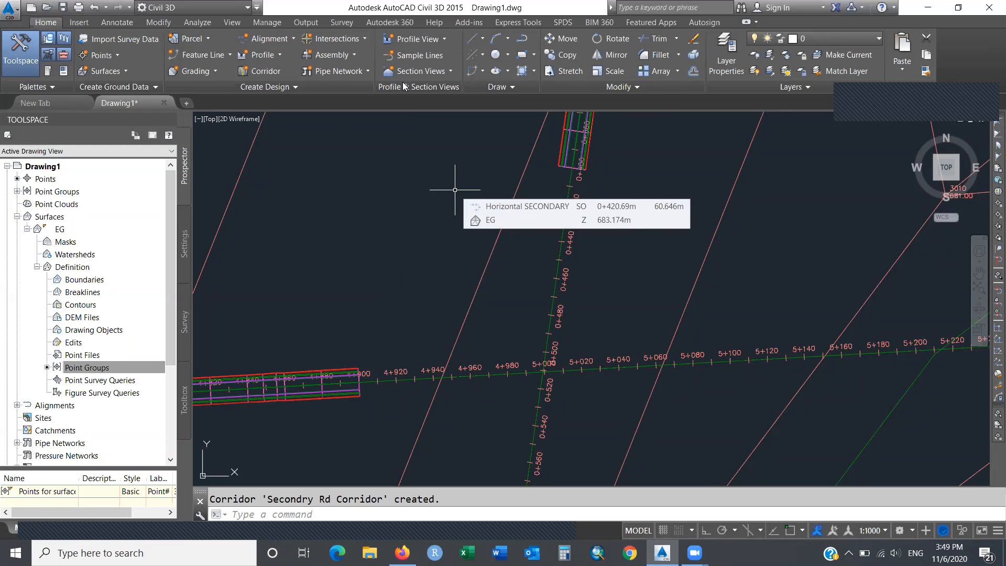
{"action": "left_click", "coordinate": [363, 41]}
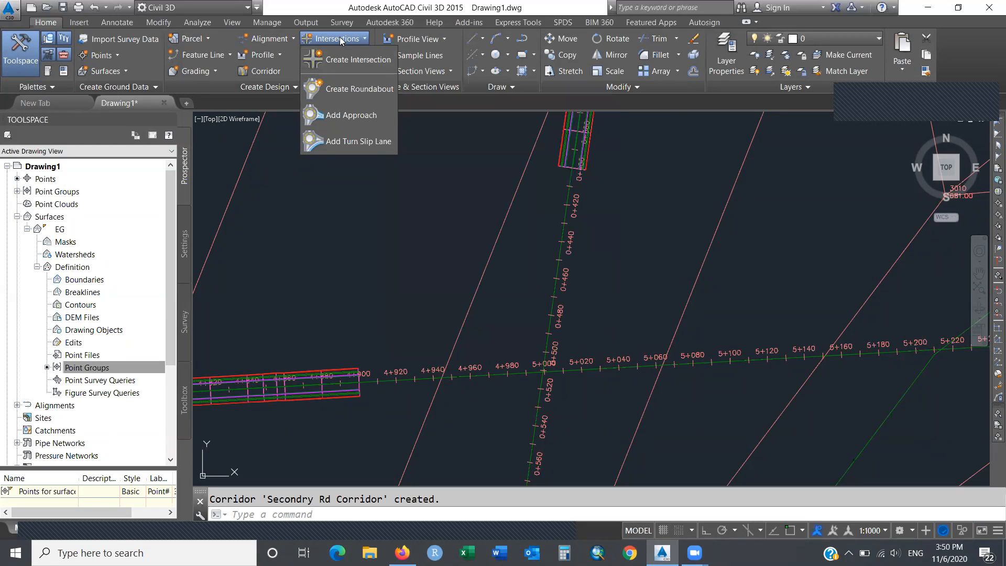
Choose Create Intersection from the Intersections dropdown.
{"action": "left_click", "coordinate": [366, 66]}
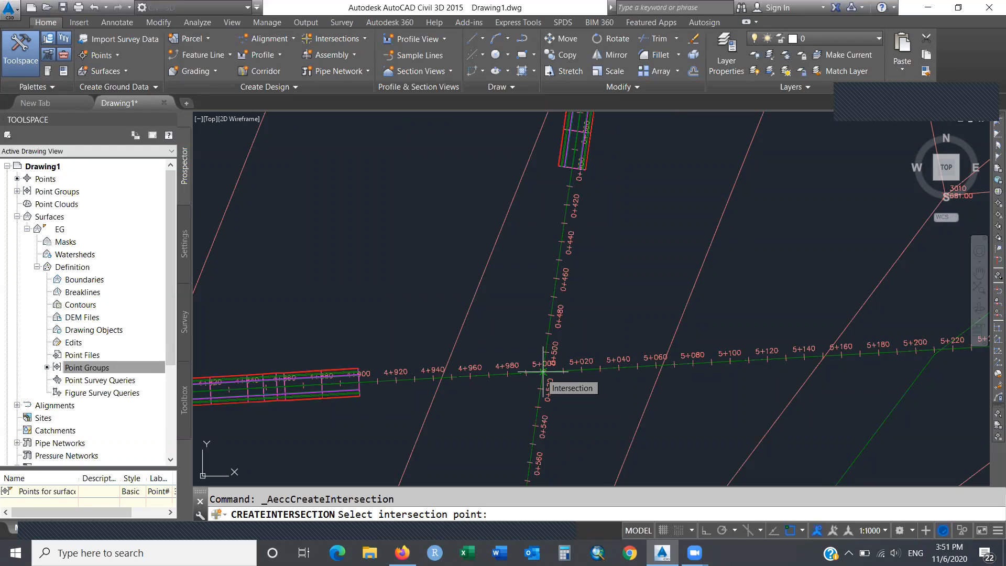
Pick the point where the Main Rd and SECONDARY alignments cross near 5+000.
{"action": "left_click", "coordinate": [543, 371]}
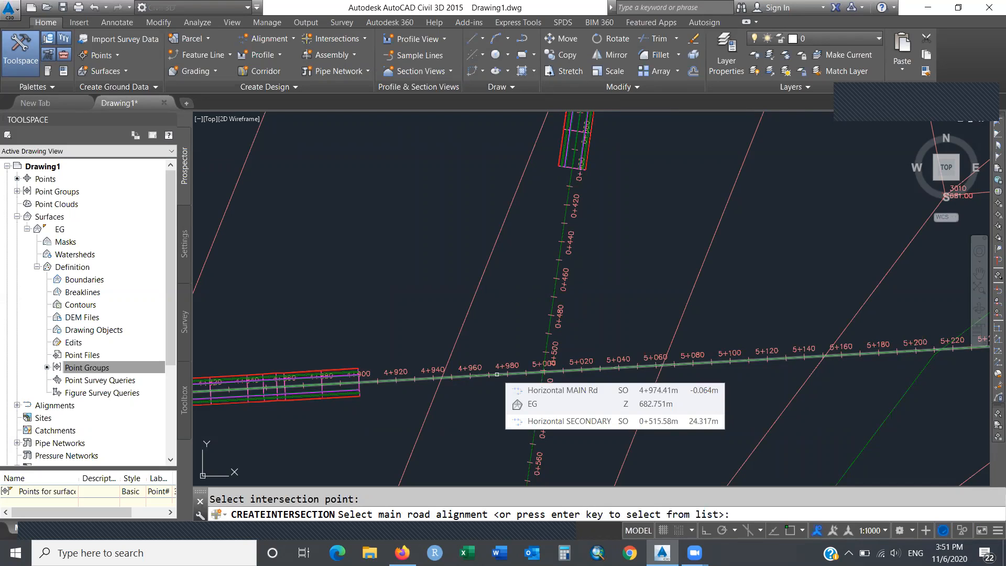
Select Horizontal MAIN Rd from the alignment list as the main road and confirm.
{"action": "key", "text": "Return"}
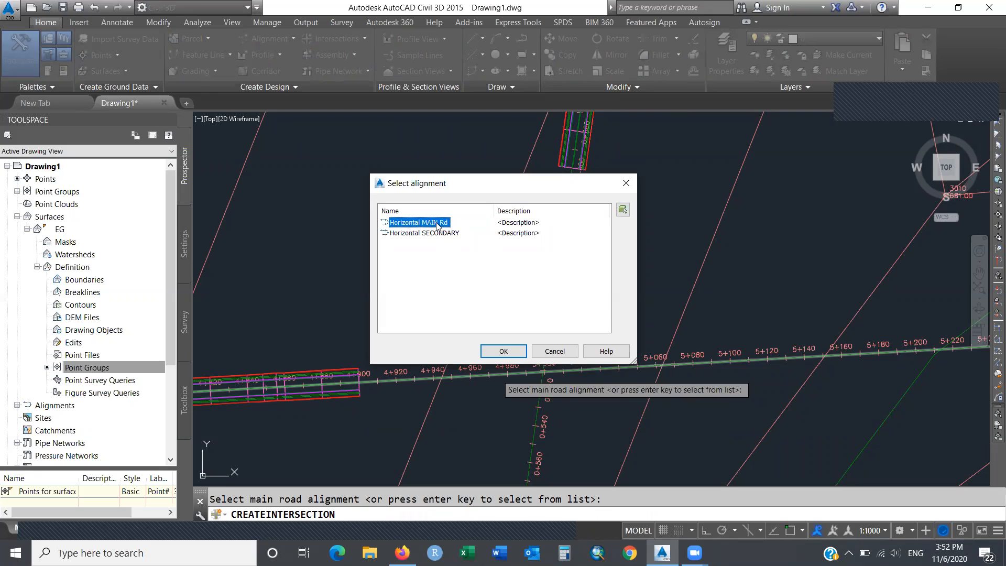
{"action": "left_click", "coordinate": [446, 233]}
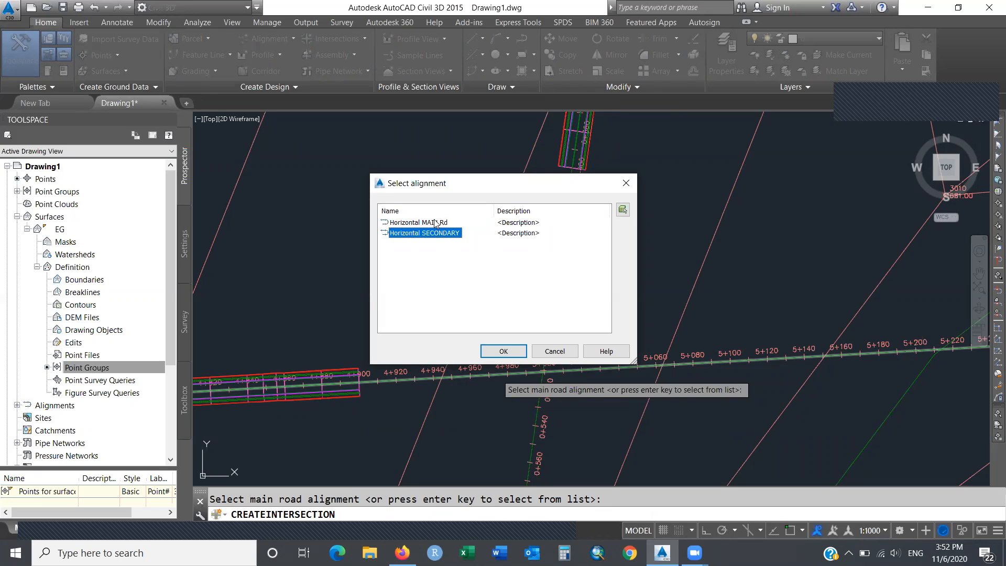
{"action": "left_click", "coordinate": [437, 223]}
{"action": "left_click", "coordinate": [501, 351]}
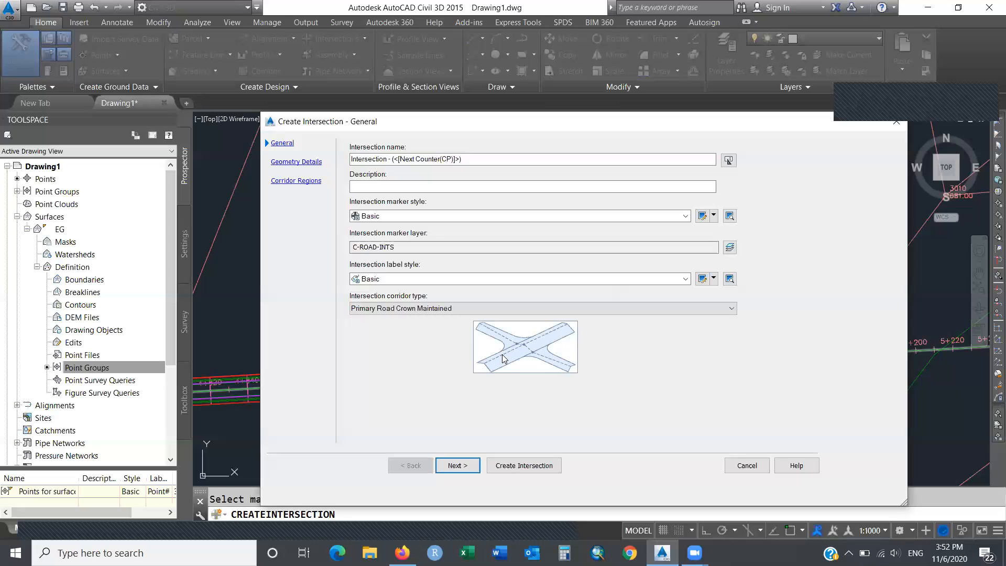
Replace the name's counter with 'Main and Secondary', giving 'Intersection -Main and Secondary'.
{"action": "left_click_drag", "start_coordinate": [465, 158], "coordinate": [392, 159]}
{"action": "type", "text": "Main"}
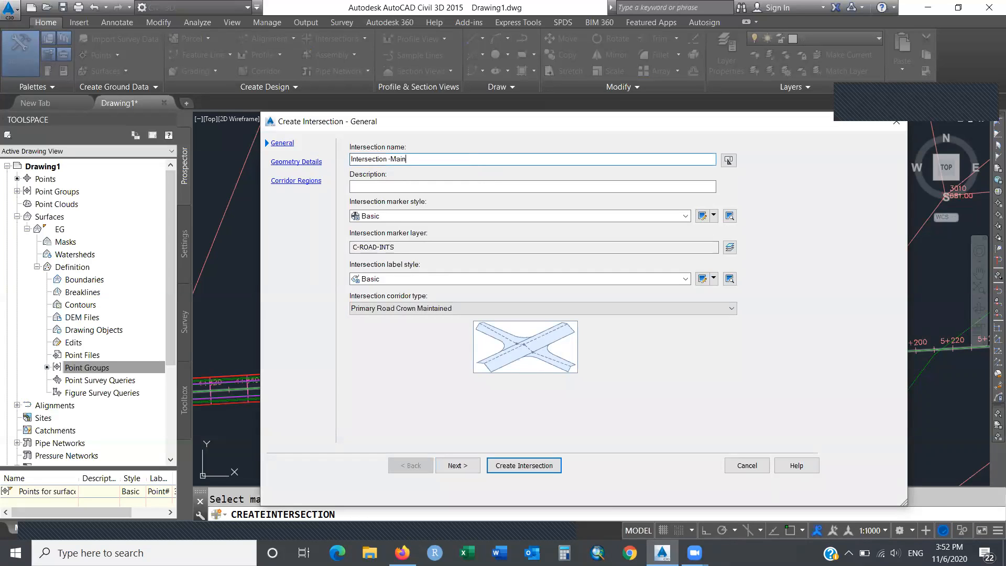
{"action": "type", "text": " and Secondary"}
{"action": "left_click_drag", "start_coordinate": [443, 122], "coordinate": [428, 67]}
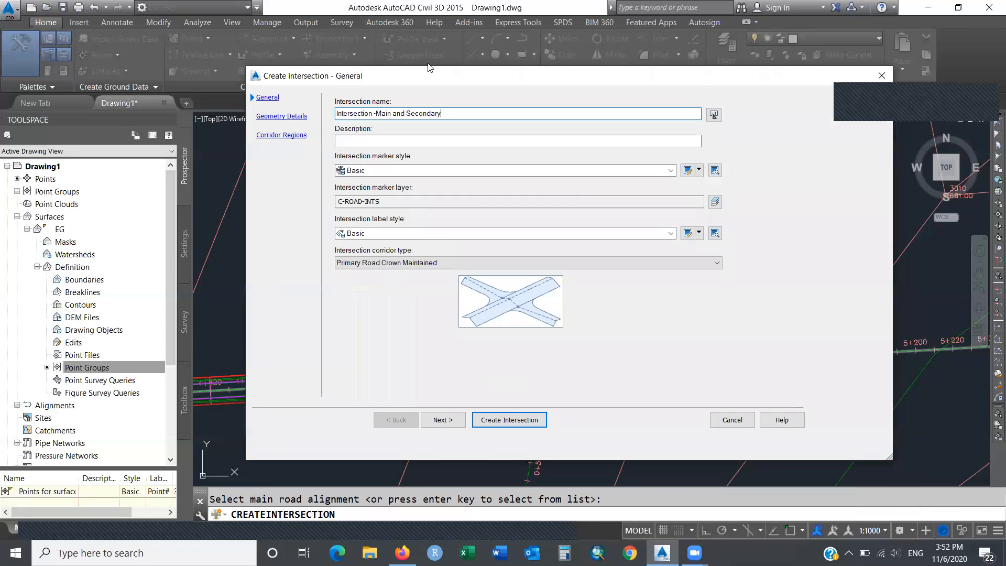
{"action": "left_click_drag", "start_coordinate": [429, 67], "coordinate": [367, 71]}
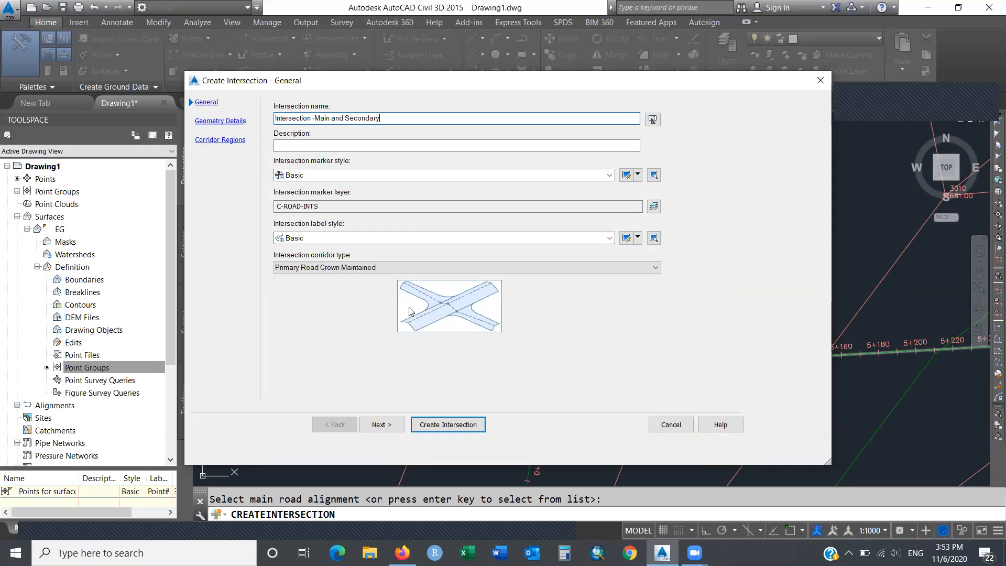
Set the intersection corridor type to All Crowns Maintained and go to Geometry Details.
{"action": "left_click", "coordinate": [650, 268]}
{"action": "left_click", "coordinate": [614, 289]}
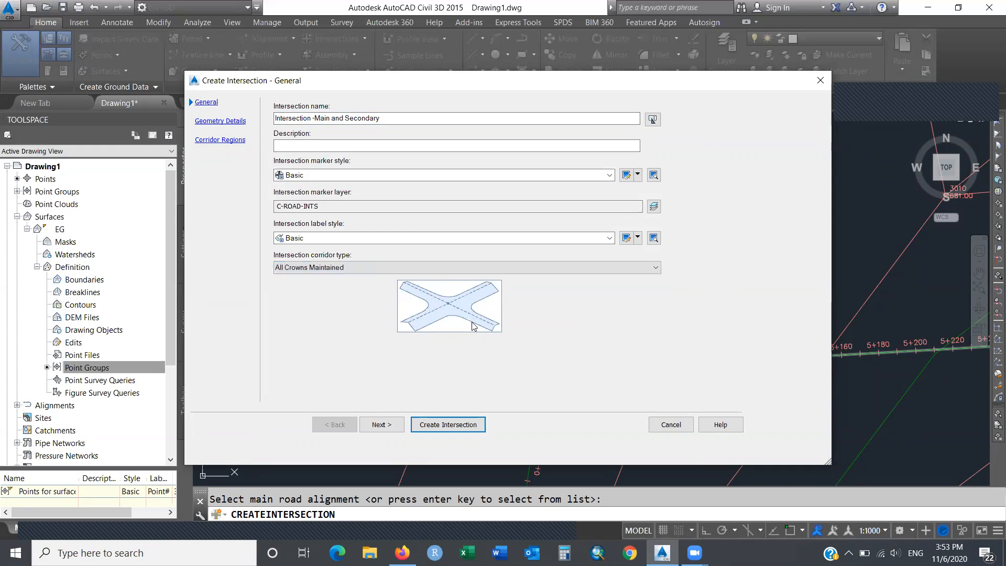
{"action": "left_click", "coordinate": [653, 272]}
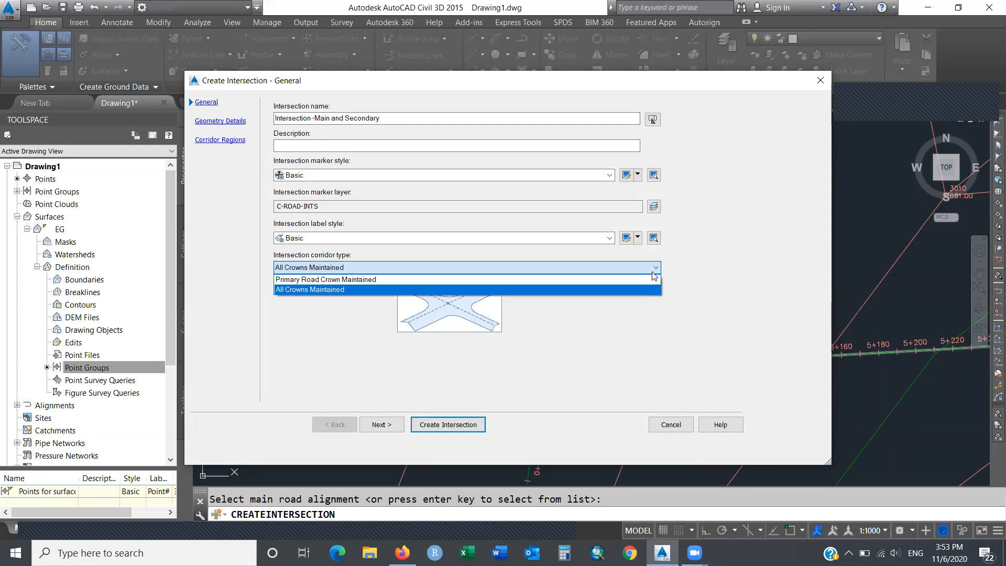
{"action": "left_click", "coordinate": [639, 283]}
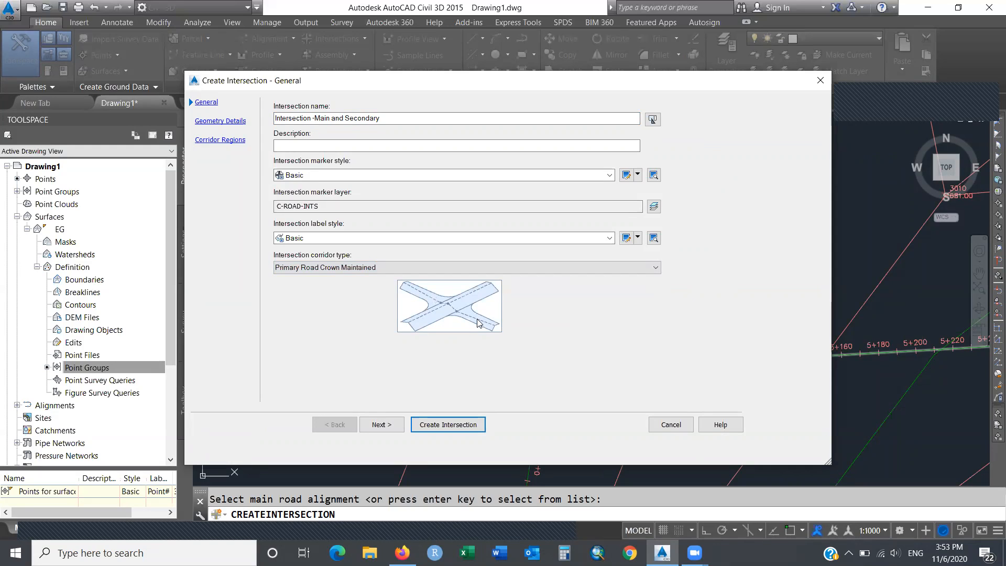
{"action": "left_click", "coordinate": [653, 269]}
{"action": "left_click", "coordinate": [624, 290]}
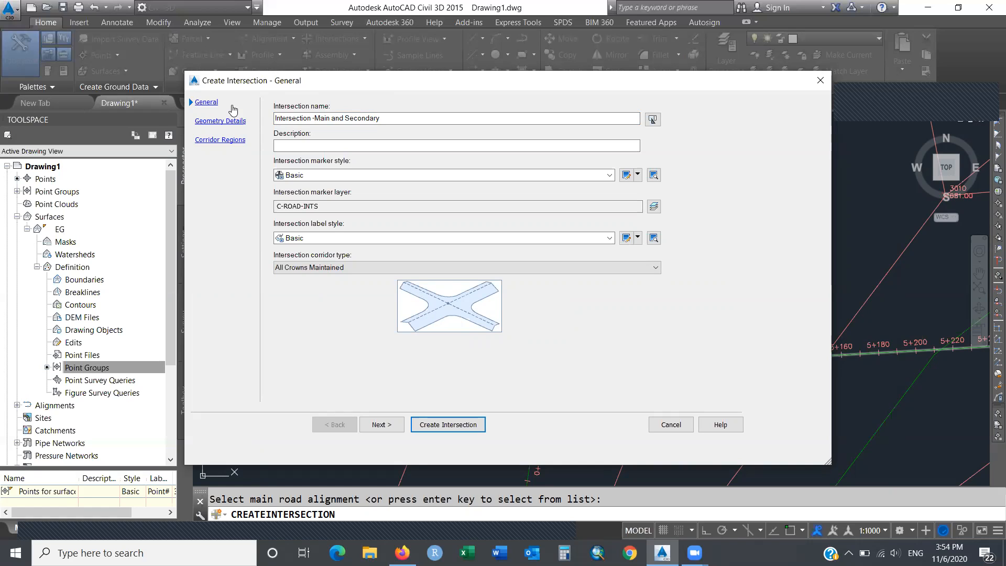
{"action": "left_click", "coordinate": [225, 124]}
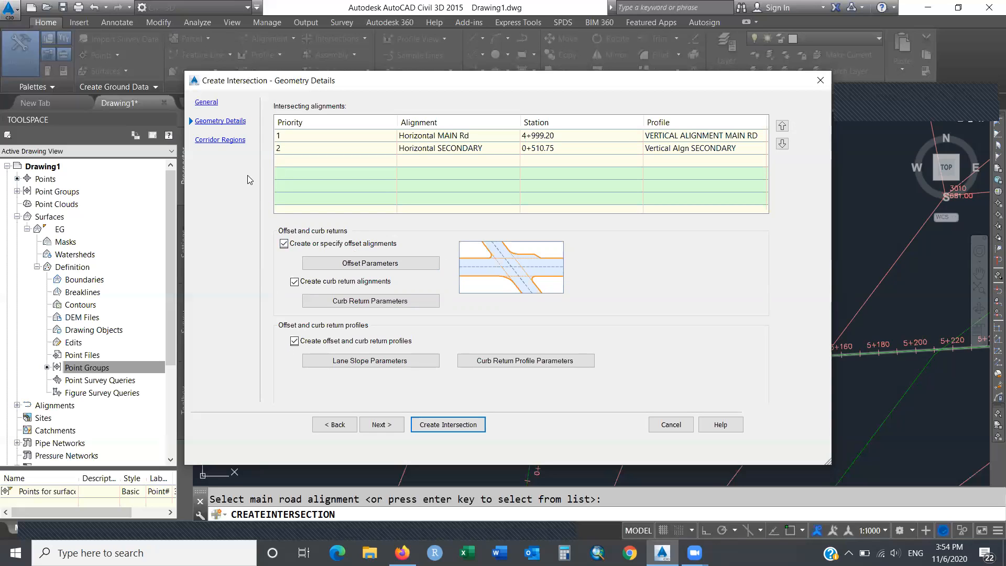
Go to the Corridor Regions page of the Create Intersection wizard.
{"action": "left_click", "coordinate": [227, 148]}
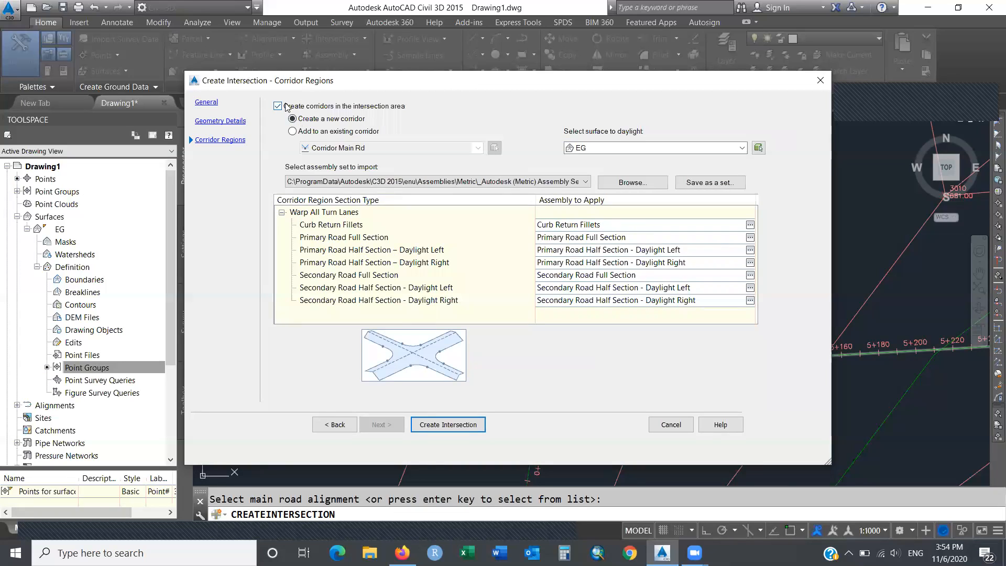
Add the intersection's regions to an existing corridor, choosing Corridor Main Rd as the target.
{"action": "left_click", "coordinate": [292, 132]}
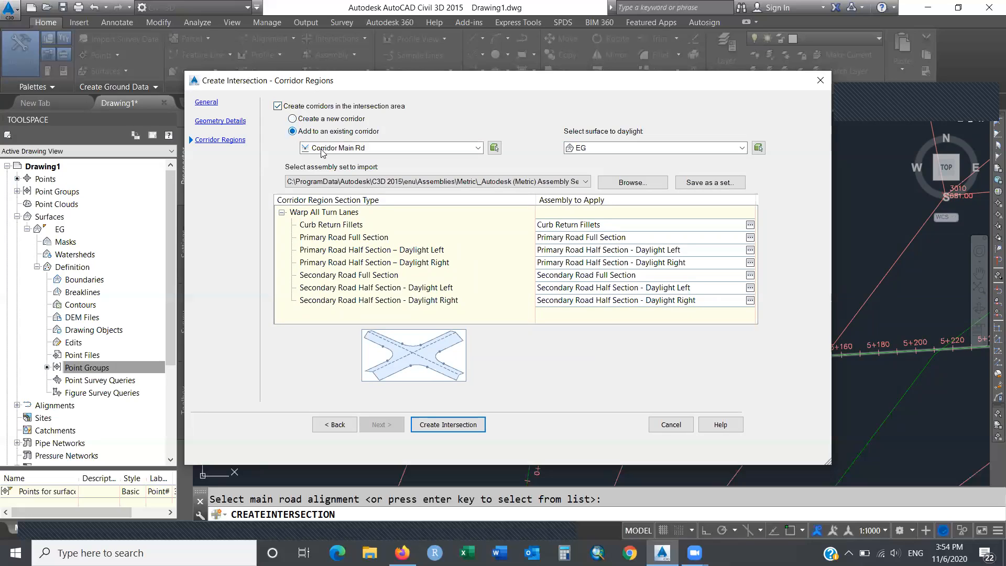
{"action": "left_click", "coordinate": [476, 148]}
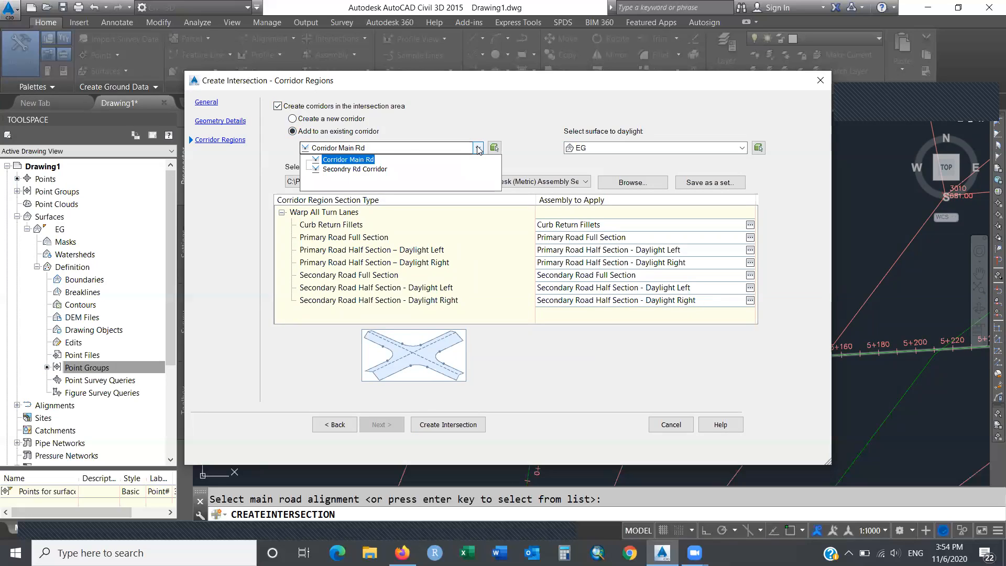
{"action": "left_click", "coordinate": [385, 170]}
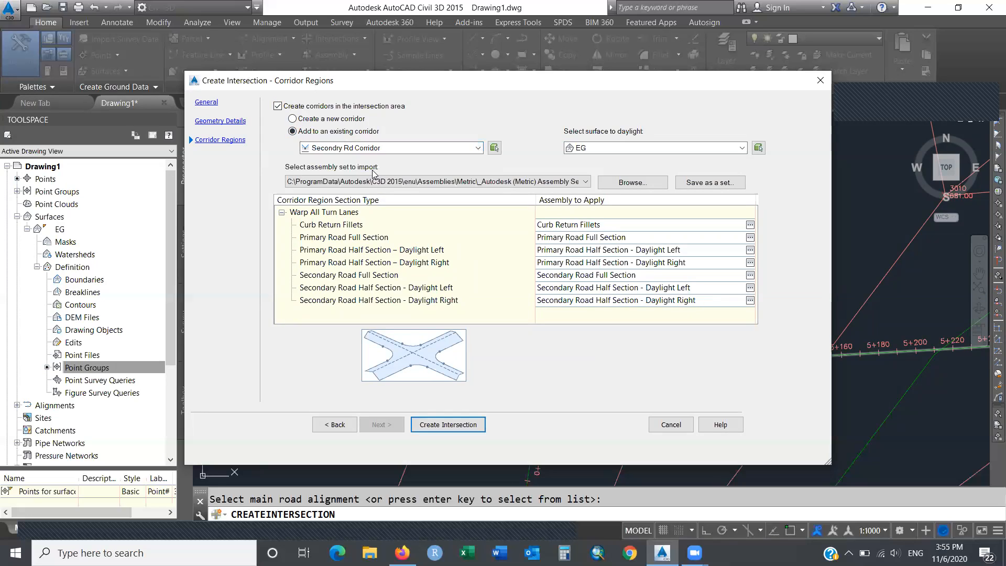
{"action": "left_click", "coordinate": [476, 149]}
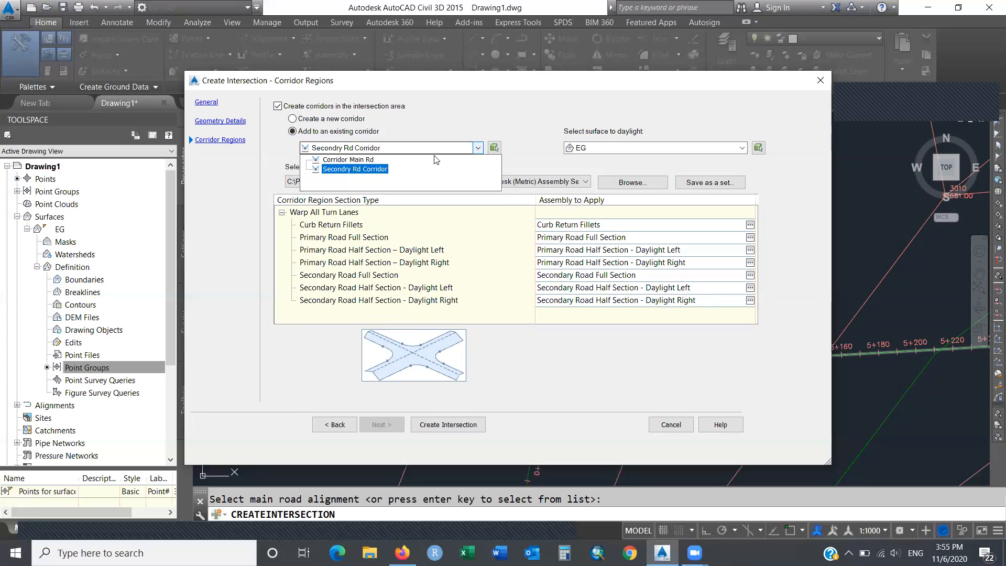
{"action": "left_click", "coordinate": [370, 162]}
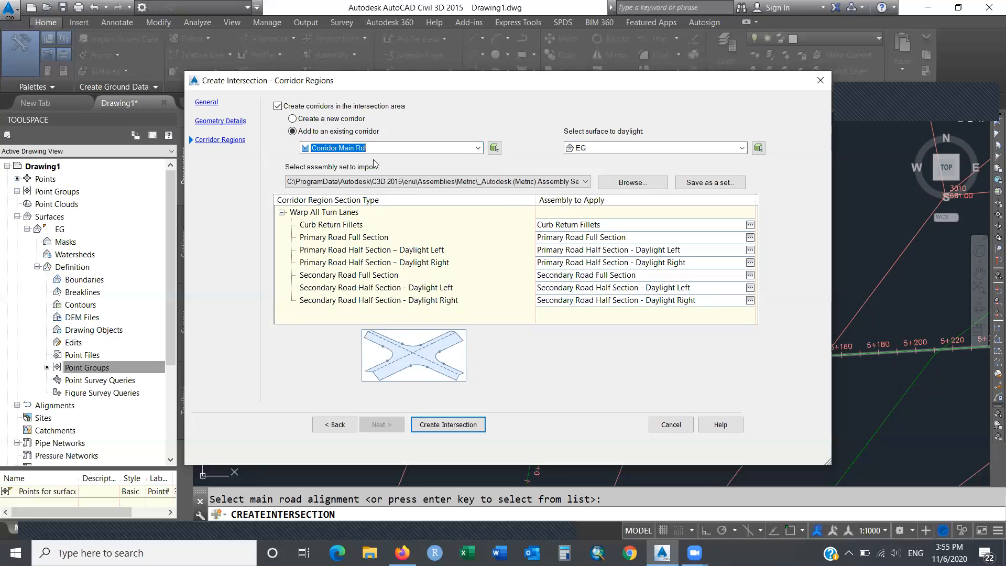
{"action": "left_click", "coordinate": [477, 148]}
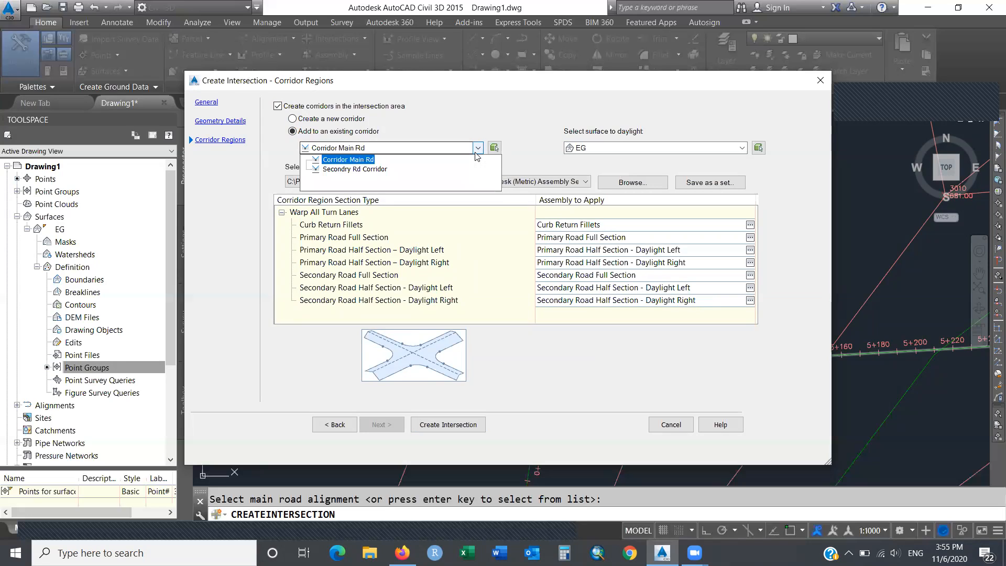
{"action": "left_click", "coordinate": [384, 169]}
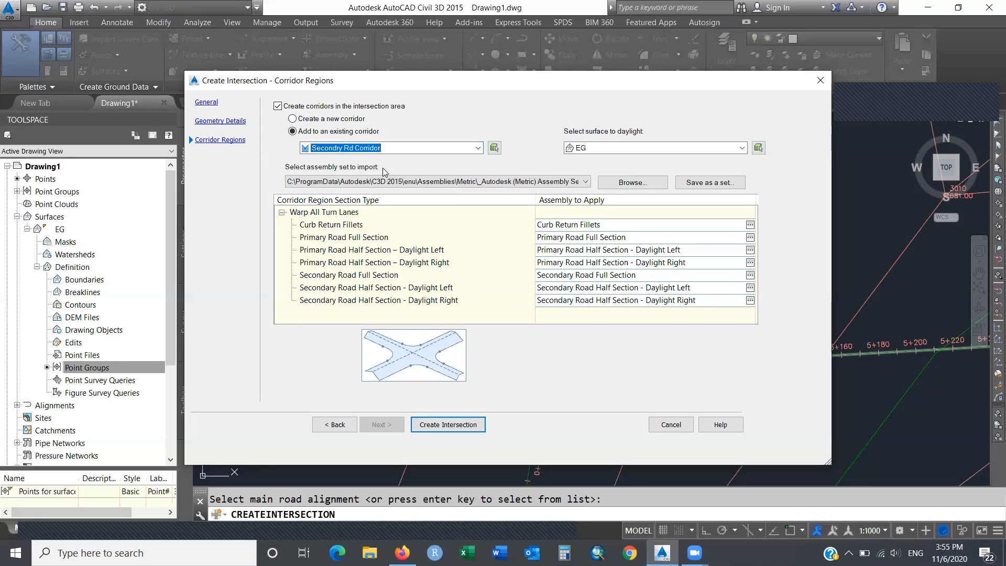
{"action": "left_click", "coordinate": [478, 148]}
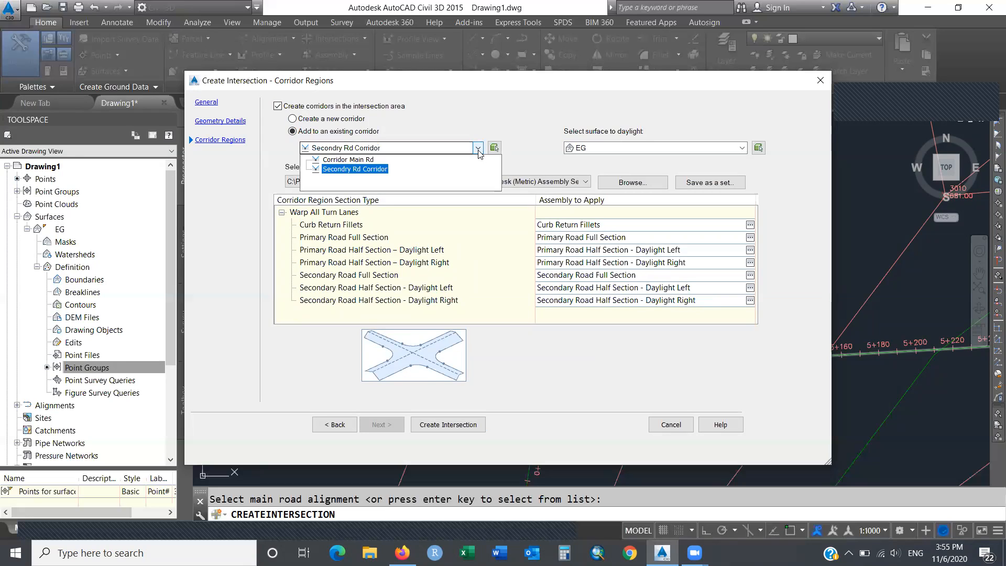
{"action": "left_click", "coordinate": [368, 162]}
Keep the add-to-existing-corridor option and create the intersection.
{"action": "left_click", "coordinate": [293, 120]}
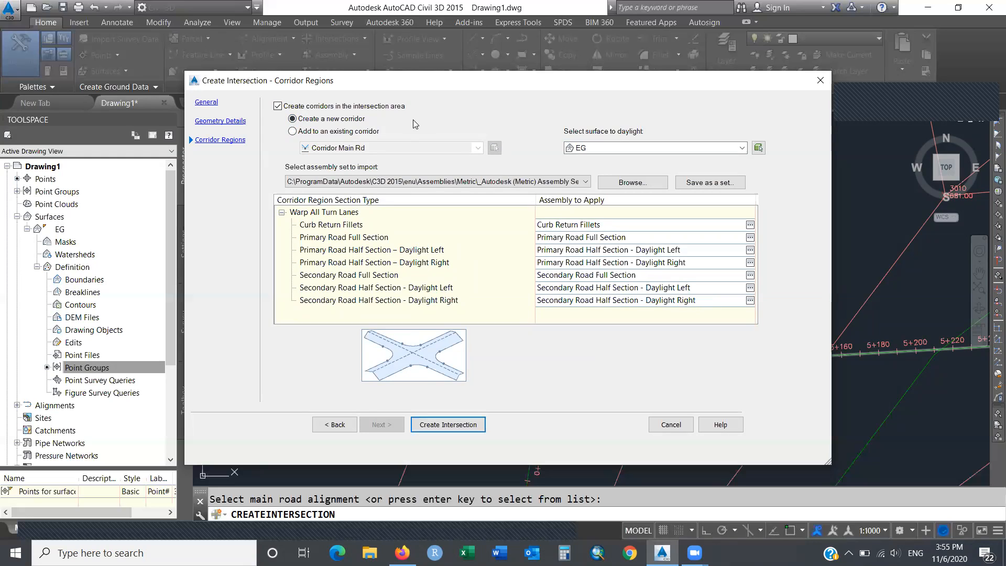
{"action": "left_click", "coordinate": [292, 131]}
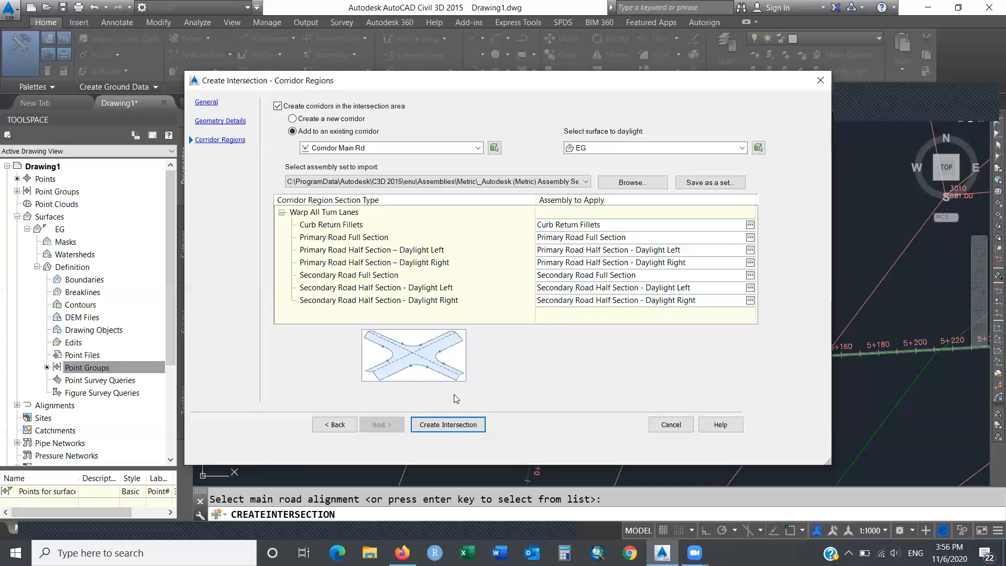
{"action": "left_click", "coordinate": [443, 425]}
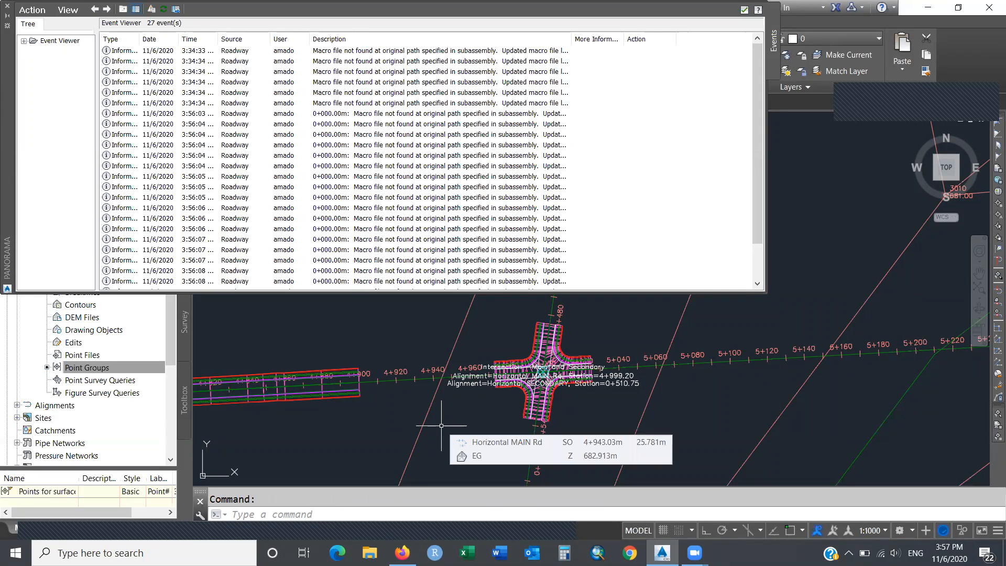
Dismiss the macro warnings log to show the intersection corridor near station 5+000.
{"action": "left_click", "coordinate": [744, 10]}
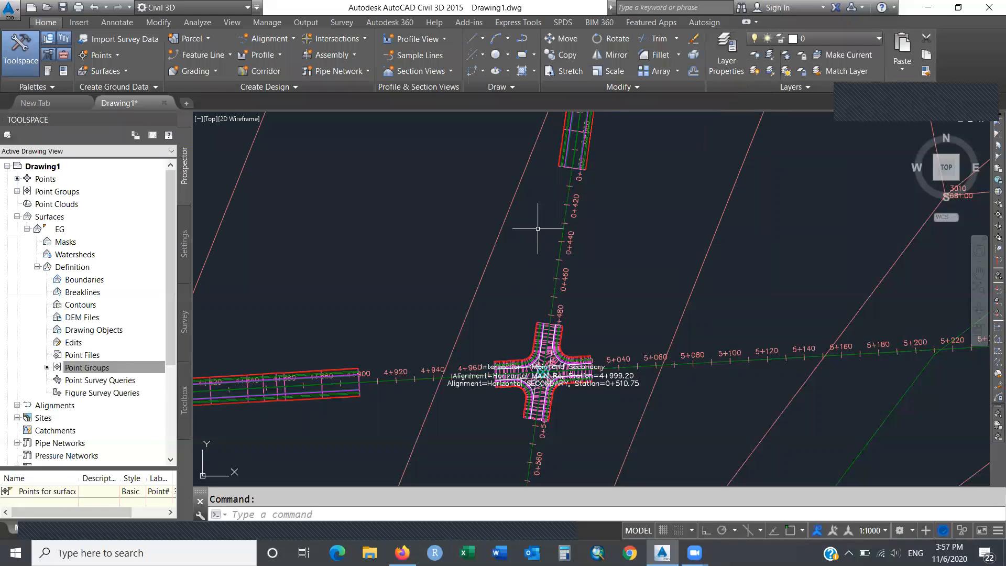
{"action": "mouse_move", "coordinate": [498, 278]}
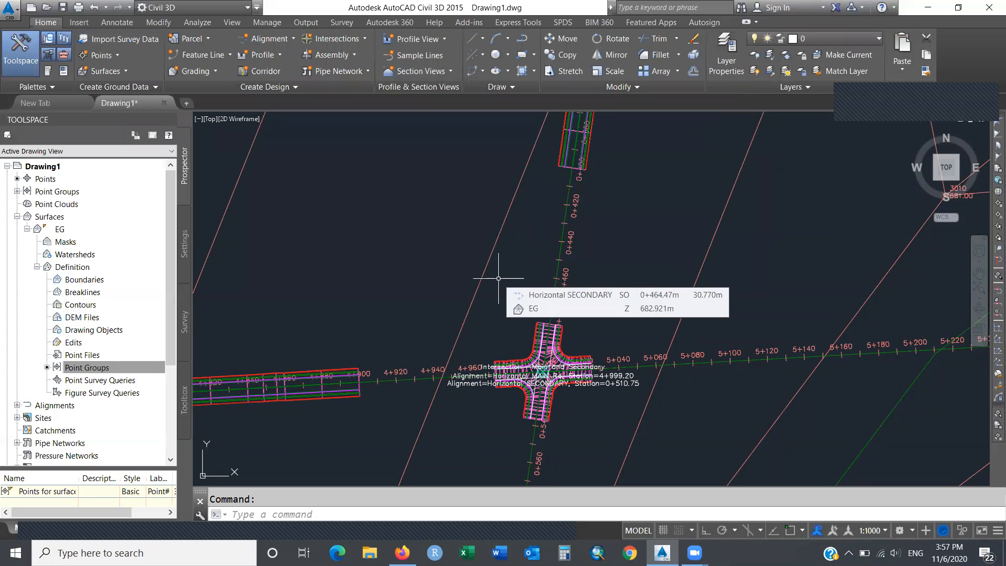
{"action": "mouse_move", "coordinate": [801, 272]}
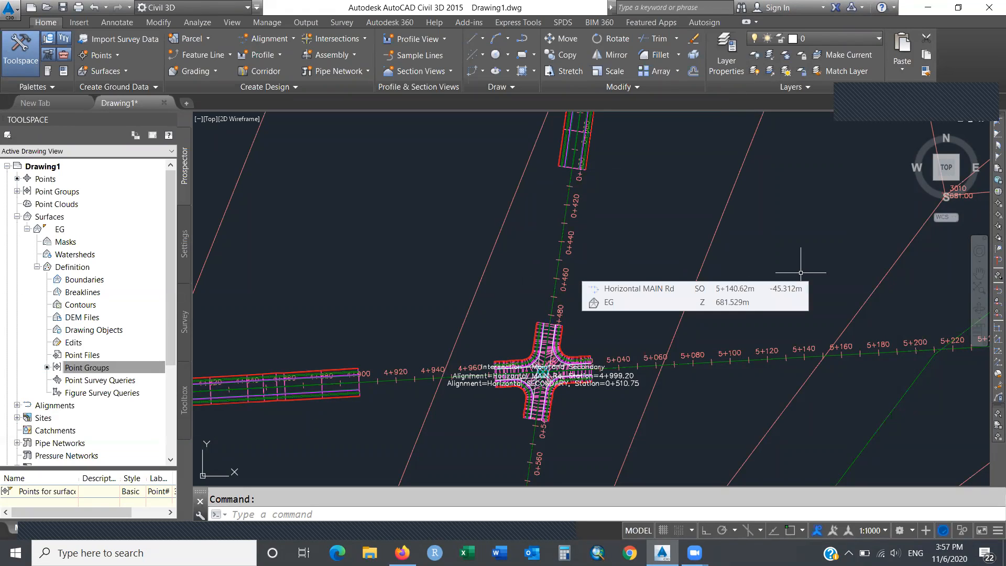
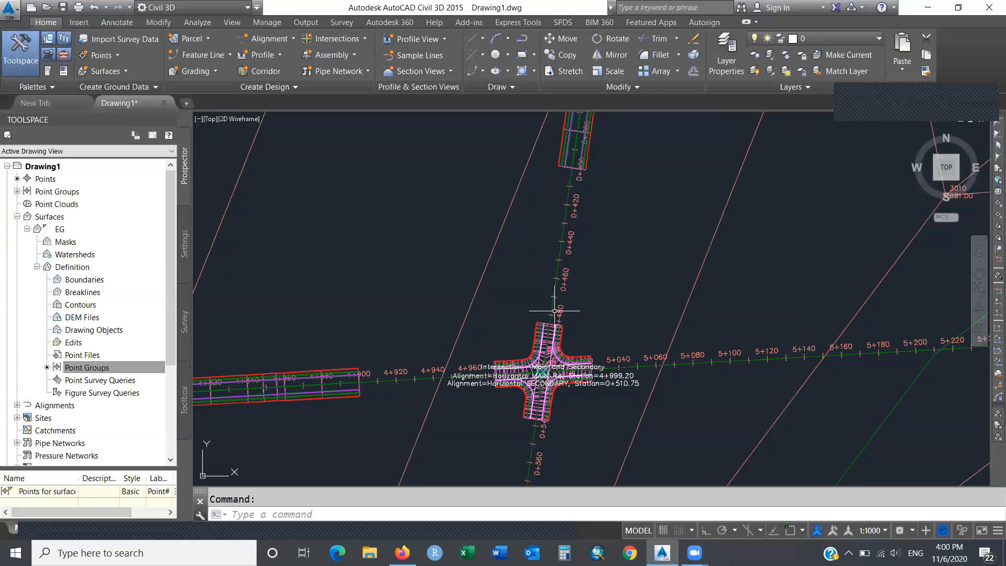
Stretch the northern Secondary Rd corridor's end grip down to meet the intersection at 0+484.87.
{"action": "mouse_move", "coordinate": [549, 326]}
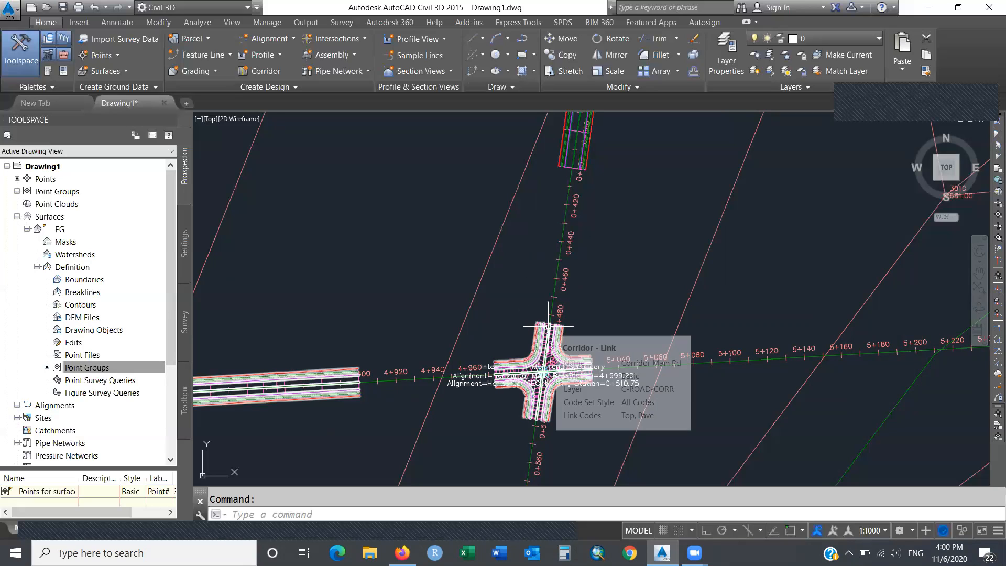
{"action": "mouse_move", "coordinate": [524, 303]}
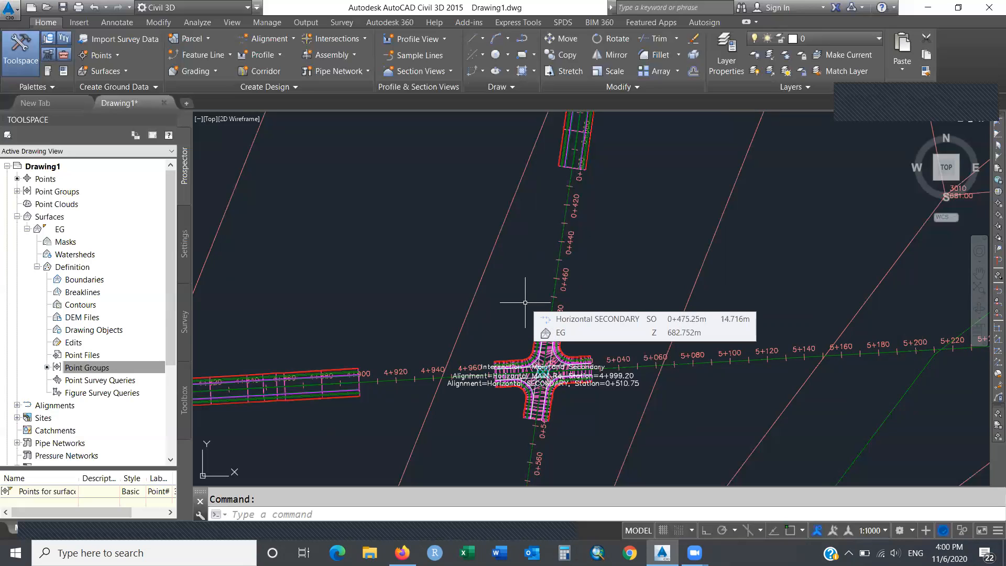
{"action": "left_click", "coordinate": [563, 165]}
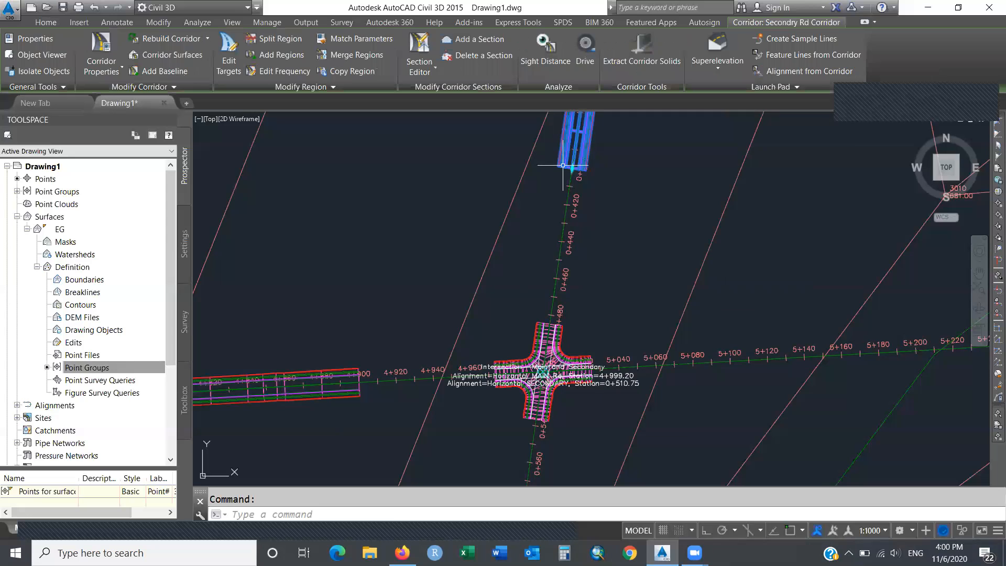
{"action": "left_click", "coordinate": [541, 324]}
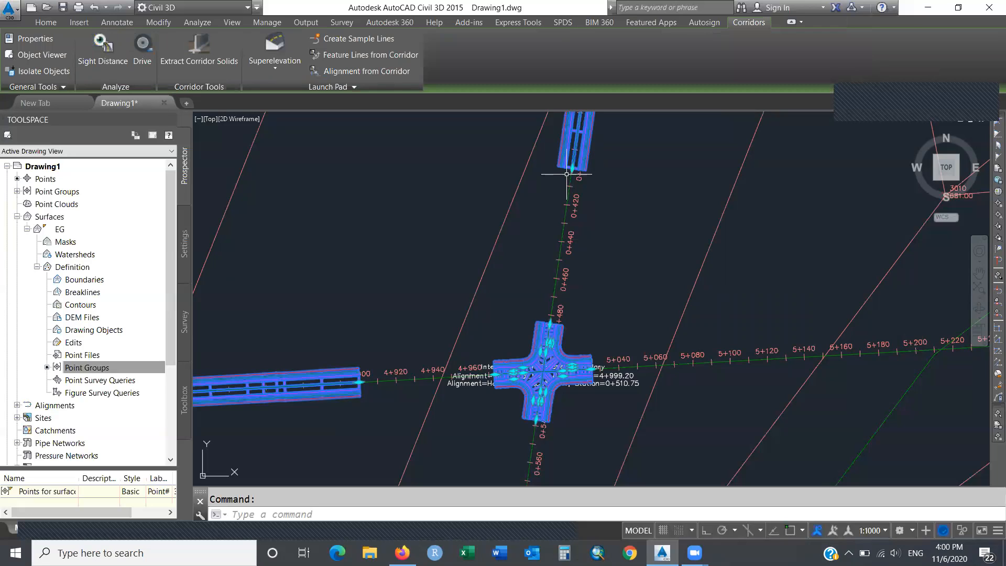
{"action": "mouse_move", "coordinate": [566, 174]}
{"action": "left_click", "coordinate": [572, 168]}
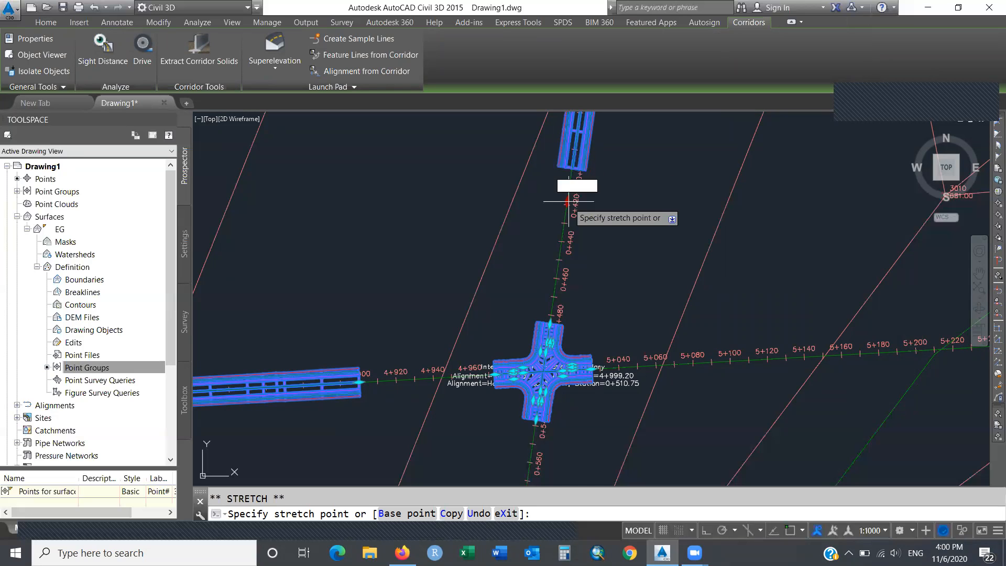
{"action": "left_click", "coordinate": [549, 324]}
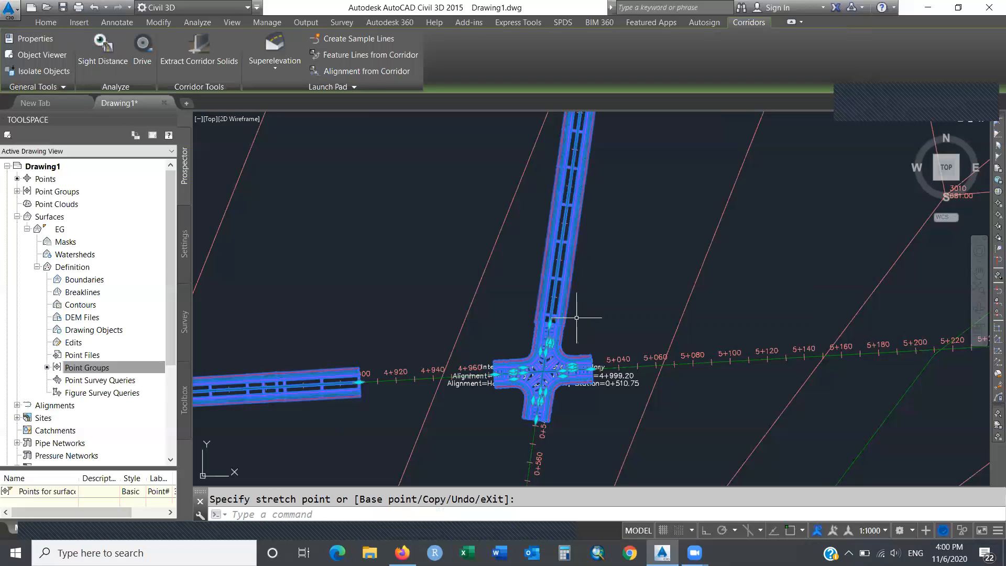
{"action": "key", "text": "Escape"}
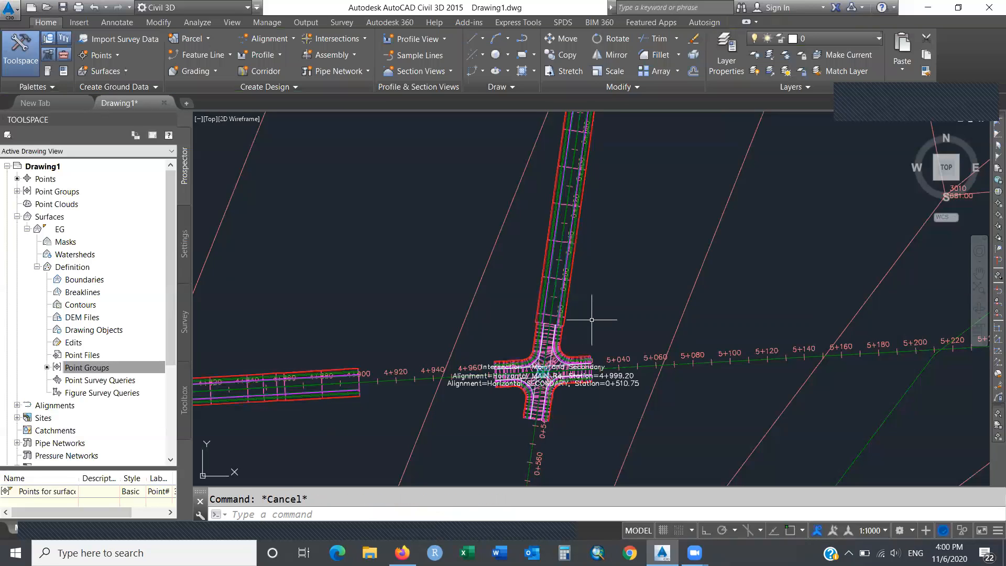
{"action": "type", "text": "zoo"}
{"action": "key", "text": "Return"}
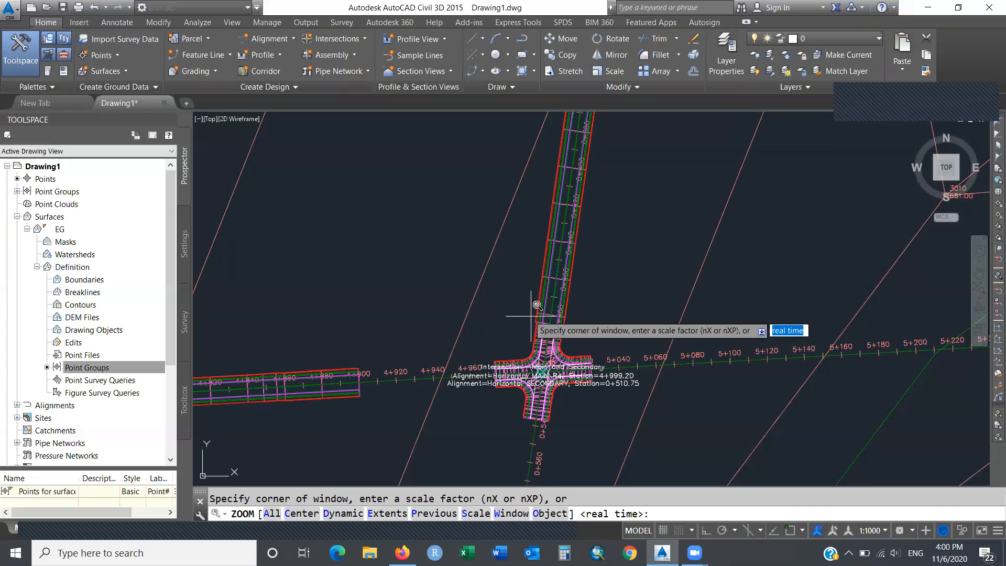
{"action": "left_click", "coordinate": [517, 307]}
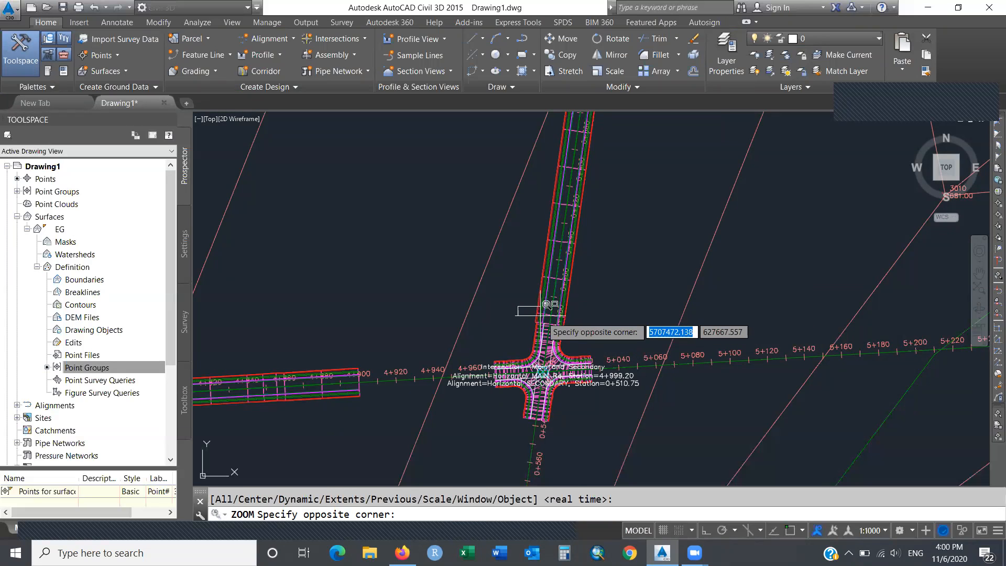
{"action": "left_click", "coordinate": [585, 341]}
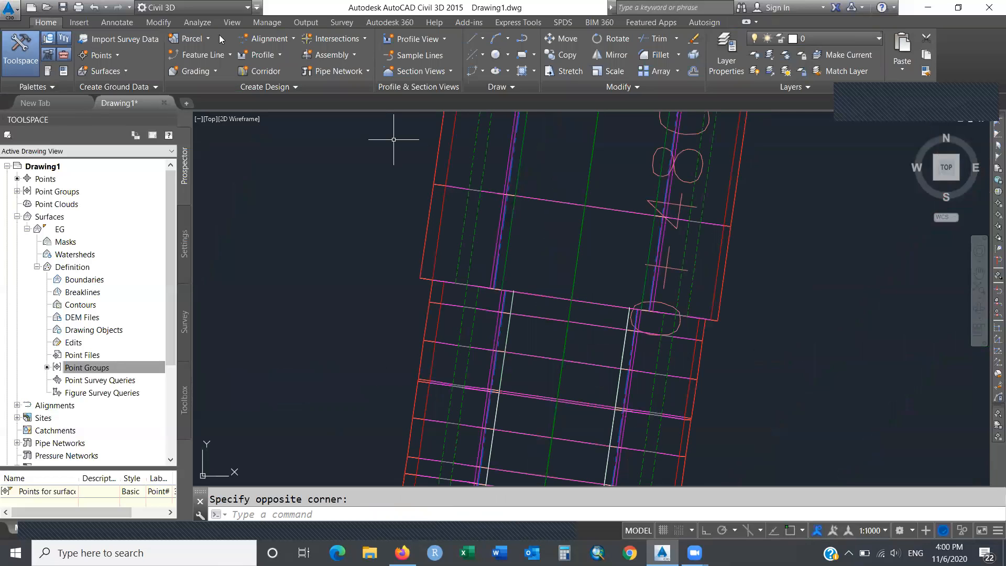
{"action": "left_click", "coordinate": [96, 11]}
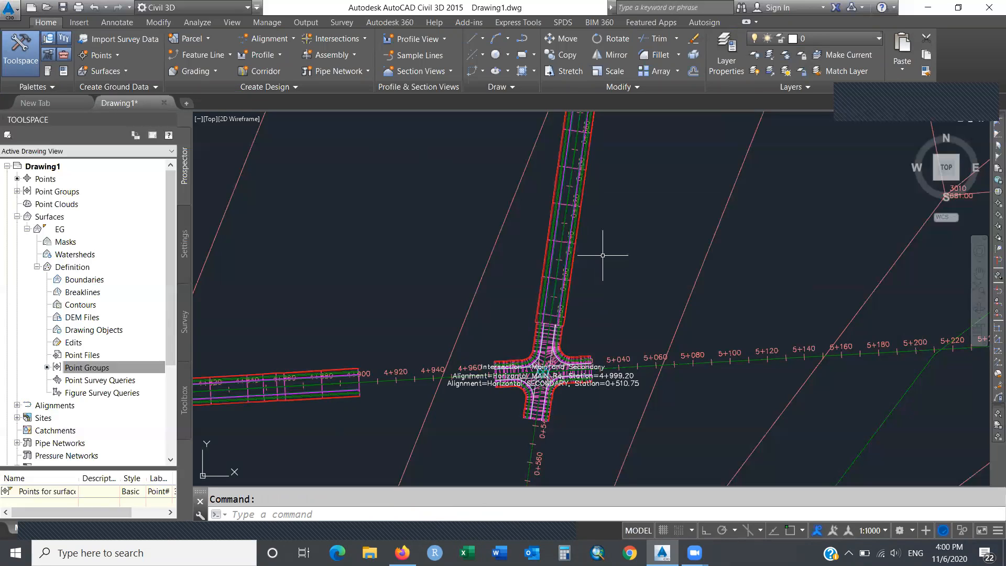
Select Corridor Main Rd and open its Corridor Properties dialog from the ribbon.
{"action": "mouse_move", "coordinate": [602, 255]}
{"action": "left_click", "coordinate": [308, 394]}
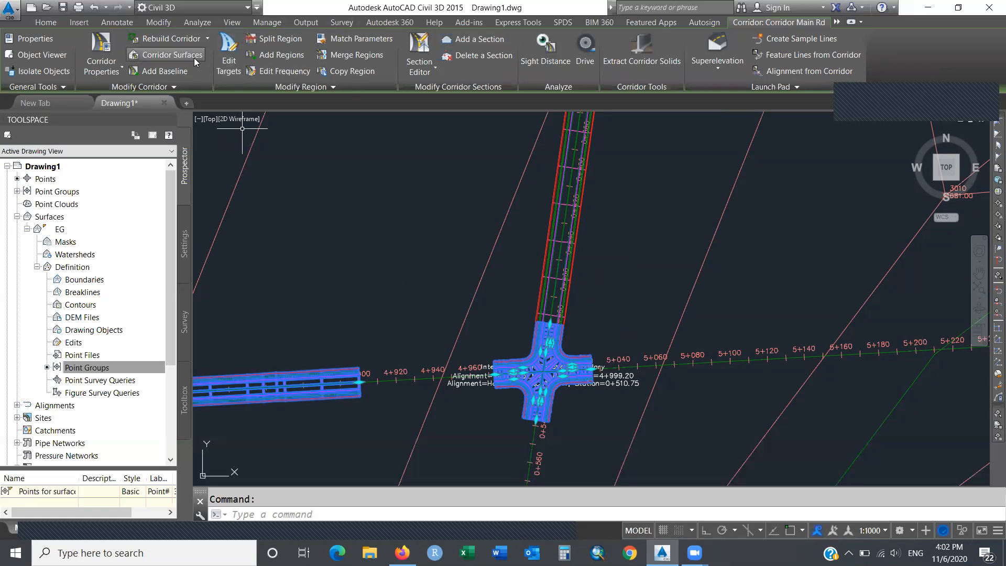
{"action": "left_click", "coordinate": [101, 62]}
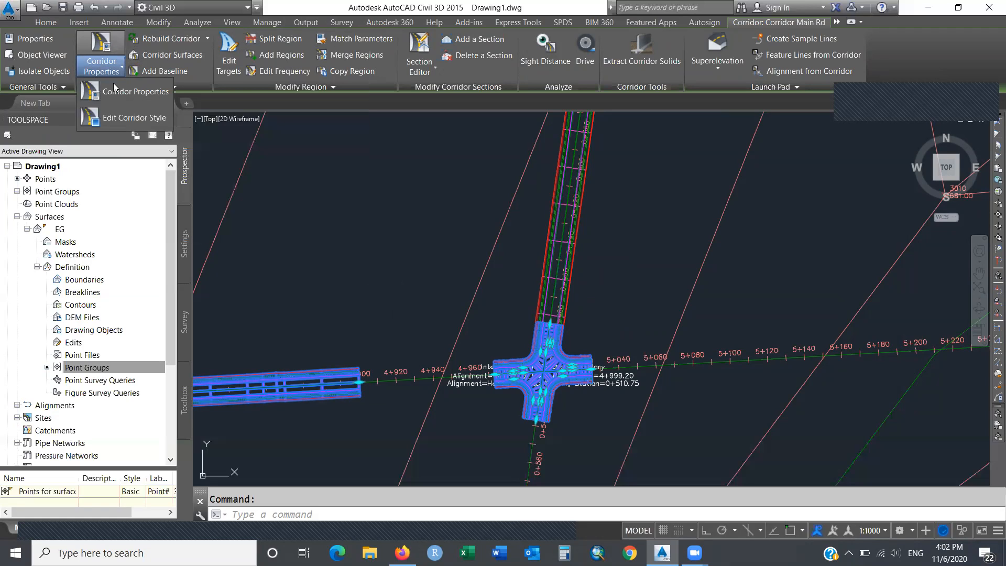
{"action": "left_click", "coordinate": [121, 92]}
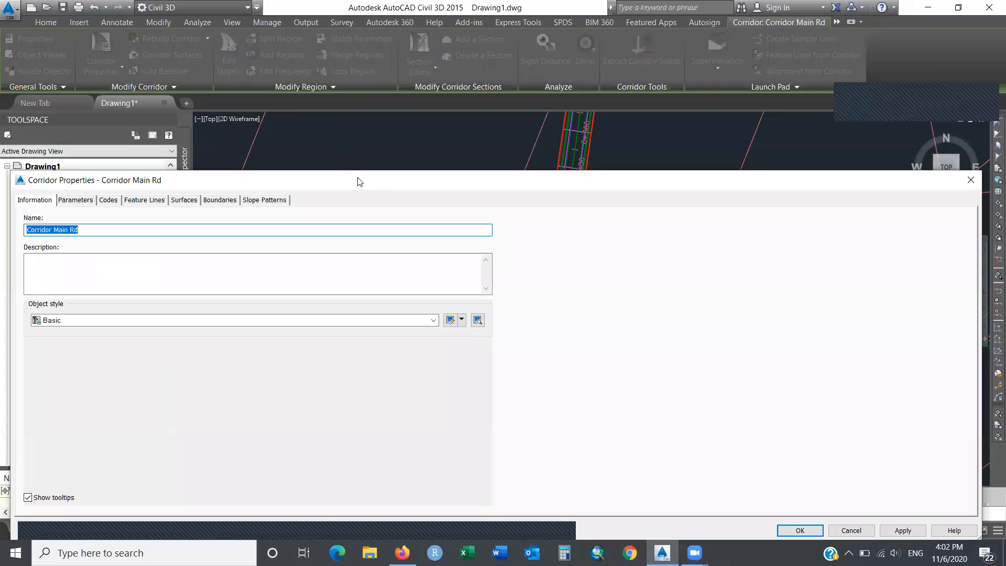
Reposition the dialog, switch to Parameters, and collapse the intersection, Main Rd and secondary baselines.
{"action": "left_click_drag", "start_coordinate": [358, 182], "coordinate": [759, 152]}
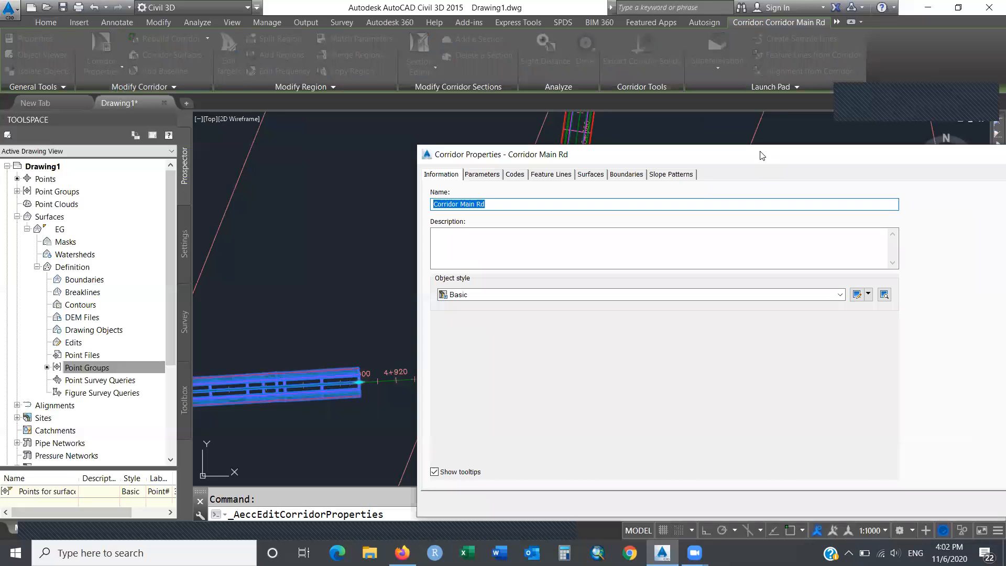
{"action": "left_click", "coordinate": [493, 175]}
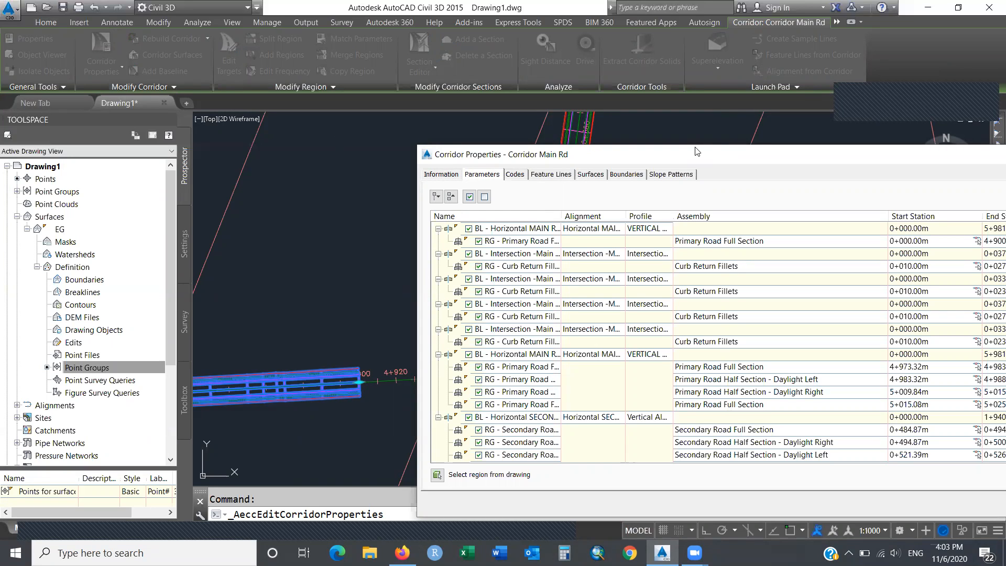
{"action": "left_click_drag", "start_coordinate": [697, 152], "coordinate": [283, 107]}
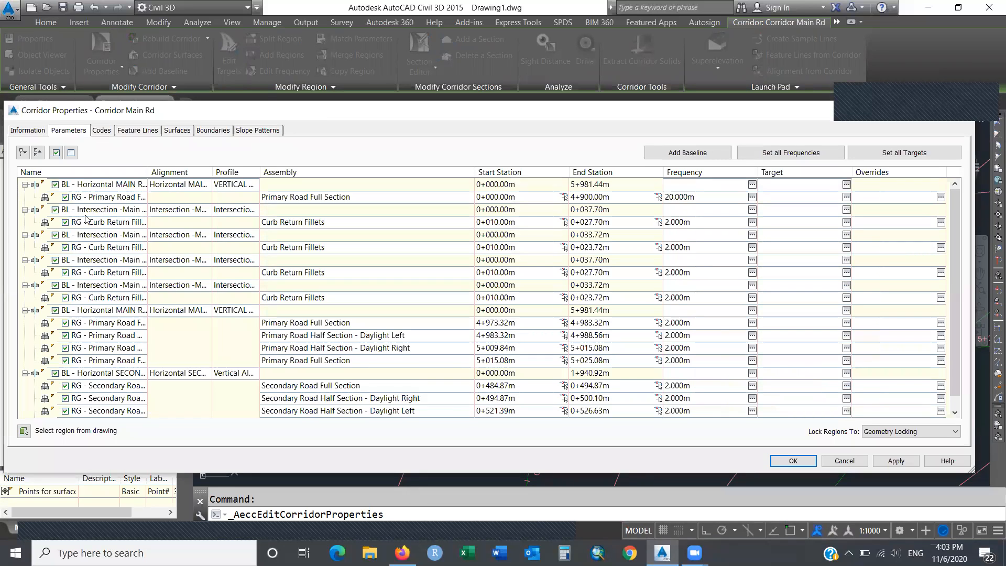
{"action": "left_click", "coordinate": [25, 210]}
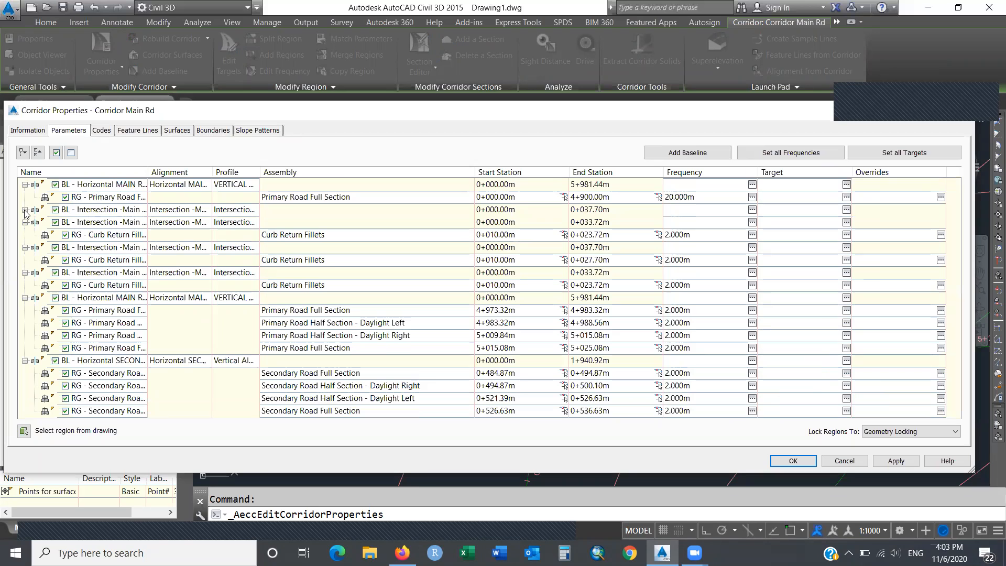
{"action": "left_click", "coordinate": [25, 222]}
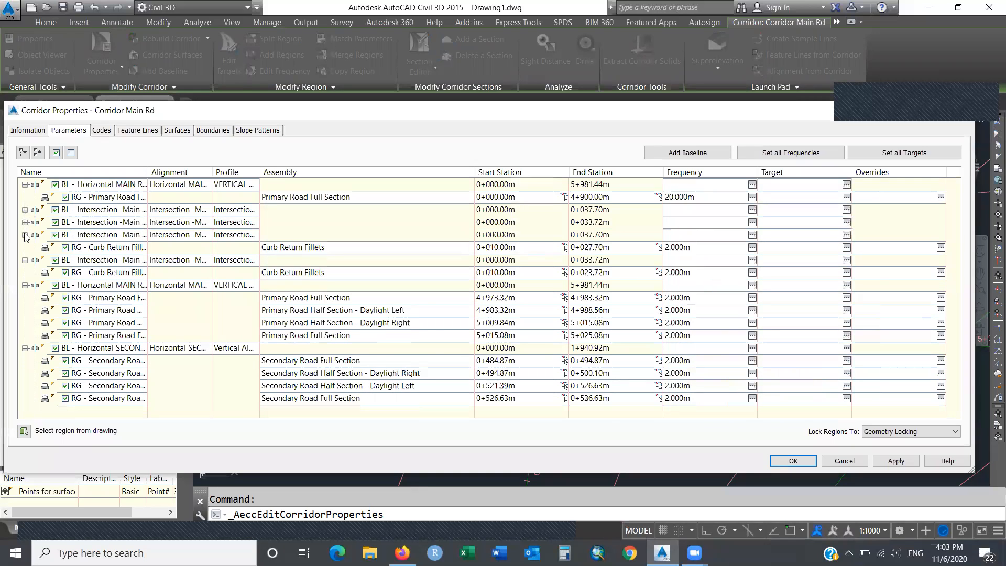
{"action": "left_click", "coordinate": [24, 235]}
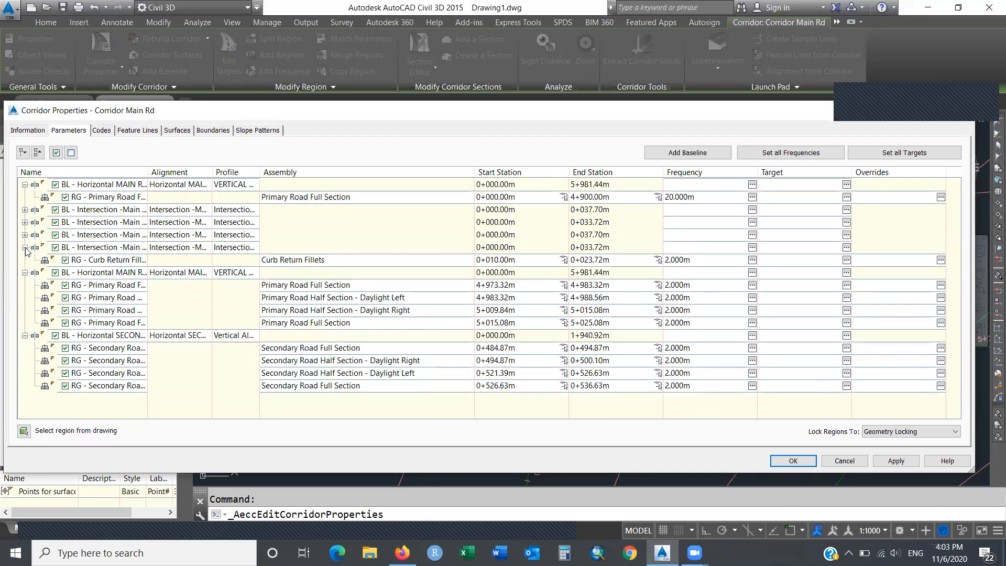
{"action": "left_click", "coordinate": [25, 248]}
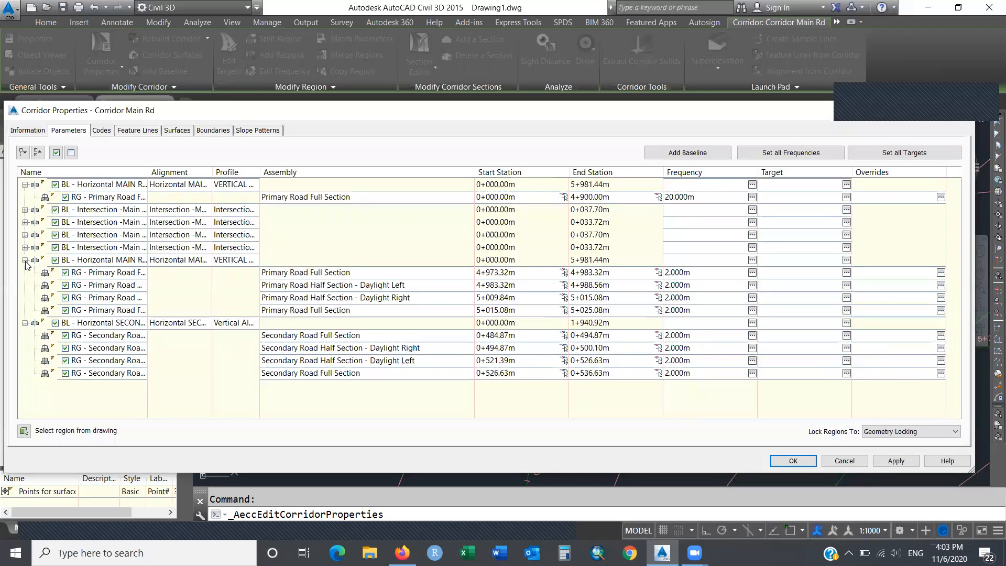
{"action": "left_click", "coordinate": [24, 260]}
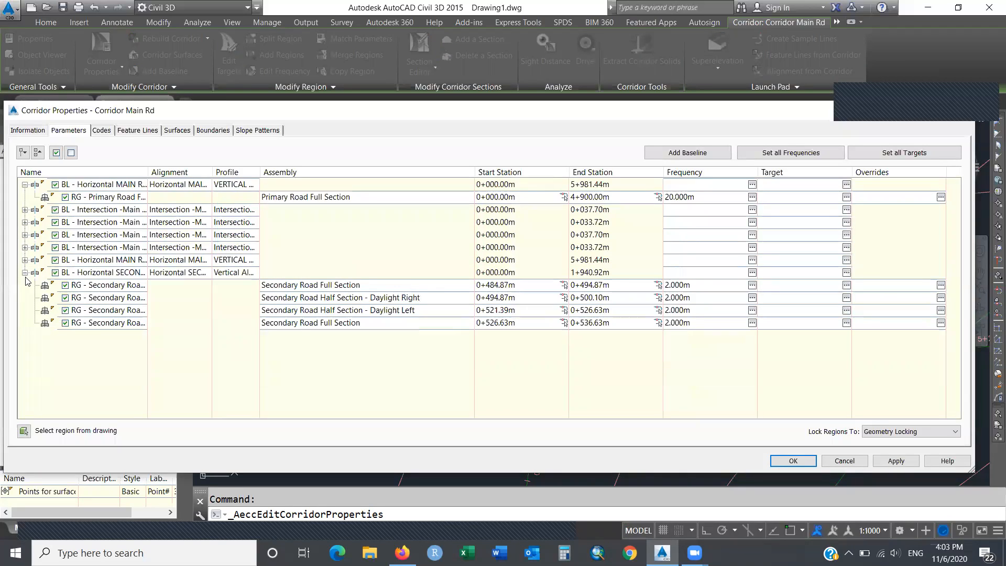
{"action": "left_click", "coordinate": [25, 273]}
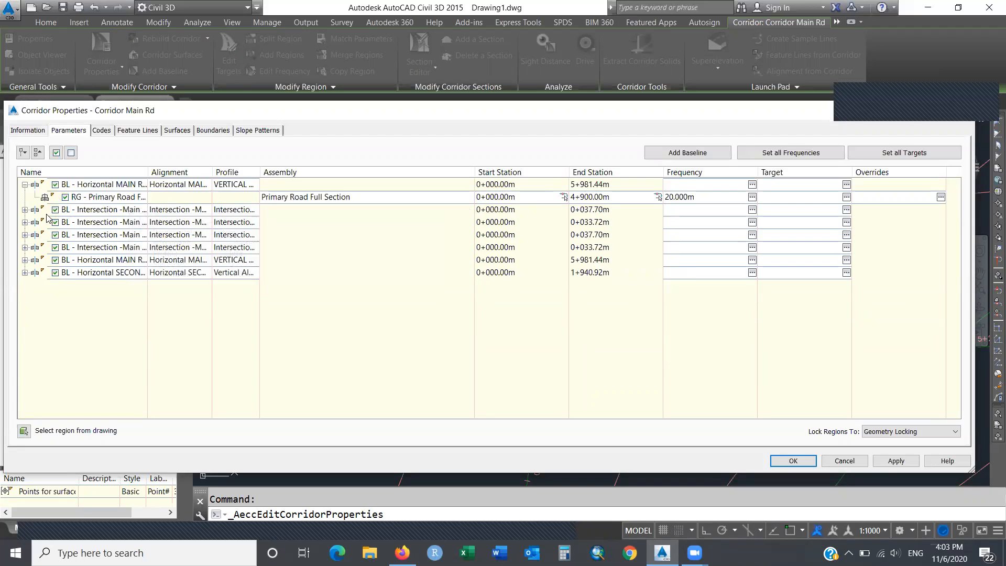
Check each intersection baseline's region in turn, leaving the second Main Rd baseline expanded.
{"action": "left_click", "coordinate": [24, 210]}
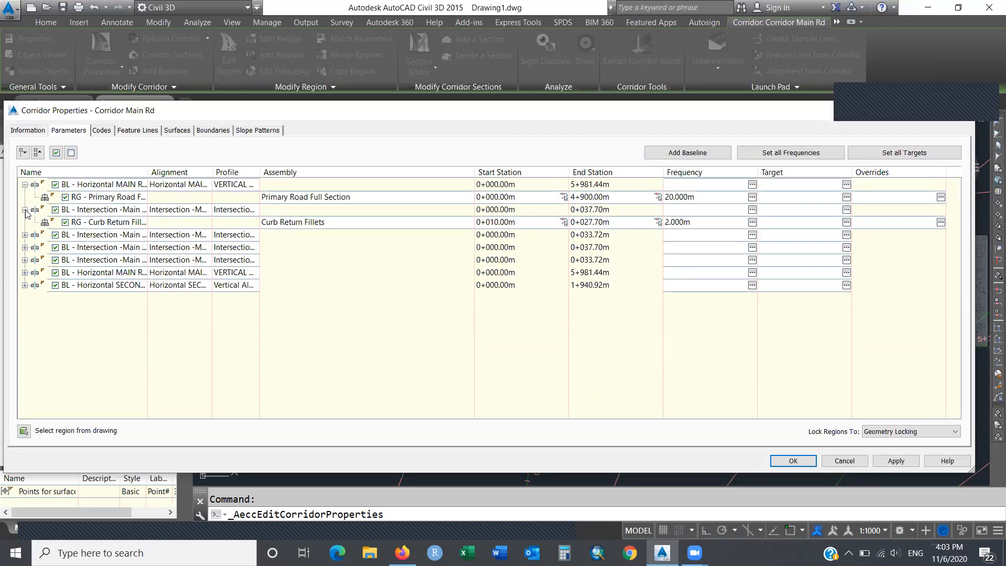
{"action": "left_click", "coordinate": [25, 210]}
{"action": "left_click", "coordinate": [25, 223]}
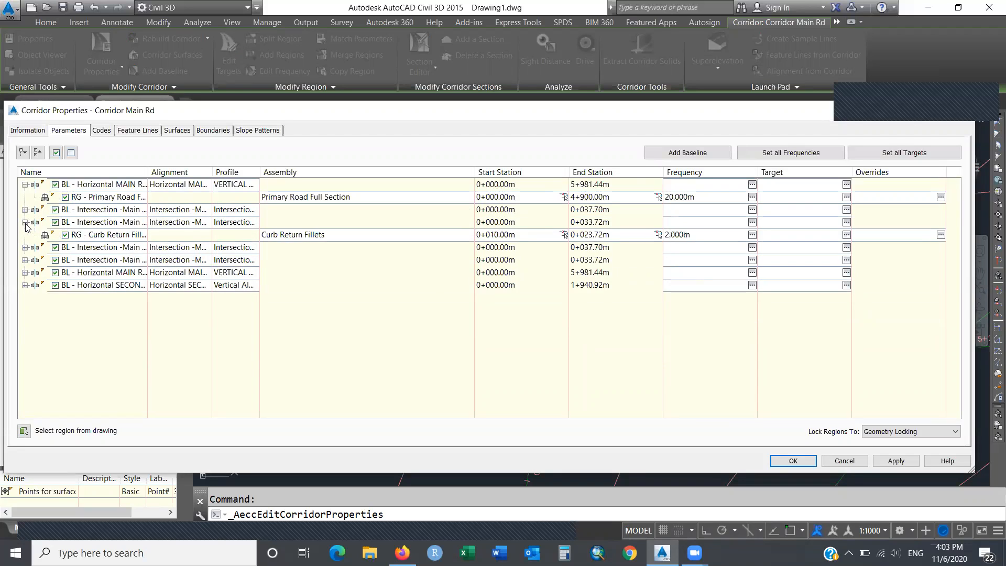
{"action": "left_click", "coordinate": [25, 223]}
{"action": "left_click", "coordinate": [25, 236]}
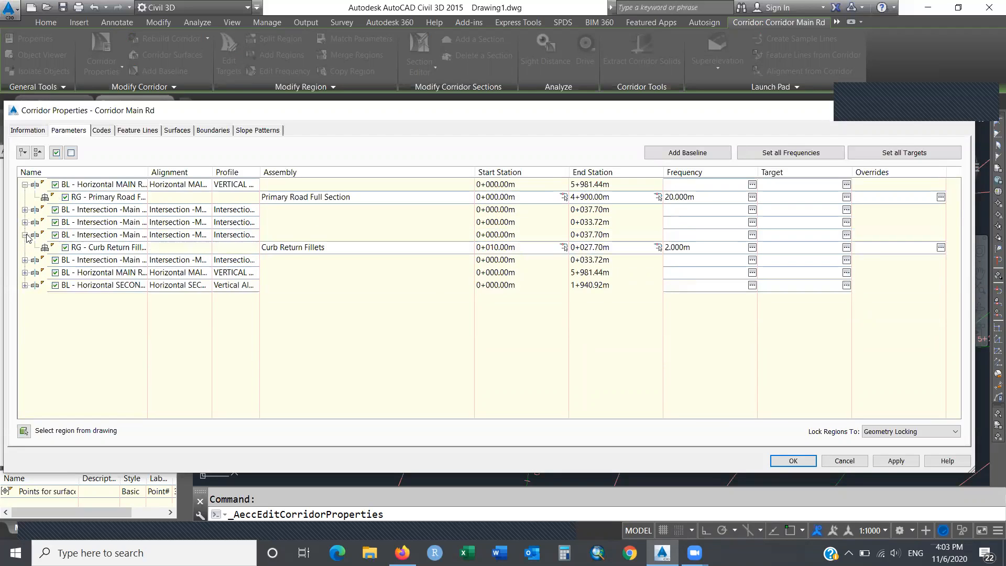
{"action": "left_click", "coordinate": [24, 235]}
{"action": "left_click", "coordinate": [25, 248]}
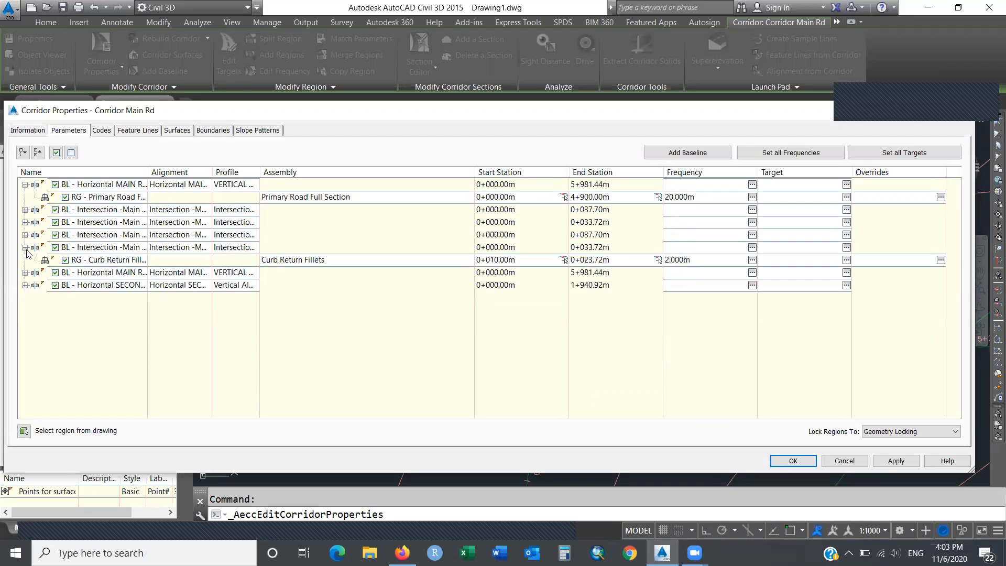
{"action": "left_click", "coordinate": [25, 248]}
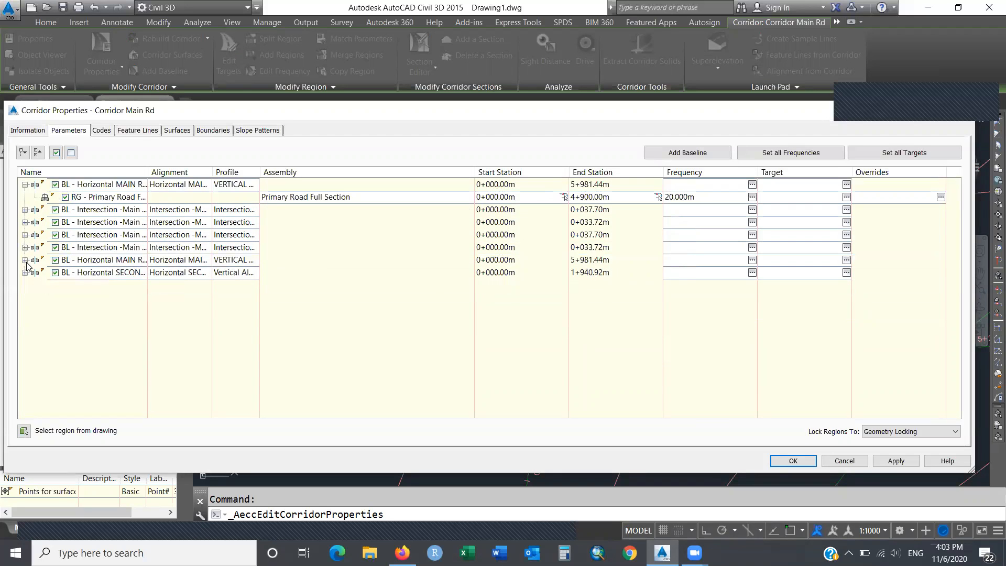
{"action": "left_click", "coordinate": [25, 261]}
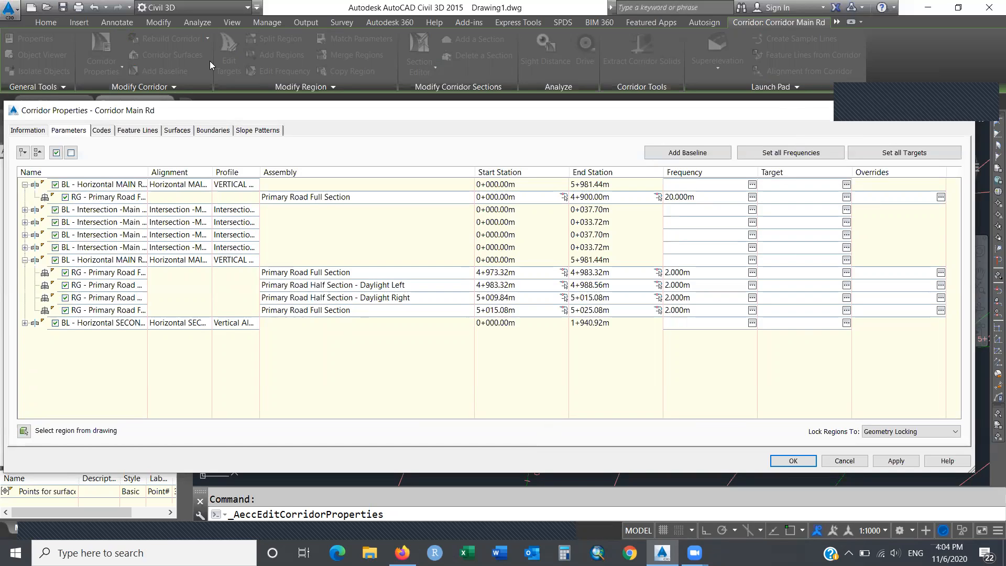
Return to the Parameters list and select the second Main Rd baseline.
{"action": "left_click", "coordinate": [31, 132]}
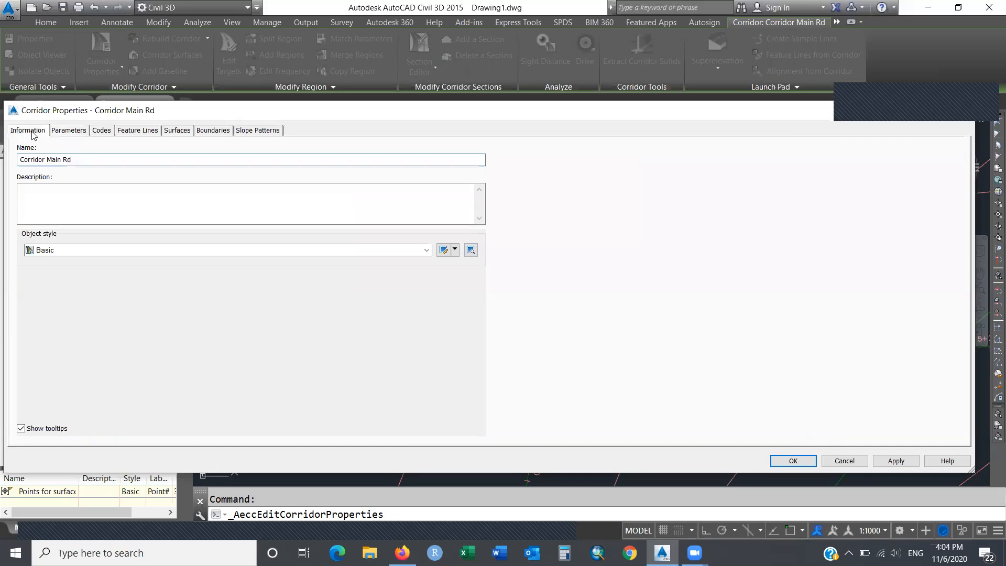
{"action": "left_click", "coordinate": [70, 132]}
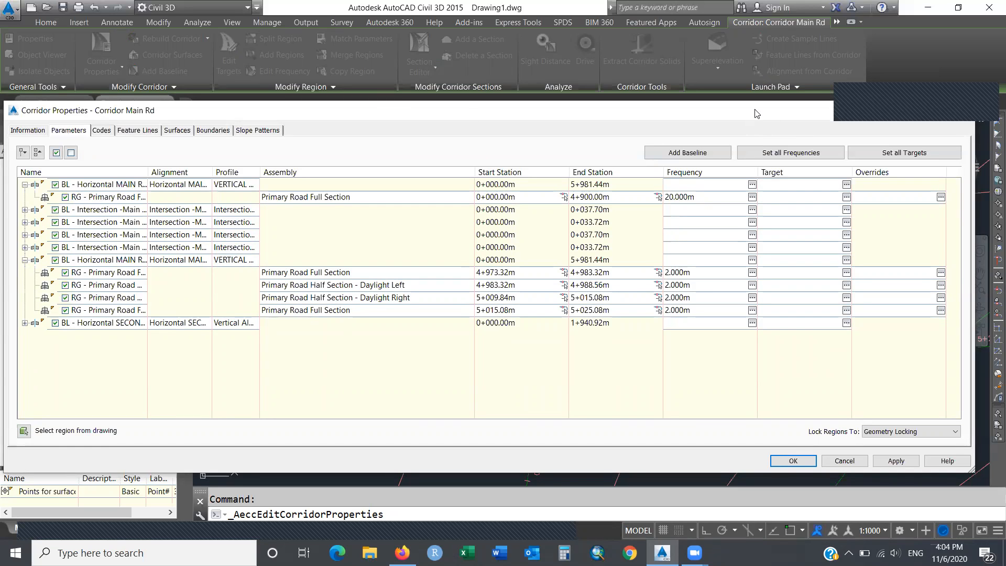
{"action": "left_click", "coordinate": [901, 110]}
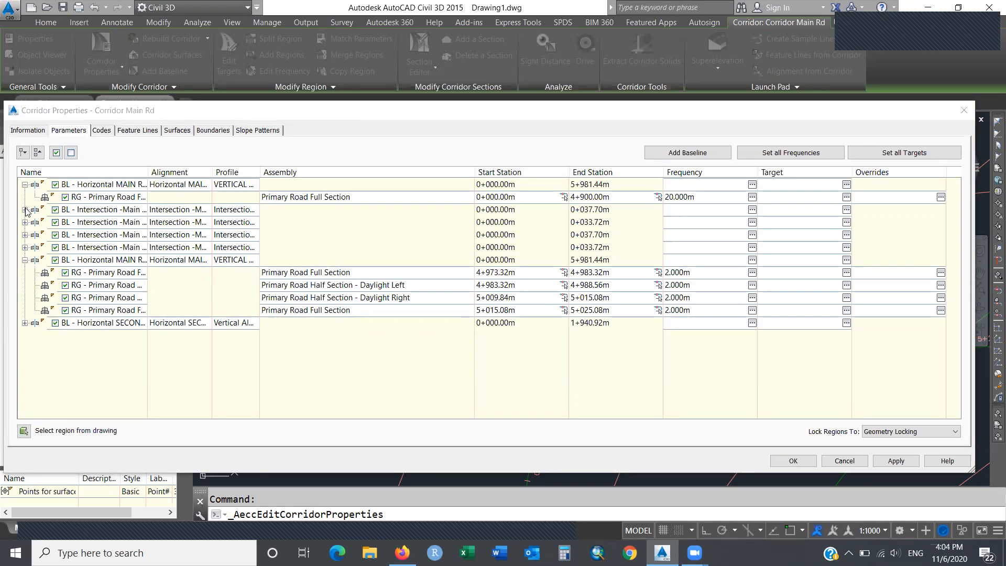
{"action": "left_click", "coordinate": [116, 260]}
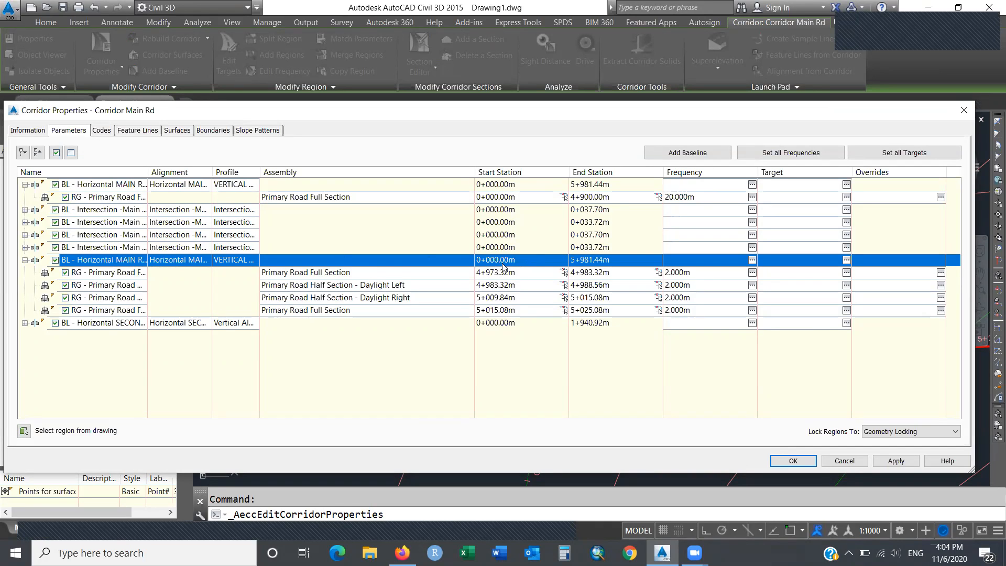
Inspect the post-intersection region's start and the last region's end station 5+025.08m without changes.
{"action": "left_click", "coordinate": [533, 274]}
{"action": "left_click", "coordinate": [532, 274]}
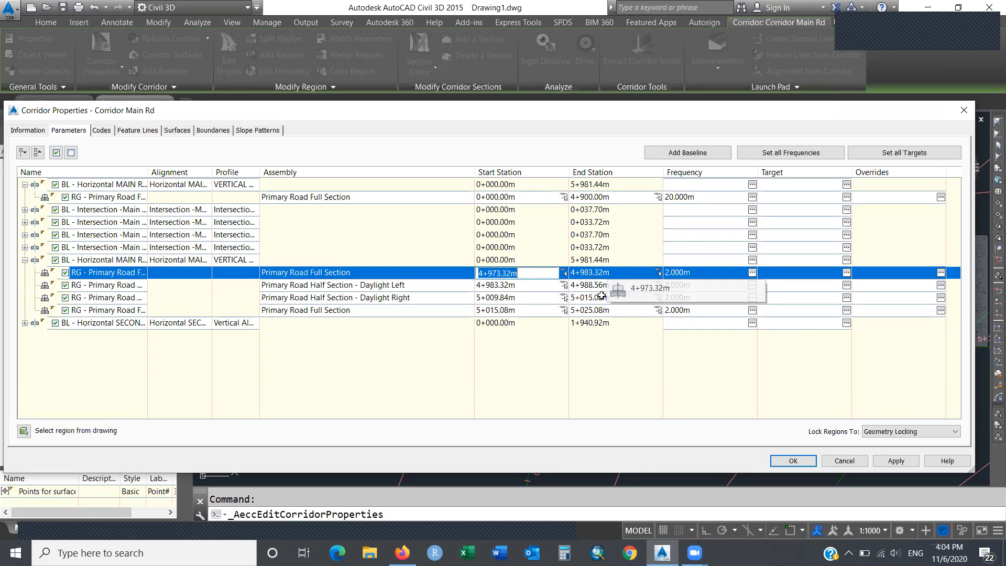
{"action": "type", "text": "`"}
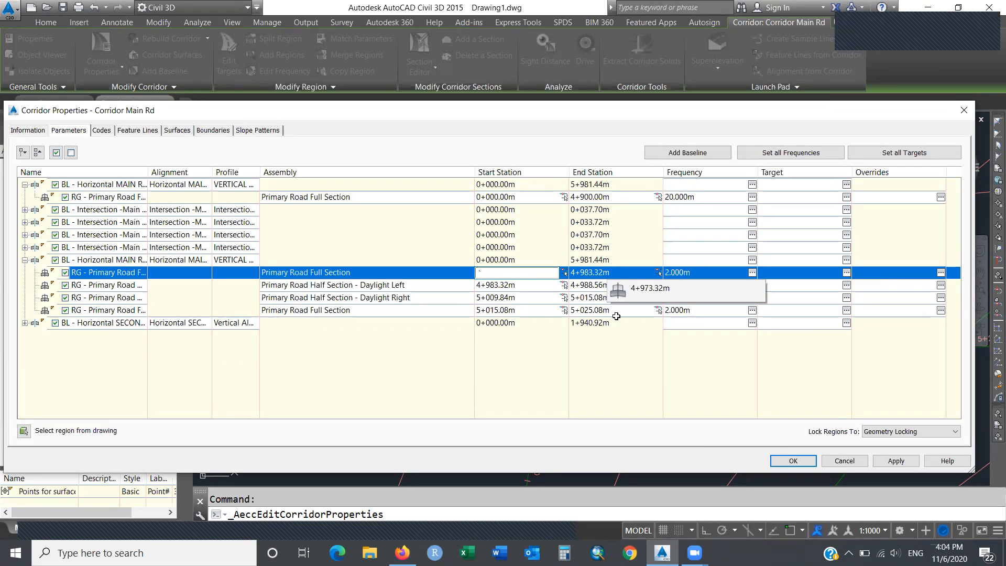
{"action": "key", "text": "Escape"}
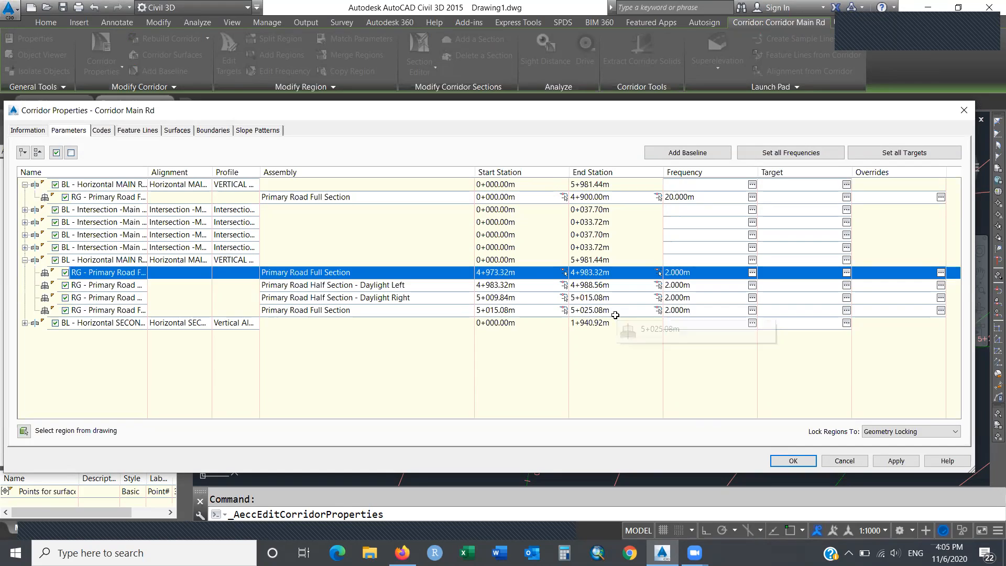
{"action": "double_click", "coordinate": [616, 311]}
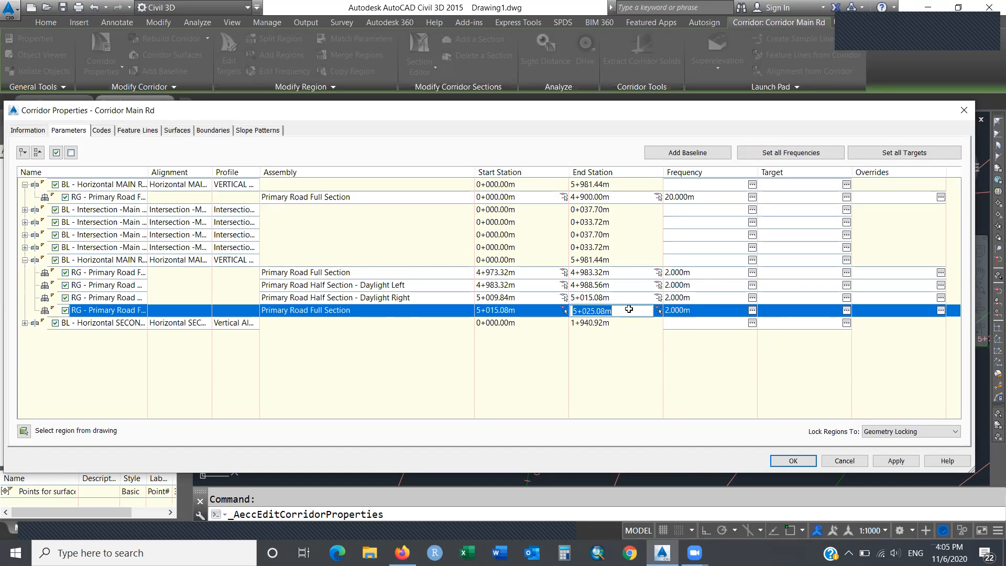
{"action": "key", "text": "Return"}
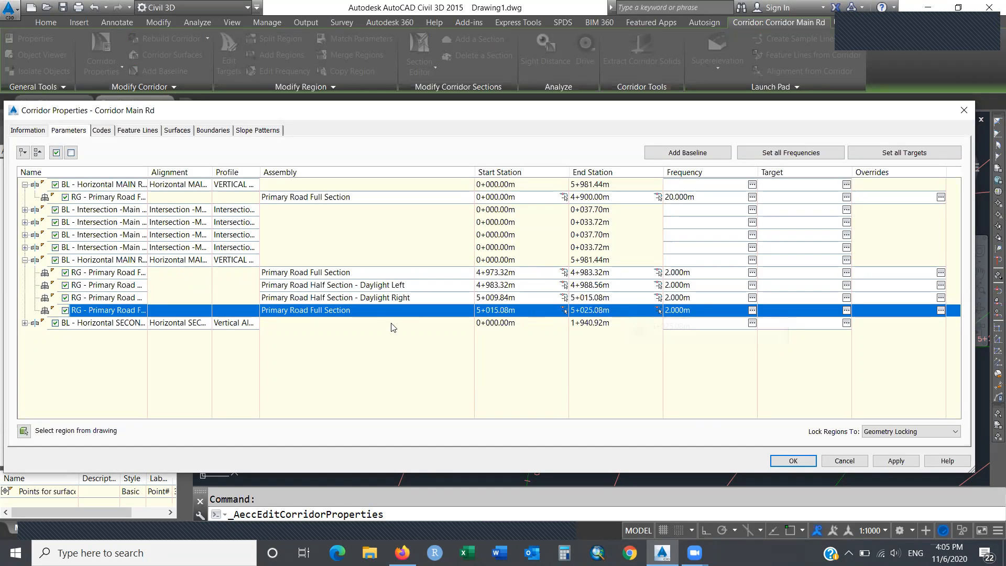
Expand the secondary baseline and check its regions' stations, 0+484.87m to 0+536.63m.
{"action": "left_click", "coordinate": [24, 324]}
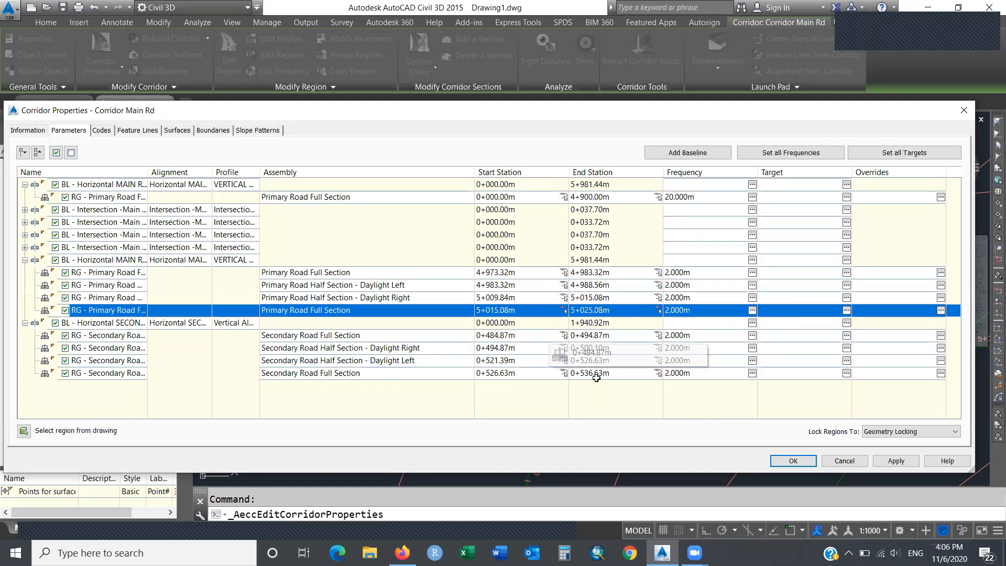
{"action": "left_click", "coordinate": [527, 337]}
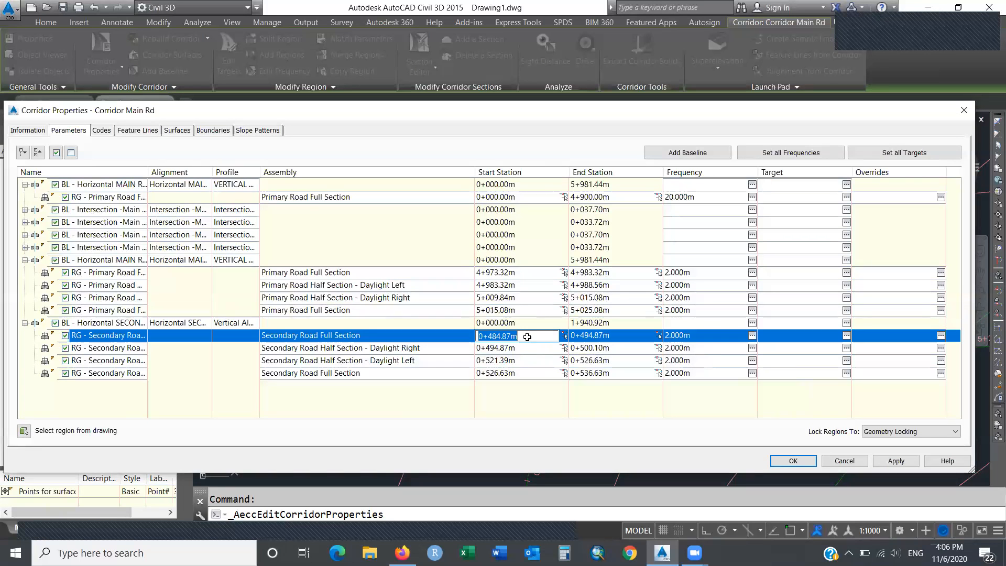
{"action": "double_click", "coordinate": [620, 372]}
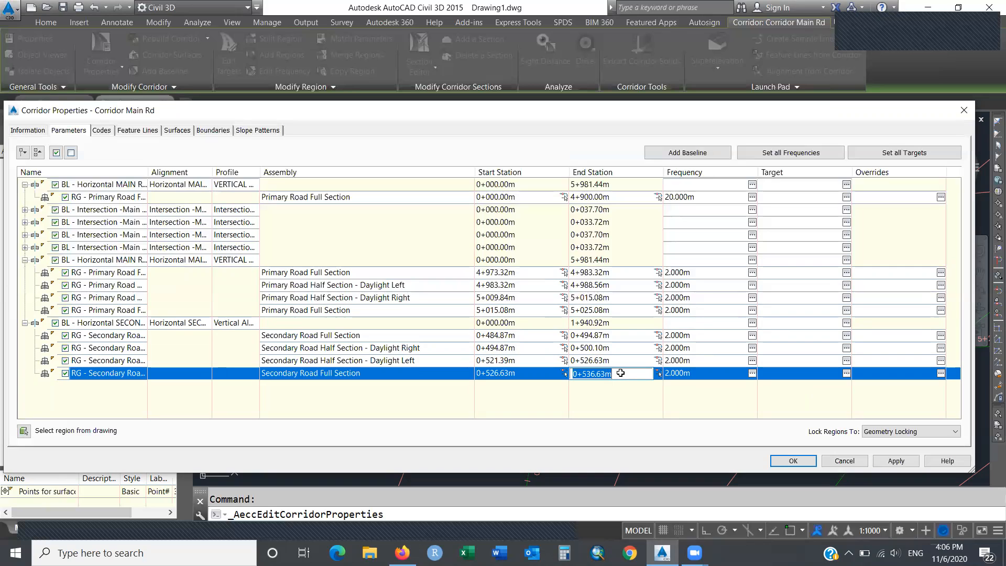
{"action": "left_click", "coordinate": [621, 408]}
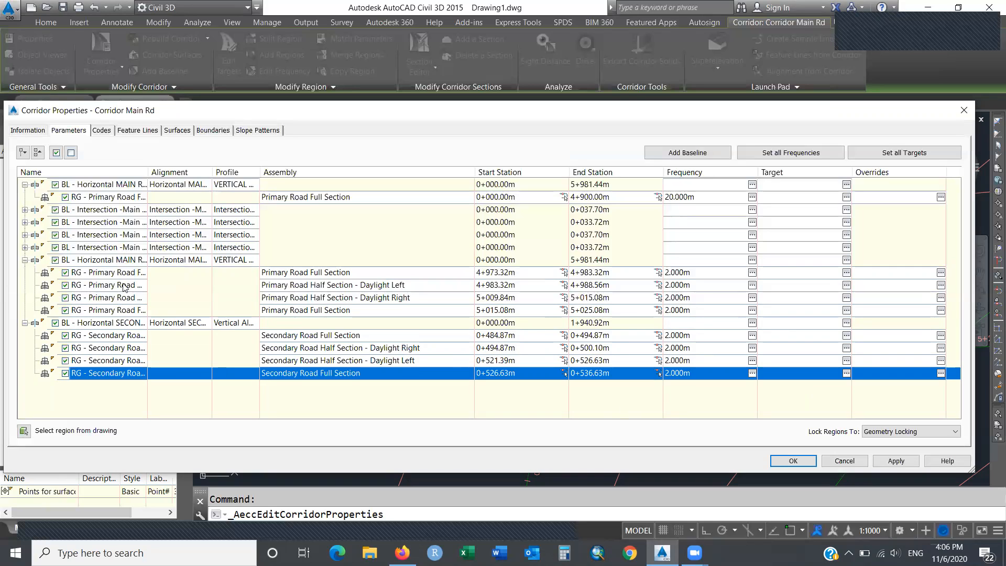
Expand, then collapse, the curb return regions of the four intersection baselines.
{"action": "left_click", "coordinate": [25, 211]}
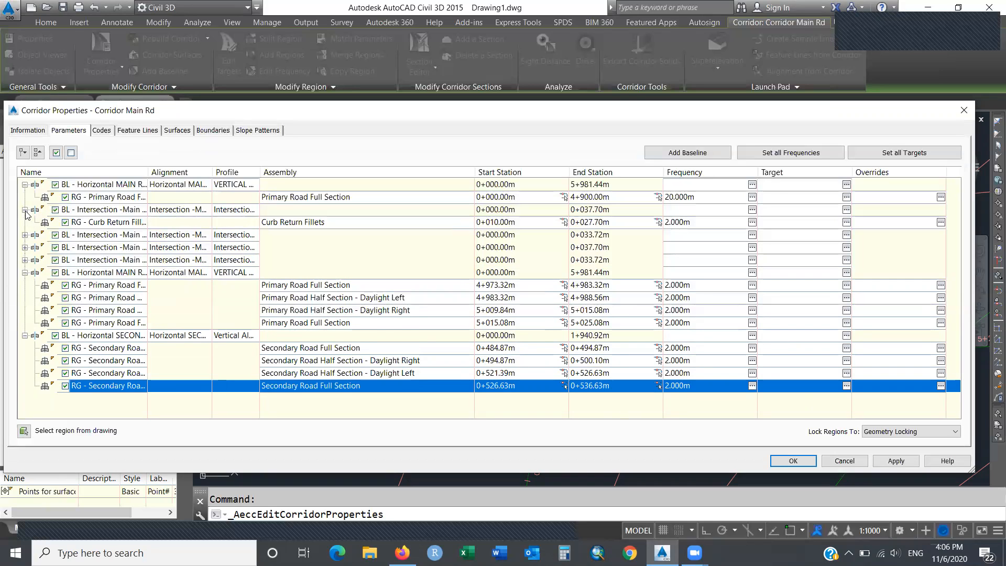
{"action": "left_click", "coordinate": [25, 234]}
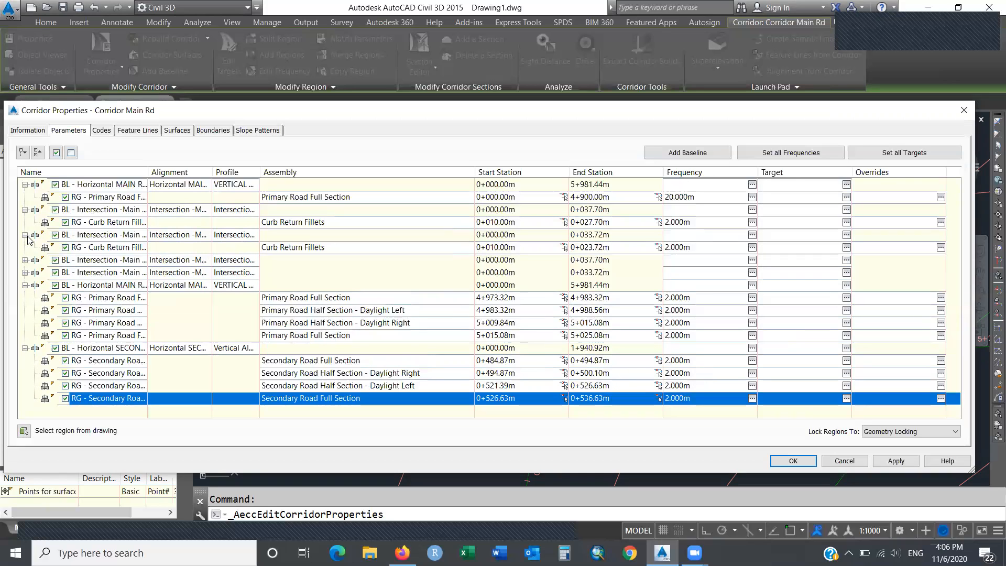
{"action": "left_click", "coordinate": [24, 260]}
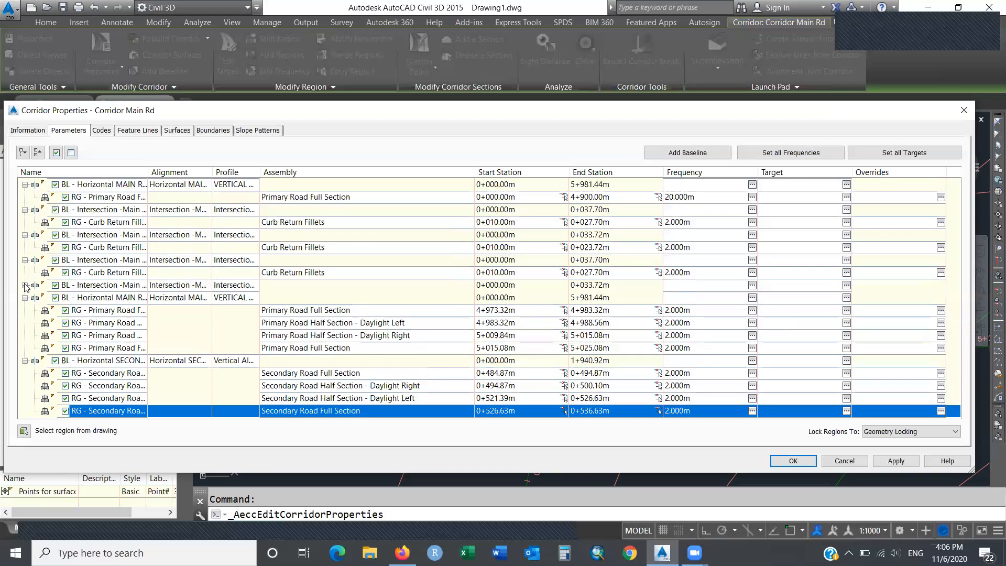
{"action": "left_click", "coordinate": [24, 285]}
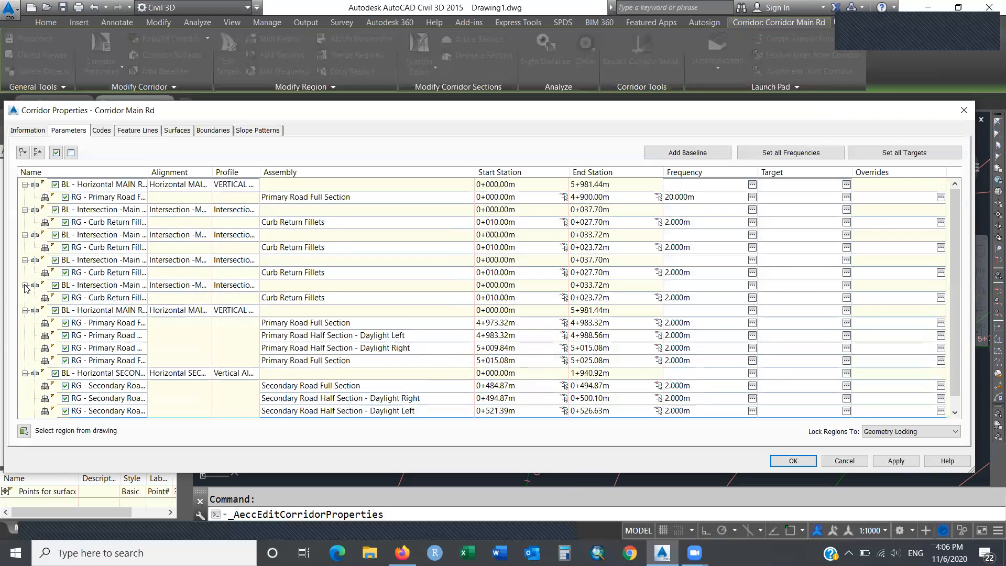
{"action": "left_click", "coordinate": [24, 210]}
{"action": "left_click", "coordinate": [24, 222]}
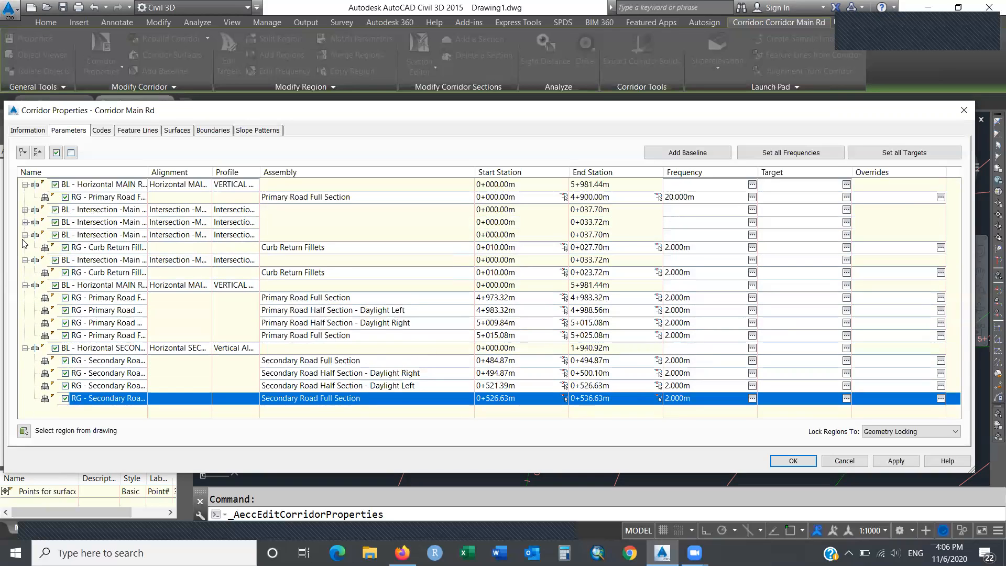
{"action": "left_click", "coordinate": [24, 235]}
{"action": "left_click", "coordinate": [25, 248]}
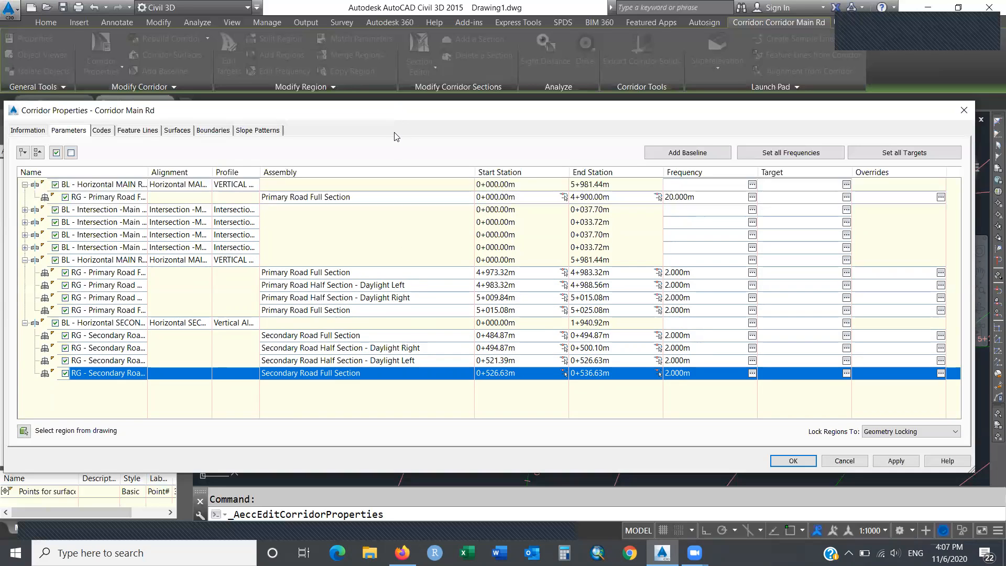
{"action": "left_click_drag", "start_coordinate": [390, 110], "coordinate": [398, 446]}
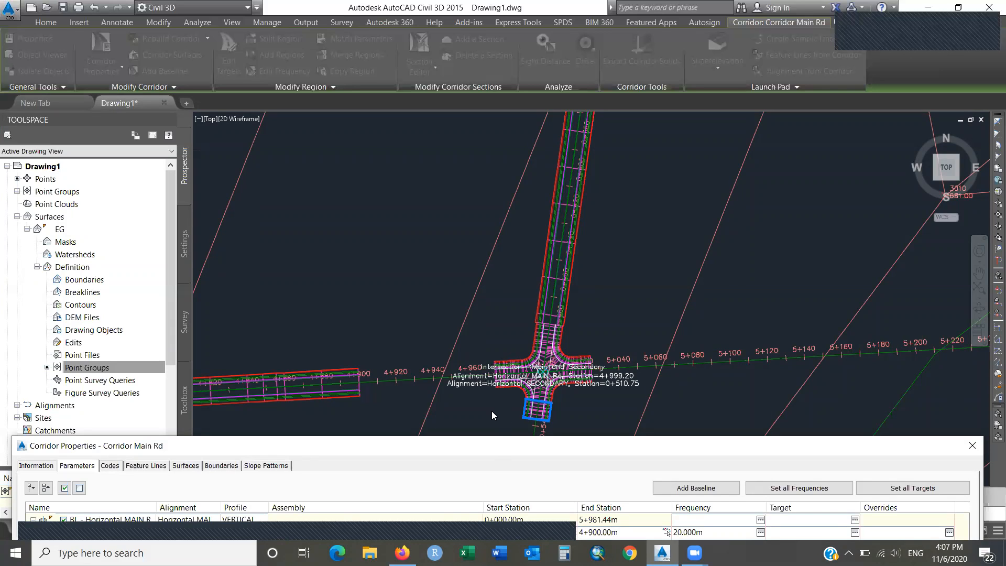
{"action": "left_click_drag", "start_coordinate": [499, 446], "coordinate": [492, 115]}
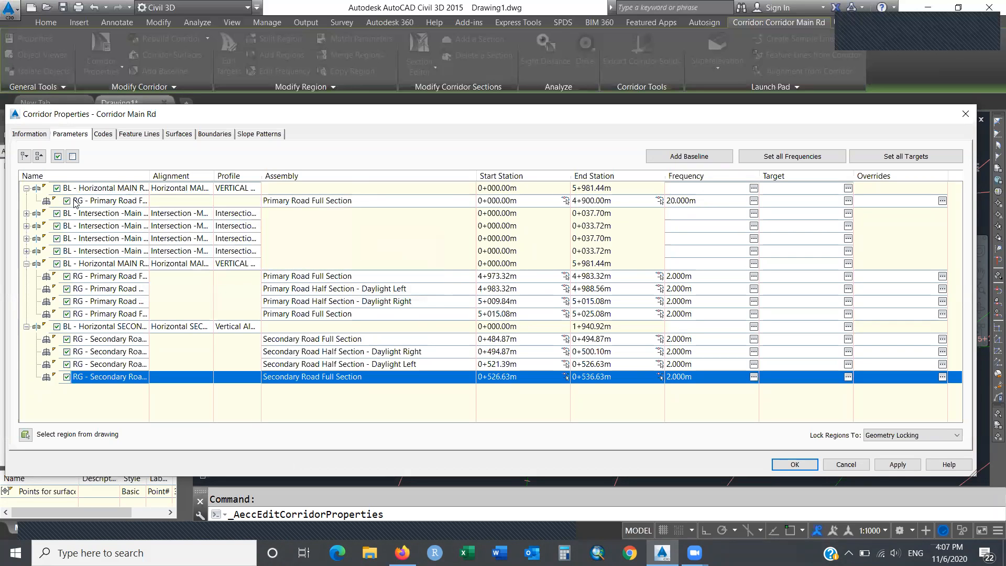
{"action": "left_click_drag", "start_coordinate": [124, 201], "coordinate": [521, 195]}
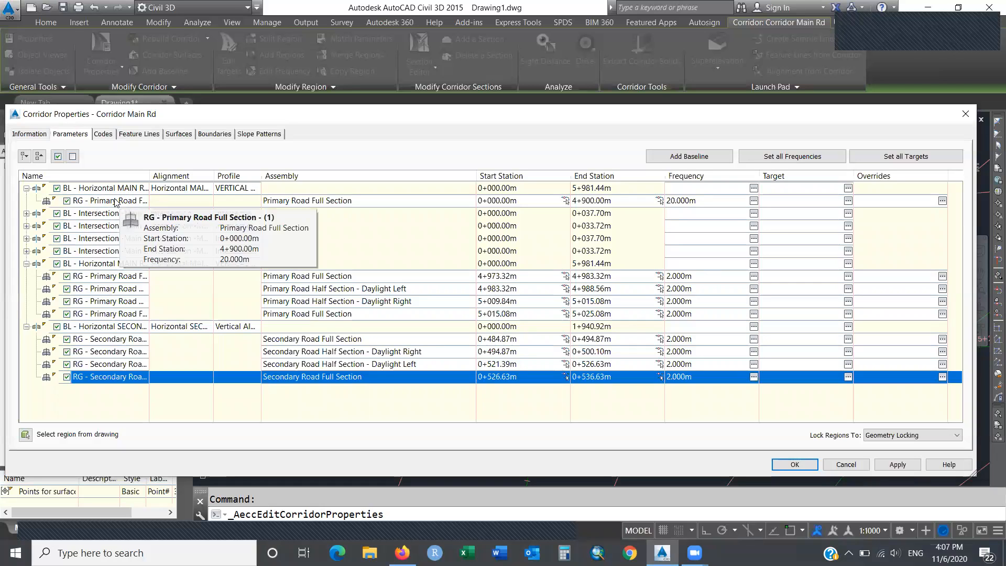
Enter 4973.32 as the first Primary Road Full Section region's End Station and apply with OK.
{"action": "left_click", "coordinate": [114, 199]}
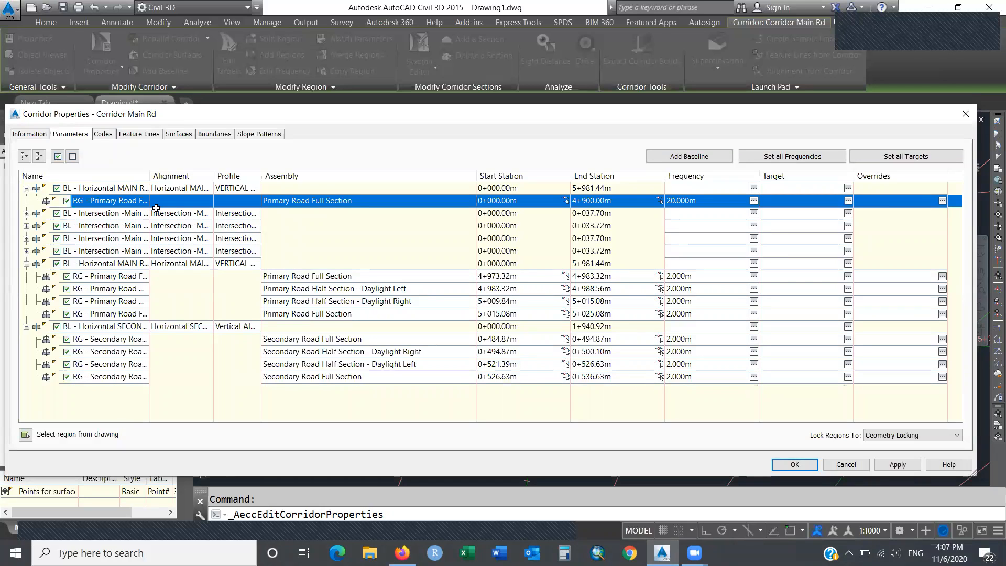
{"action": "left_click", "coordinate": [608, 201]}
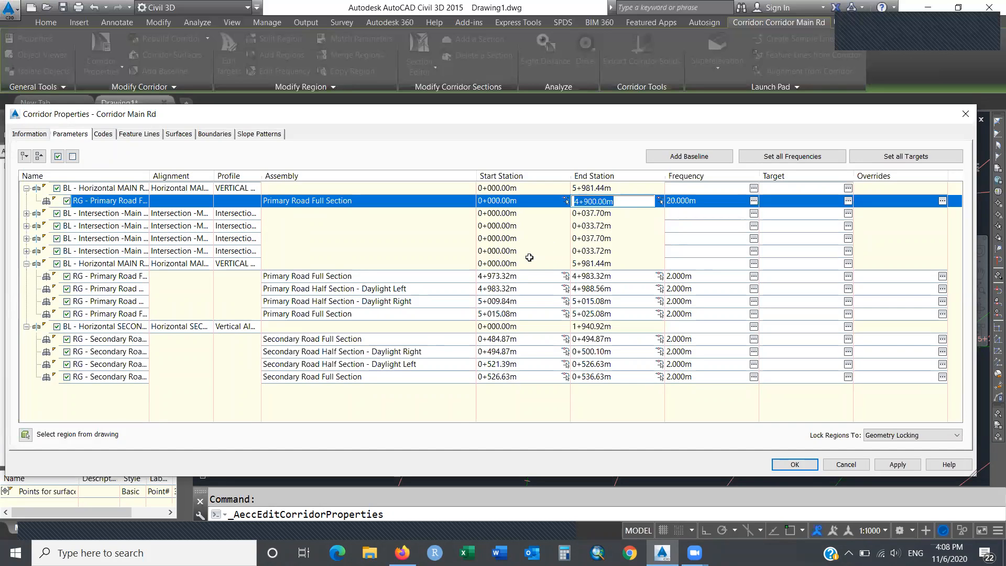
{"action": "left_click", "coordinate": [507, 277]}
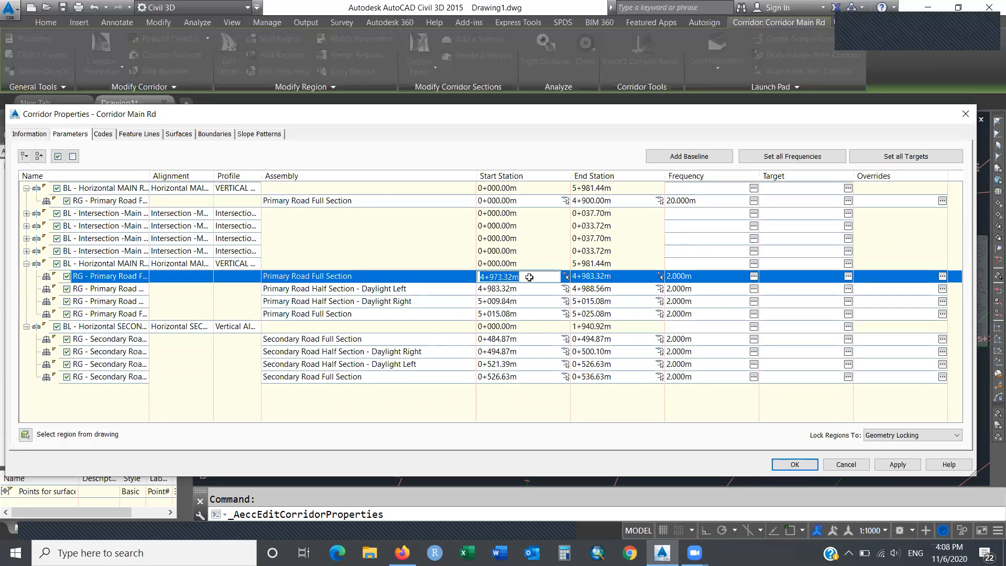
{"action": "left_click", "coordinate": [613, 201]}
{"action": "type", "text": "4973.32"}
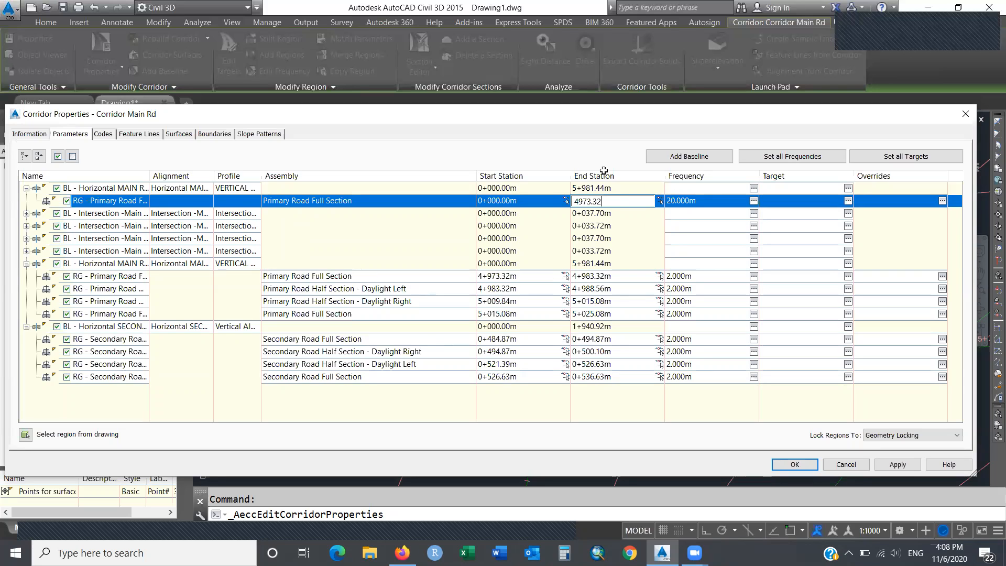
{"action": "key", "text": "Return"}
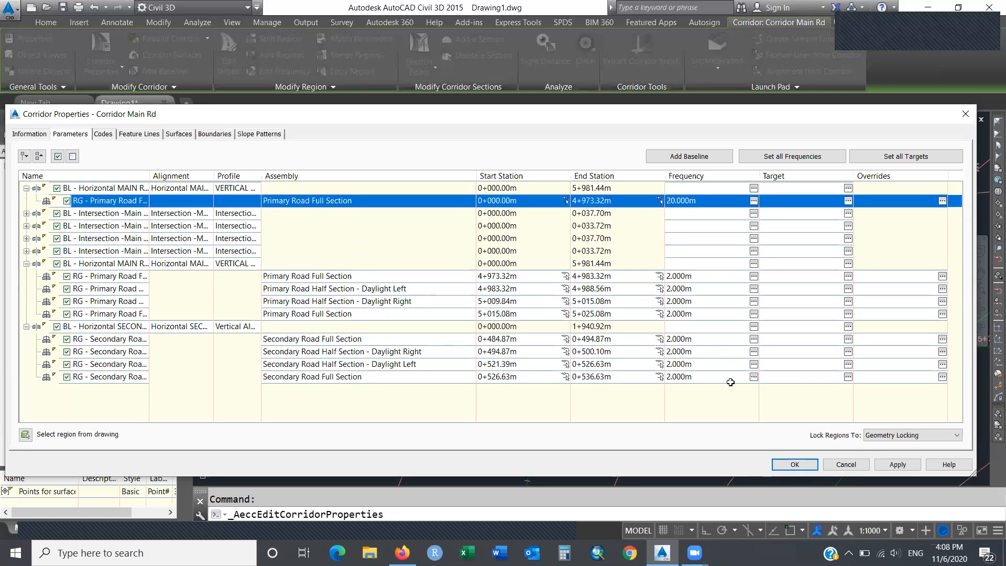
{"action": "left_click", "coordinate": [785, 462]}
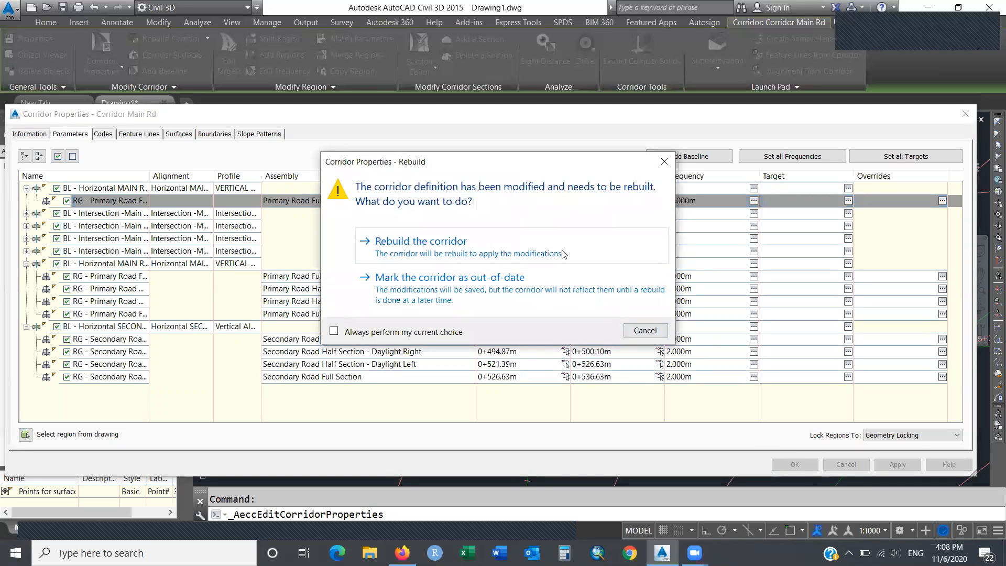
Choose Rebuild the corridor to apply the new 4+973.32m region end.
{"action": "left_click", "coordinate": [533, 247]}
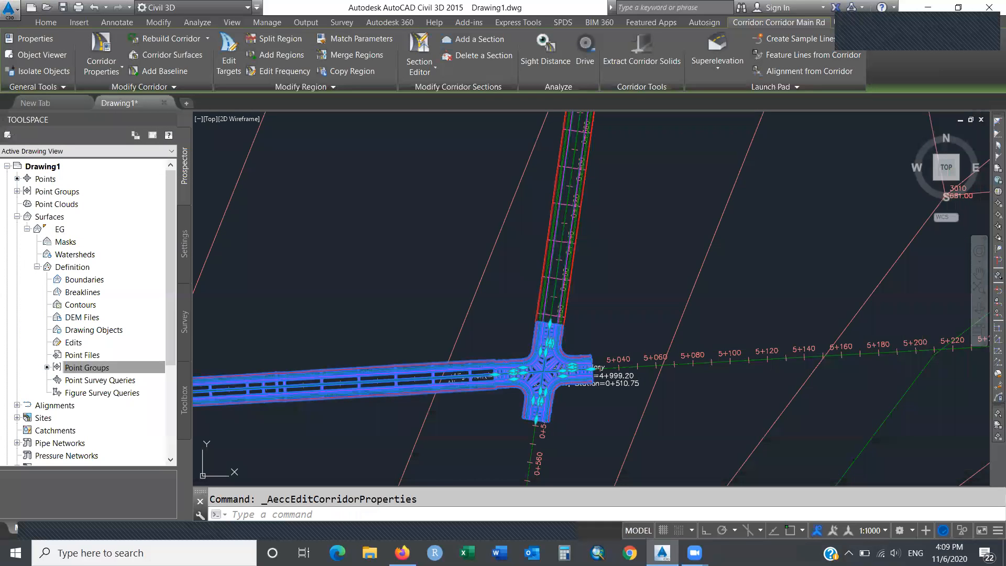
Close the rebuilt corridor's properties and open the Corridor Properties dropdown on the ribbon.
{"action": "mouse_move", "coordinate": [532, 245]}
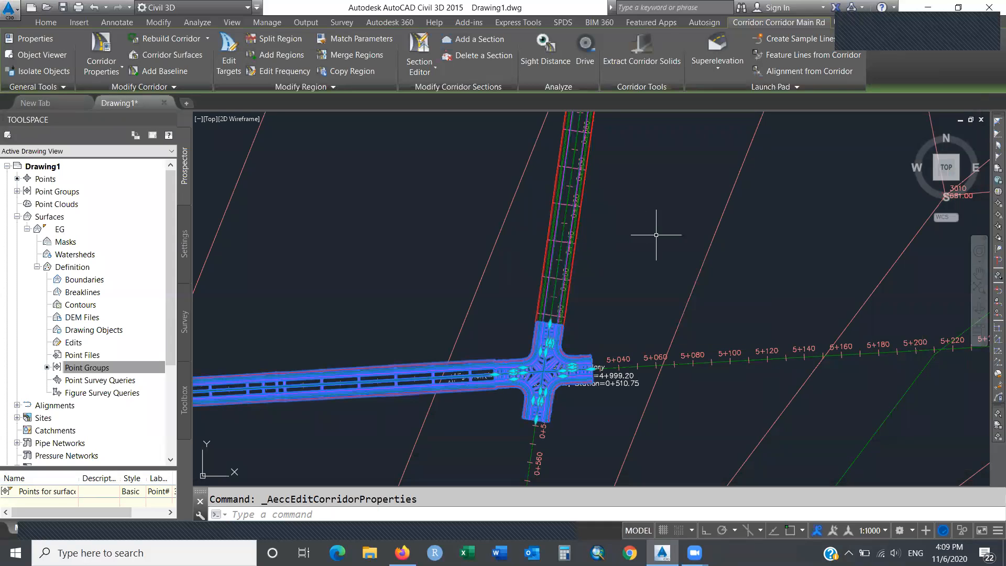
{"action": "mouse_move", "coordinate": [656, 234]}
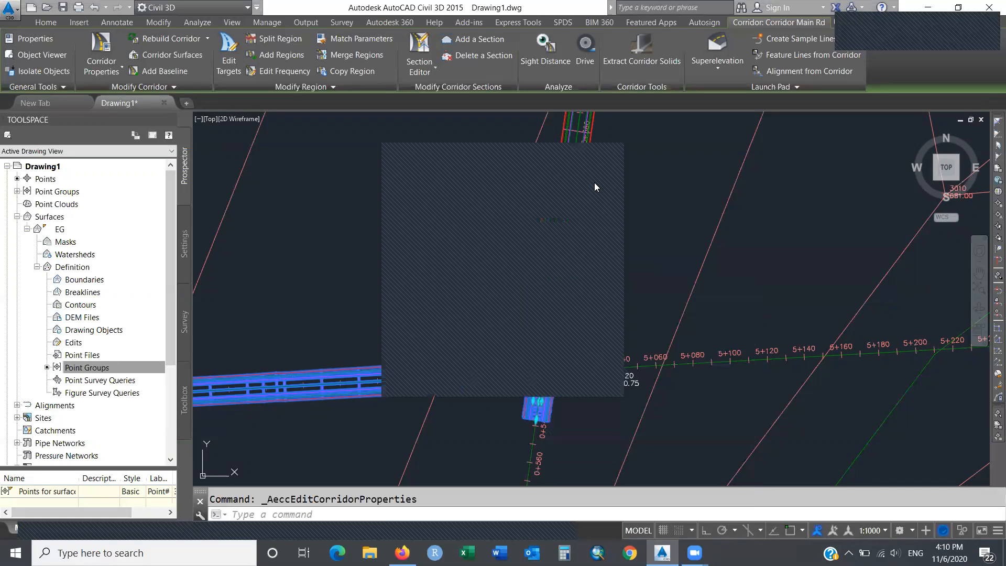
{"action": "left_click", "coordinate": [542, 151]}
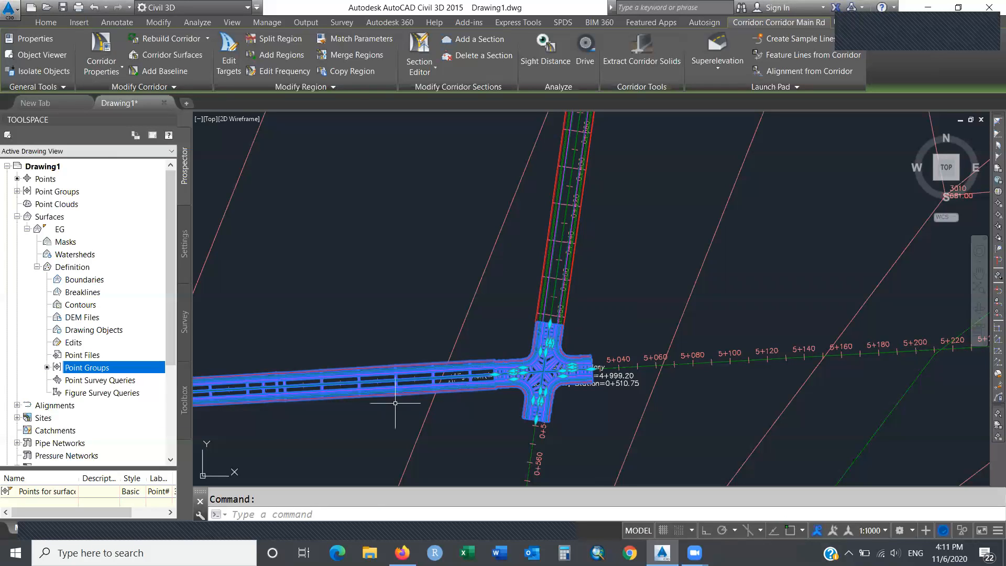
{"action": "left_click", "coordinate": [121, 70]}
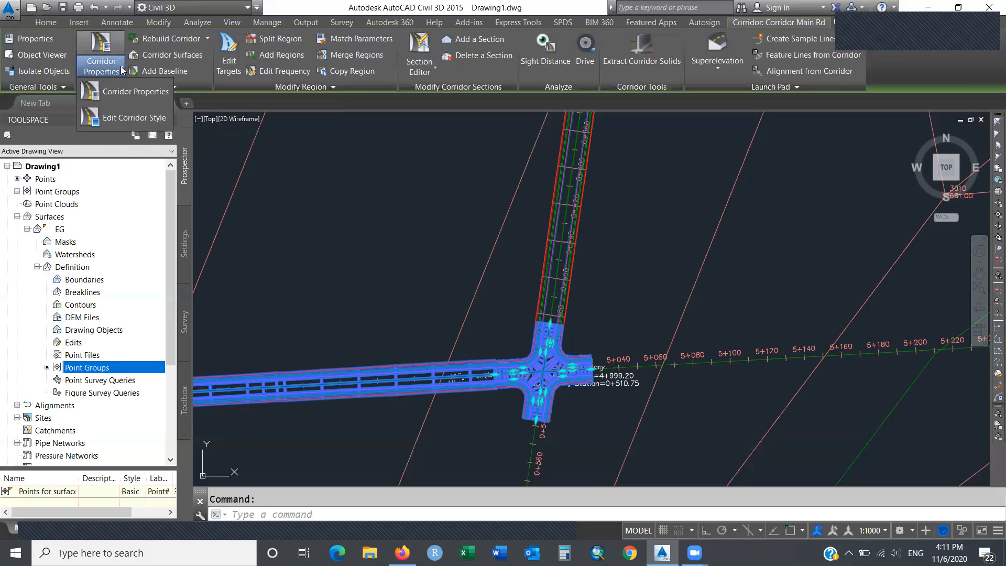
Reopen Corridor Main Rd properties and collapse its four Intersection baselines.
{"action": "left_click", "coordinate": [140, 92]}
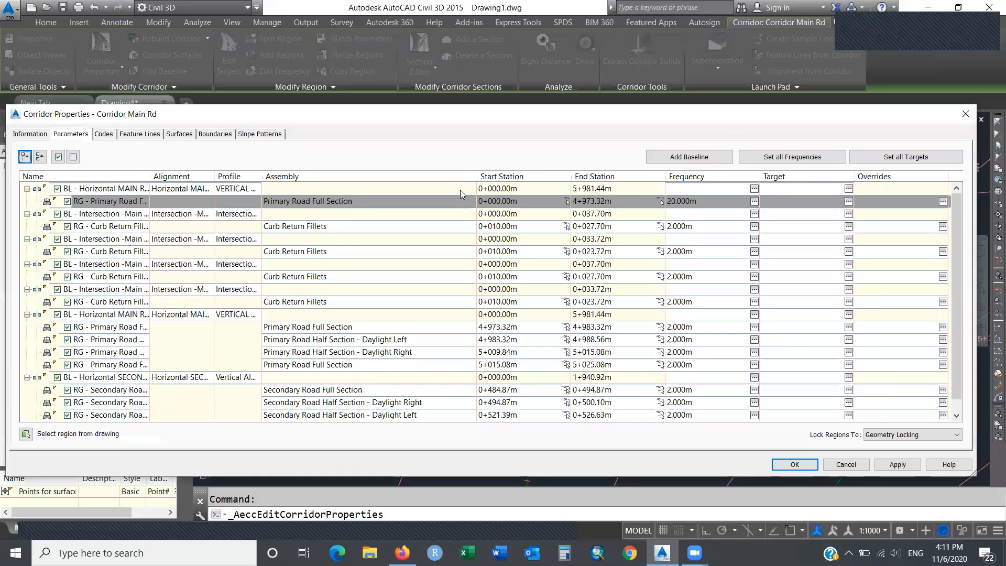
{"action": "left_click", "coordinate": [27, 214]}
{"action": "left_click", "coordinate": [27, 226]}
{"action": "left_click", "coordinate": [27, 239]}
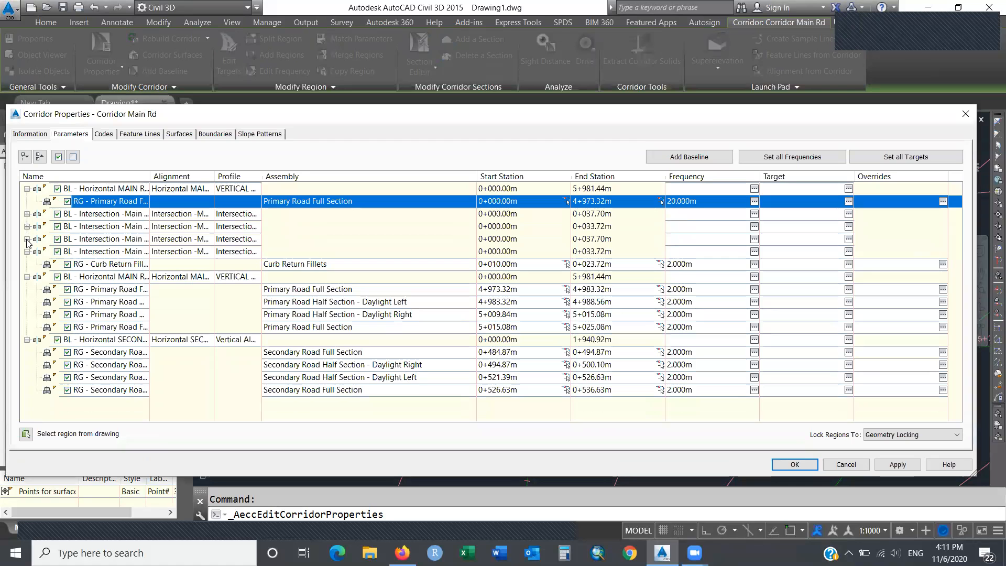
{"action": "left_click", "coordinate": [27, 252]}
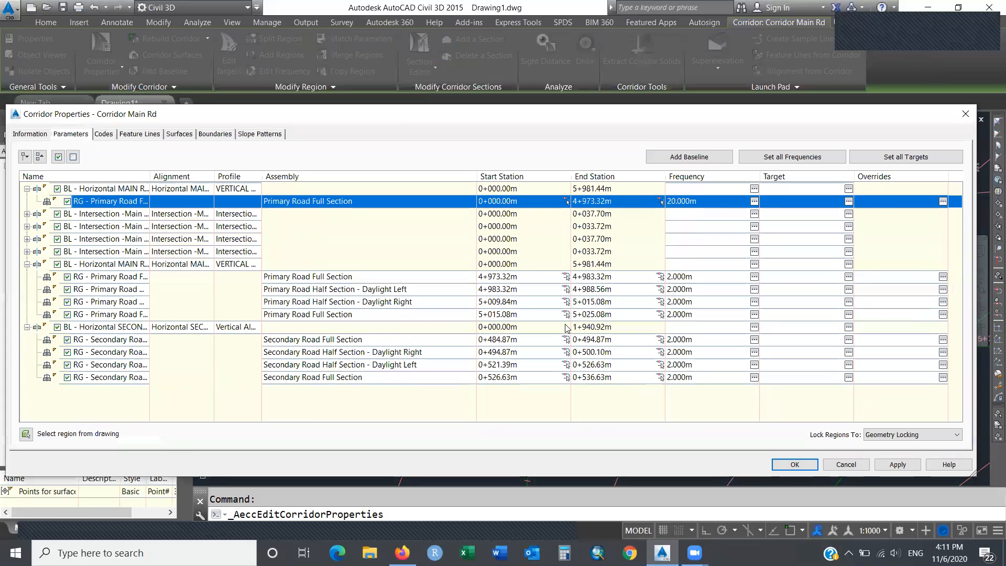
Compare the Main Rd region stations, then right-click the first Primary Road Full Section region.
{"action": "left_click", "coordinate": [585, 200]}
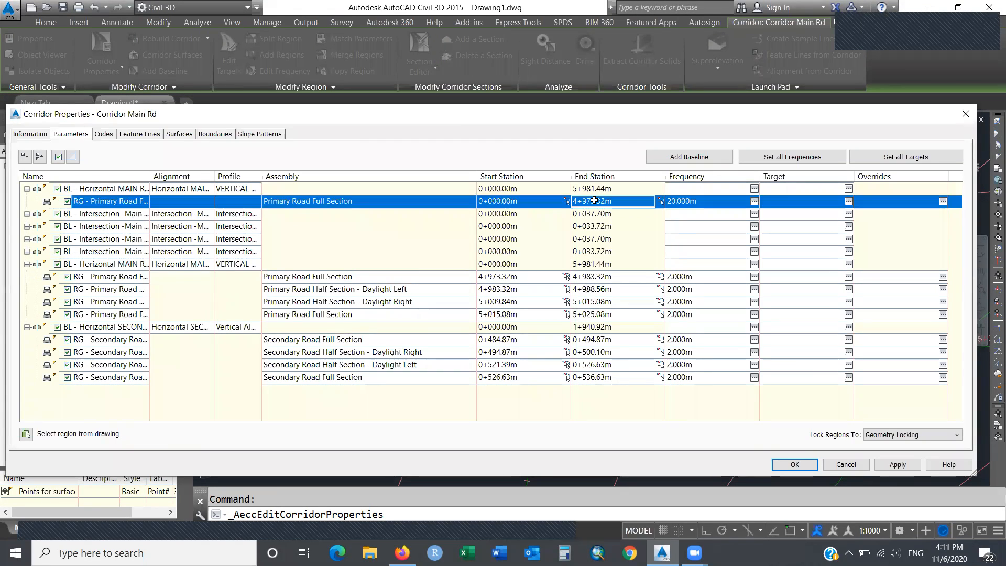
{"action": "left_click", "coordinate": [524, 276]}
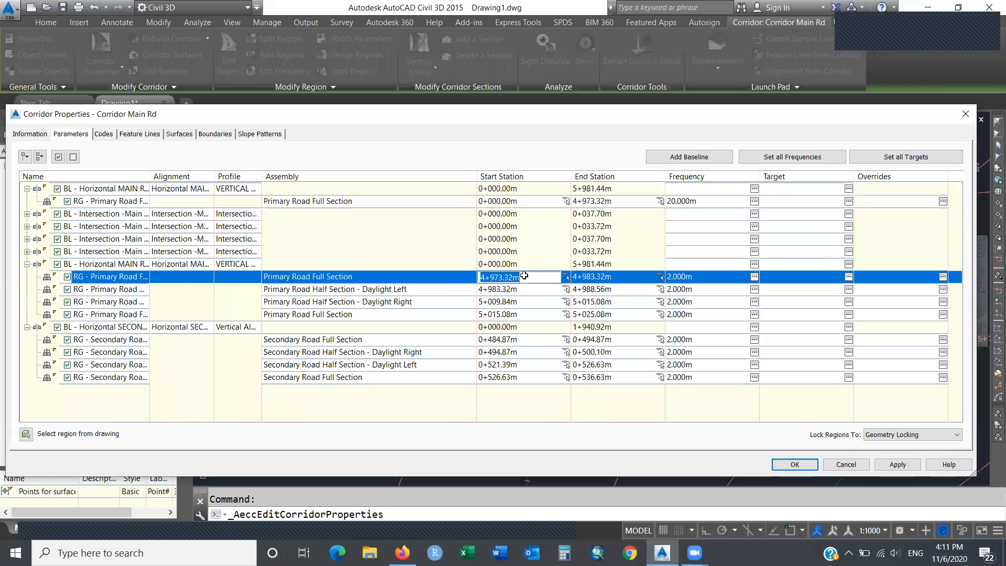
{"action": "left_click", "coordinate": [604, 314]}
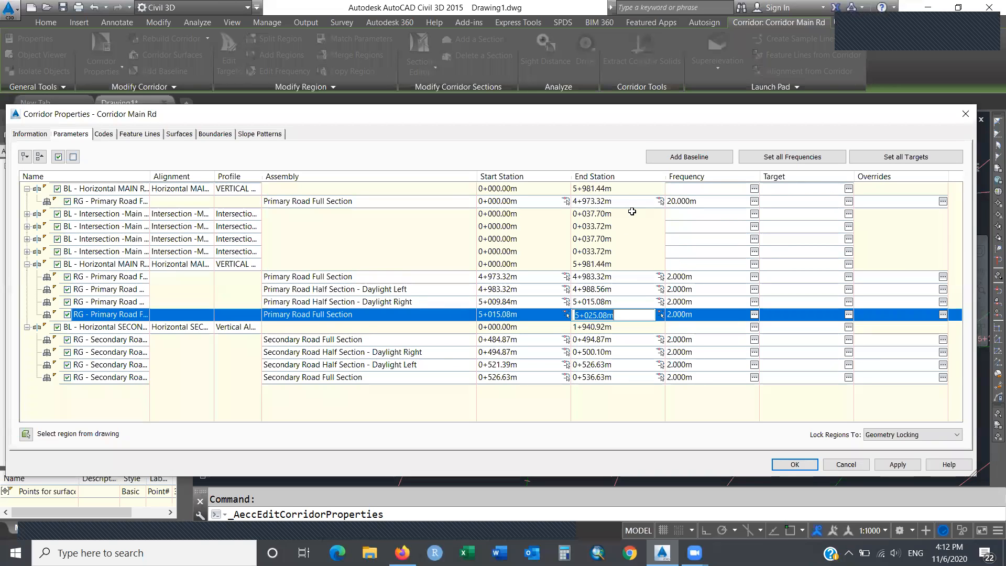
{"action": "left_click", "coordinate": [624, 191]}
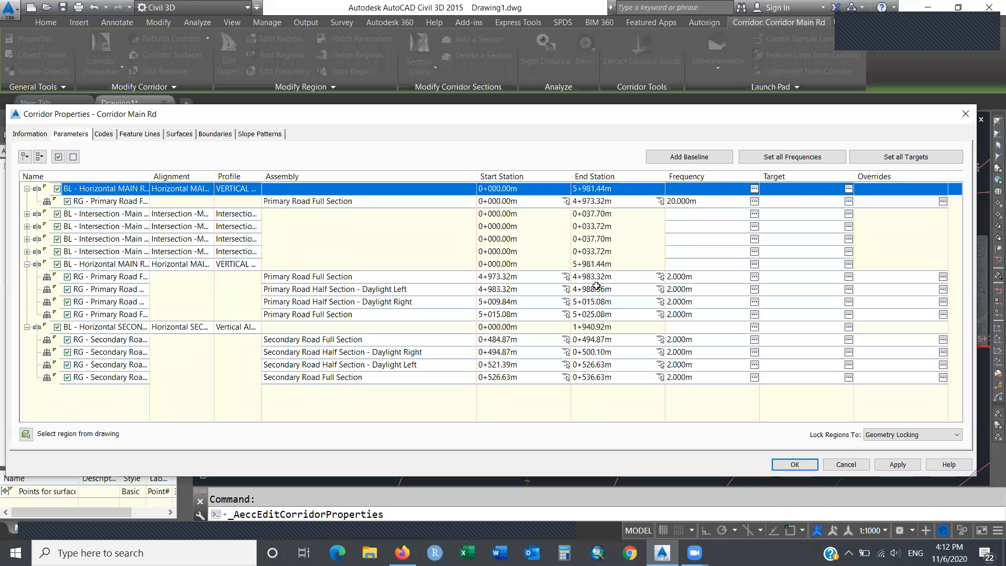
{"action": "double_click", "coordinate": [593, 314]}
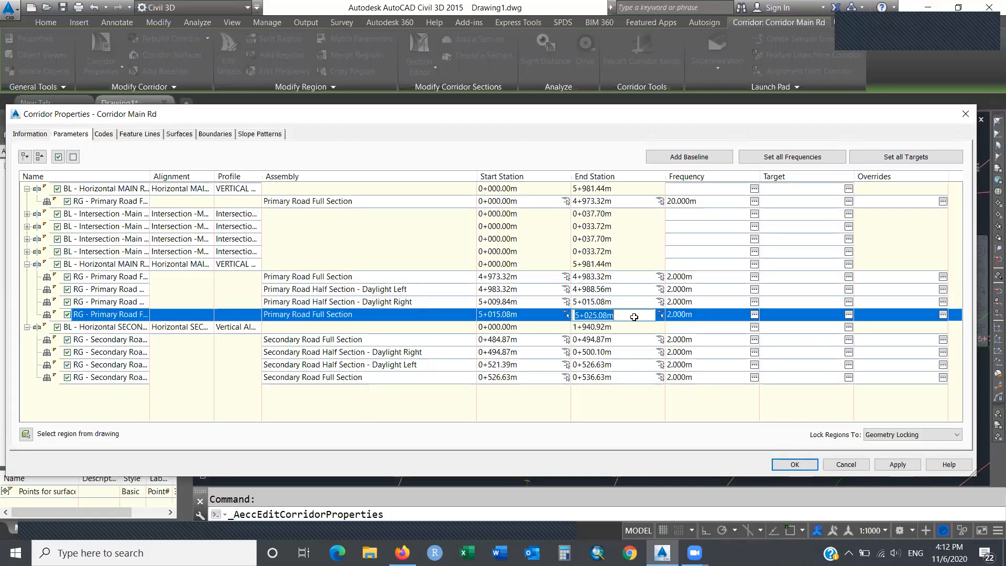
{"action": "left_click", "coordinate": [627, 193]}
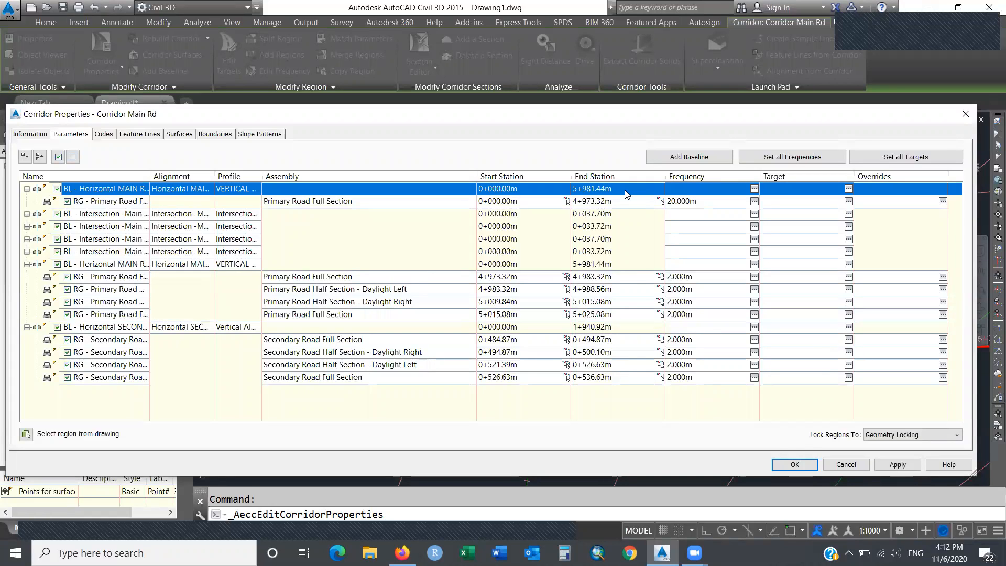
{"action": "left_click", "coordinate": [117, 205]}
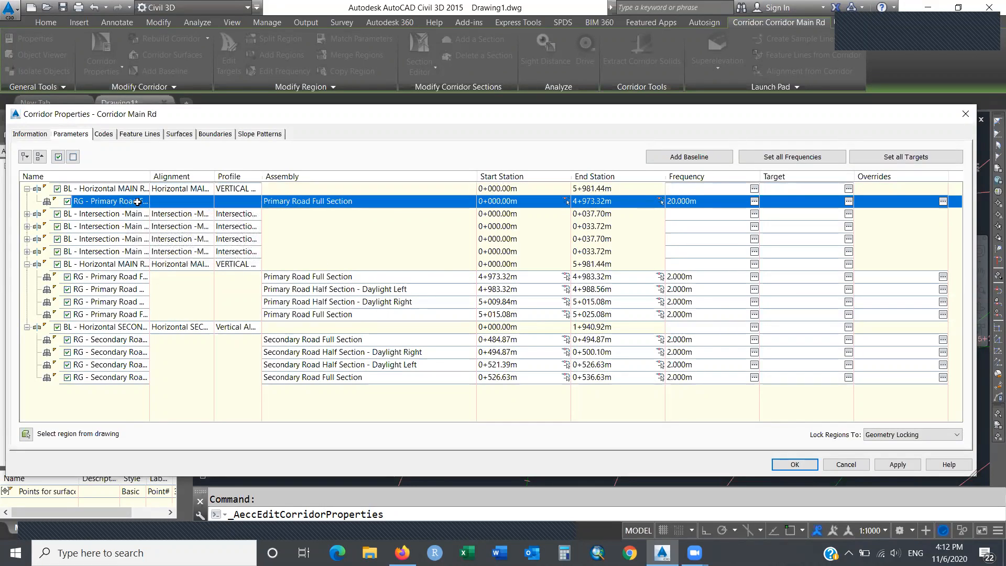
{"action": "right_click", "coordinate": [138, 202]}
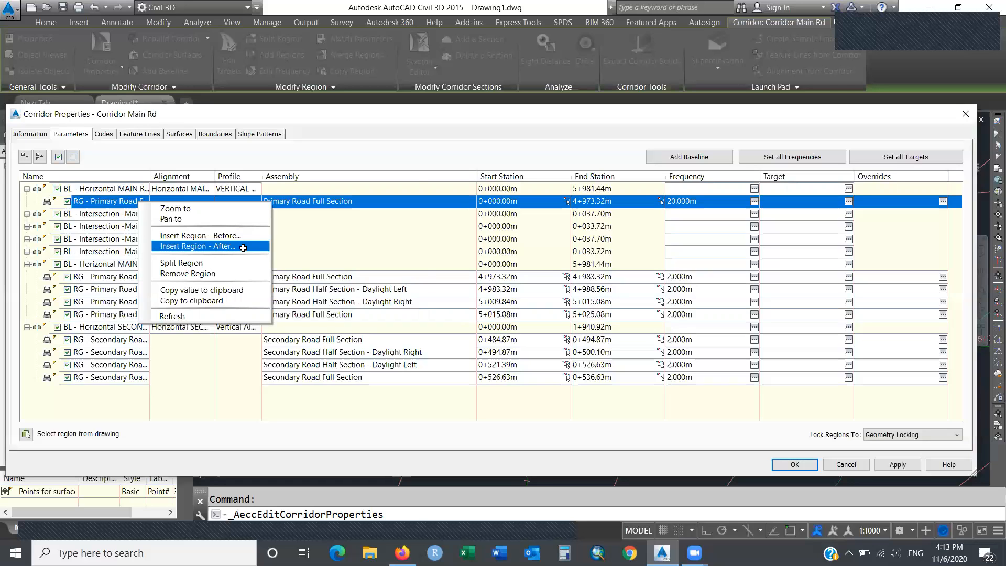
Insert a Primary Road Full Section region named 'RG - after intersection' after the first Main Rd region.
{"action": "left_click", "coordinate": [243, 247]}
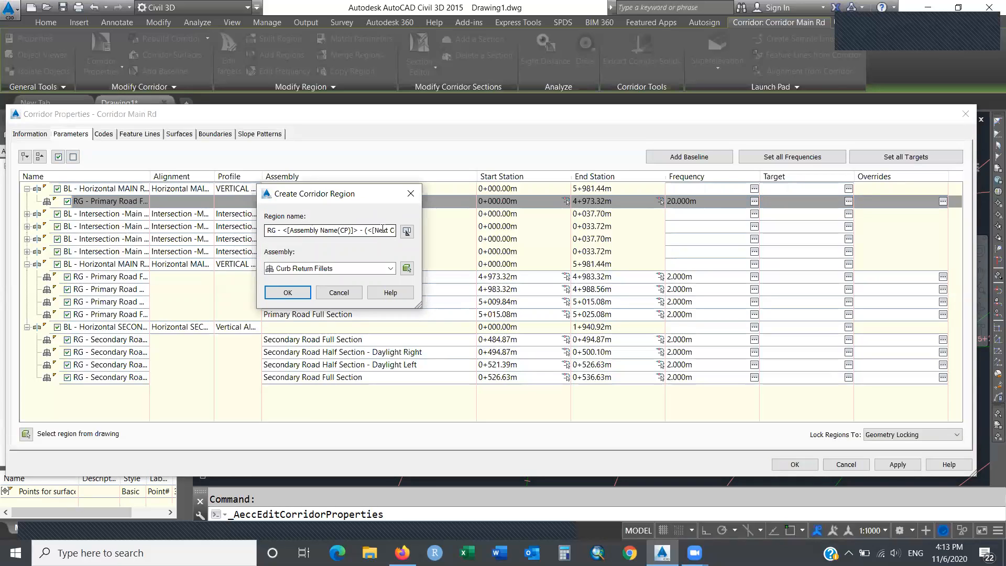
{"action": "left_click", "coordinate": [390, 269]}
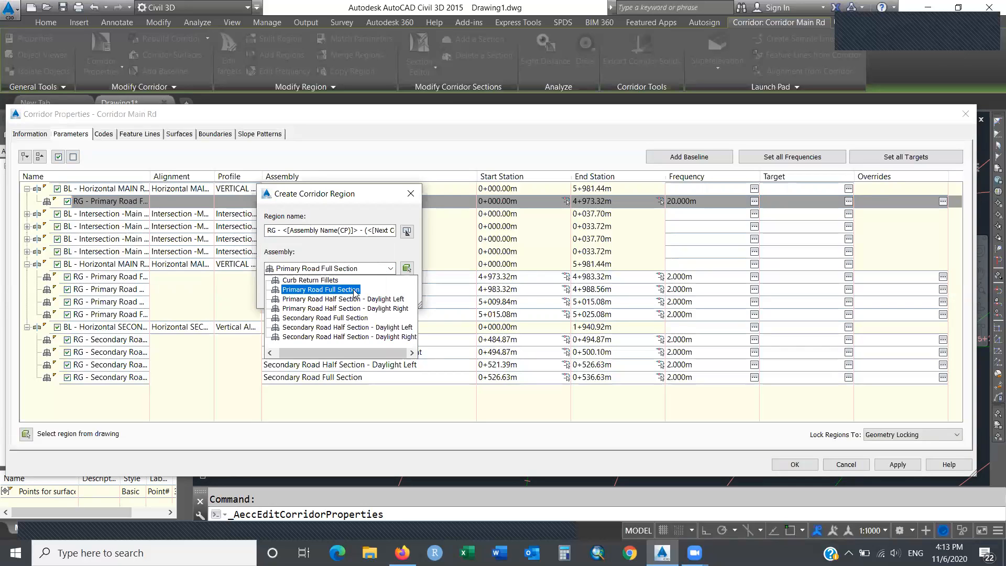
{"action": "left_click", "coordinate": [321, 289]}
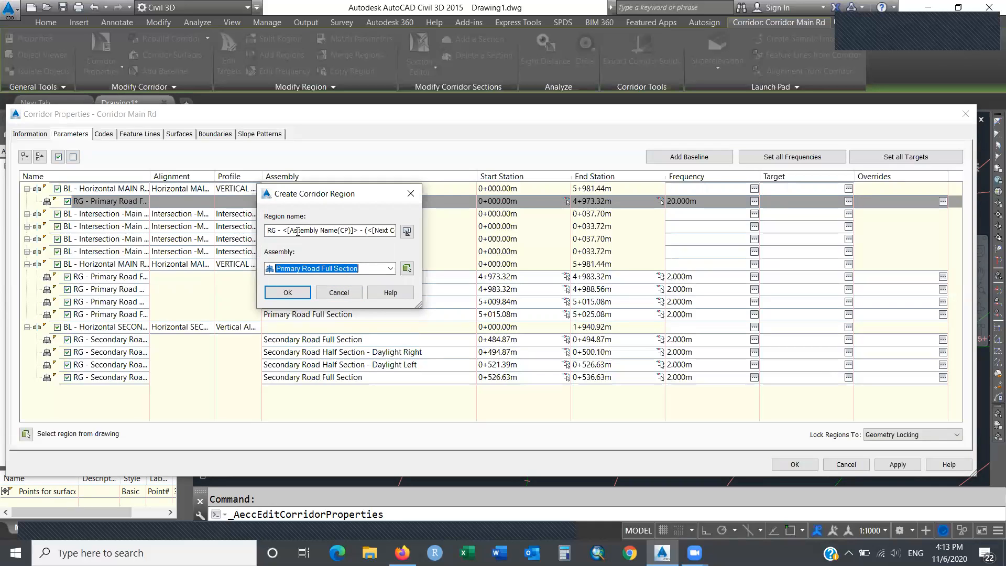
{"action": "left_click_drag", "start_coordinate": [285, 228], "coordinate": [440, 237]}
{"action": "type", "text": "RG - af"}
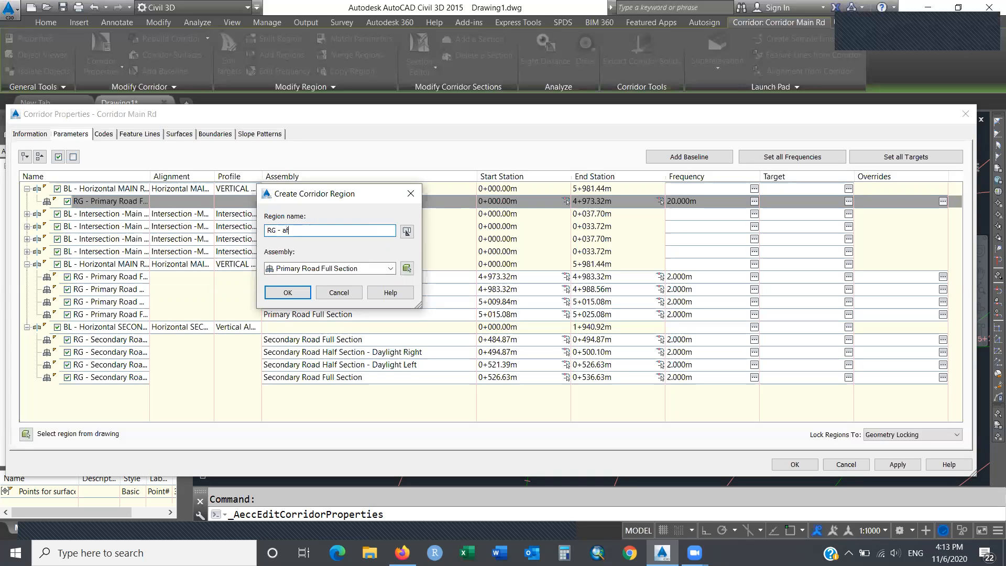
{"action": "type", "text": "ter intersection"}
{"action": "left_click", "coordinate": [300, 296]}
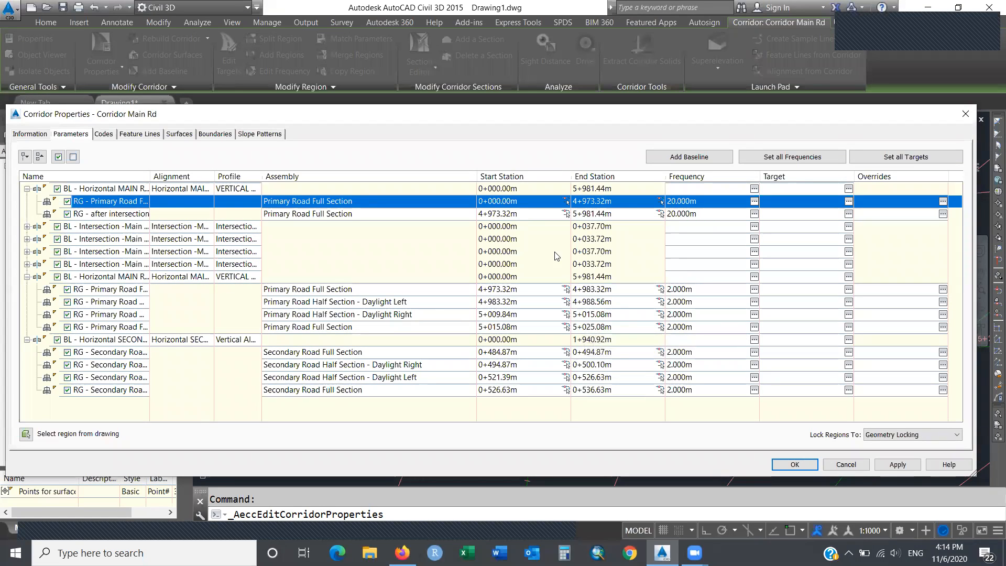
Set the new region's start station to 5025.08, matching the last region's end station.
{"action": "double_click", "coordinate": [526, 215]}
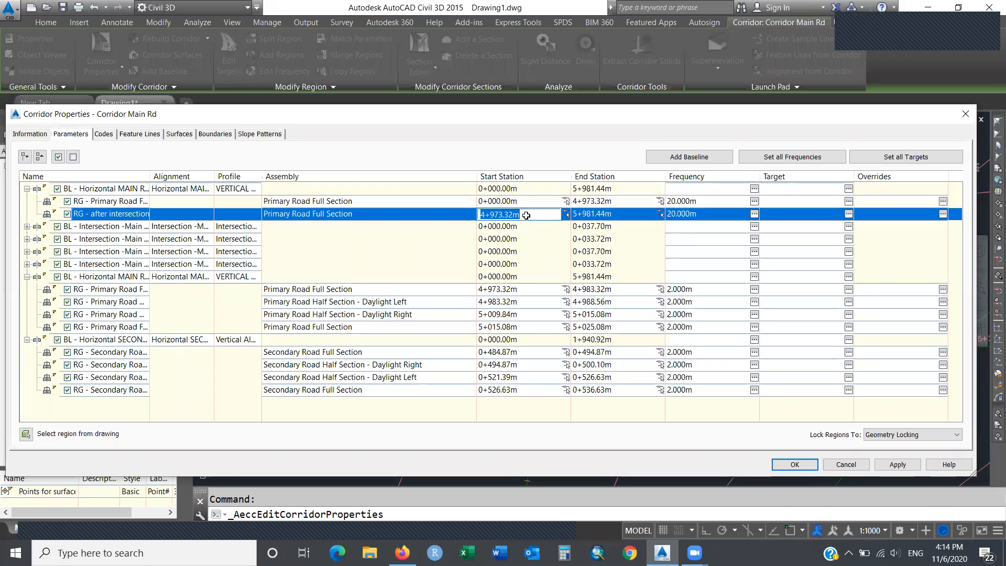
{"action": "type", "text": "5025.08"}
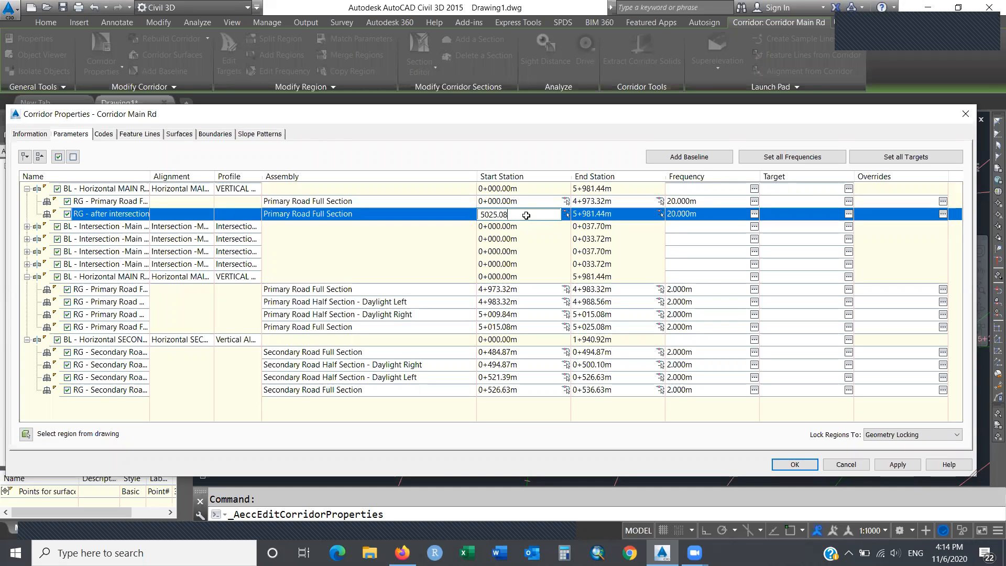
{"action": "key", "text": "Return"}
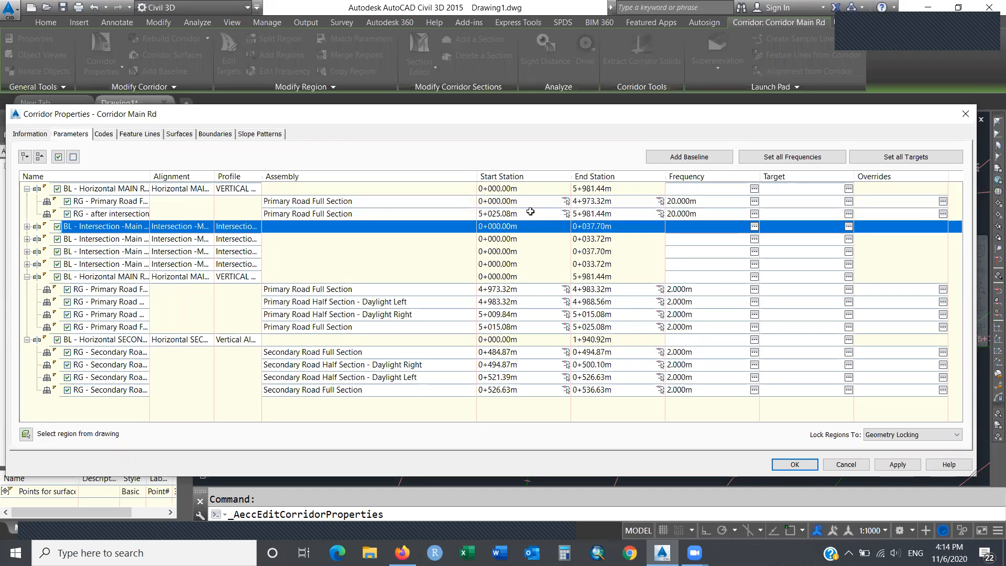
{"action": "left_click", "coordinate": [530, 213]}
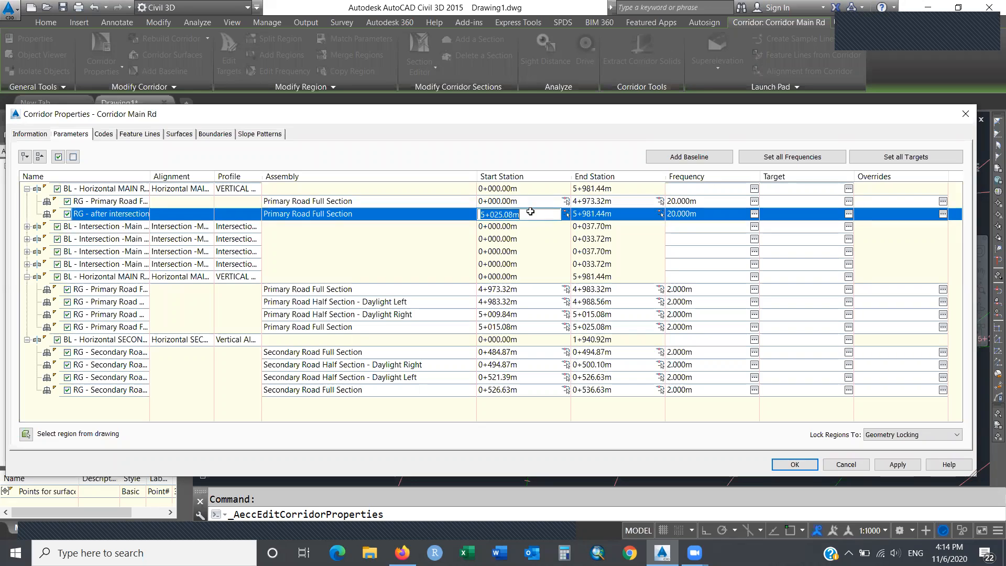
{"action": "left_click", "coordinate": [613, 326]}
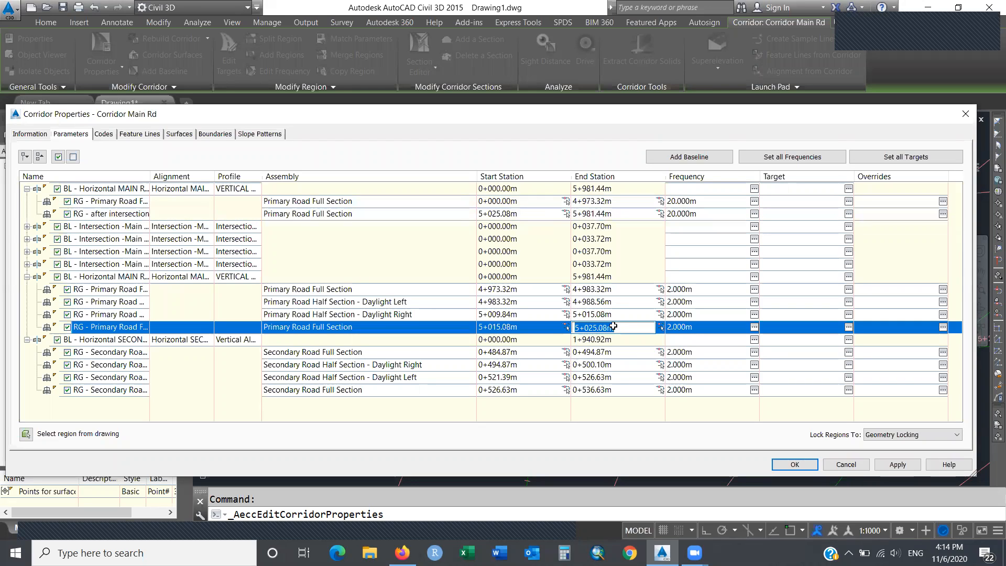
{"action": "left_click", "coordinate": [533, 215]}
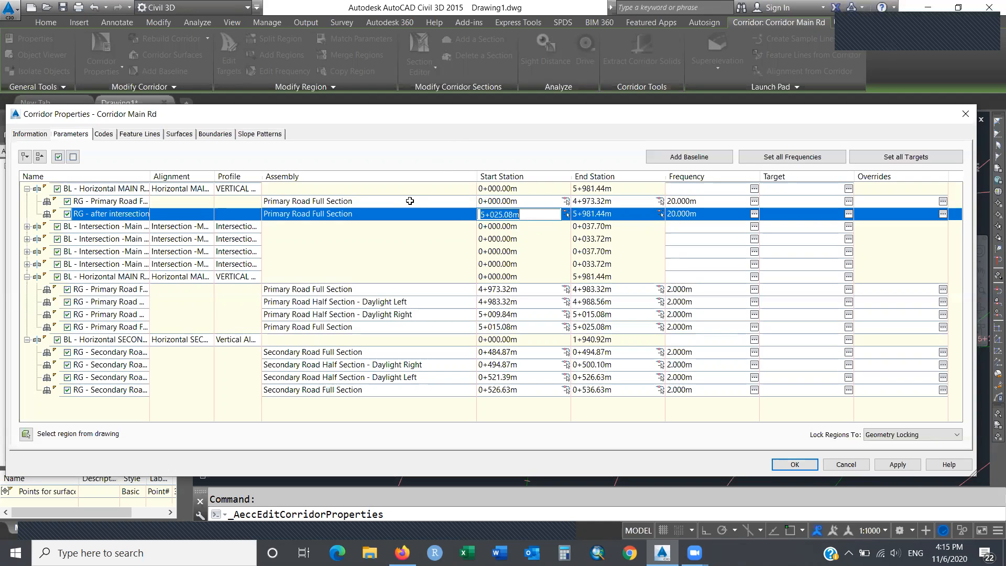
Review the after-intersection and first Primary Road region settings, closing both unchanged.
{"action": "double_click", "coordinate": [388, 215]}
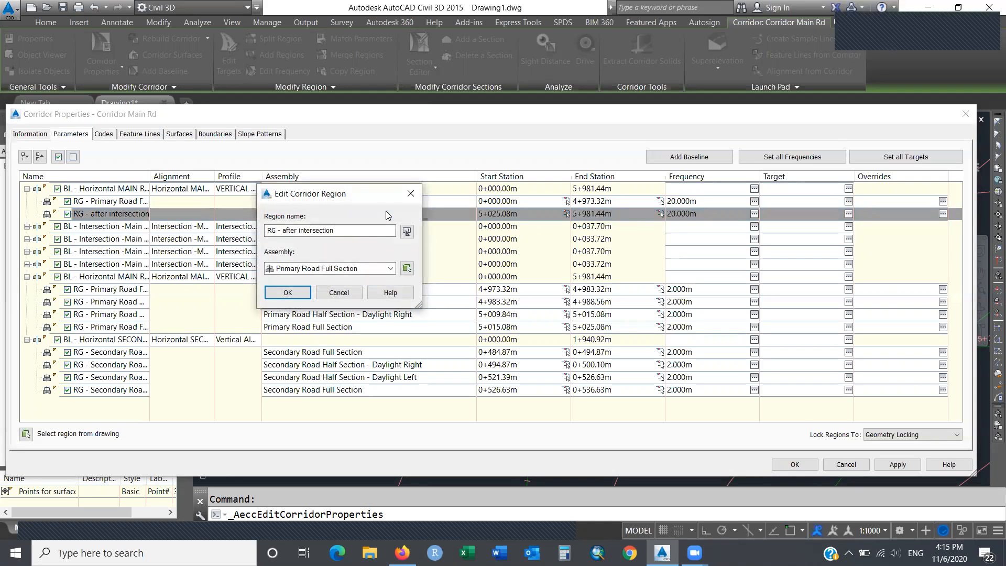
{"action": "left_click", "coordinate": [411, 194]}
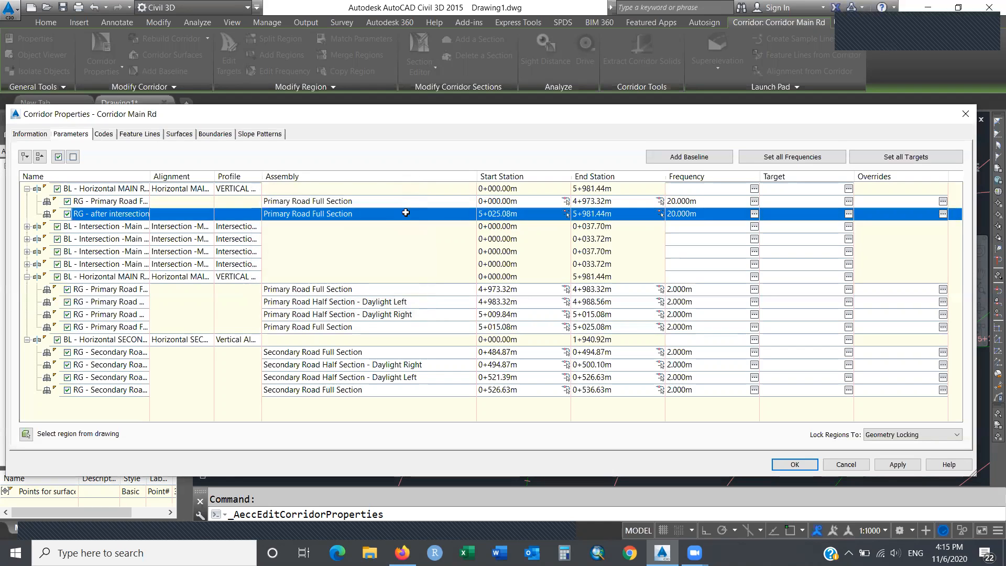
{"action": "double_click", "coordinate": [391, 203]}
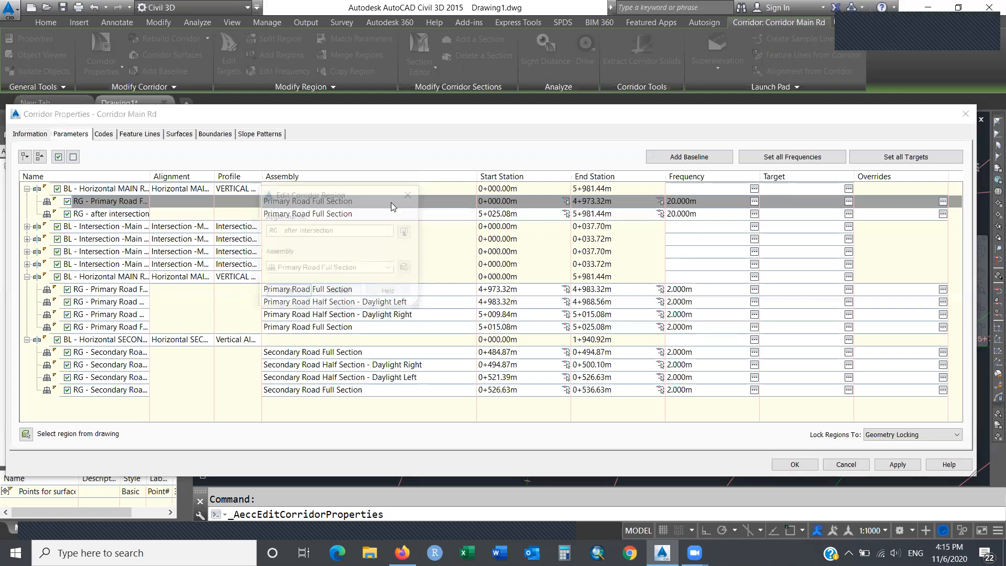
{"action": "left_click", "coordinate": [331, 268]}
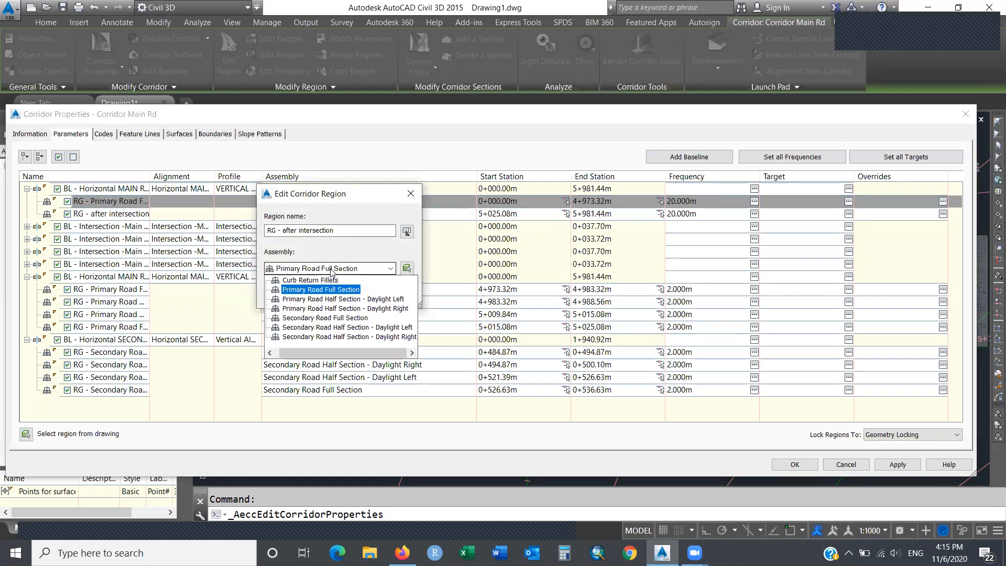
{"action": "left_click", "coordinate": [321, 289]}
{"action": "left_click", "coordinate": [337, 292]}
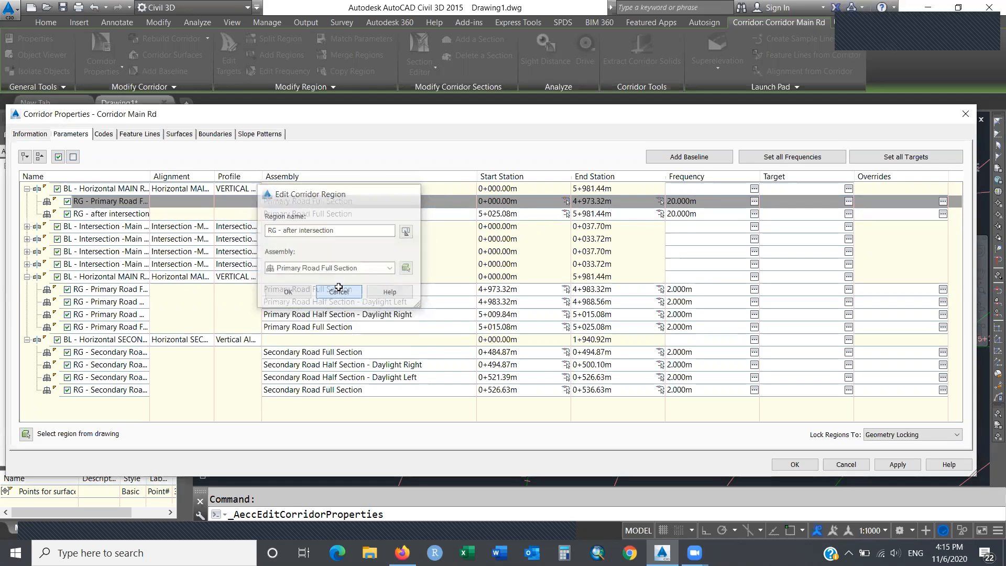
Assign Primary Road Full Section as the after-intersection region's assembly.
{"action": "double_click", "coordinate": [377, 215]}
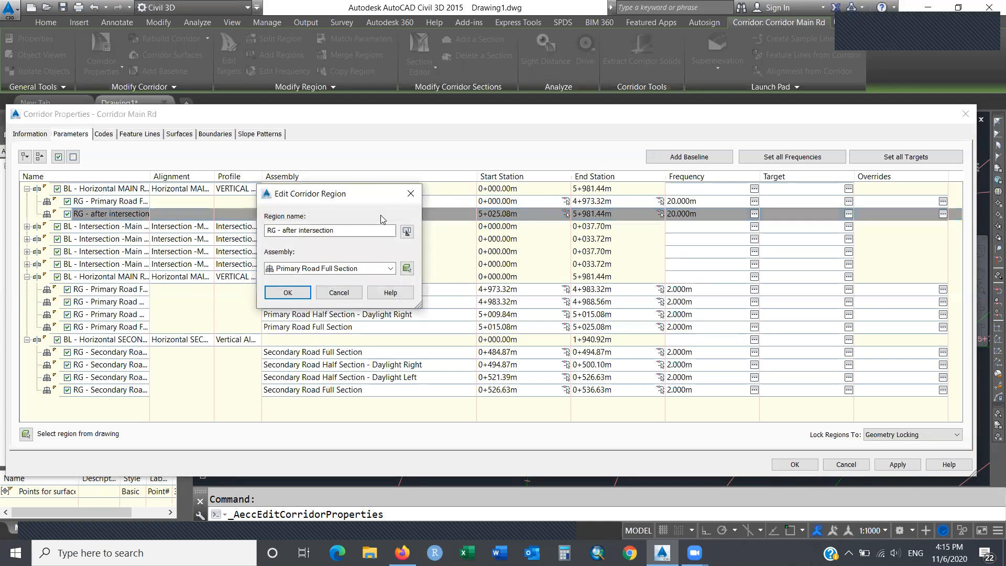
{"action": "left_click", "coordinate": [358, 268]}
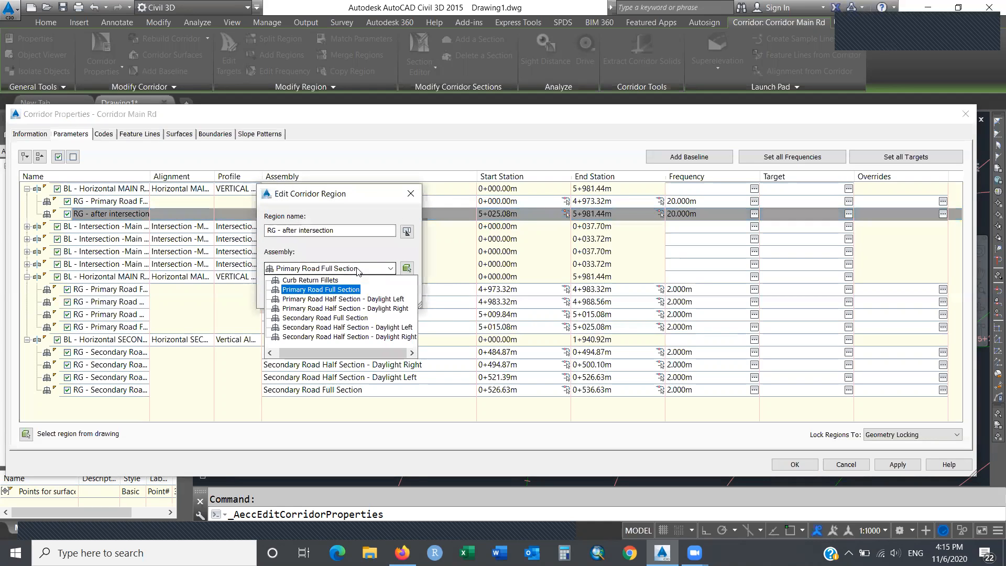
{"action": "left_click", "coordinate": [358, 270]}
{"action": "left_click", "coordinate": [350, 293]}
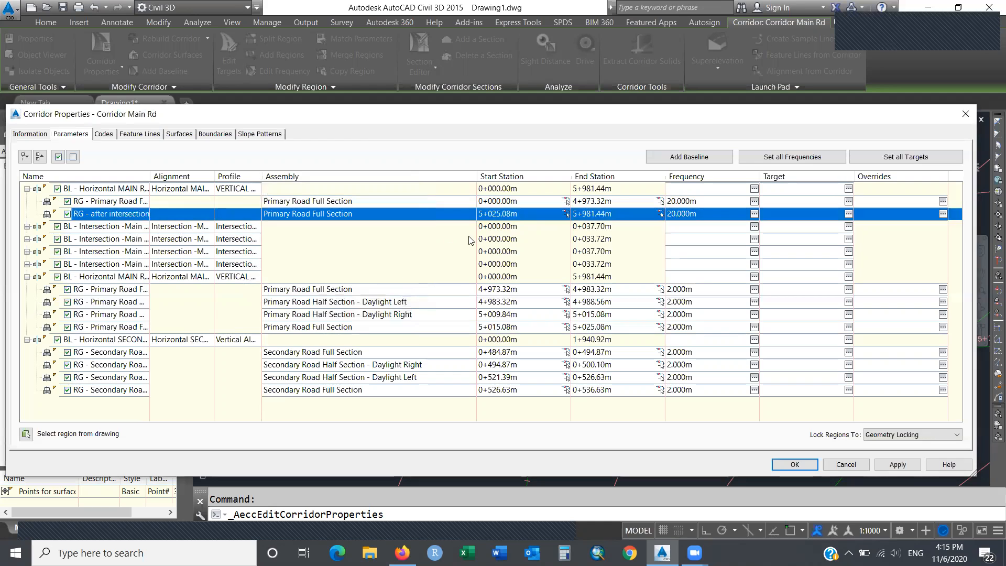
Check that the after-intersection region starts at 5+025.08m, where the last Primary Road region ends.
{"action": "left_click", "coordinate": [528, 213]}
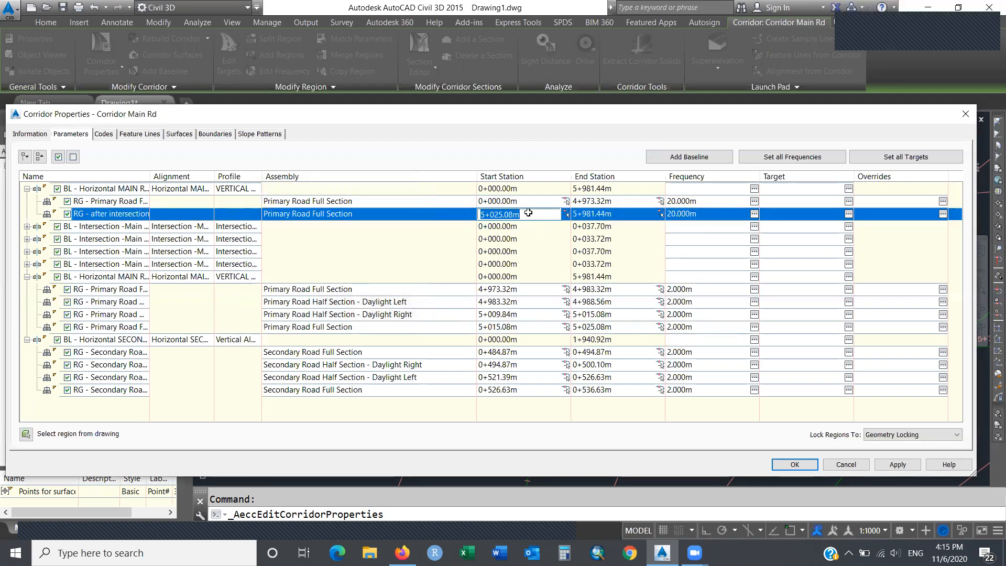
{"action": "left_click", "coordinate": [615, 201]}
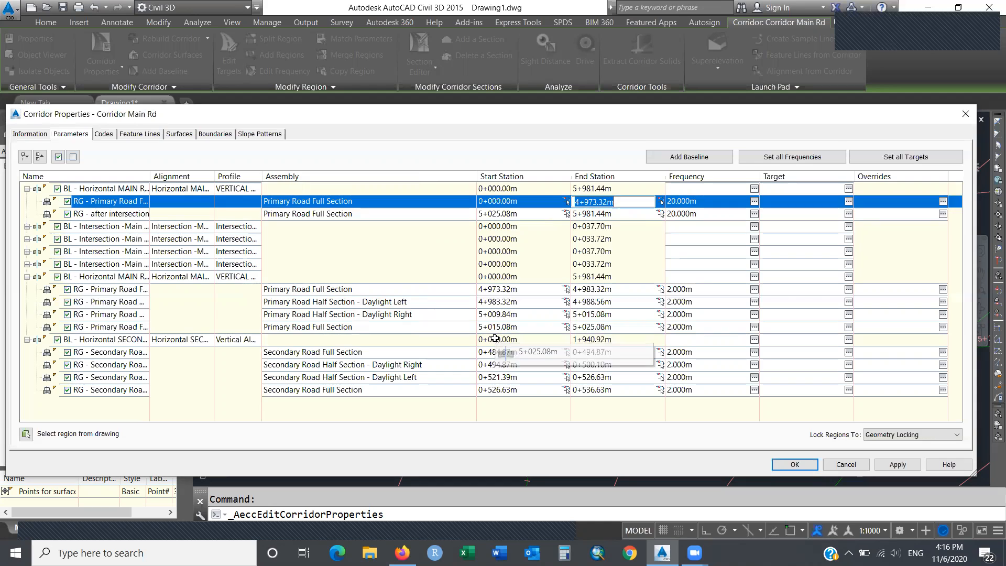
{"action": "left_click", "coordinate": [524, 216]}
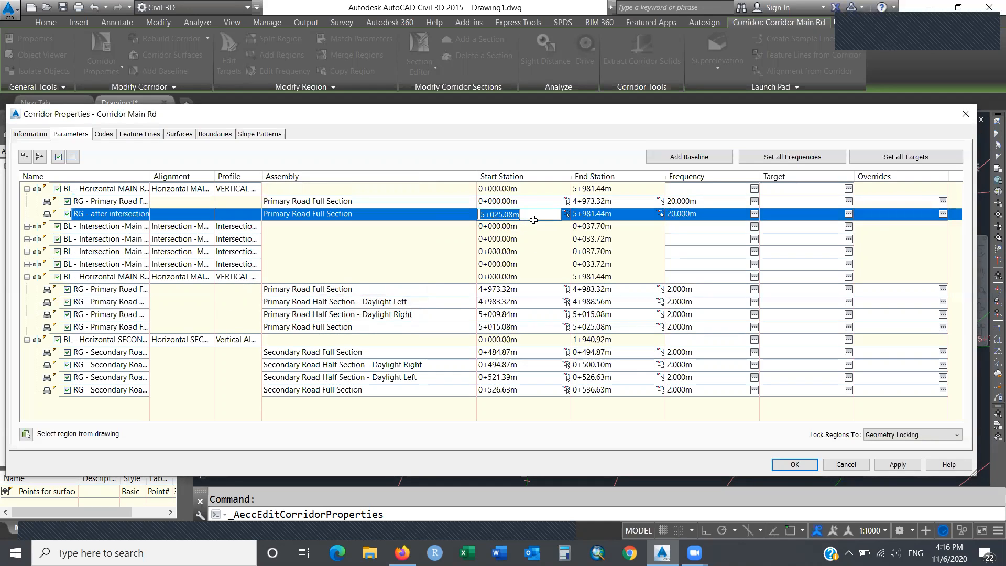
{"action": "left_click", "coordinate": [601, 326]}
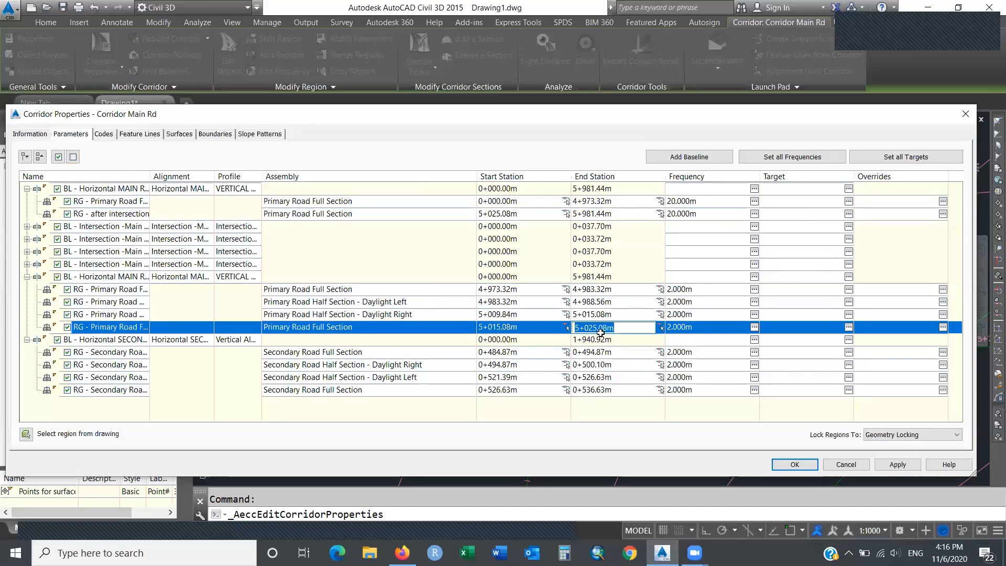
{"action": "left_click", "coordinate": [530, 213]}
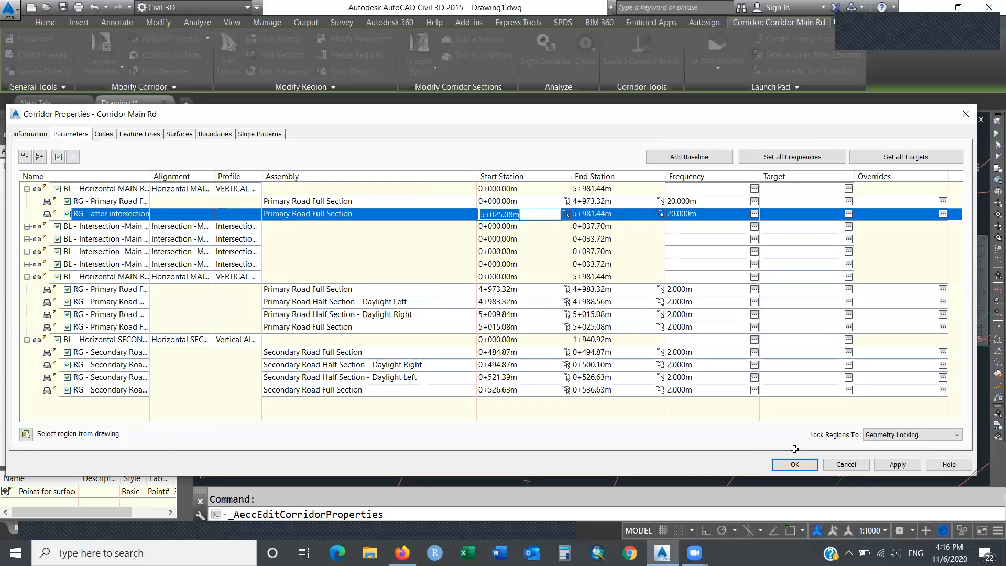
Accept the Corridor Properties changes, rebuild Corridor Main Rd, and dismiss the Event Viewer.
{"action": "left_click", "coordinate": [802, 464]}
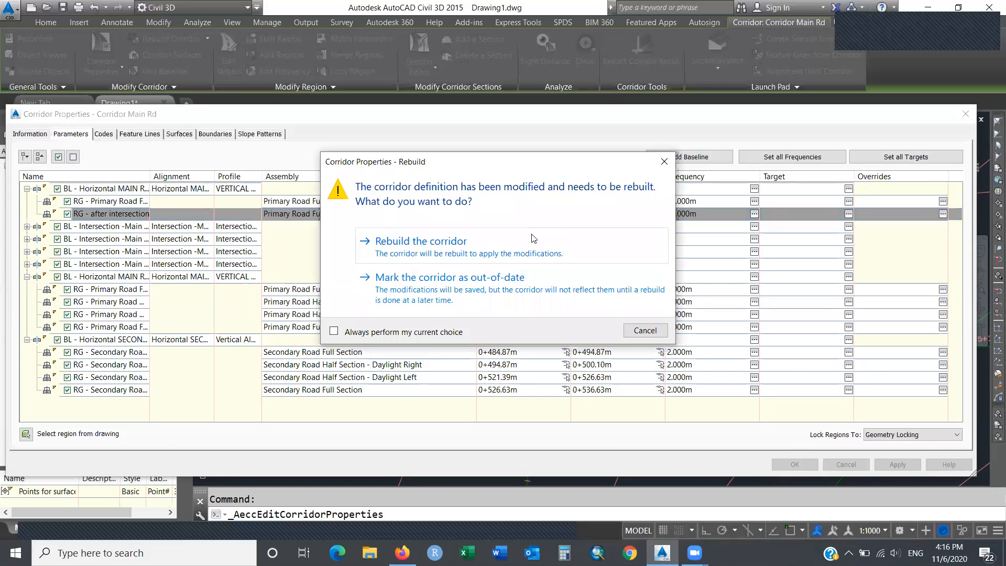
{"action": "left_click", "coordinate": [529, 255]}
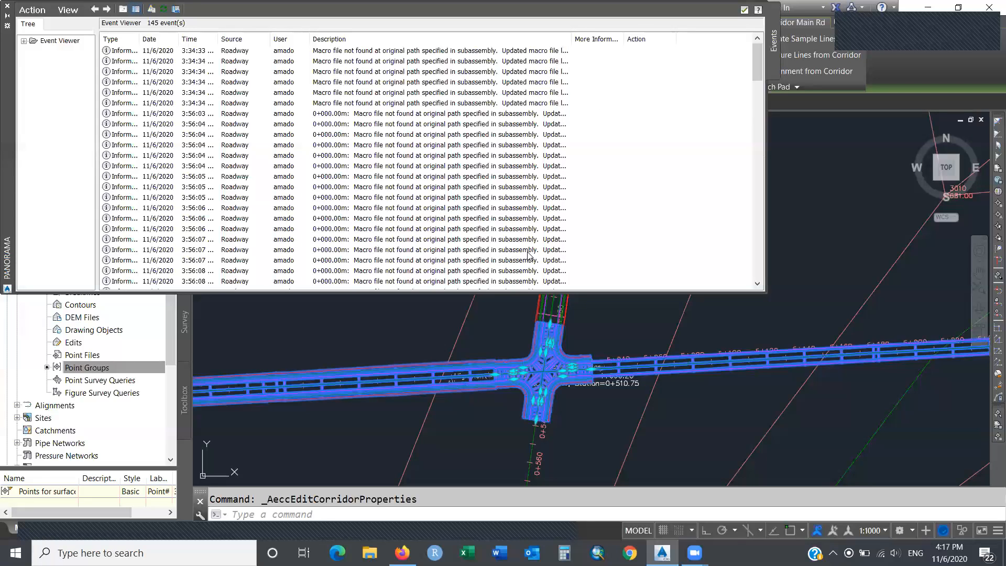
{"action": "left_click", "coordinate": [744, 10]}
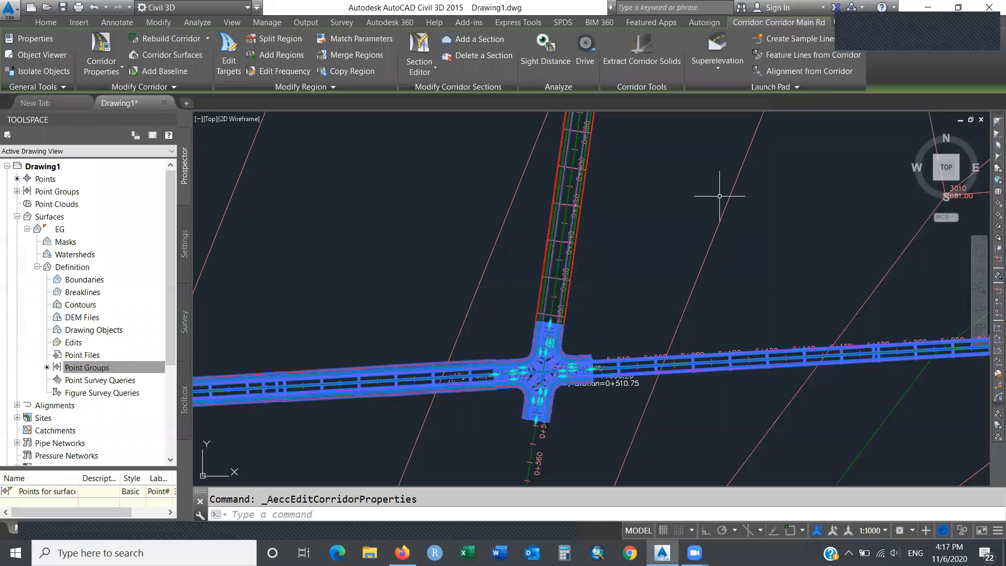
Select the Secondry Rd Corridor on the northern arm of the intersection.
{"action": "key", "text": "Escape"}
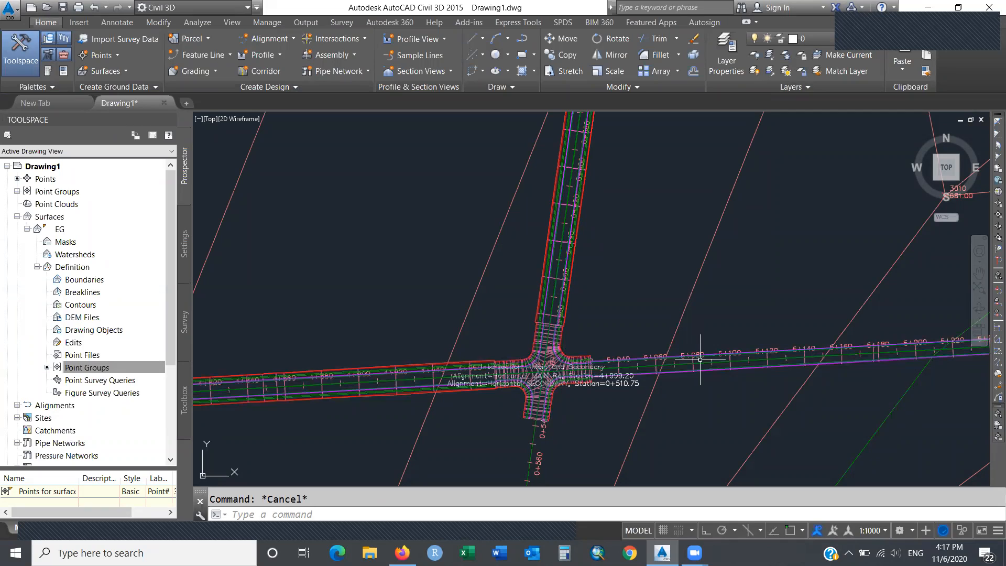
{"action": "mouse_move", "coordinate": [702, 362]}
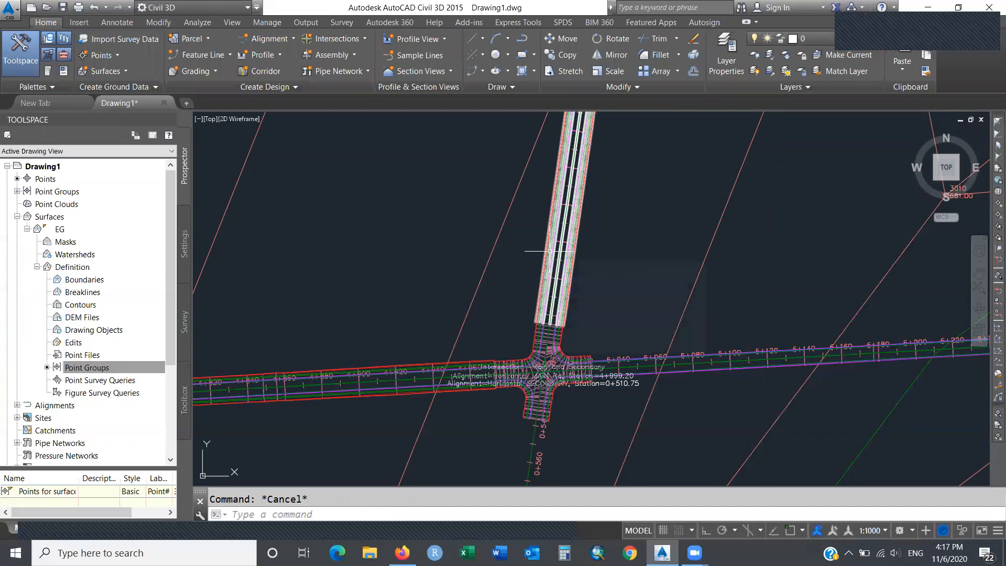
{"action": "mouse_move", "coordinate": [550, 251]}
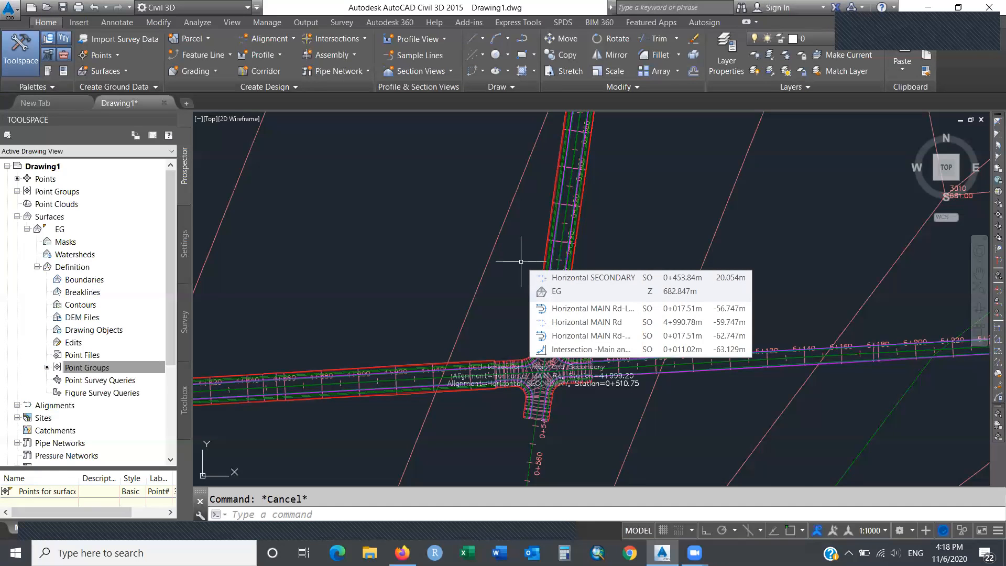
{"action": "left_click", "coordinate": [776, 368]}
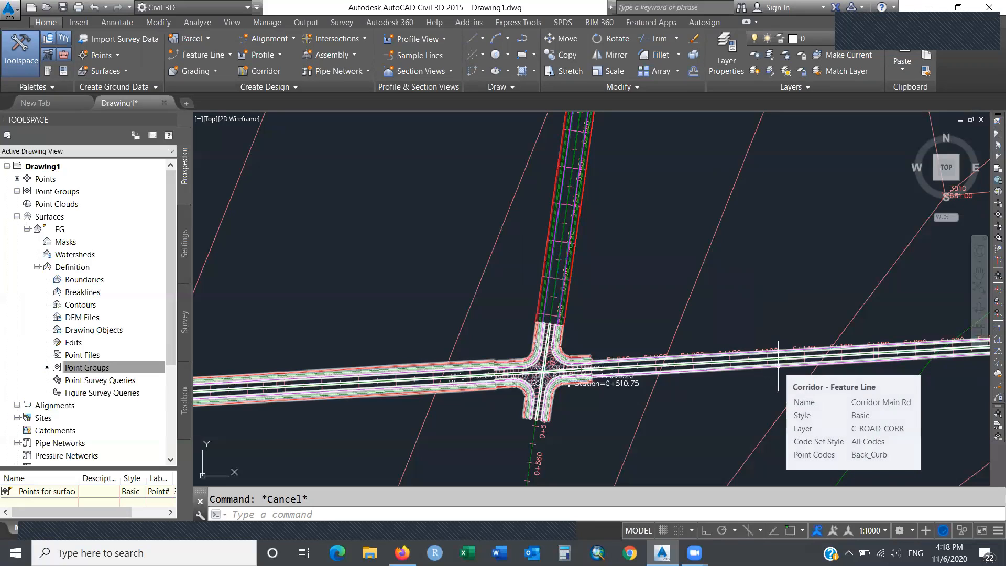
{"action": "key", "text": "Escape"}
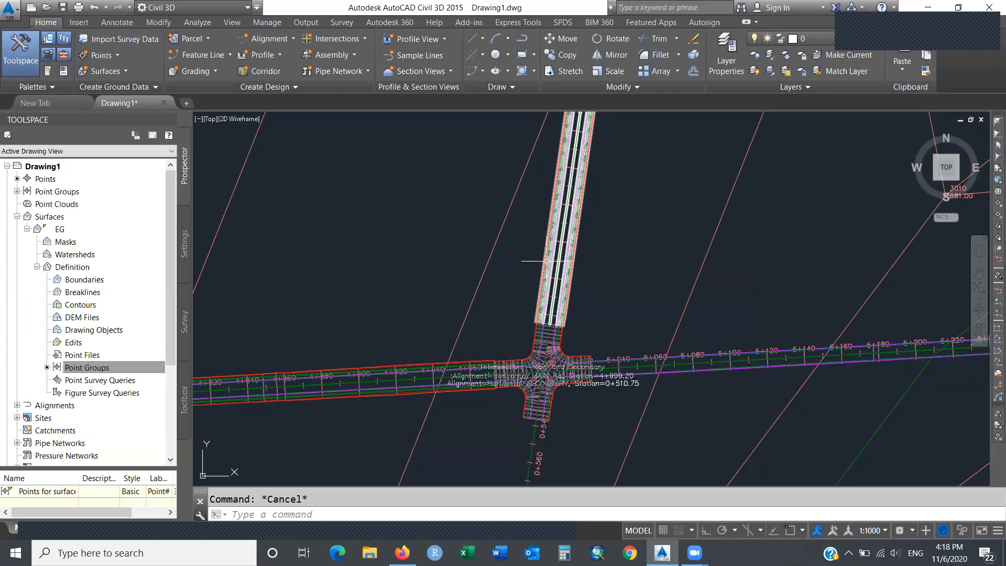
{"action": "left_click", "coordinate": [546, 260]}
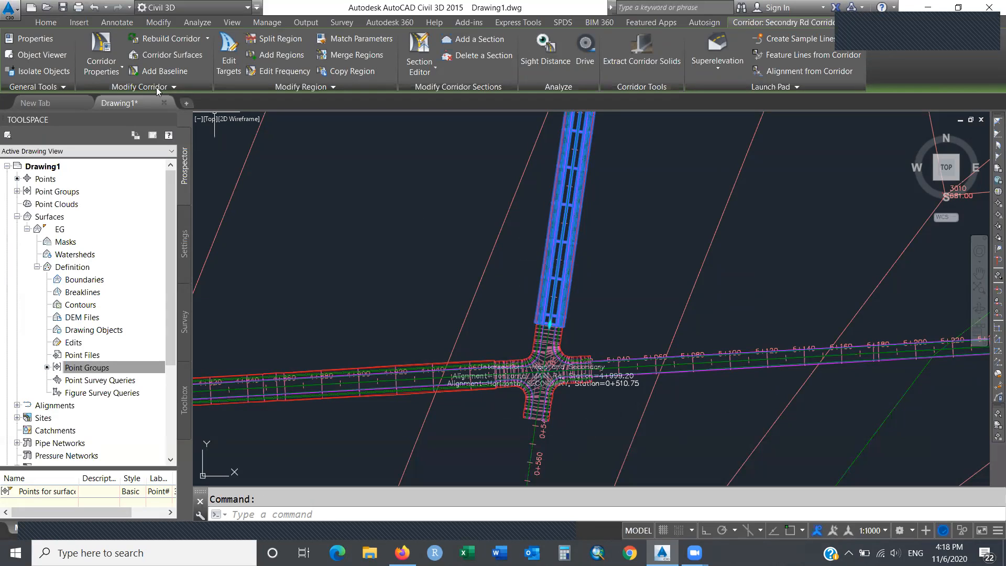
{"action": "left_click", "coordinate": [122, 71]}
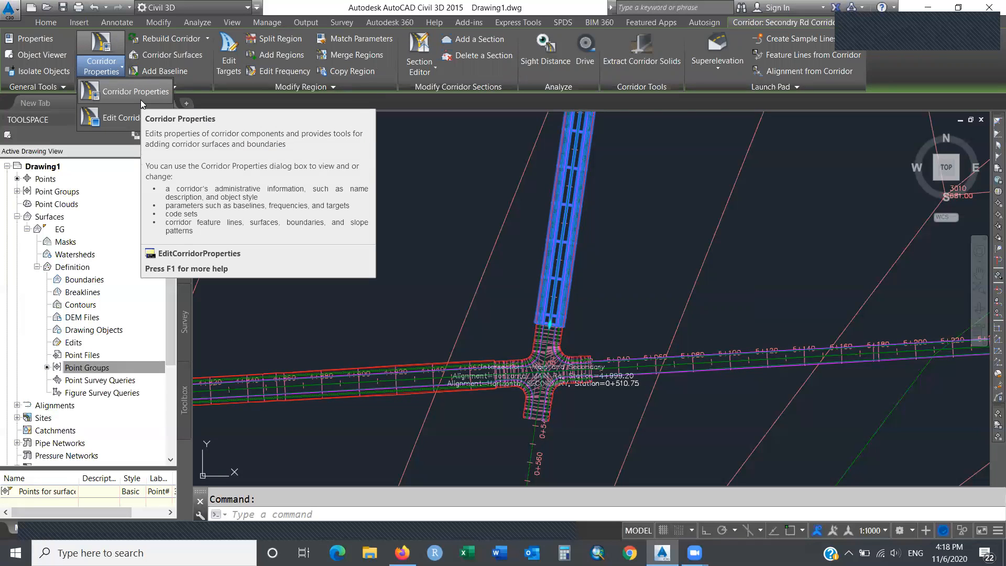
{"action": "left_click", "coordinate": [140, 99]}
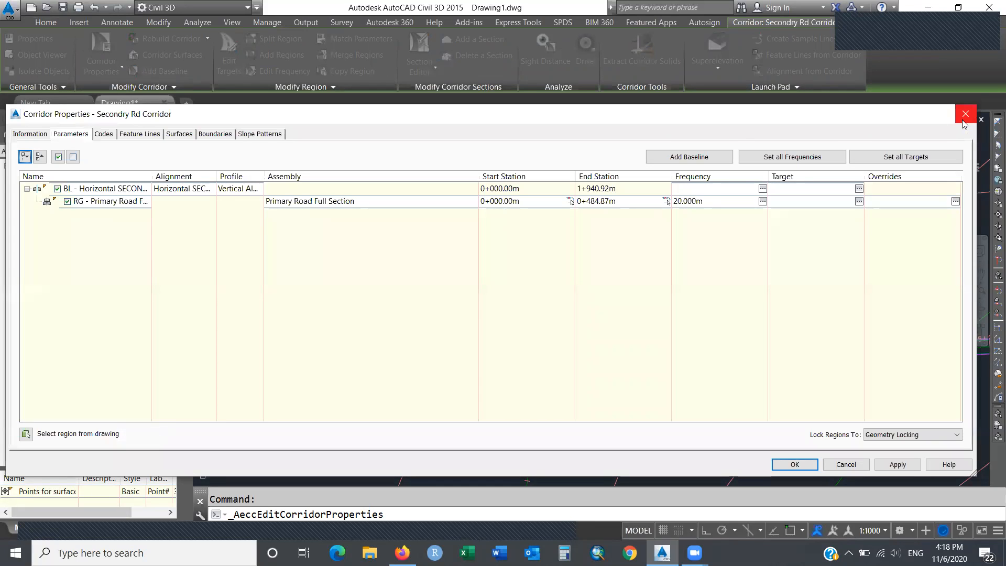
{"action": "right_click", "coordinate": [144, 205]}
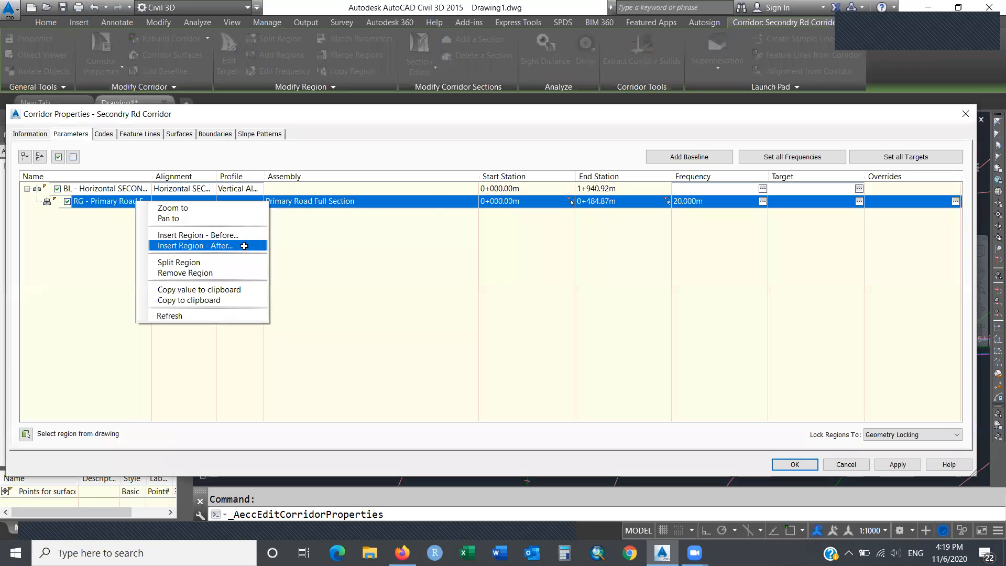
{"action": "left_click", "coordinate": [849, 465]}
{"action": "left_click", "coordinate": [850, 464]}
{"action": "left_click", "coordinate": [851, 464]}
{"action": "left_click", "coordinate": [529, 401]}
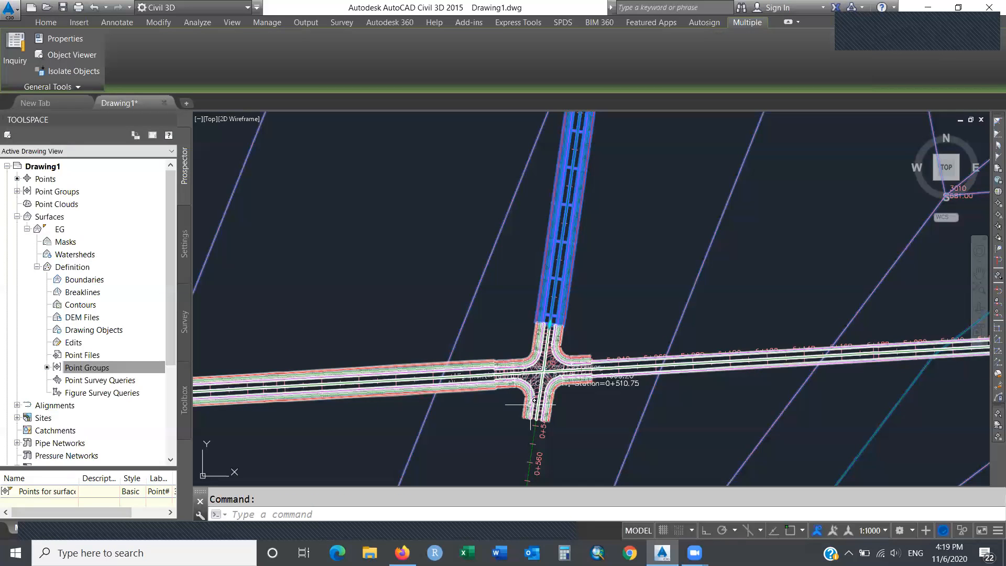
Select Corridor Main Rd at the intersection and open its Corridor Properties.
{"action": "left_click", "coordinate": [467, 391]}
{"action": "key", "text": "Escape"}
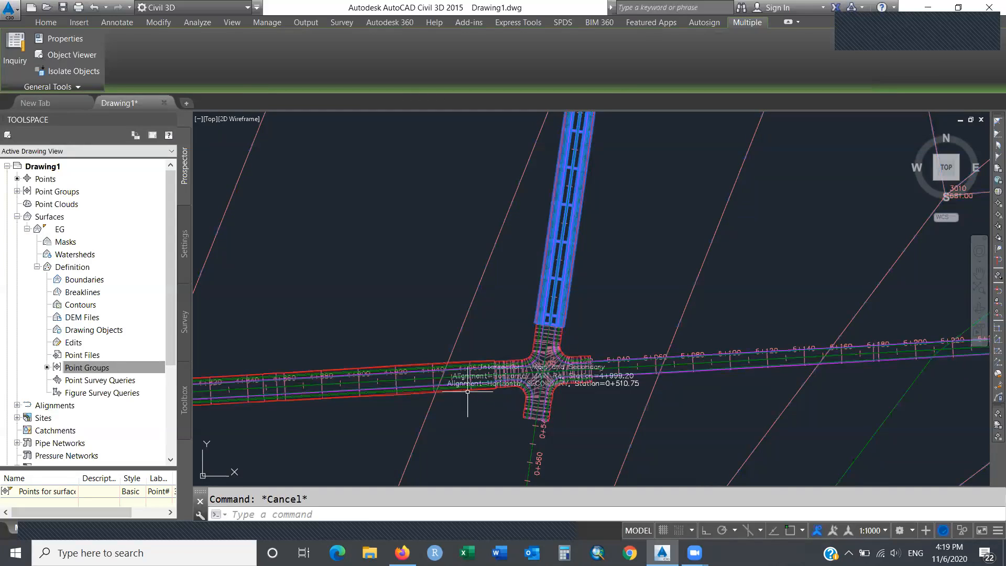
{"action": "left_click", "coordinate": [530, 398]}
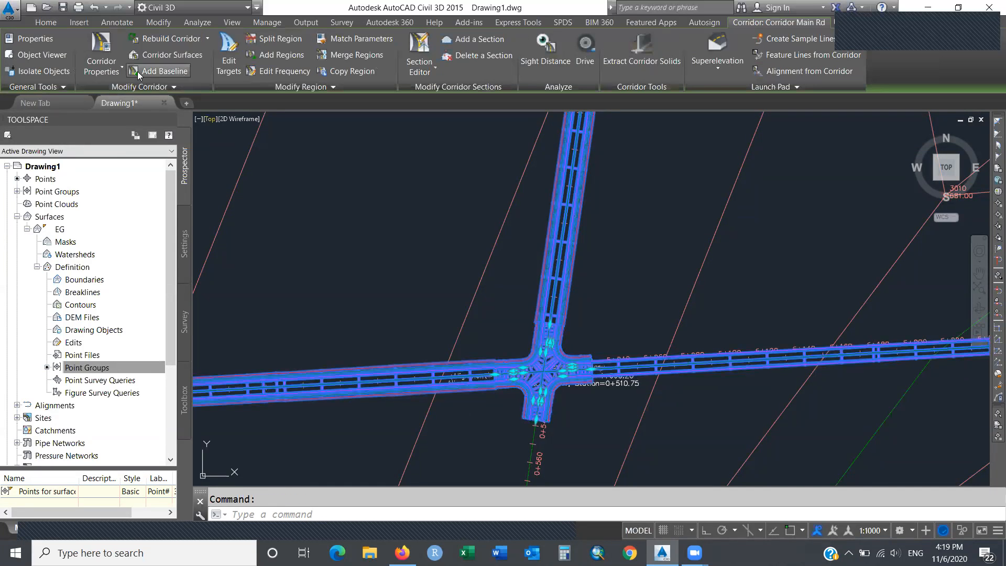
{"action": "left_click", "coordinate": [122, 68]}
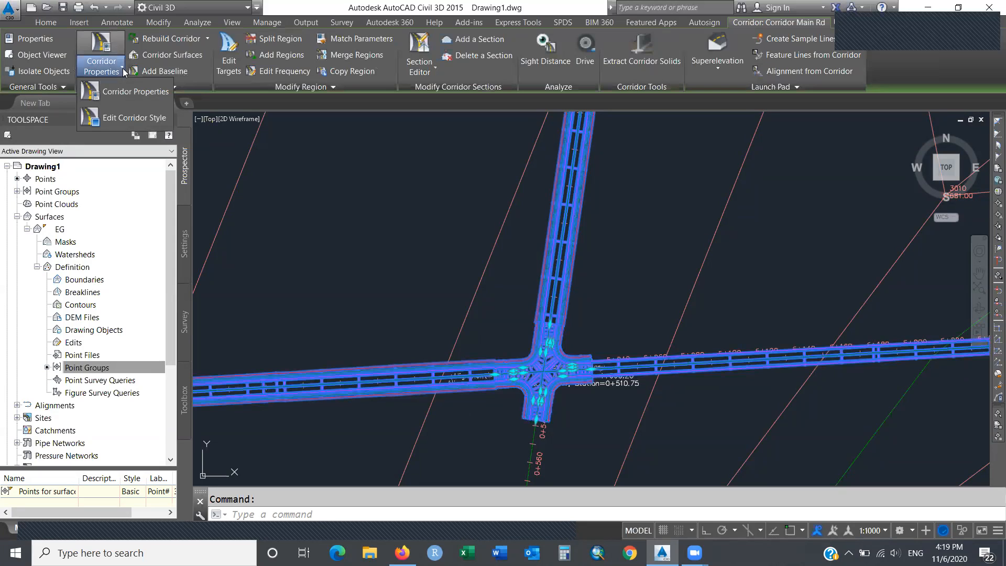
{"action": "left_click", "coordinate": [147, 101]}
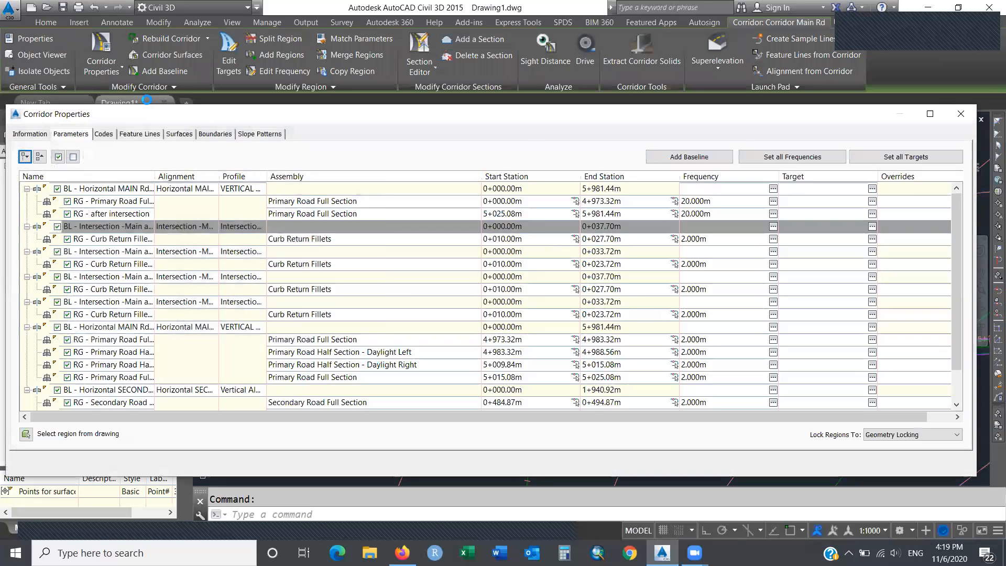
Compare the Secondary Road regions' start station 0+484.87m with the last region's end station.
{"action": "left_click", "coordinate": [27, 327]}
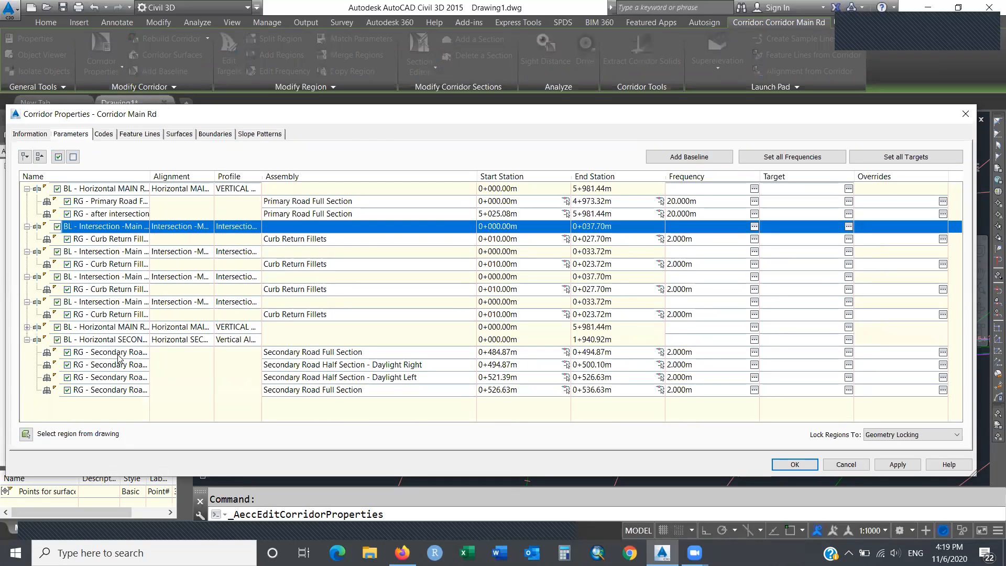
{"action": "double_click", "coordinate": [610, 392]}
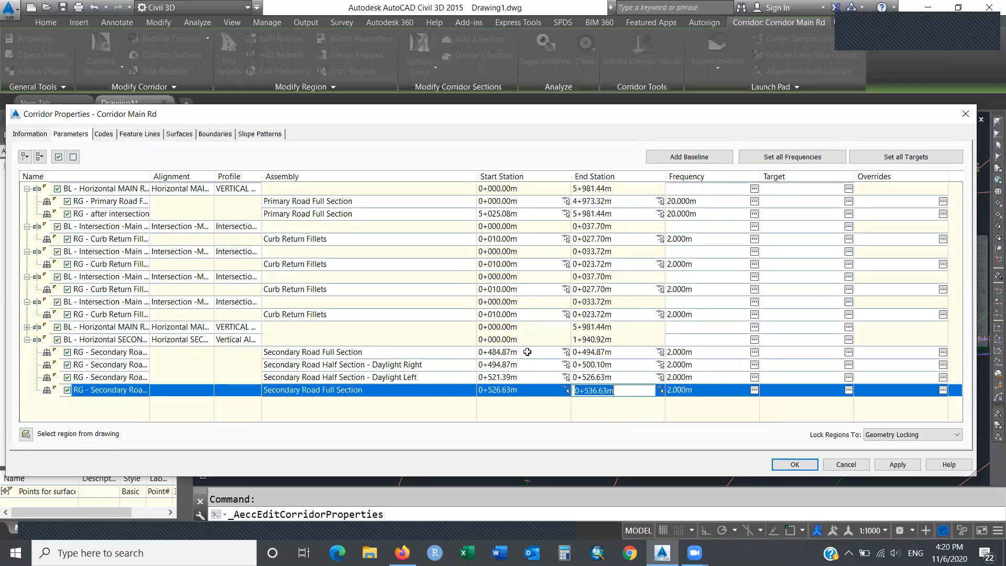
{"action": "left_click", "coordinate": [490, 352]}
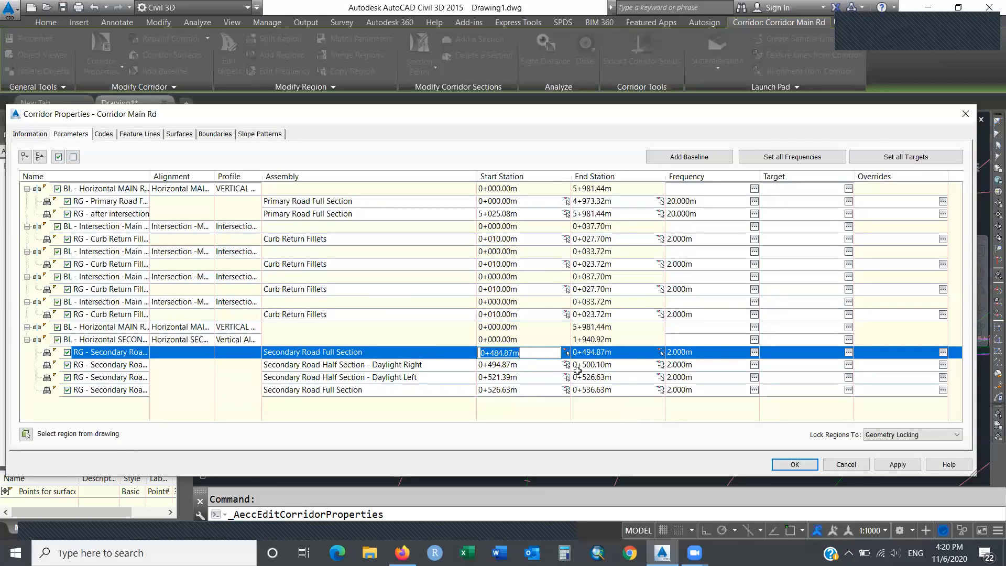
{"action": "left_click", "coordinate": [610, 390]}
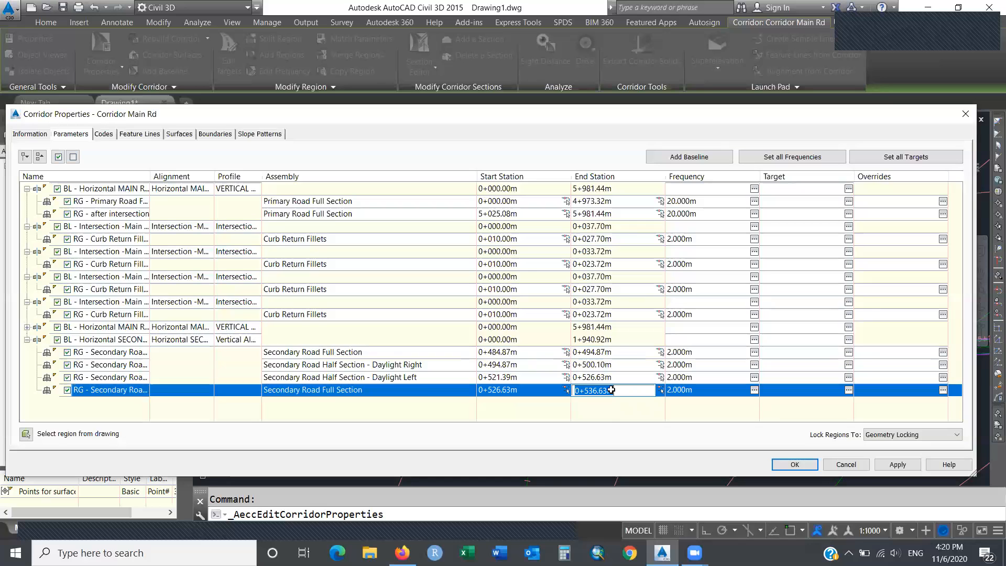
{"action": "left_click", "coordinate": [530, 351]}
{"action": "left_click", "coordinate": [619, 393]}
{"action": "left_click", "coordinate": [542, 354]}
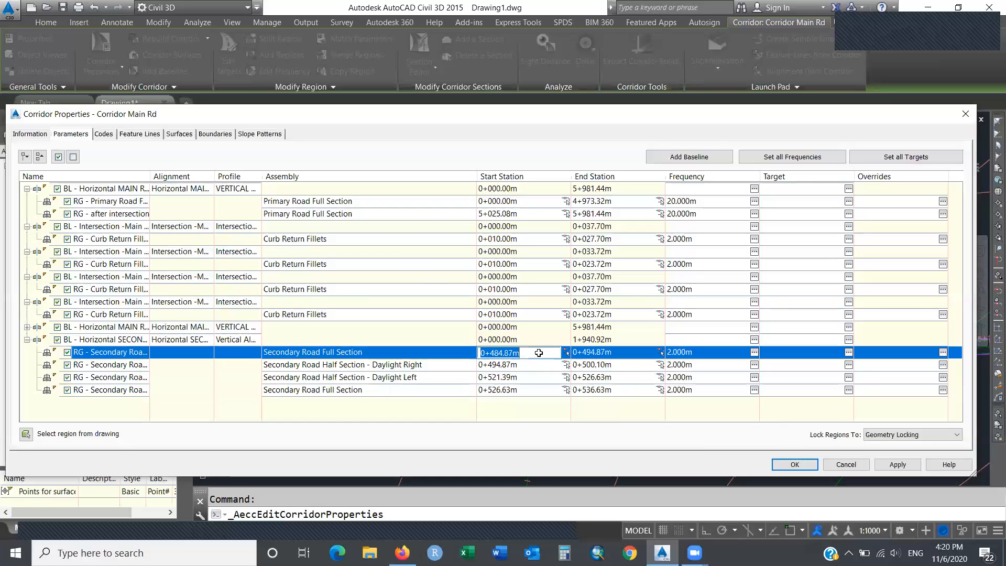
{"action": "left_click", "coordinate": [610, 390]}
Cancel the Corridor Main Rd properties without changes and deselect the corridor.
{"action": "left_click", "coordinate": [111, 340]}
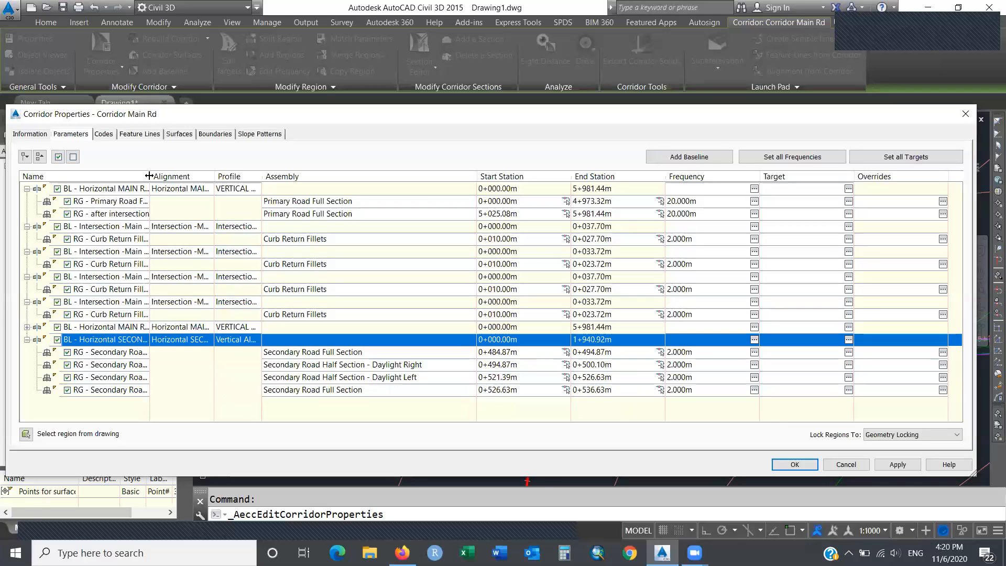
{"action": "left_click_drag", "start_coordinate": [150, 176], "coordinate": [219, 184]}
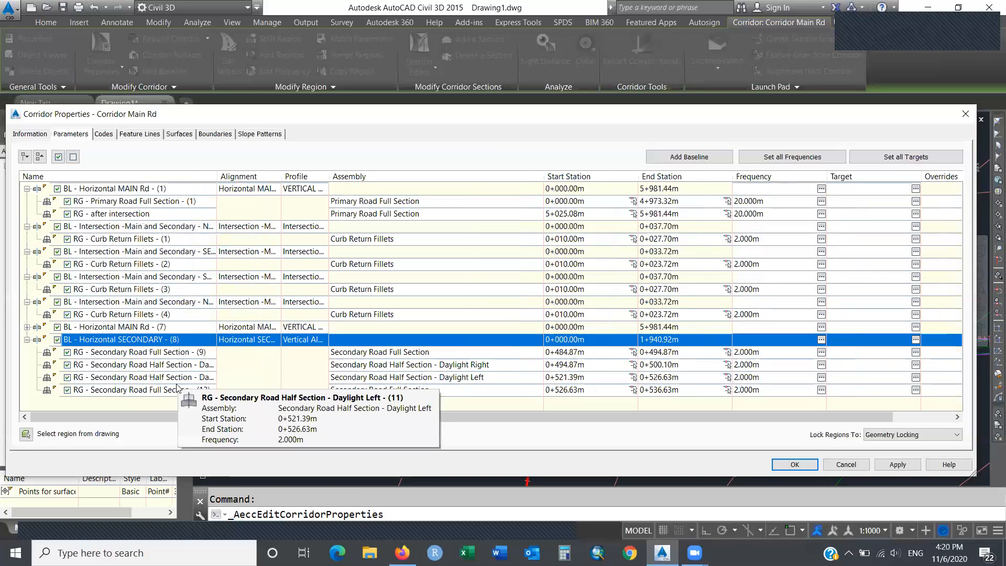
{"action": "left_click", "coordinate": [846, 465]}
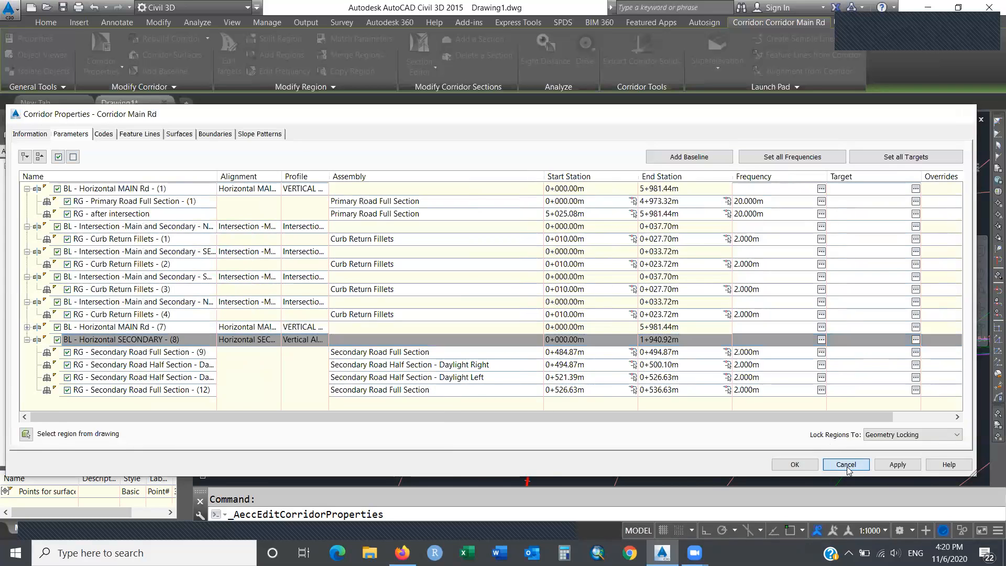
{"action": "key", "text": "Escape"}
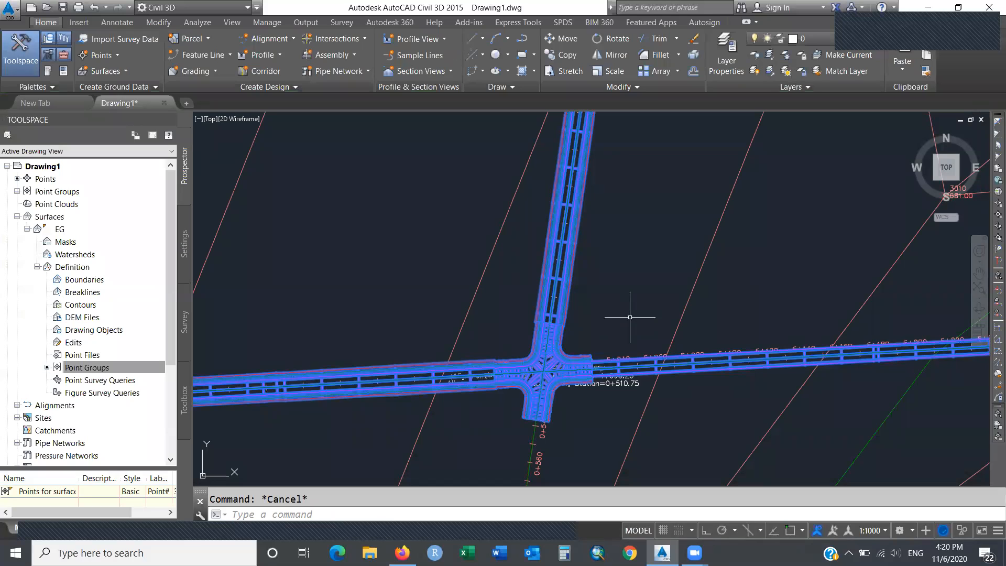
{"action": "left_click", "coordinate": [600, 277]}
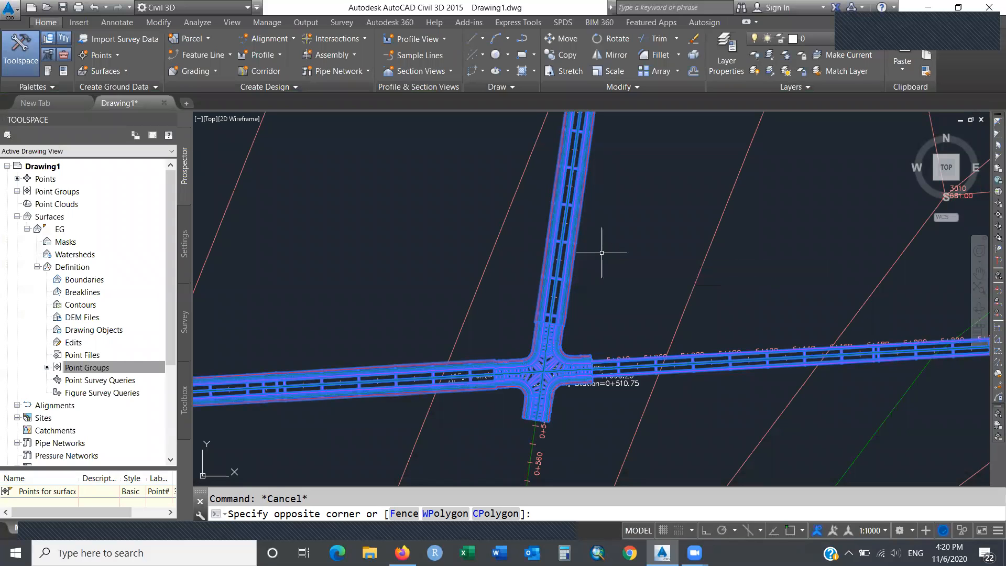
{"action": "left_click", "coordinate": [608, 262]}
{"action": "left_click", "coordinate": [615, 265]}
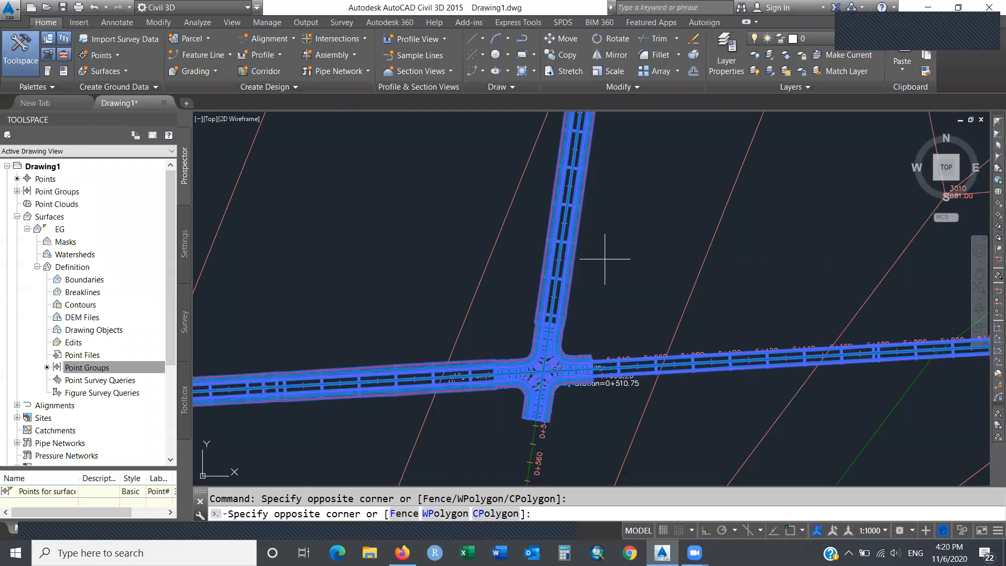
{"action": "left_click", "coordinate": [639, 285]}
{"action": "key", "text": "Escape"}
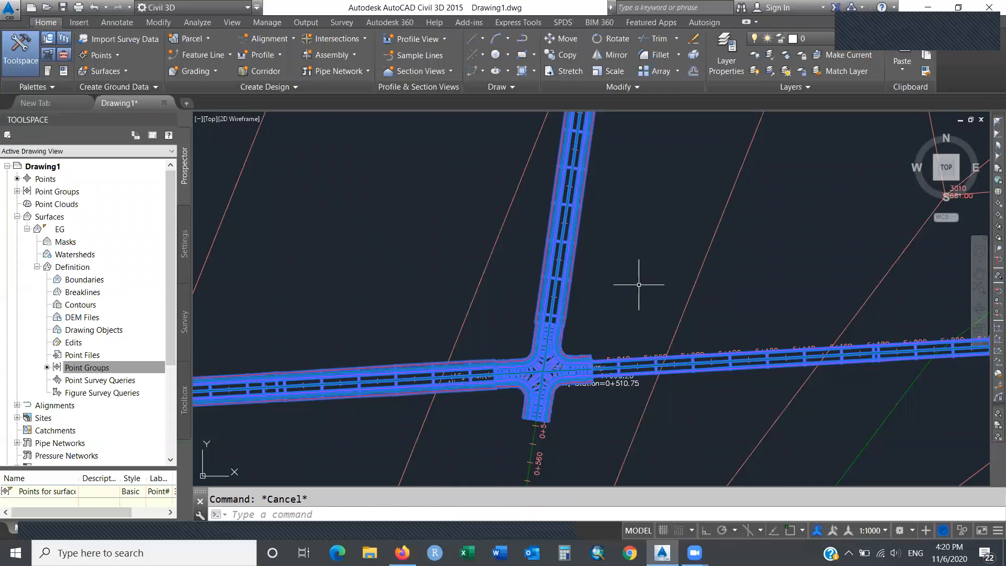
{"action": "left_click", "coordinate": [639, 285]}
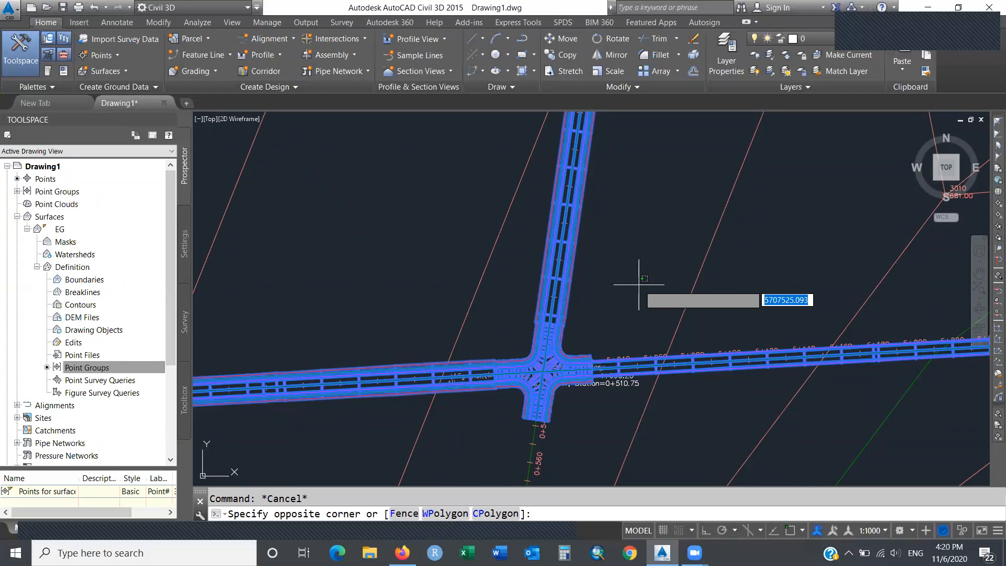
{"action": "left_click", "coordinate": [579, 271]}
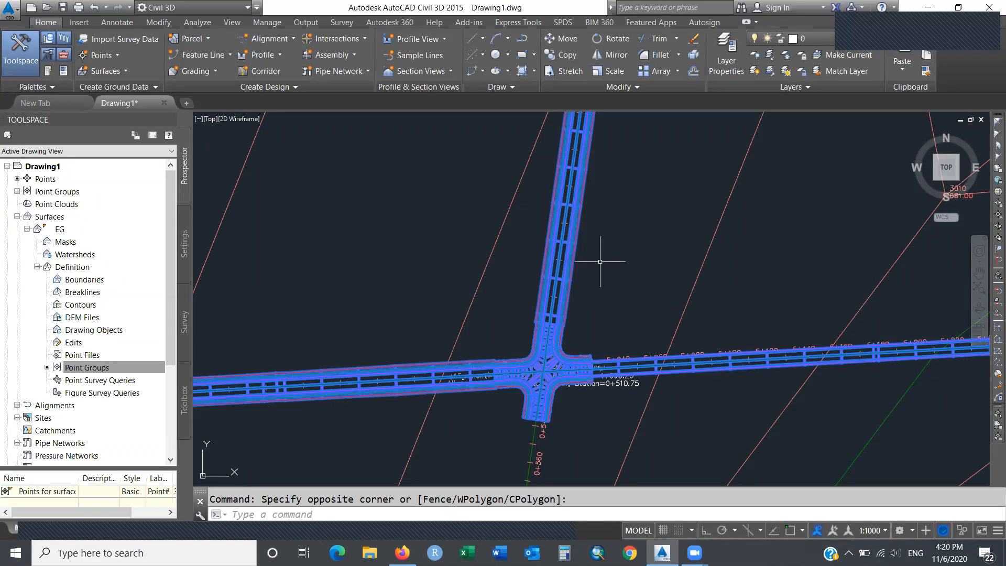
{"action": "right_click", "coordinate": [600, 262]}
{"action": "key", "text": "Escape"}
{"action": "key", "text": "Escape"}
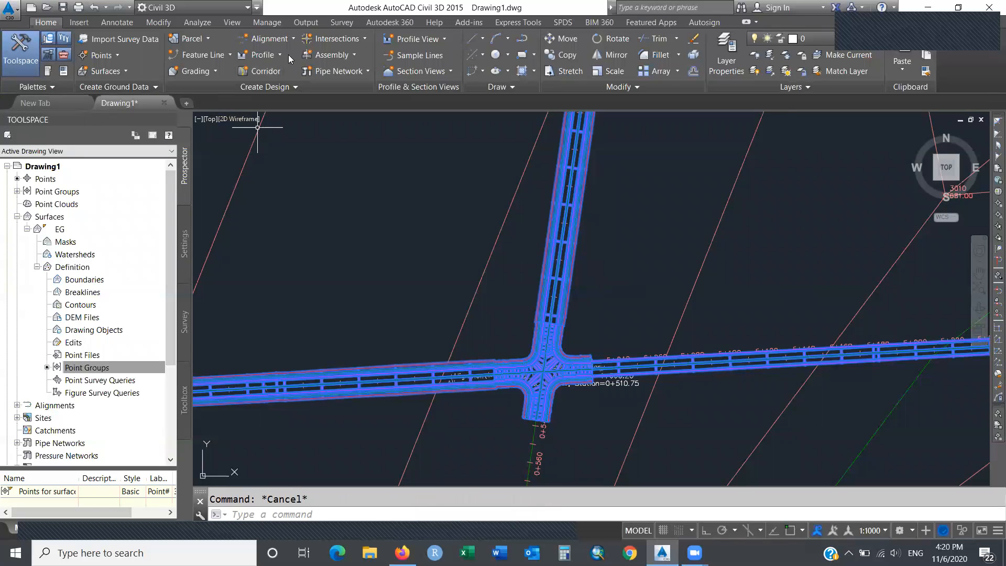
{"action": "left_click", "coordinate": [152, 26]}
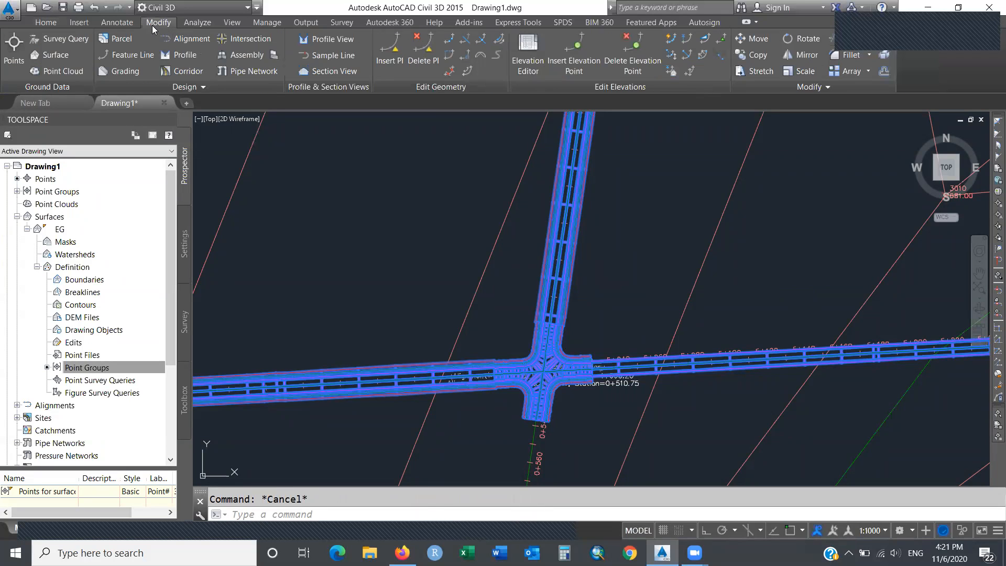
{"action": "left_click", "coordinate": [198, 22]}
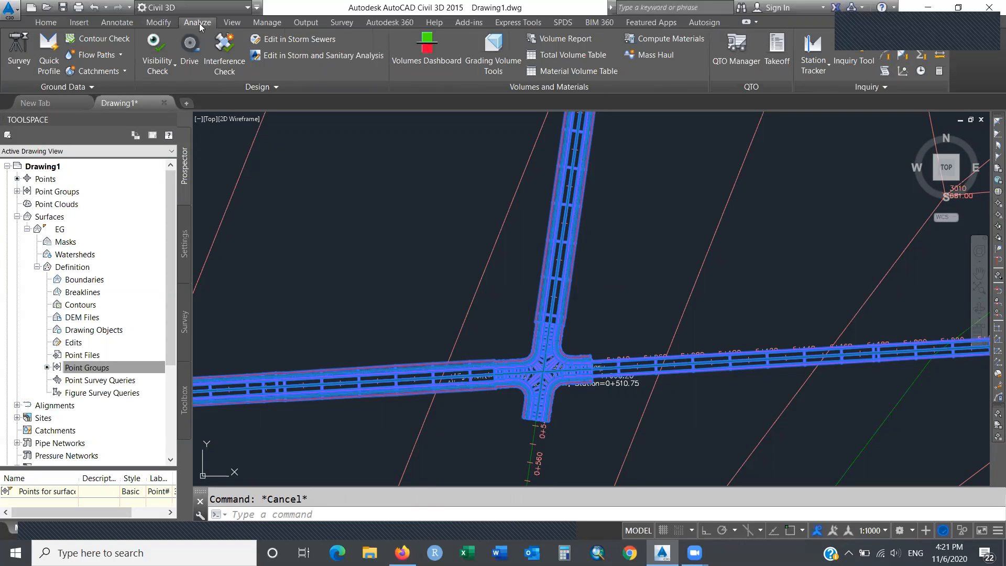
{"action": "left_click", "coordinate": [237, 23]}
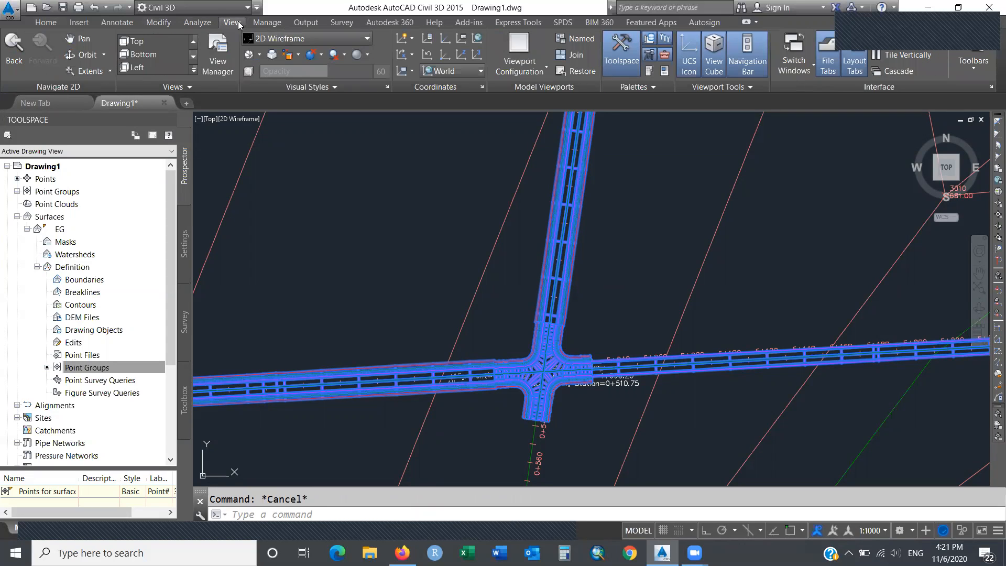
{"action": "left_click", "coordinate": [267, 23]}
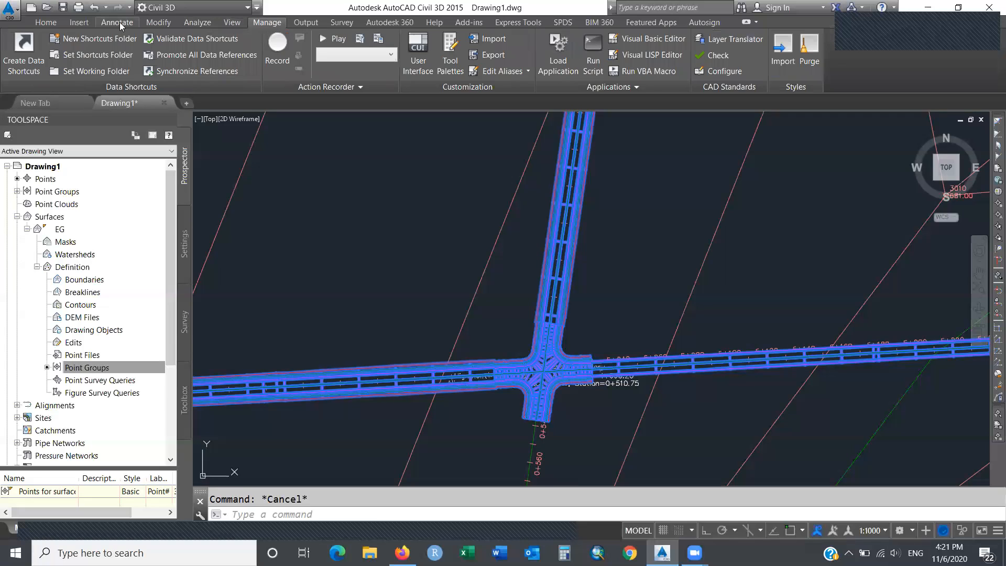
{"action": "left_click", "coordinate": [84, 23]}
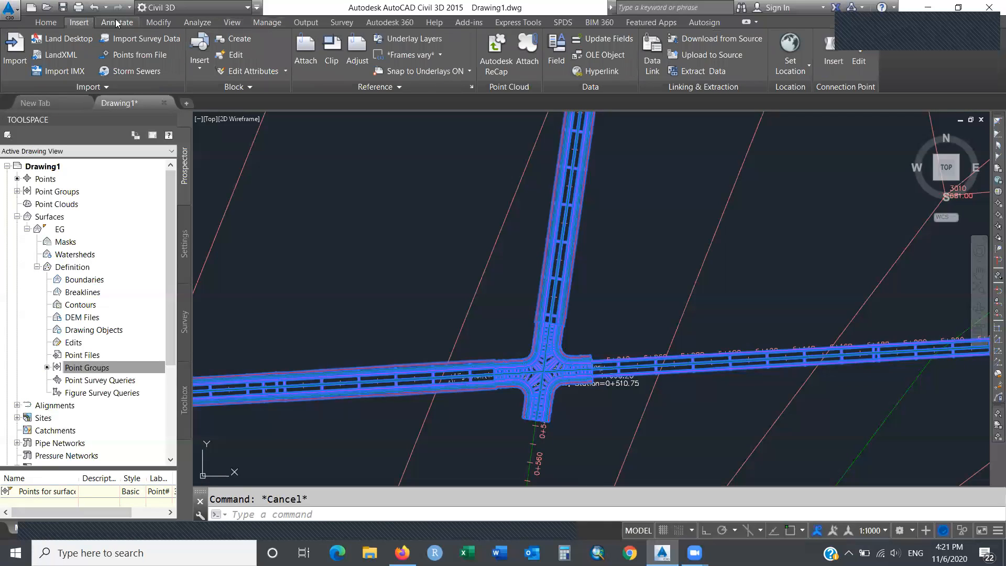
{"action": "left_click", "coordinate": [100, 20]}
{"action": "left_click", "coordinate": [54, 23]}
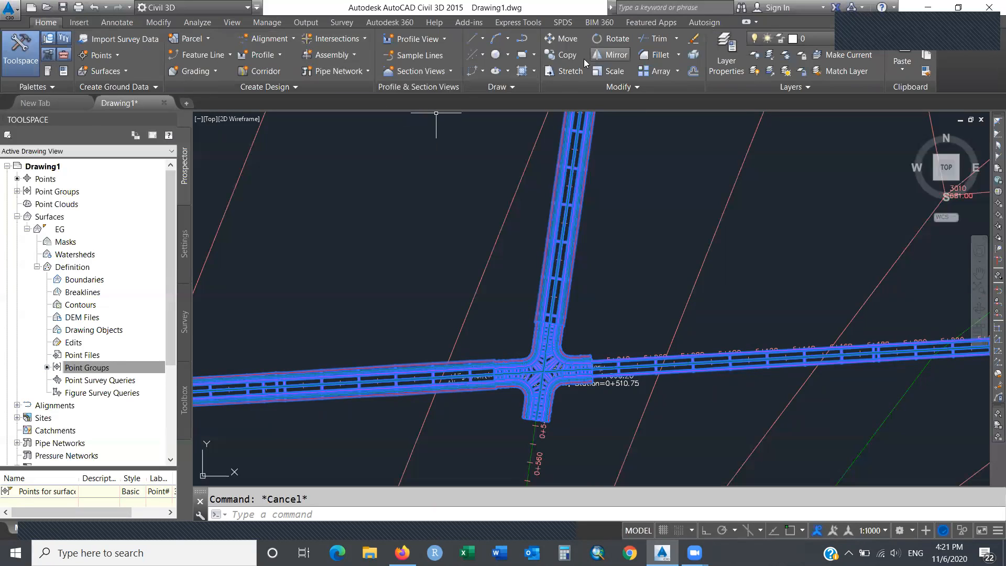
{"action": "left_click", "coordinate": [350, 244]}
{"action": "key", "text": "Escape"}
{"action": "type", "text": "pan"}
{"action": "key", "text": "Return"}
{"action": "mouse_move", "coordinate": [331, 248]}
{"action": "left_mouse_down"}
{"action": "mouse_move", "coordinate": [398, 249]}
{"action": "mouse_move", "coordinate": [423, 234]}
{"action": "left_mouse_up"}
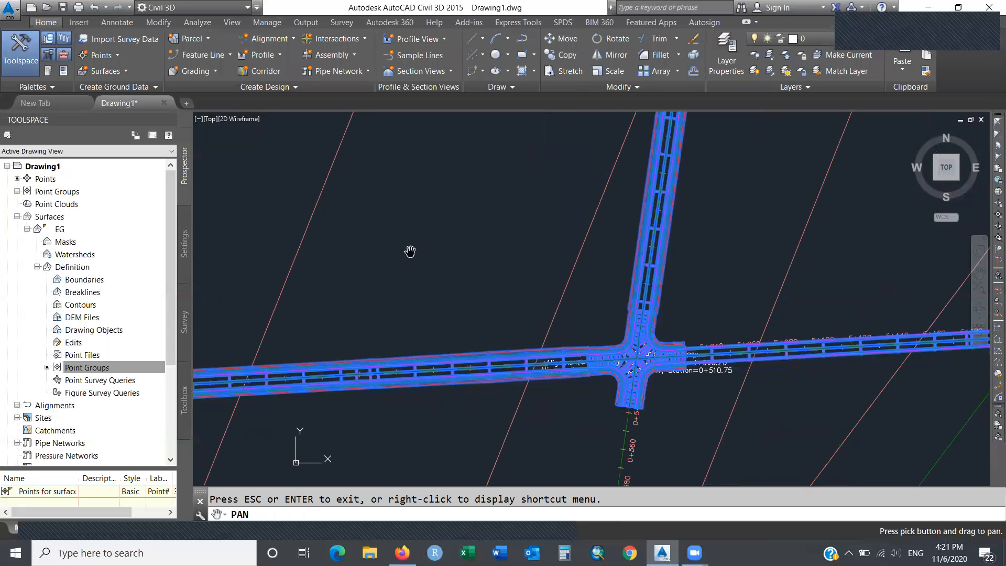
{"action": "key", "text": "Escape"}
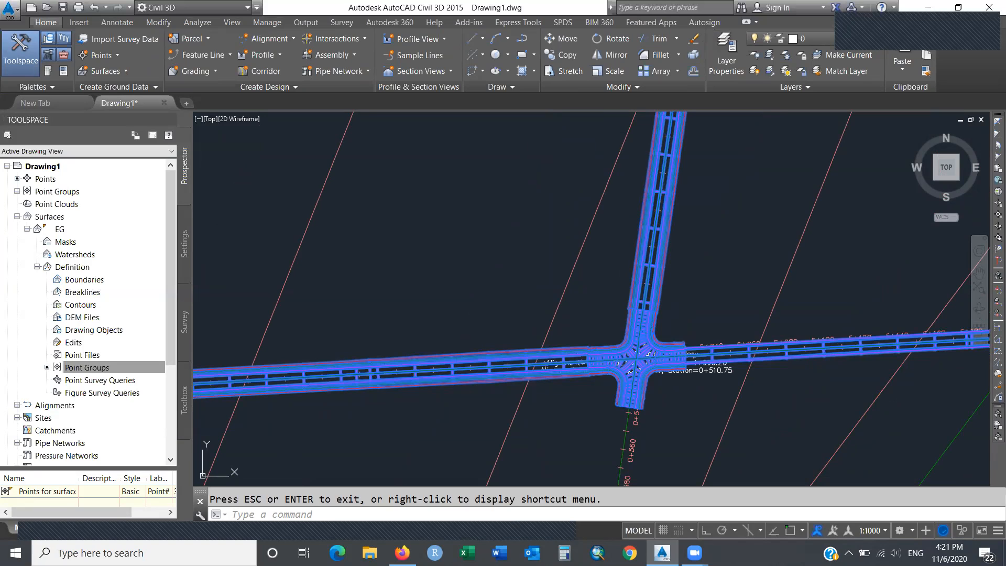
{"action": "key", "text": "Escape"}
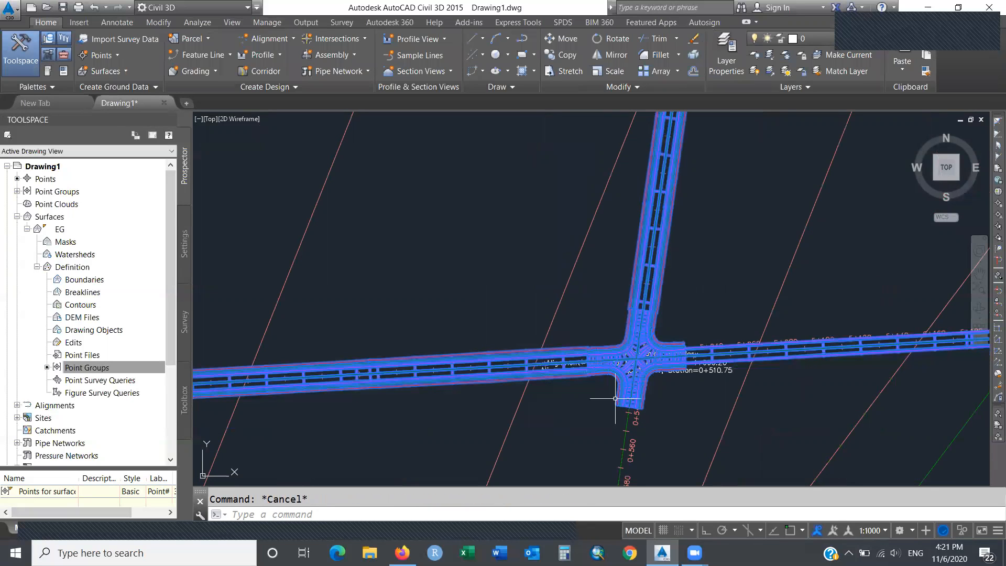
{"action": "left_click", "coordinate": [628, 421]}
{"action": "key", "text": "Escape"}
{"action": "left_click", "coordinate": [658, 284]}
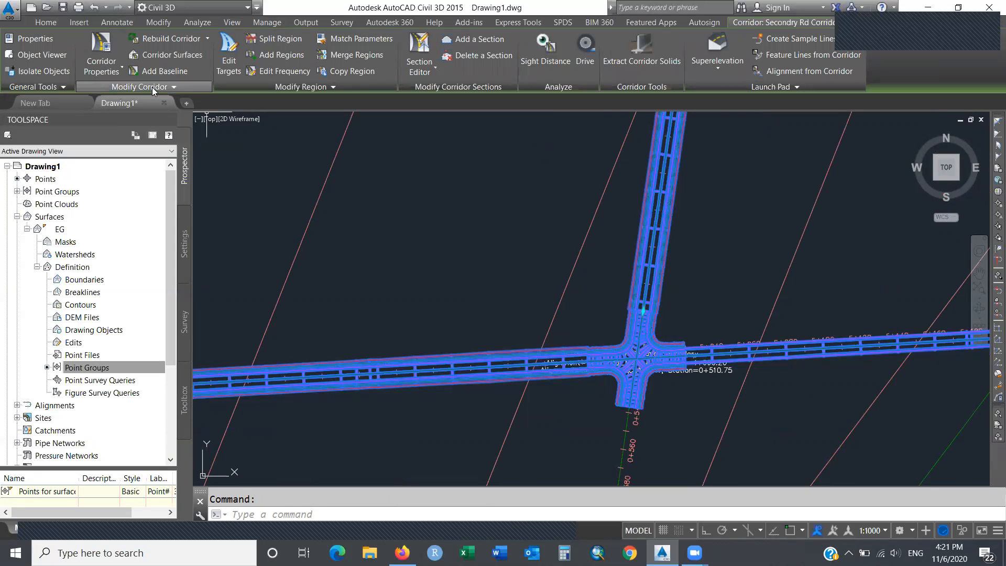
In Secondry Rd Corridor properties, rename the Primary Road Full Section region to 'RG- before intersection'.
{"action": "left_click", "coordinate": [124, 71]}
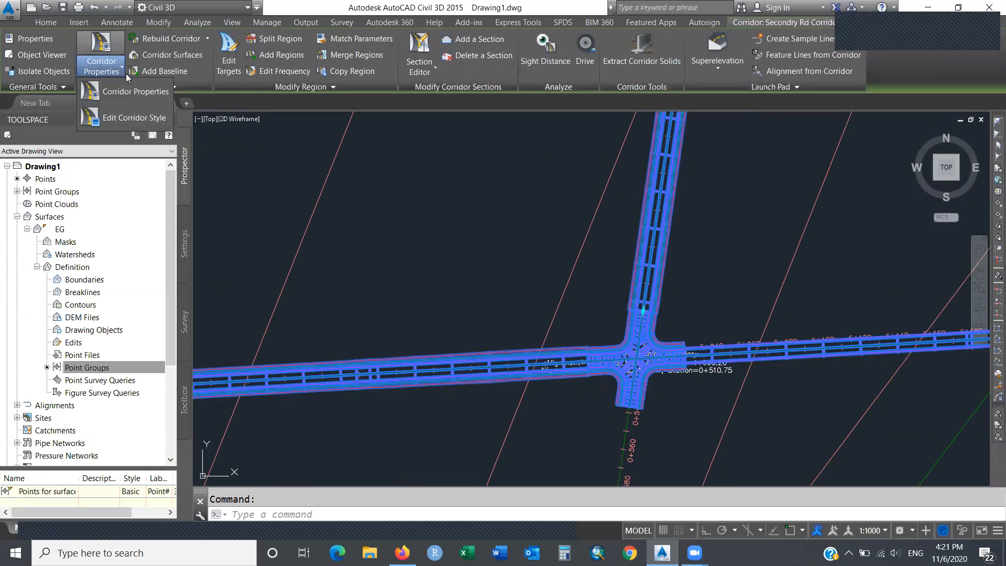
{"action": "left_click", "coordinate": [154, 94]}
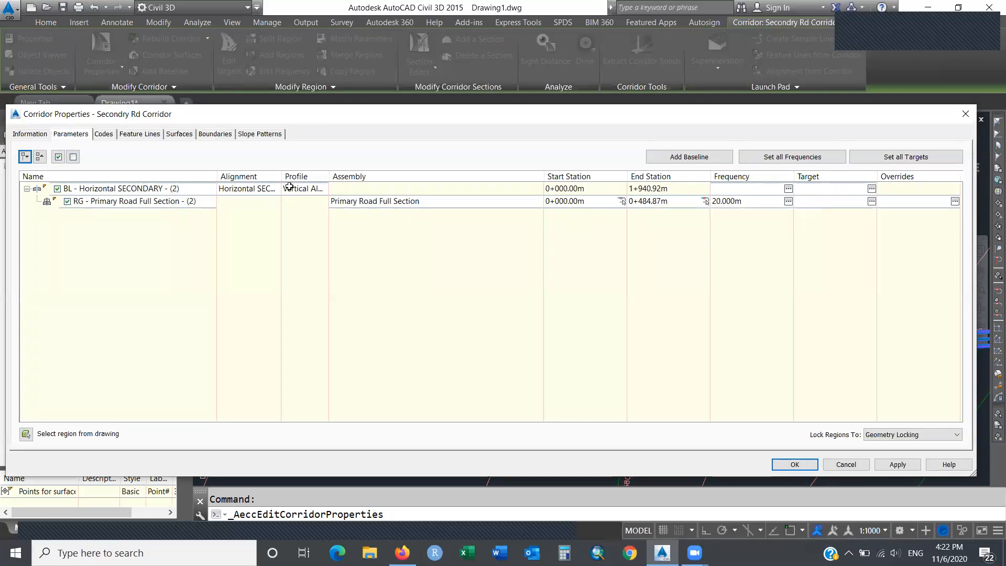
{"action": "left_click", "coordinate": [172, 203]}
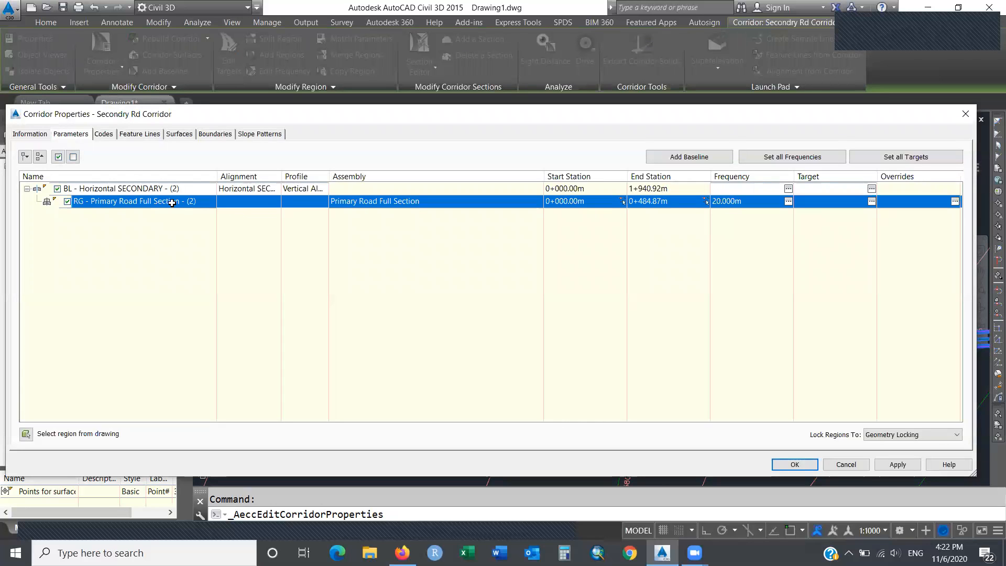
{"action": "left_click", "coordinate": [172, 202]}
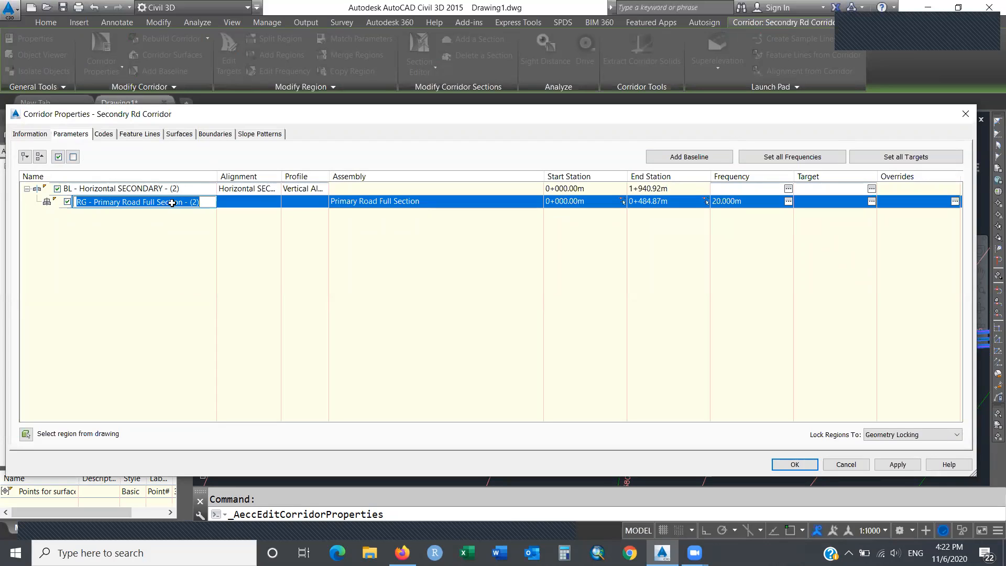
{"action": "type", "text": "RG- before "}
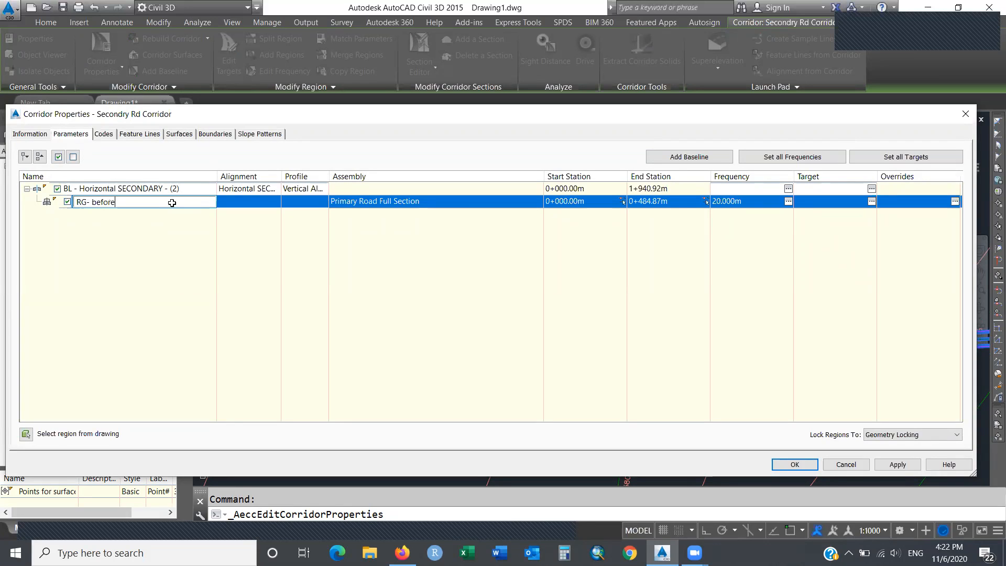
{"action": "type", "text": "intersection"}
{"action": "key", "text": "Return"}
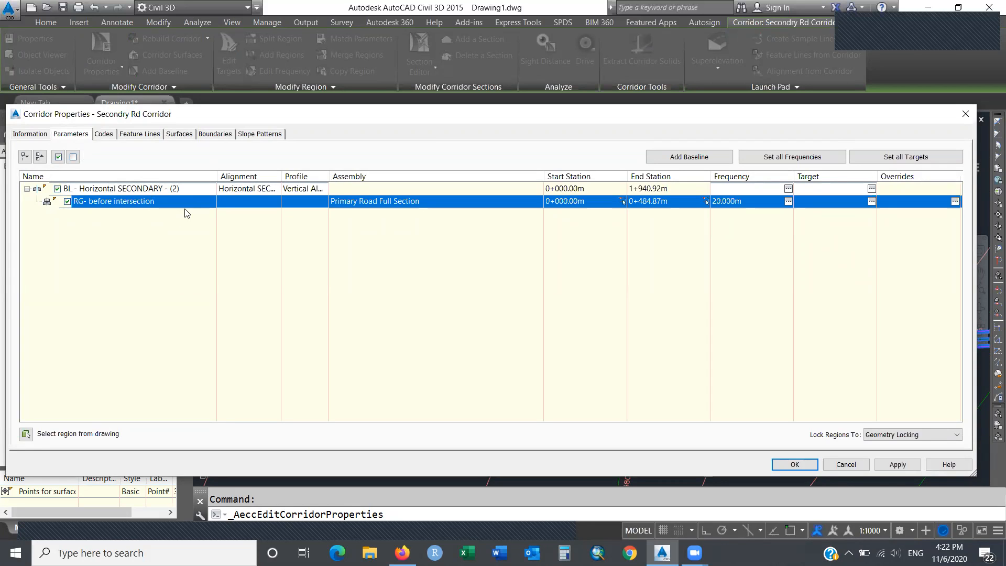
Add the region 'RG - after intersection secondary' with the Primary Road Full Section assembly after 'RG- before intersection'.
{"action": "right_click", "coordinate": [199, 202]}
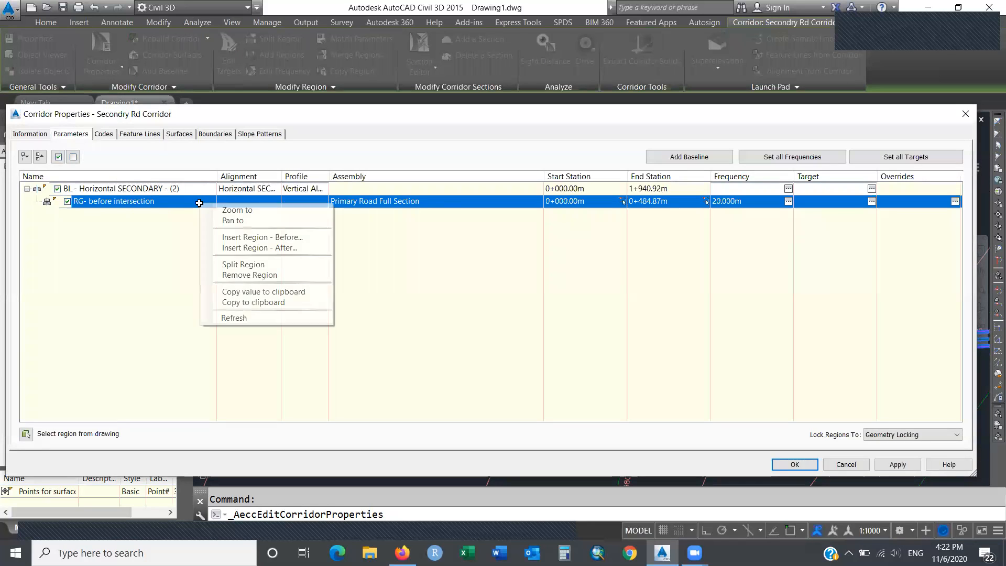
{"action": "left_click", "coordinate": [303, 248]}
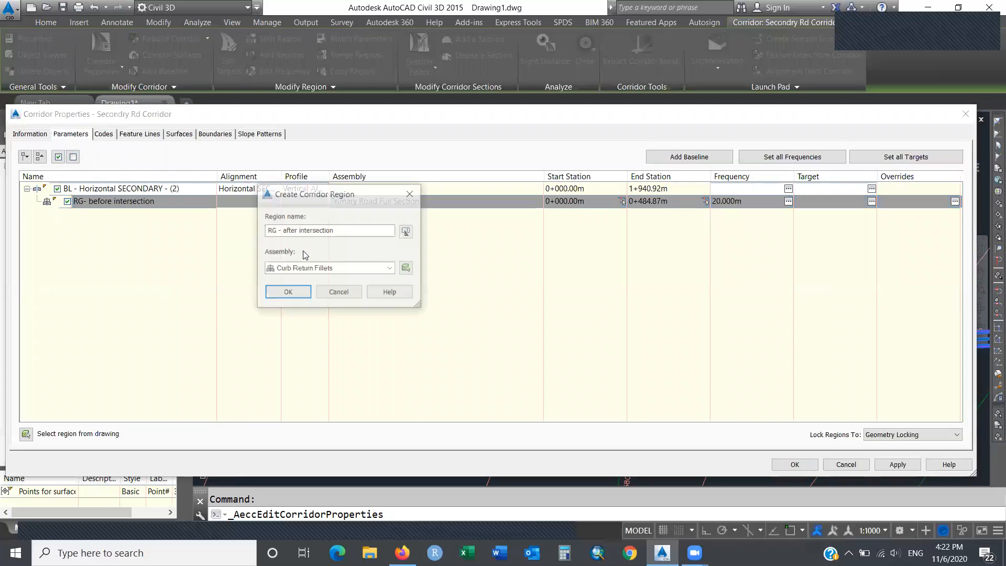
{"action": "left_click", "coordinate": [343, 230]}
{"action": "left_click_drag", "start_coordinate": [342, 230], "coordinate": [281, 231]}
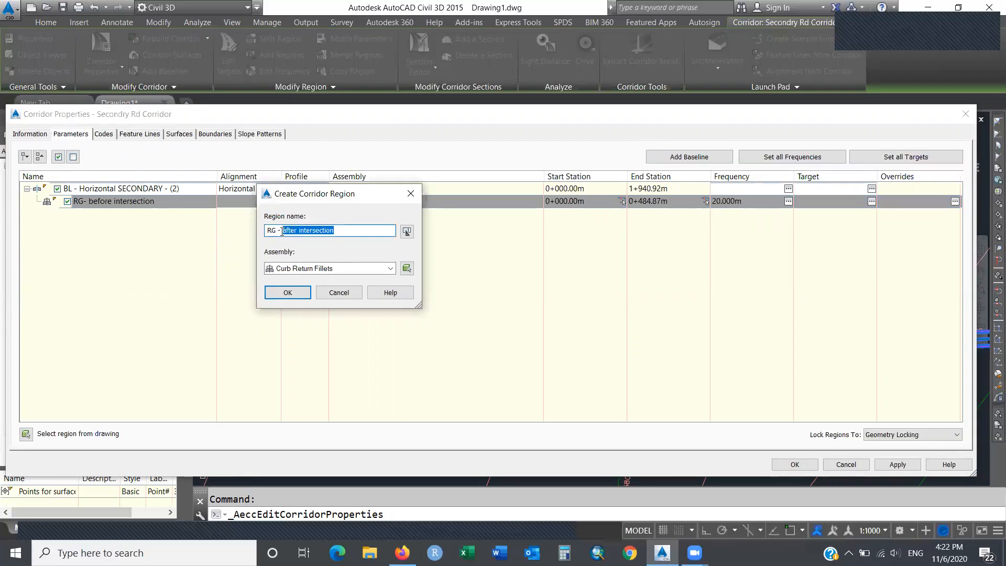
{"action": "left_click", "coordinate": [341, 229]}
{"action": "type", "text": "secondary"}
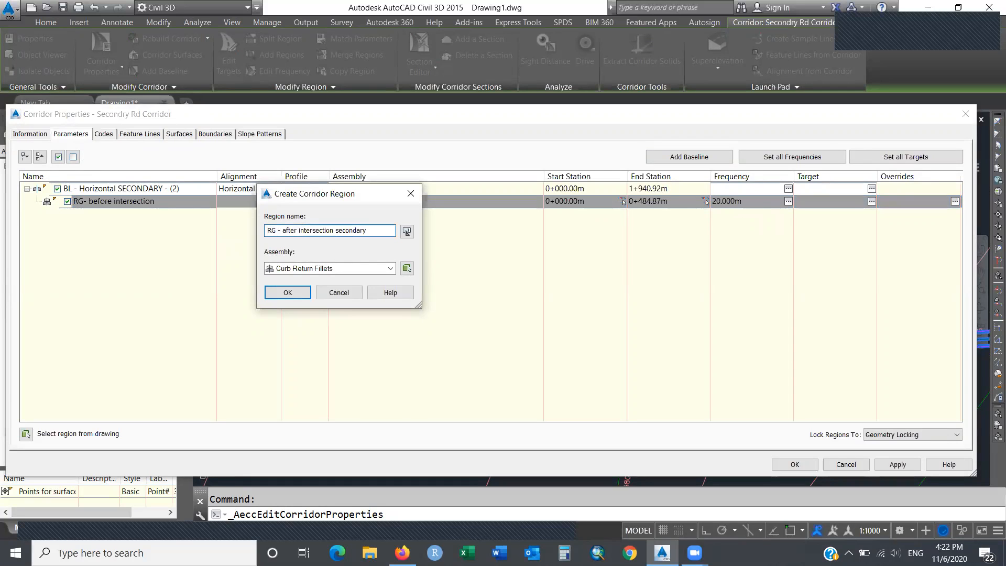
{"action": "left_click", "coordinate": [343, 268]}
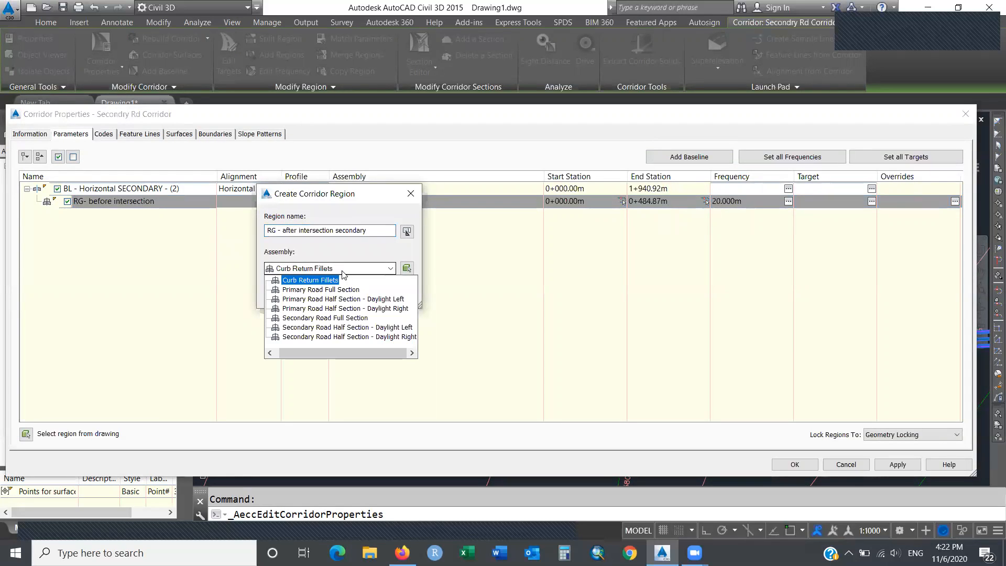
{"action": "left_click", "coordinate": [343, 290]}
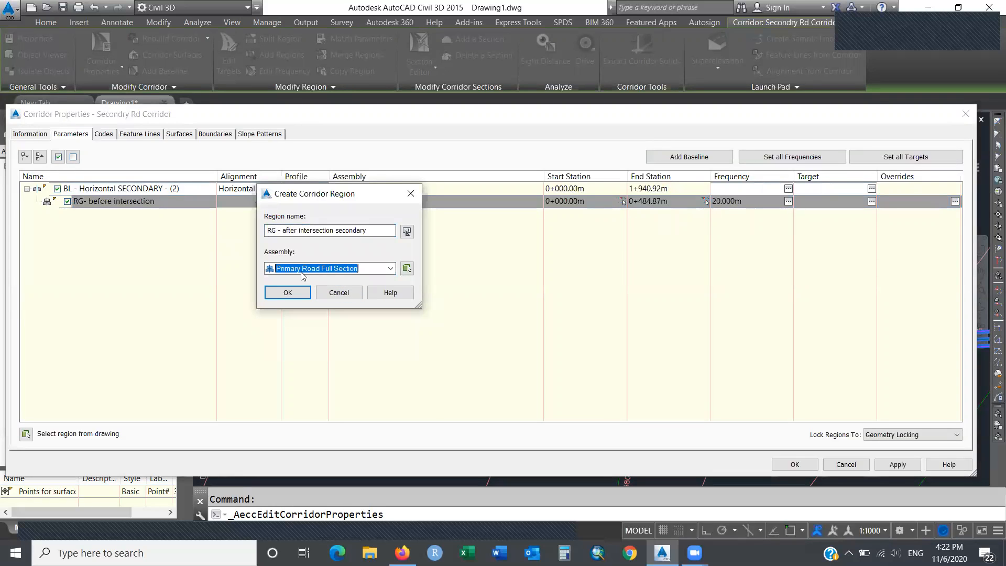
{"action": "left_click_drag", "start_coordinate": [318, 232], "coordinate": [377, 233]}
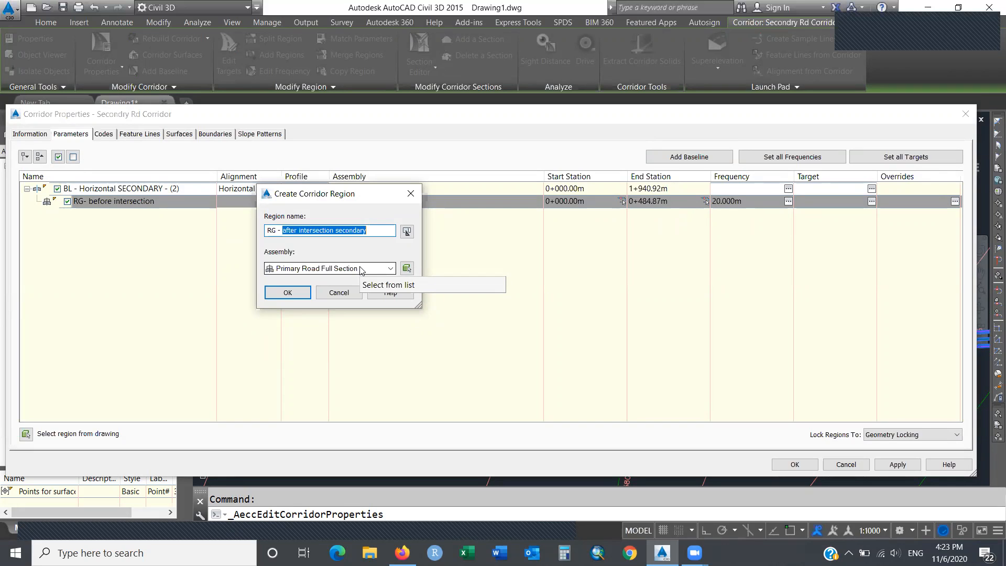
{"action": "left_click", "coordinate": [302, 295]}
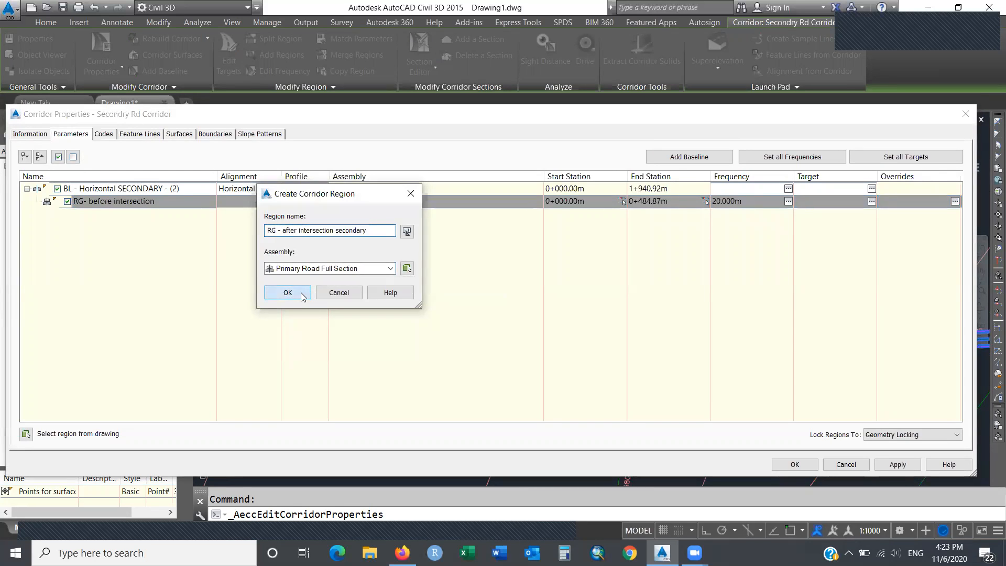
Set the secondary after-intersection region's start station to 536.63, giving 0+536.63m to 1+940.92m.
{"action": "left_click", "coordinate": [584, 213]}
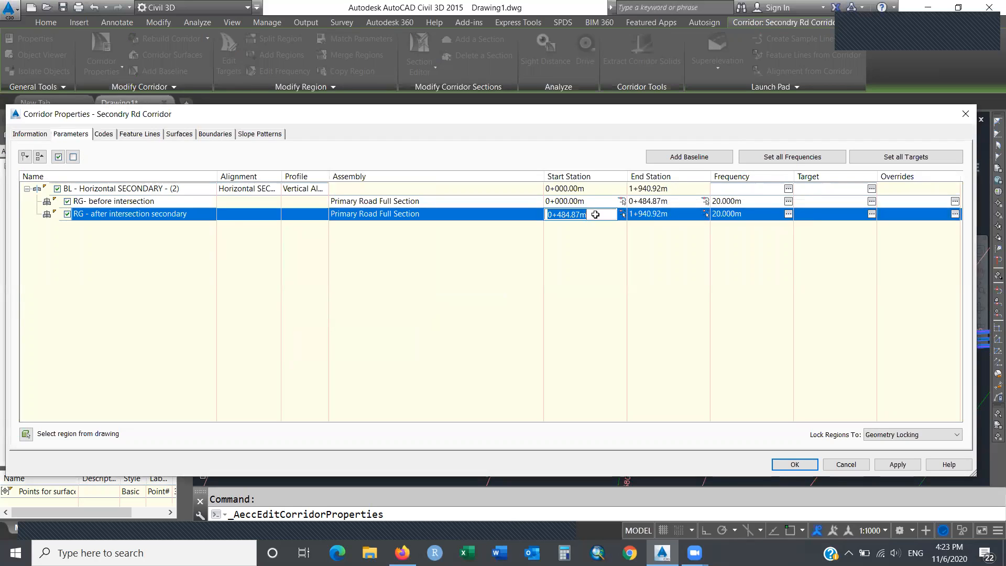
{"action": "type", "text": "536"}
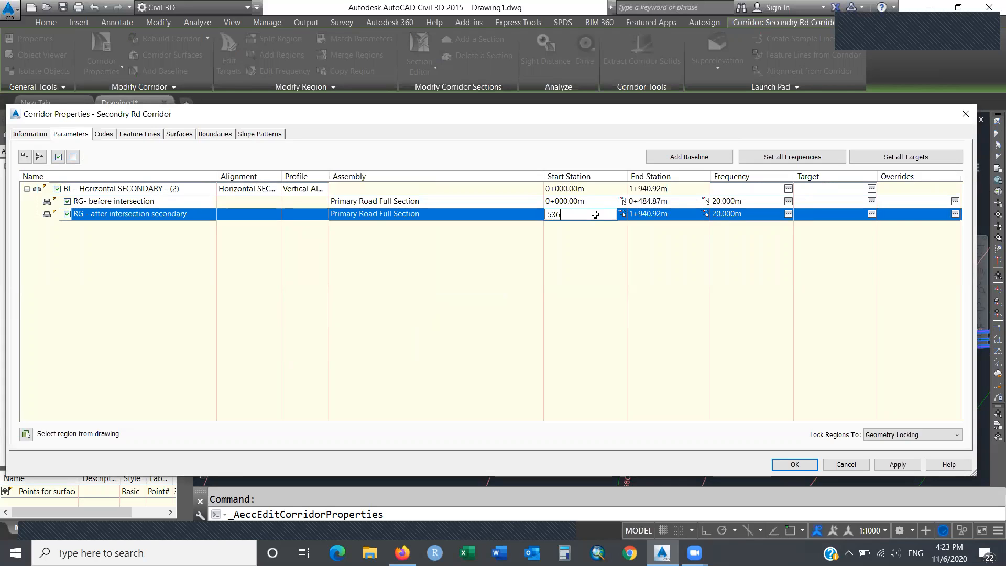
{"action": "type", "text": ".63"}
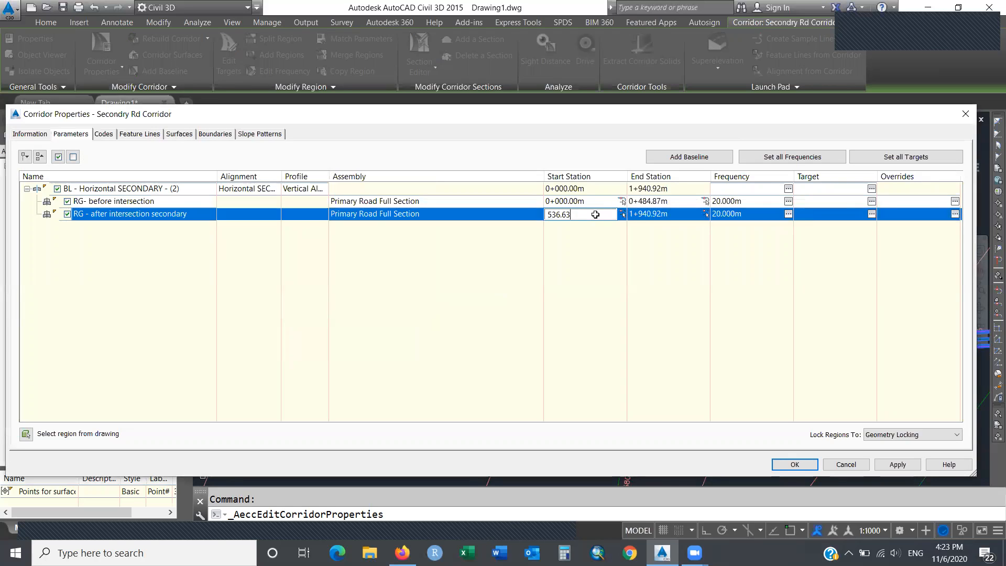
{"action": "left_click", "coordinate": [593, 242]}
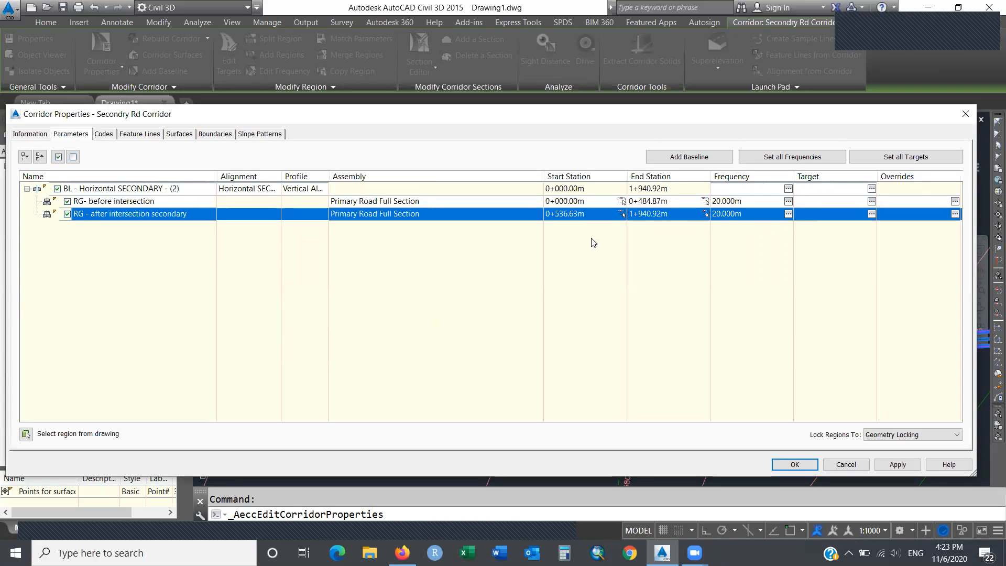
{"action": "left_click", "coordinate": [592, 215]}
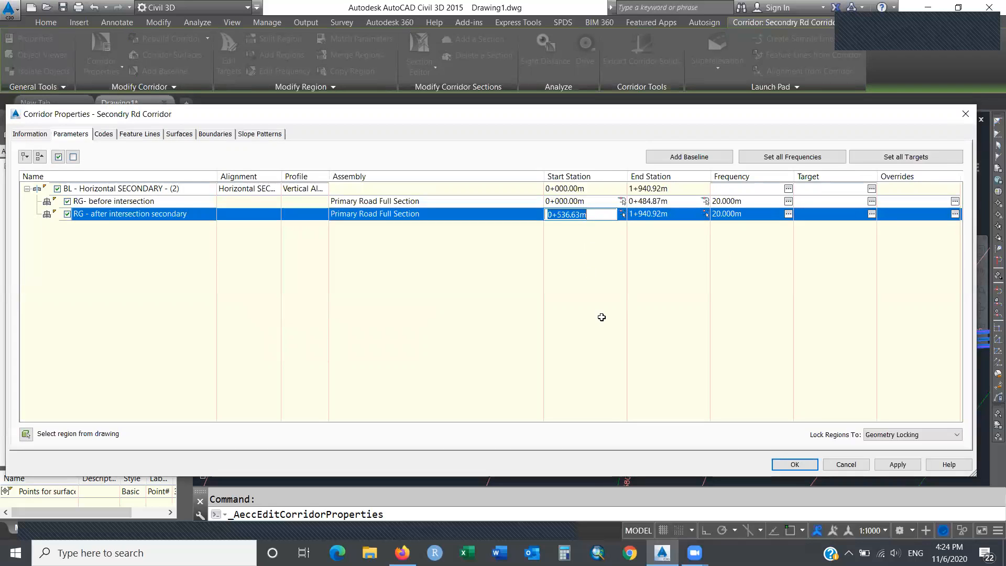
{"action": "left_click", "coordinate": [599, 351]}
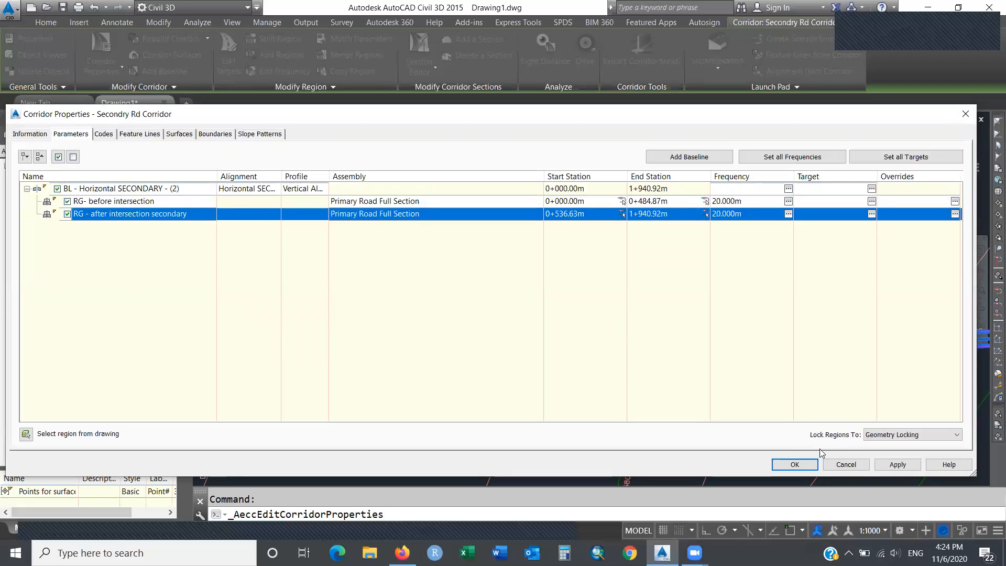
Apply the edits, rebuild the Secondry Rd Corridor, close the Event Viewer, and deselect.
{"action": "left_click", "coordinate": [800, 464]}
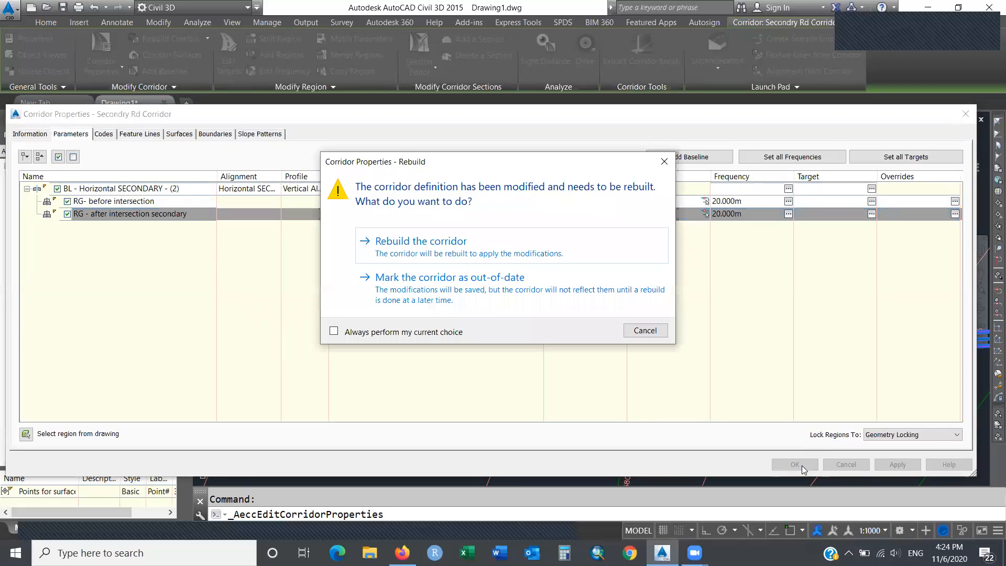
{"action": "left_click", "coordinate": [584, 248]}
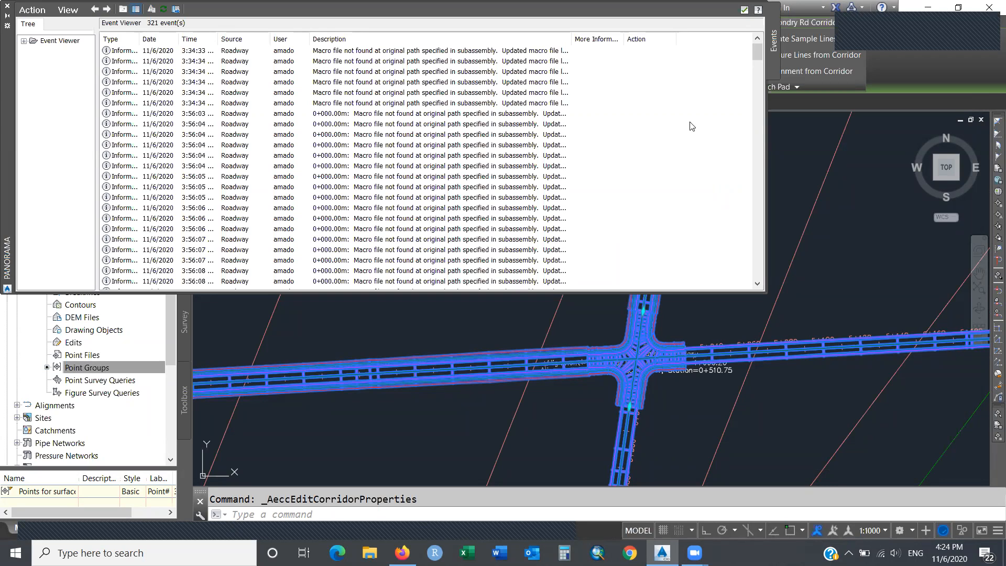
{"action": "left_click", "coordinate": [743, 11]}
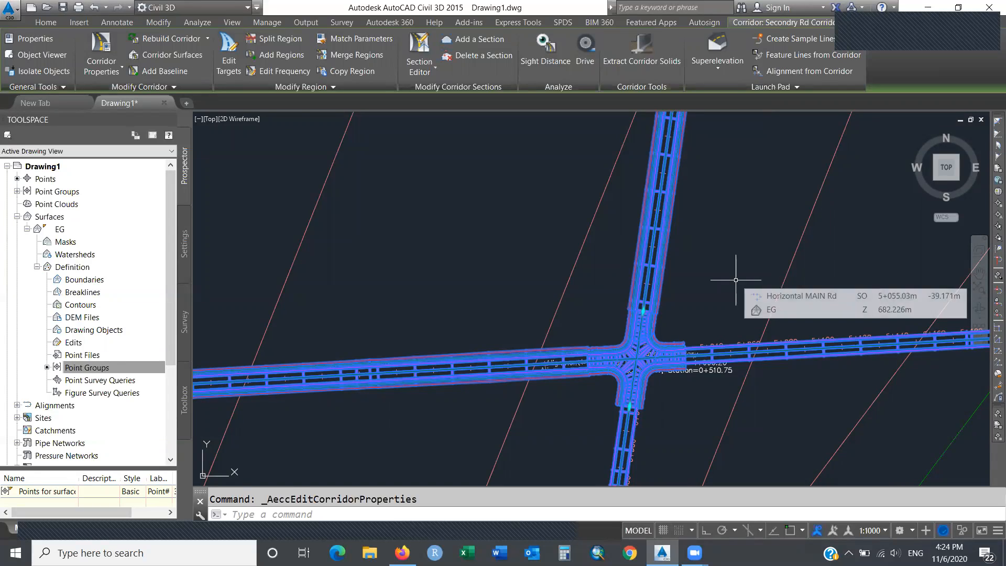
{"action": "key", "text": "Escape"}
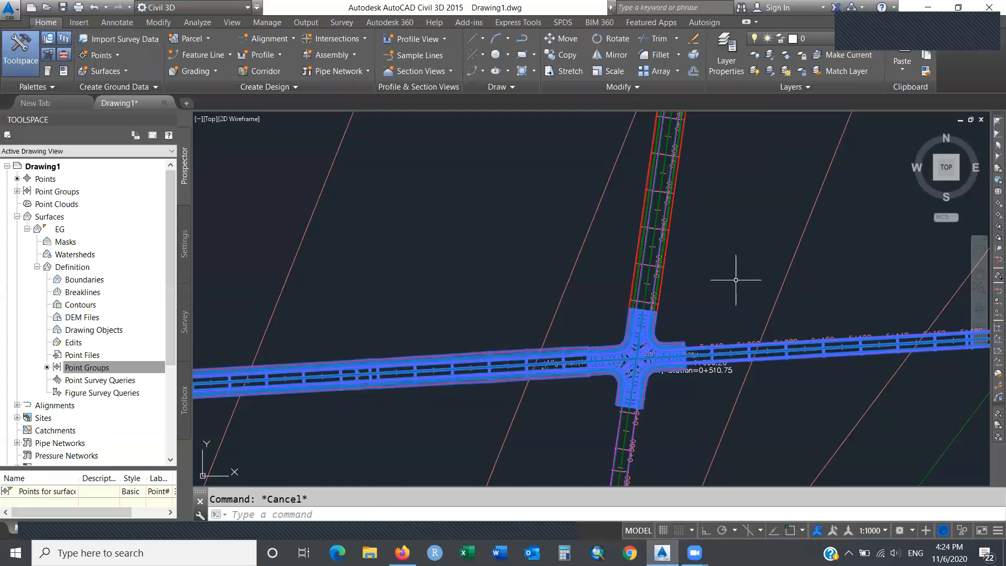
Zoom to extents, then window-zoom around the road crossing on the terrain.
{"action": "type", "text": "zoom"}
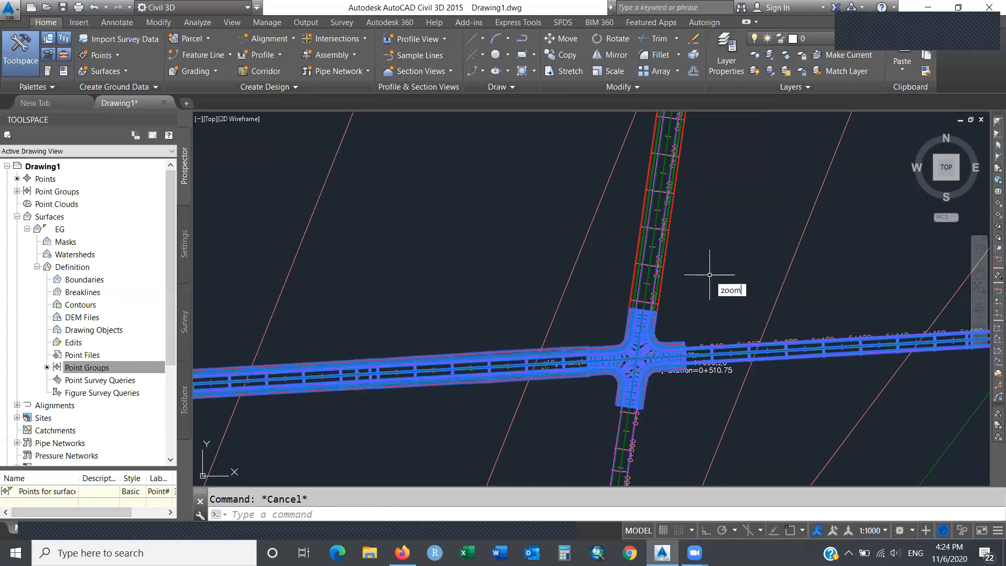
{"action": "key", "text": "Return"}
{"action": "type", "text": "E"}
{"action": "key", "text": "Return"}
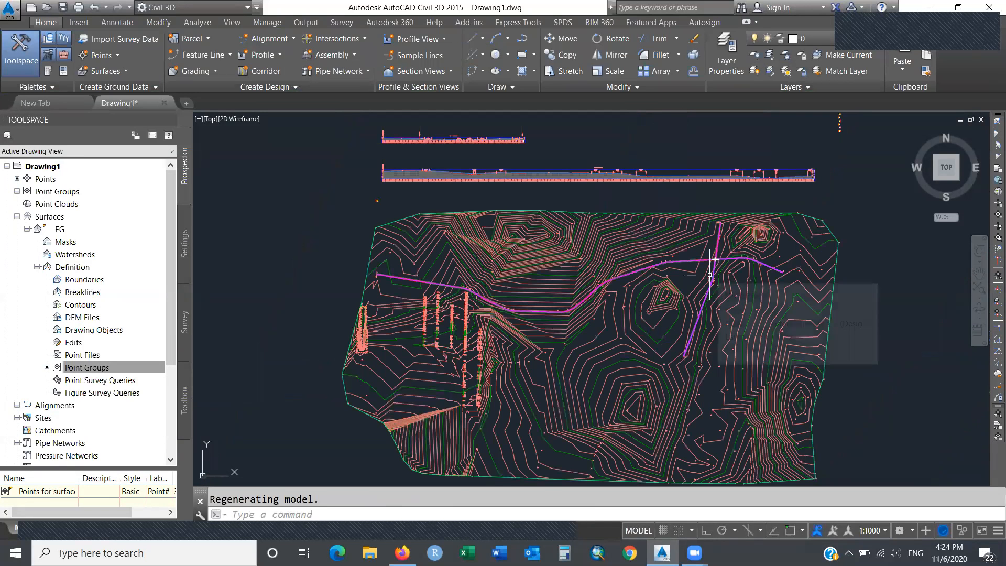
{"action": "type", "text": "zoom"}
{"action": "key", "text": "Return"}
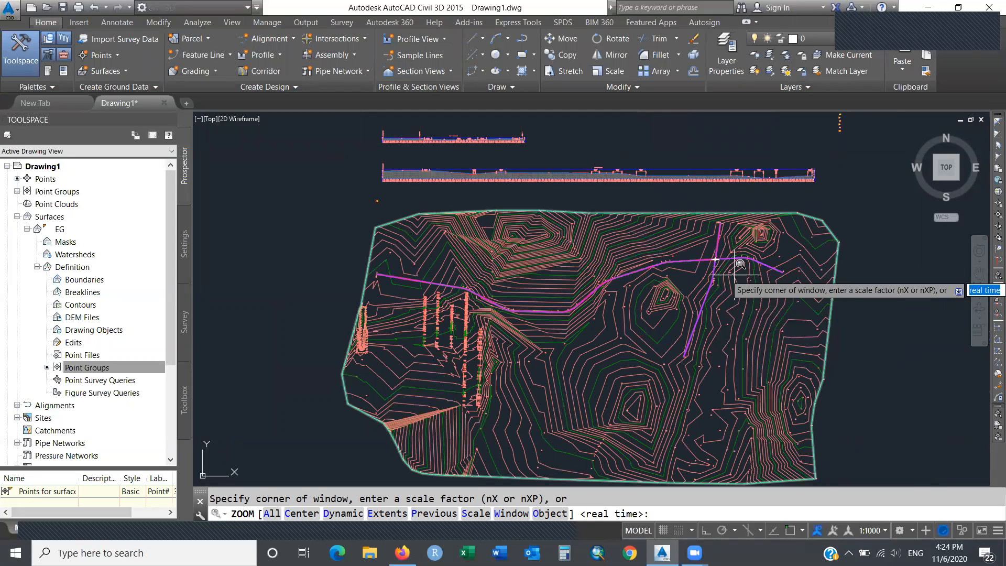
{"action": "left_click", "coordinate": [786, 374]}
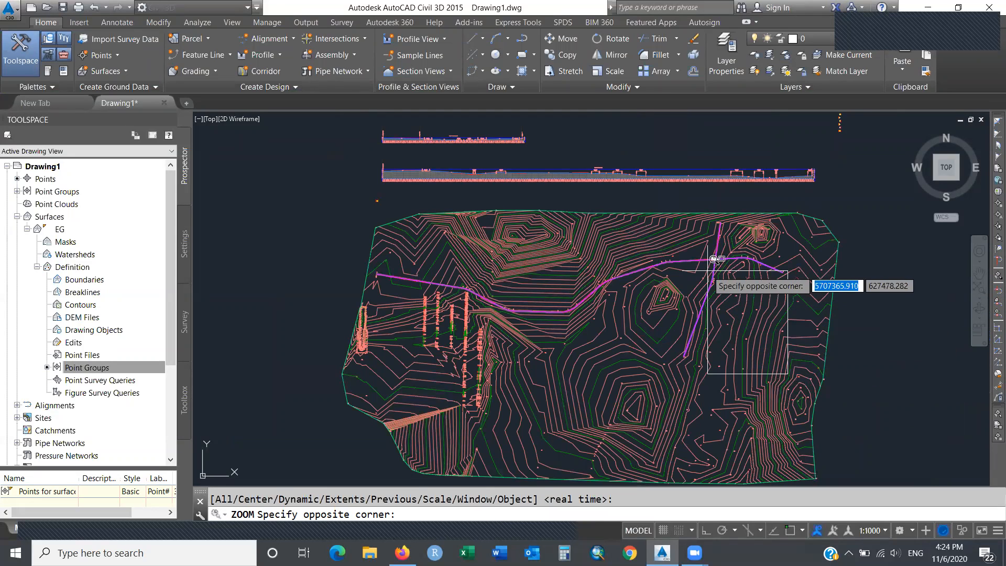
{"action": "left_click", "coordinate": [690, 239]}
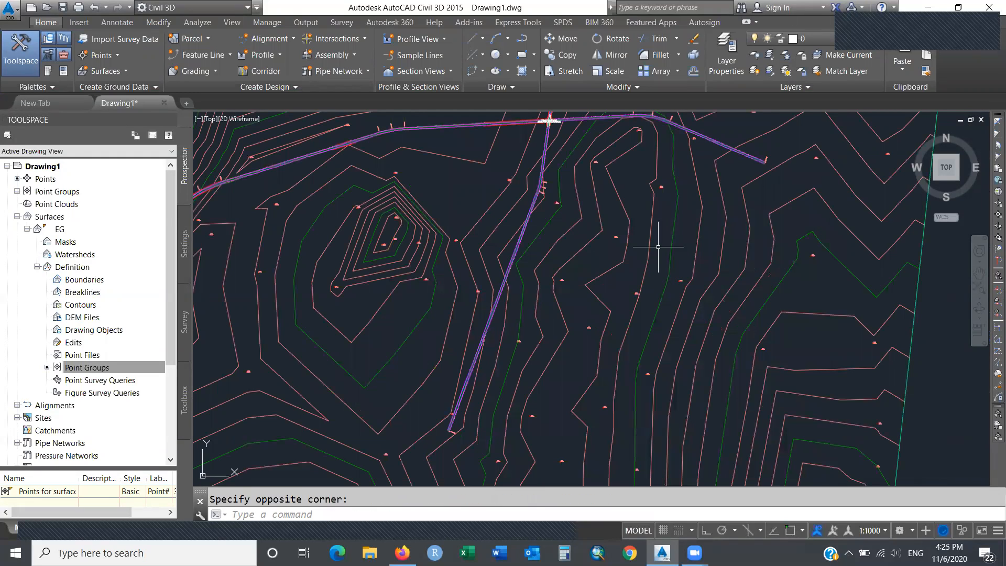
Pan across the terrain to inspect the crossing Main Rd and secondary corridors.
{"action": "type", "text": "pan"}
{"action": "key", "text": "Return"}
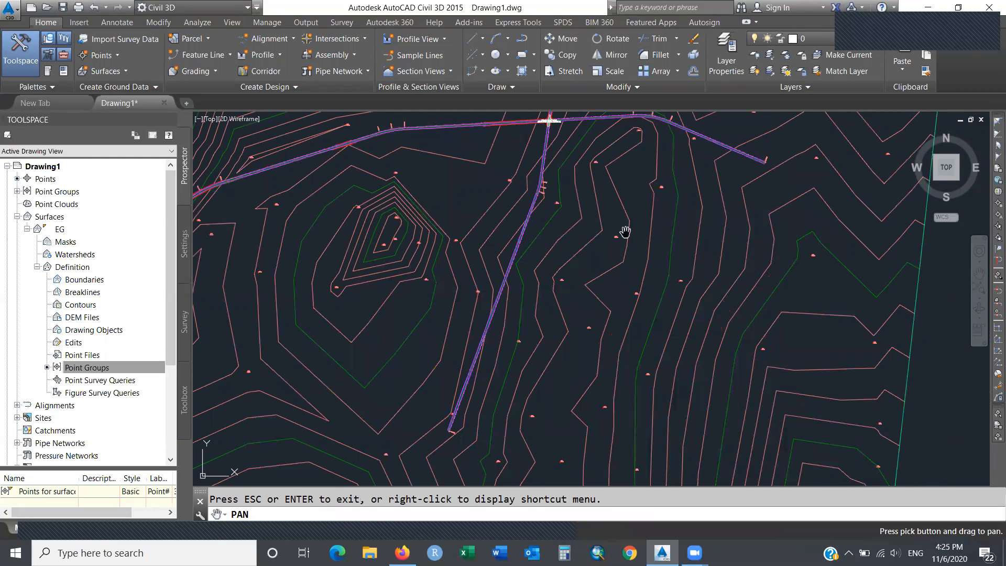
{"action": "left_click_drag", "start_coordinate": [605, 183], "coordinate": [628, 359]}
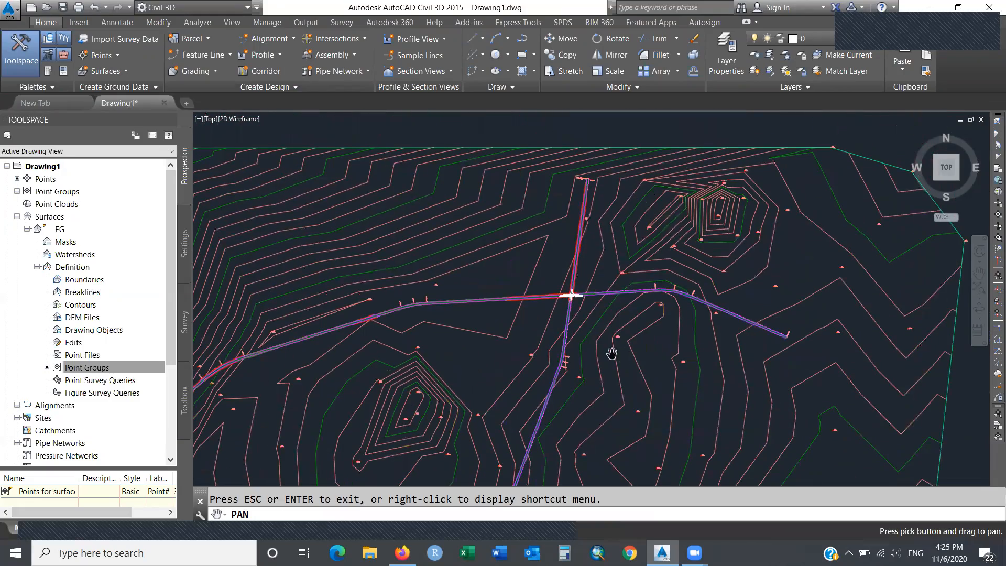
{"action": "left_click_drag", "start_coordinate": [624, 317], "coordinate": [689, 241]}
{"action": "mouse_move", "coordinate": [542, 290]}
{"action": "left_mouse_down"}
{"action": "mouse_move", "coordinate": [608, 238]}
{"action": "mouse_move", "coordinate": [664, 216]}
{"action": "left_mouse_up"}
{"action": "mouse_move", "coordinate": [465, 285]}
{"action": "left_mouse_down"}
{"action": "mouse_move", "coordinate": [575, 246]}
{"action": "mouse_move", "coordinate": [682, 231]}
{"action": "mouse_move", "coordinate": [744, 243]}
{"action": "mouse_move", "coordinate": [801, 281]}
{"action": "mouse_move", "coordinate": [889, 310]}
{"action": "mouse_move", "coordinate": [408, 355]}
{"action": "left_mouse_up"}
{"action": "left_click_drag", "start_coordinate": [591, 340], "coordinate": [346, 355]}
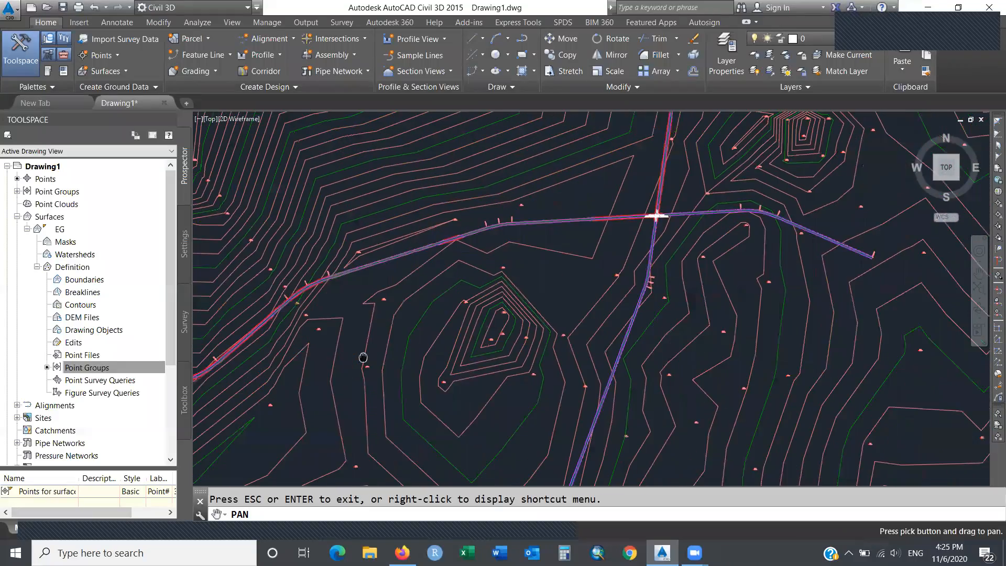
{"action": "left_click_drag", "start_coordinate": [600, 280], "coordinate": [347, 321]}
{"action": "mouse_move", "coordinate": [498, 294]}
{"action": "left_mouse_down"}
{"action": "mouse_move", "coordinate": [503, 281]}
{"action": "mouse_move", "coordinate": [572, 262]}
{"action": "mouse_move", "coordinate": [585, 290]}
{"action": "left_mouse_up"}
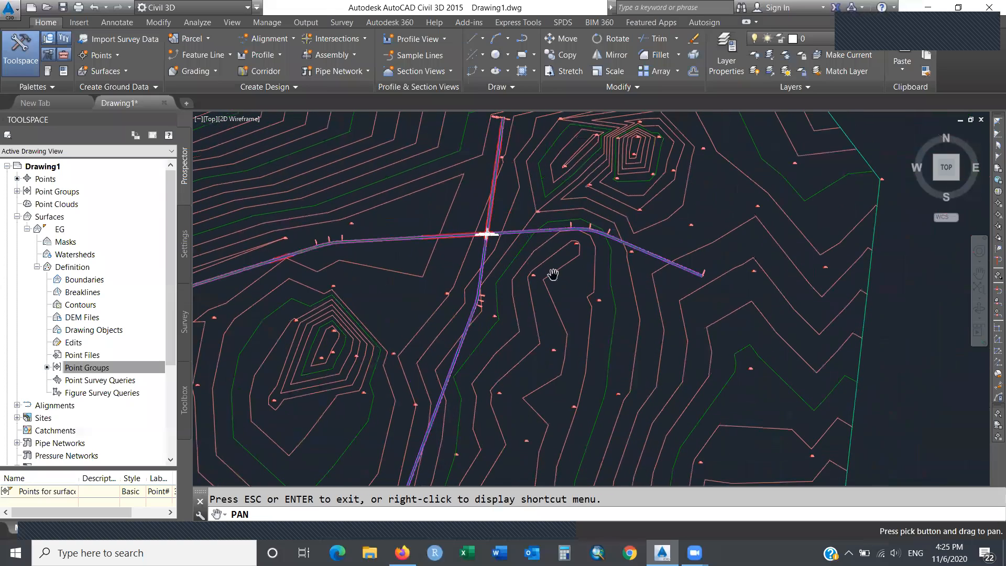
{"action": "key", "text": "Escape"}
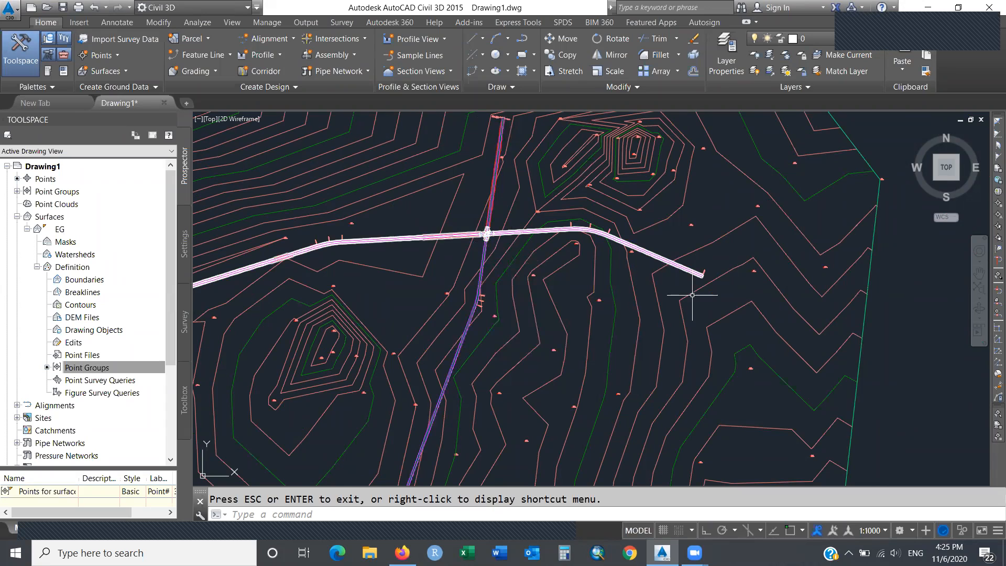
Cancel a stray selection and re-centre the road crossing in the view.
{"action": "left_click", "coordinate": [696, 215]}
{"action": "key", "text": "Escape"}
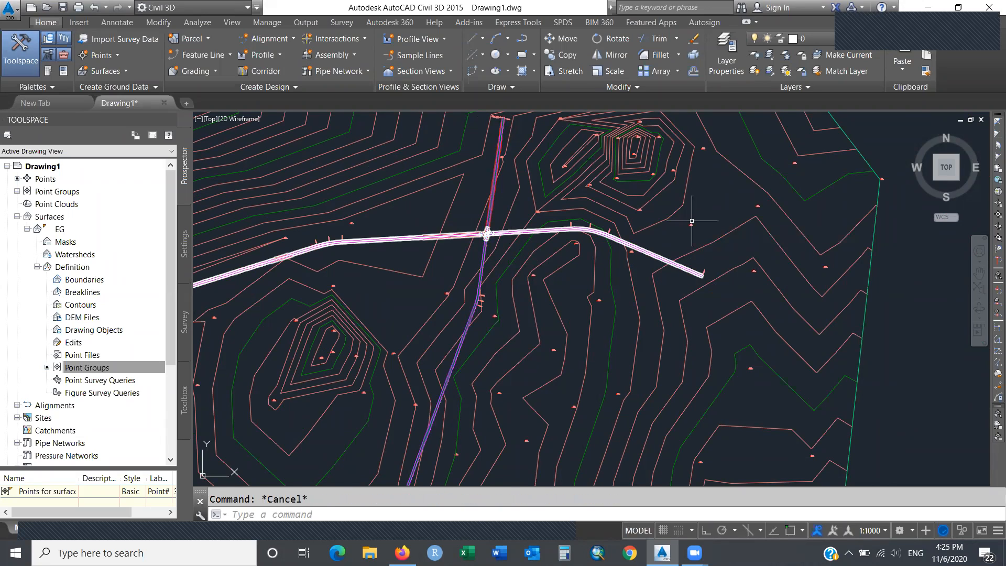
{"action": "type", "text": "p"}
{"action": "key", "text": "Return"}
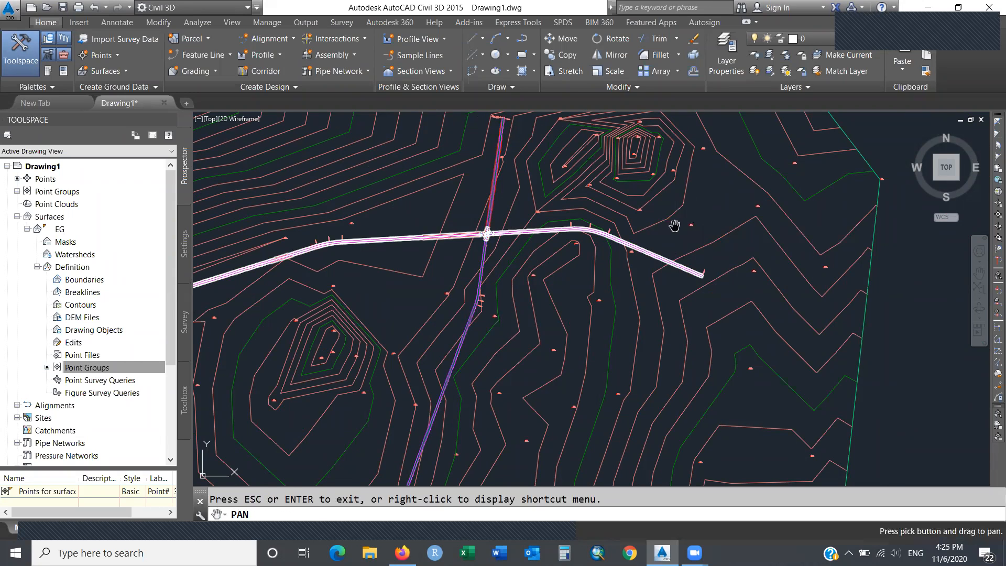
{"action": "left_click_drag", "start_coordinate": [595, 212], "coordinate": [684, 233]}
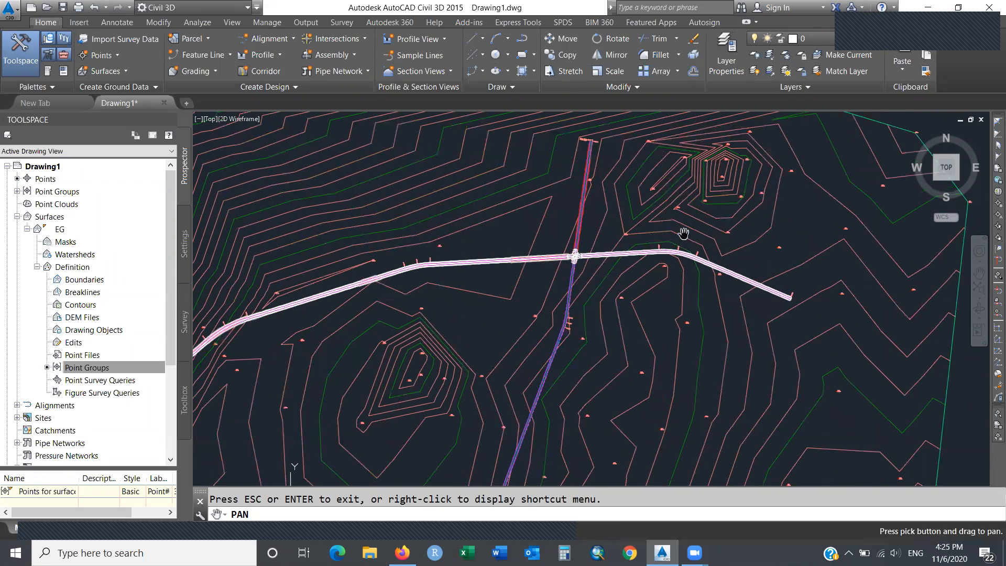
{"action": "key", "text": "Escape"}
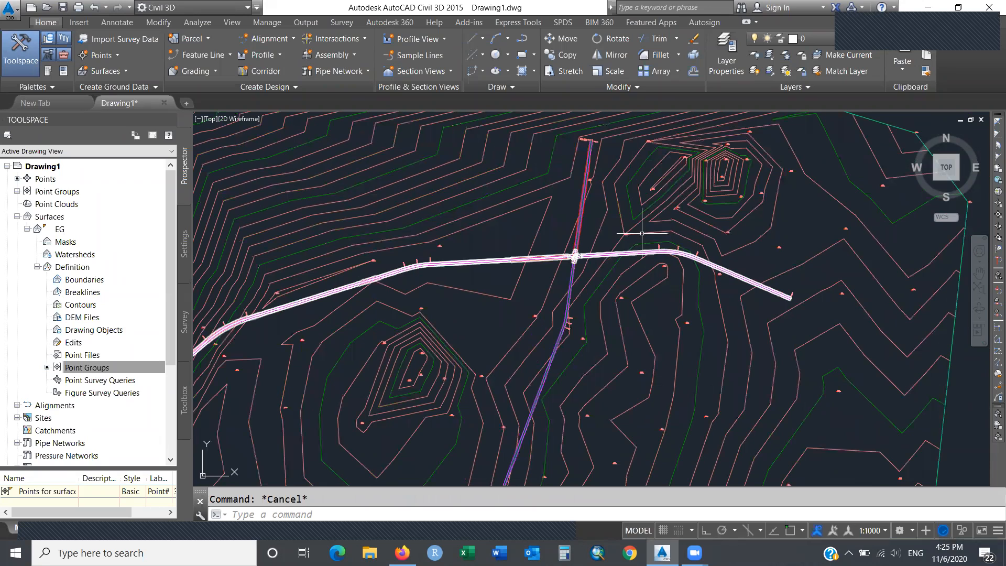
Pan up to look at the profile views, then back down to the intersection.
{"action": "mouse_move", "coordinate": [549, 242]}
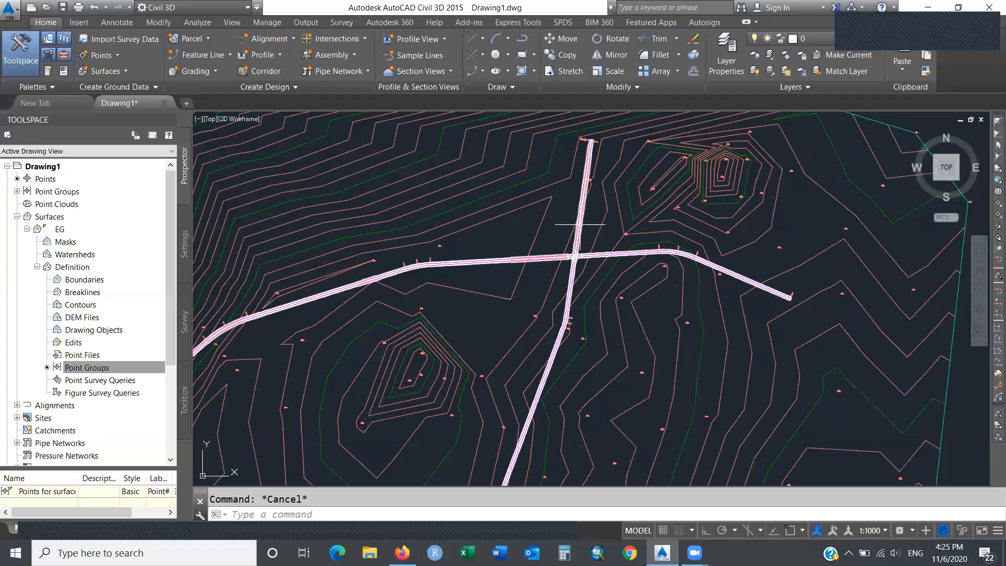
{"action": "mouse_move", "coordinate": [597, 224]}
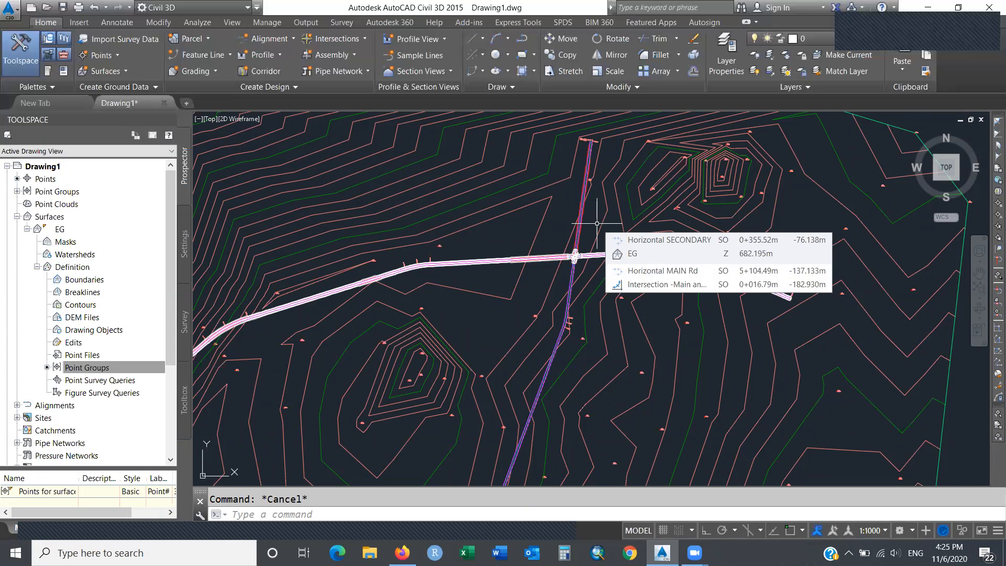
{"action": "type", "text": "pan"}
{"action": "key", "text": "Return"}
{"action": "left_click_drag", "start_coordinate": [518, 168], "coordinate": [608, 337]}
{"action": "middle_click_drag", "start_coordinate": [643, 290], "coordinate": [651, 368]}
{"action": "mouse_move", "coordinate": [507, 233]}
{"action": "middle_mouse_down"}
{"action": "mouse_move", "coordinate": [665, 323]}
{"action": "mouse_move", "coordinate": [897, 277]}
{"action": "middle_mouse_up"}
{"action": "mouse_move", "coordinate": [897, 277]}
{"action": "left_mouse_down"}
{"action": "mouse_move", "coordinate": [772, 204]}
{"action": "mouse_move", "coordinate": [686, 173]}
{"action": "mouse_move", "coordinate": [774, 316]}
{"action": "left_mouse_up"}
{"action": "mouse_move", "coordinate": [917, 476]}
{"action": "middle_mouse_down"}
{"action": "mouse_move", "coordinate": [812, 350]}
{"action": "mouse_move", "coordinate": [653, 225]}
{"action": "middle_mouse_up"}
{"action": "middle_click_drag", "start_coordinate": [735, 321], "coordinate": [684, 302]}
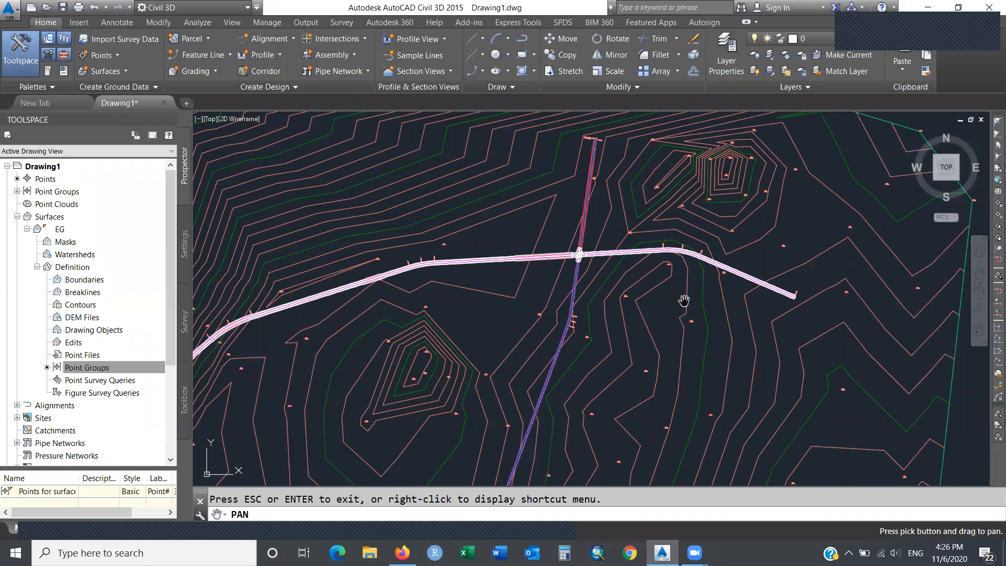
{"action": "key", "text": "Escape"}
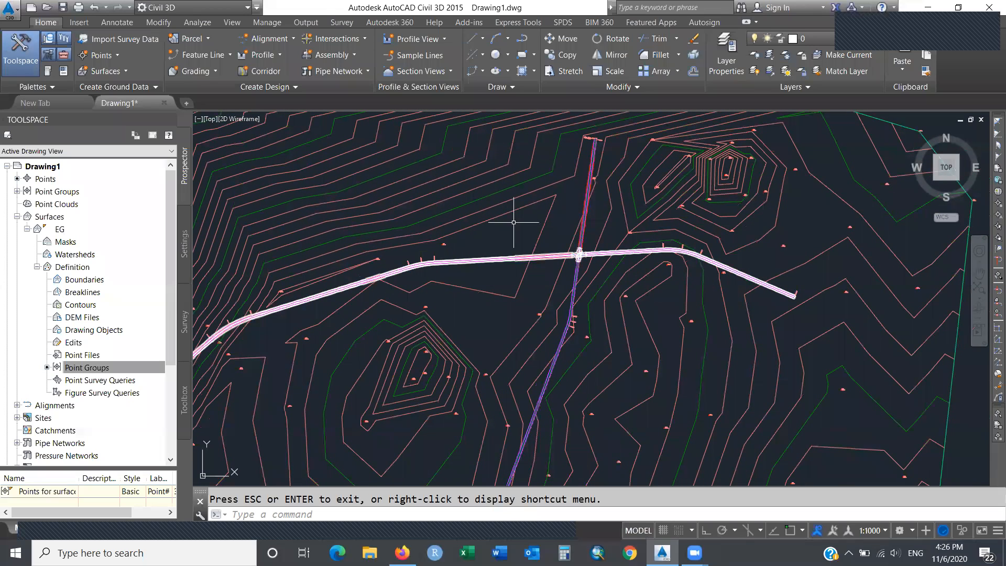
Pan to show the profile grid above the surface, including its left end.
{"action": "type", "text": "pan"}
{"action": "key", "text": "Return"}
{"action": "left_click_drag", "start_coordinate": [414, 173], "coordinate": [861, 303]}
{"action": "mouse_move", "coordinate": [495, 244]}
{"action": "left_mouse_down"}
{"action": "mouse_move", "coordinate": [743, 244]}
{"action": "mouse_move", "coordinate": [904, 273]}
{"action": "left_mouse_up"}
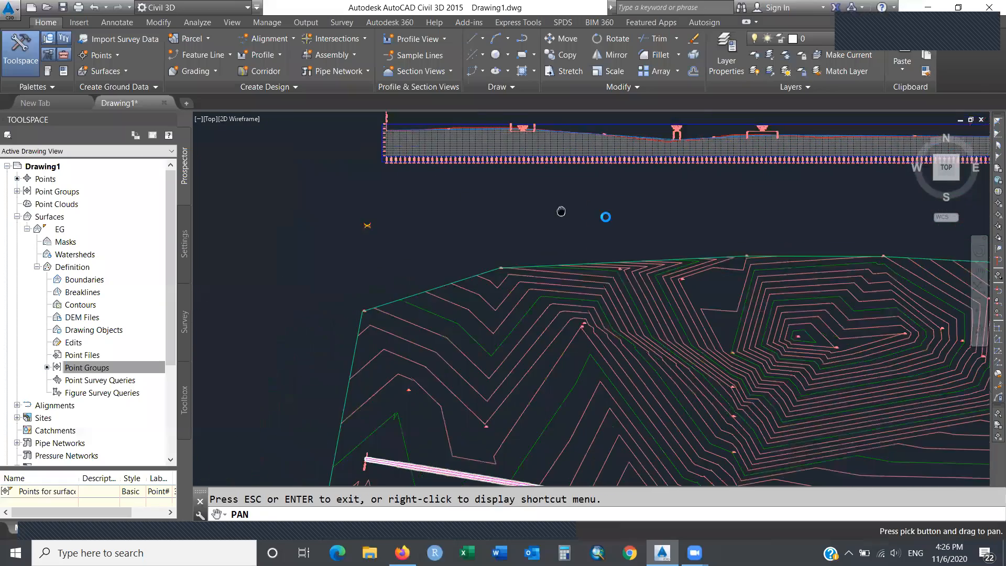
Zoom in on the small symbol left of the profile, then show the Civil Metric tool palettes.
{"action": "key", "text": "Escape"}
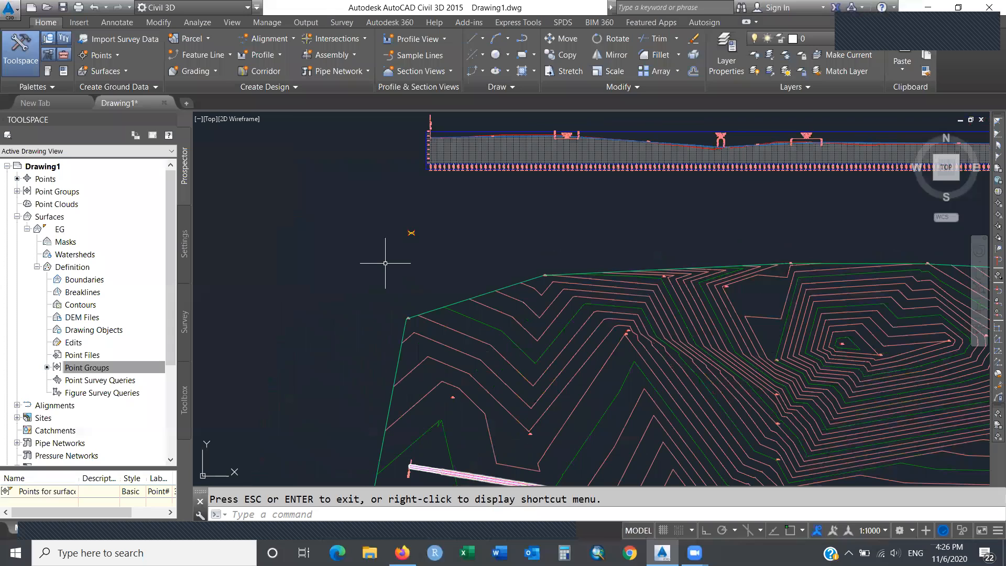
{"action": "type", "text": "zoom"}
{"action": "key", "text": "Return"}
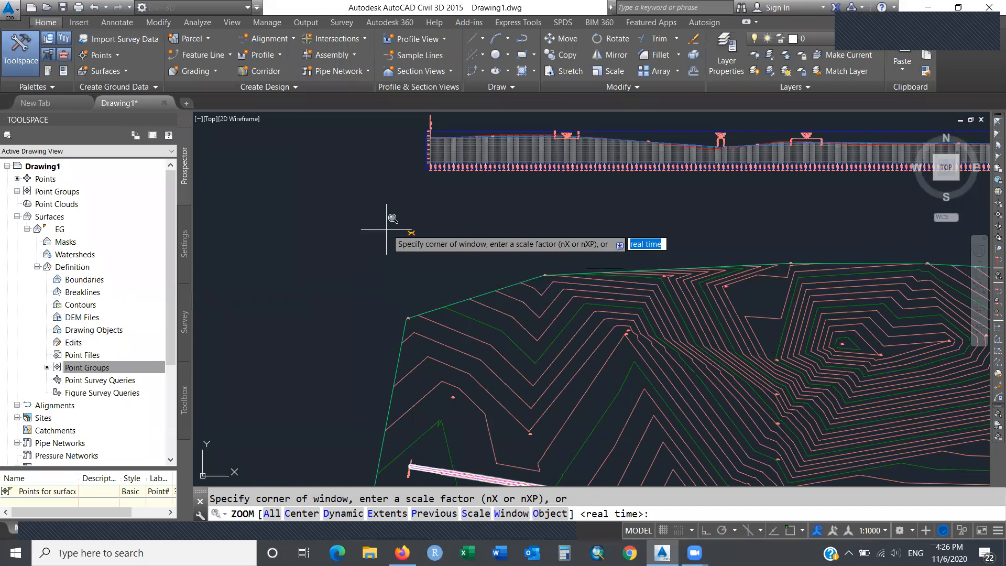
{"action": "left_click", "coordinate": [389, 223]}
{"action": "left_click", "coordinate": [427, 265]}
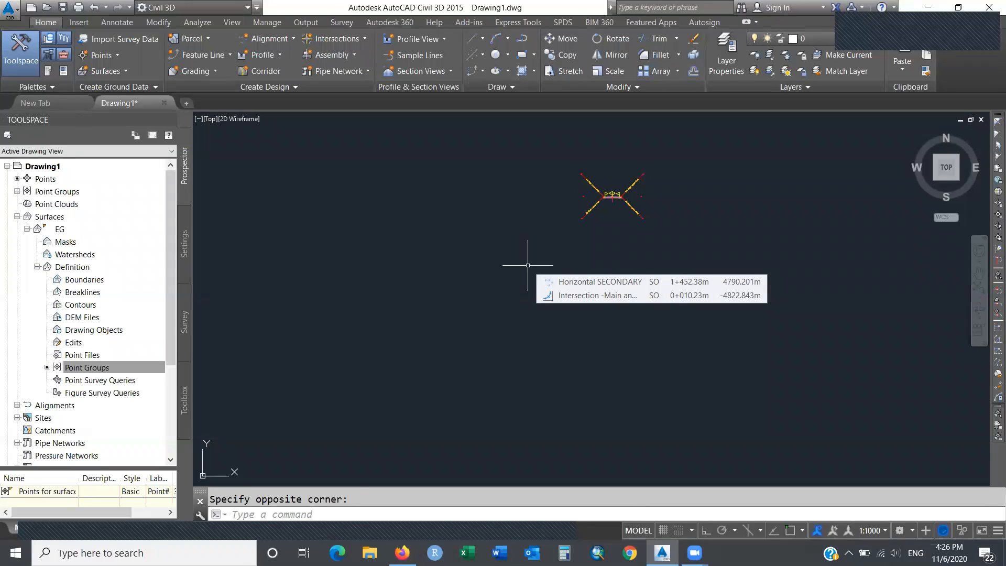
{"action": "key", "text": "ctrl+3"}
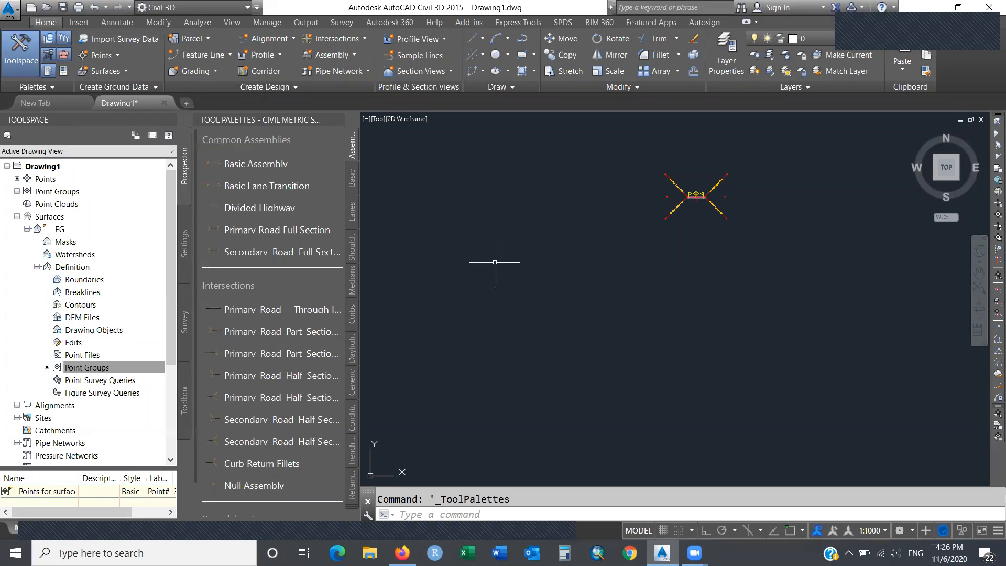
Switch the palette group to Bridge and Rail, listing BridgeBoxGirder1, BridgeBoxGirder2 and RailSingle.
{"action": "left_click", "coordinate": [354, 509]}
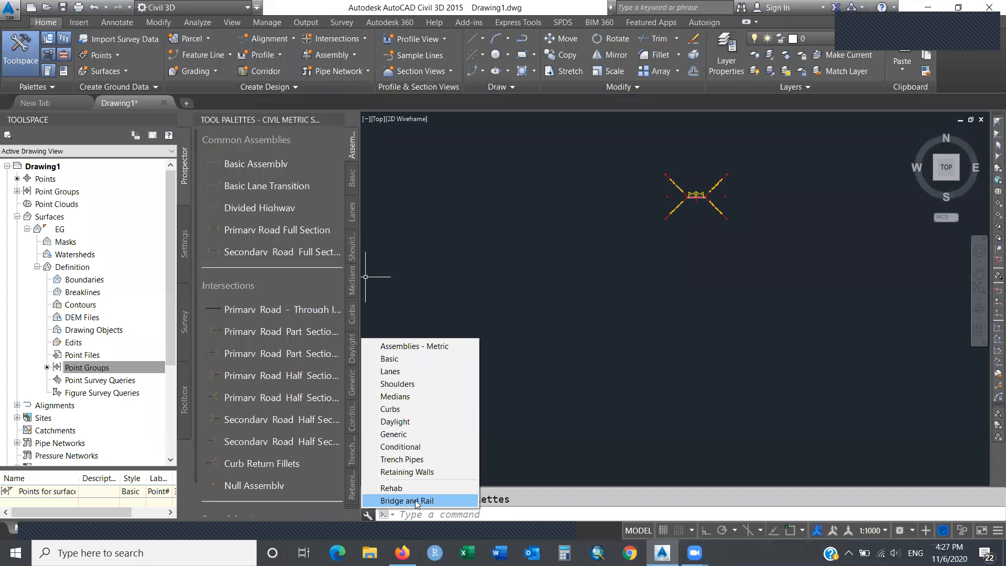
{"action": "left_click", "coordinate": [333, 505]}
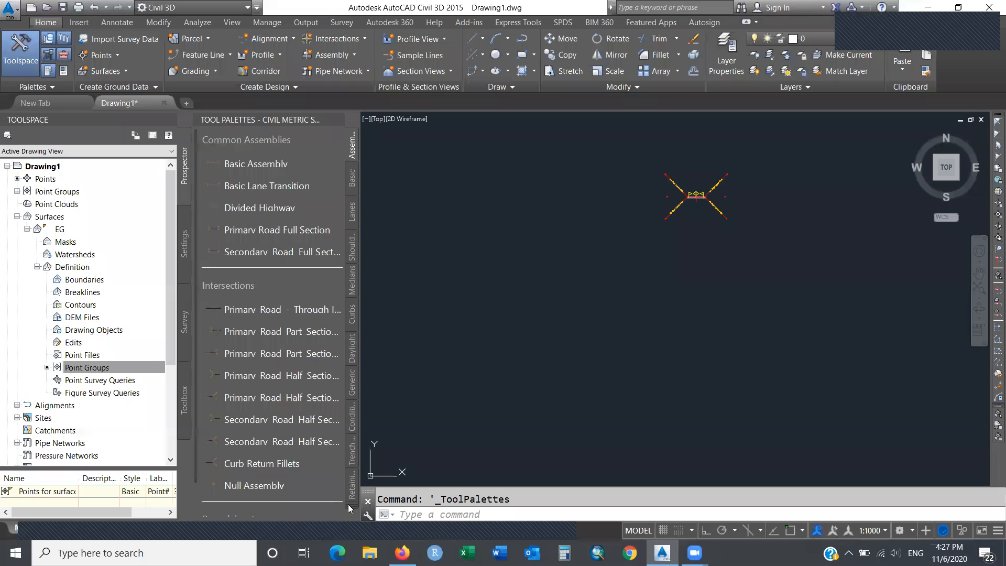
{"action": "left_click", "coordinate": [351, 507]}
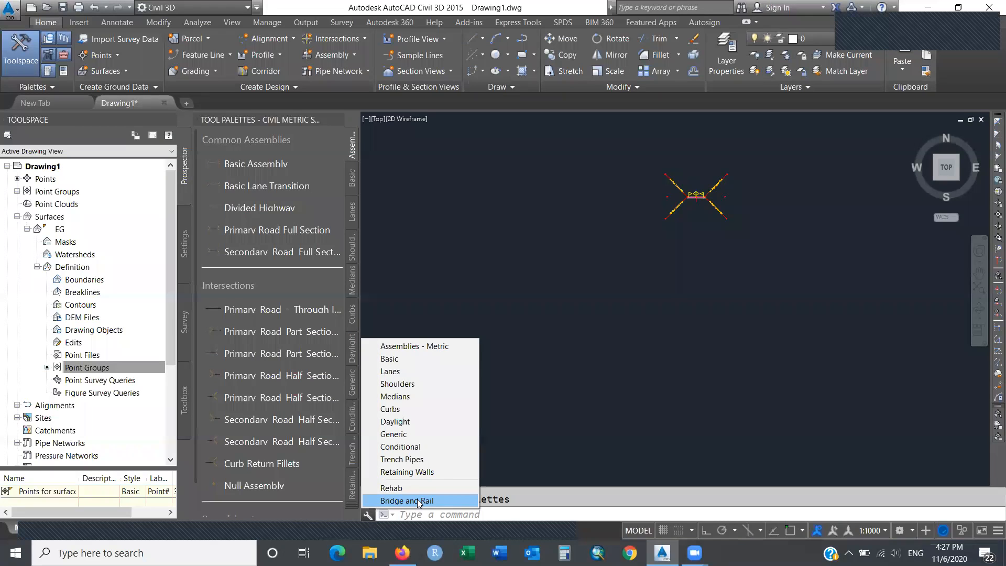
{"action": "left_click", "coordinate": [417, 499]}
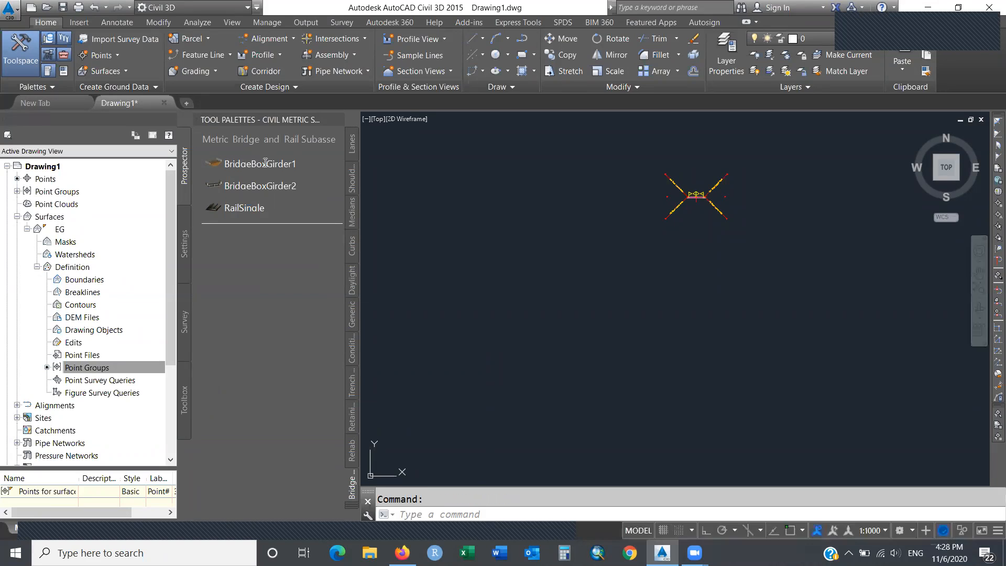
{"action": "left_click", "coordinate": [265, 163]}
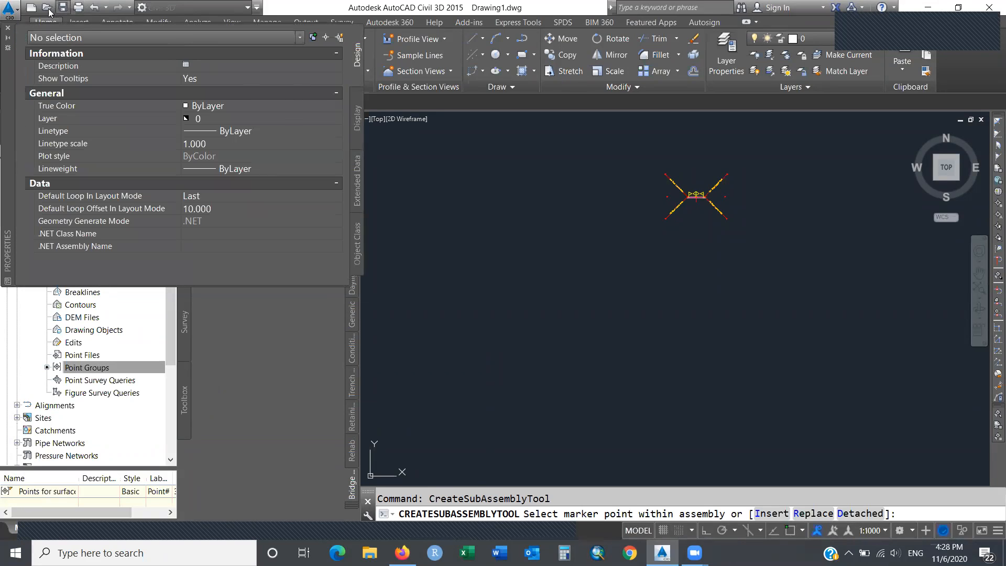
{"action": "left_click", "coordinate": [8, 29]}
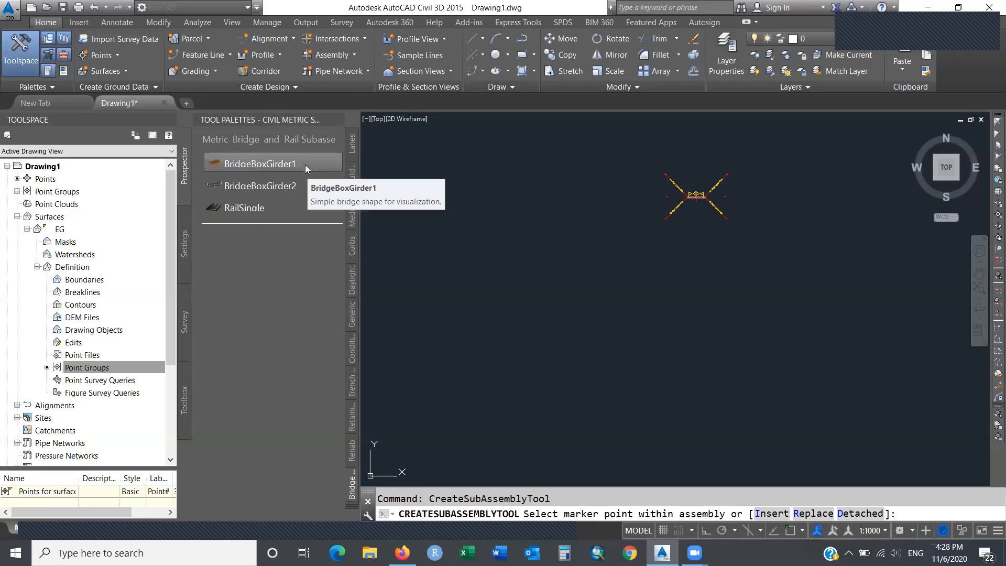
{"action": "left_click", "coordinate": [283, 185]}
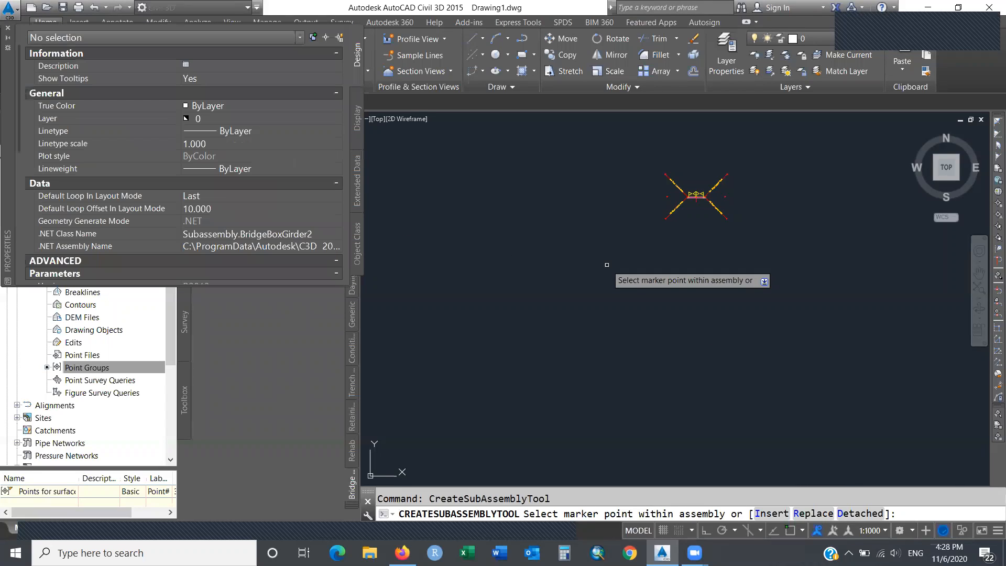
{"action": "left_click", "coordinate": [7, 29]}
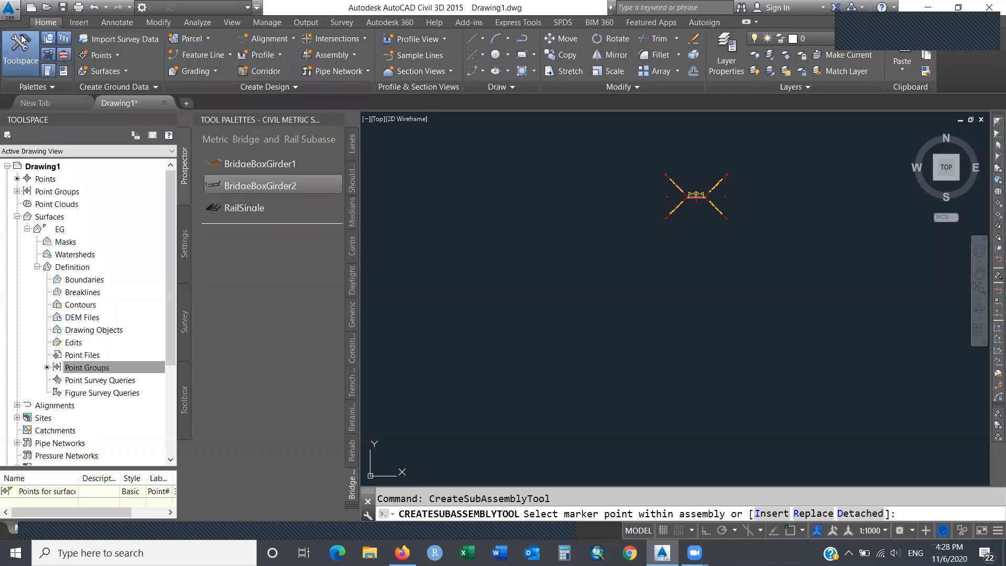
{"action": "left_click", "coordinate": [278, 164]}
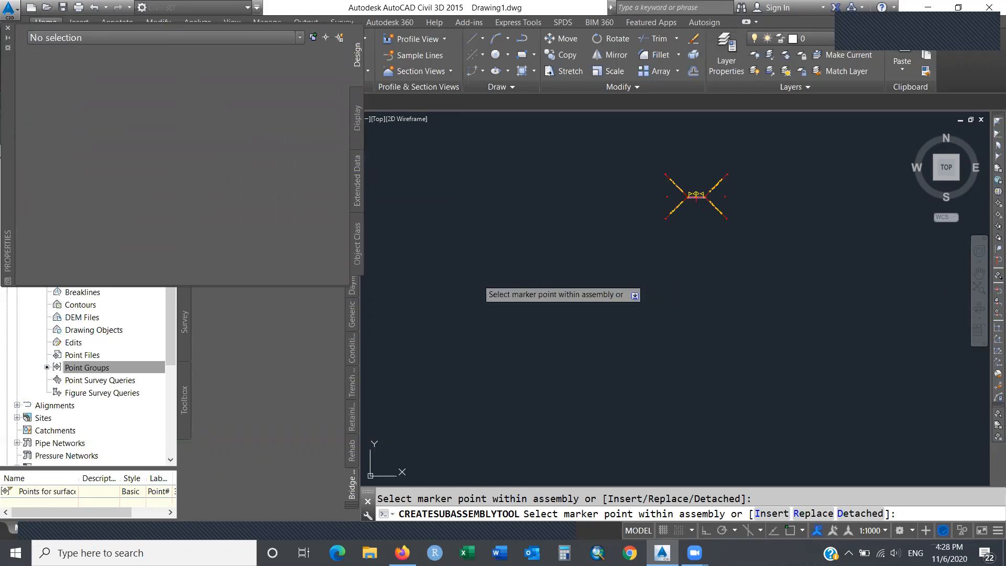
{"action": "key", "text": "Escape"}
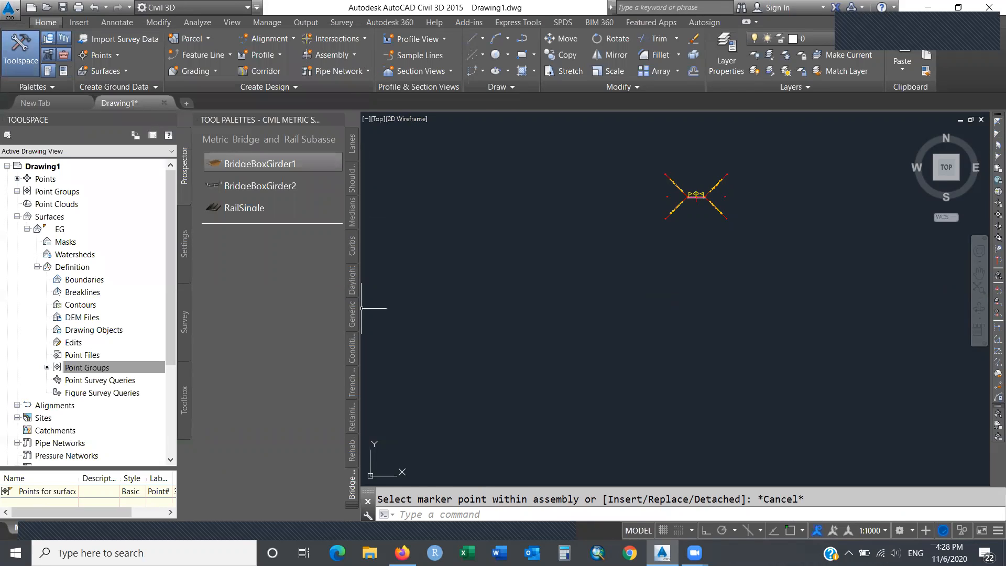
{"action": "left_click", "coordinate": [352, 452]}
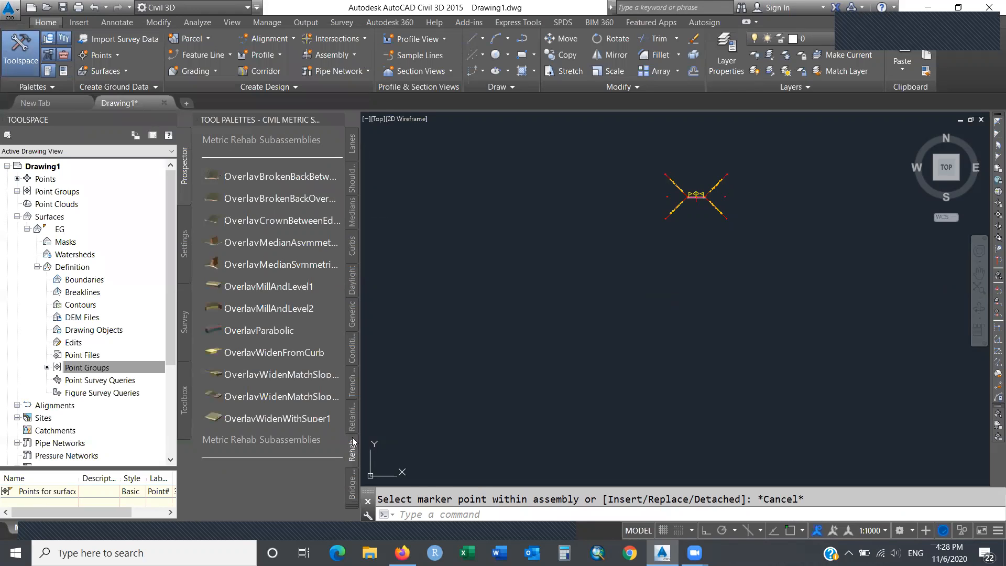
{"action": "left_click", "coordinate": [352, 414]}
{"action": "left_click", "coordinate": [351, 186]}
{"action": "left_click", "coordinate": [351, 224]}
{"action": "left_click", "coordinate": [350, 243]}
{"action": "left_click", "coordinate": [351, 142]}
{"action": "left_click", "coordinate": [351, 181]}
{"action": "left_click", "coordinate": [351, 216]}
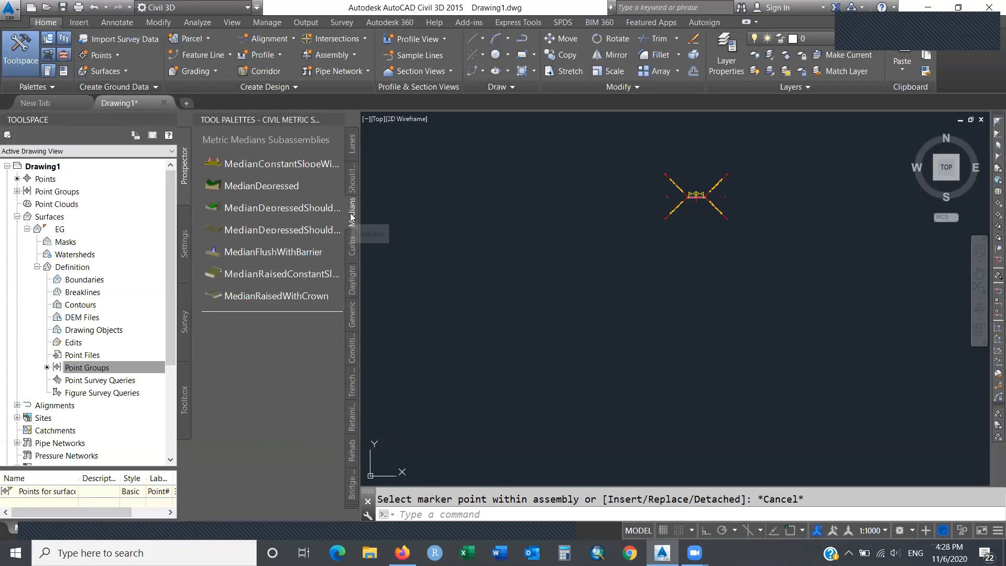
{"action": "left_click", "coordinate": [351, 245]}
{"action": "left_click", "coordinate": [351, 278]}
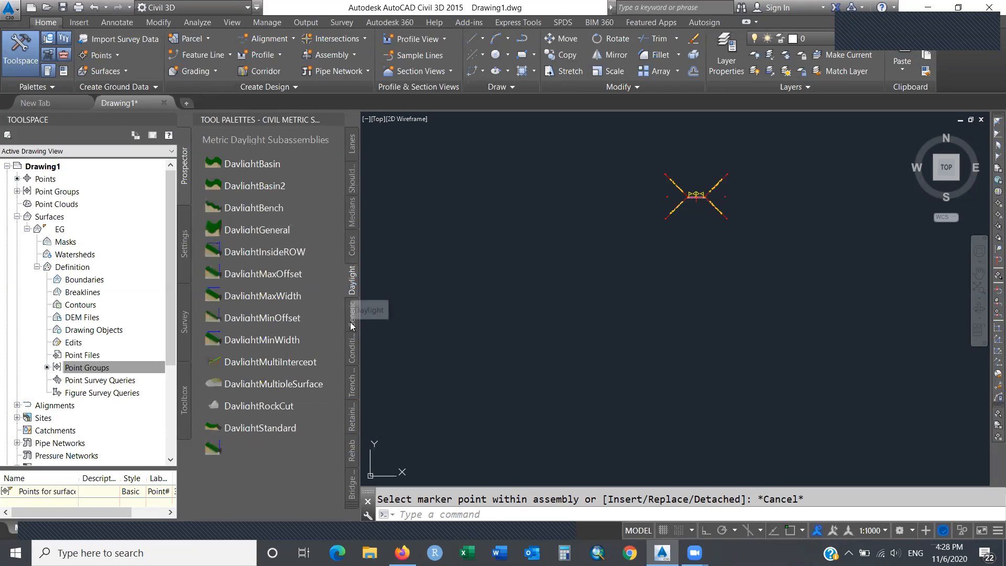
{"action": "left_click", "coordinate": [354, 506]}
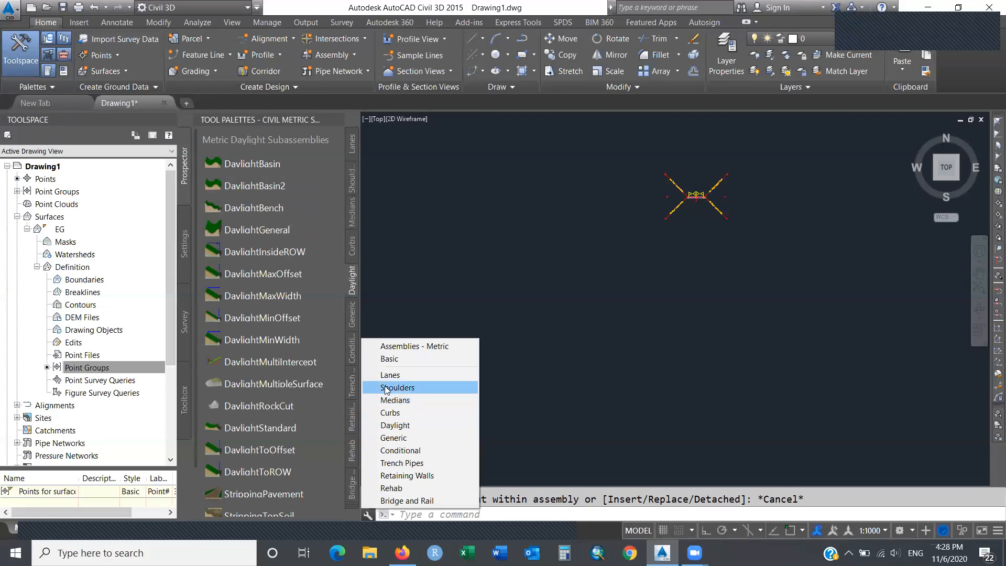
{"action": "left_click", "coordinate": [392, 358]}
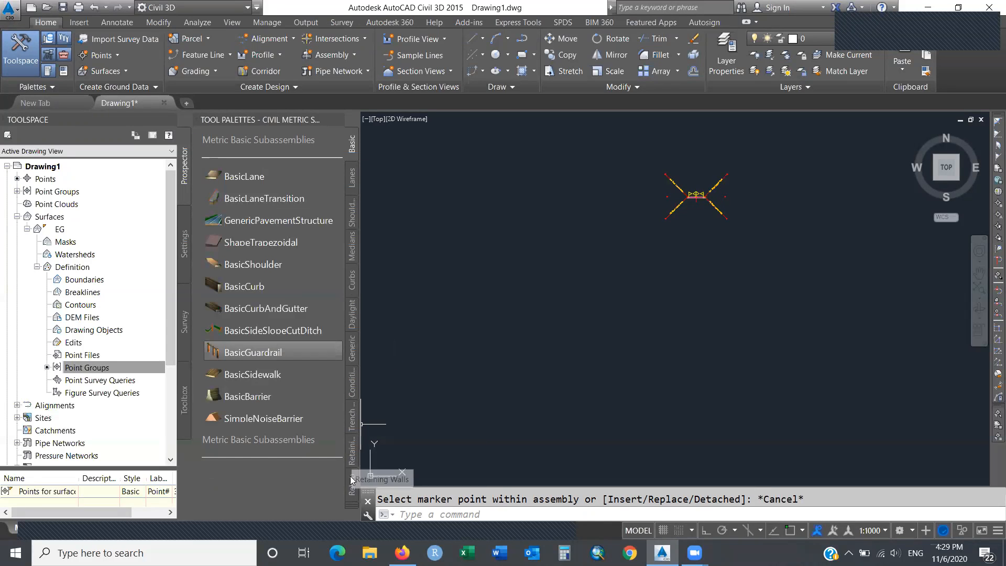
{"action": "left_click", "coordinate": [353, 502]}
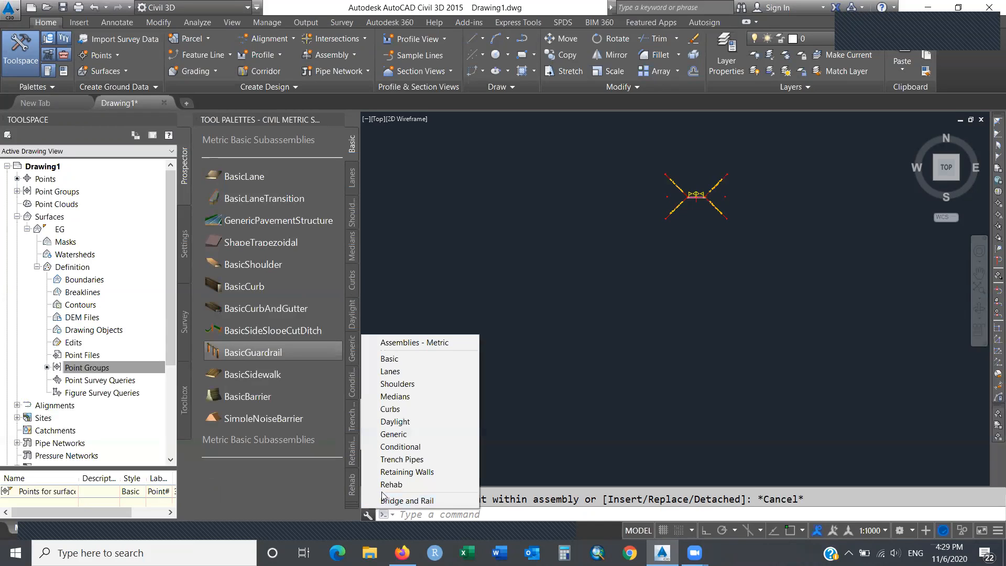
{"action": "left_click", "coordinate": [396, 435]}
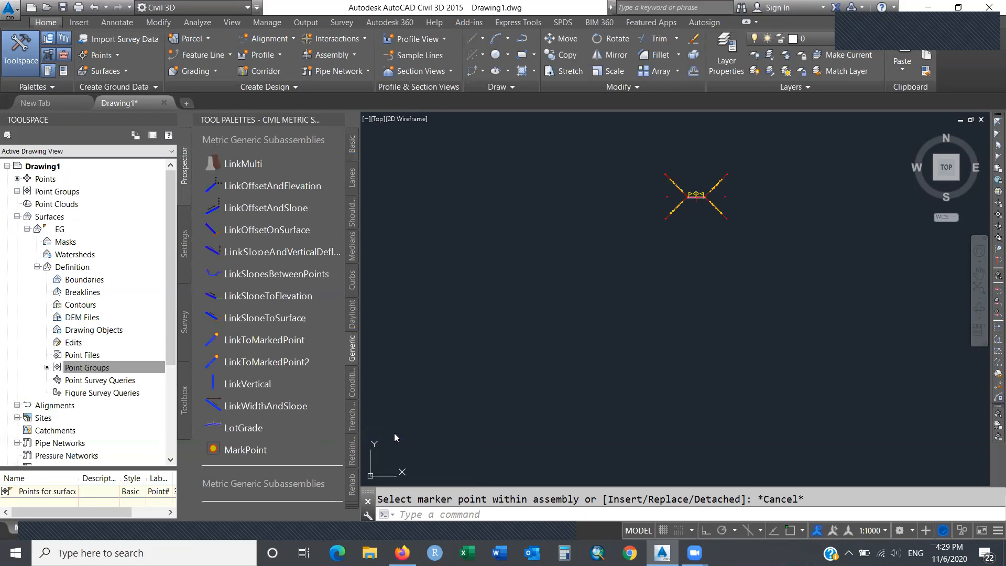
{"action": "left_click", "coordinate": [354, 506]}
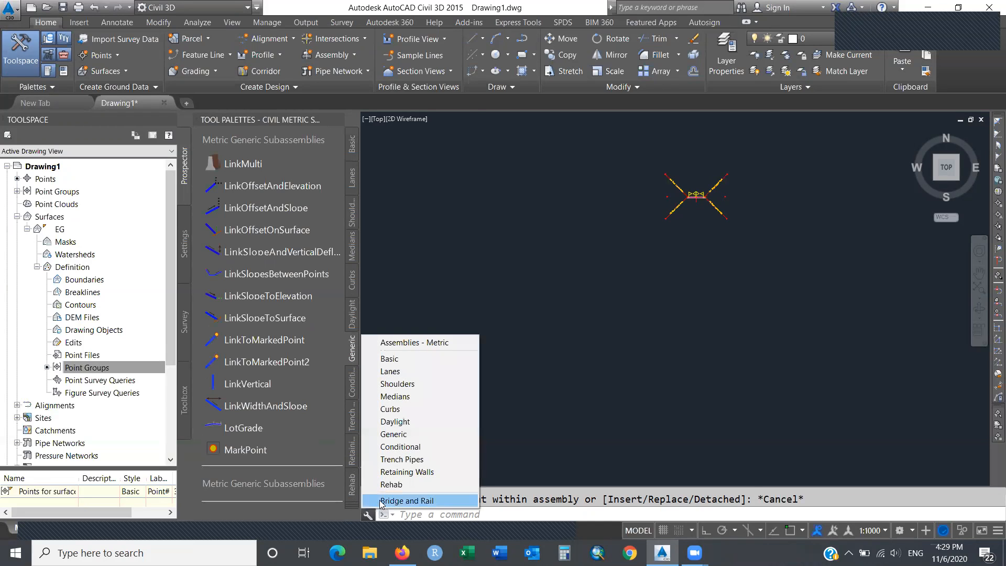
{"action": "left_click", "coordinate": [398, 501]}
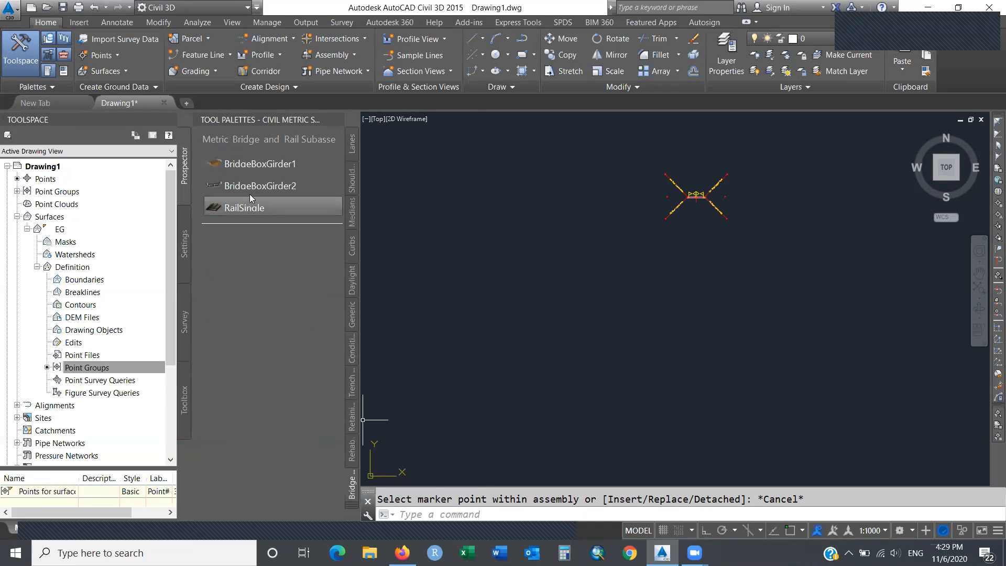
{"action": "left_click", "coordinate": [261, 160]}
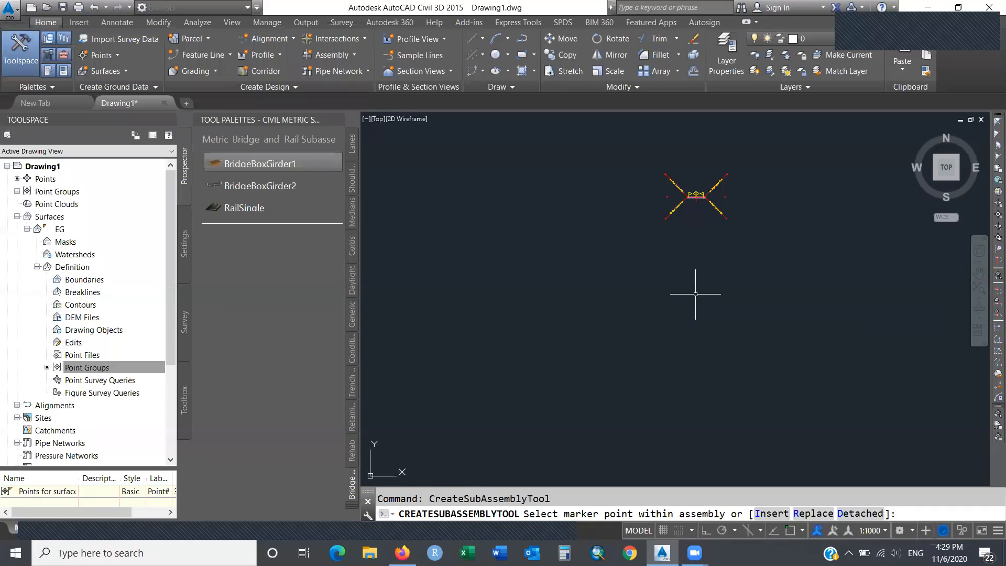
Cancel the pending insertion and create a new assembly named 'bridge'.
{"action": "key", "text": "Escape"}
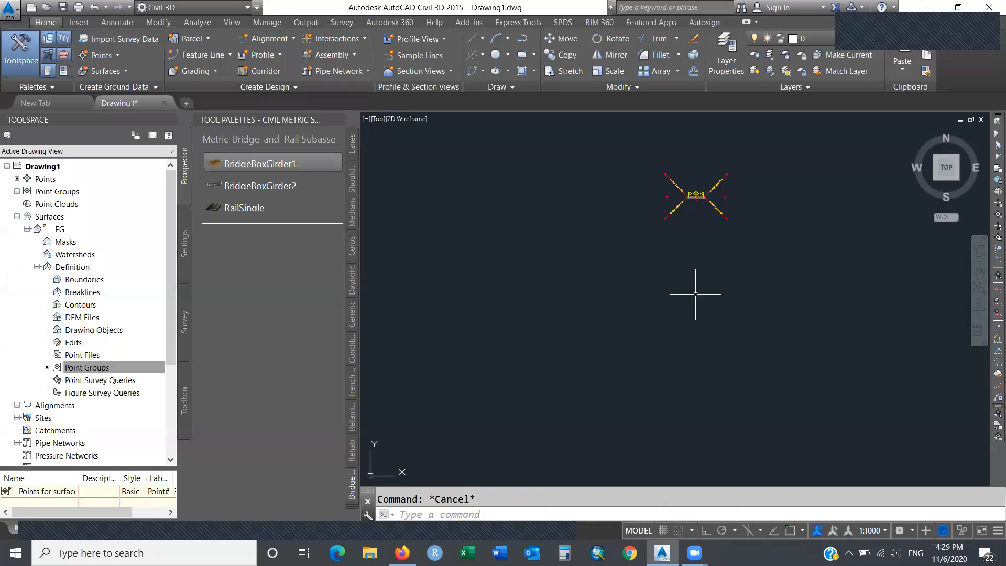
{"action": "left_click", "coordinate": [354, 56]}
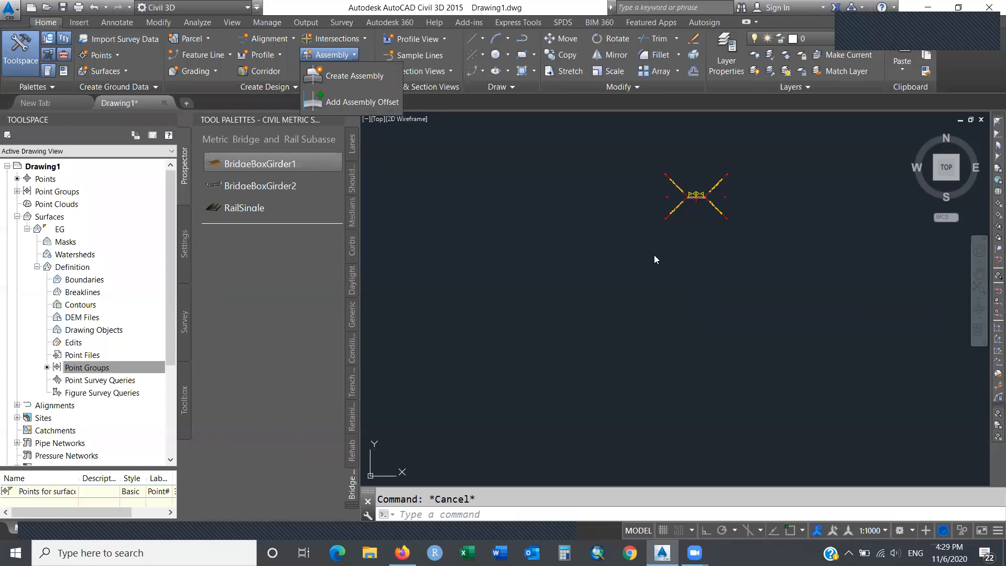
{"action": "left_click", "coordinate": [380, 77]}
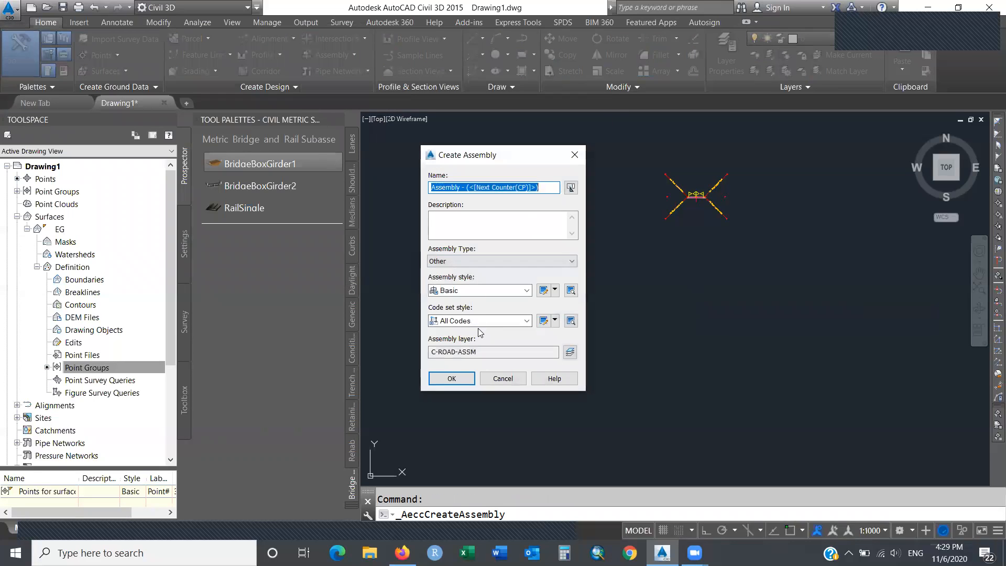
{"action": "type", "text": "bridge"}
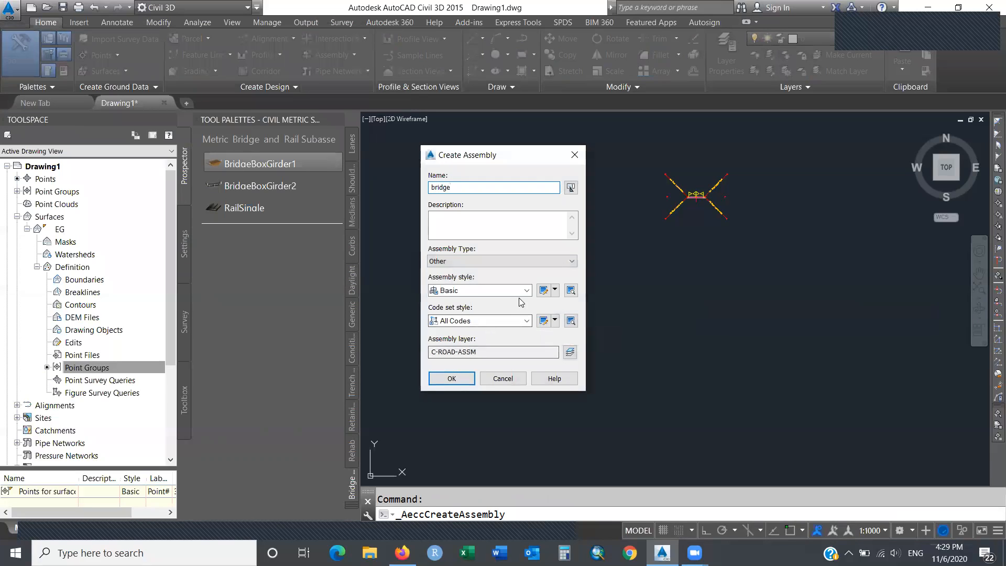
{"action": "left_click", "coordinate": [459, 376]}
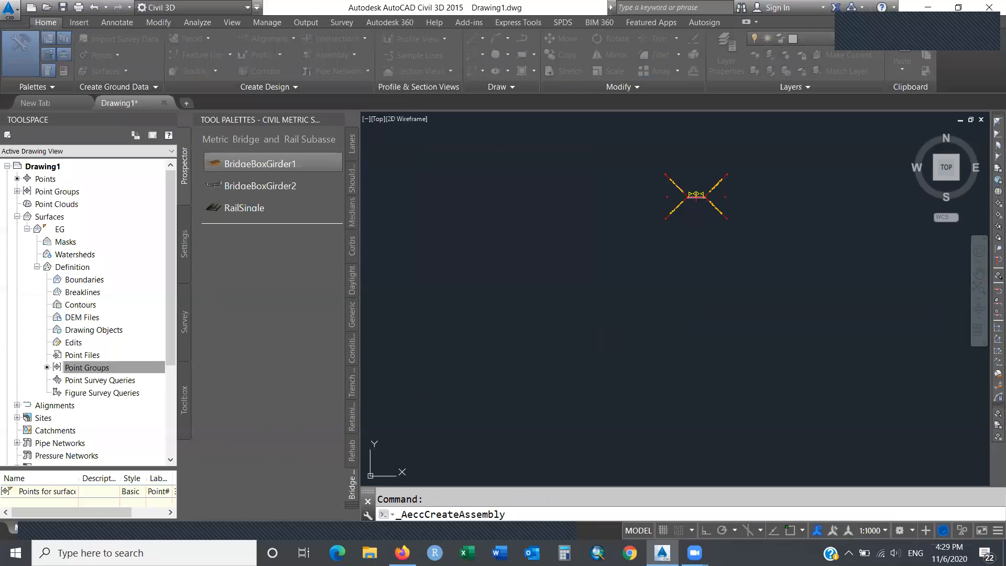
Place the 'bridge' baseline and attach a BridgeBoxGirder1 subassembly at its marker.
{"action": "left_click", "coordinate": [691, 295]}
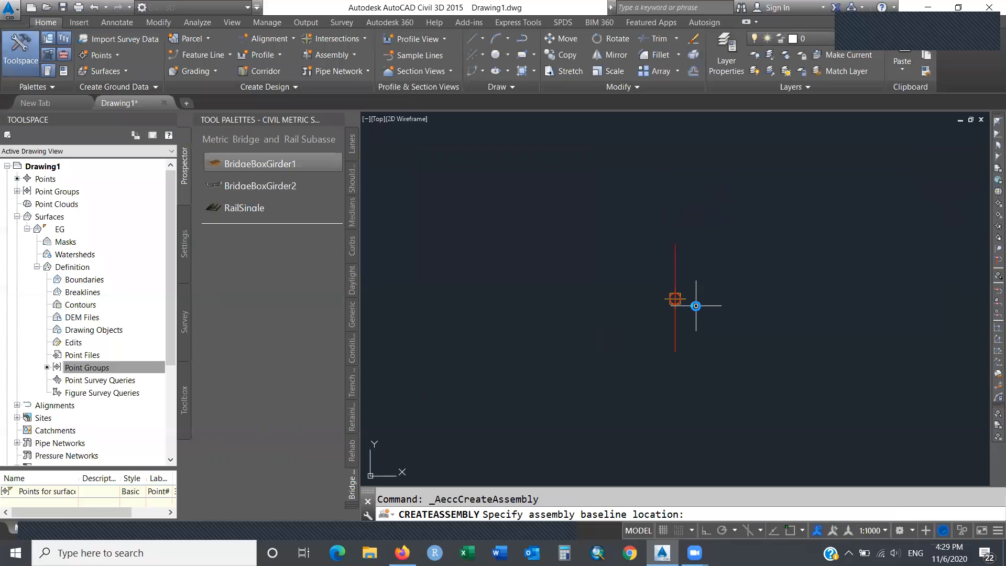
{"action": "left_click", "coordinate": [256, 165]}
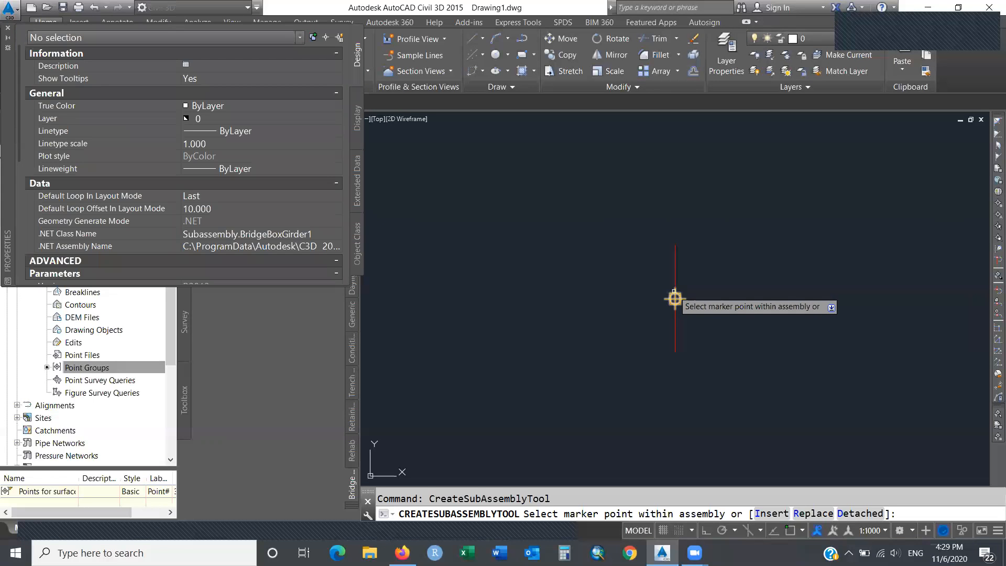
{"action": "left_click", "coordinate": [675, 297]}
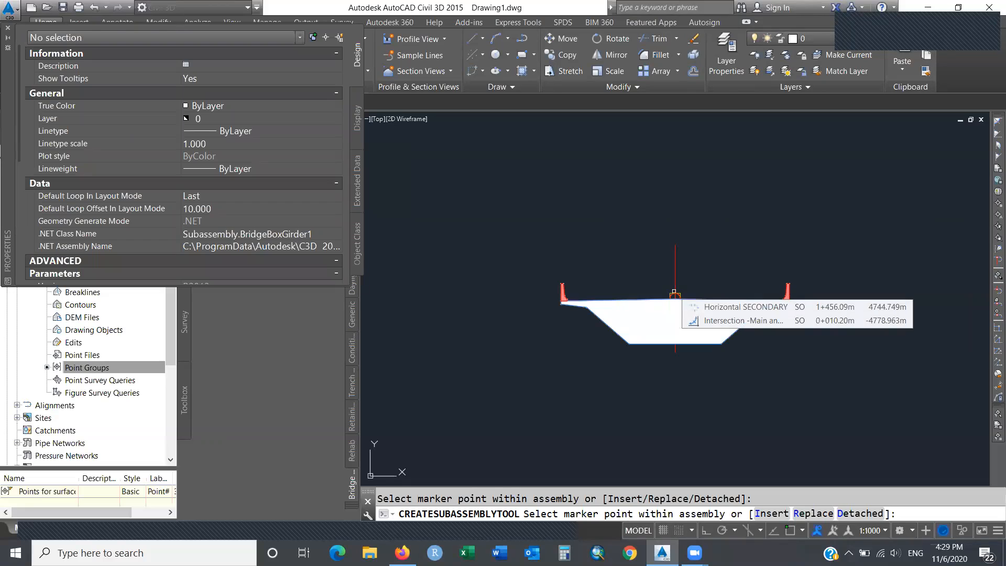
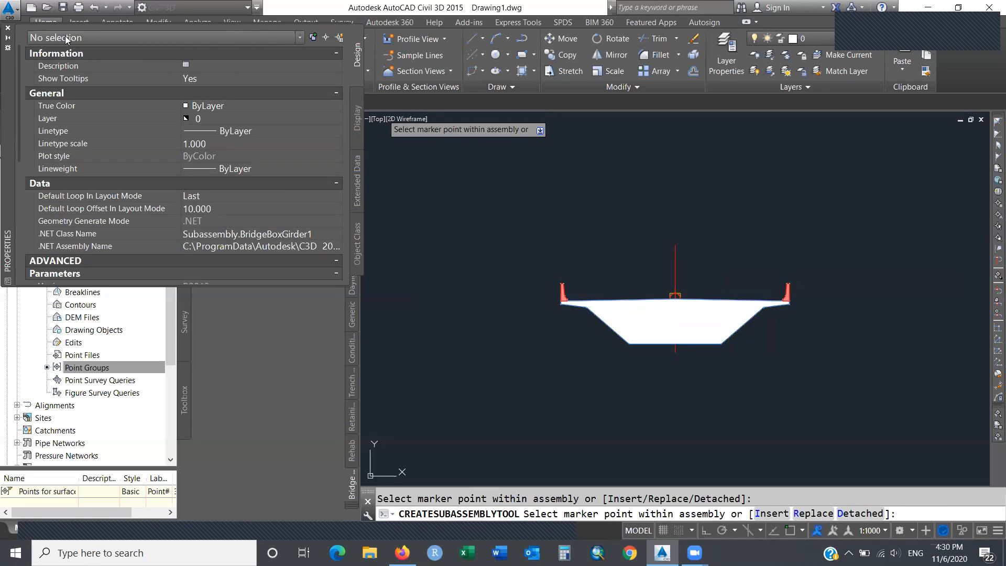
Close the Properties palette and cancel the pending RailSingle subassembly placement.
{"action": "left_click", "coordinate": [7, 27]}
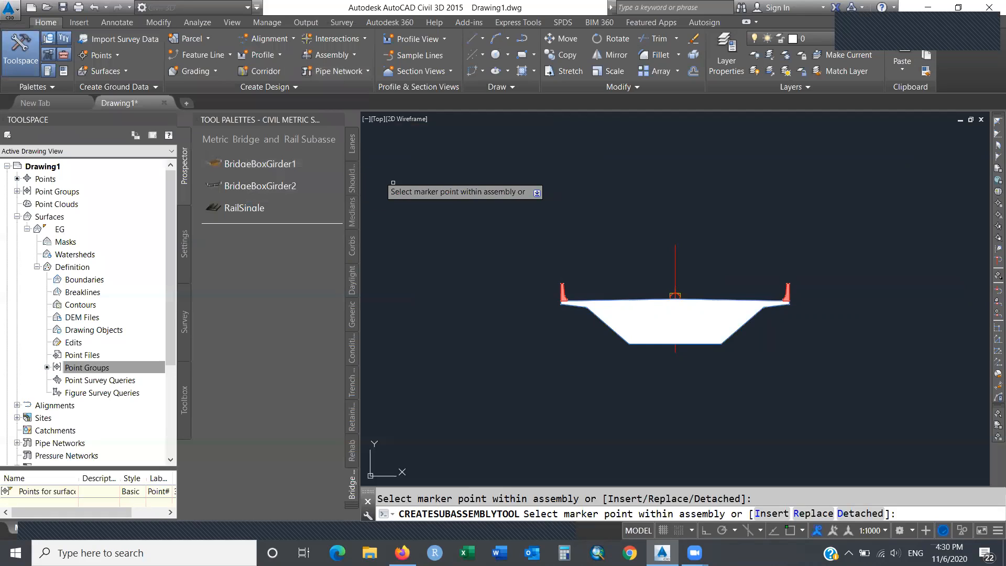
{"action": "left_click", "coordinate": [252, 207]}
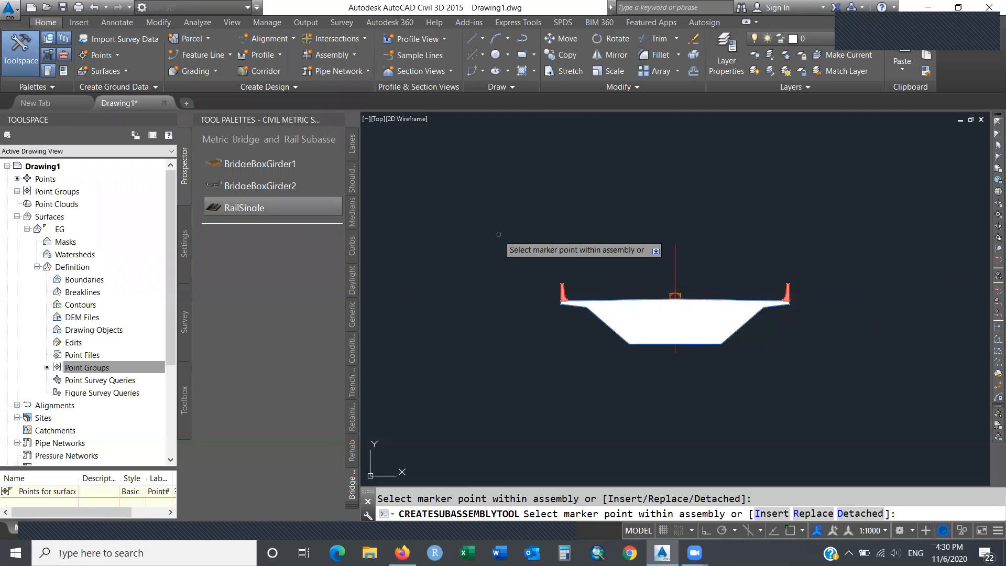
{"action": "key", "text": "Escape"}
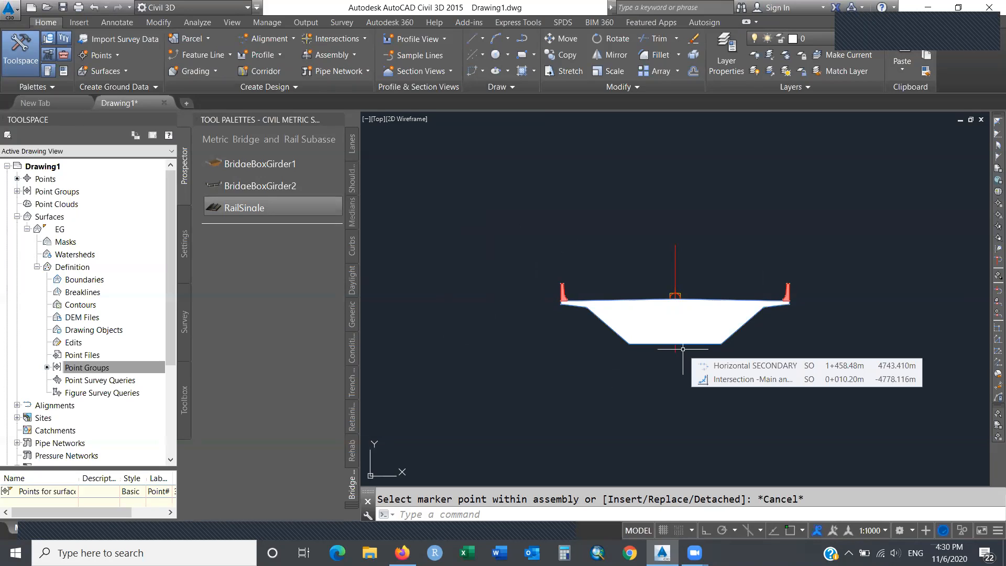
Dynamic-zoom to frame the area holding the road profile views.
{"action": "type", "text": "zoom"}
{"action": "key", "text": "Return"}
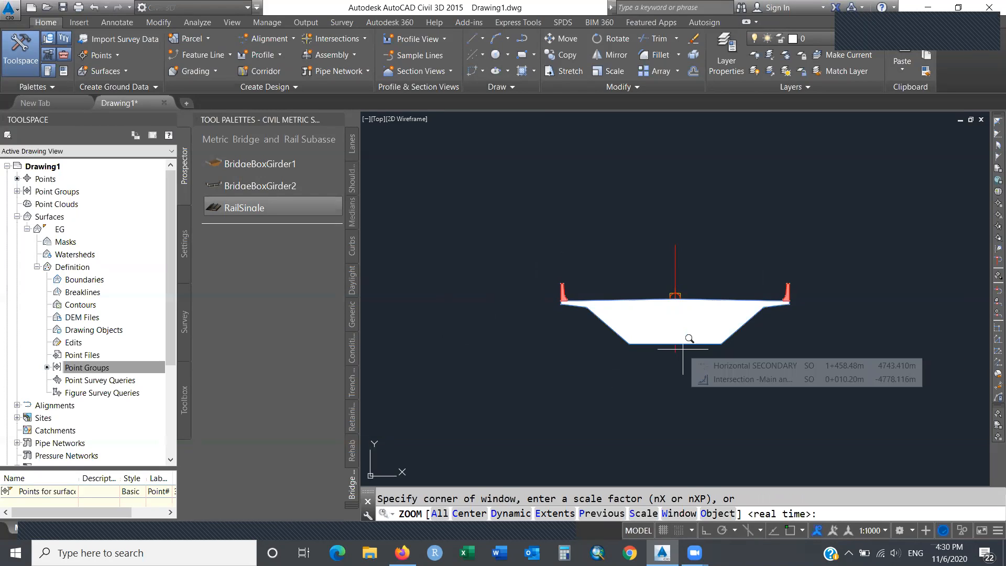
{"action": "type", "text": "D"}
{"action": "key", "text": "Return"}
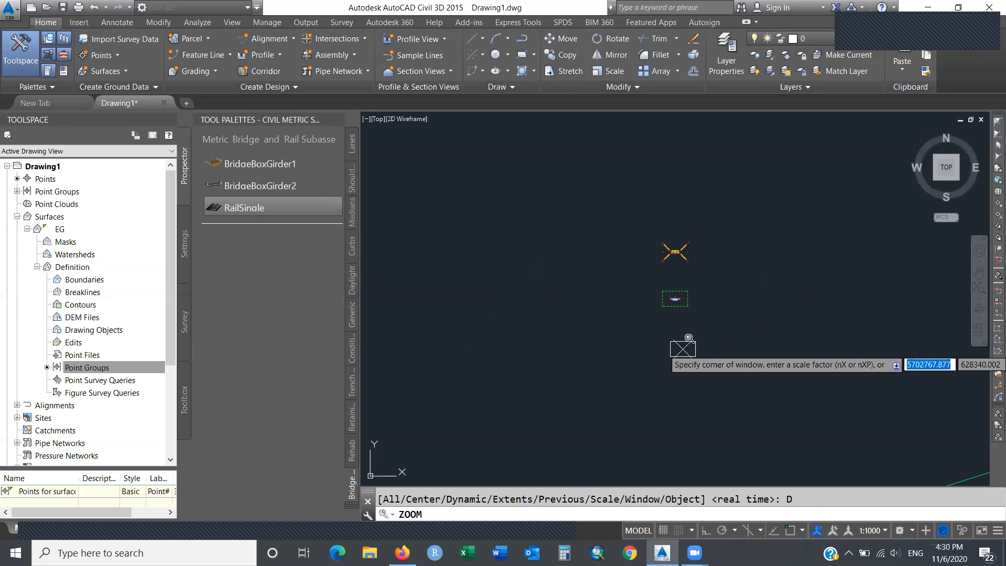
{"action": "left_click", "coordinate": [632, 332]}
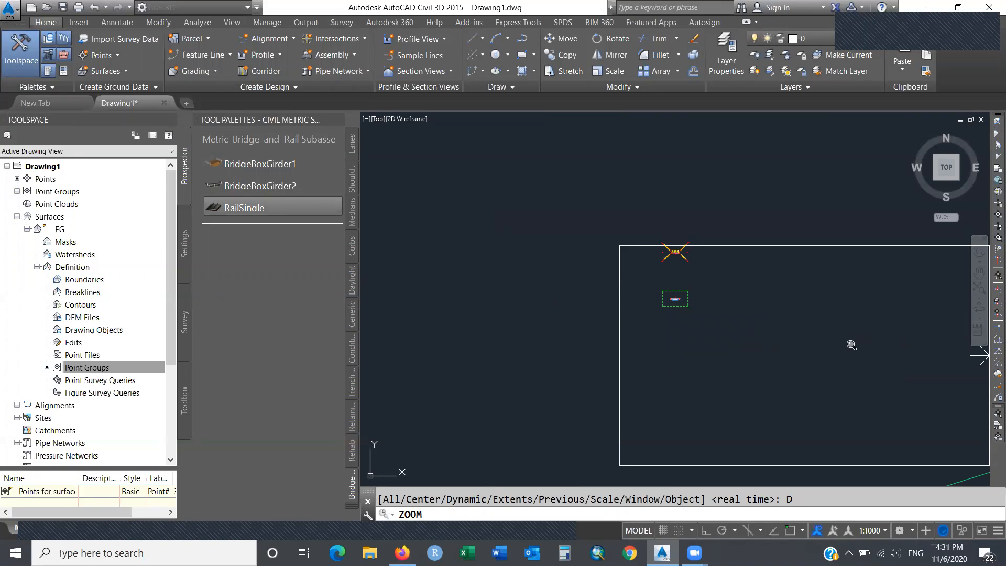
{"action": "left_click", "coordinate": [851, 345]}
{"action": "key", "text": "Return"}
Window-zoom in on the Main Rd profile view and its low-point labels.
{"action": "type", "text": "zoom"}
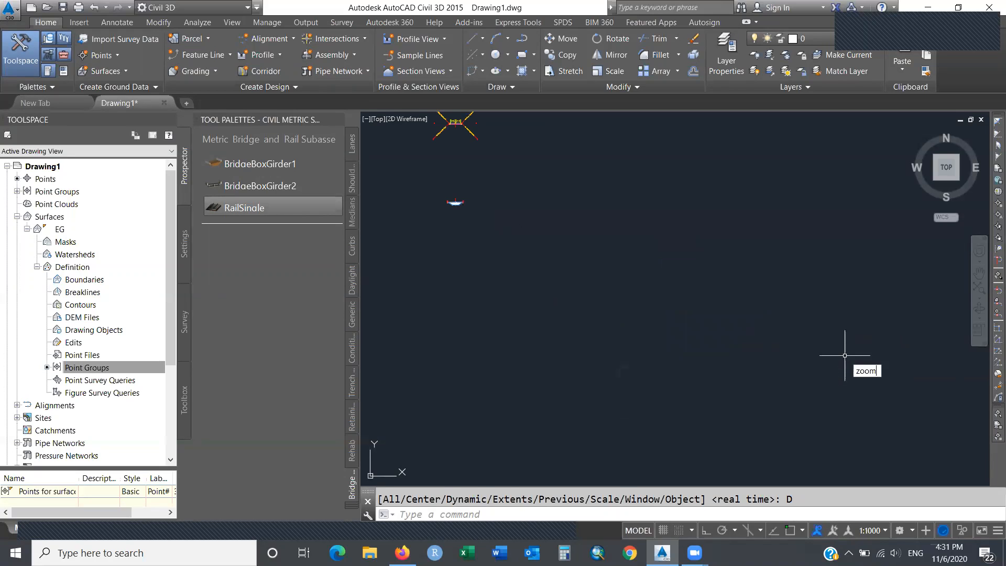
{"action": "key", "text": "Return"}
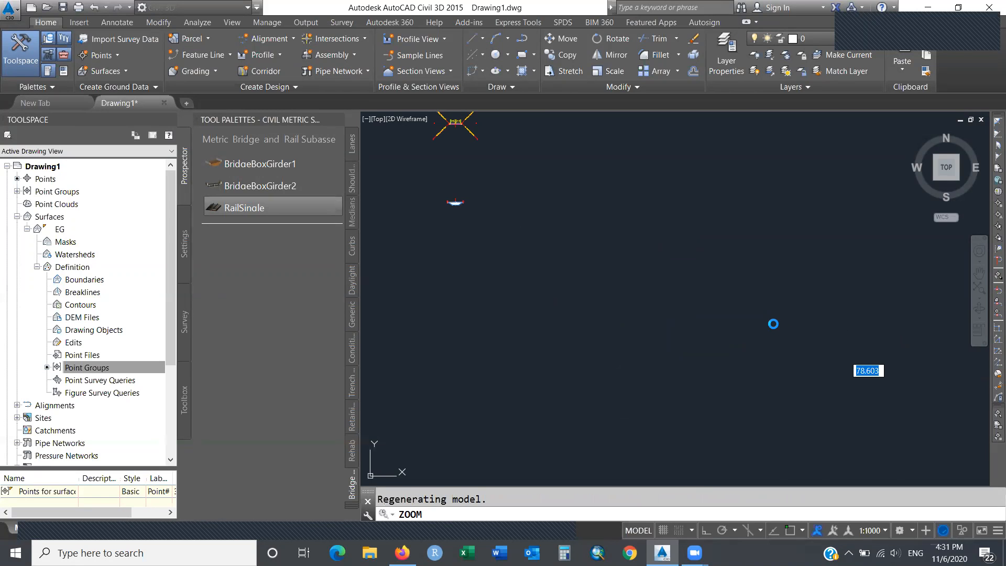
{"action": "type", "text": "zoom"}
{"action": "key", "text": "Return"}
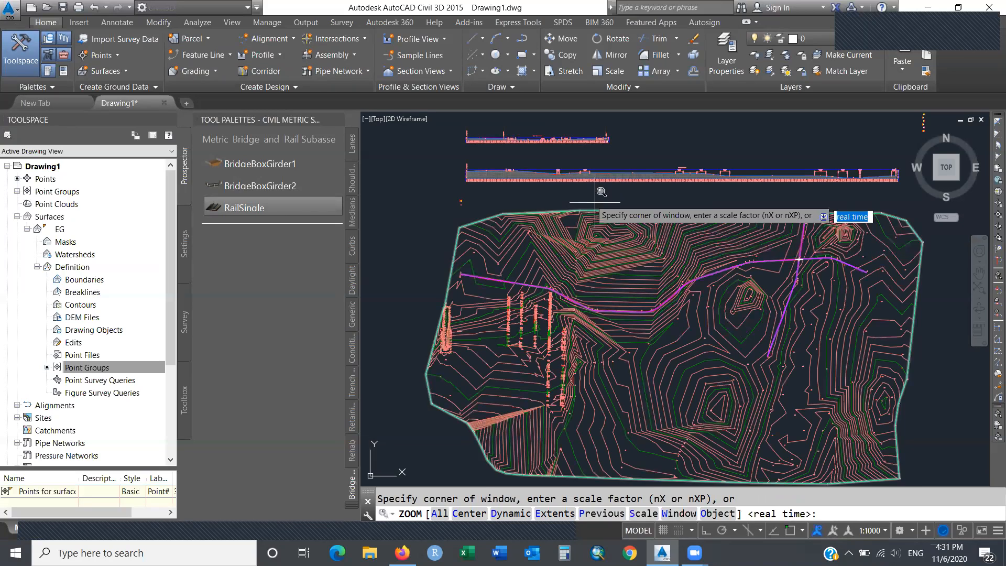
{"action": "left_click", "coordinate": [531, 162]}
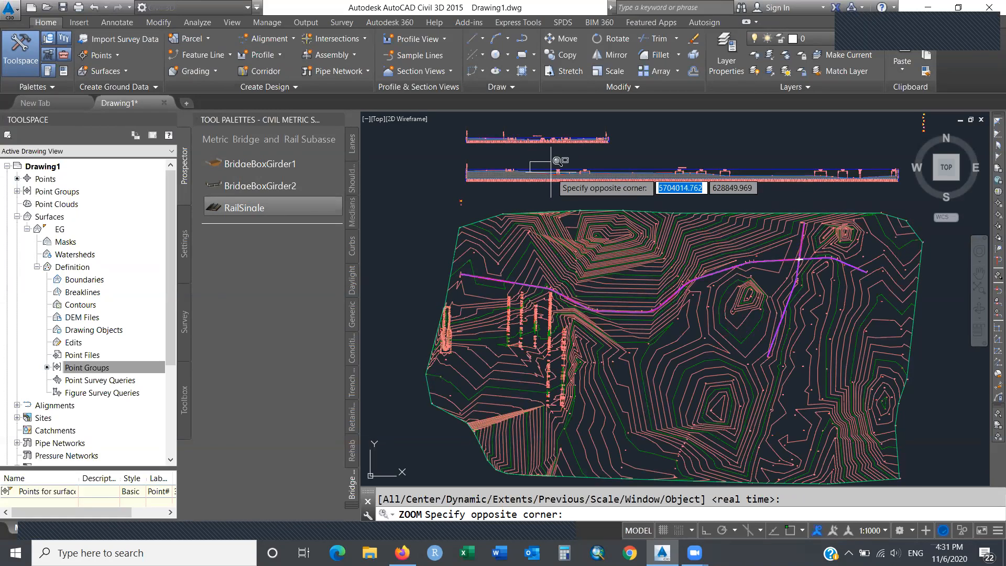
{"action": "left_click", "coordinate": [575, 182]}
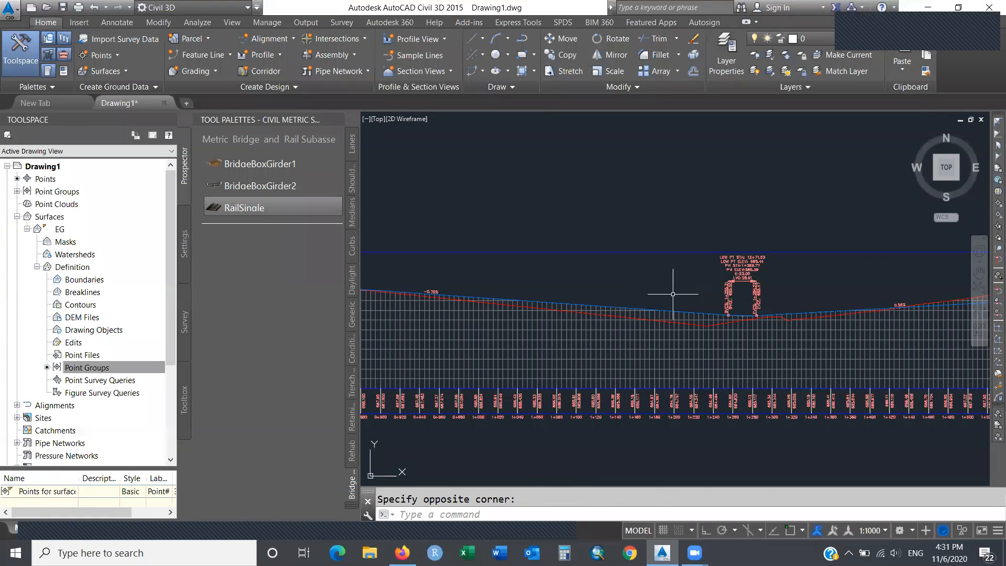
{"action": "mouse_move", "coordinate": [688, 312]}
Set the annotation scale to 1:1250 and select the Main Rd profile line.
{"action": "left_click", "coordinate": [883, 531]}
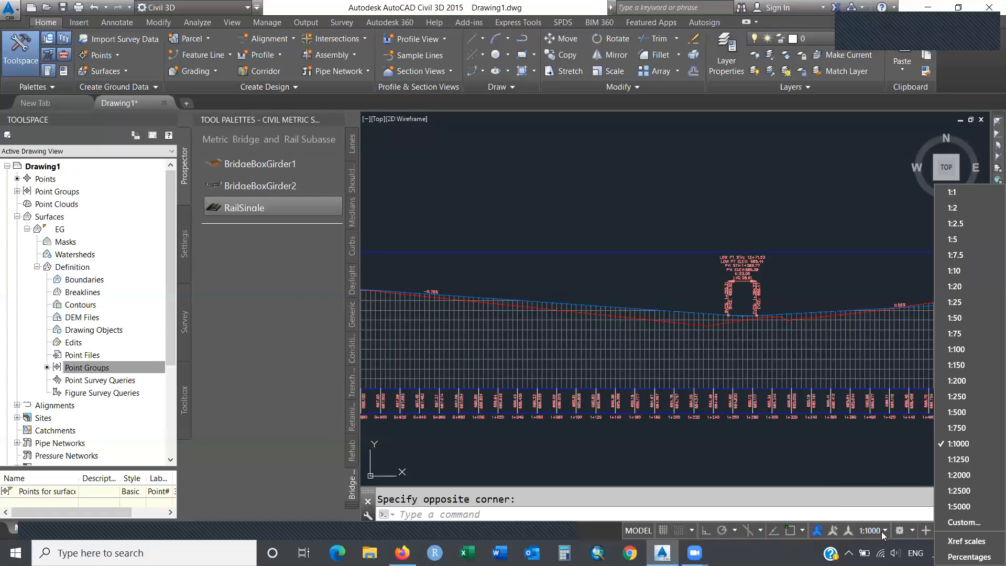
{"action": "left_click", "coordinate": [949, 461]}
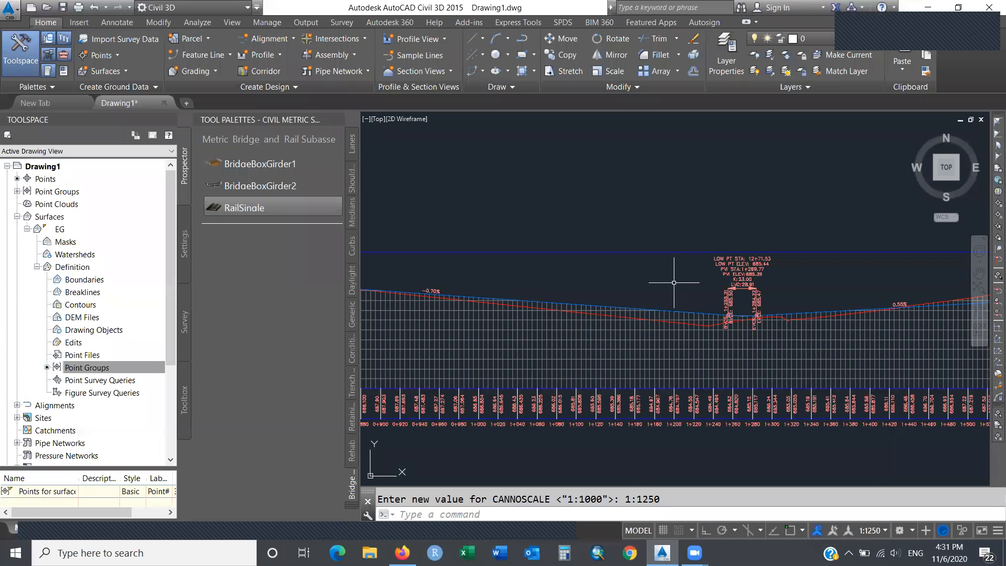
{"action": "left_click", "coordinate": [646, 310]}
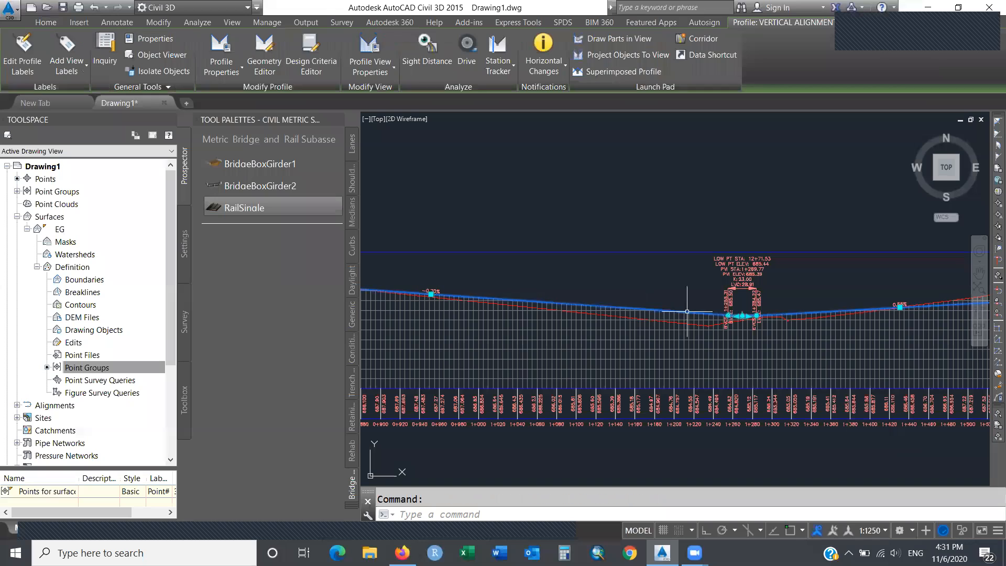
Drag the profile's low-point PVI further left, then zoom out to the whole site.
{"action": "left_click", "coordinate": [742, 316]}
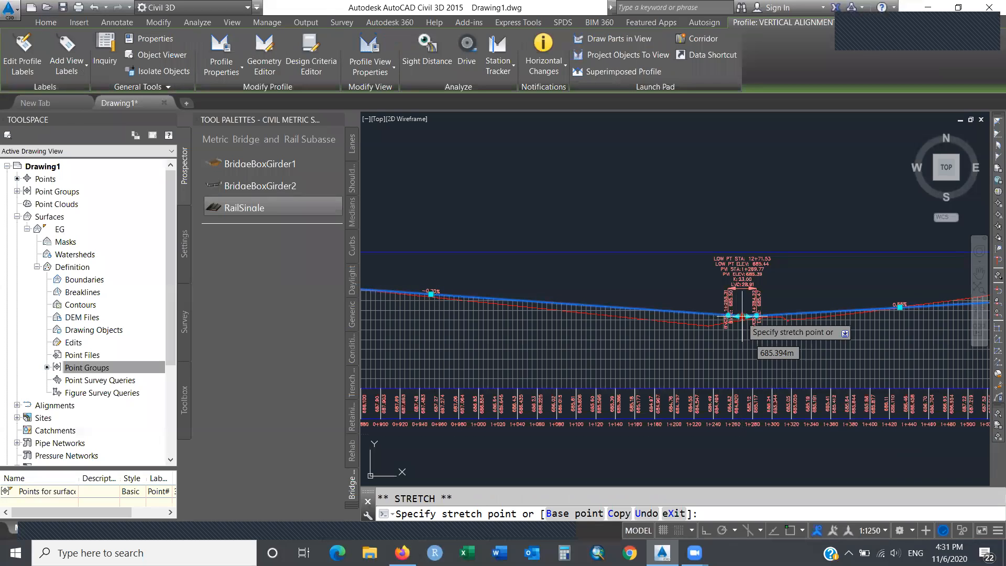
{"action": "left_click", "coordinate": [688, 306]}
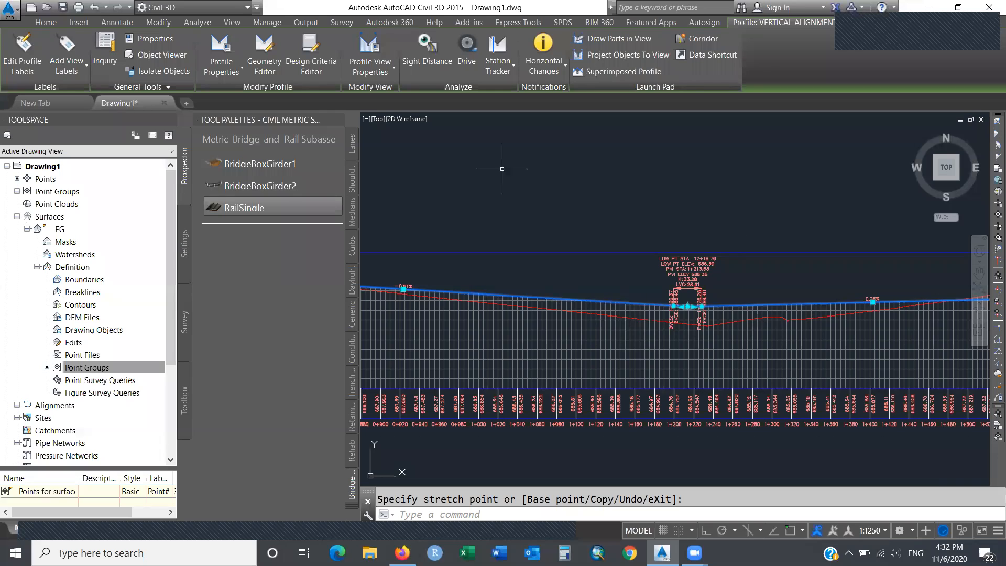
{"action": "key", "text": "Escape"}
{"action": "key", "text": "Escape"}
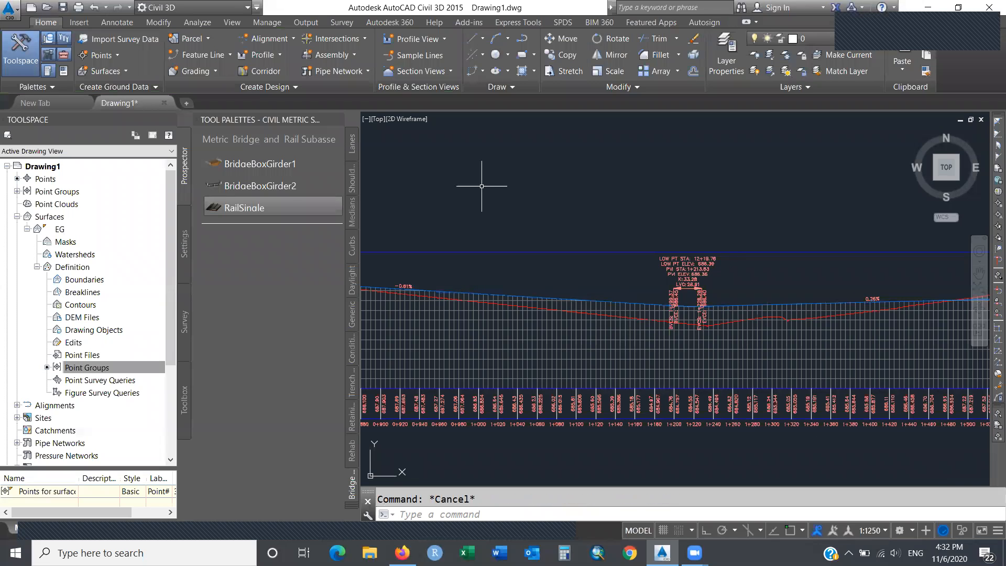
{"action": "type", "text": "z"}
{"action": "key", "text": "Return"}
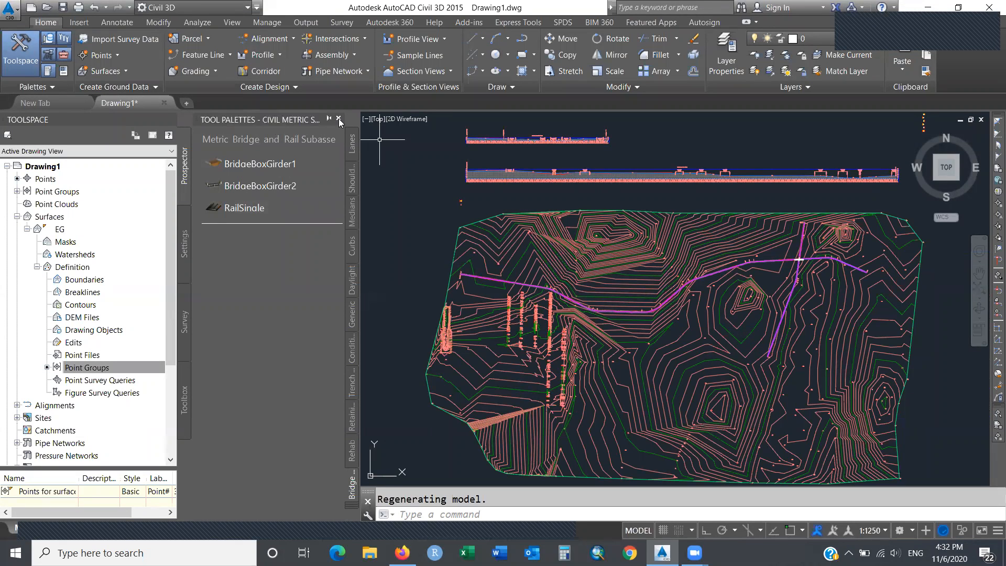
Close the tool palettes and select Corridor Main Rd for property editing.
{"action": "left_click", "coordinate": [339, 119]}
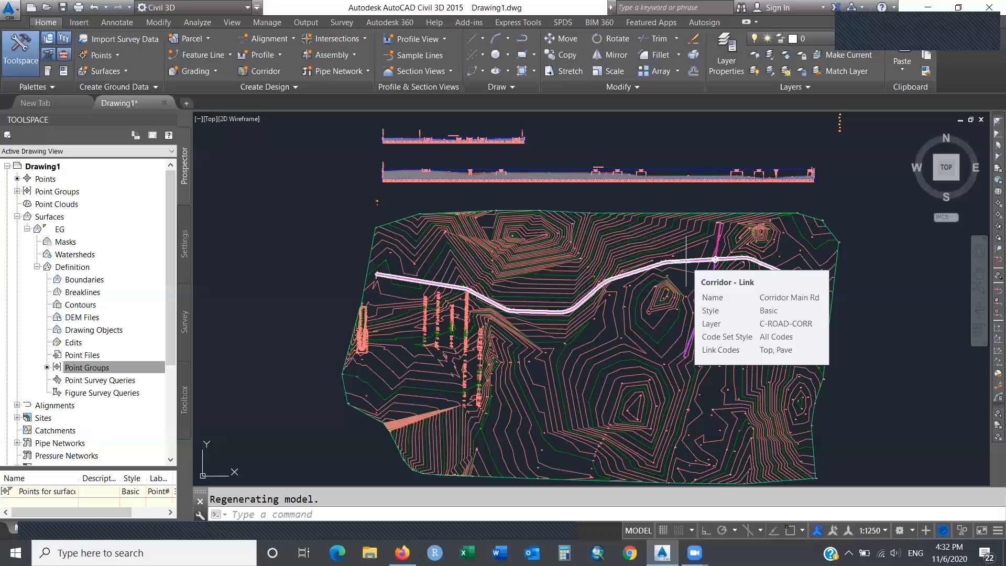
{"action": "left_click", "coordinate": [685, 261]}
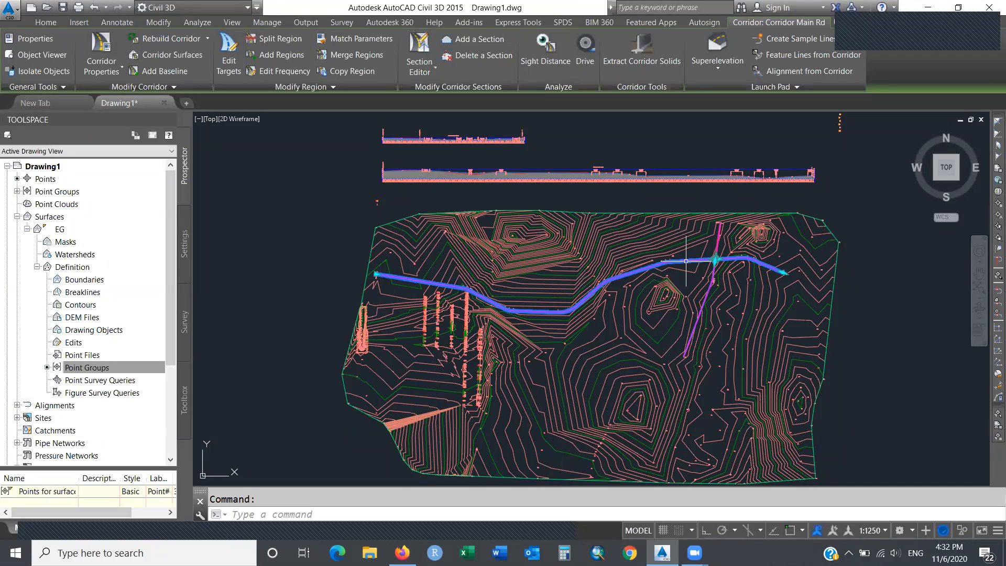
{"action": "left_click", "coordinate": [124, 72]}
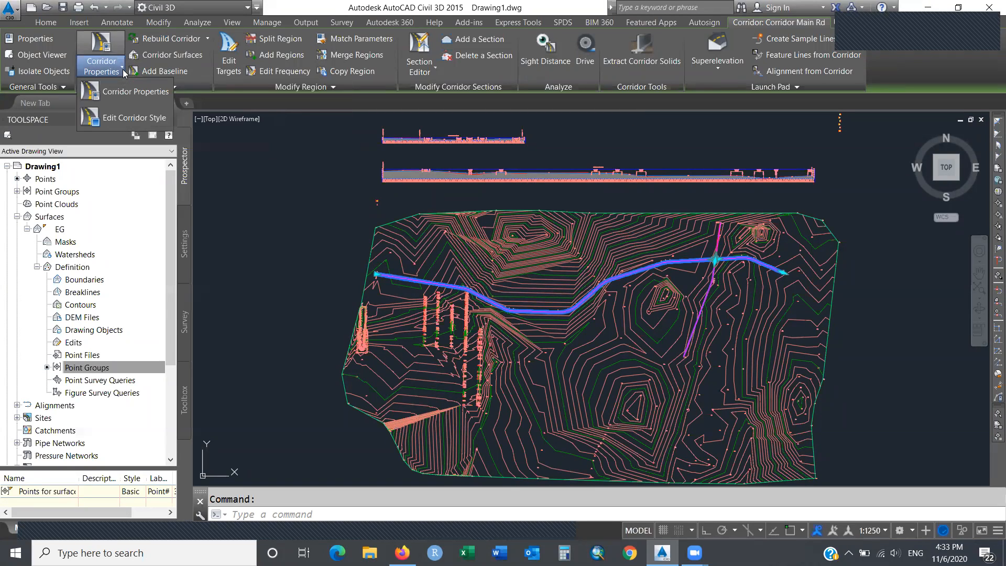
In Corridor Properties Parameters, start a Split Region on RG - Primary Road Full Section - (1).
{"action": "left_click", "coordinate": [165, 92]}
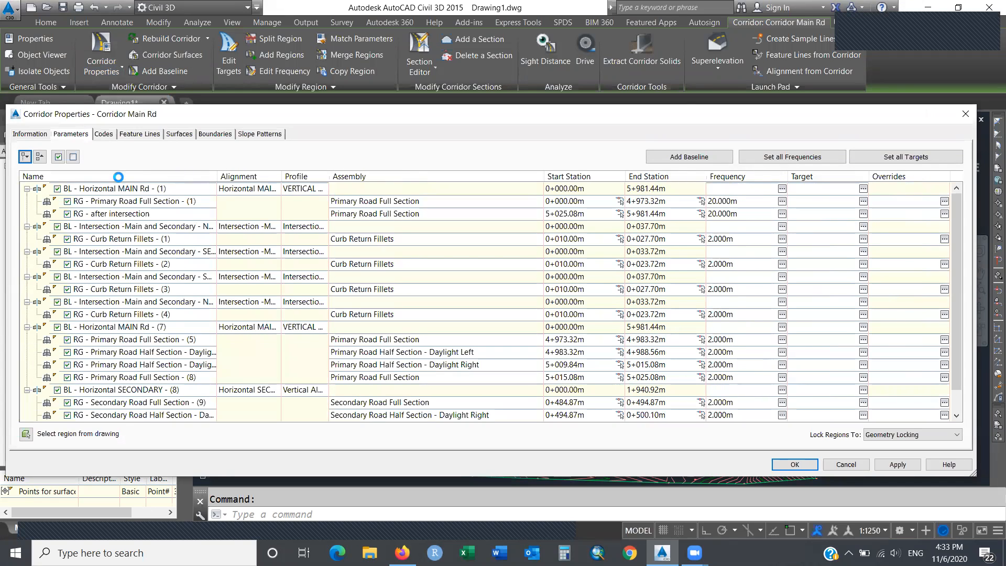
{"action": "left_click", "coordinate": [582, 203]}
{"action": "left_click", "coordinate": [581, 202]}
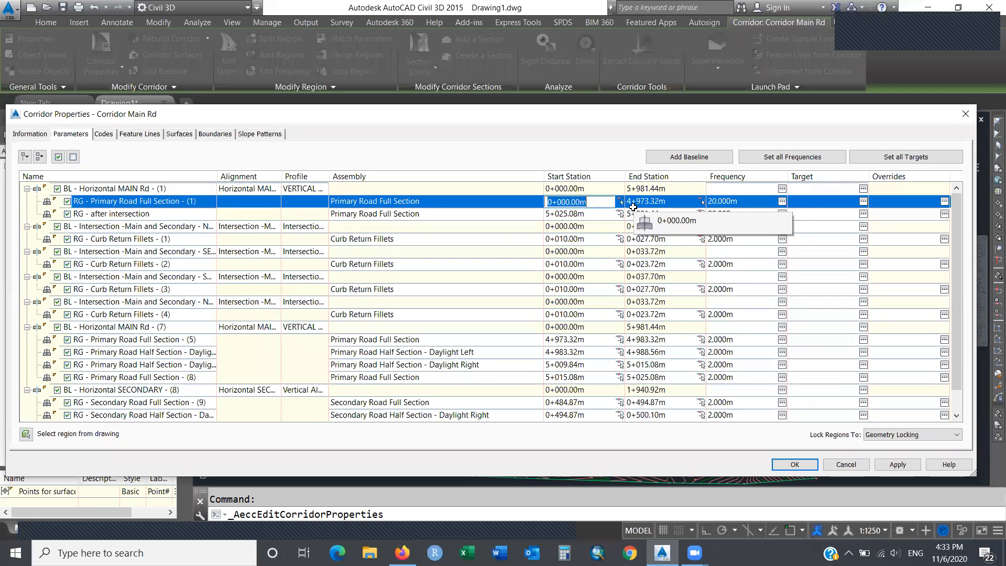
{"action": "left_click", "coordinate": [550, 231]}
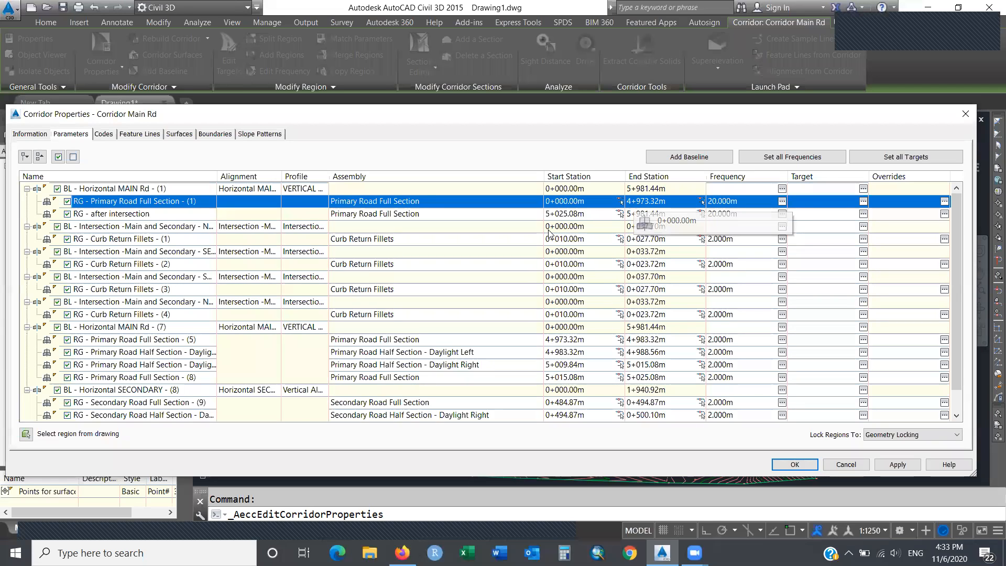
{"action": "right_click", "coordinate": [182, 202]}
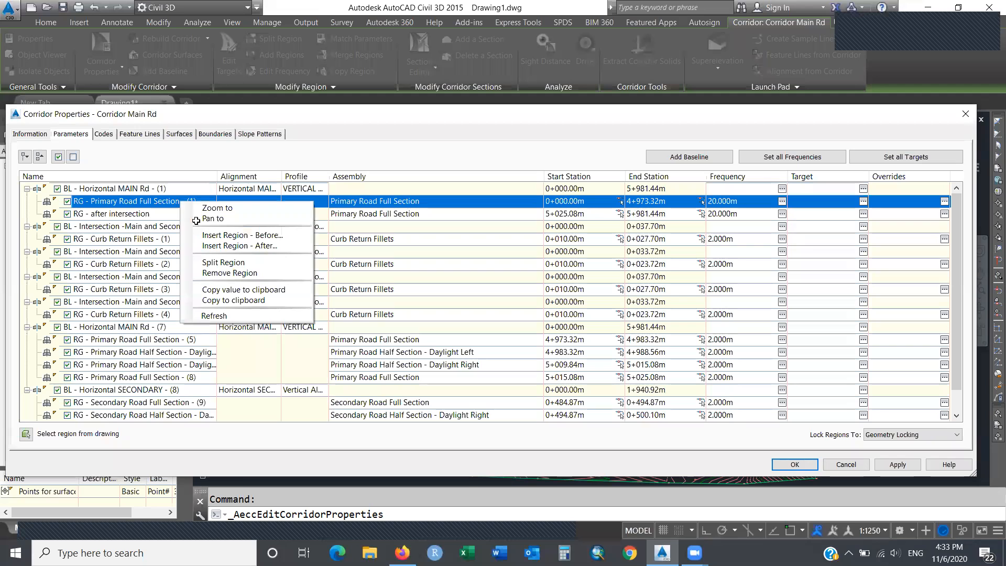
{"action": "left_click", "coordinate": [247, 266]}
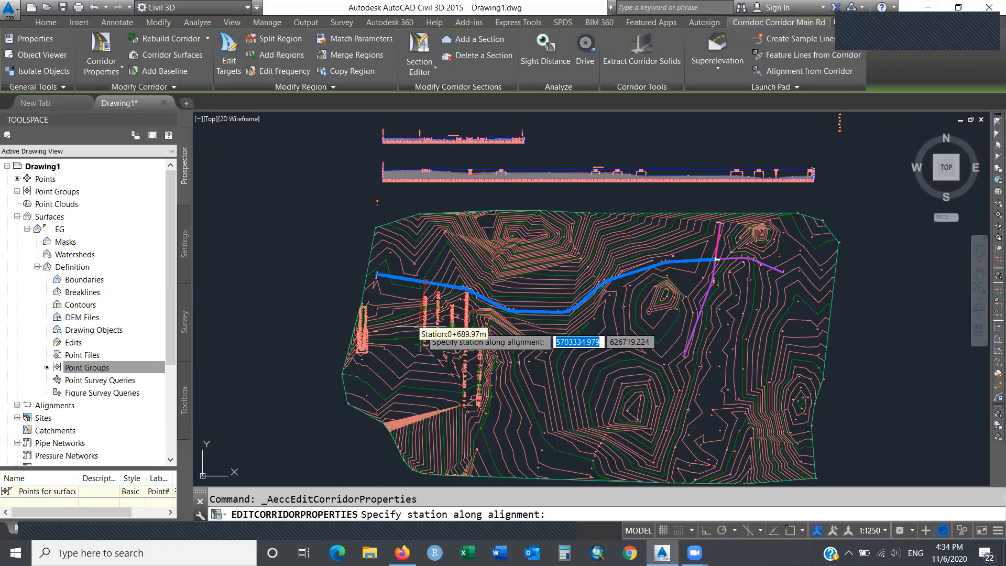
Split the region at a picked station and at station 1+460.00m, then end the prompt.
{"action": "left_click", "coordinate": [427, 386]}
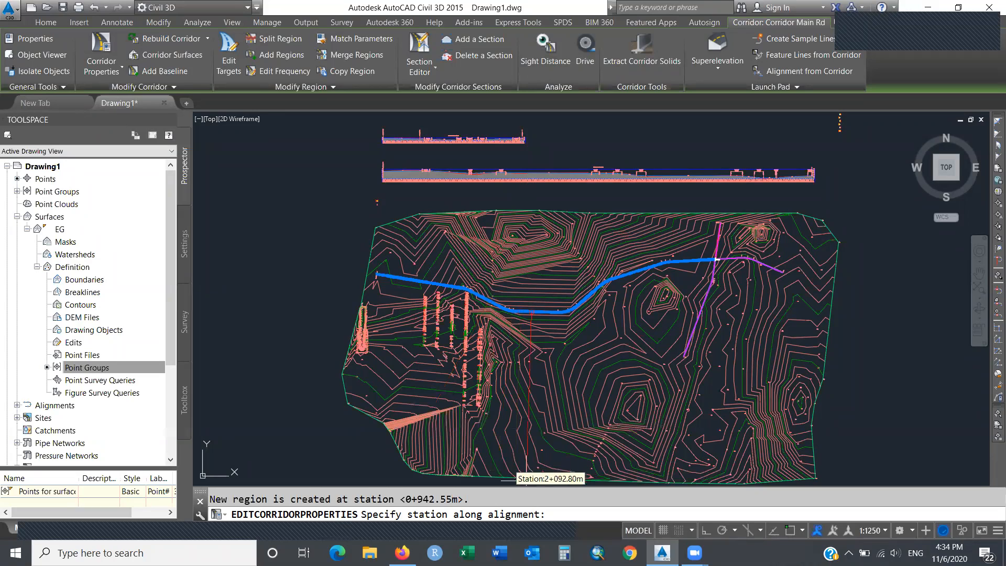
{"action": "type", "text": "1460"}
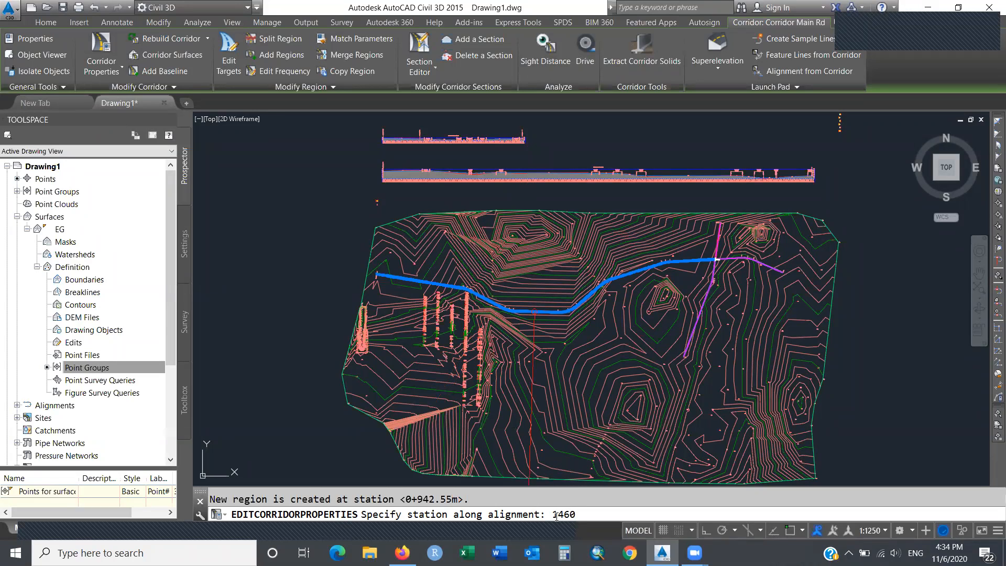
{"action": "key", "text": "Return"}
{"action": "right_click", "coordinate": [557, 516]}
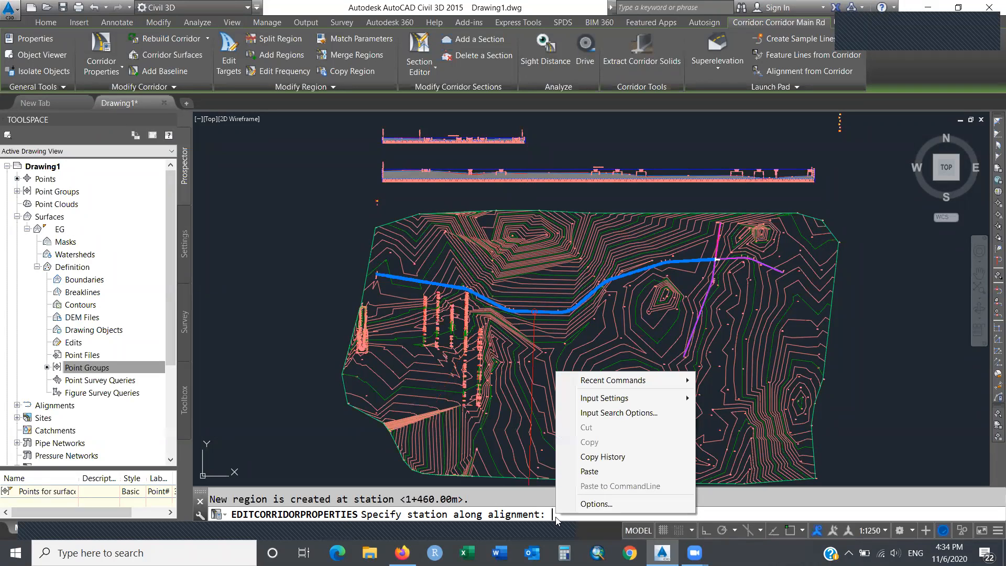
{"action": "key", "text": "Escape"}
{"action": "key", "text": "Escape"}
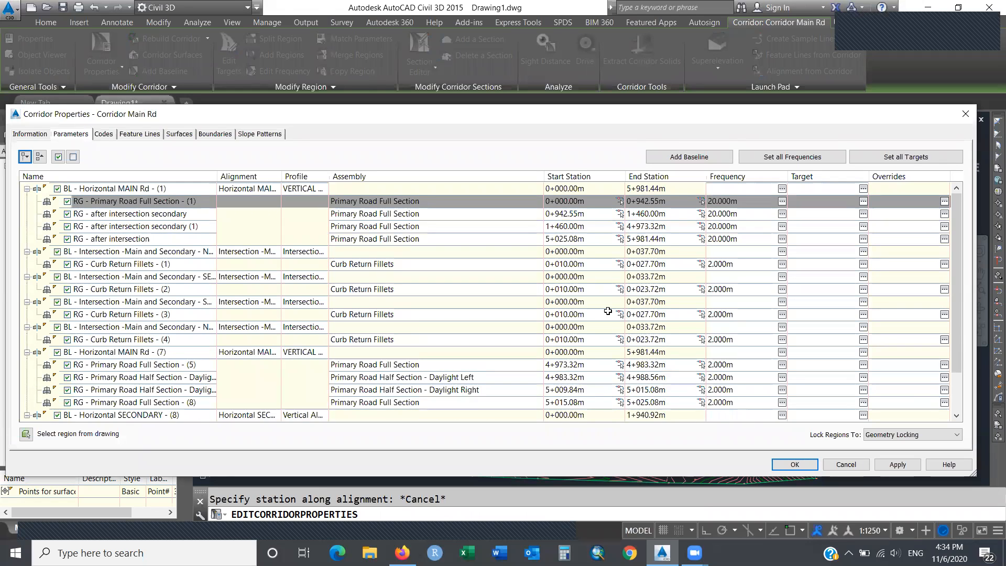
Check the 0+942.55m start station of RG - after intersection secondary and open its assembly settings.
{"action": "double_click", "coordinate": [586, 214]}
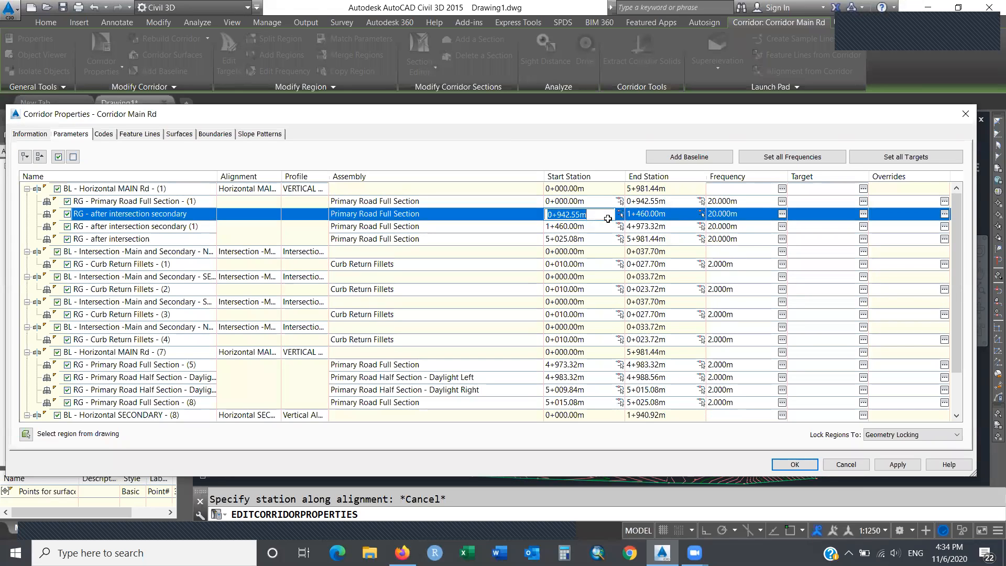
{"action": "left_click", "coordinate": [672, 214]}
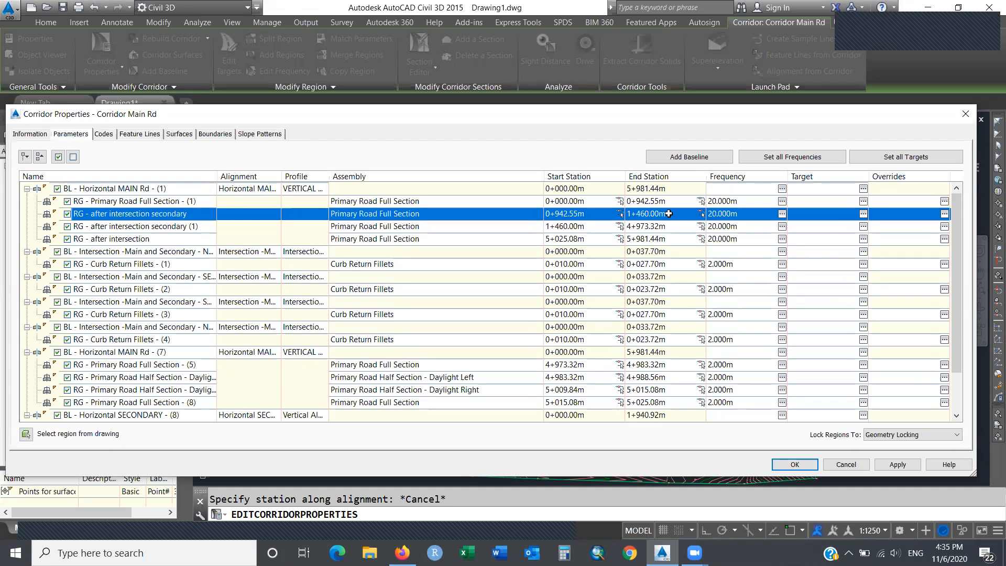
{"action": "left_click", "coordinate": [452, 215]}
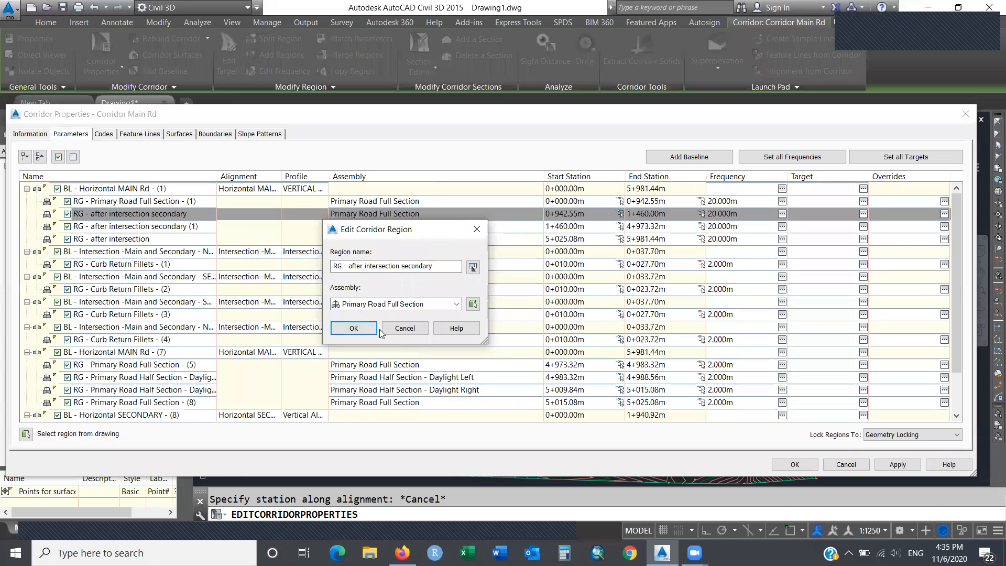
Dismiss the region dialog and rename the 0+942.55m–1+460.00m region with a BRIDGE label.
{"action": "left_click", "coordinate": [405, 328]}
{"action": "left_click", "coordinate": [201, 213]}
{"action": "key", "text": "BackSpace"}
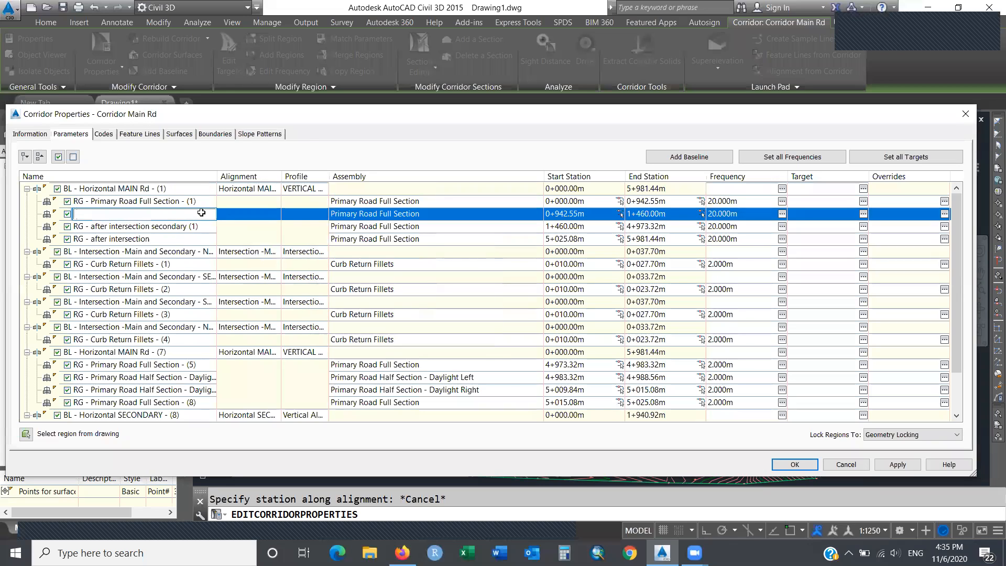
{"action": "type", "text": "RG- - brid"}
{"action": "key", "text": "BackSpace"}
{"action": "key", "text": "BackSpace"}
{"action": "key", "text": "BackSpace"}
{"action": "key", "text": "BackSpace"}
{"action": "type", "text": "BRIDGE"}
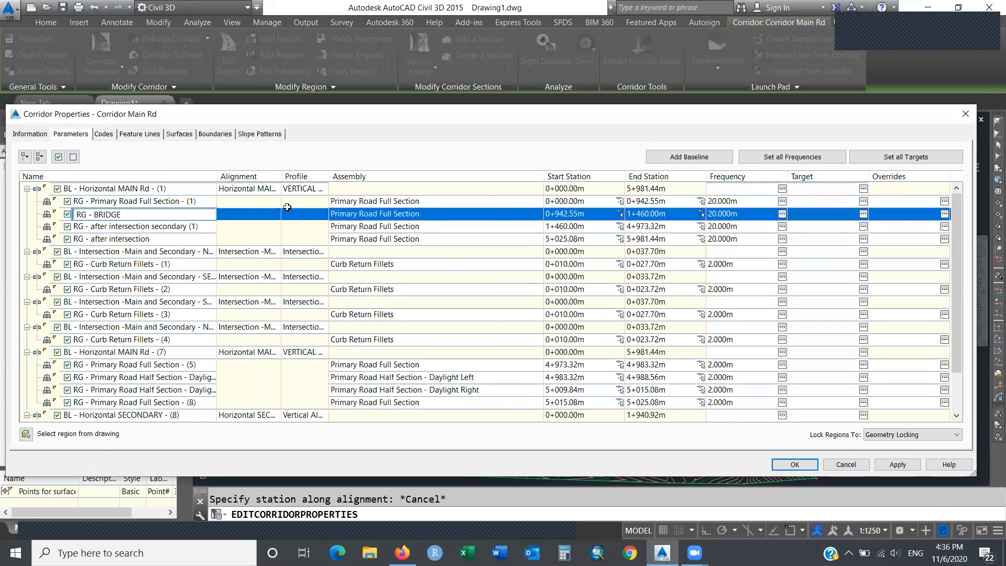
Assign the 'bridge' assembly to the region in Edit Corridor Region.
{"action": "left_click", "coordinate": [358, 214]}
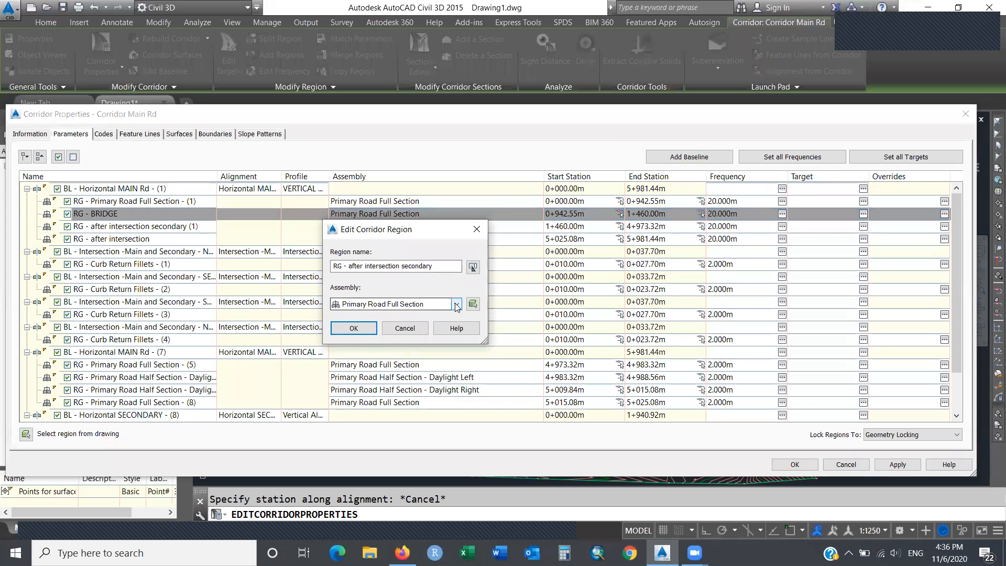
{"action": "left_click", "coordinate": [422, 305]}
{"action": "left_click", "coordinate": [357, 315]}
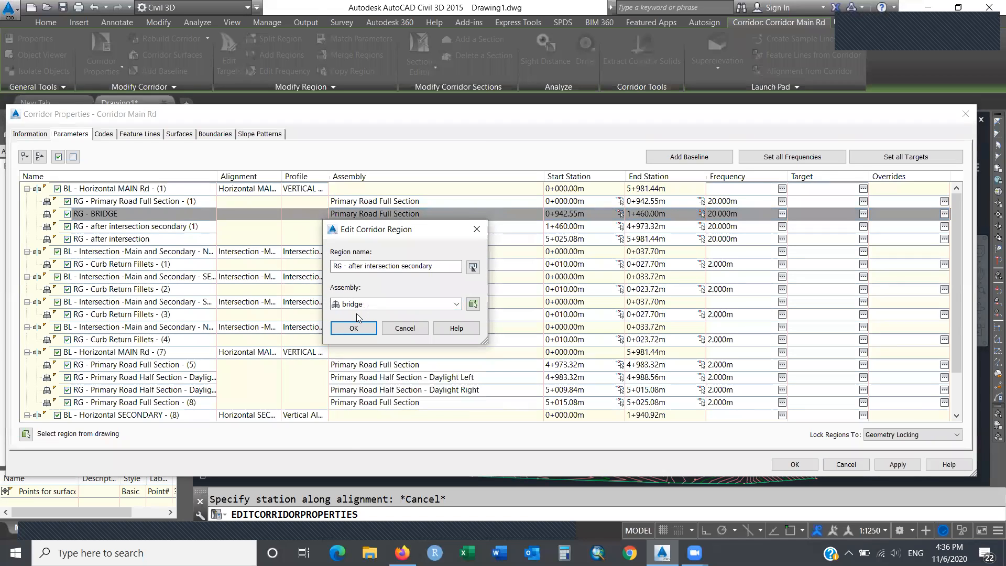
{"action": "left_click", "coordinate": [354, 328]}
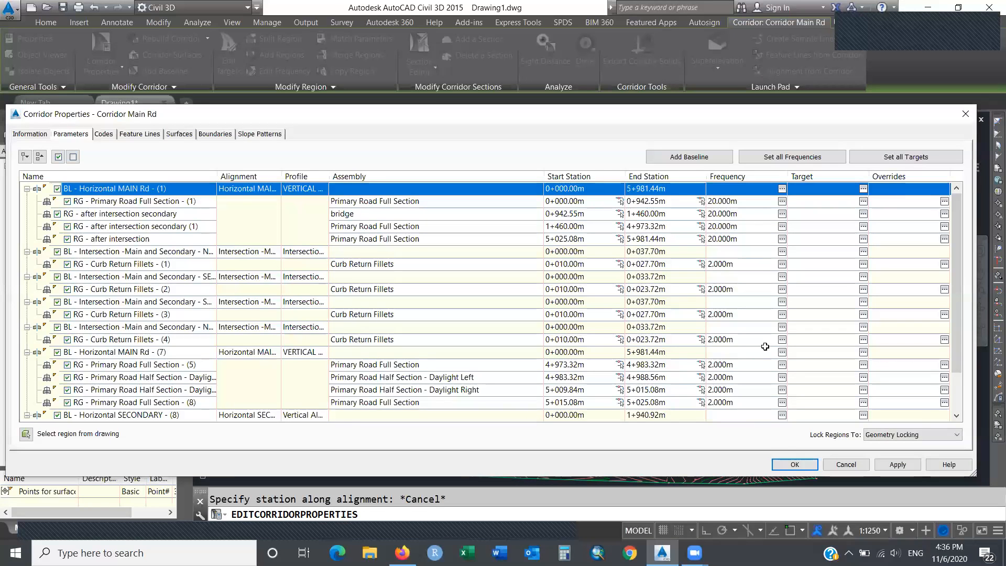
Apply the Corridor Properties changes, rebuild Corridor Main Rd, and dismiss the Event Viewer.
{"action": "left_click", "coordinate": [794, 465]}
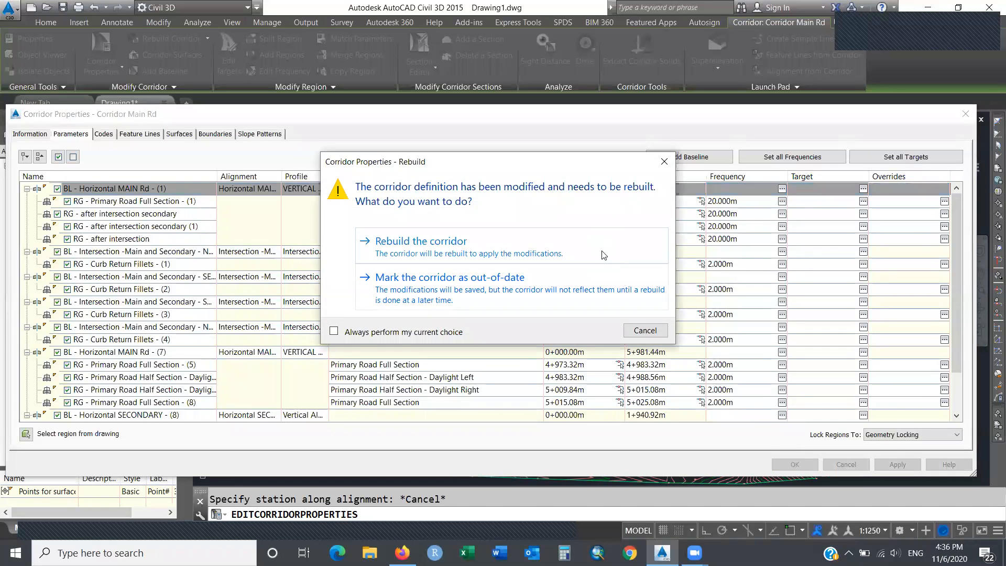
{"action": "left_click", "coordinate": [600, 248]}
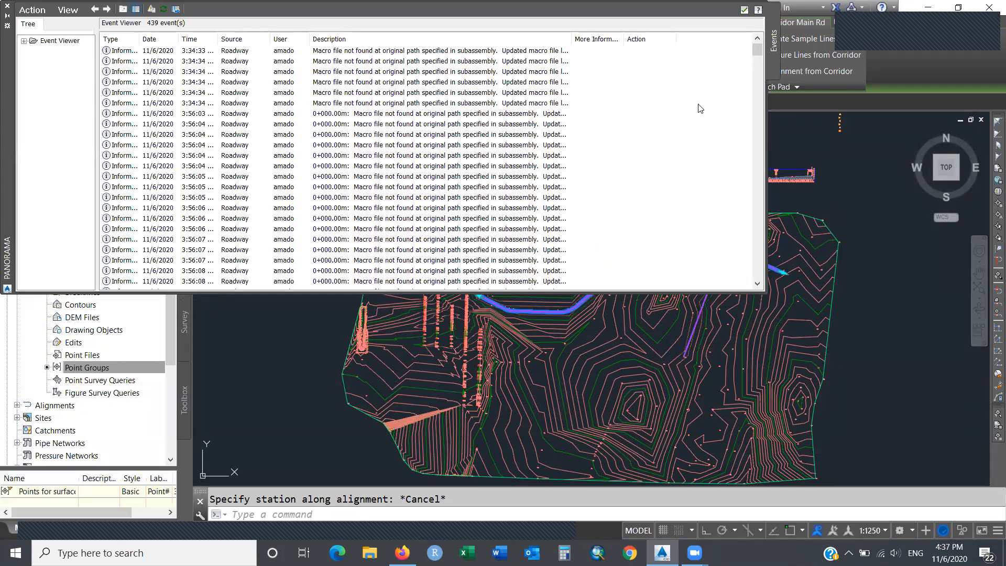
{"action": "left_click", "coordinate": [744, 10]}
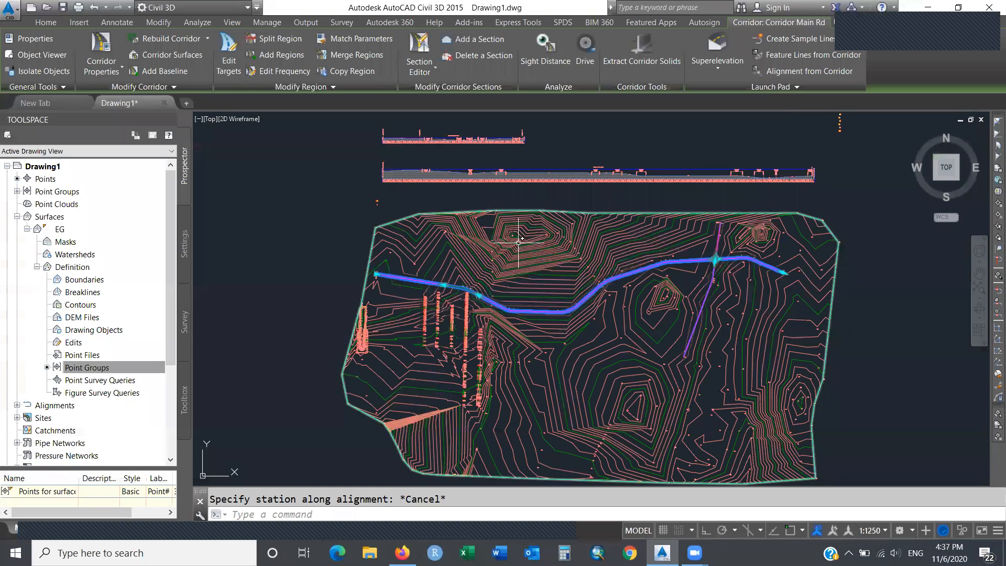
Zoom into the western start area of the corridor.
{"action": "type", "text": "zoom"}
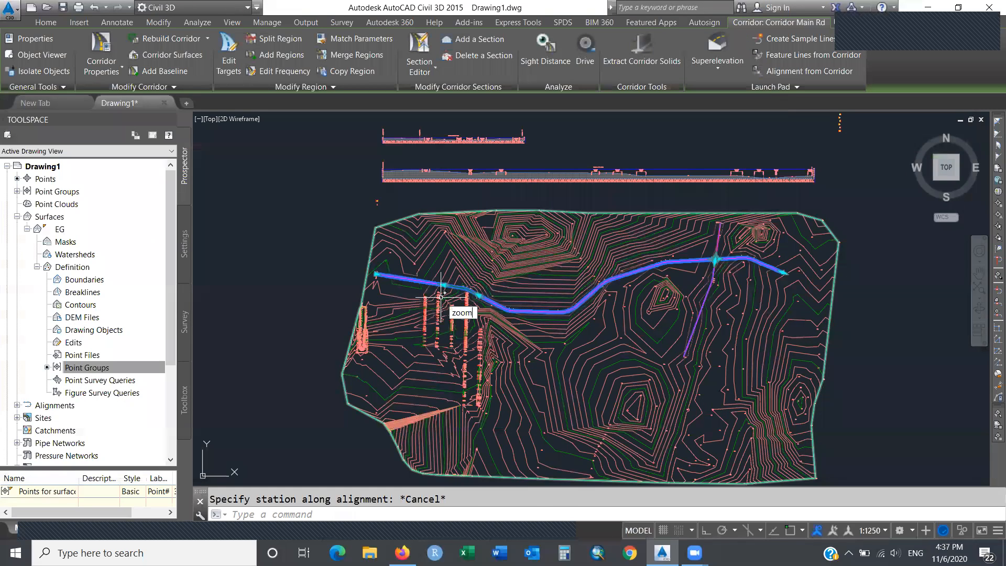
{"action": "key", "text": "Return"}
{"action": "left_click", "coordinate": [438, 291]}
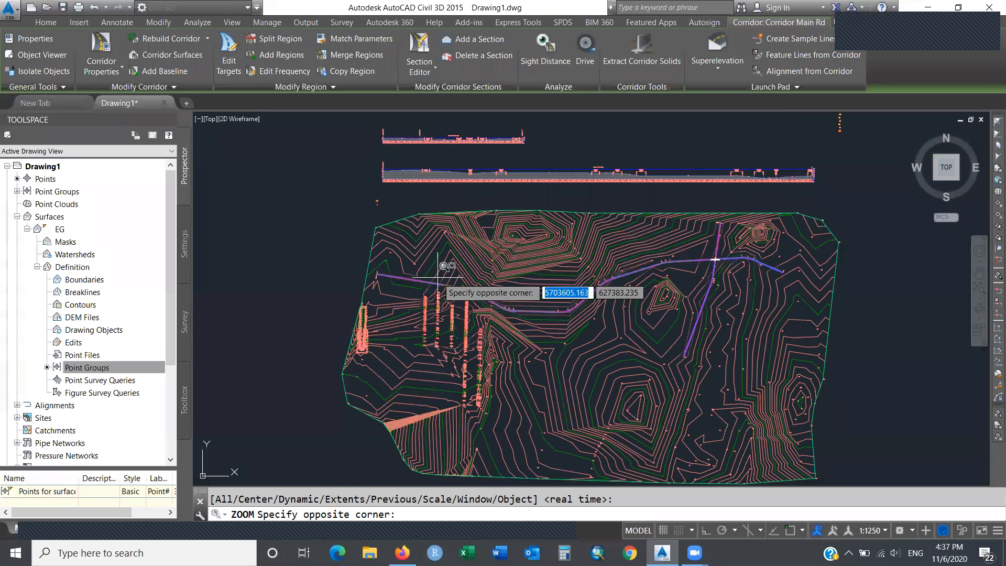
{"action": "left_click", "coordinate": [476, 278]}
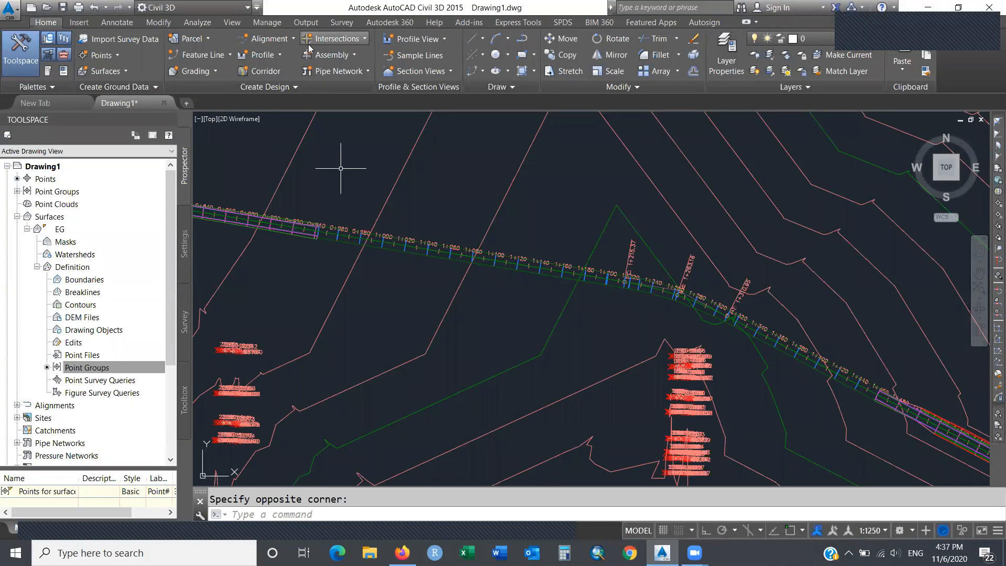
Start a Drive simulation and choose to pick the drive path from a list.
{"action": "left_click", "coordinate": [207, 24]}
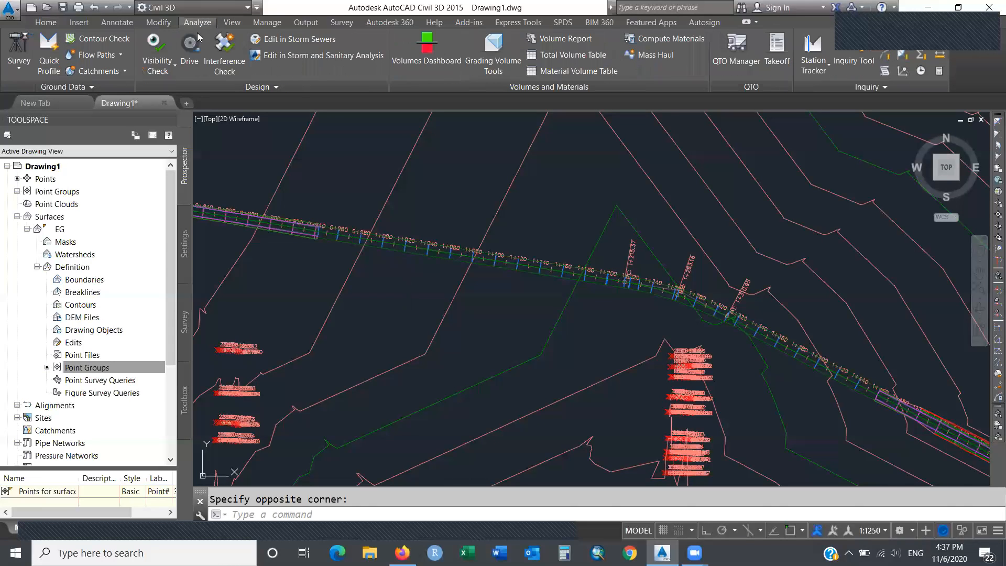
{"action": "left_click", "coordinate": [190, 49]}
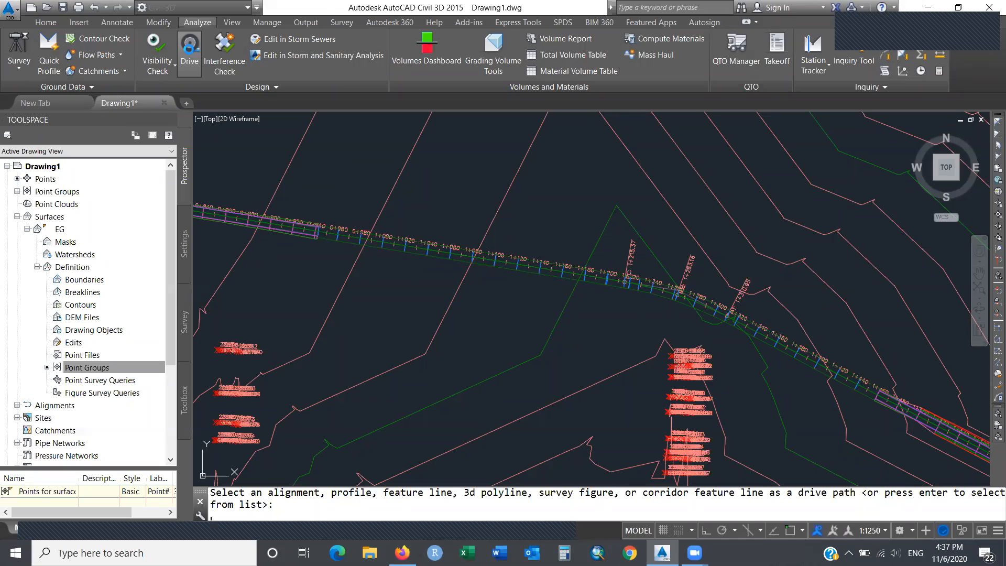
{"action": "key", "text": "Return"}
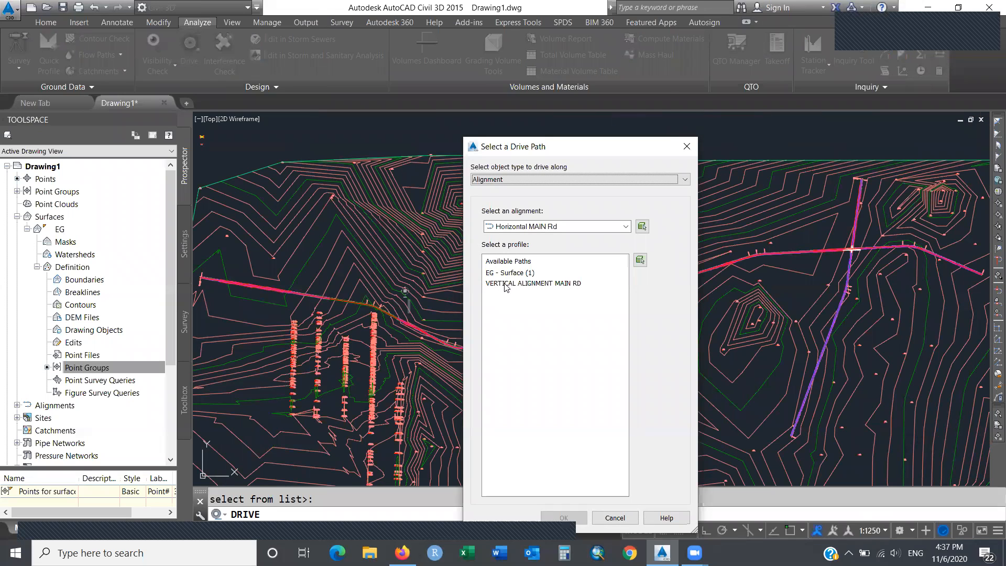
Use Horizontal MAIN Rd with the VERTICAL ALIGNMENT MAIN RD profile as the drive path.
{"action": "left_click", "coordinate": [504, 285]}
{"action": "left_click", "coordinate": [568, 519]}
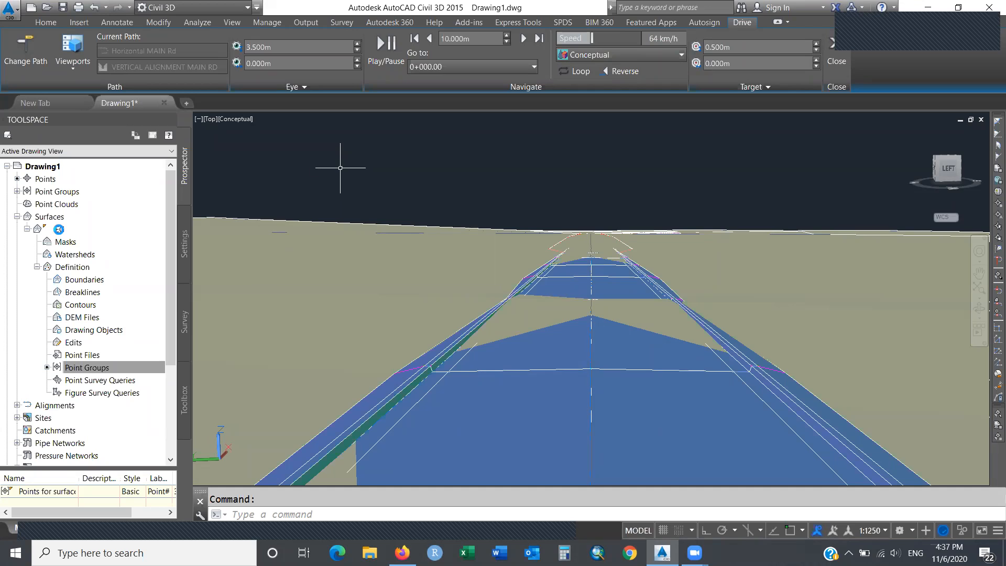
Set the EG surface style to _No Display in its Surface Properties.
{"action": "right_click", "coordinate": [59, 230]}
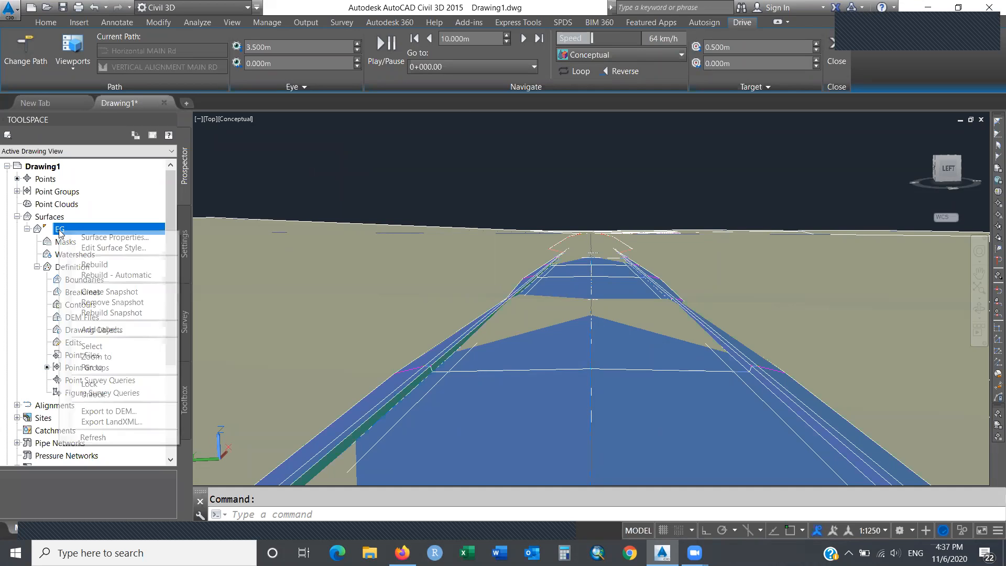
{"action": "left_click", "coordinate": [114, 238]}
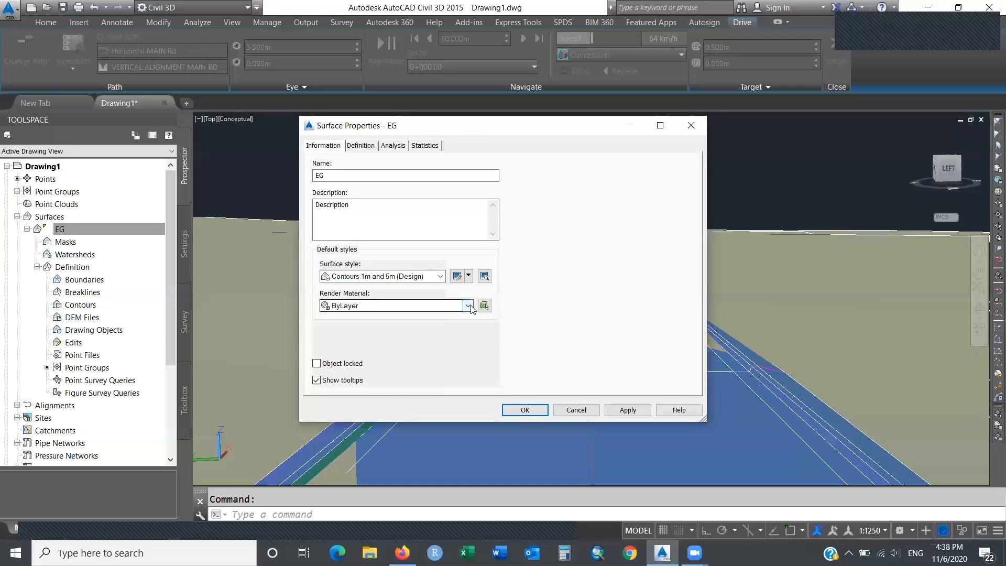
{"action": "left_click", "coordinate": [467, 305]}
{"action": "left_click", "coordinate": [441, 277]}
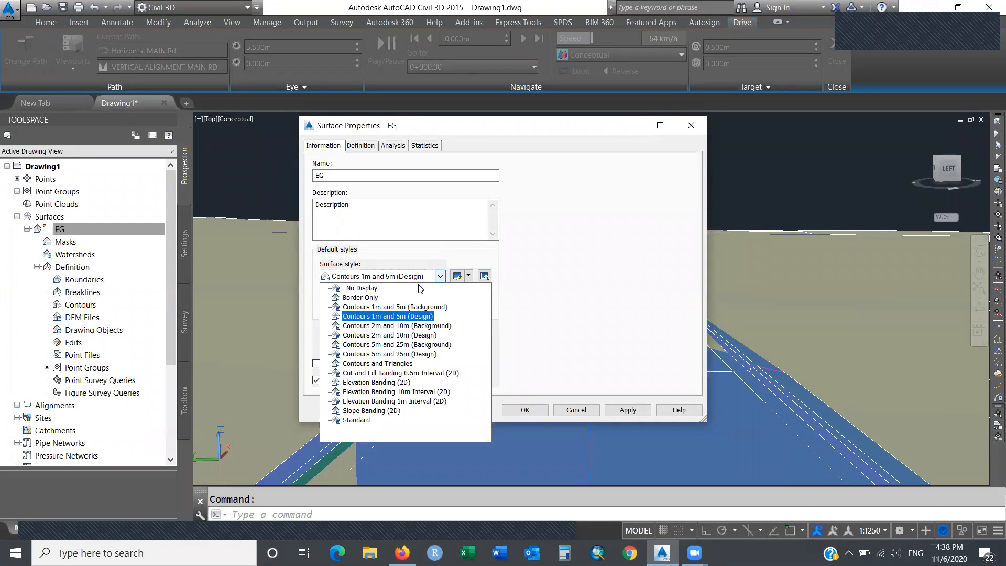
{"action": "left_click", "coordinate": [373, 289]}
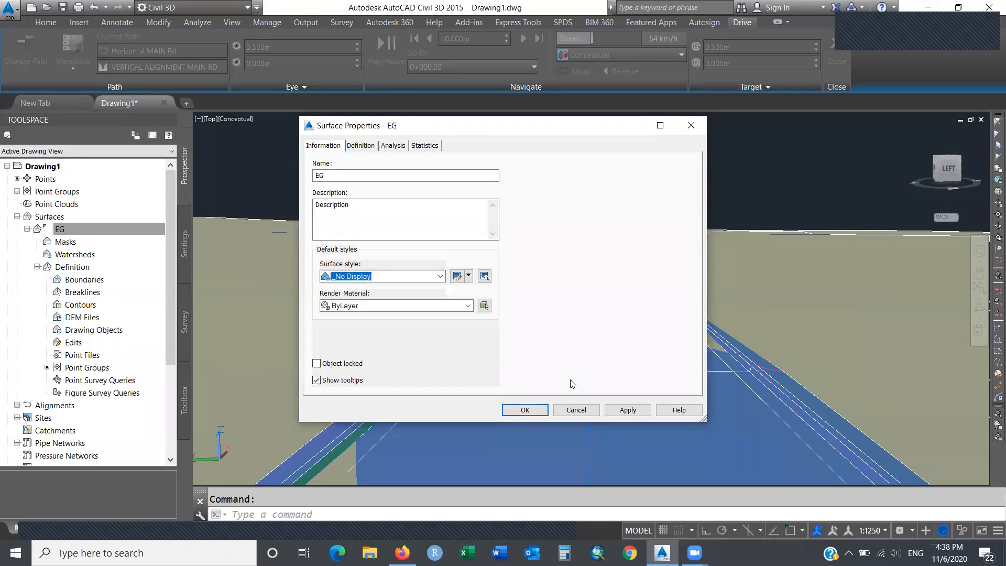
{"action": "left_click", "coordinate": [615, 414]}
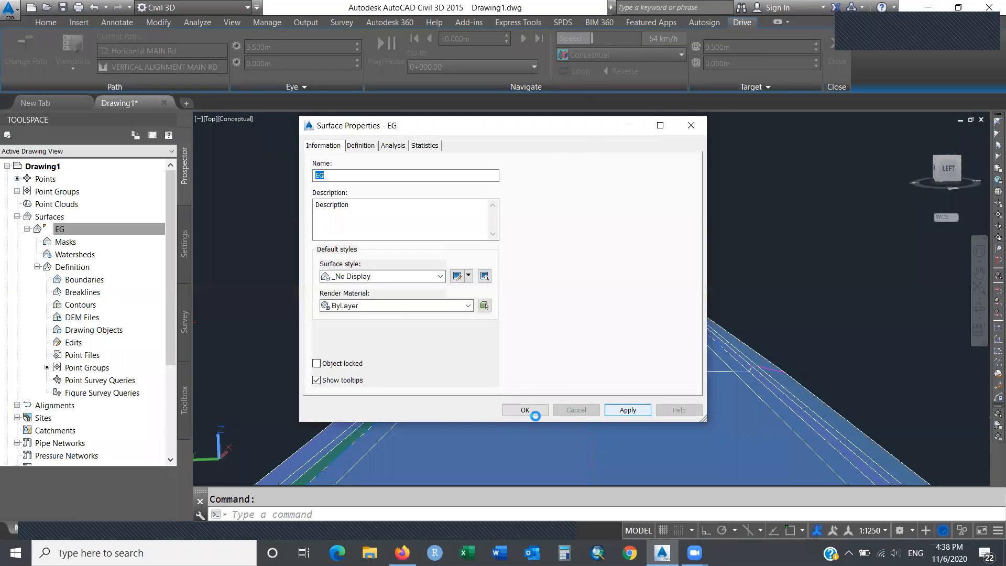
{"action": "left_click", "coordinate": [526, 412]}
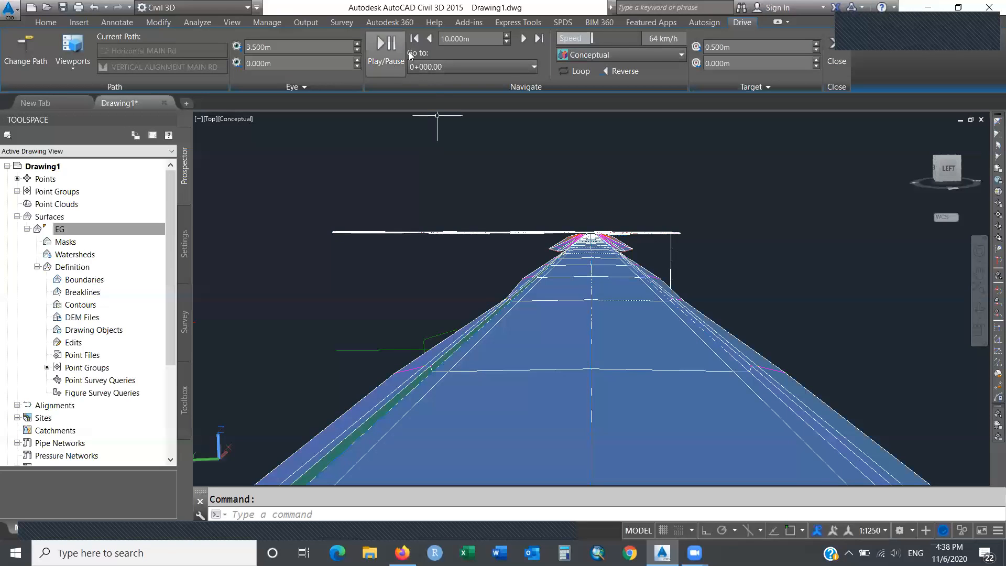
Play the drive at 130 km/h and pause it near station 1+537.54m.
{"action": "left_click", "coordinate": [654, 41]}
{"action": "type", "text": "130"}
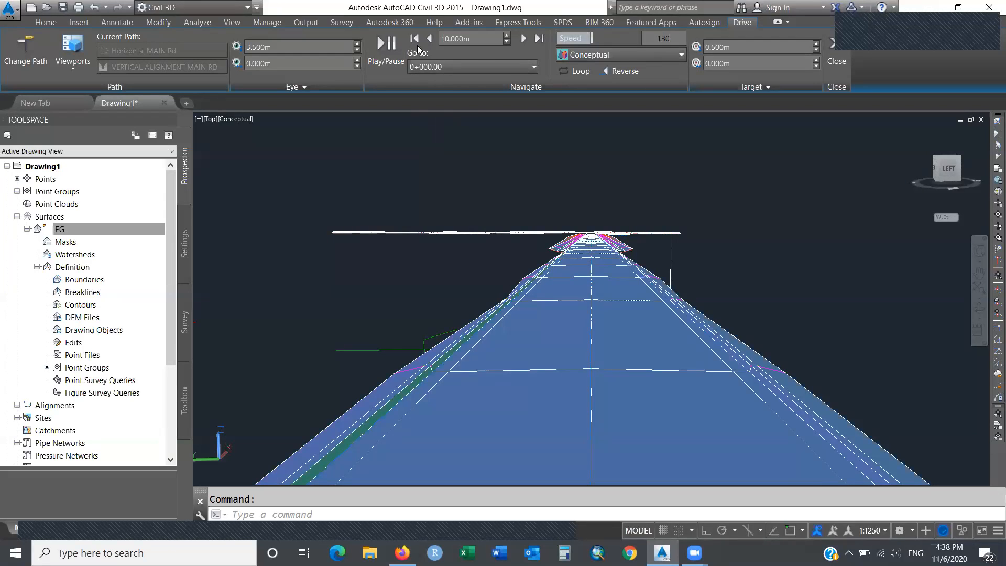
{"action": "left_click", "coordinate": [386, 45]}
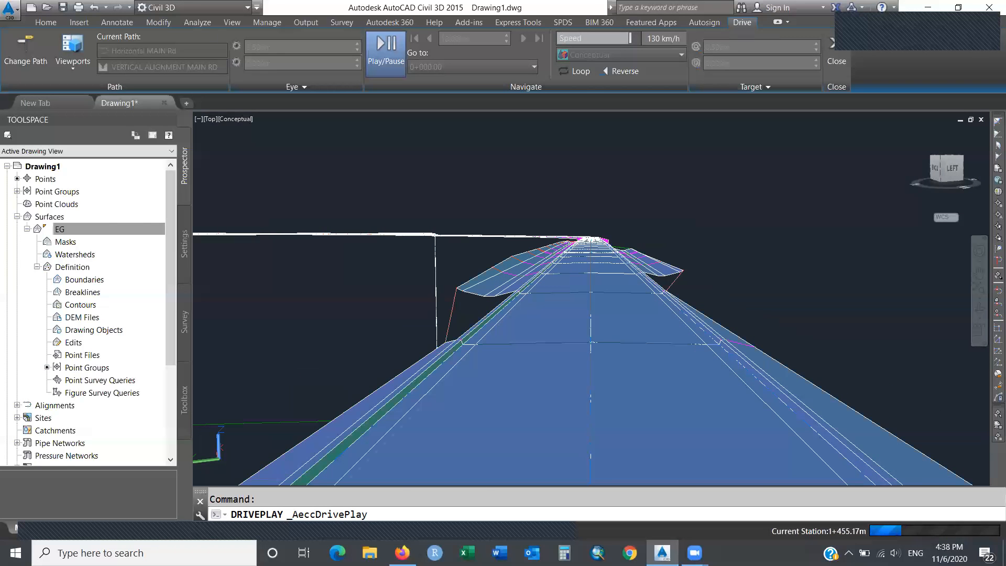
{"action": "left_click", "coordinate": [385, 60]}
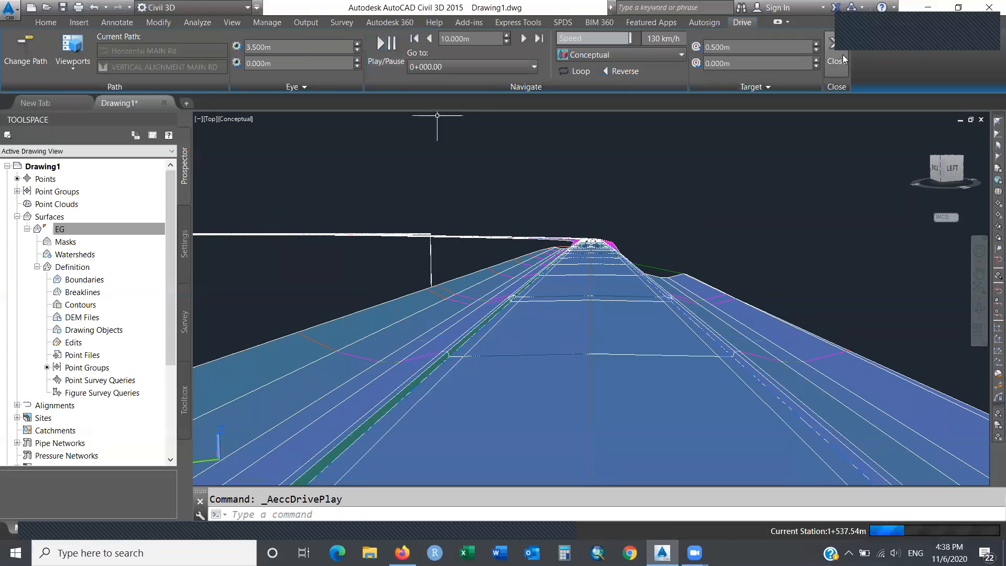